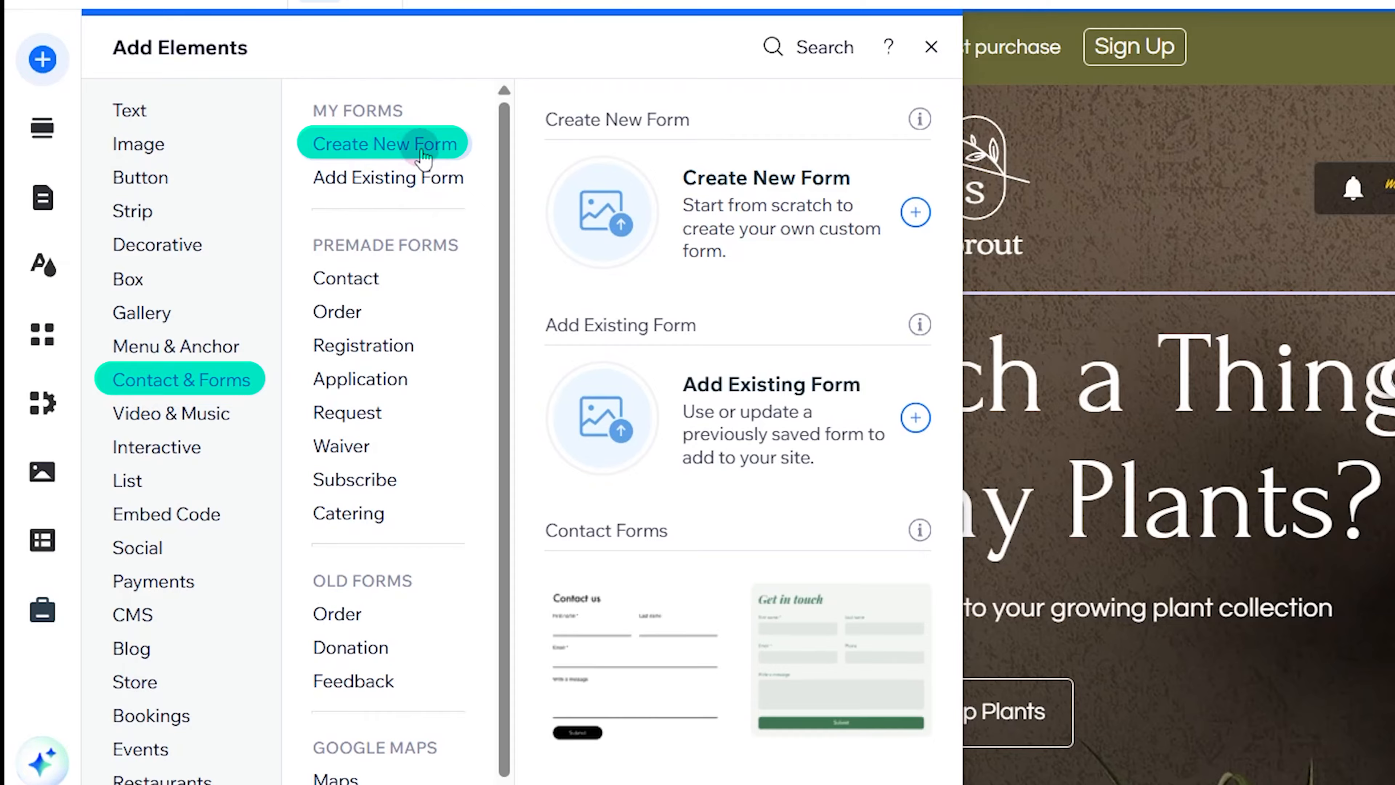
- Examine the new, existing and premade form options from Contact to Catering among the addable contact and form elements
{"action": "left_click", "coordinate": [424, 177]}
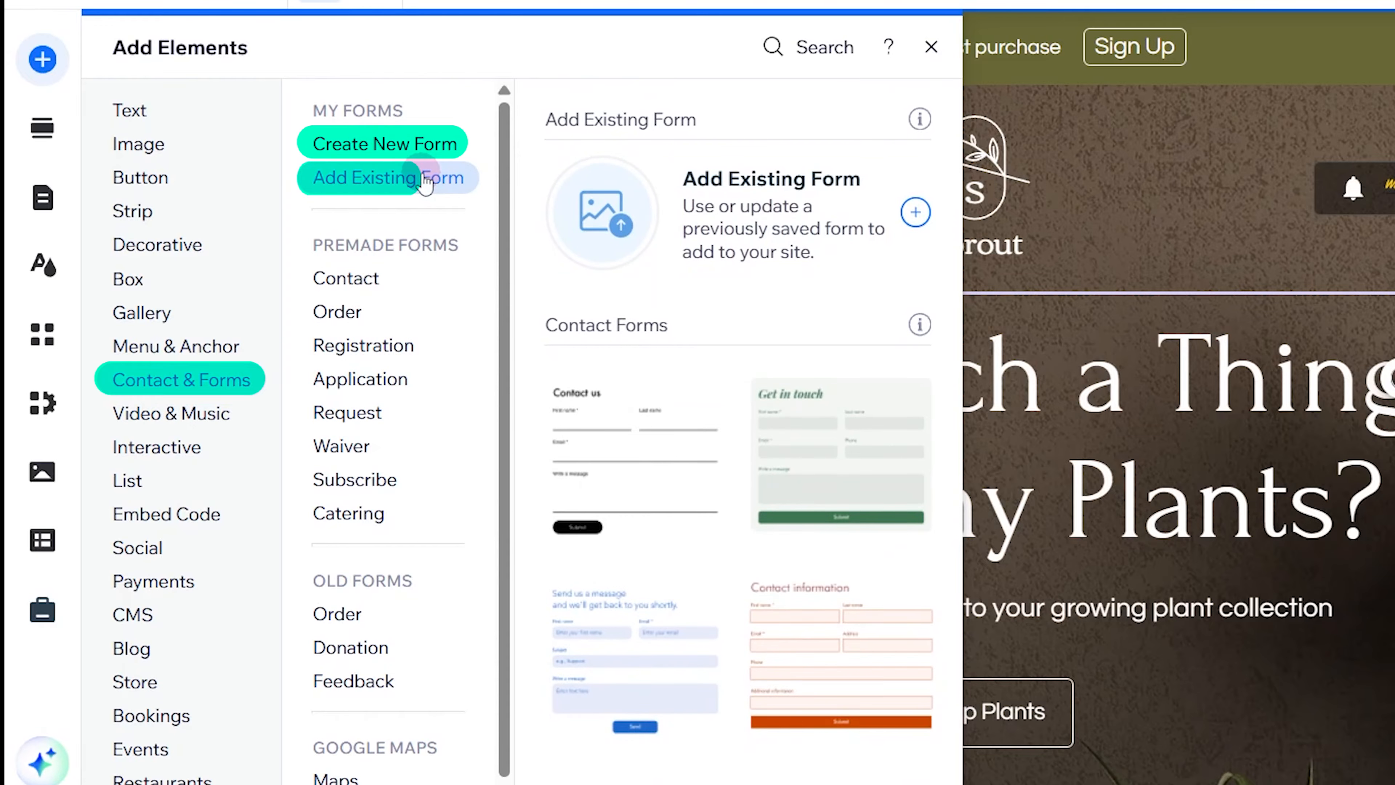
{"action": "left_click", "coordinate": [405, 144]}
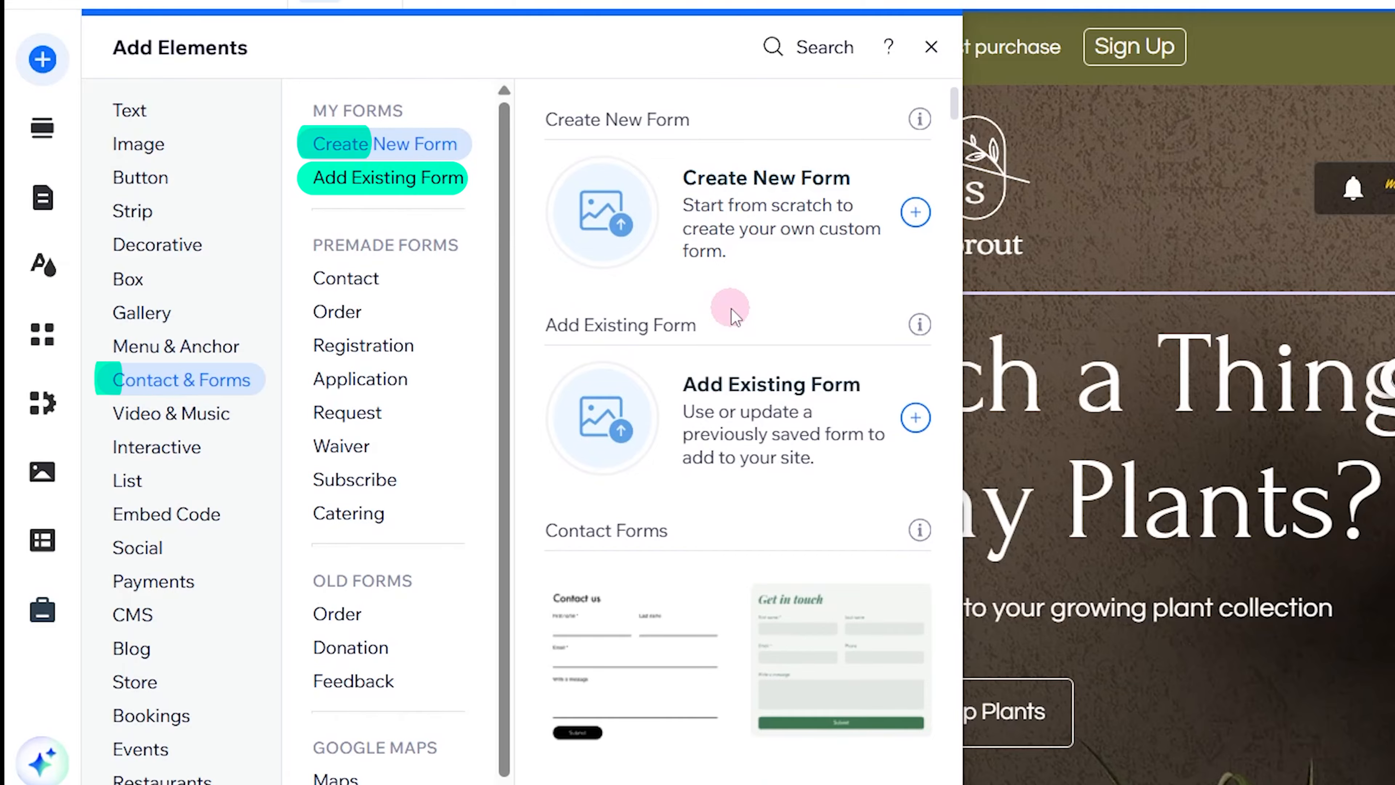
{"action": "left_click", "coordinate": [369, 283]}
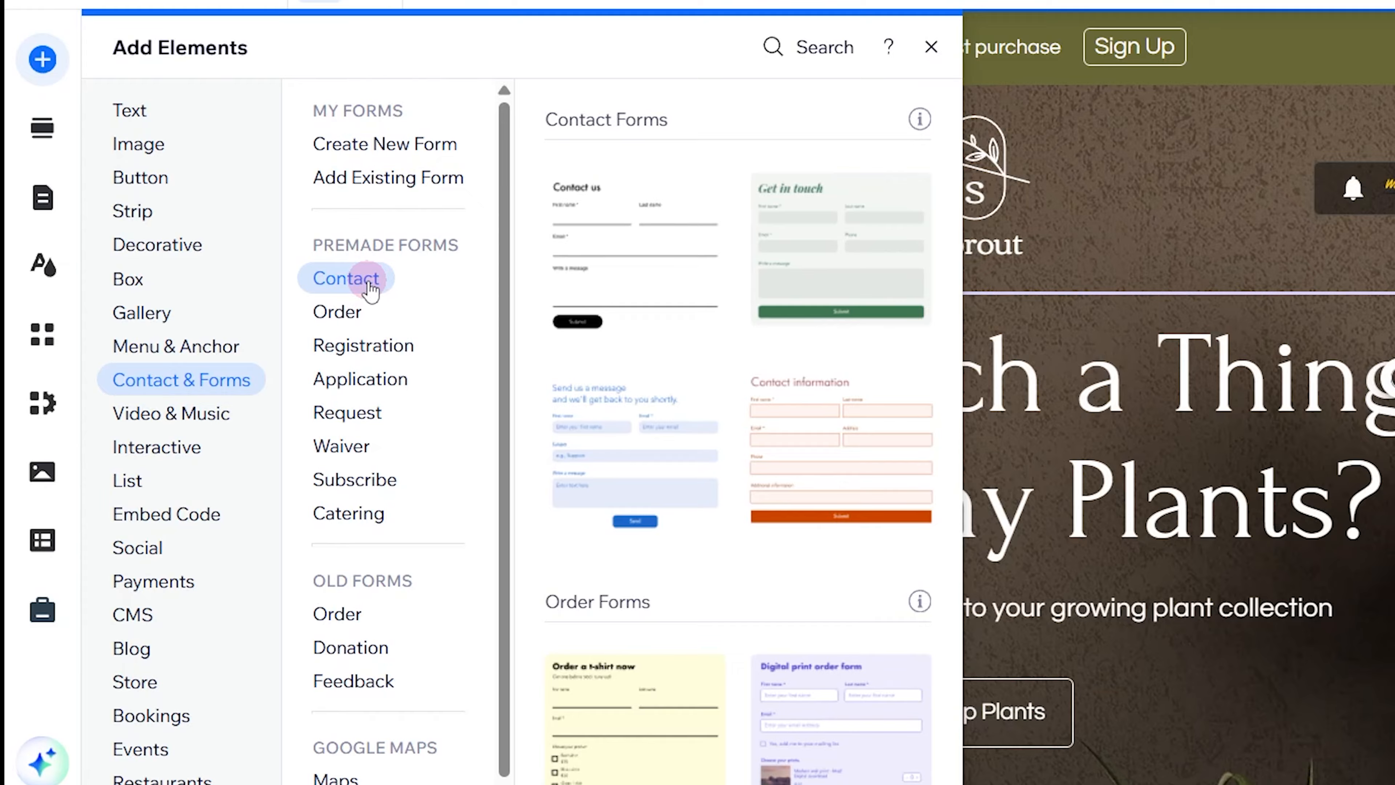
{"action": "left_click", "coordinate": [354, 310]}
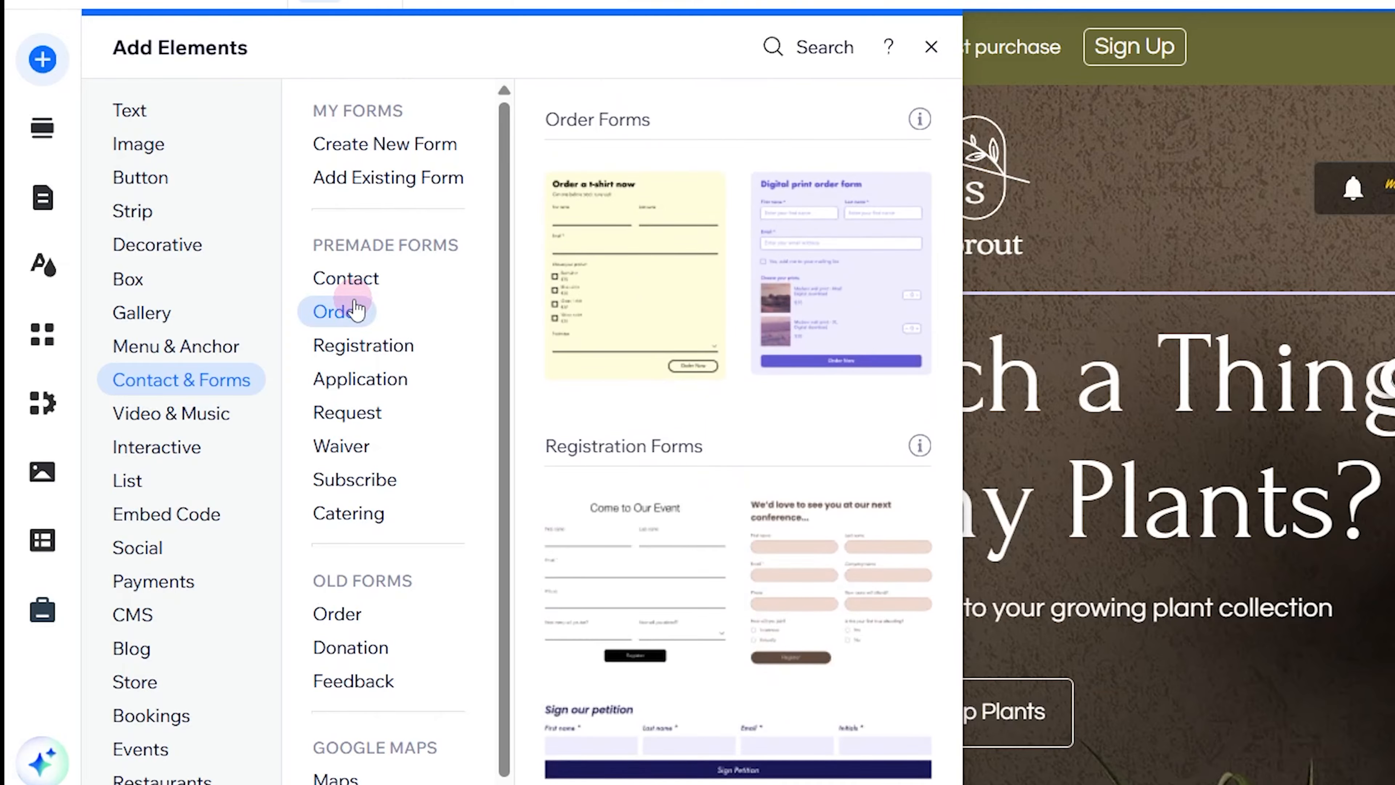
{"action": "left_click", "coordinate": [356, 346]}
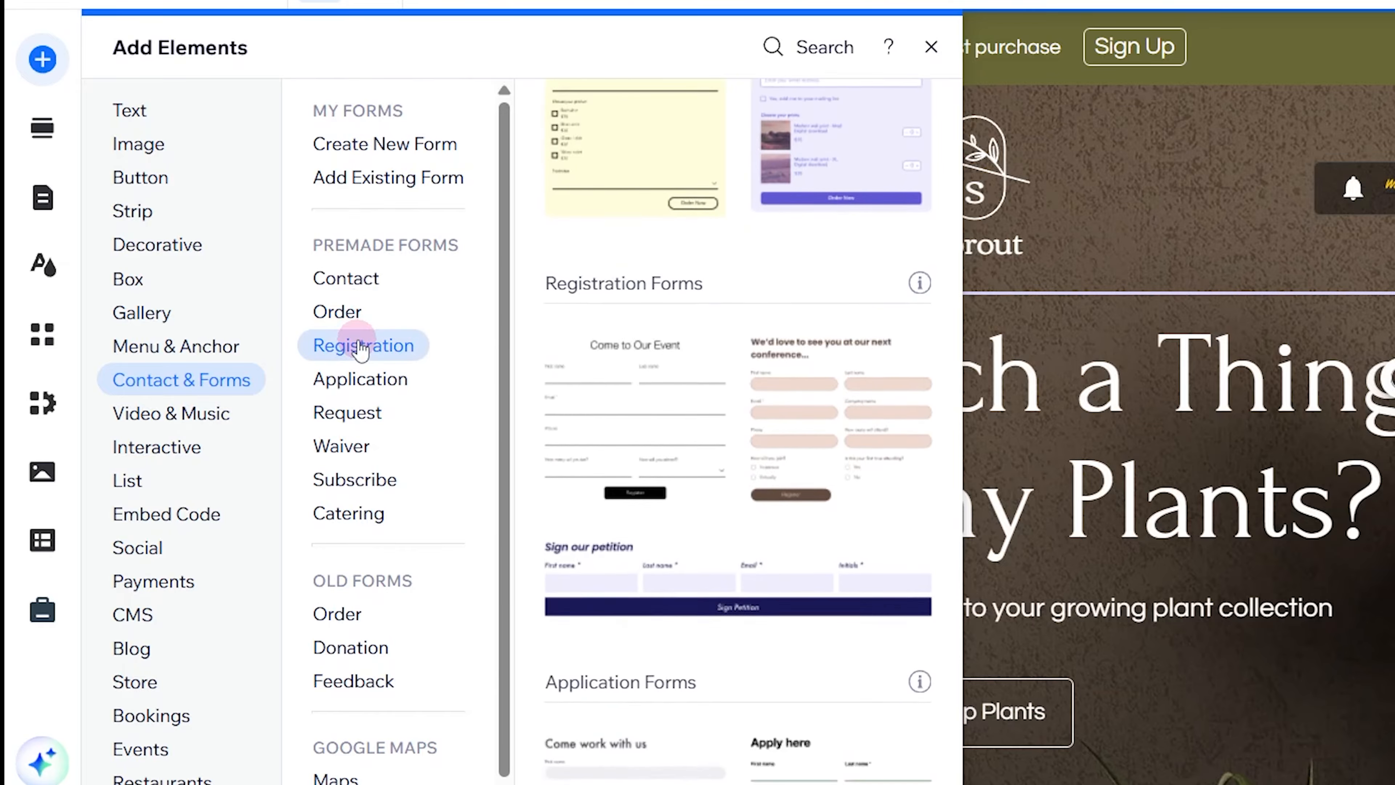
{"action": "left_click", "coordinate": [360, 378]}
{"action": "left_click", "coordinate": [359, 412]}
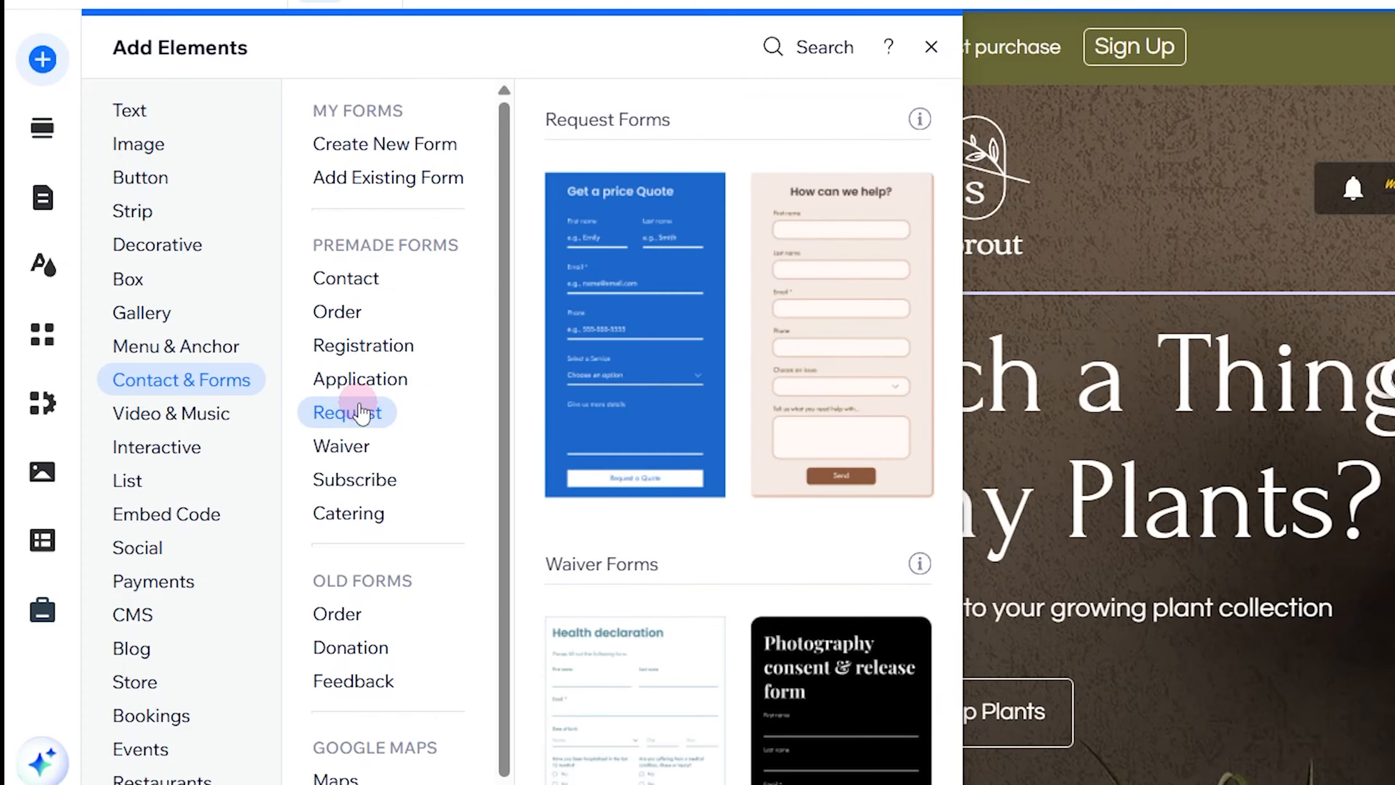
{"action": "left_click", "coordinate": [356, 480]}
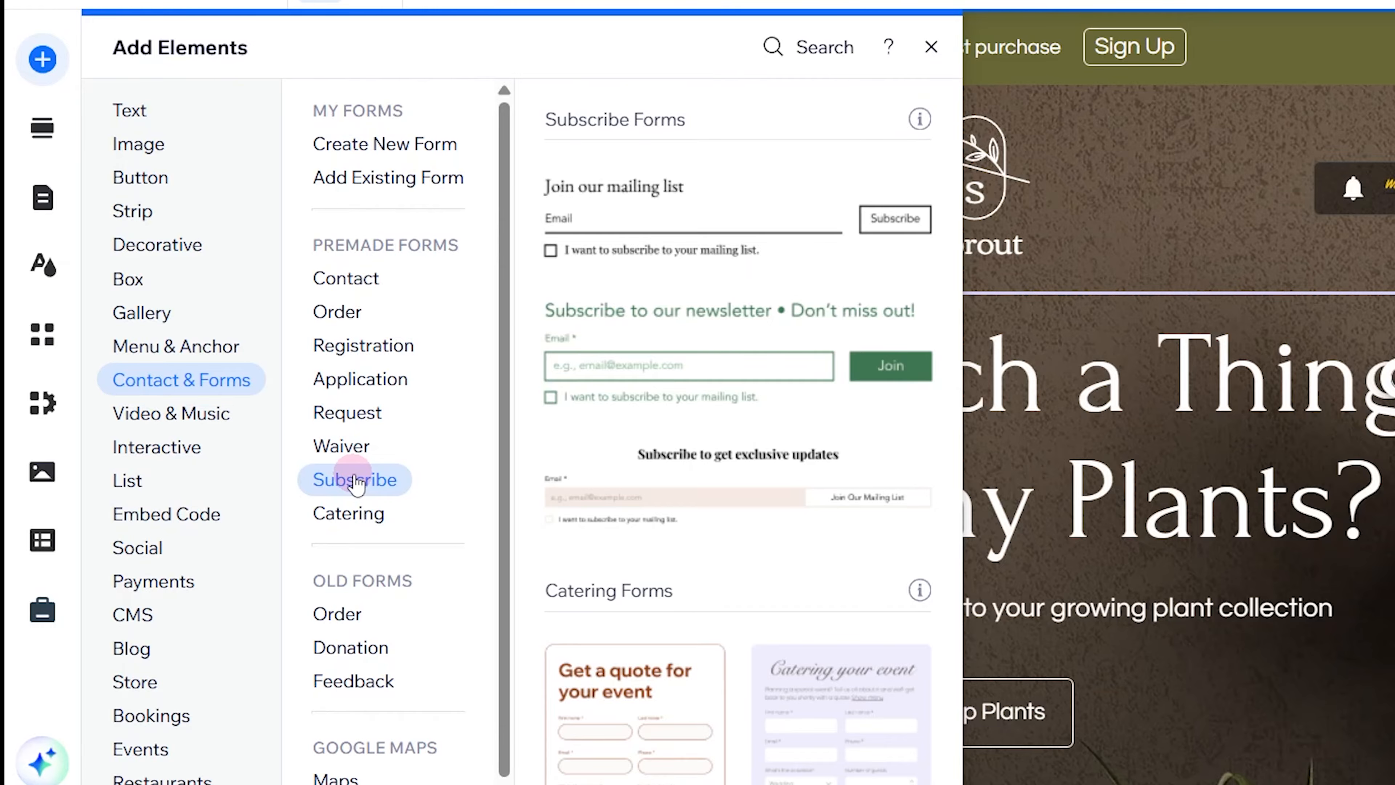
{"action": "left_click", "coordinate": [354, 517]}
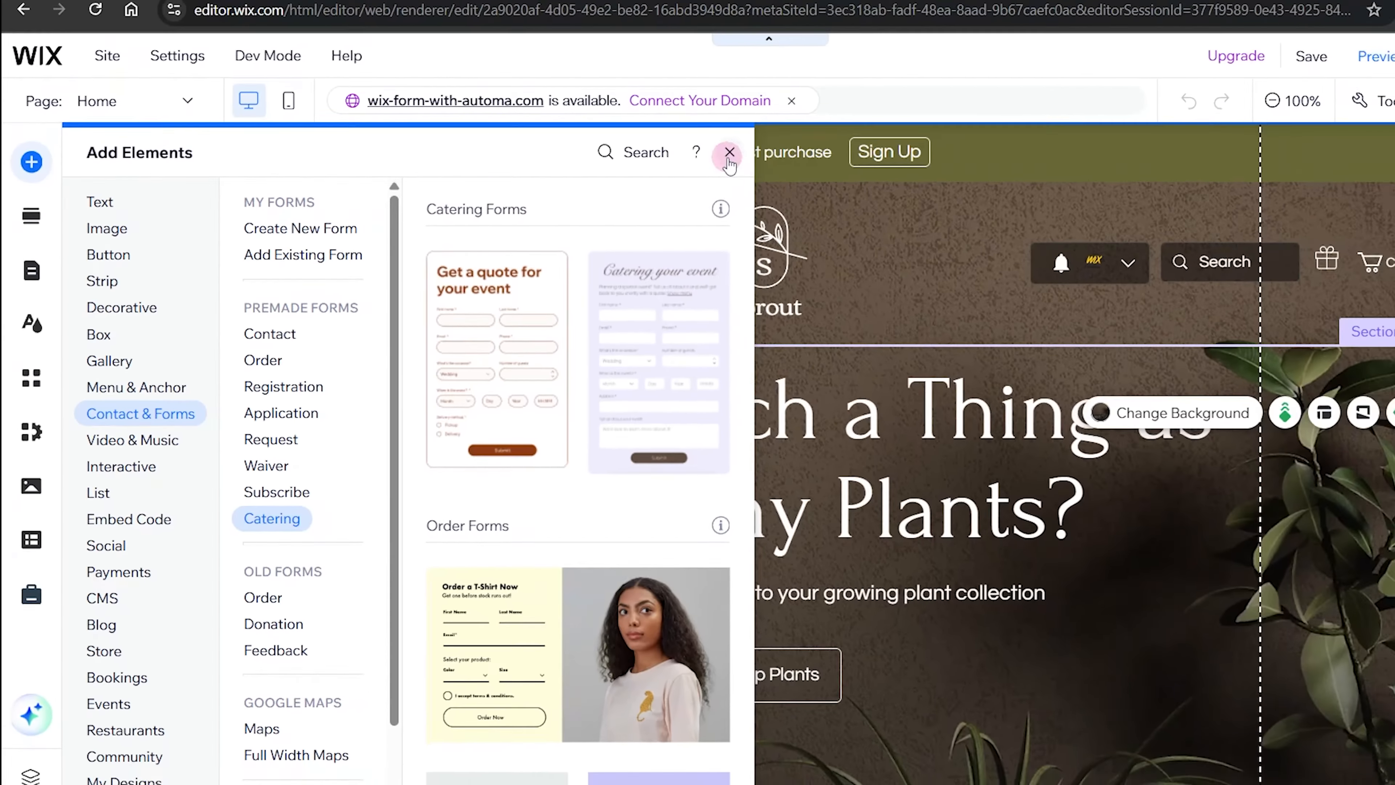
{"action": "left_click", "coordinate": [729, 153]}
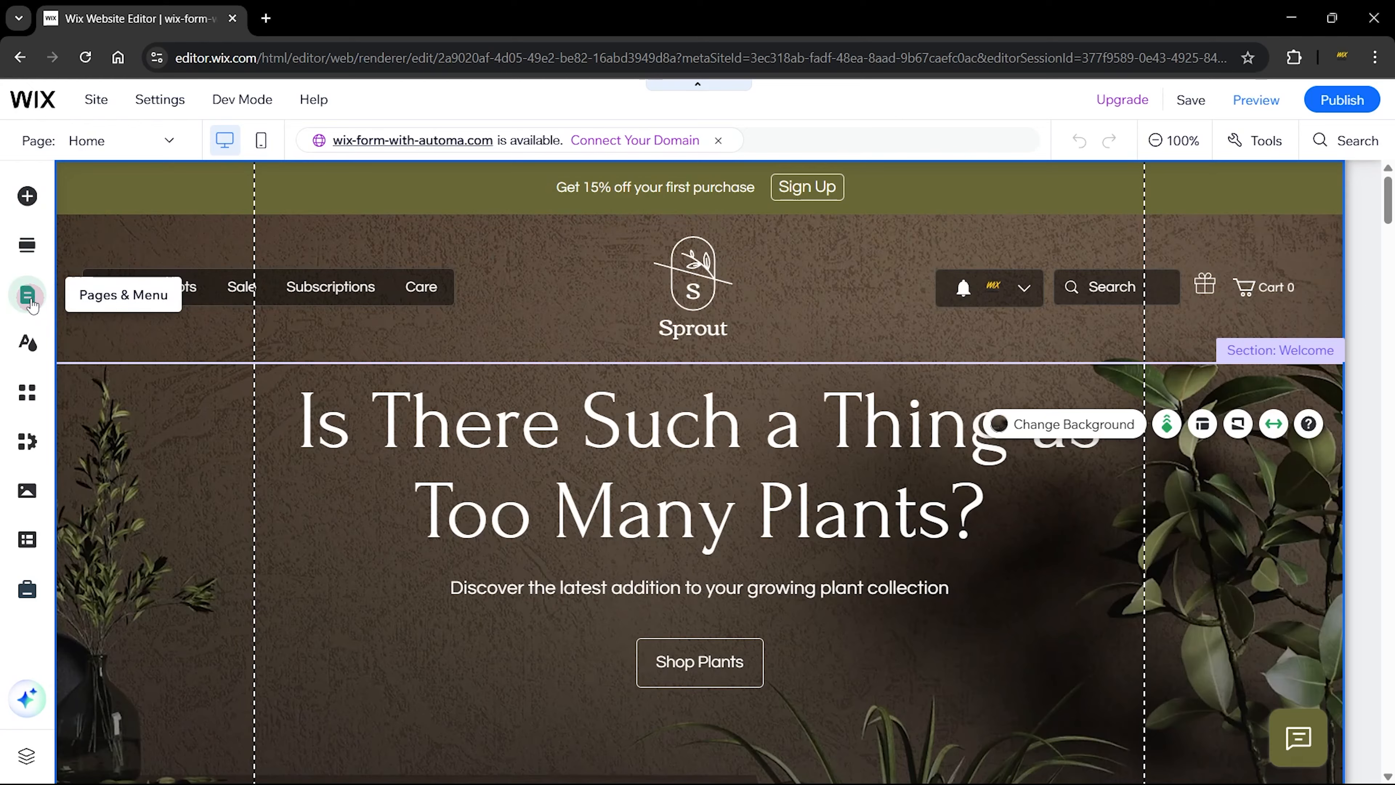
- Switch the site editor to the Contact Us page and close the page list
{"action": "left_click", "coordinate": [28, 296]}
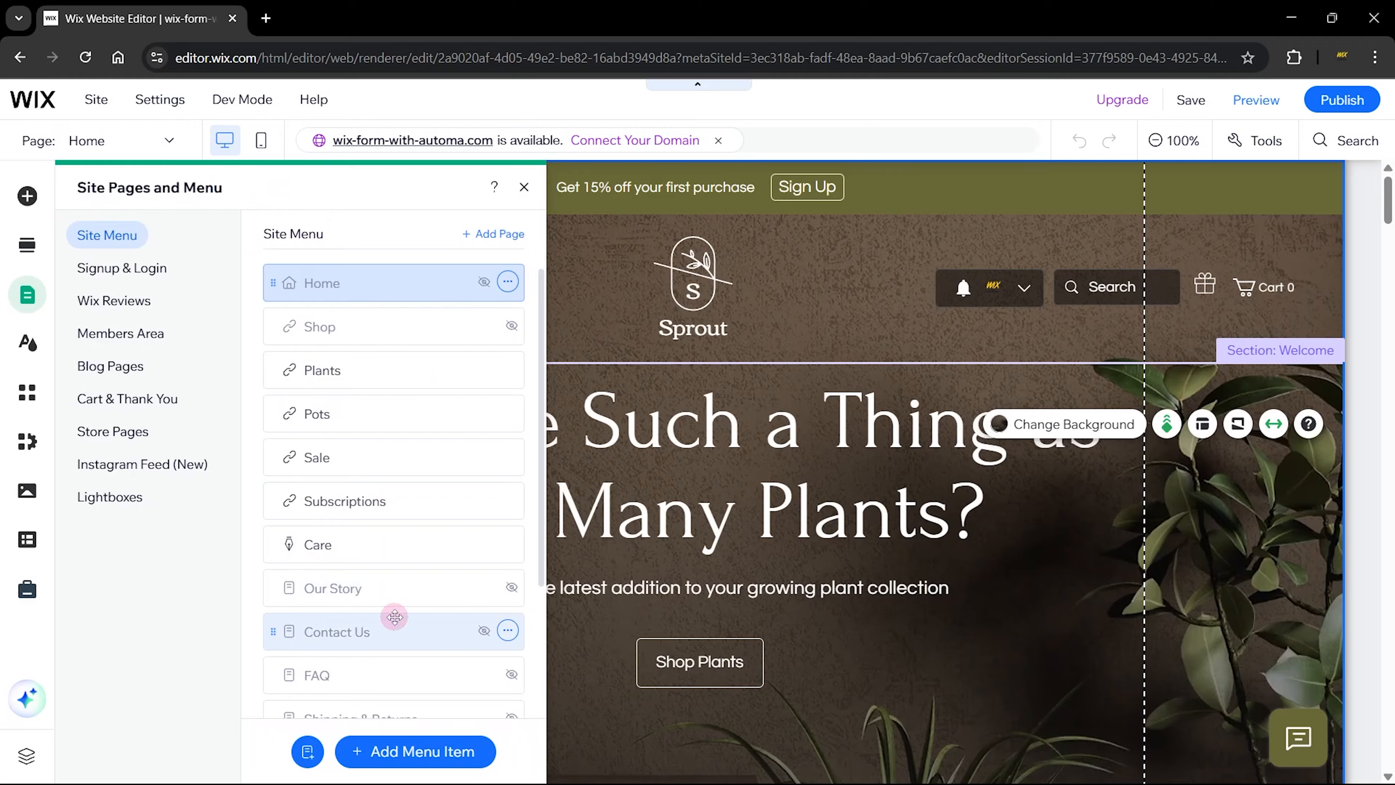
{"action": "left_click", "coordinate": [398, 628]}
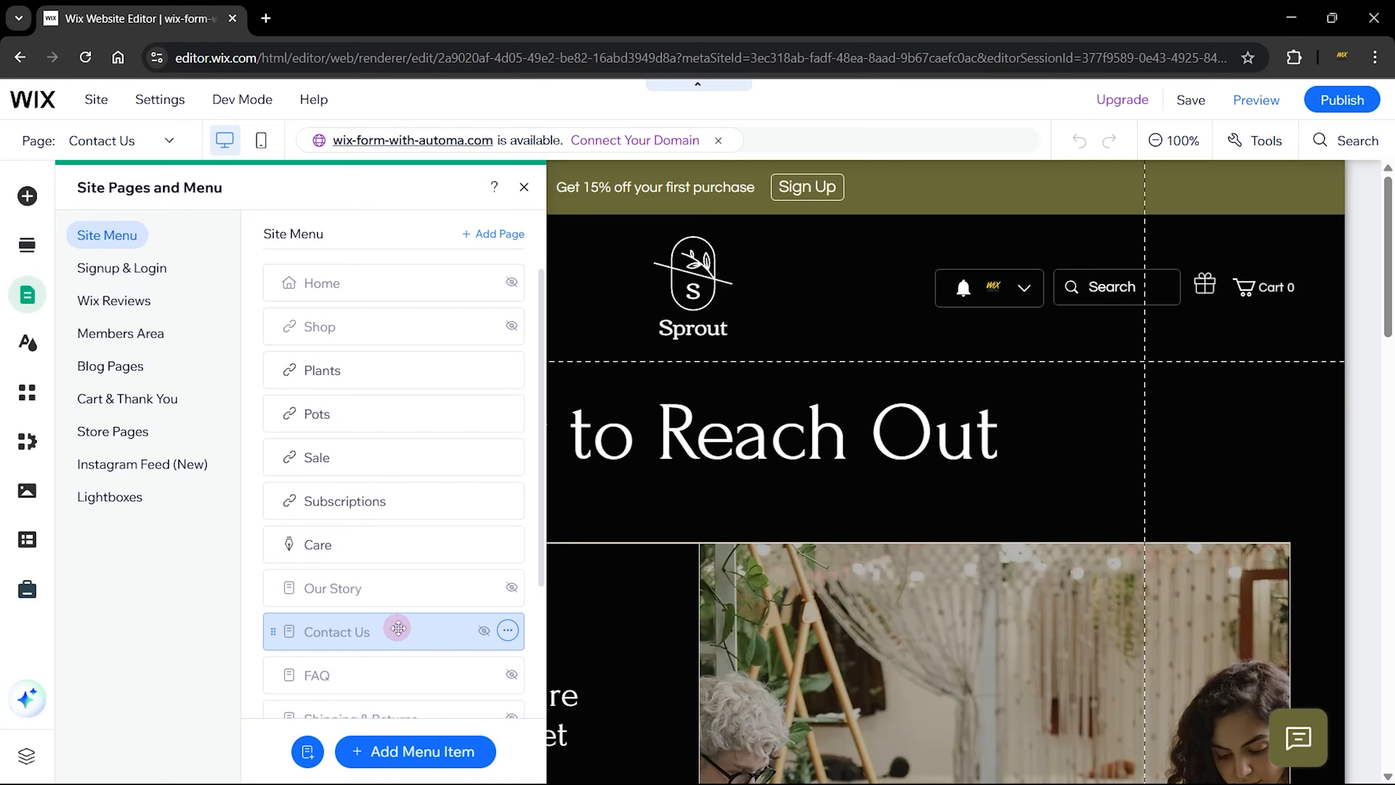
{"action": "left_click", "coordinate": [524, 187]}
- Select the empty form placeholder in the Contact section, below the heading about filling out the contact form
{"action": "scroll", "coordinate": [659, 486], "scroll_direction": "down", "scroll_amount": 5}
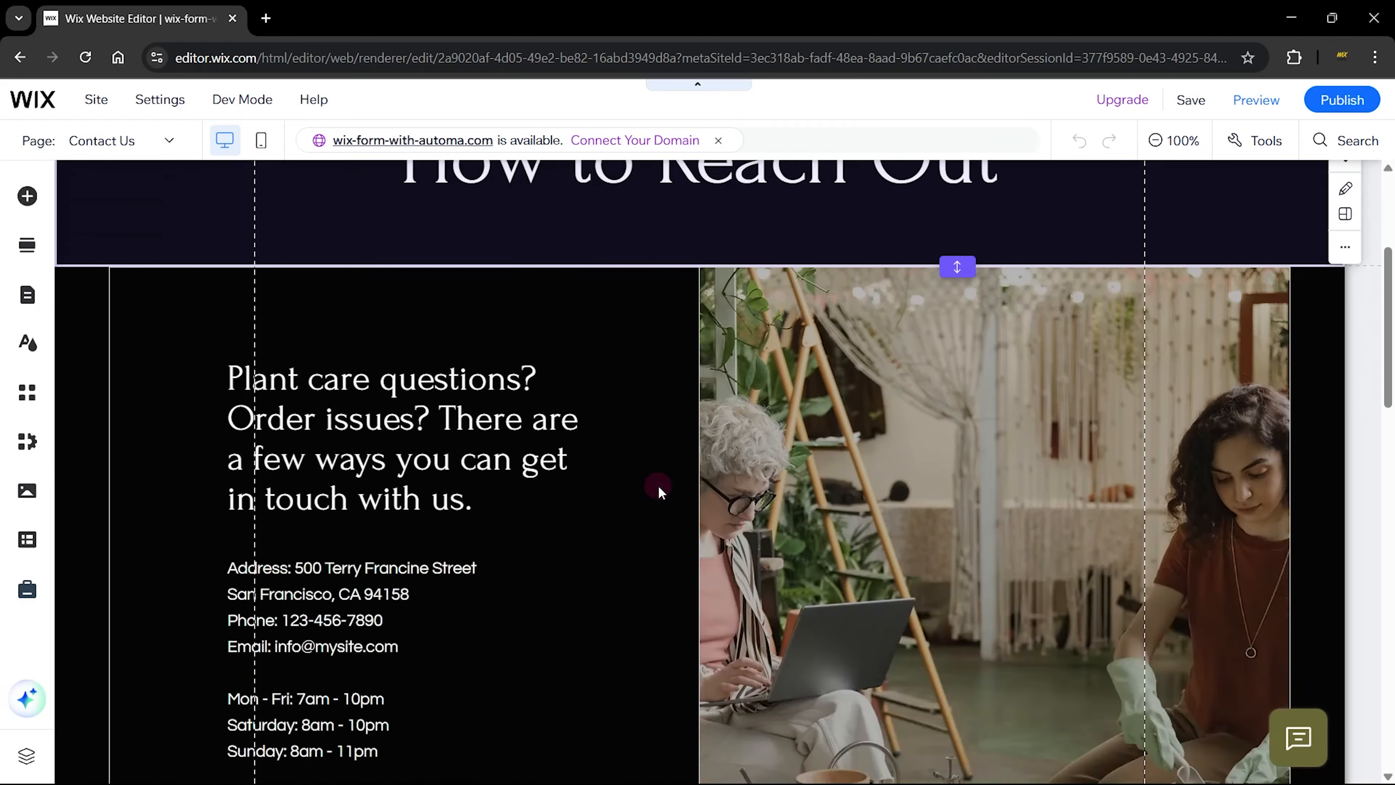
{"action": "scroll", "coordinate": [659, 486], "scroll_direction": "down", "scroll_amount": 10}
{"action": "left_click", "coordinate": [797, 508]}
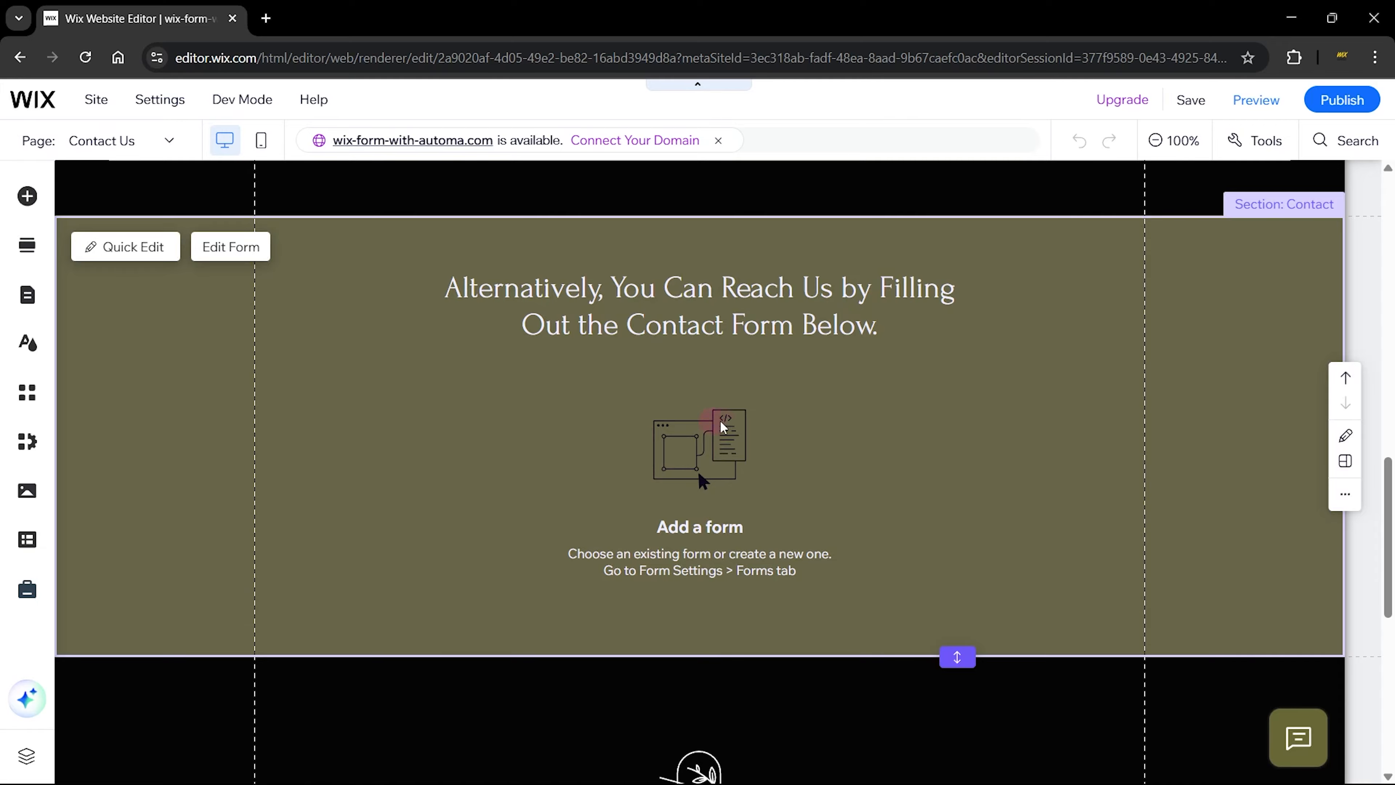
{"action": "left_click", "coordinate": [721, 440]}
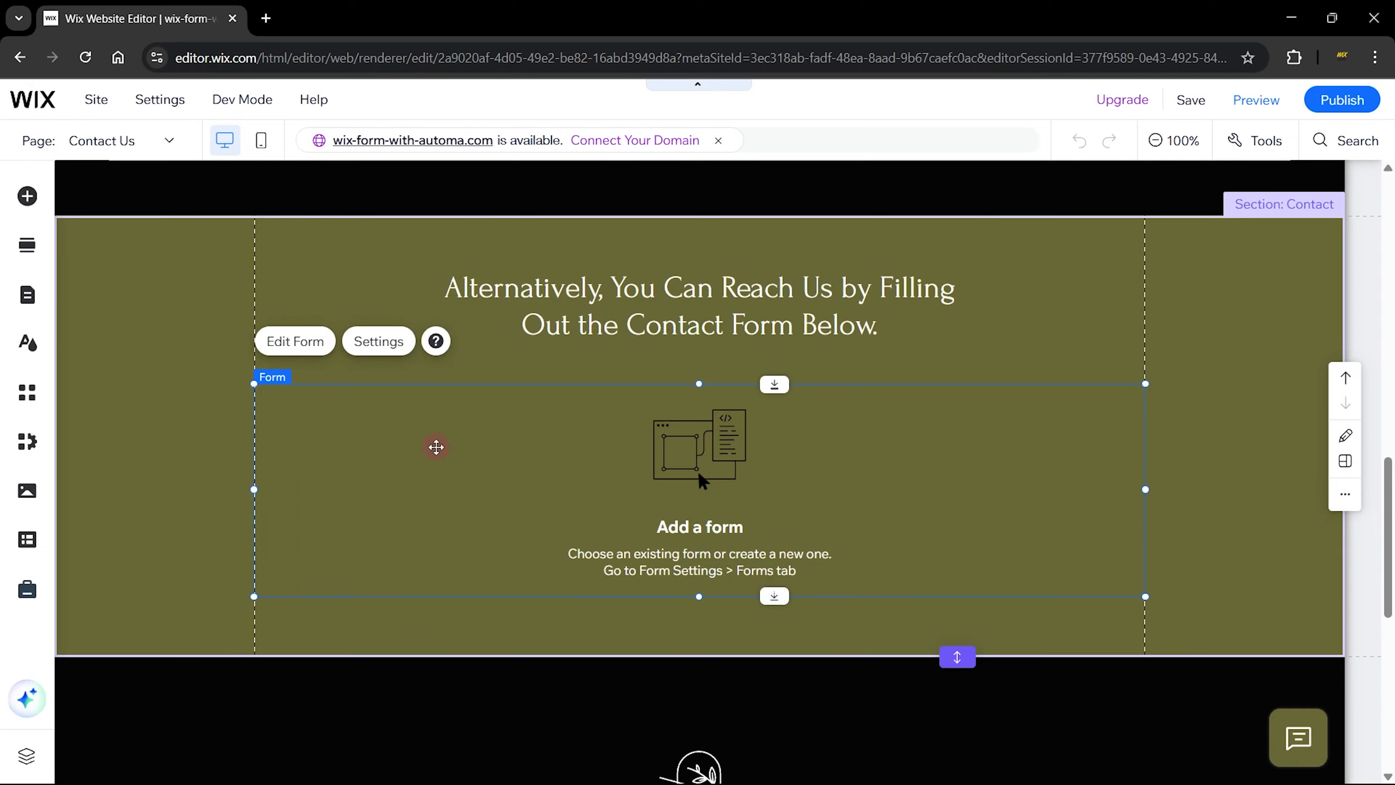
{"action": "left_click", "coordinate": [29, 199]}
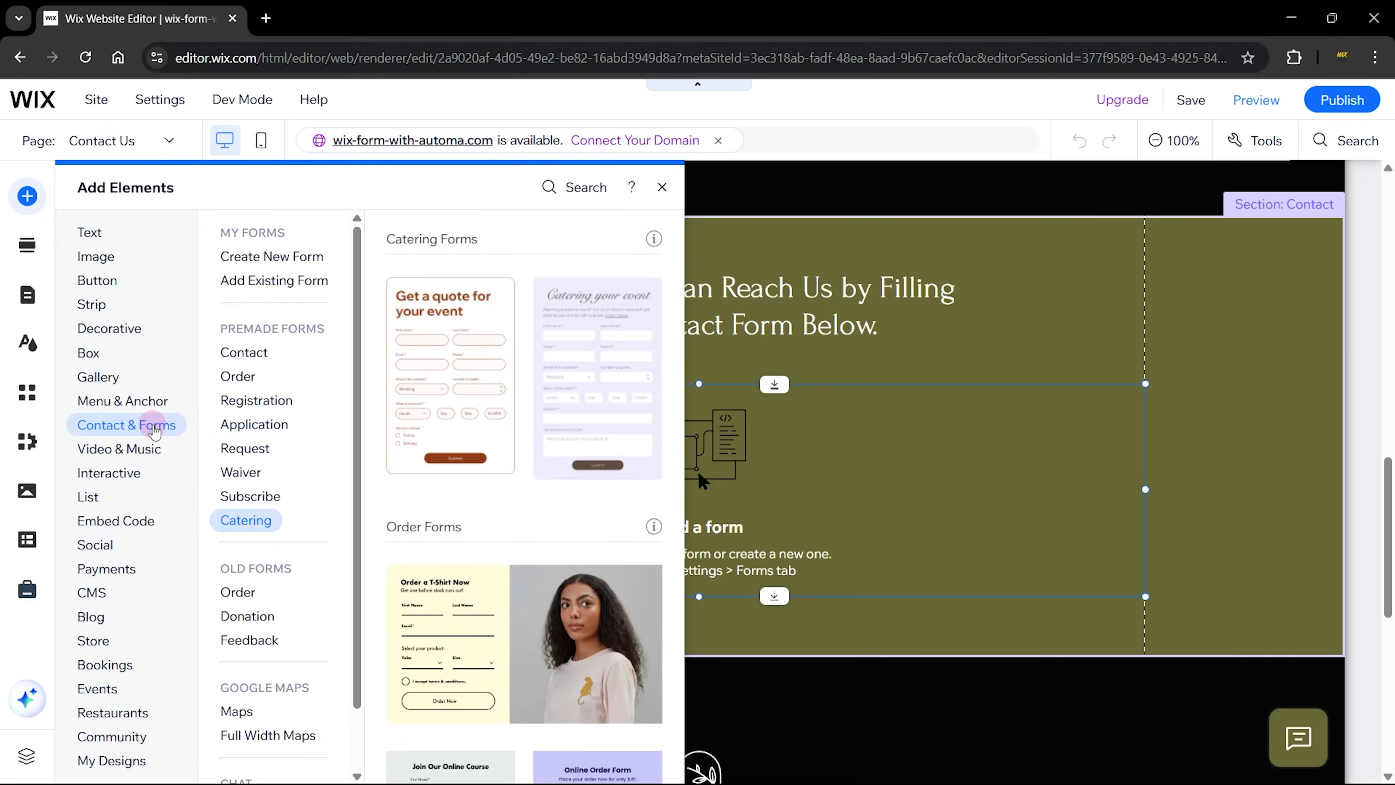
{"action": "left_click", "coordinate": [271, 257]}
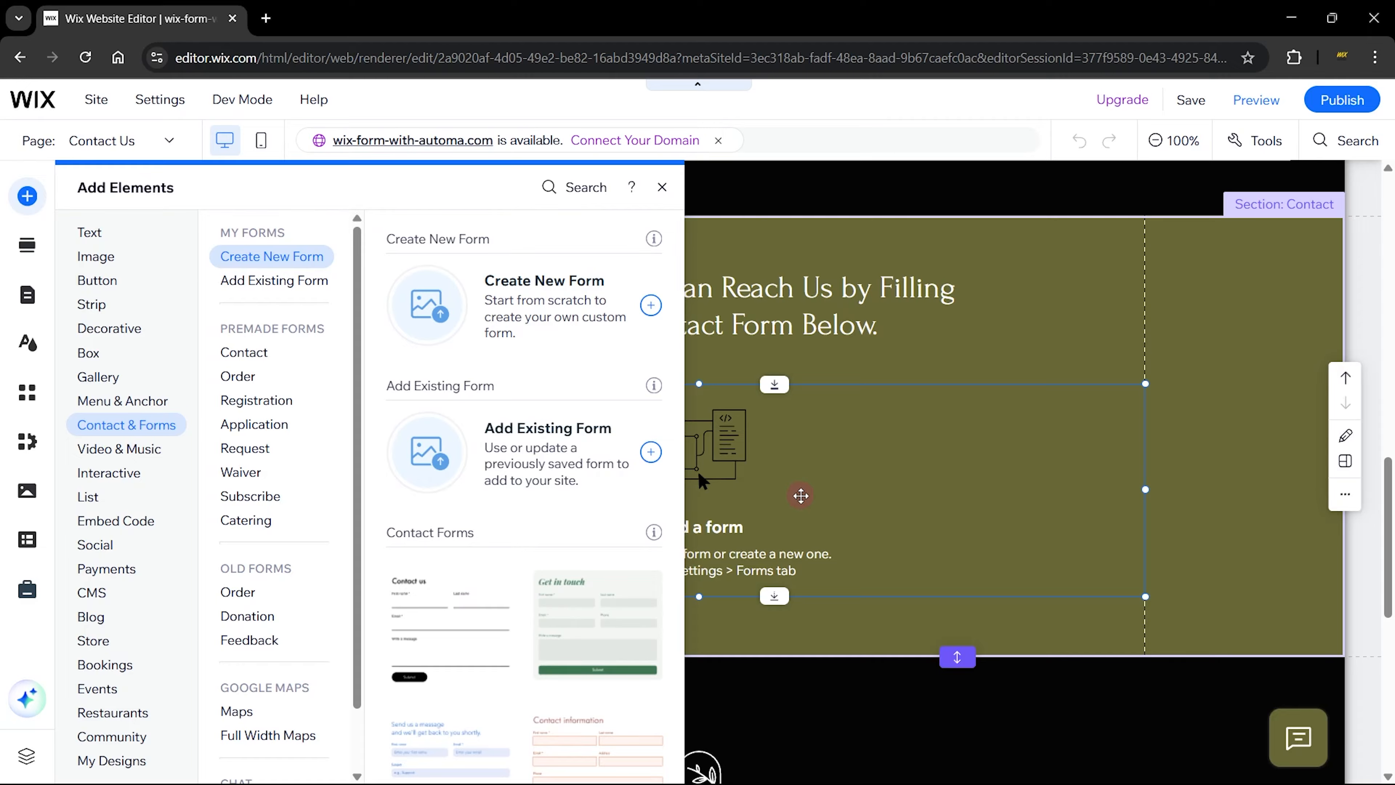
{"action": "left_click", "coordinate": [698, 469]}
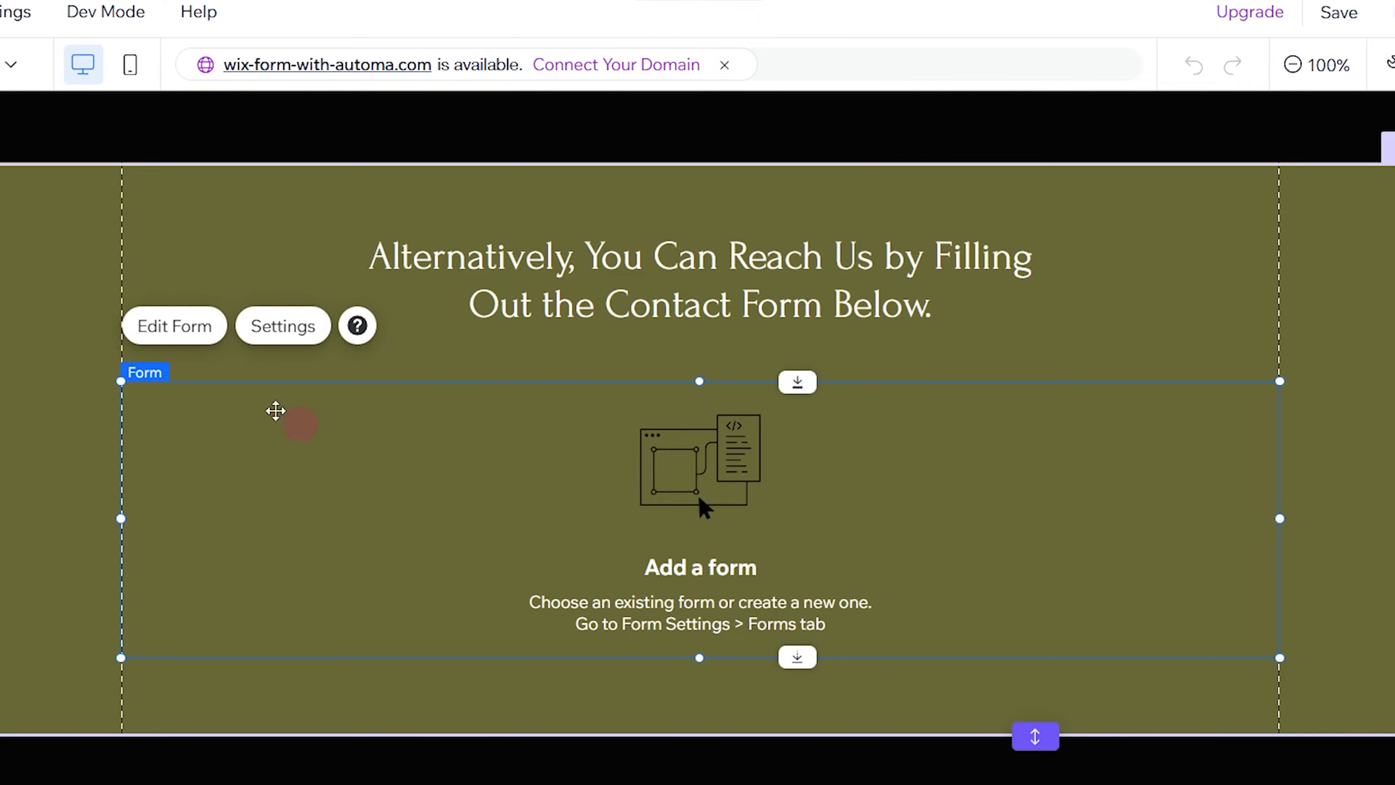
- Open the placeholder form for editing and examine its field categories, conditional rules and page options
{"action": "left_click", "coordinate": [166, 329]}
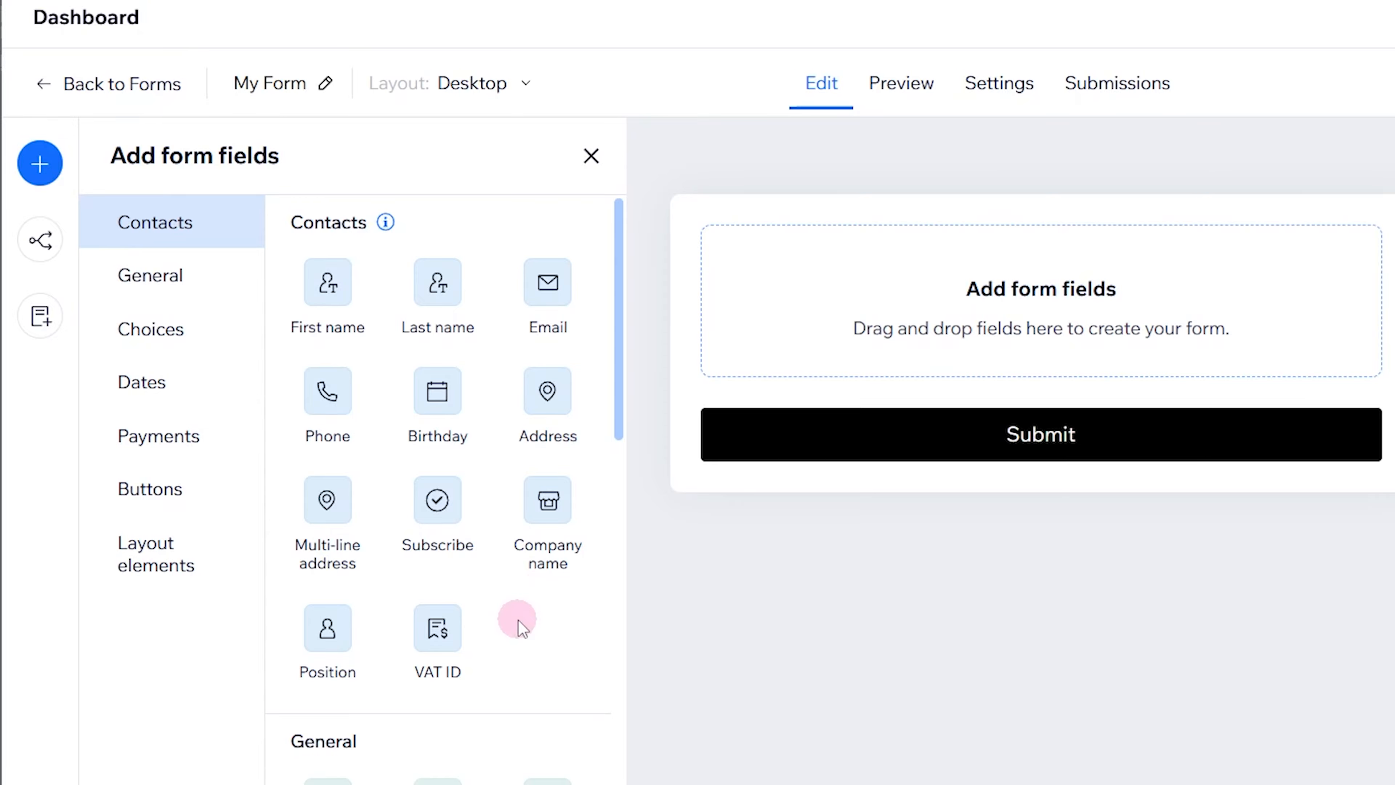
{"action": "scroll", "coordinate": [517, 618], "scroll_direction": "down", "scroll_amount": 6}
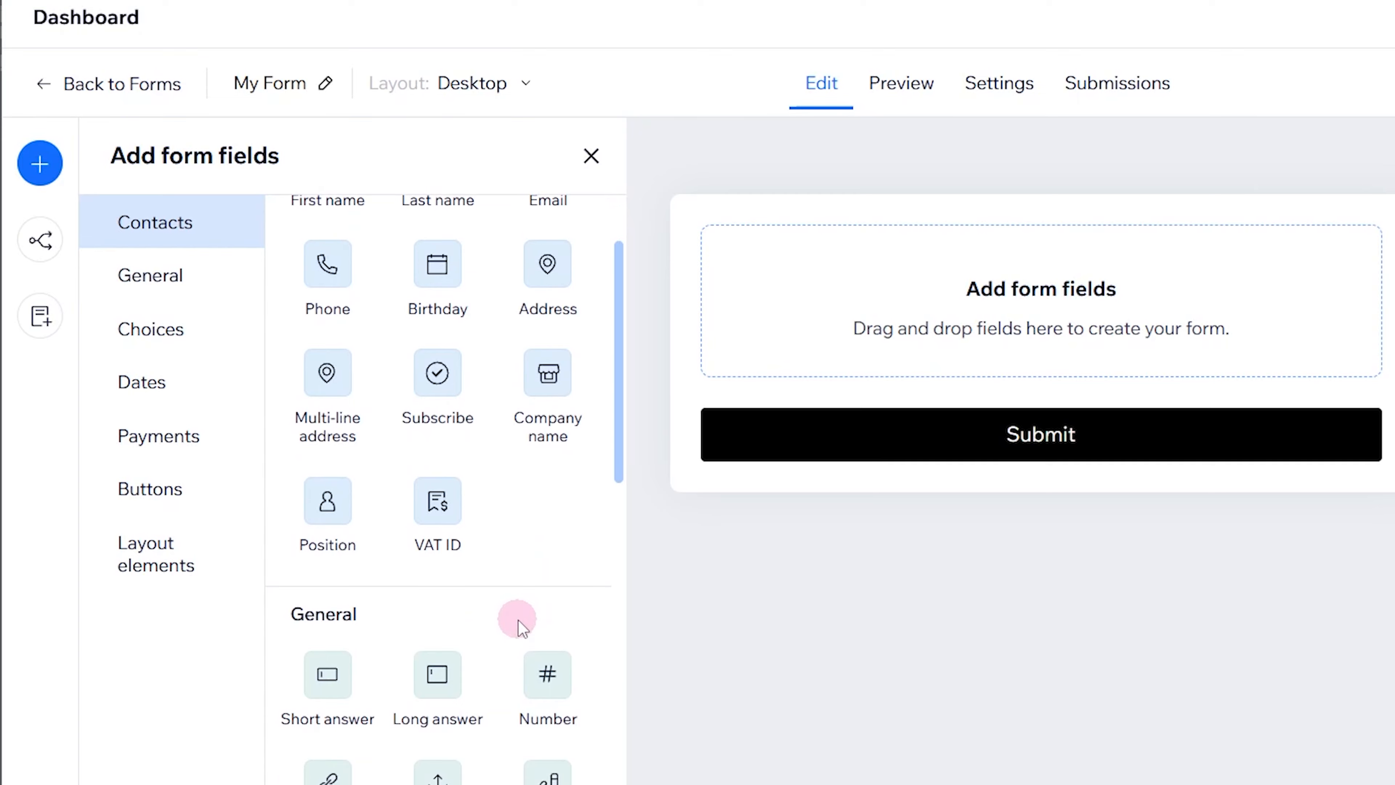
{"action": "left_click", "coordinate": [187, 285]}
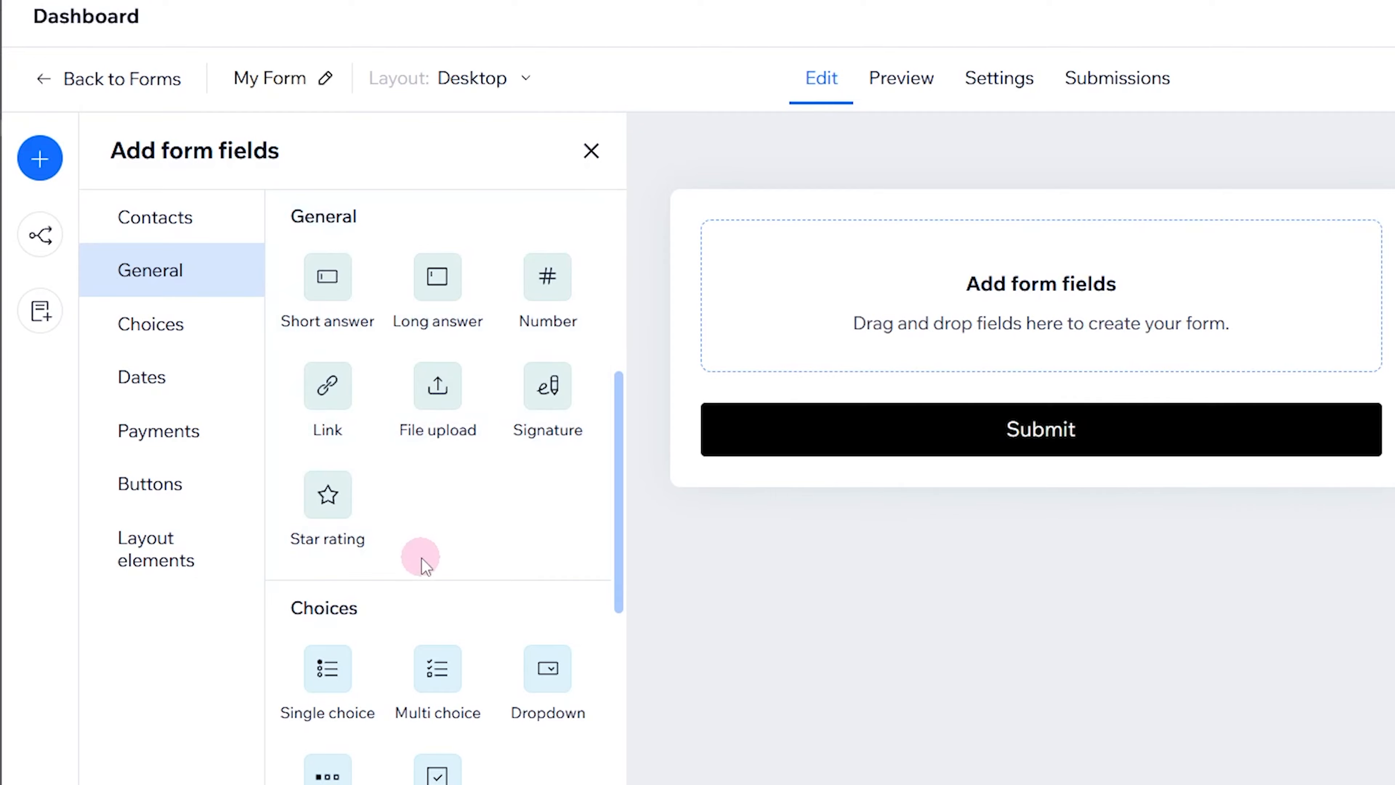
{"action": "scroll", "coordinate": [404, 467], "scroll_direction": "down", "scroll_amount": 6}
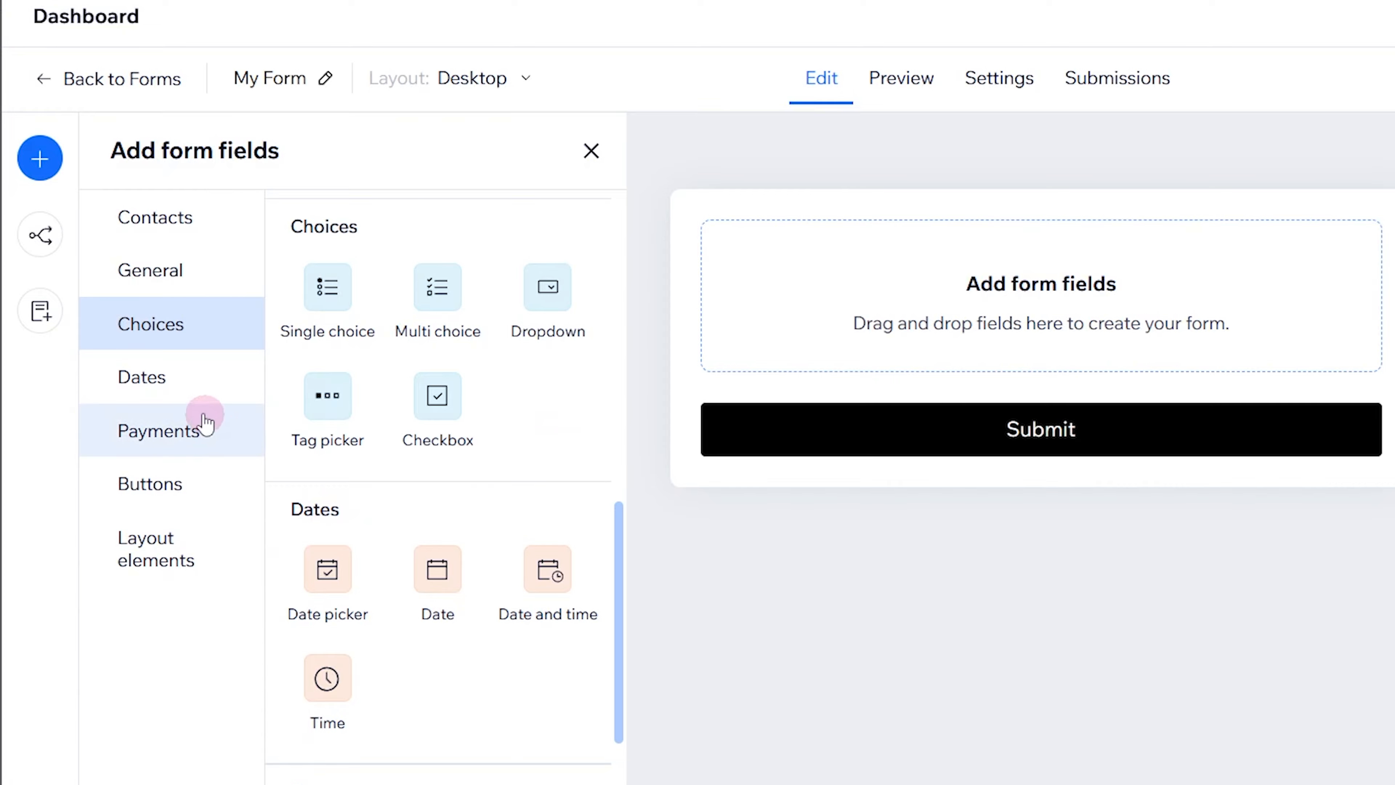
{"action": "left_click", "coordinate": [165, 390]}
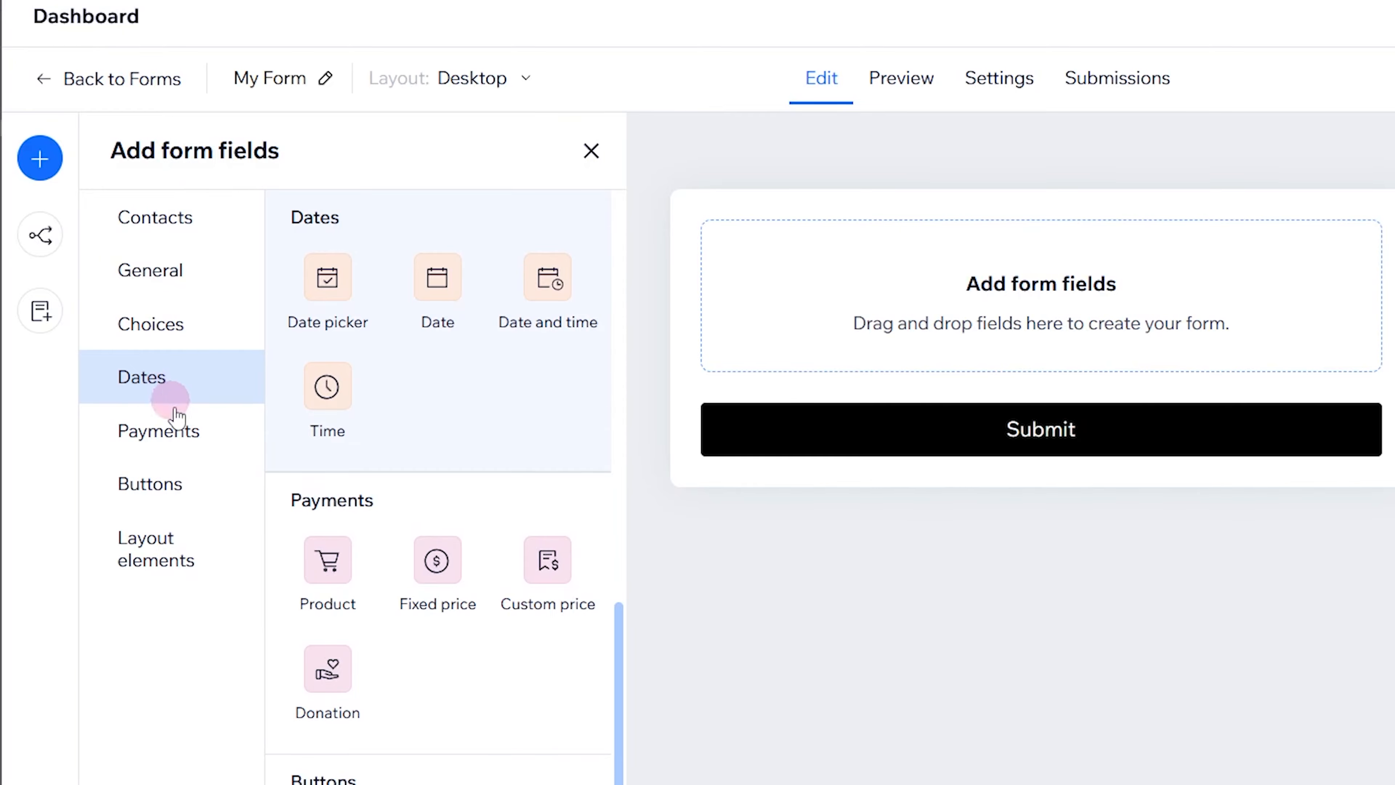
{"action": "left_click", "coordinate": [177, 432]}
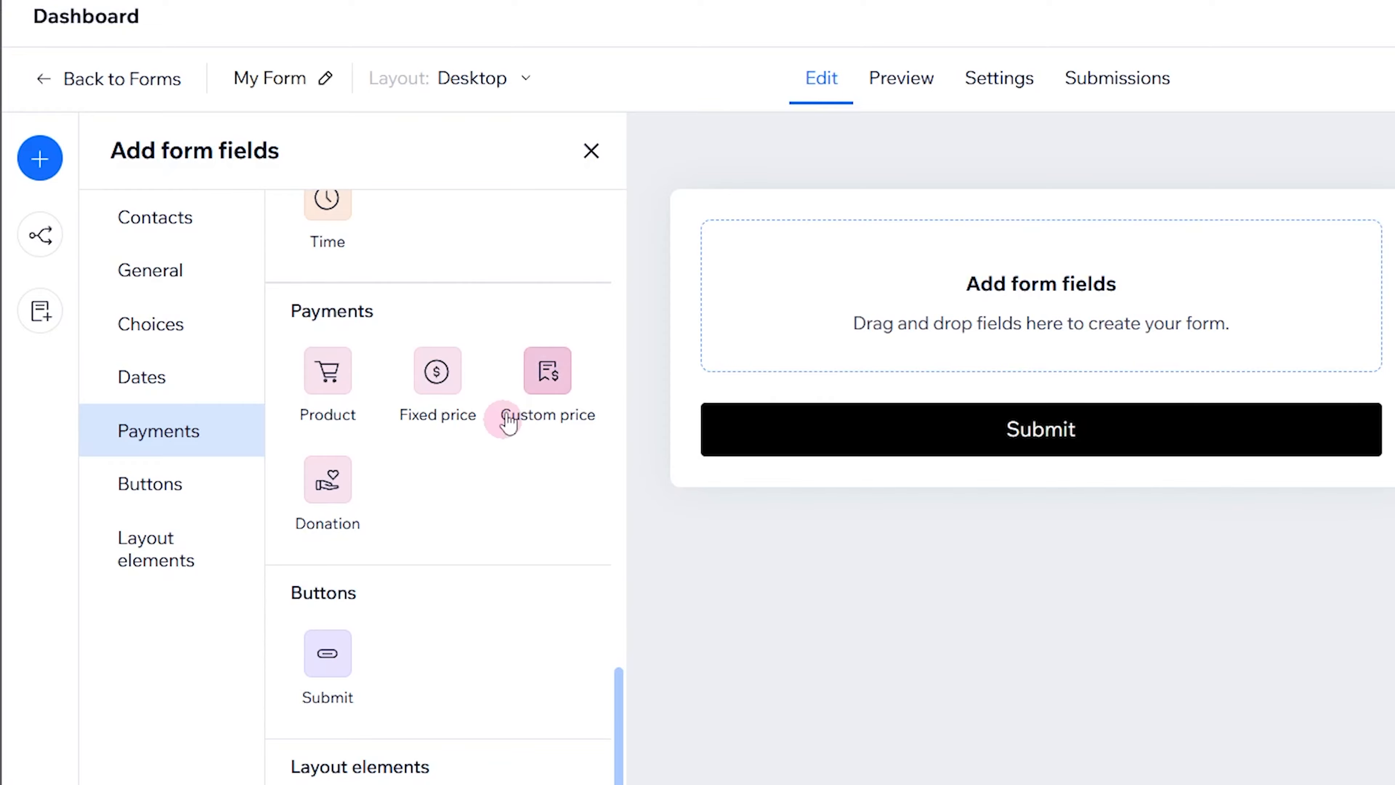
{"action": "left_click", "coordinate": [159, 503]}
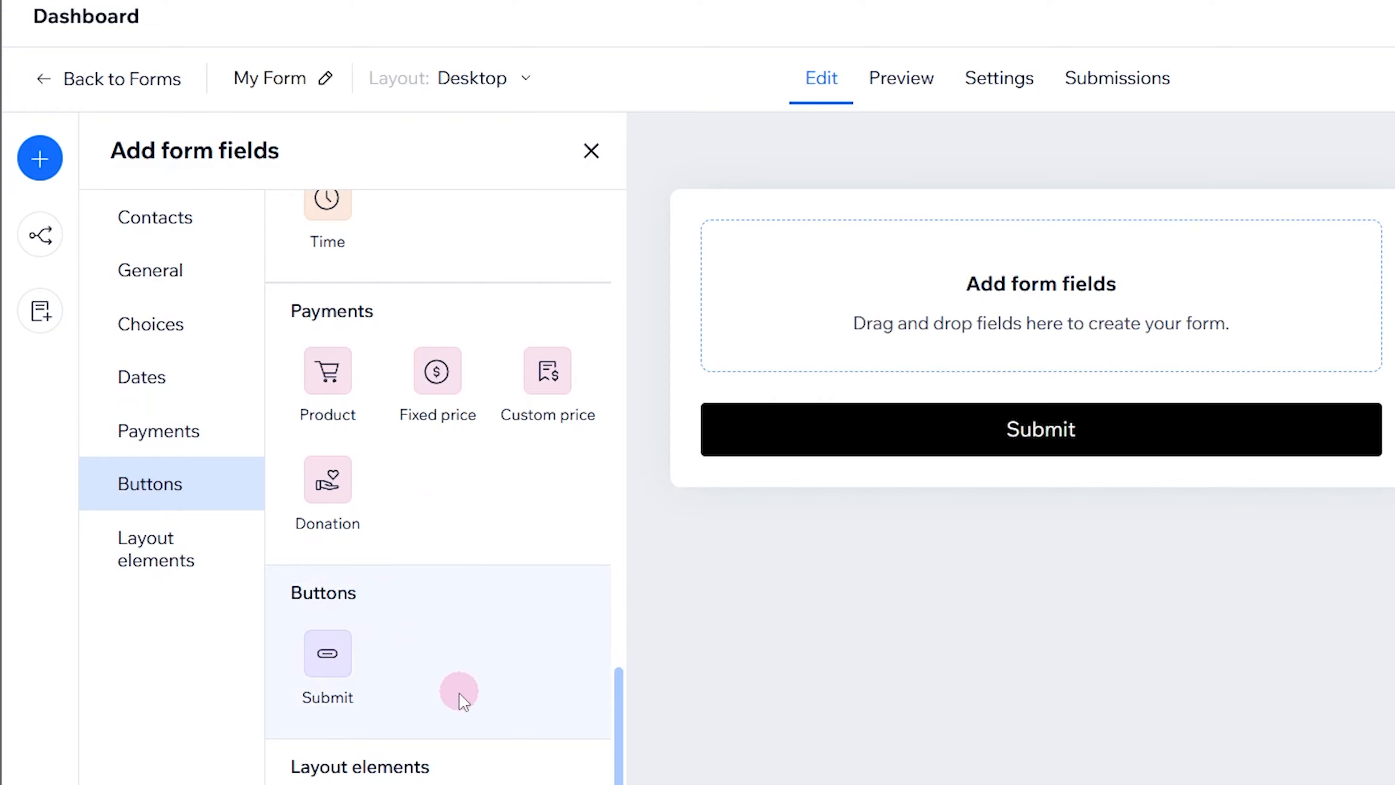
{"action": "left_click", "coordinate": [160, 559]}
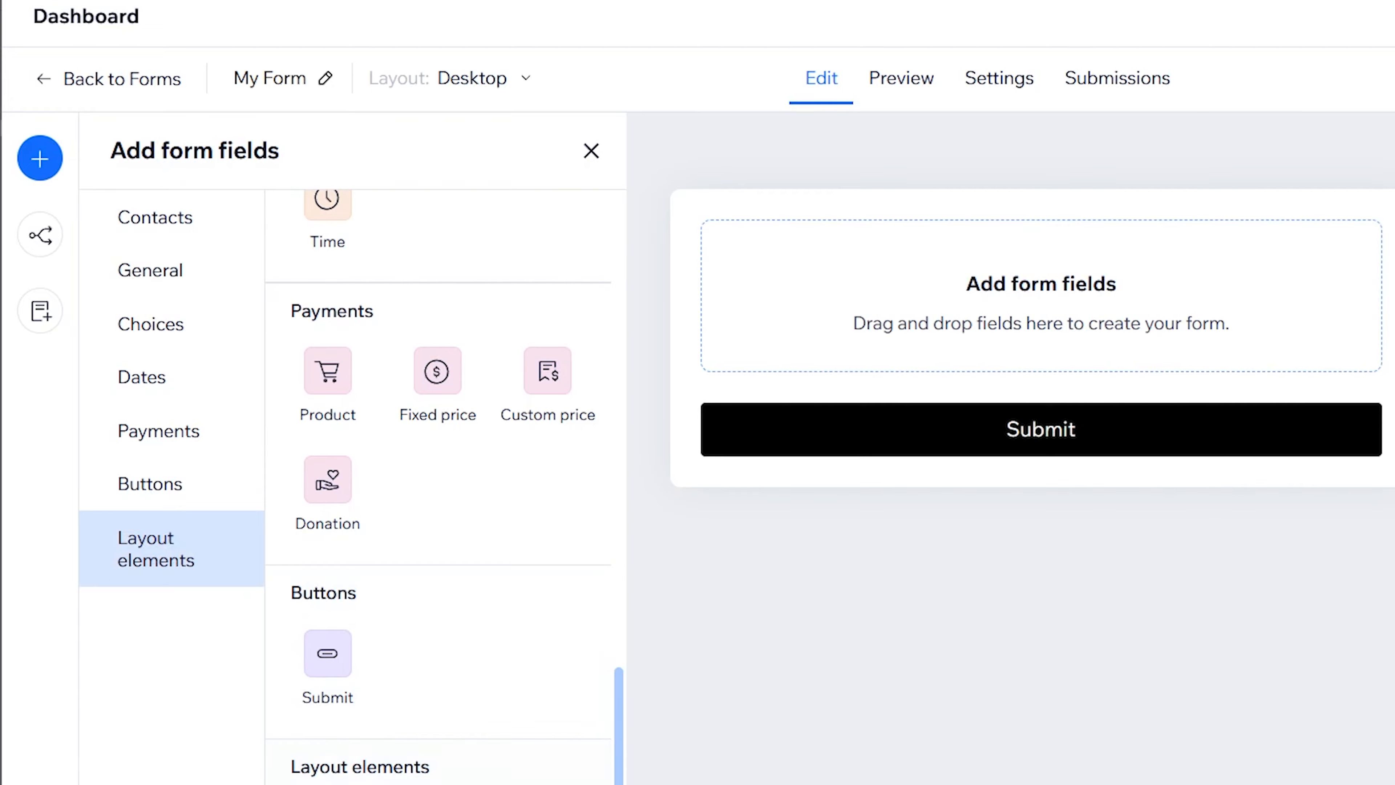
{"action": "scroll", "coordinate": [489, 646], "scroll_direction": "up", "scroll_amount": 15}
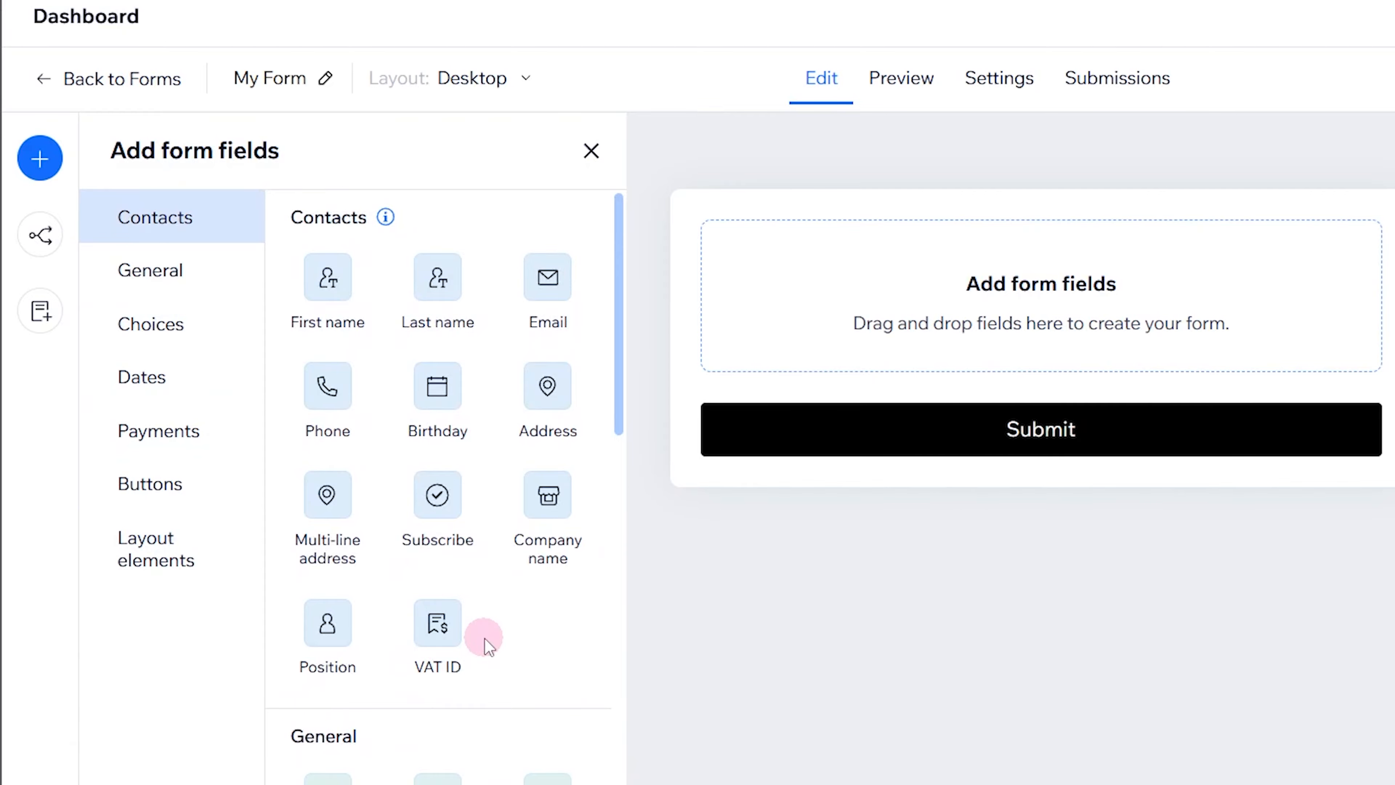
{"action": "left_click", "coordinate": [40, 236]}
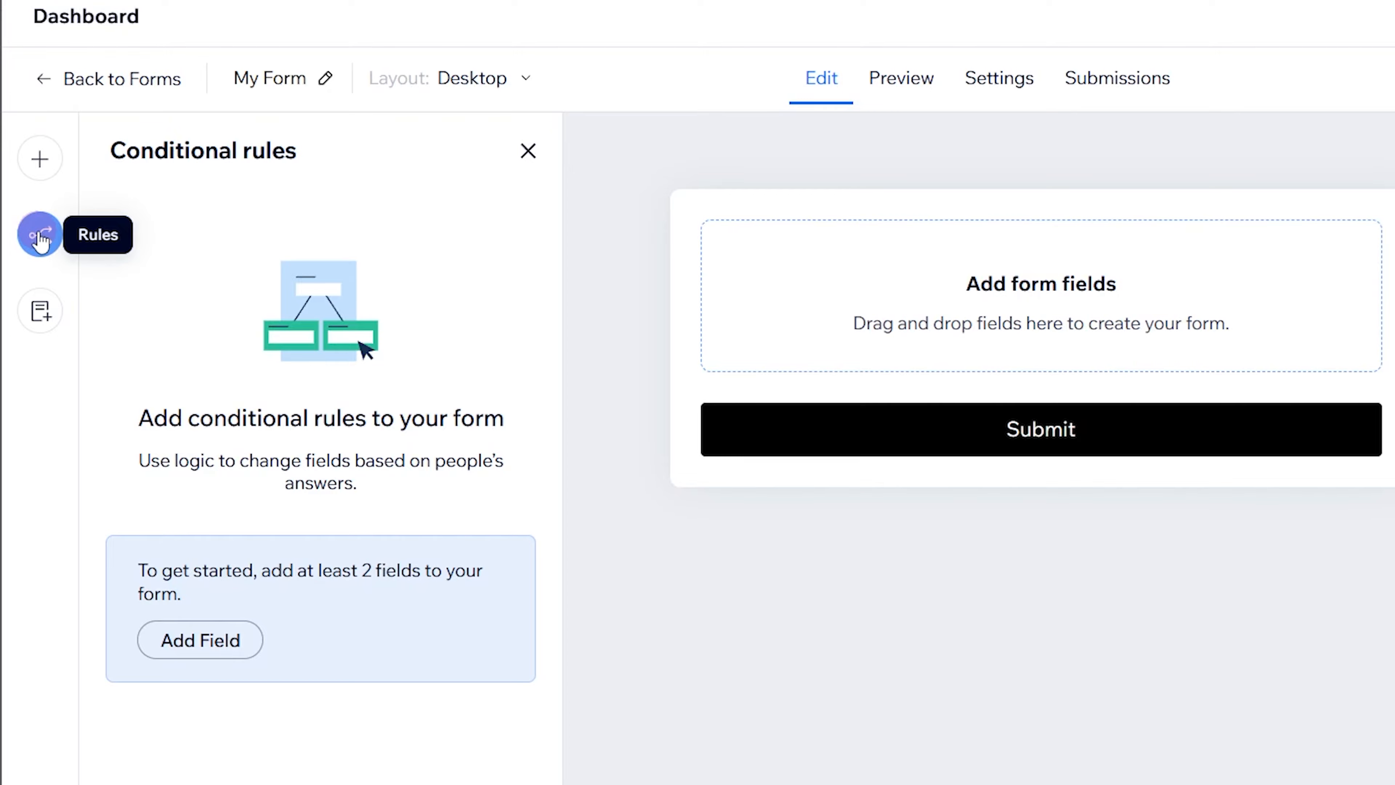
{"action": "left_click", "coordinate": [47, 324]}
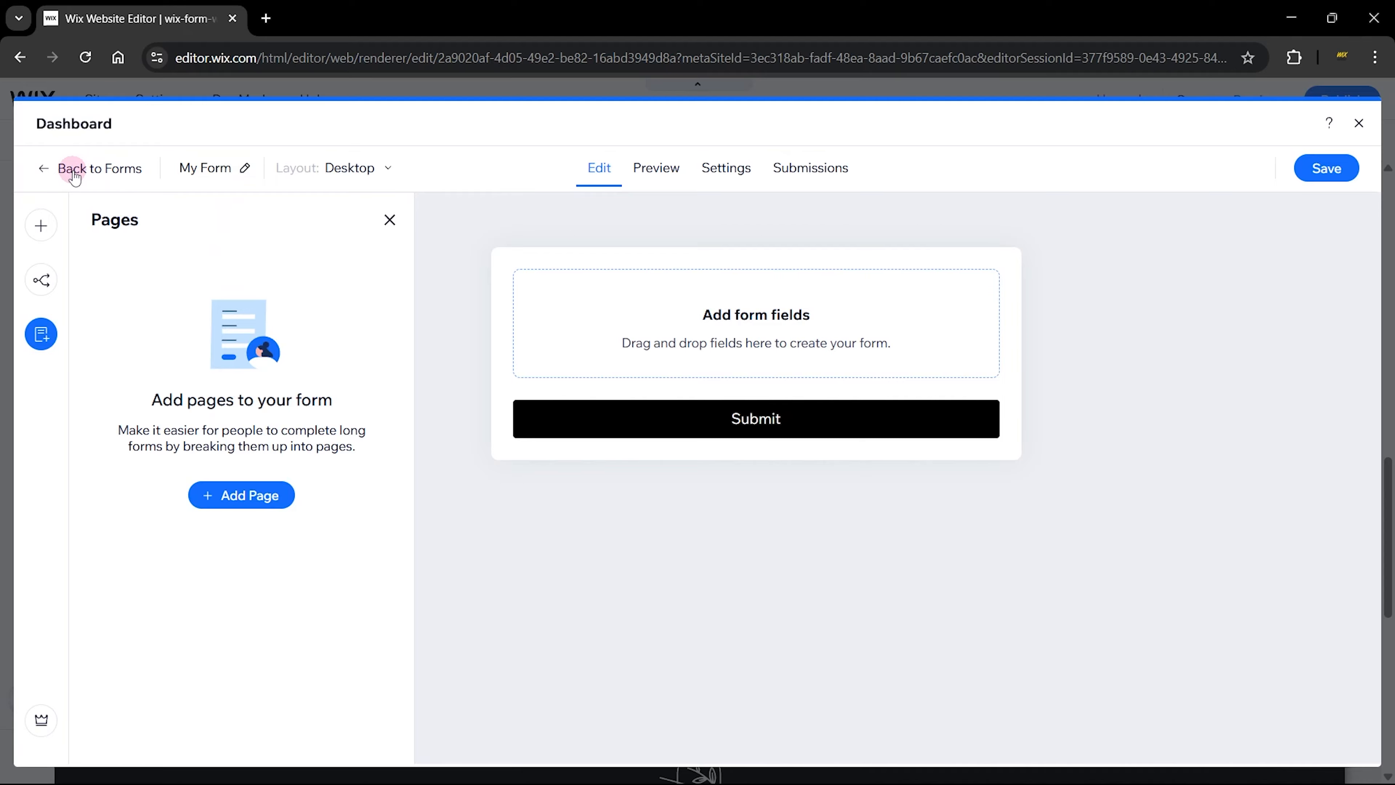
- Return to the Forms and Submissions overview and create a new blank form
{"action": "left_click", "coordinate": [86, 88]}
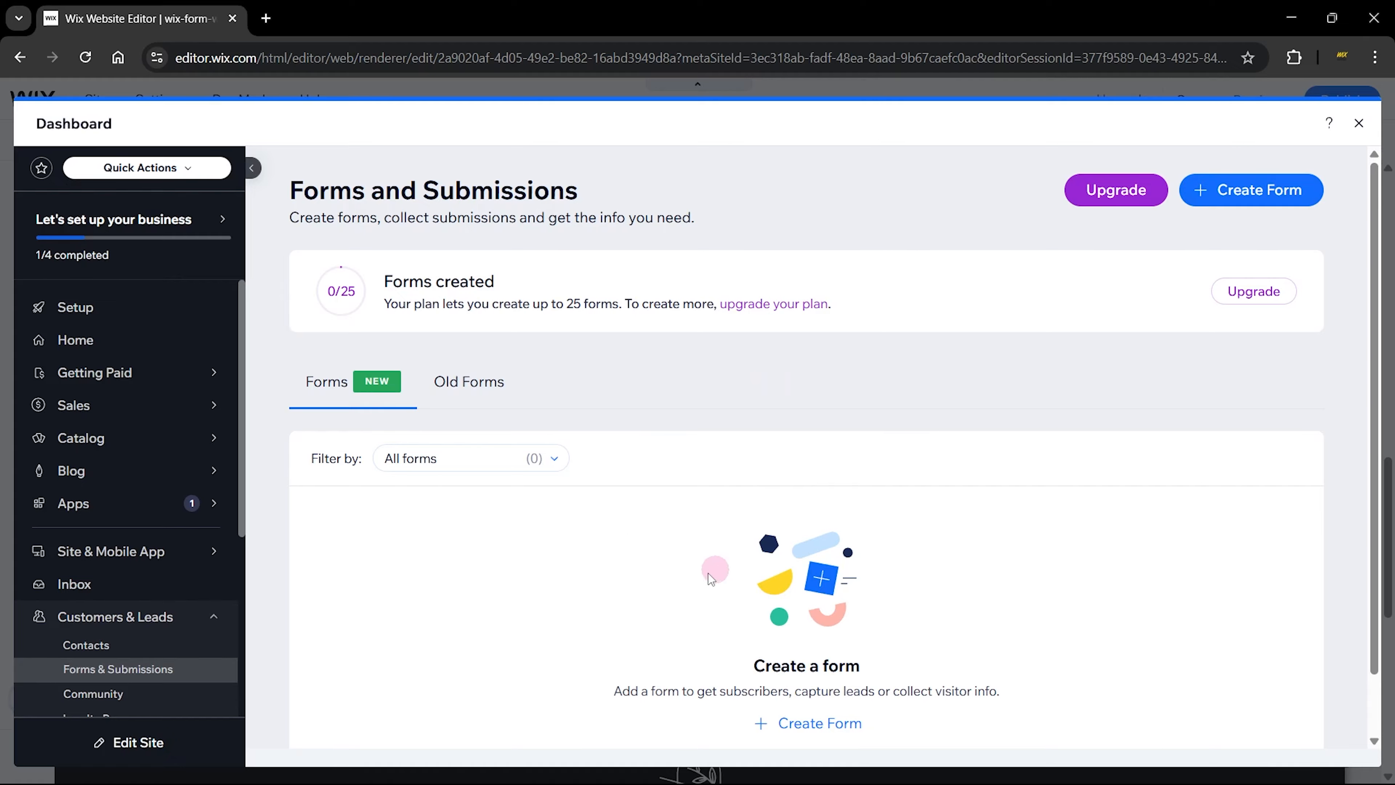
{"action": "scroll", "coordinate": [703, 579], "scroll_direction": "down", "scroll_amount": 1}
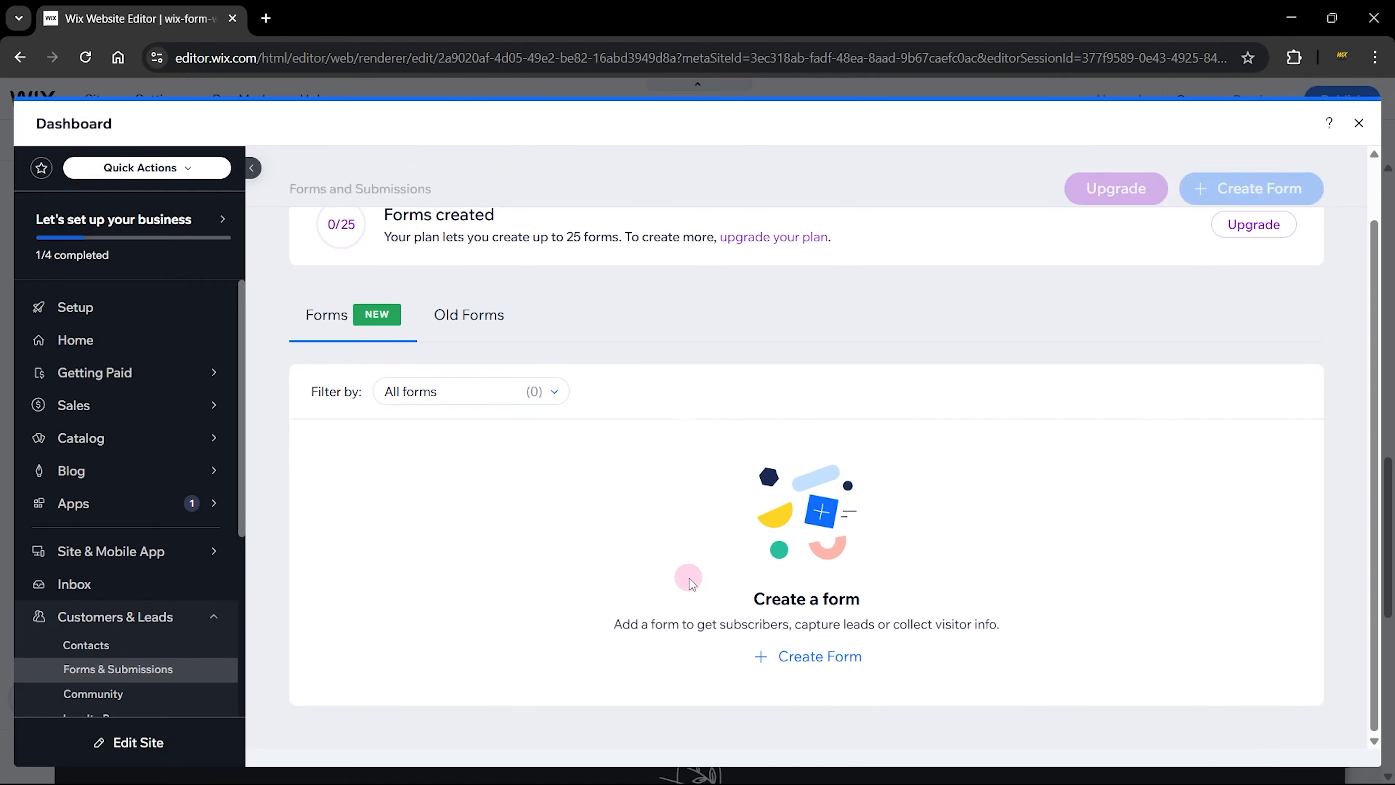
{"action": "left_click", "coordinate": [802, 655]}
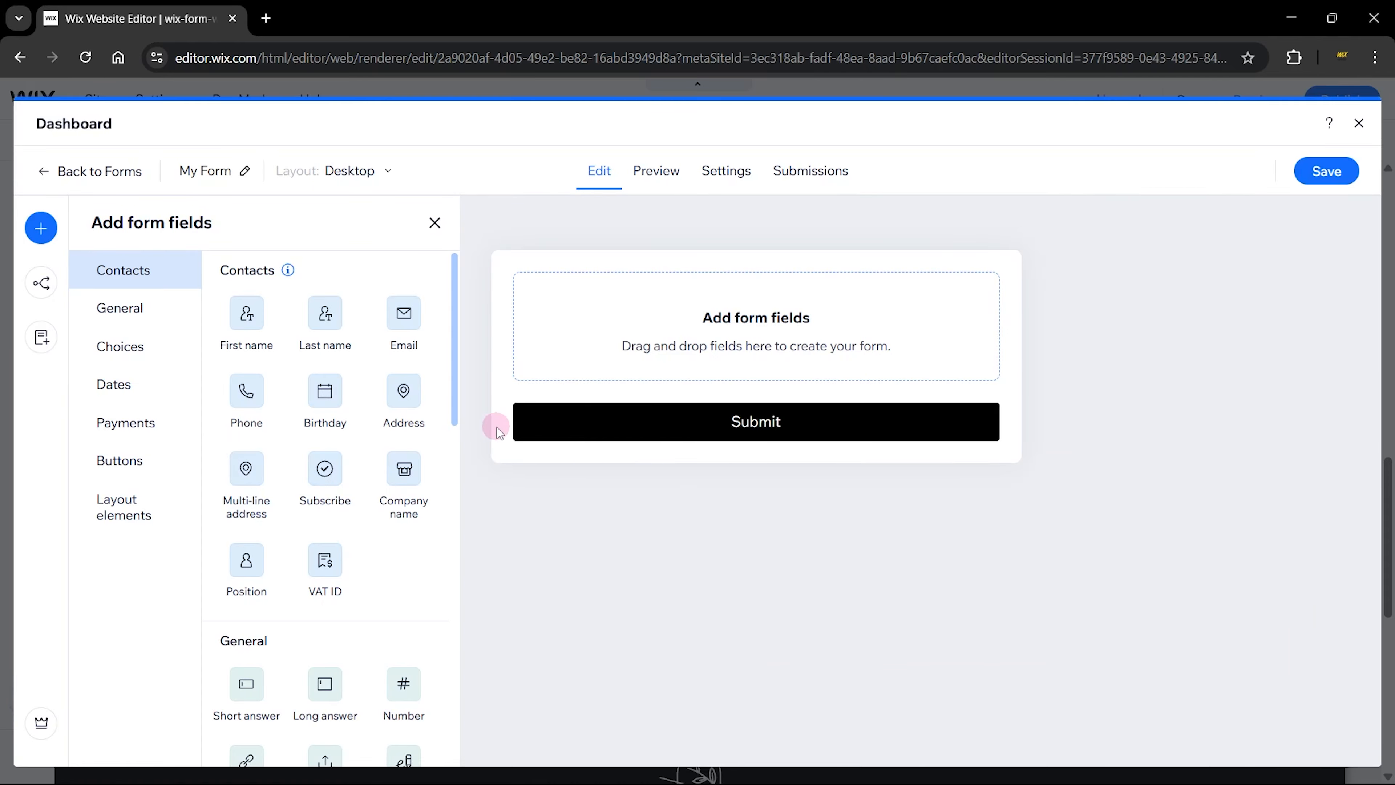
- Rename the form as Contact Form and set its required field style to Label in the general settings
{"action": "left_click", "coordinate": [214, 175]}
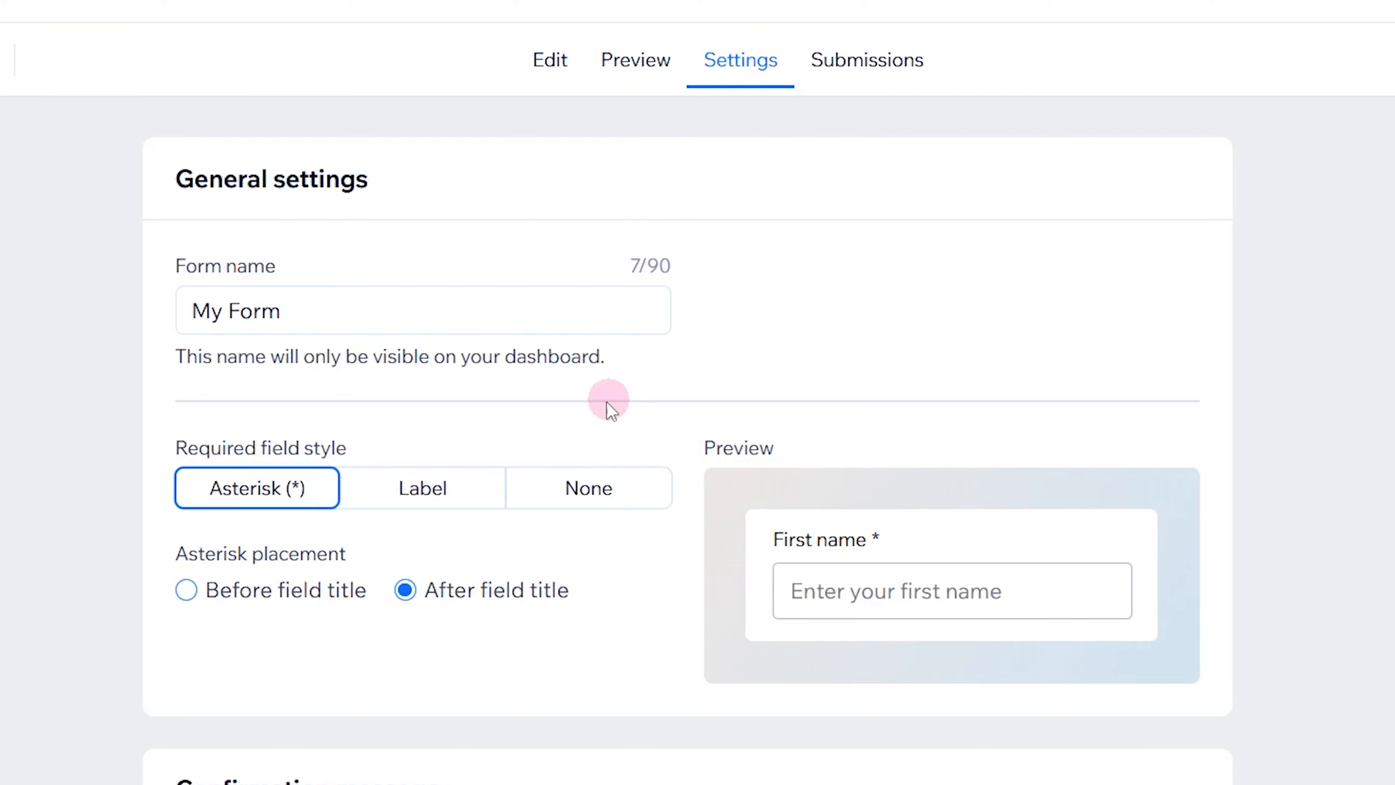
{"action": "left_click", "coordinate": [356, 318]}
{"action": "key", "text": "ctrl+a"}
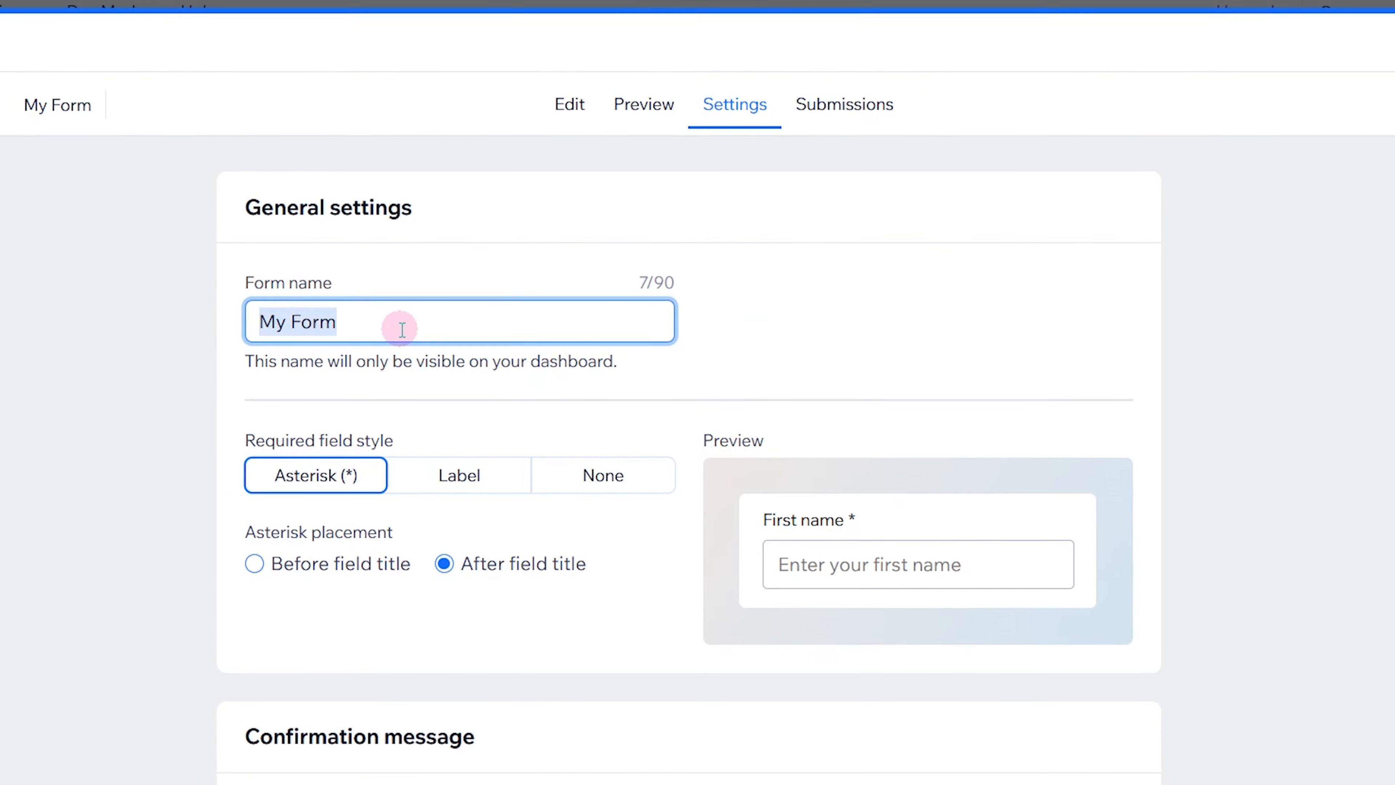
{"action": "type", "text": "Contact Form"}
{"action": "left_click", "coordinate": [49, 91]}
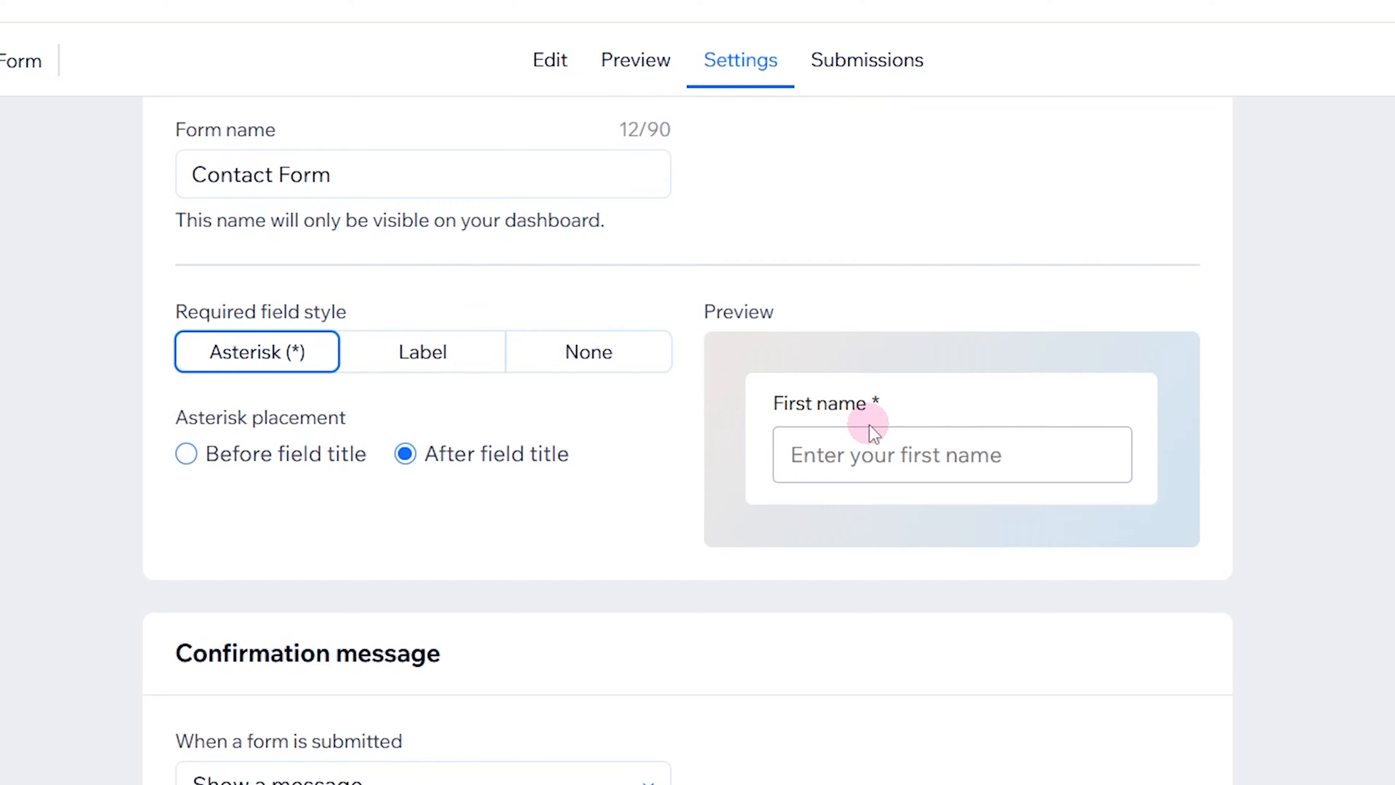
{"action": "left_click", "coordinate": [407, 366]}
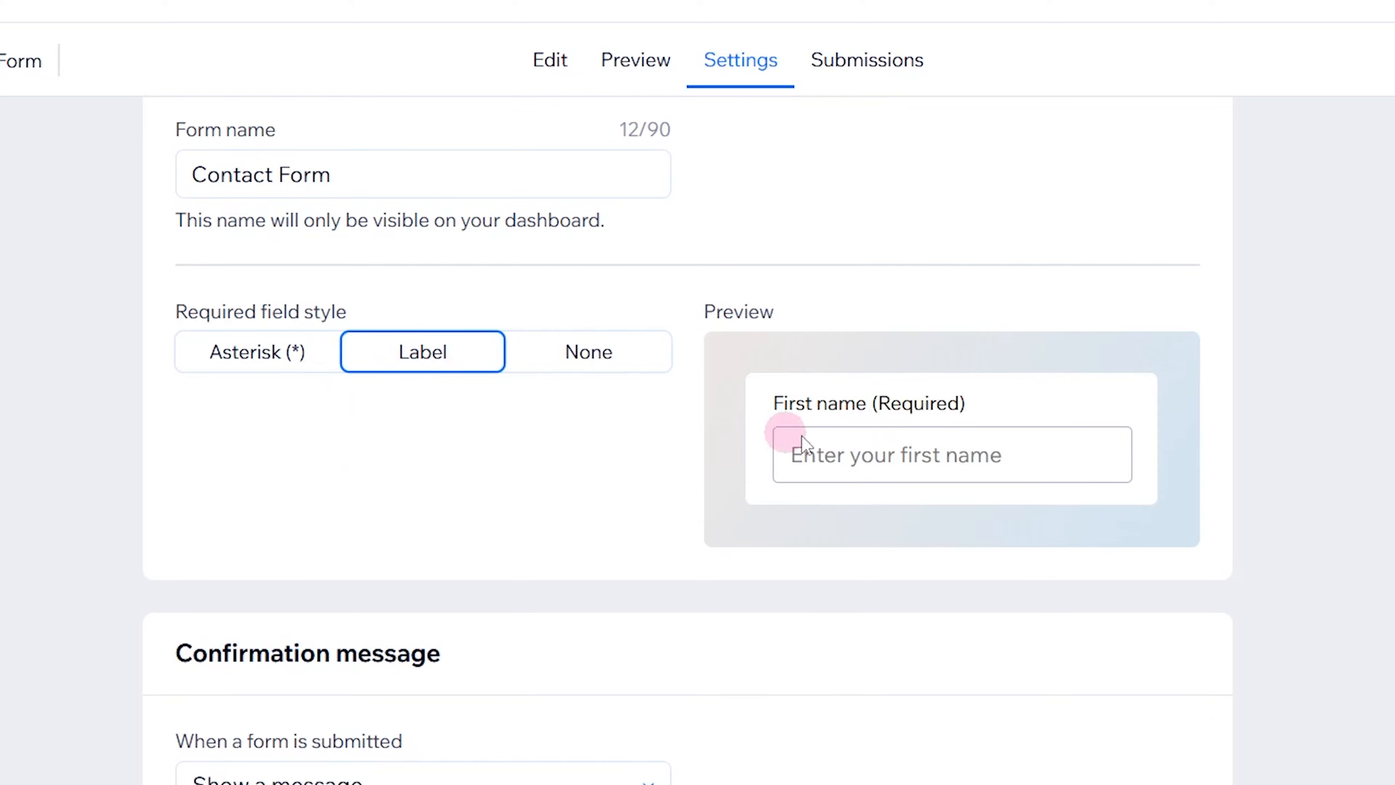
- Set the required field style to Asterisk with the asterisk placed after the field title, and review the remaining form settings
{"action": "left_click", "coordinate": [574, 364]}
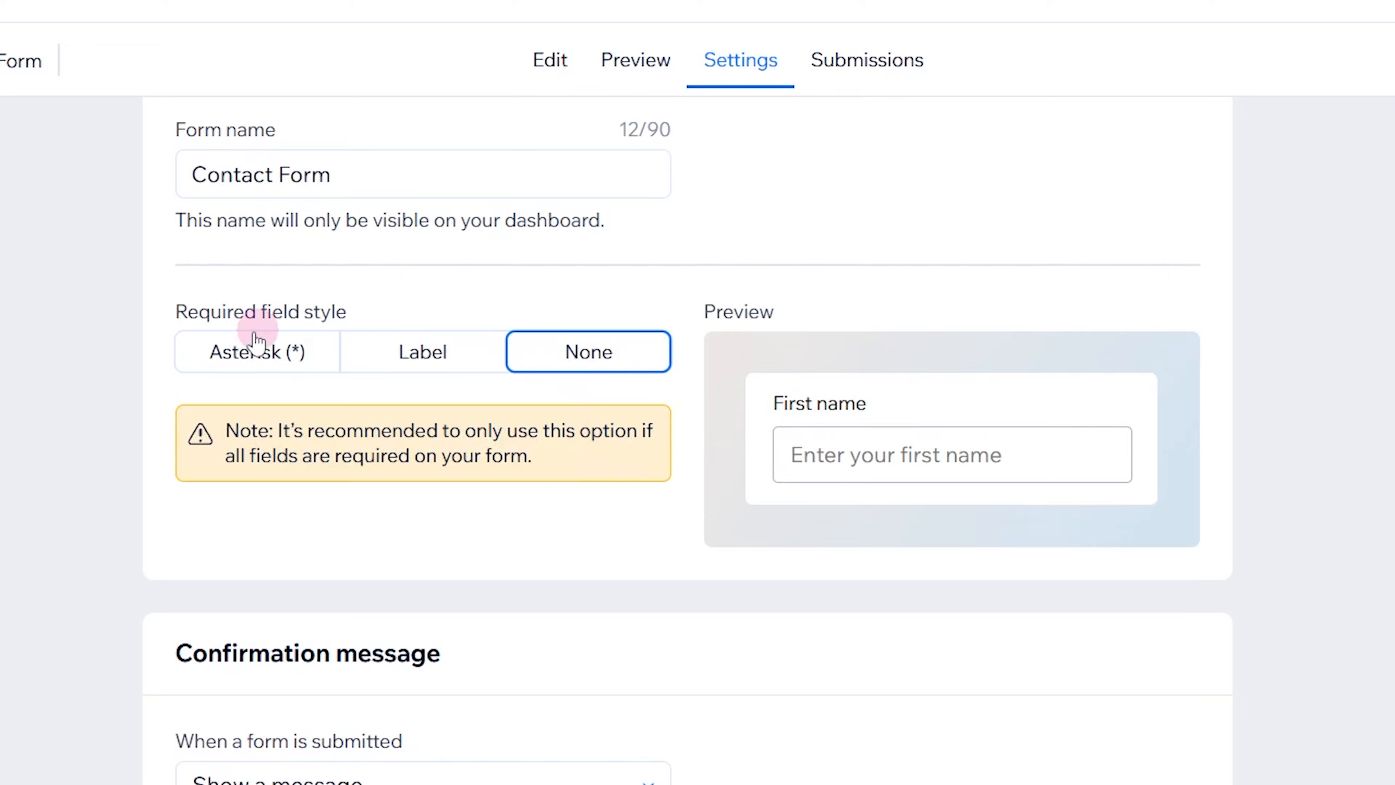
{"action": "left_click", "coordinate": [225, 358]}
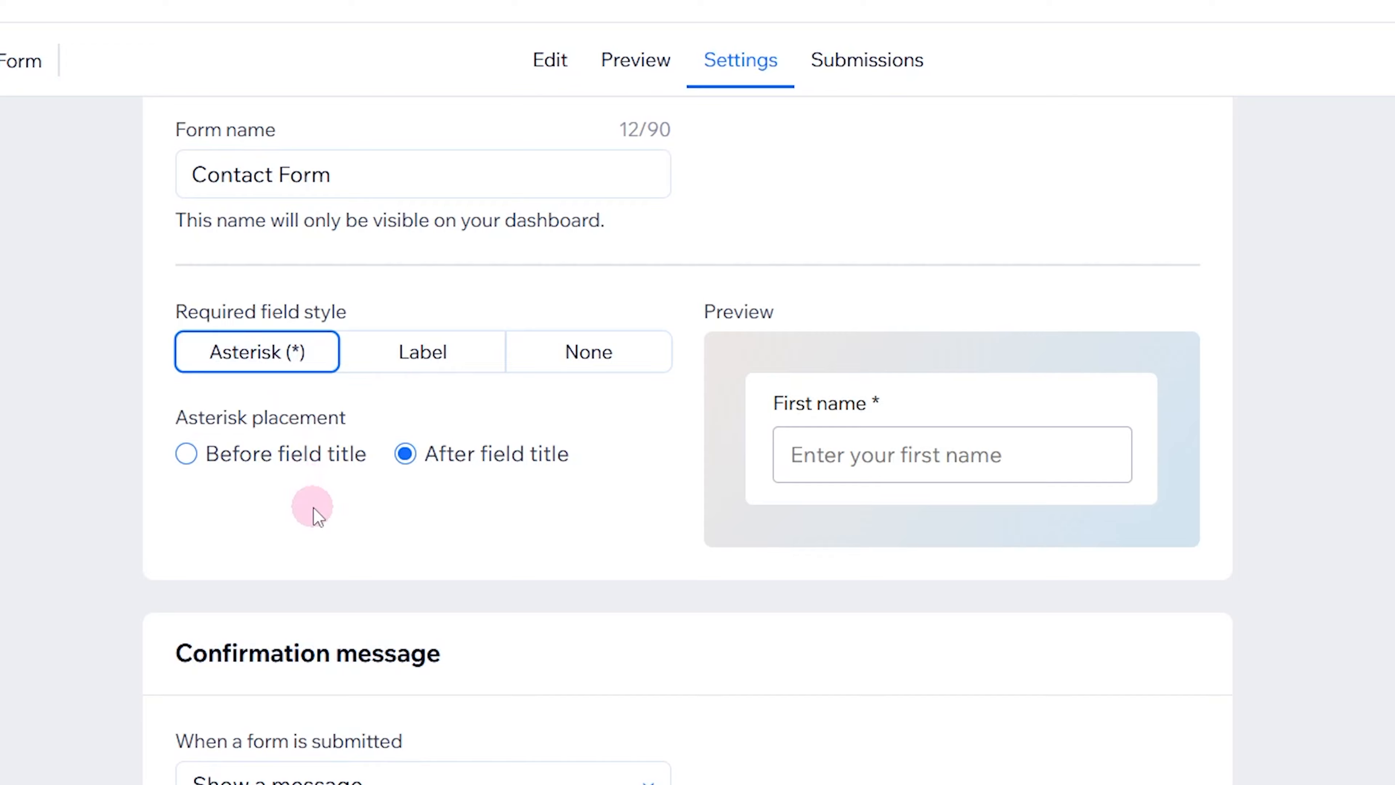
{"action": "left_click", "coordinate": [189, 454]}
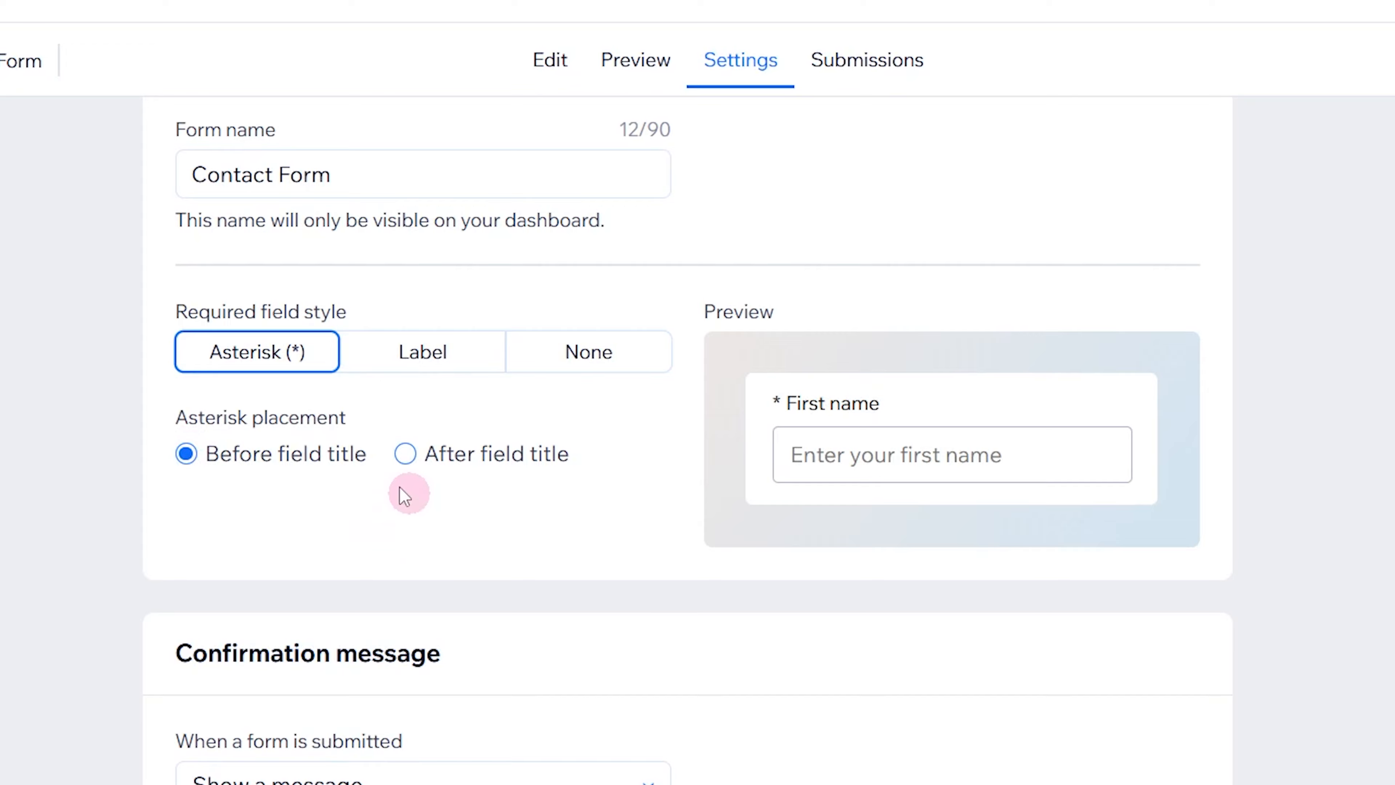
{"action": "left_click", "coordinate": [405, 454]}
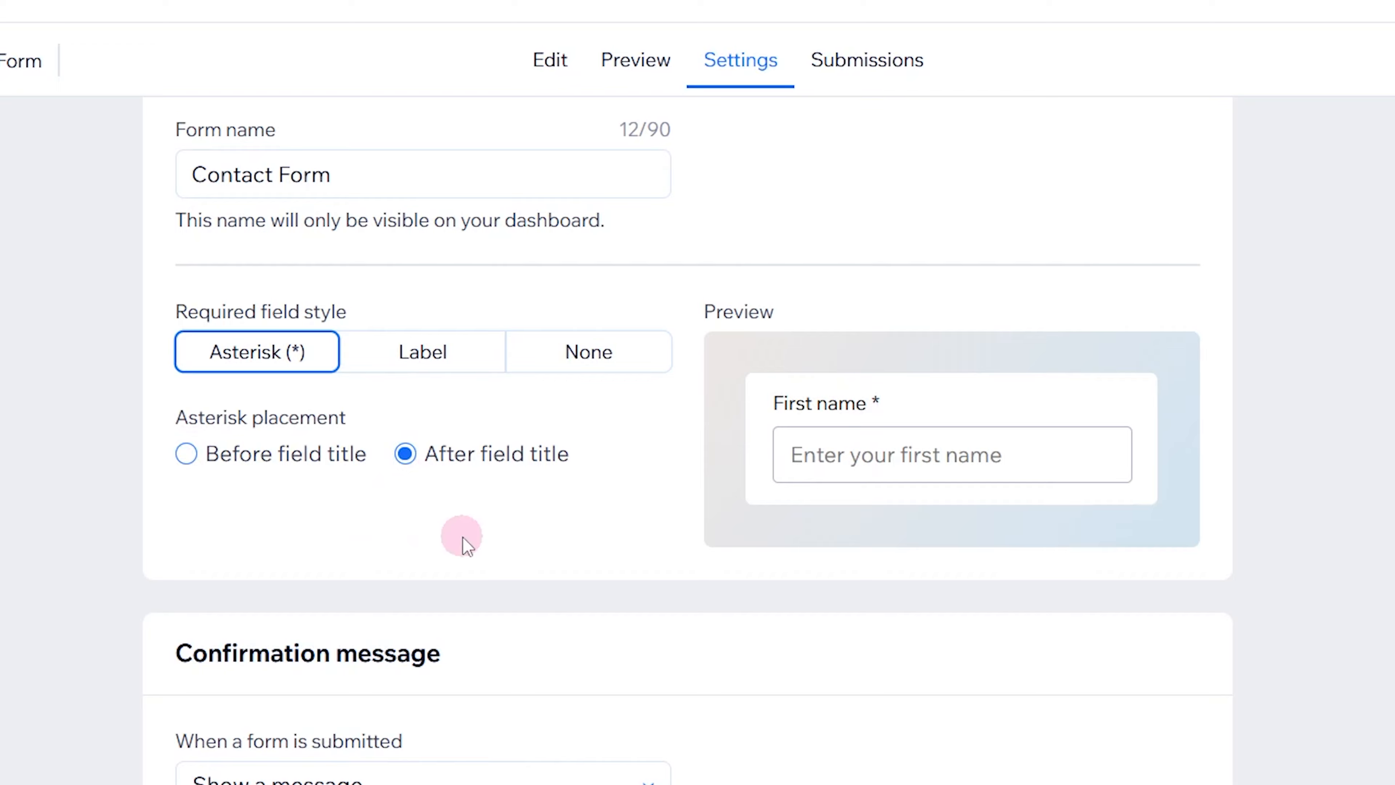
{"action": "scroll", "coordinate": [472, 537], "scroll_direction": "down", "scroll_amount": 10}
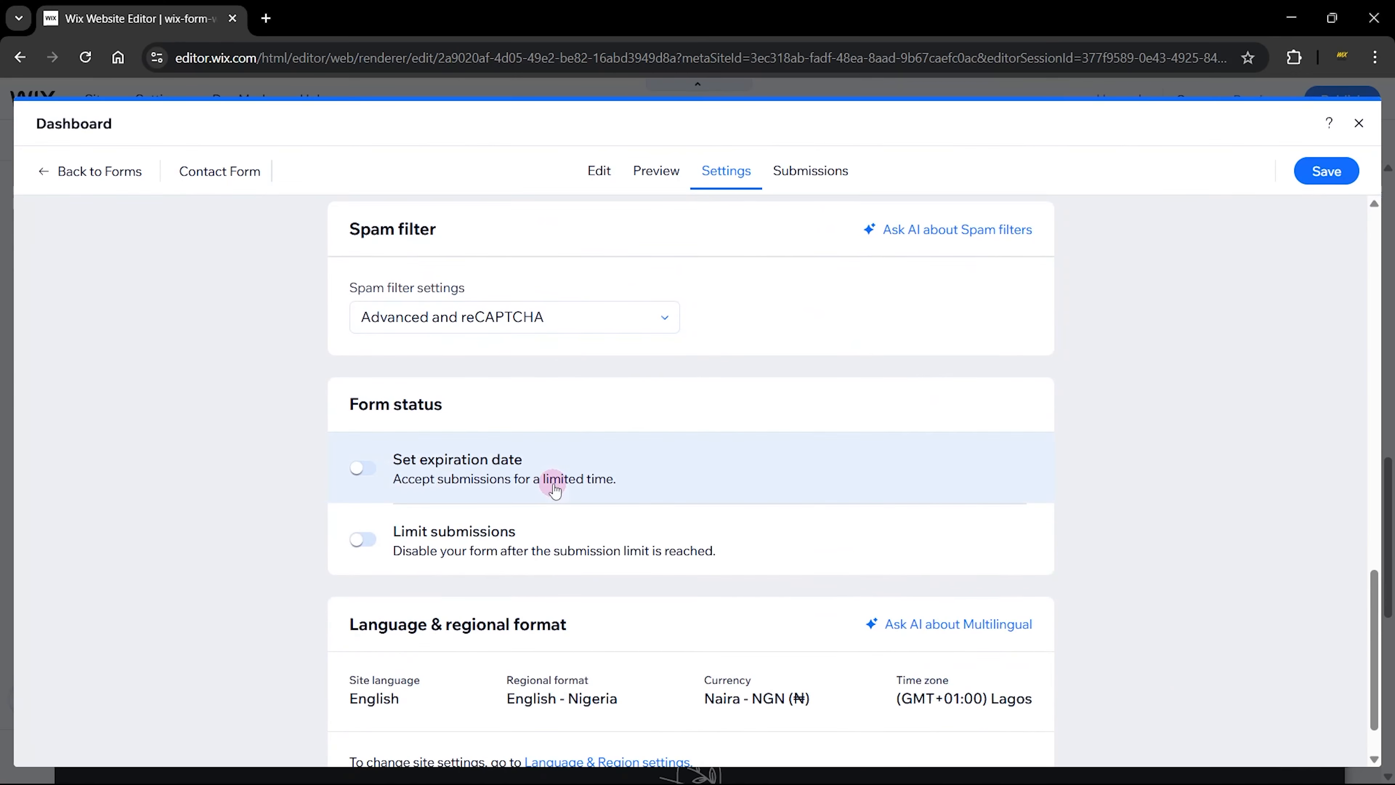
{"action": "scroll", "coordinate": [555, 489], "scroll_direction": "down", "scroll_amount": 2}
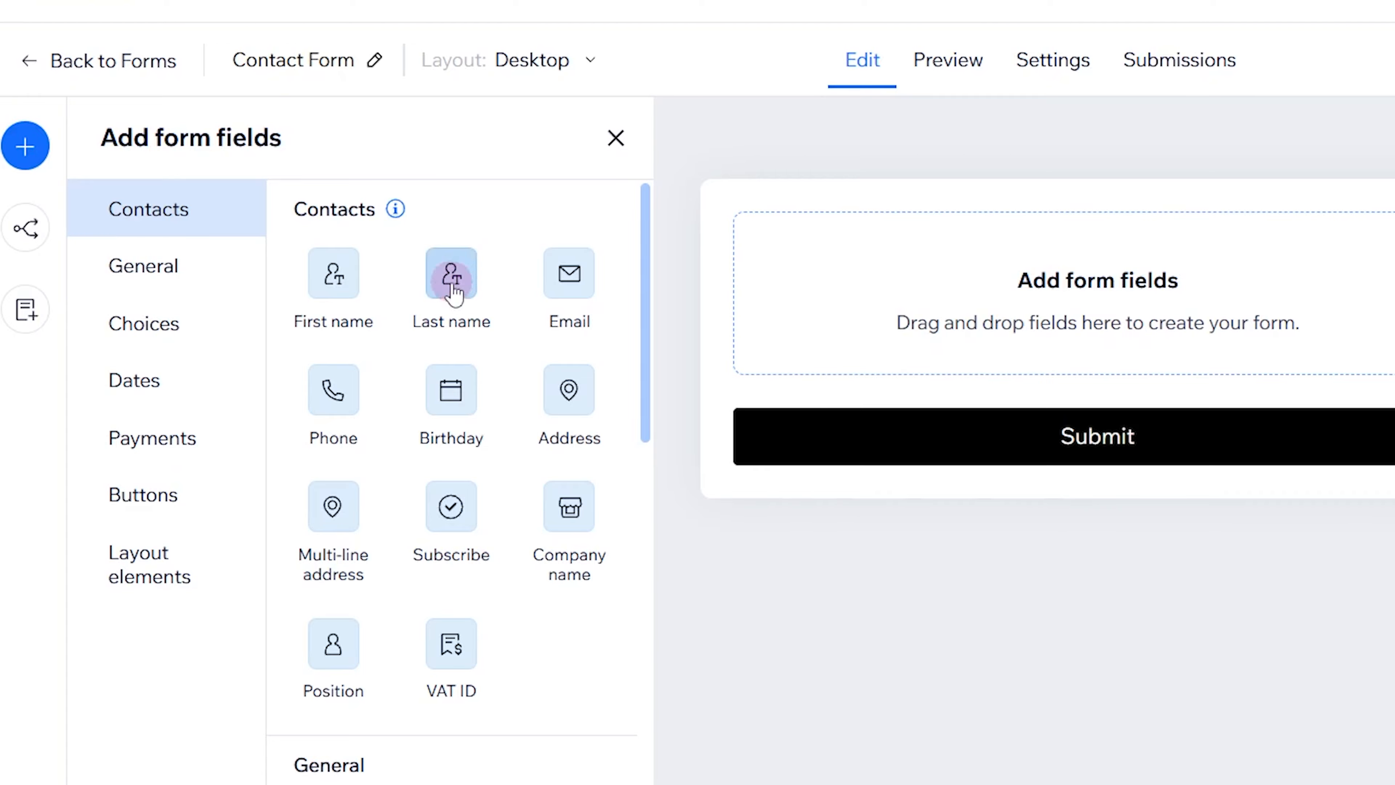
- Add the First name contact field to the empty form and change its field title to First Name
{"action": "left_click_drag", "start_coordinate": [321, 277], "coordinate": [855, 270]}
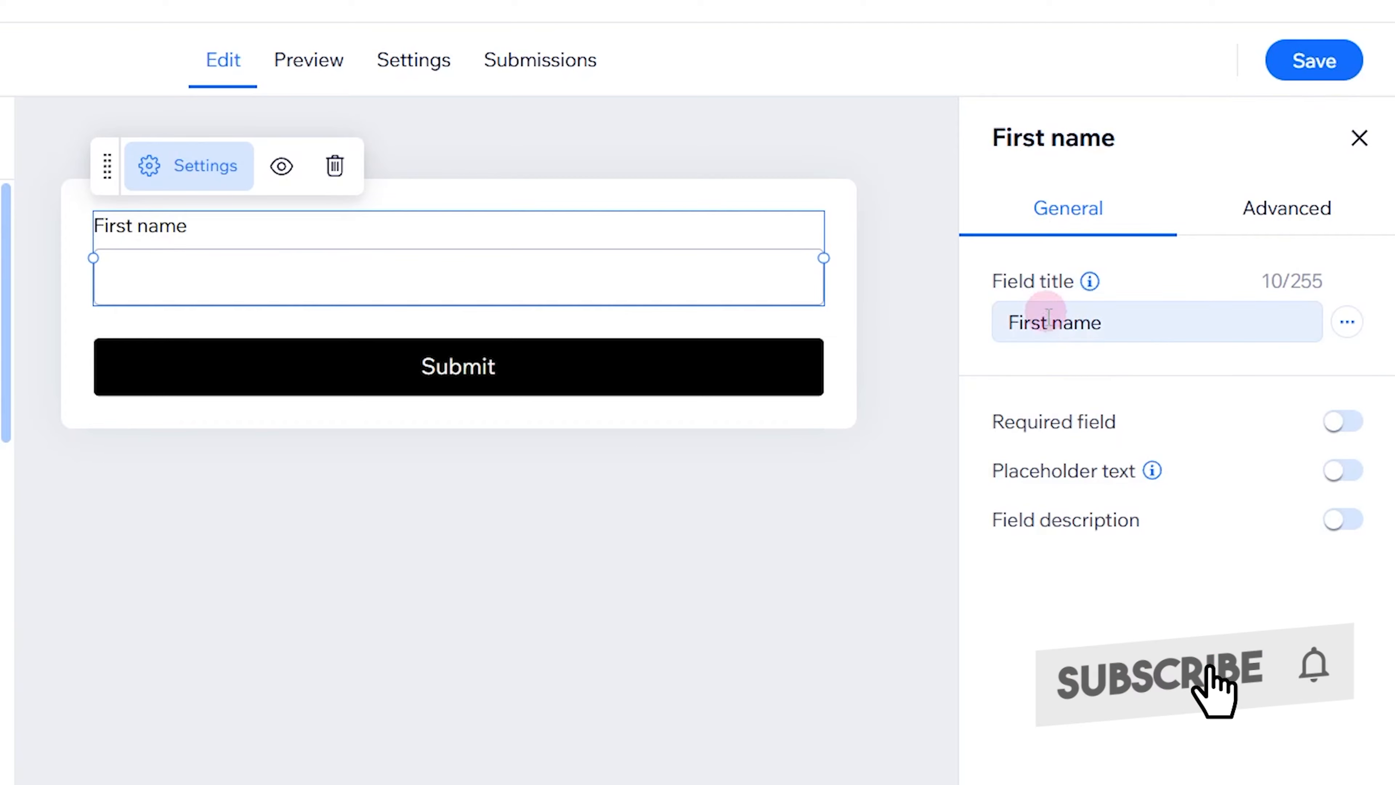
{"action": "left_click", "coordinate": [1153, 332]}
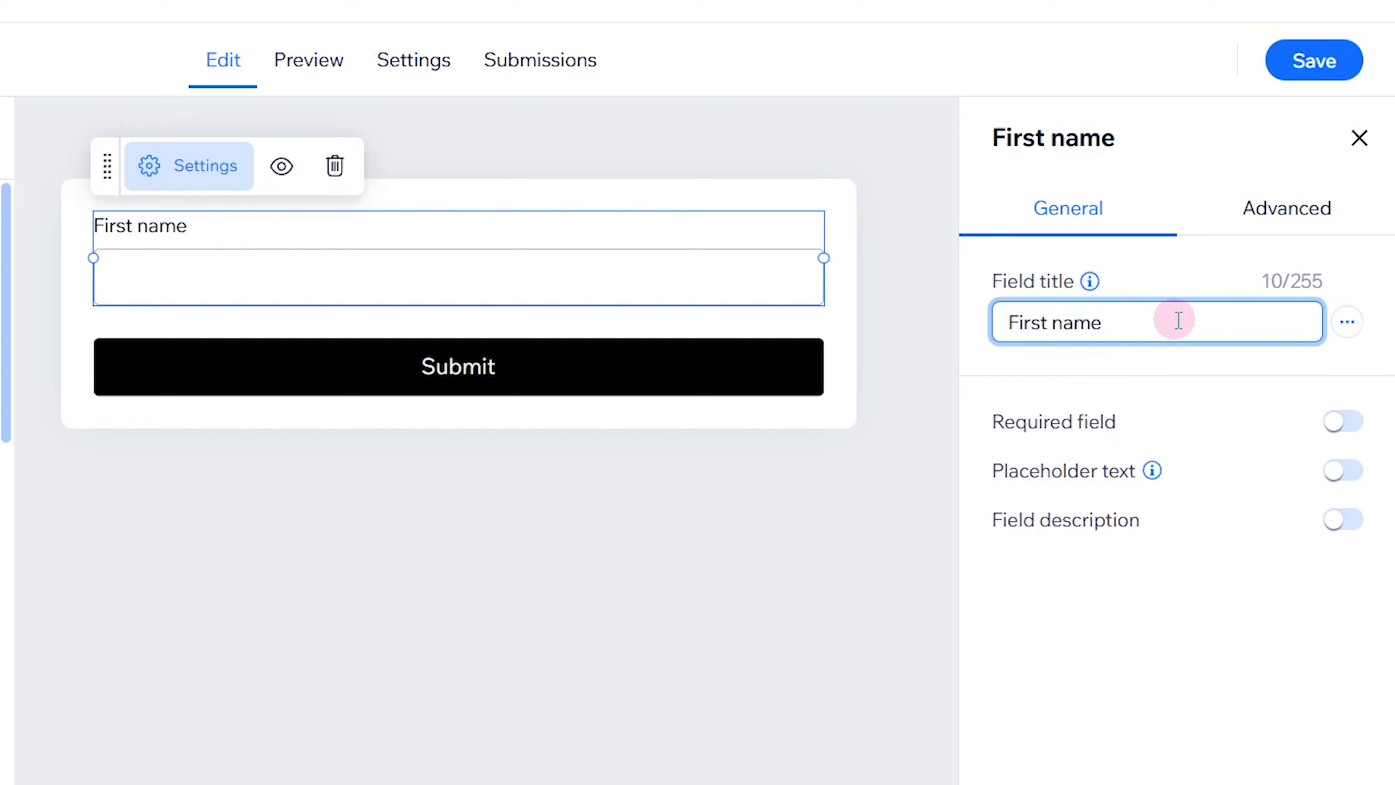
{"action": "left_click", "coordinate": [1070, 324]}
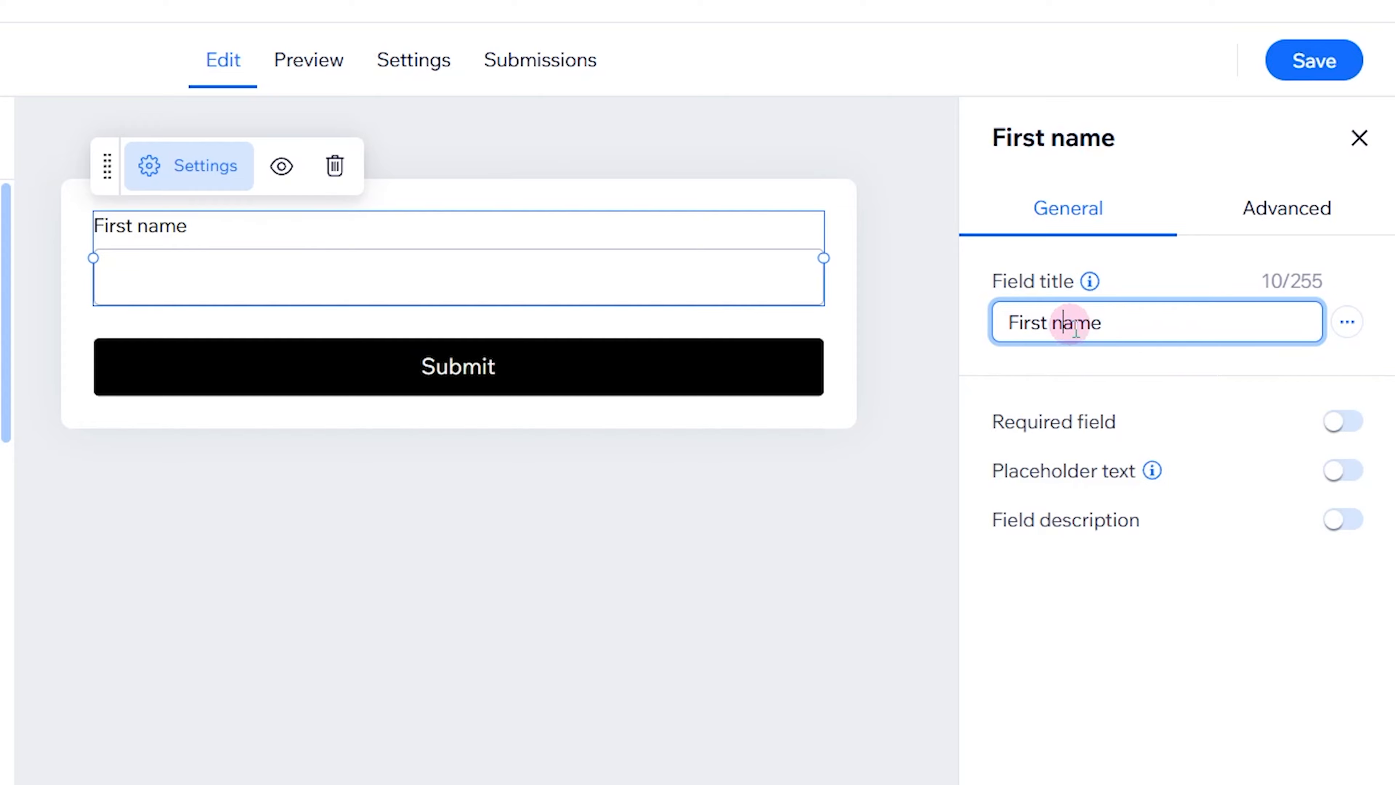
{"action": "type", "text": "N"}
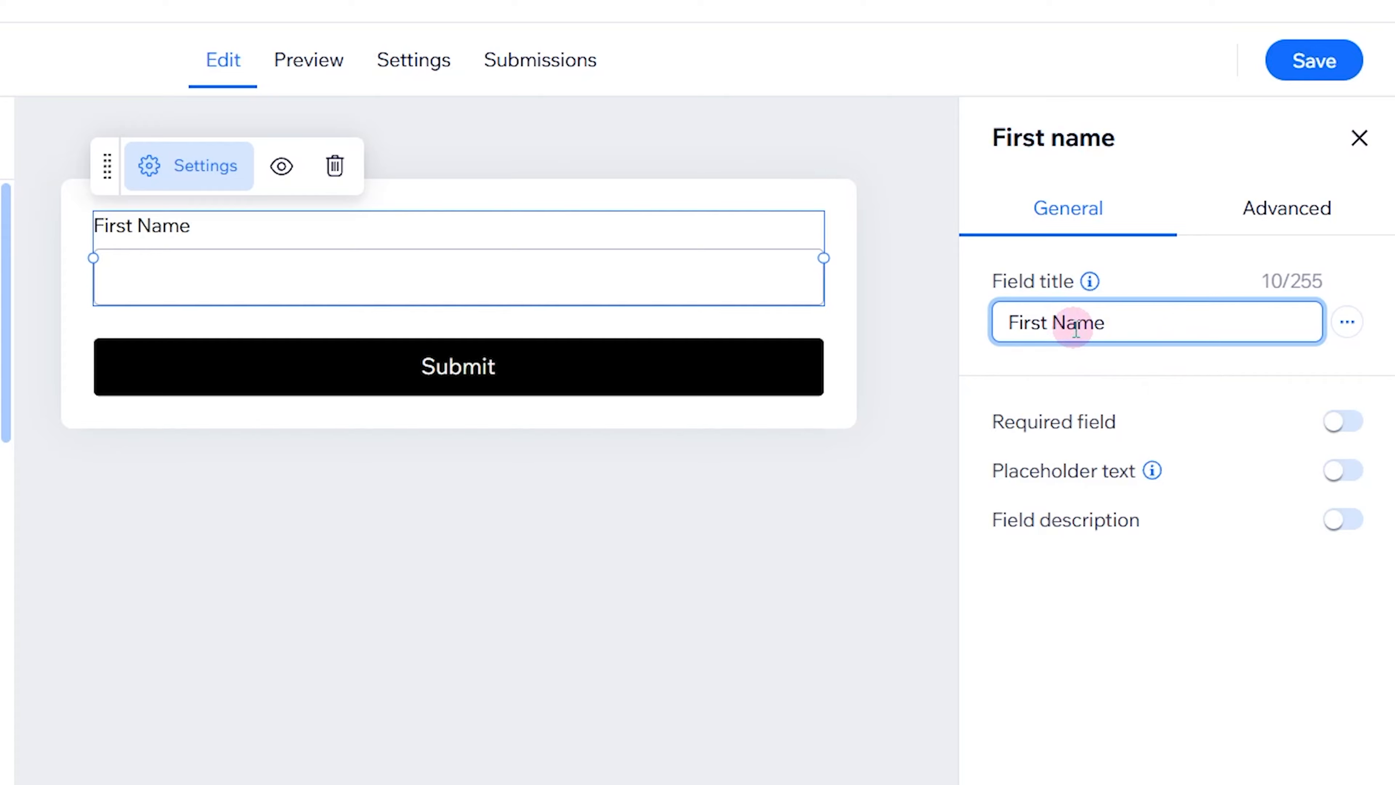
{"action": "left_click", "coordinate": [1182, 692]}
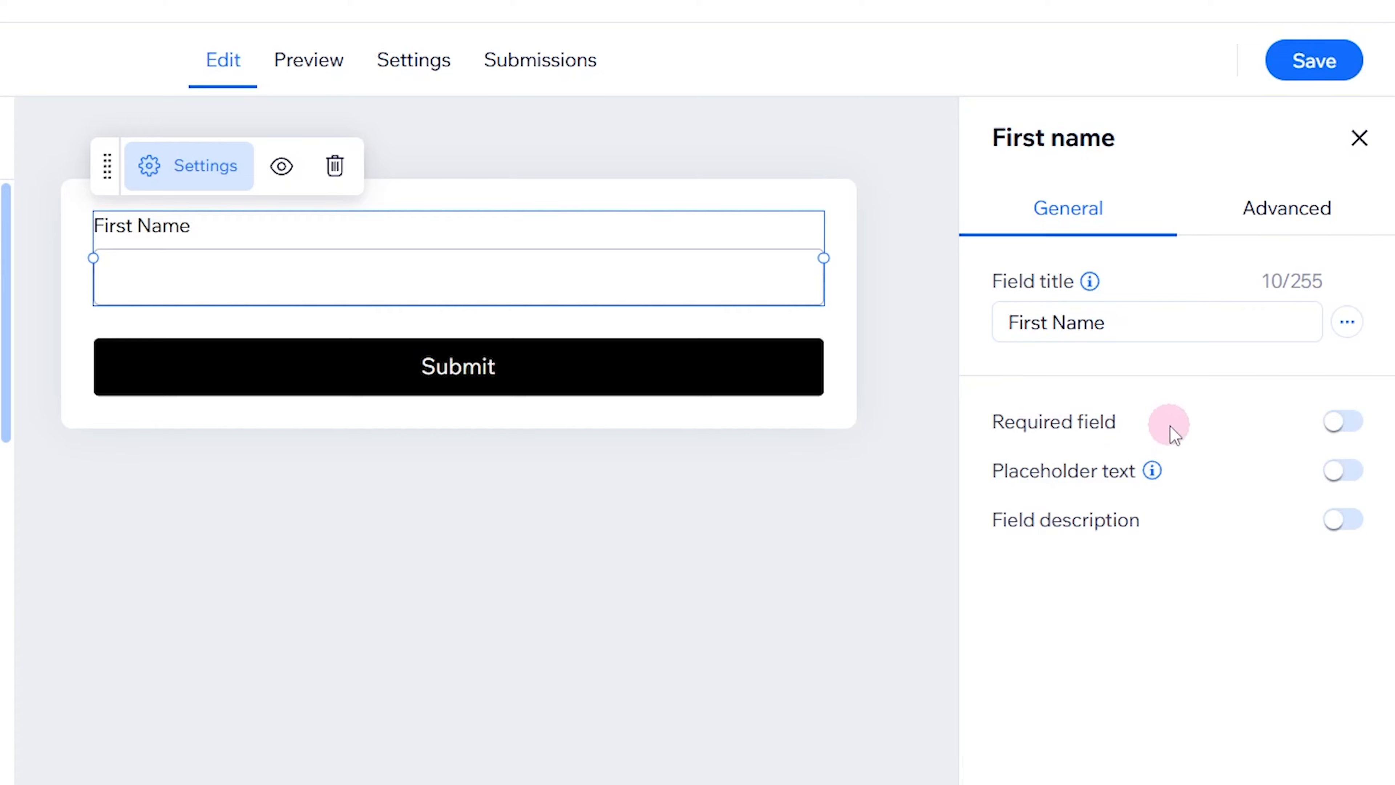
- Make the First Name field required and turn on its placeholder text "Enter your first name"
{"action": "left_click", "coordinate": [1344, 423]}
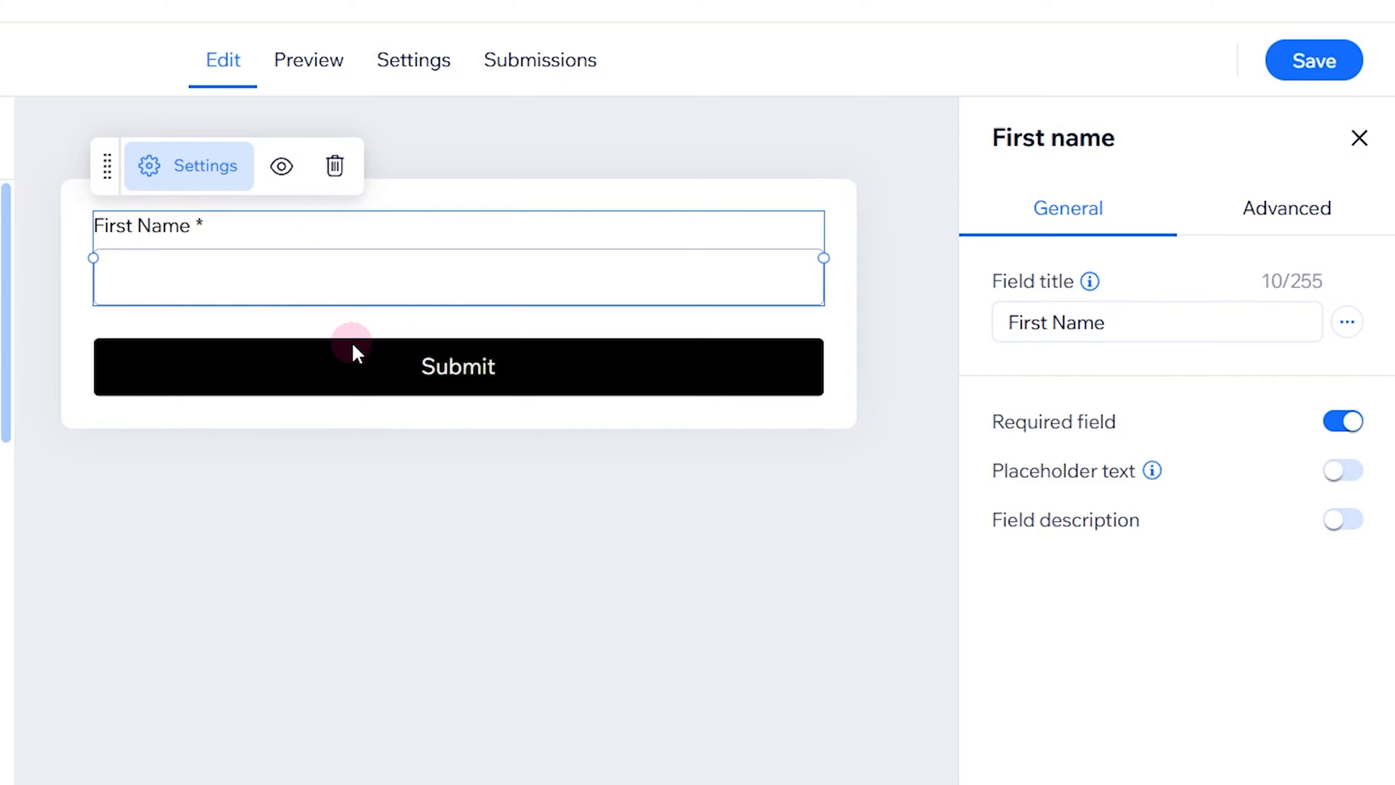
{"action": "left_click", "coordinate": [1343, 470]}
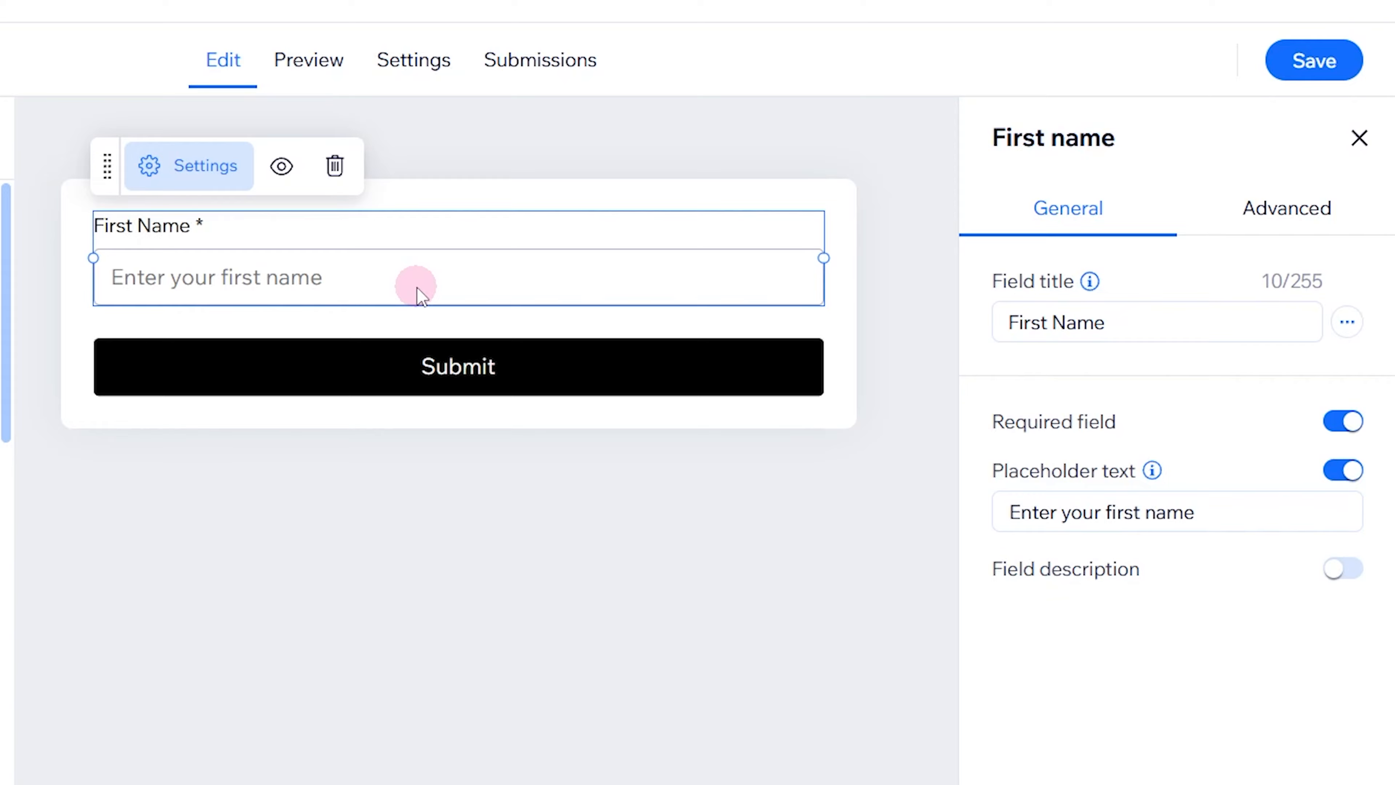
- Enable the First Name field's description and enter "This name will be used to address you in the newsletter"
{"action": "left_click", "coordinate": [1340, 571]}
{"action": "scroll", "coordinate": [1208, 615], "scroll_direction": "down", "scroll_amount": 2}
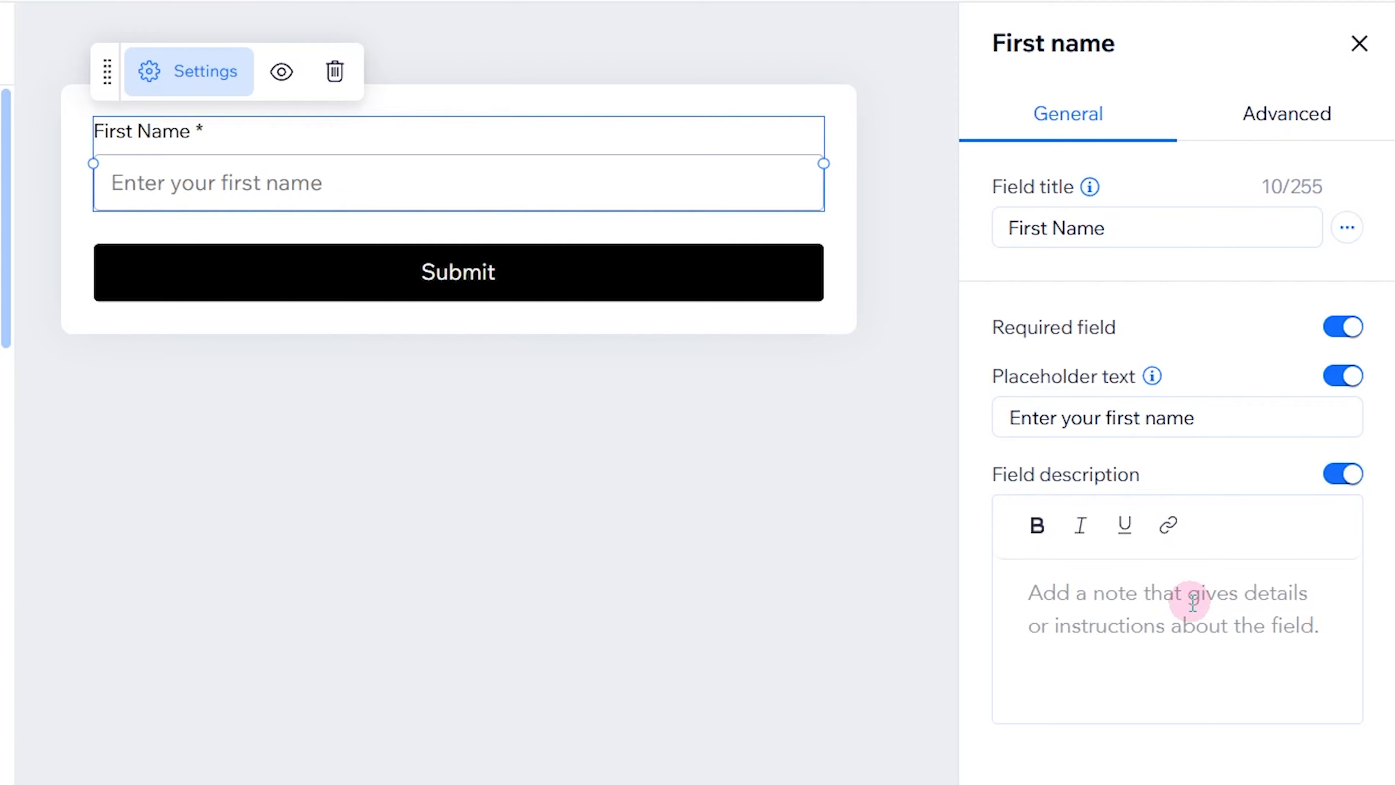
{"action": "left_click", "coordinate": [1194, 602]}
{"action": "type", "text": "This name will be used to address you in the newsletter"}
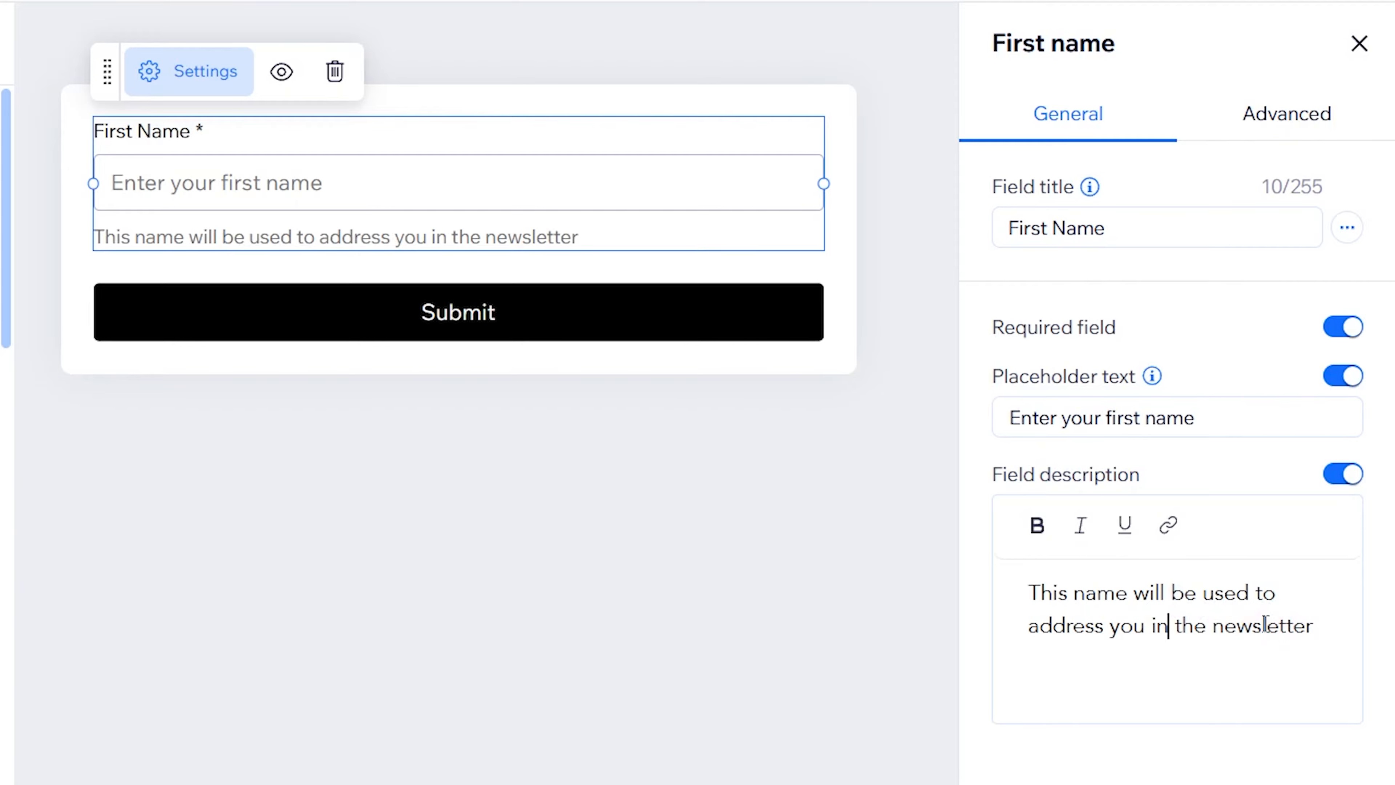
- Format the word "newsletter" in the field description as bold, italic and underlined
{"action": "left_click_drag", "start_coordinate": [1312, 626], "coordinate": [1215, 631]}
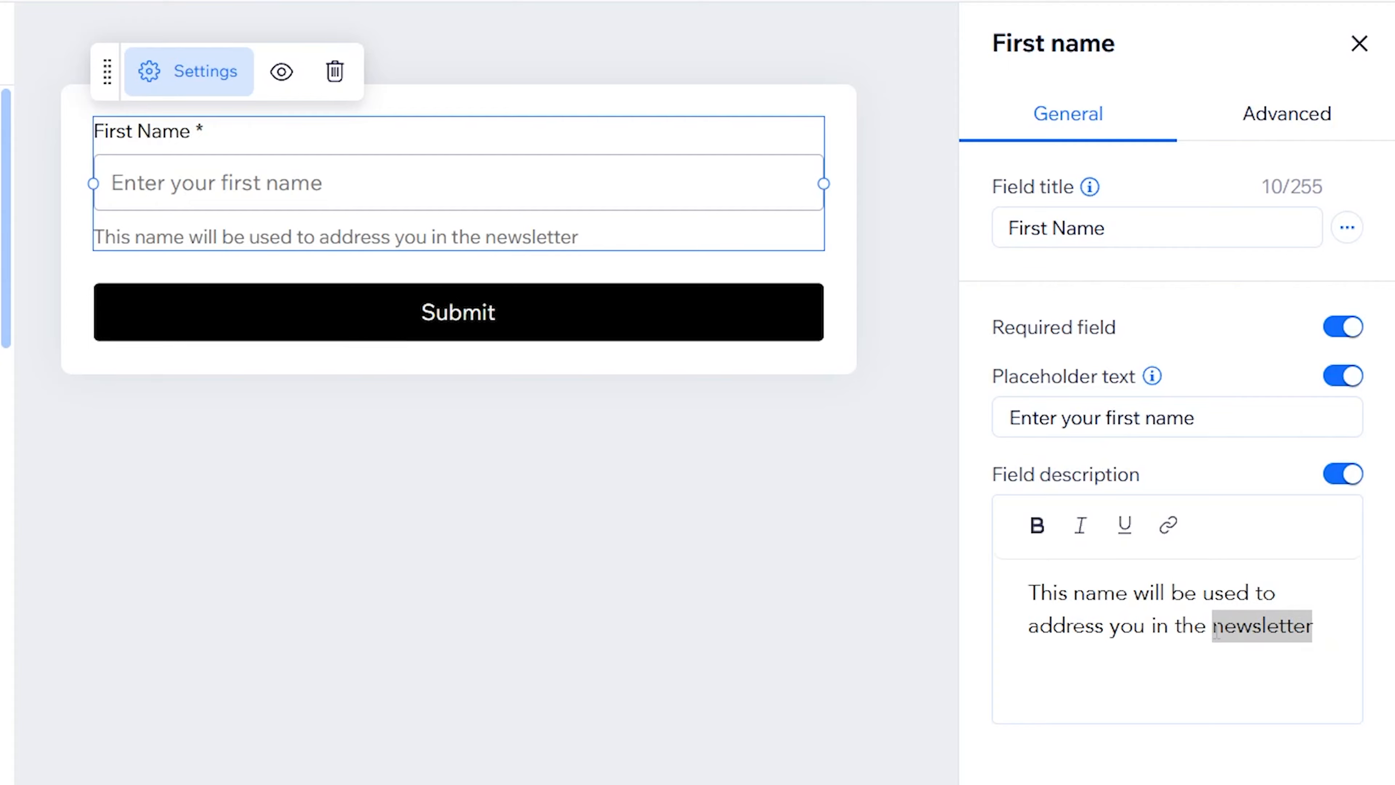
{"action": "left_click", "coordinate": [1038, 527]}
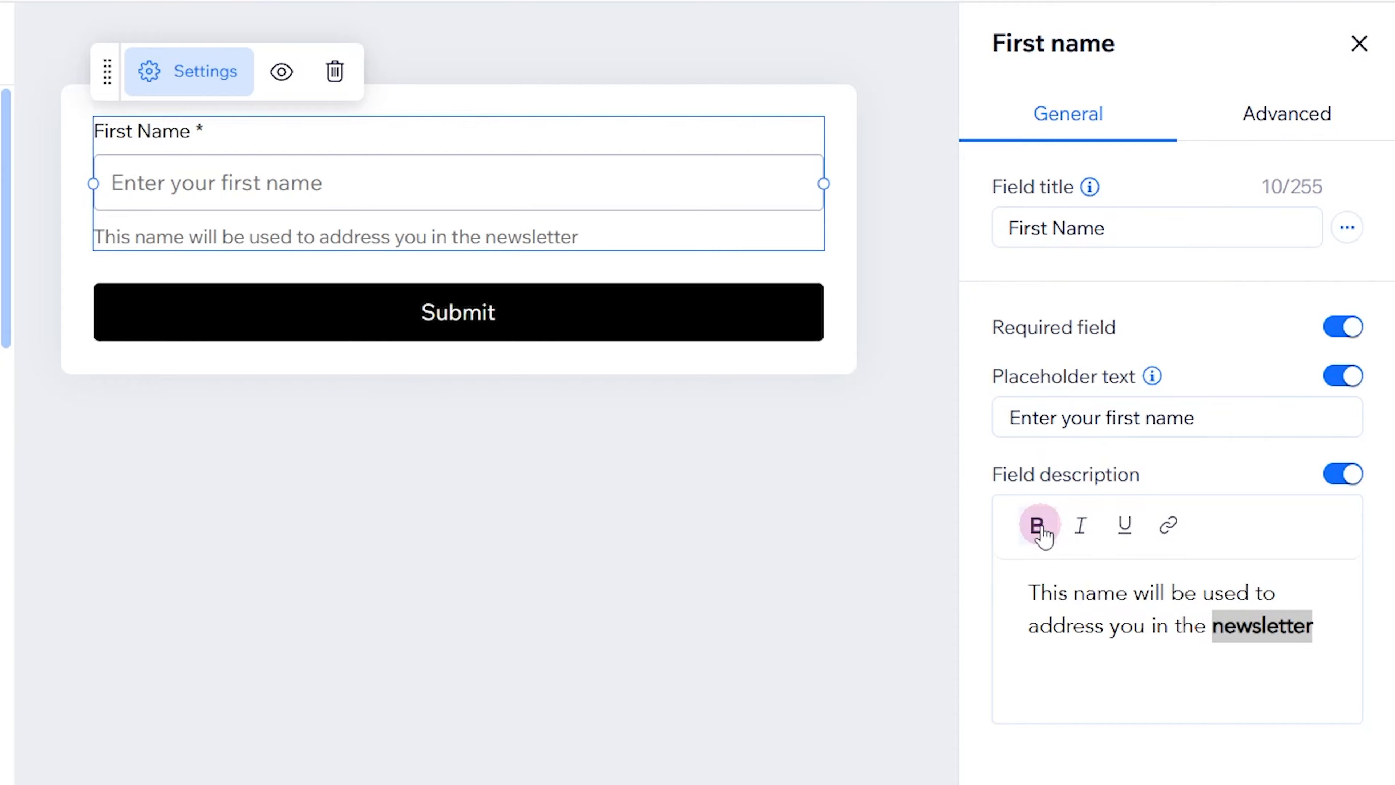
{"action": "left_click", "coordinate": [1080, 529]}
{"action": "left_click", "coordinate": [1124, 529]}
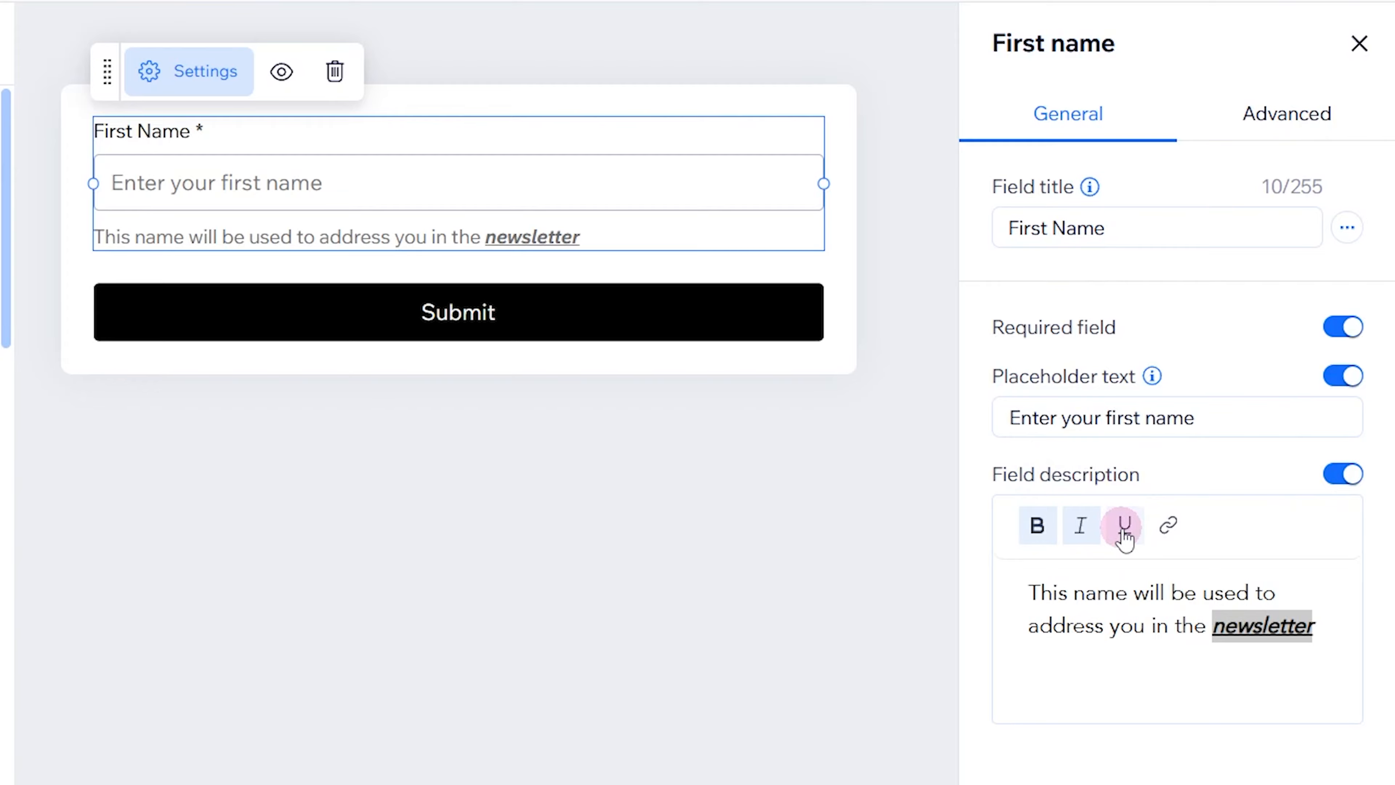
- Try the Web Address and Section link options for the word "newsletter" and cancel without adding a link
{"action": "left_click", "coordinate": [1165, 527]}
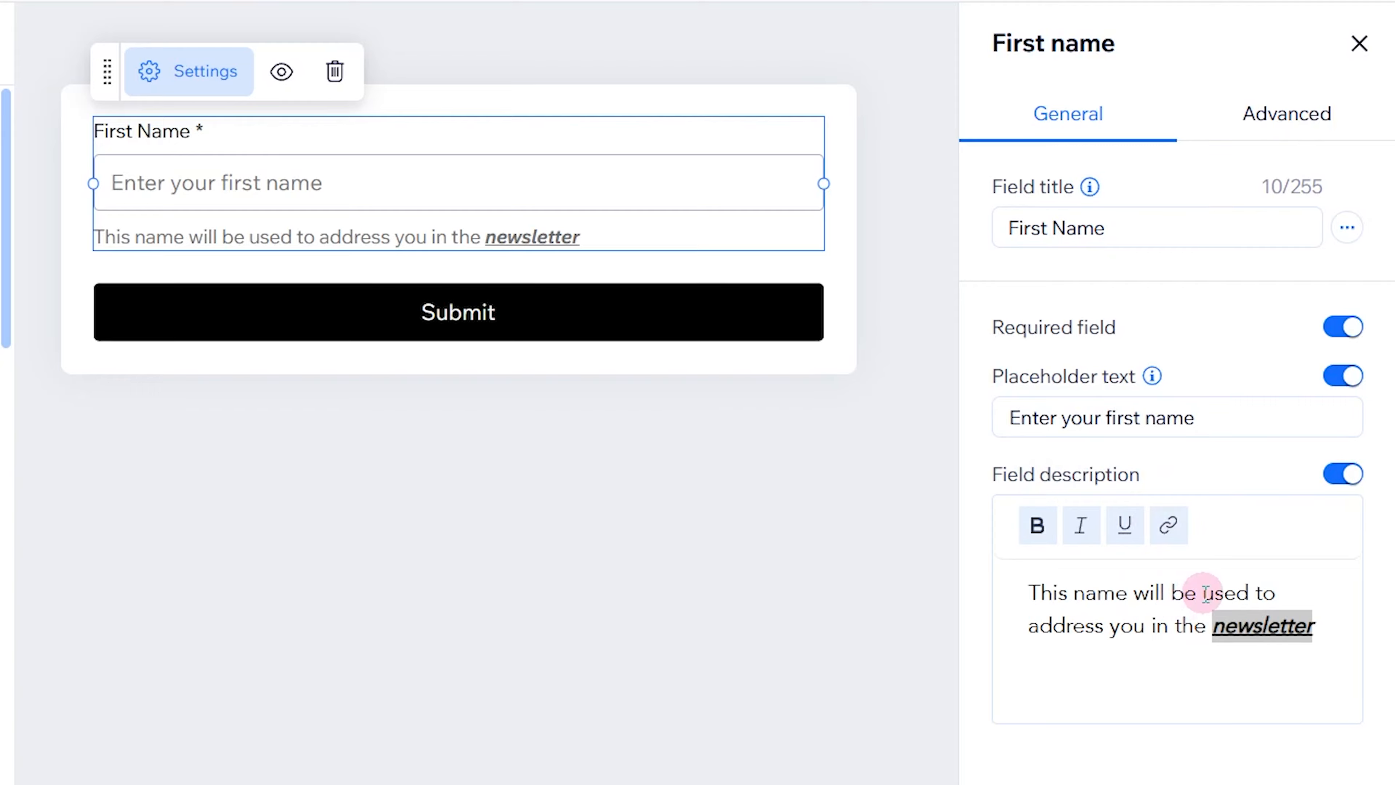
{"action": "left_click", "coordinate": [1181, 531]}
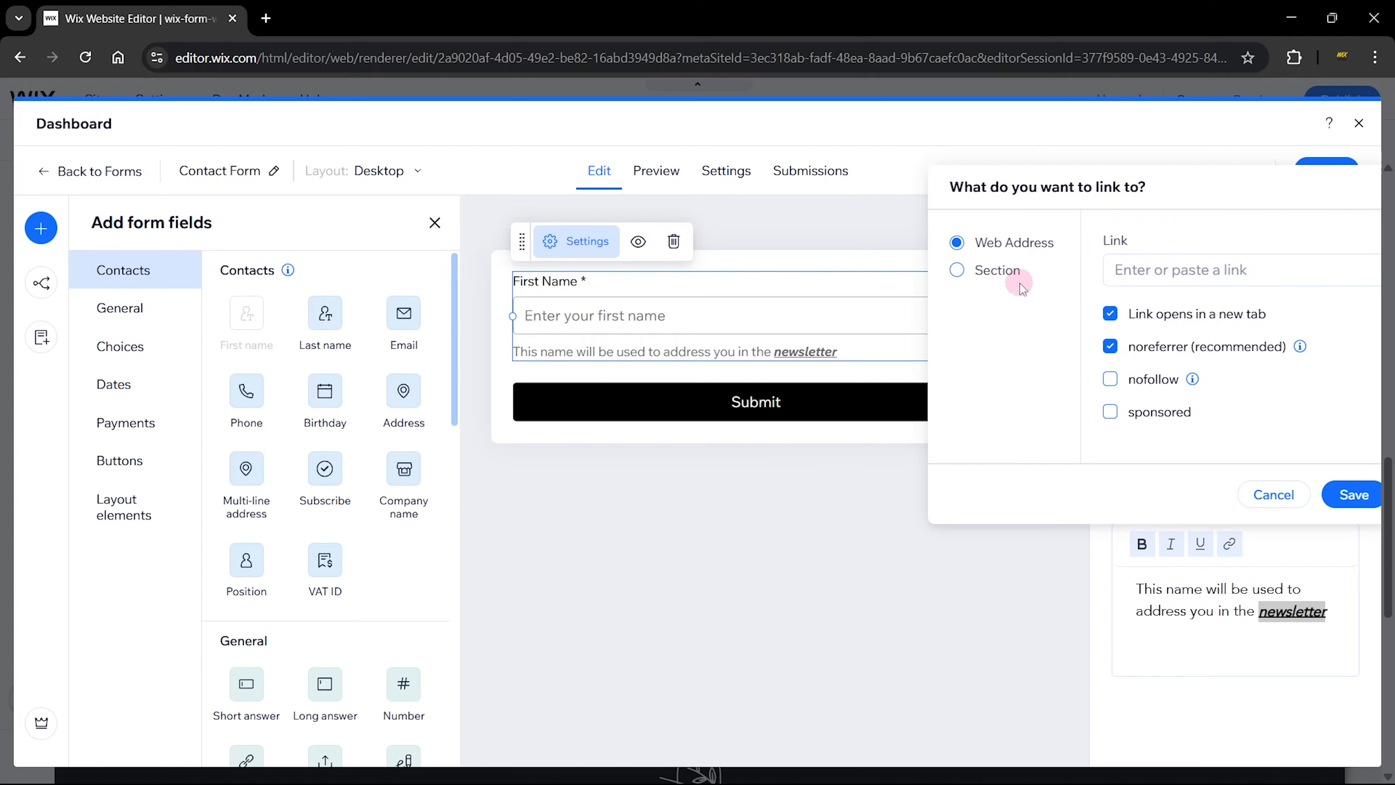
{"action": "left_click", "coordinate": [992, 278]}
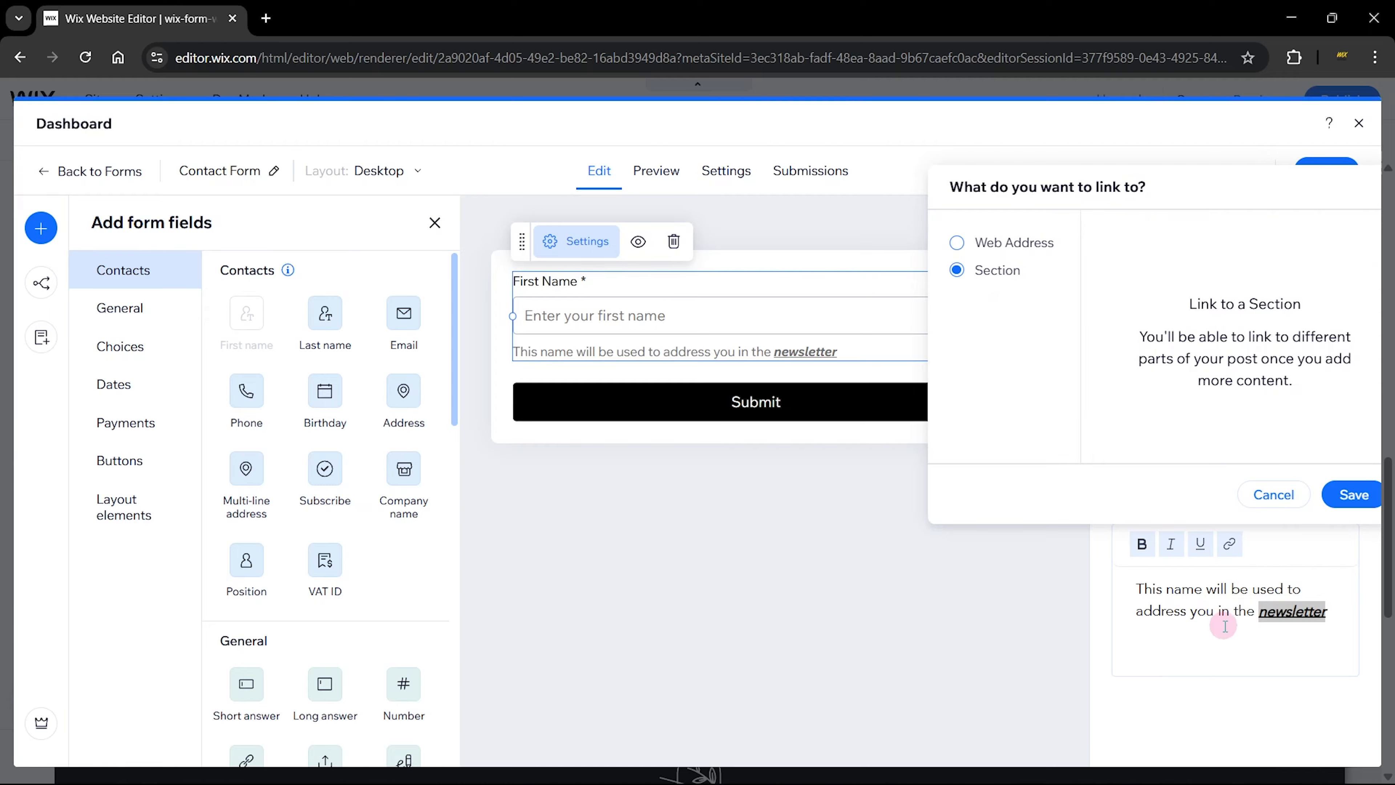
{"action": "left_click", "coordinate": [1273, 494]}
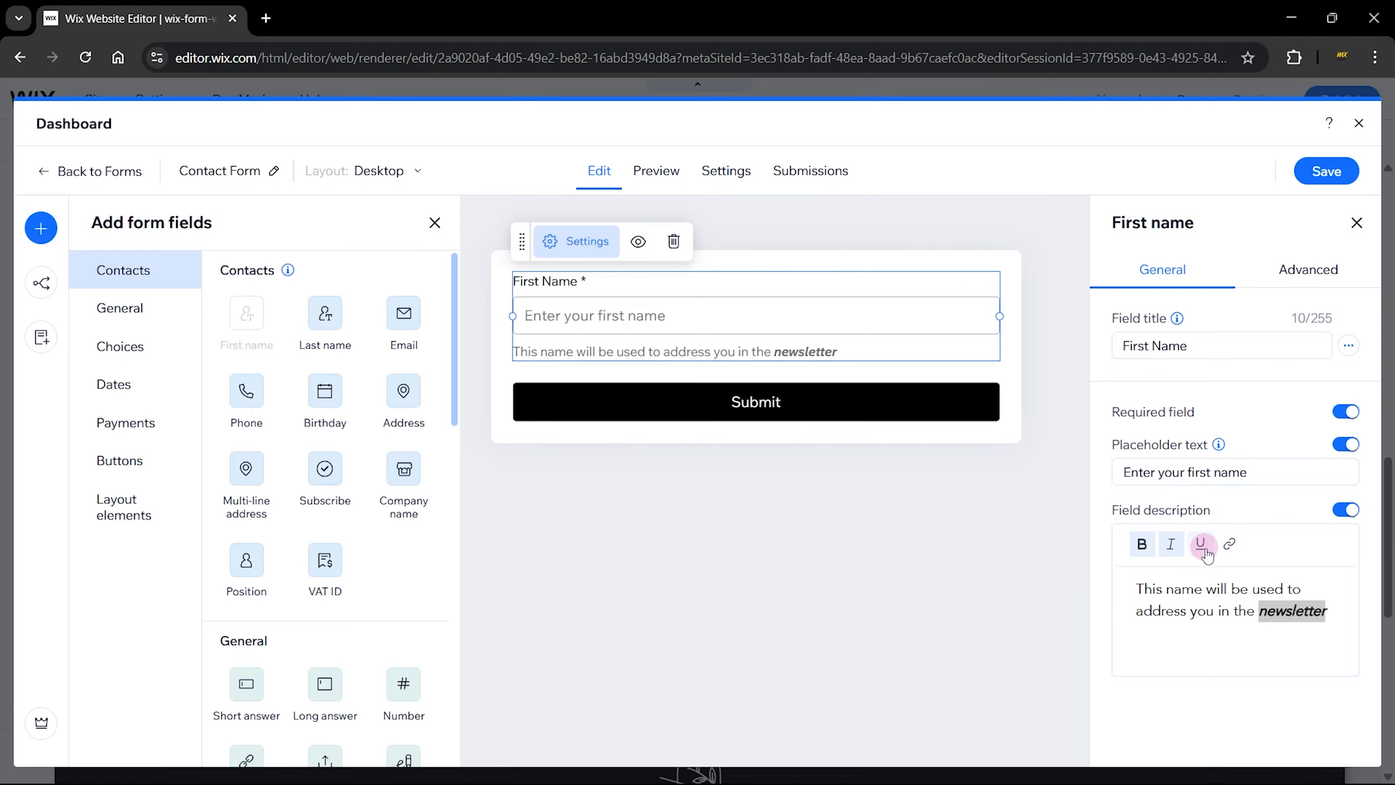
- Remove the formatting from the word "newsletter" and turn off the First Name field's description
{"action": "left_click", "coordinate": [1171, 544]}
{"action": "left_click", "coordinate": [1142, 544]}
{"action": "left_click", "coordinate": [1229, 611]}
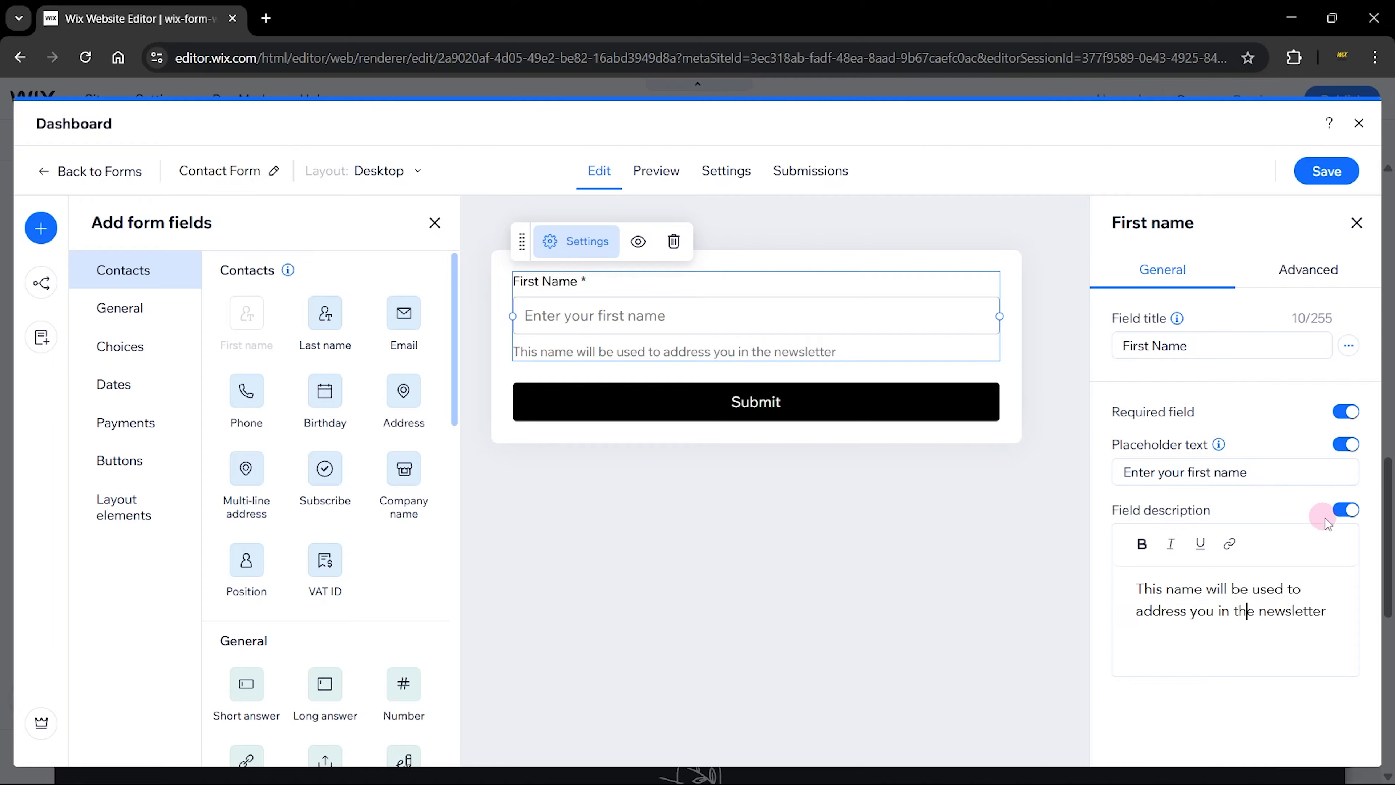
{"action": "left_click", "coordinate": [1344, 513]}
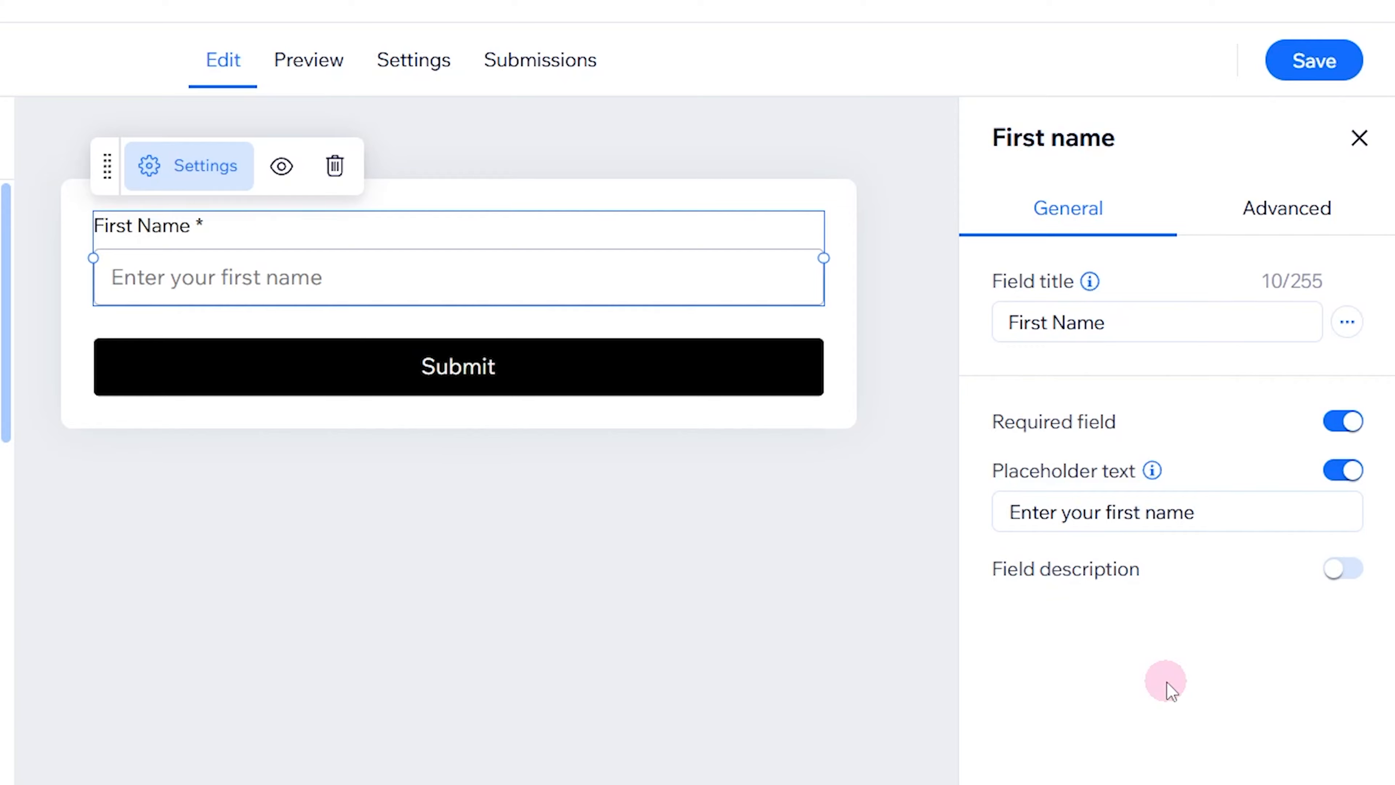
- Try a character limit with a minimum of 1 on the First Name field, and switch the limit back off
{"action": "left_click", "coordinate": [1285, 215]}
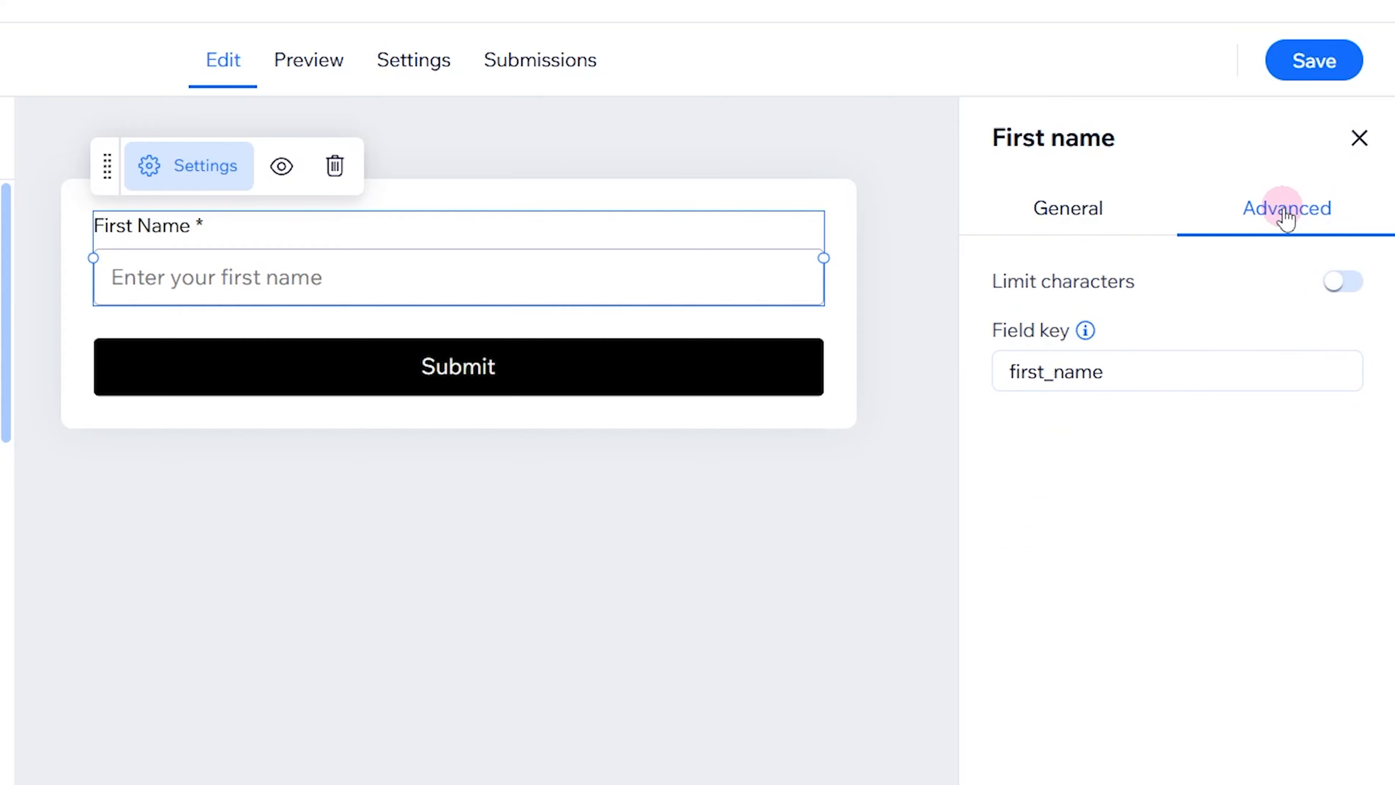
{"action": "left_click", "coordinate": [1337, 289]}
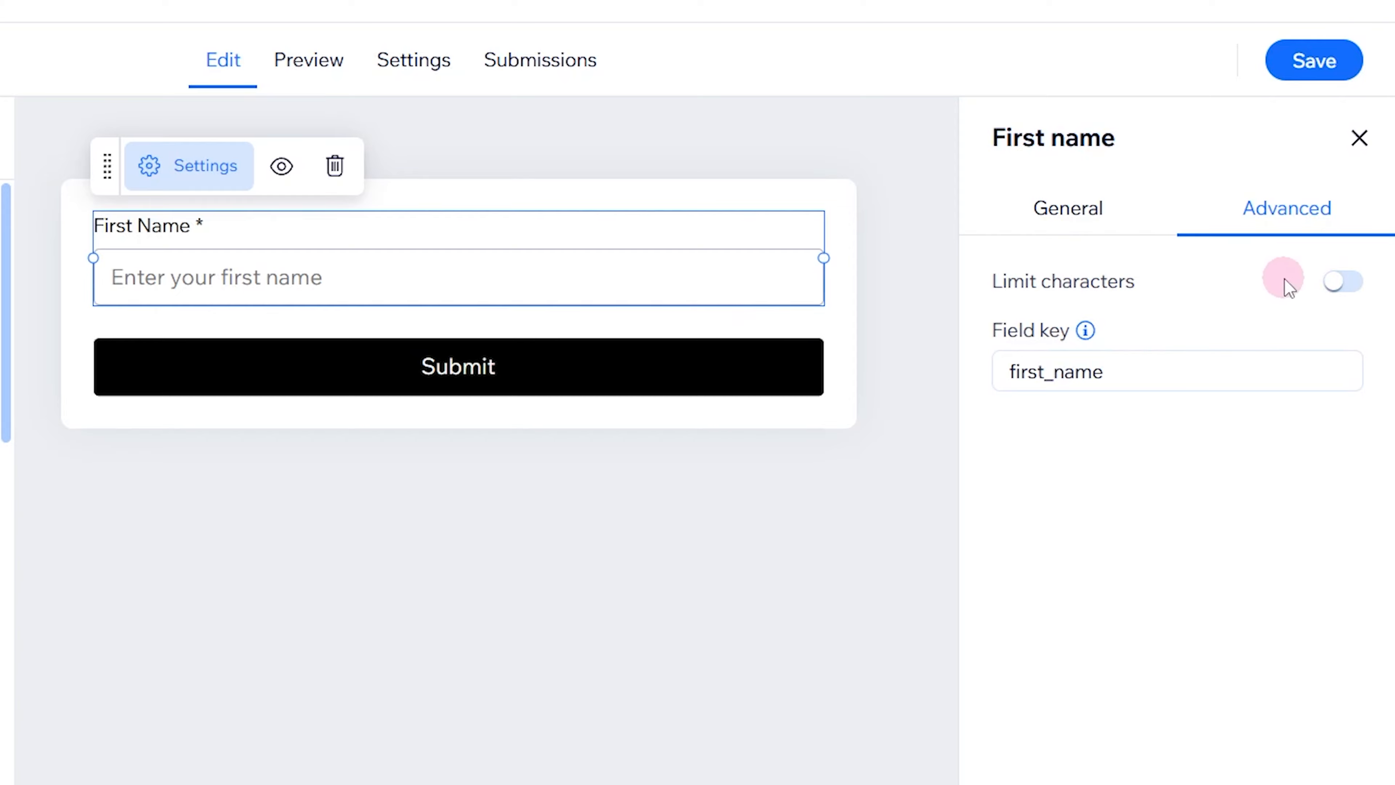
{"action": "left_click", "coordinate": [1340, 281]}
{"action": "left_click", "coordinate": [1074, 360]}
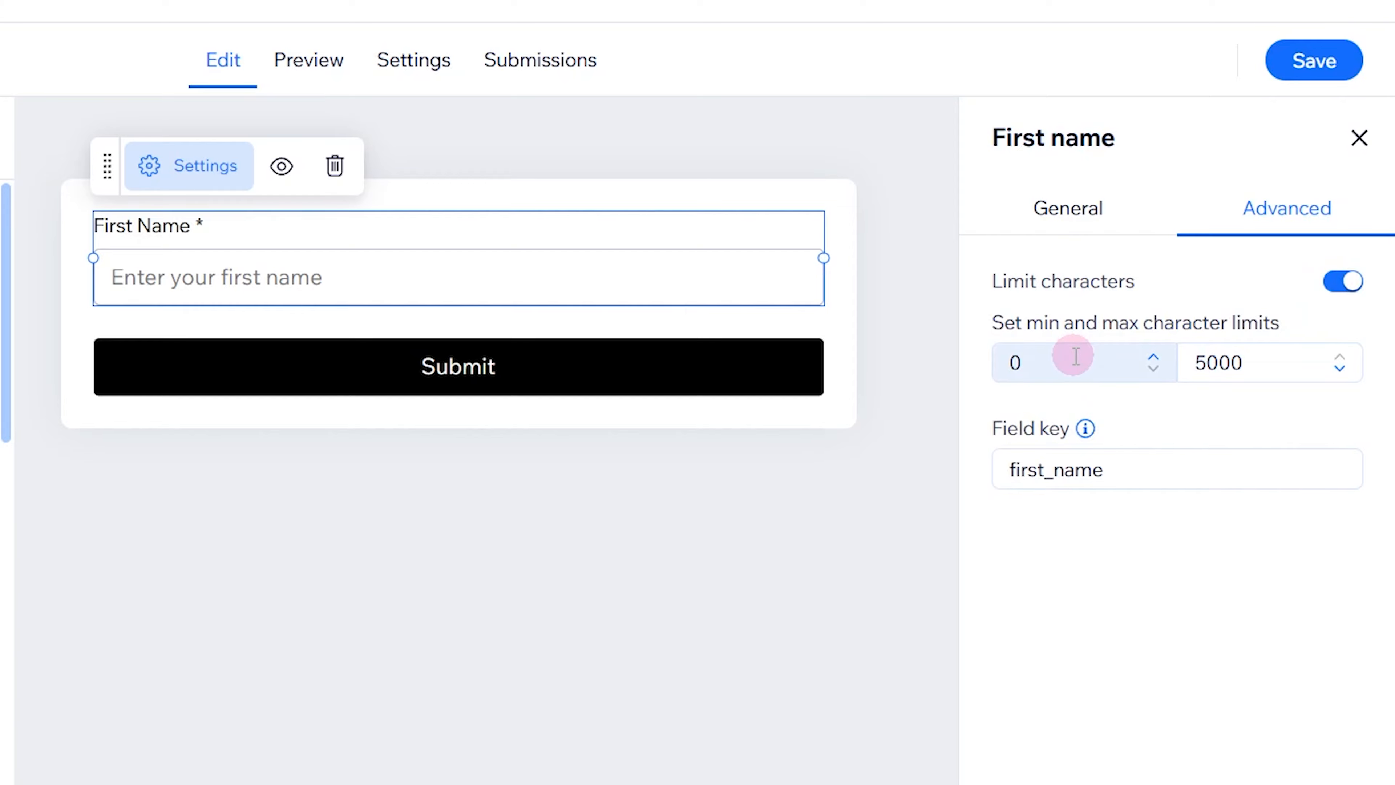
{"action": "left_click", "coordinate": [1075, 357]}
{"action": "type", "text": "1"}
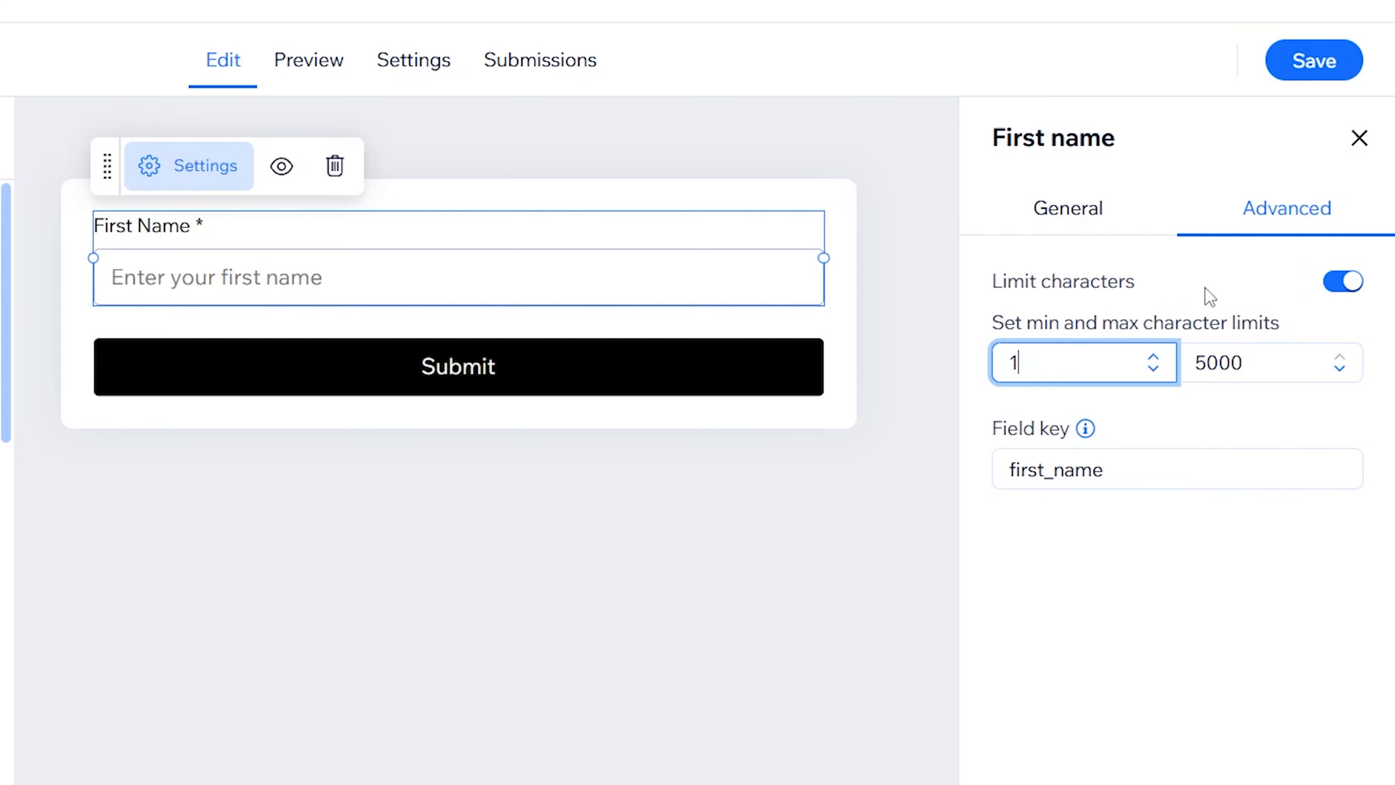
{"action": "left_click", "coordinate": [1205, 287]}
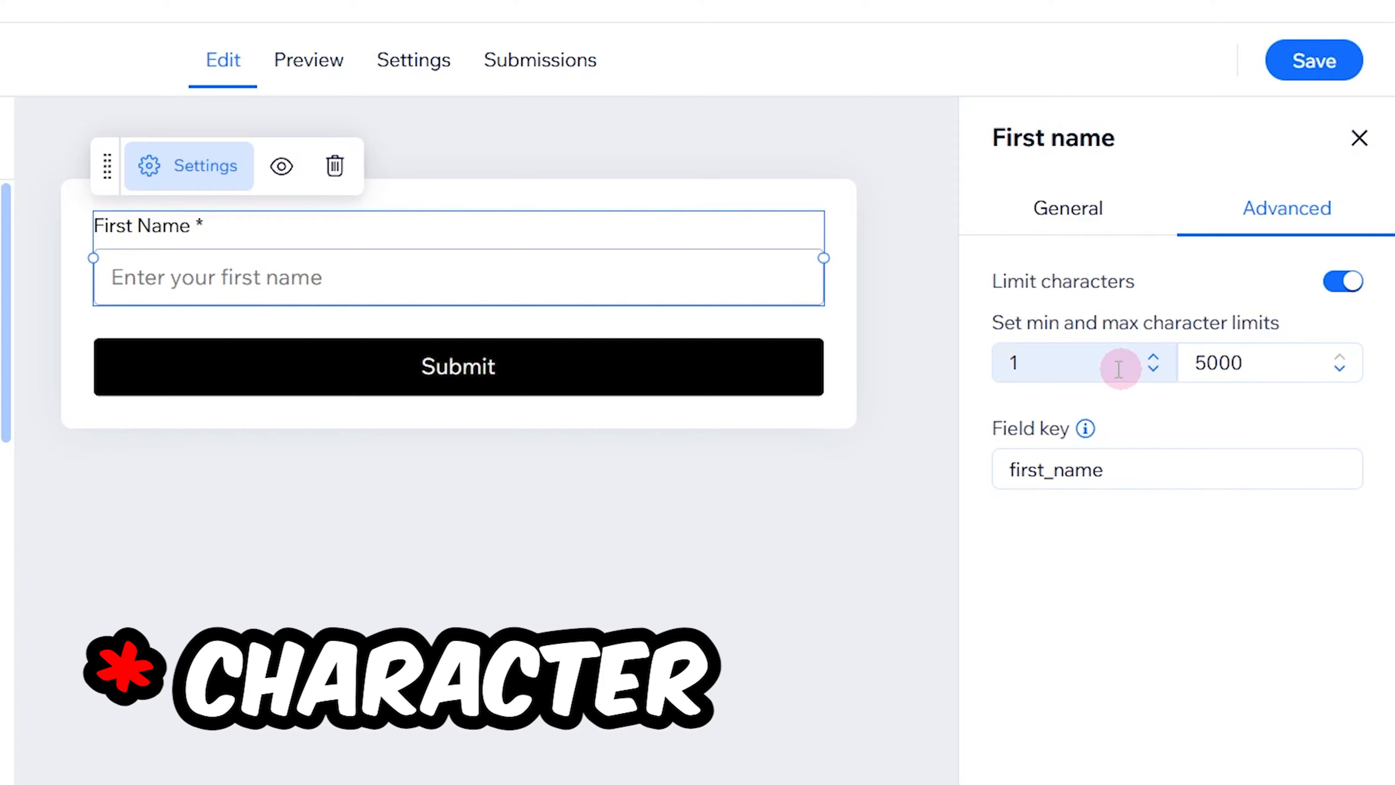
{"action": "left_click", "coordinate": [1153, 369]}
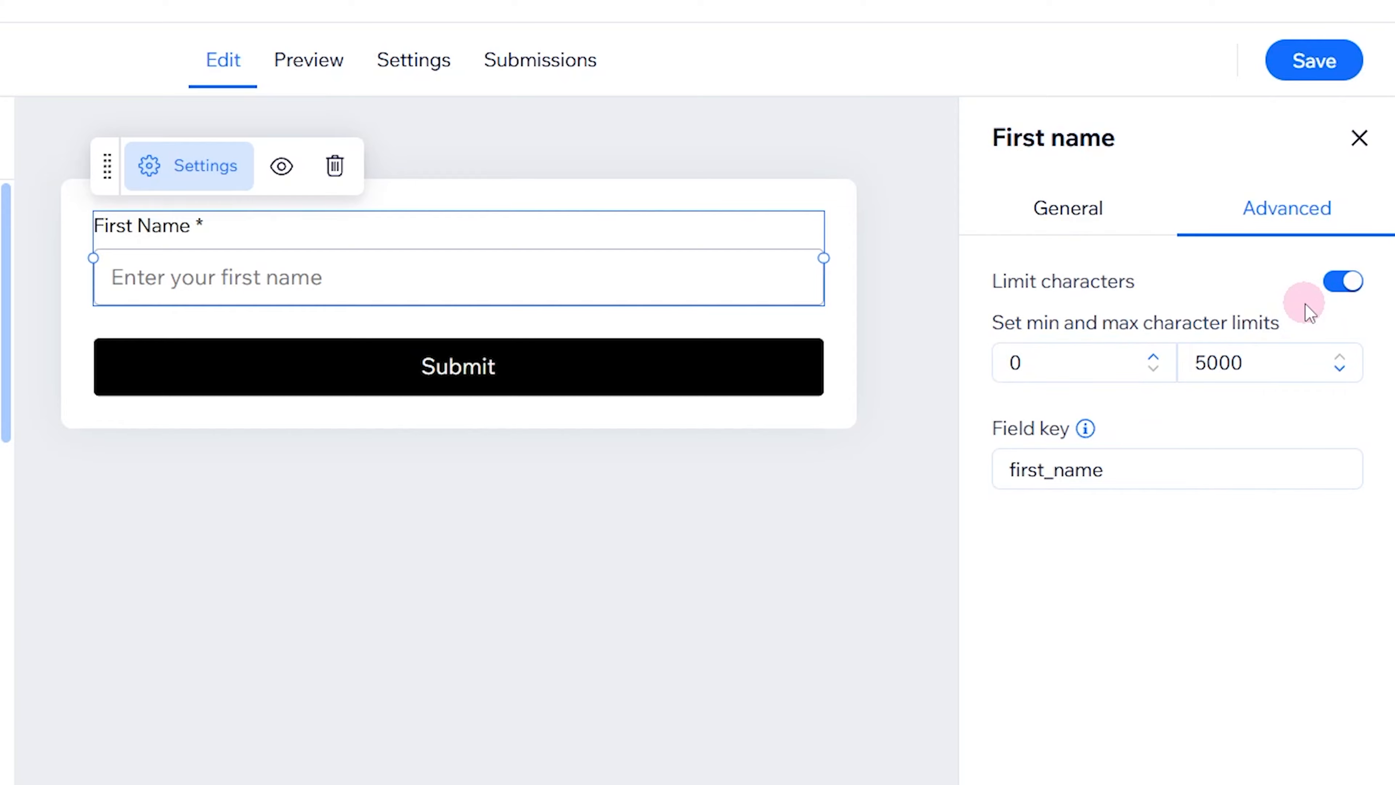
{"action": "left_click", "coordinate": [1345, 283]}
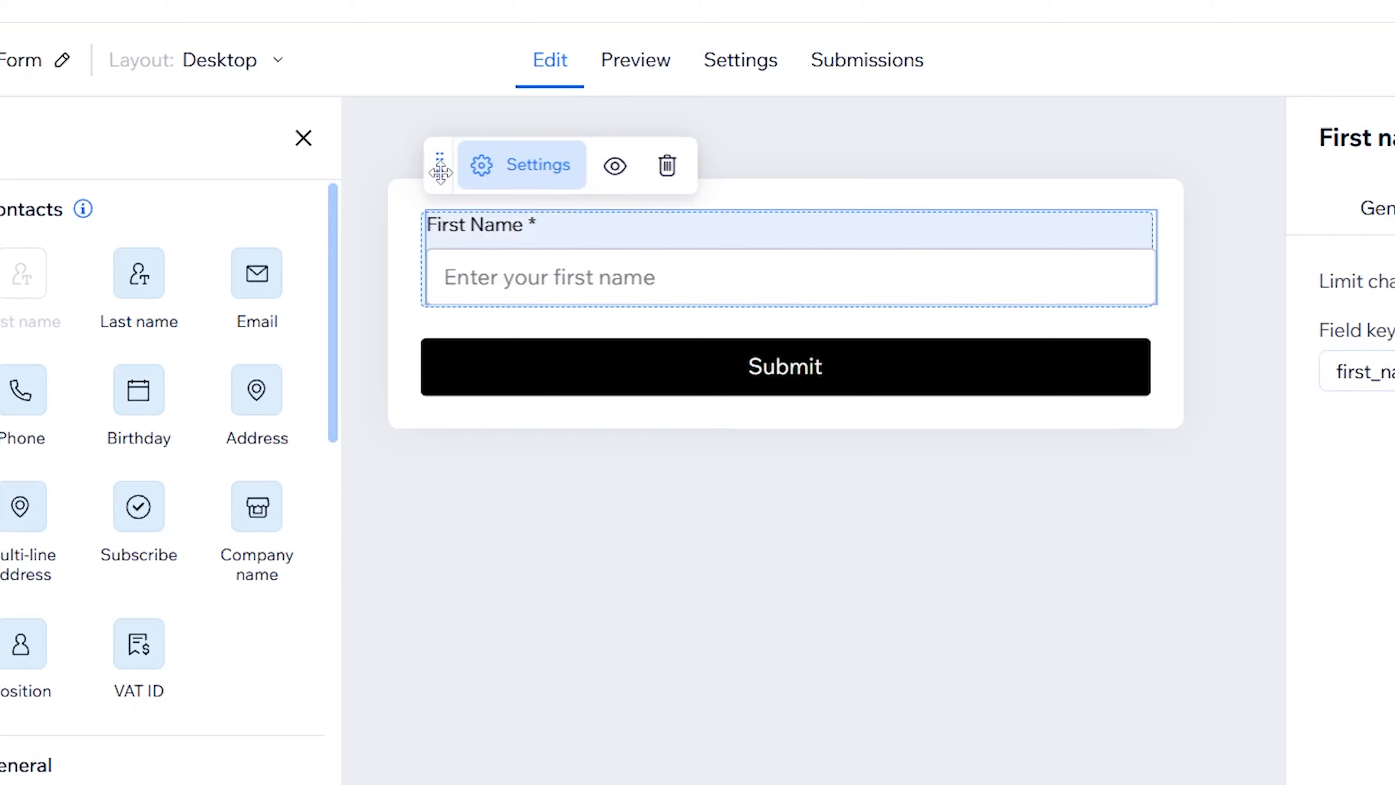
- Try repositioning and hiding the First Name field on the form, and make it visible again
{"action": "mouse_move", "coordinate": [440, 171]}
{"action": "left_mouse_down"}
{"action": "mouse_move", "coordinate": [604, 171]}
{"action": "mouse_move", "coordinate": [439, 165]}
{"action": "left_mouse_up"}
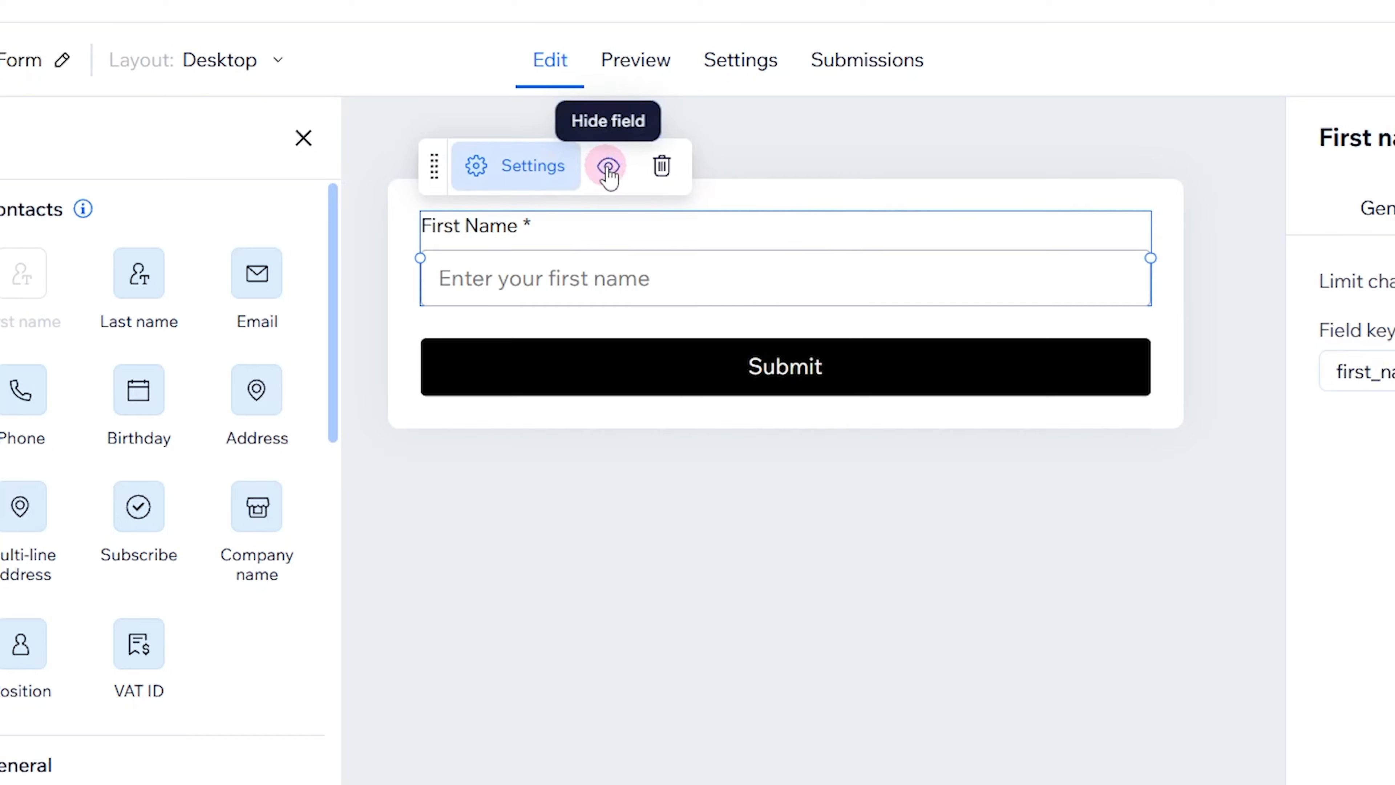
{"action": "left_click", "coordinate": [620, 175]}
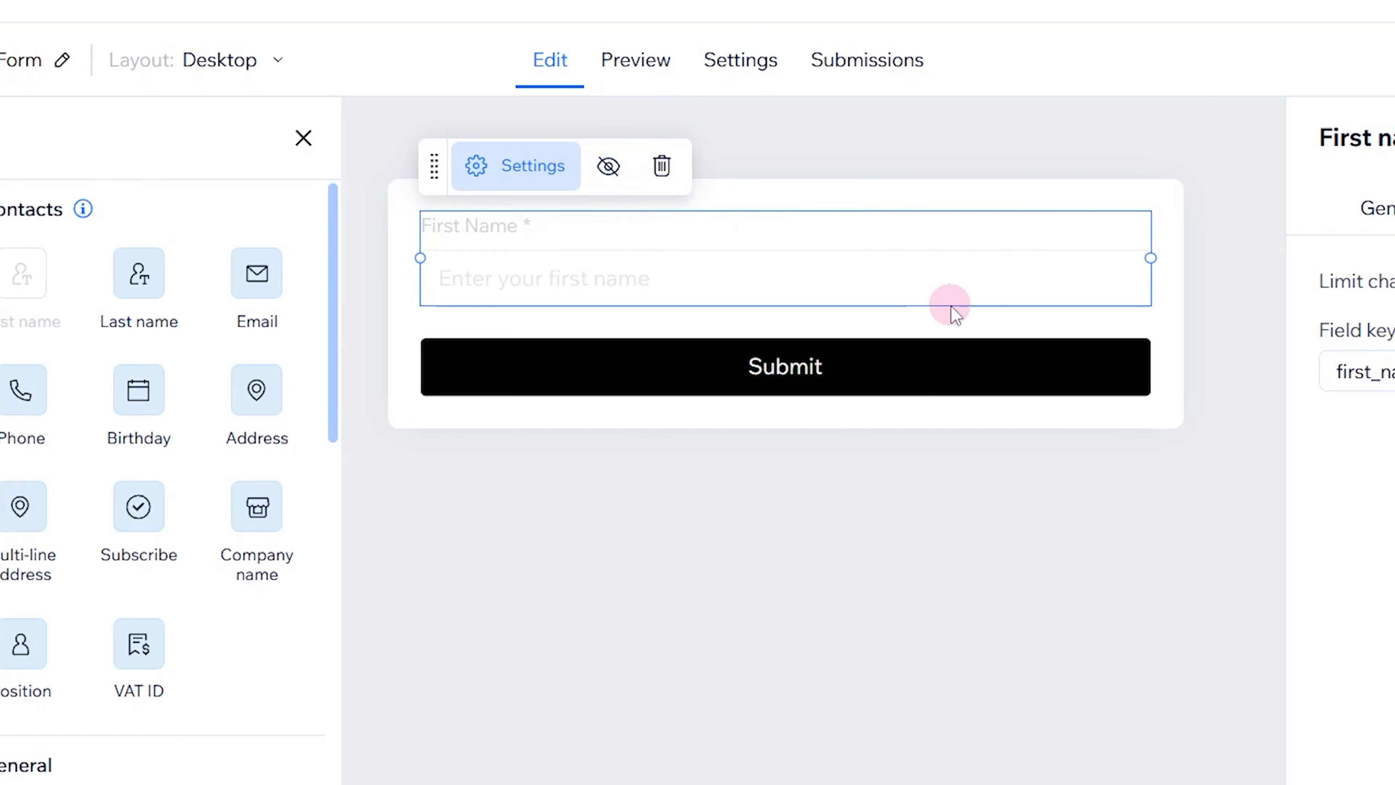
{"action": "left_click", "coordinate": [608, 166]}
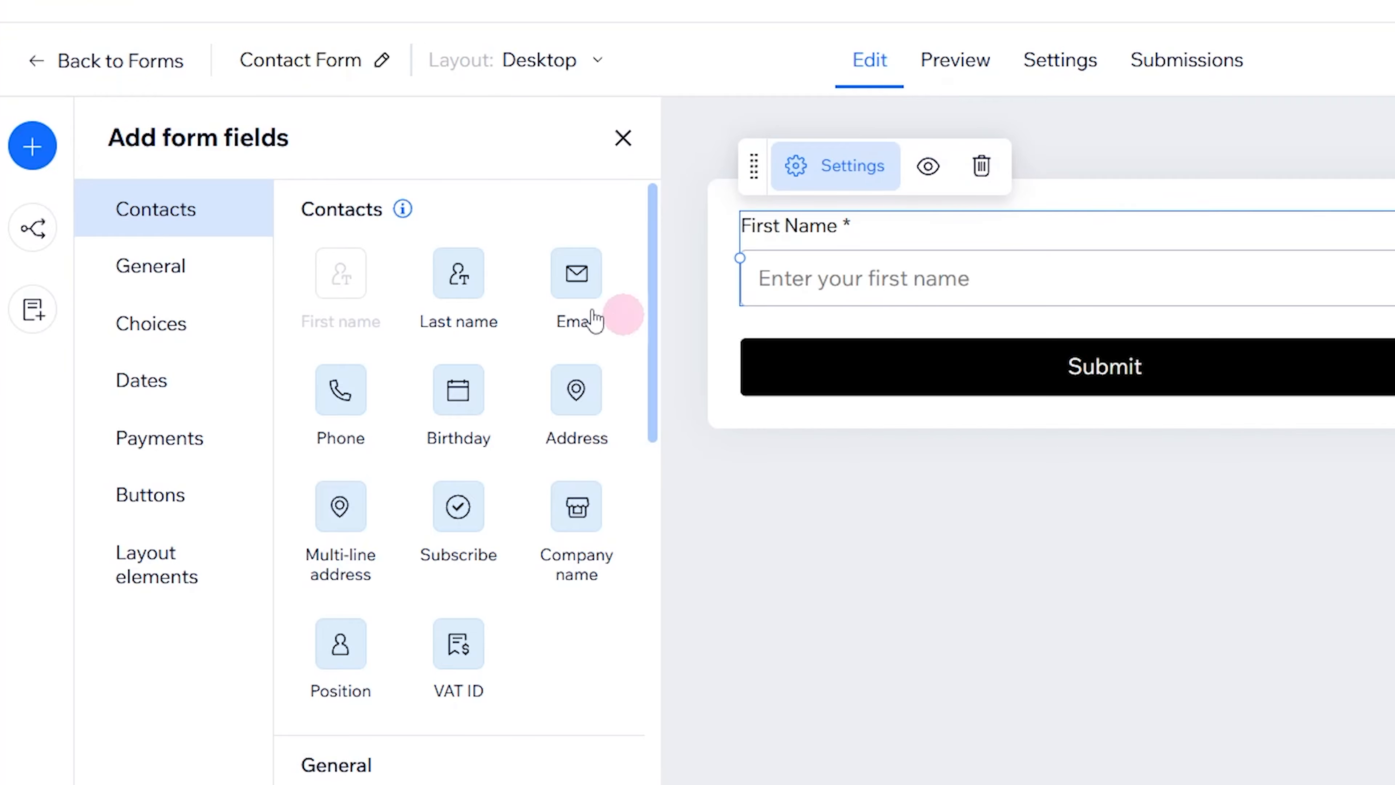
- Add the Last name contact field to the form between the First Name field and the Submit button
{"action": "left_click_drag", "start_coordinate": [468, 291], "coordinate": [827, 330]}
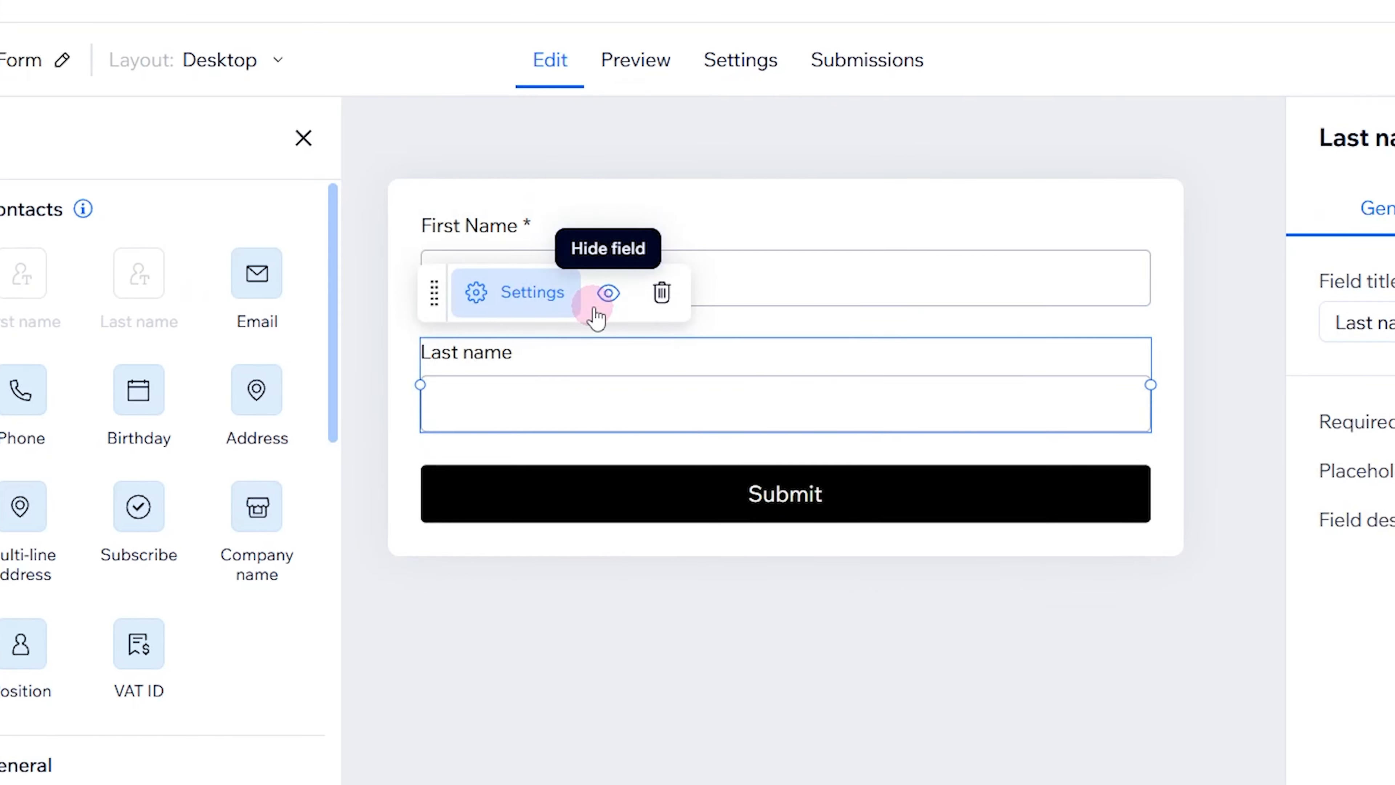
- Change the title of the last name field to "Last Name" with a capital N
{"action": "left_click", "coordinate": [1356, 403]}
{"action": "left_click", "coordinate": [1375, 324]}
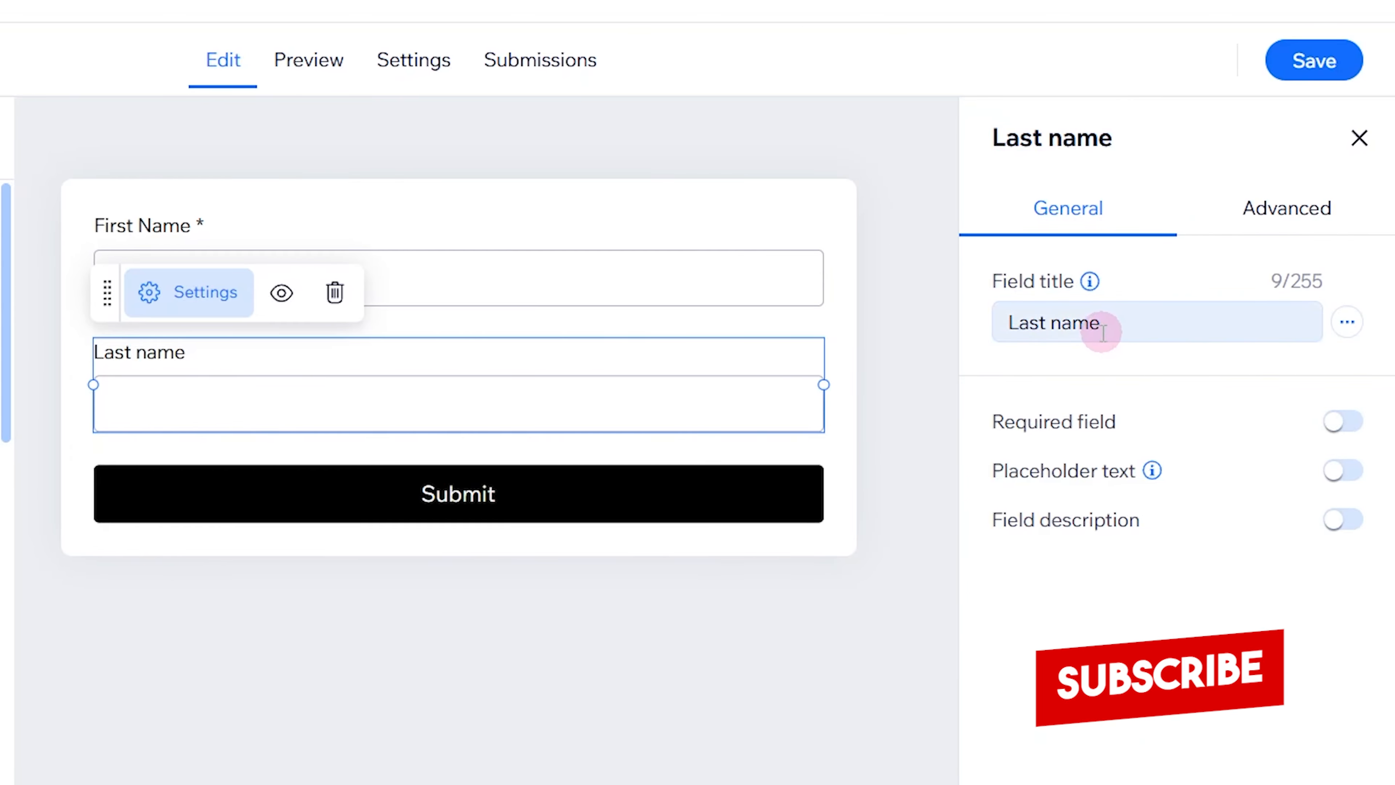
{"action": "left_click", "coordinate": [1052, 329]}
{"action": "key", "text": "BackSpace"}
{"action": "type", "text": "N"}
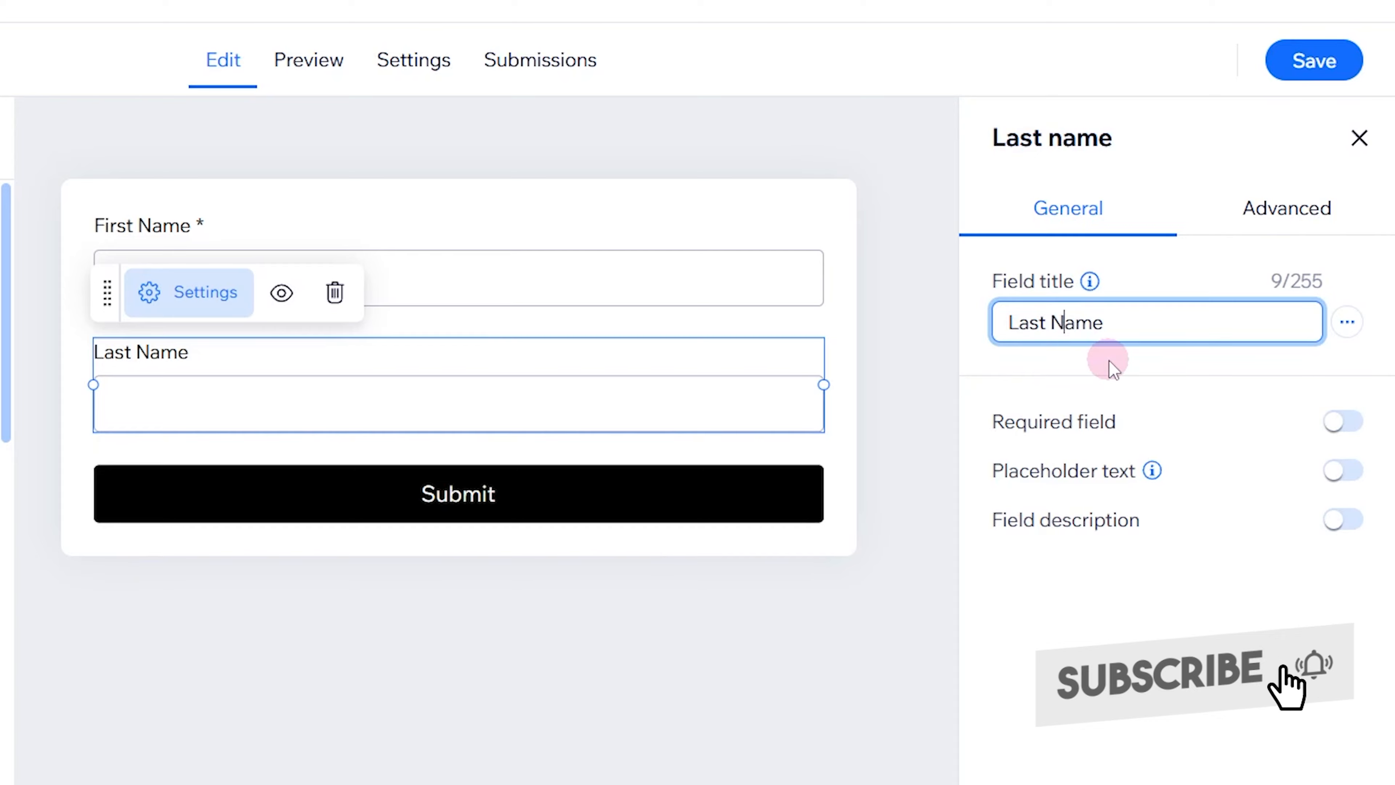
{"action": "left_click", "coordinate": [1110, 363]}
- Turn on the placeholder text "Enter your last name" for the Last Name field and check its advanced settings
{"action": "left_click", "coordinate": [1342, 422]}
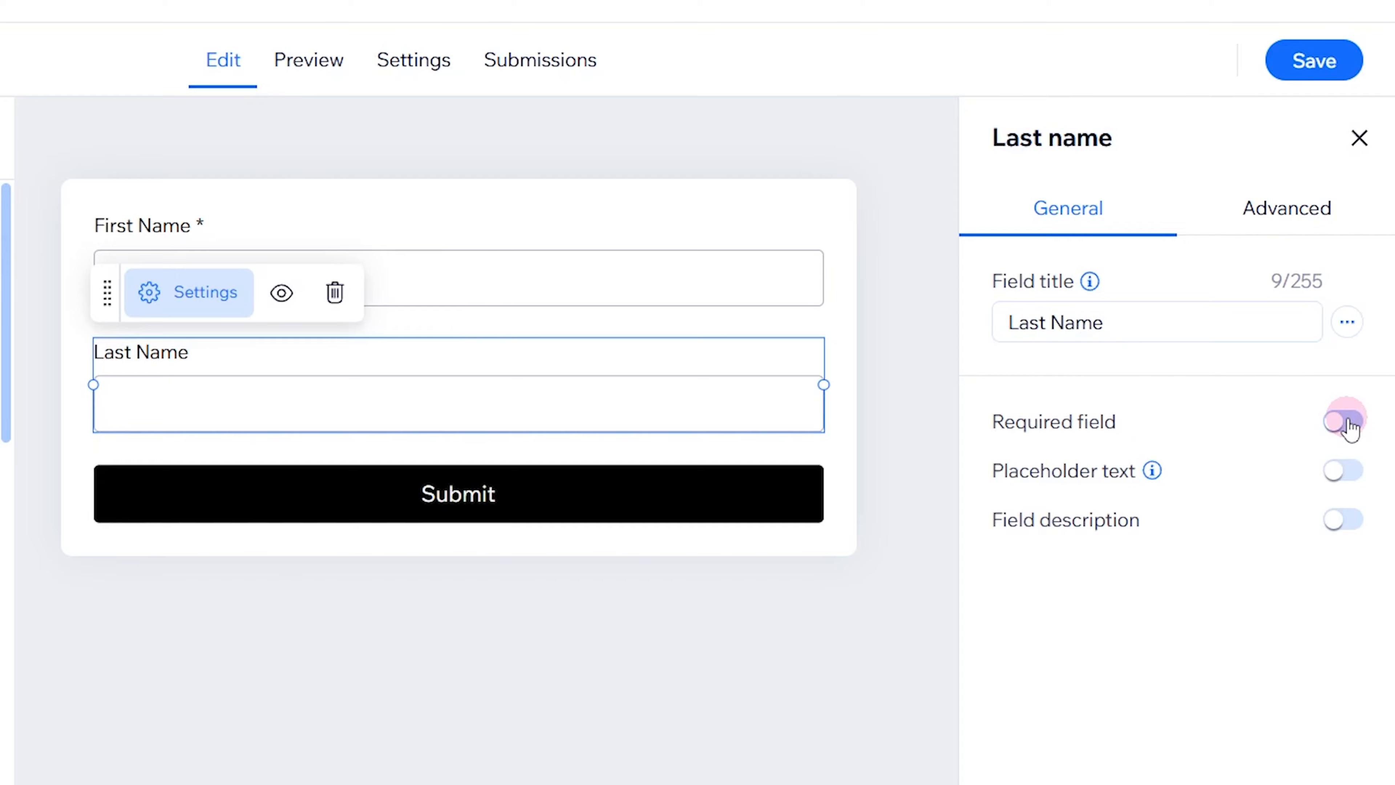
{"action": "left_click", "coordinate": [1344, 472]}
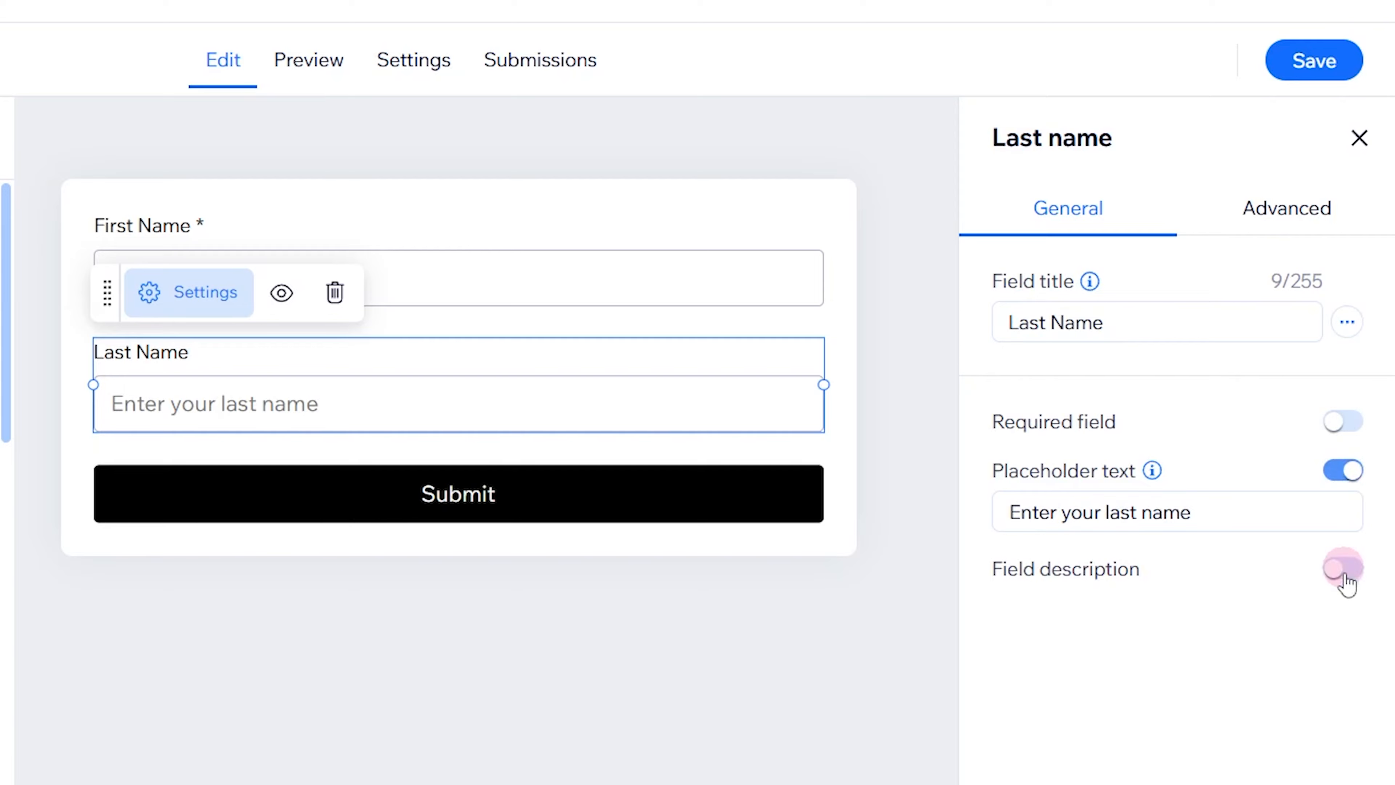
{"action": "left_click", "coordinate": [1285, 217]}
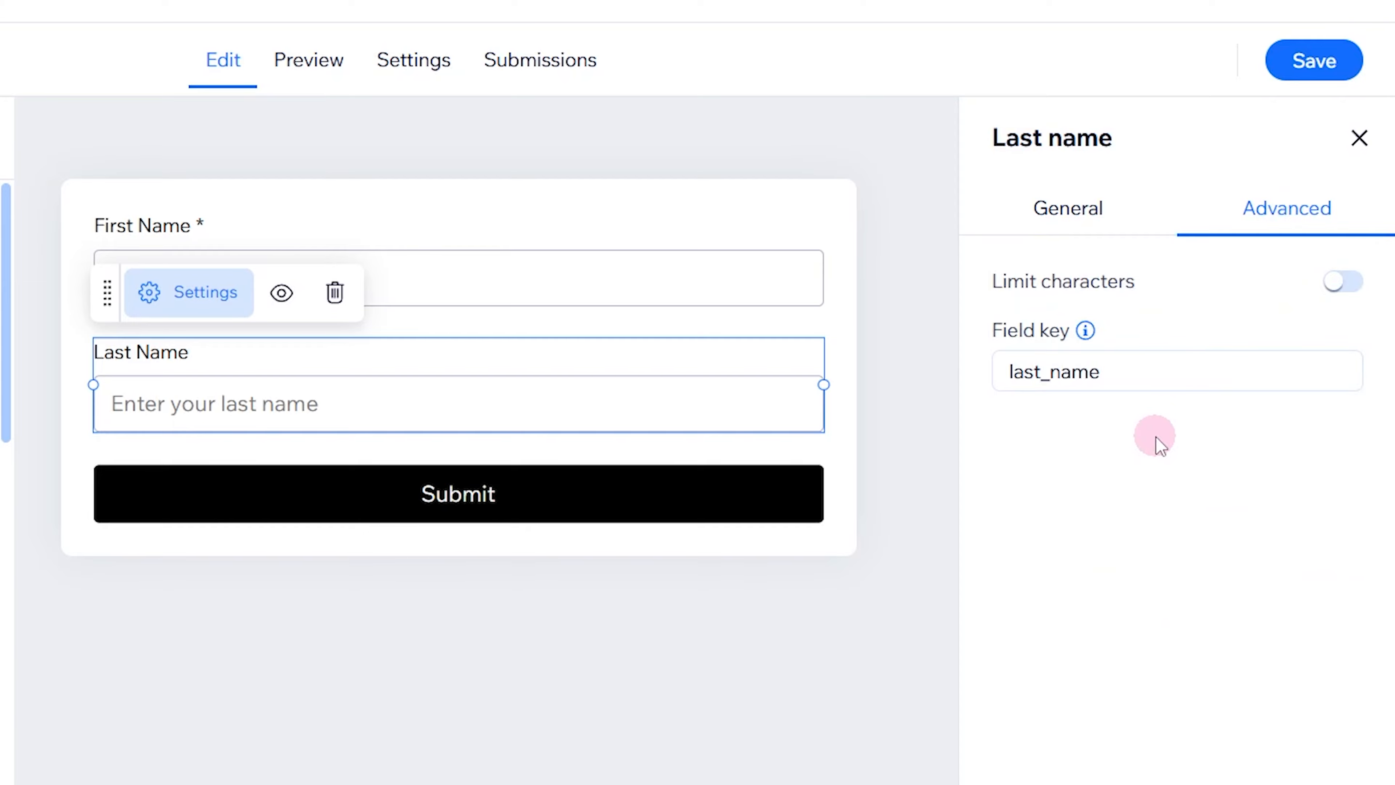
- Shrink the First Name and Last Name fields to half the form width and place Last Name beside First Name
{"action": "left_click", "coordinate": [736, 236]}
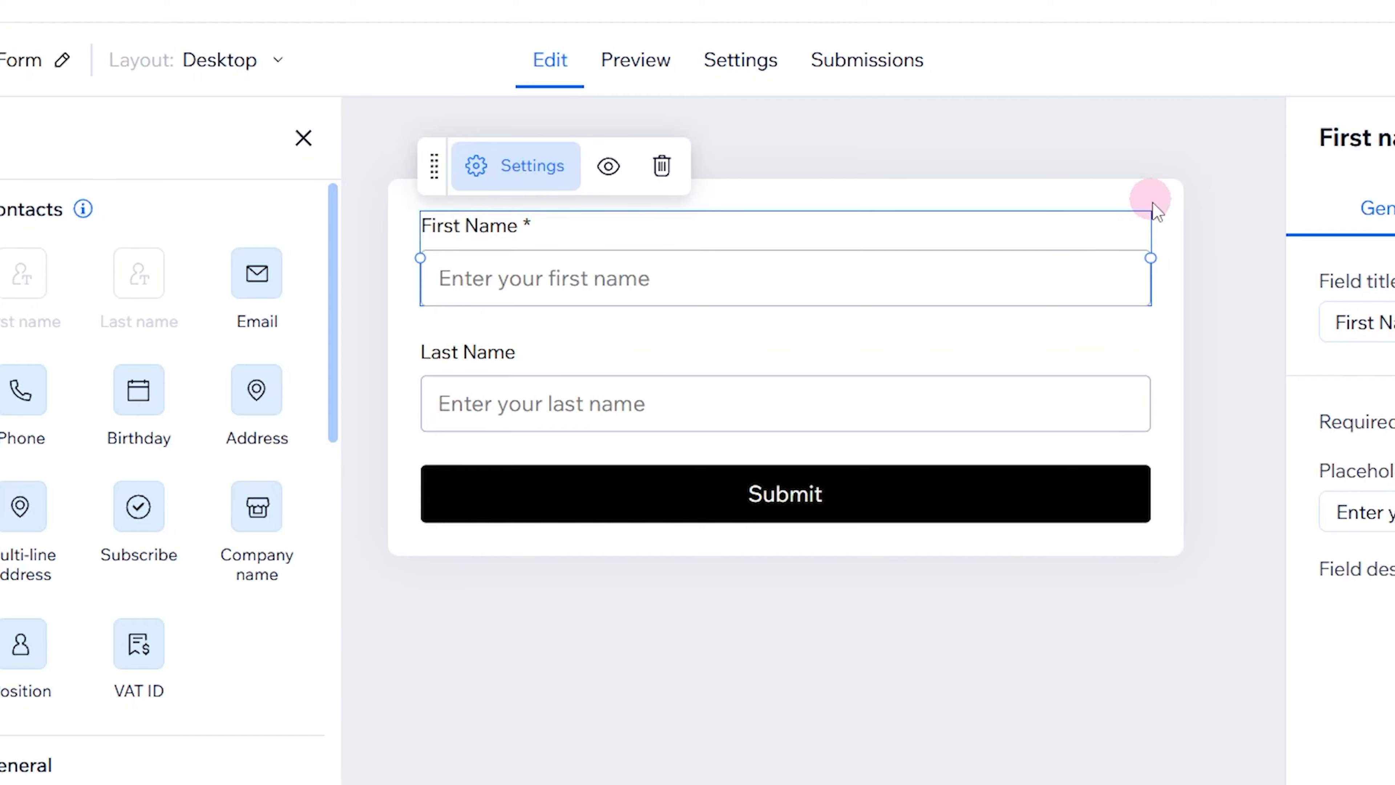
{"action": "left_click", "coordinate": [618, 354]}
{"action": "left_click", "coordinate": [810, 247]}
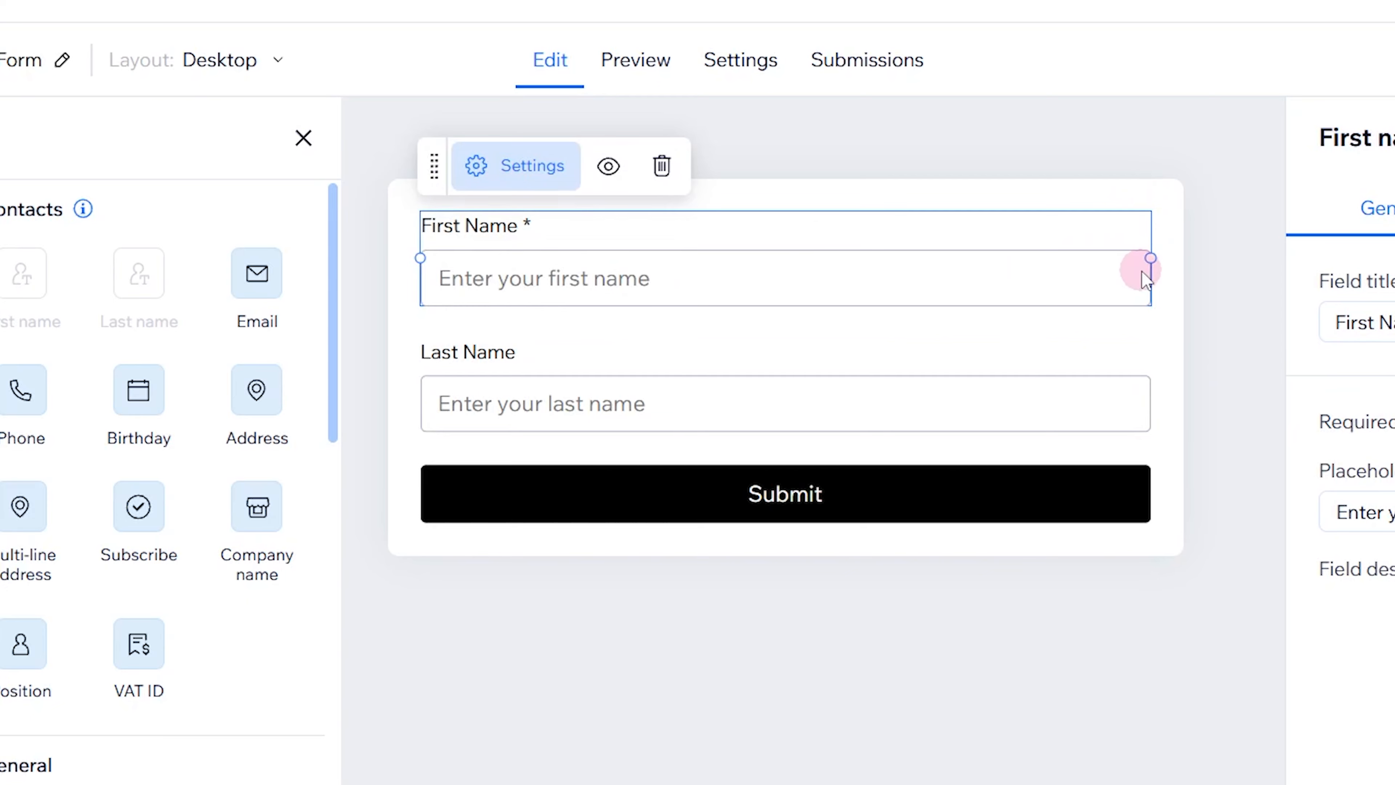
{"action": "left_click_drag", "start_coordinate": [1151, 262], "coordinate": [775, 283]}
{"action": "left_click", "coordinate": [1098, 396]}
{"action": "left_click_drag", "start_coordinate": [1151, 388], "coordinate": [733, 394]}
{"action": "left_click_drag", "start_coordinate": [434, 291], "coordinate": [832, 242]}
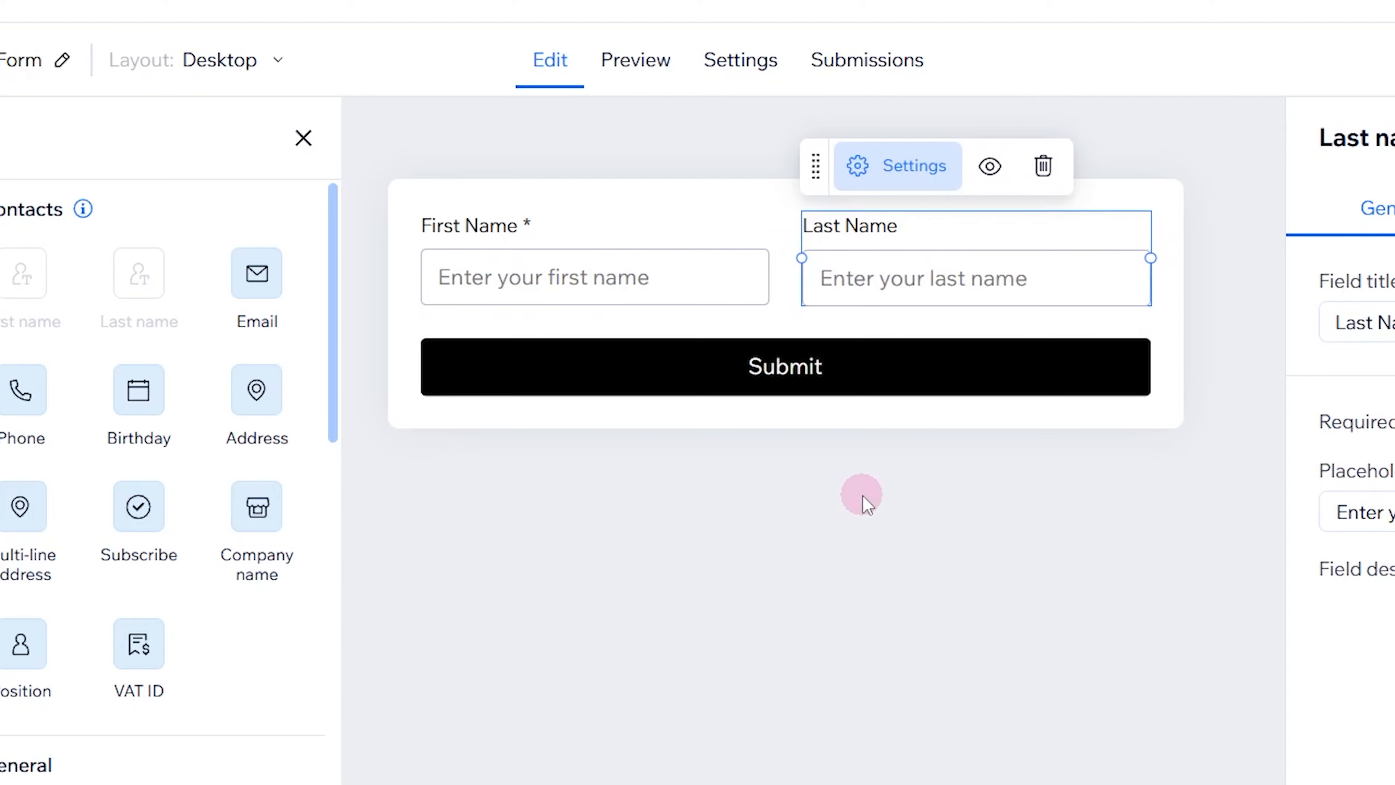
- Preview the form with the two name fields side by side and return to editing
{"action": "left_click", "coordinate": [735, 550]}
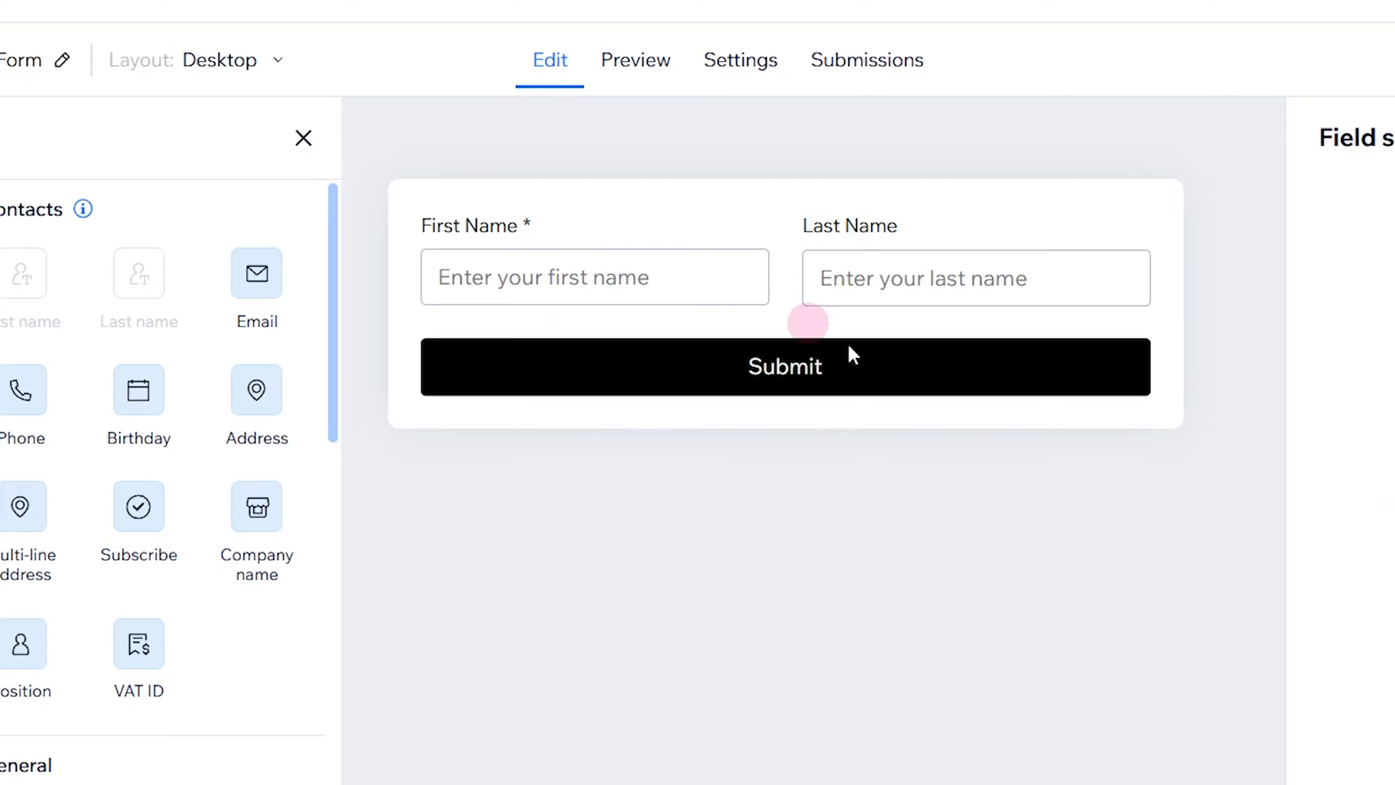
{"action": "left_click", "coordinate": [643, 67]}
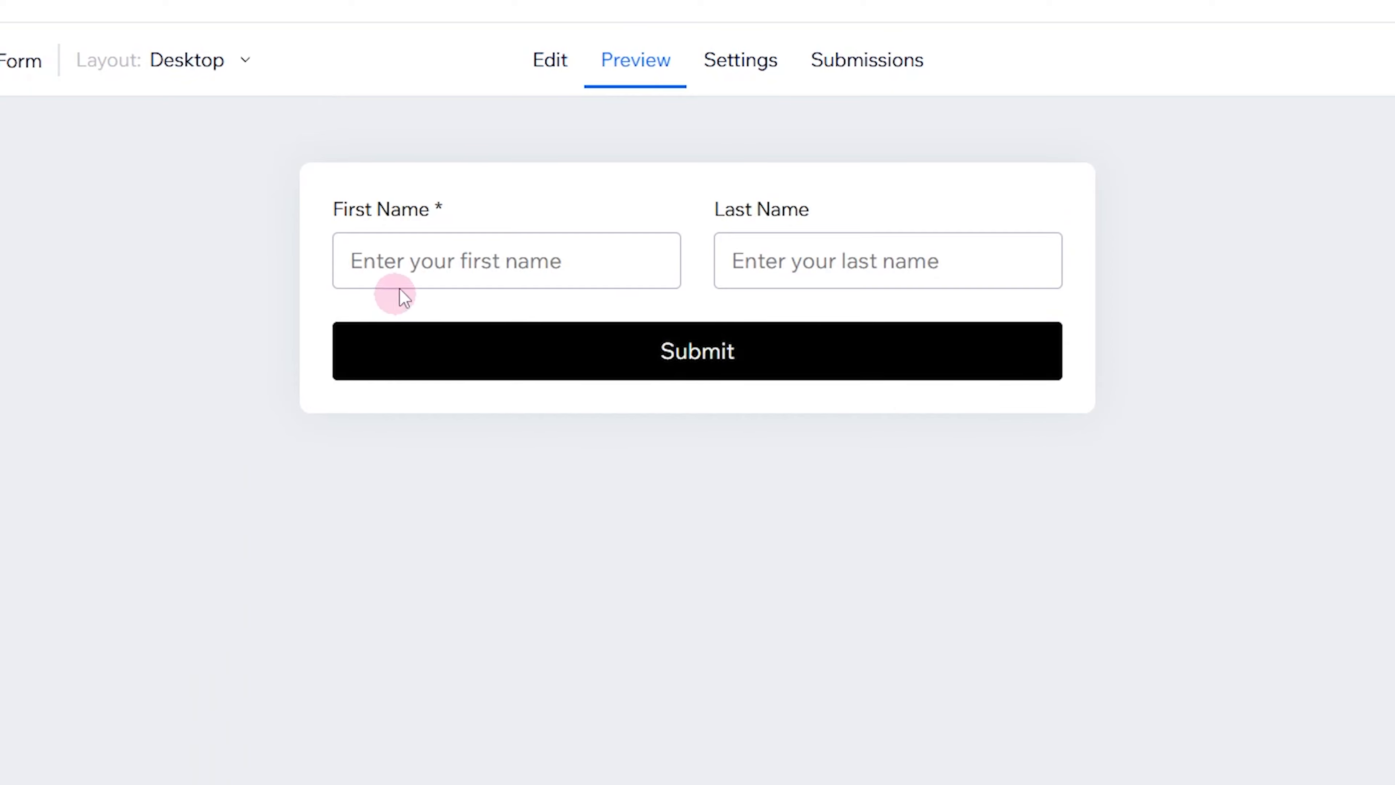
{"action": "left_click", "coordinate": [551, 61]}
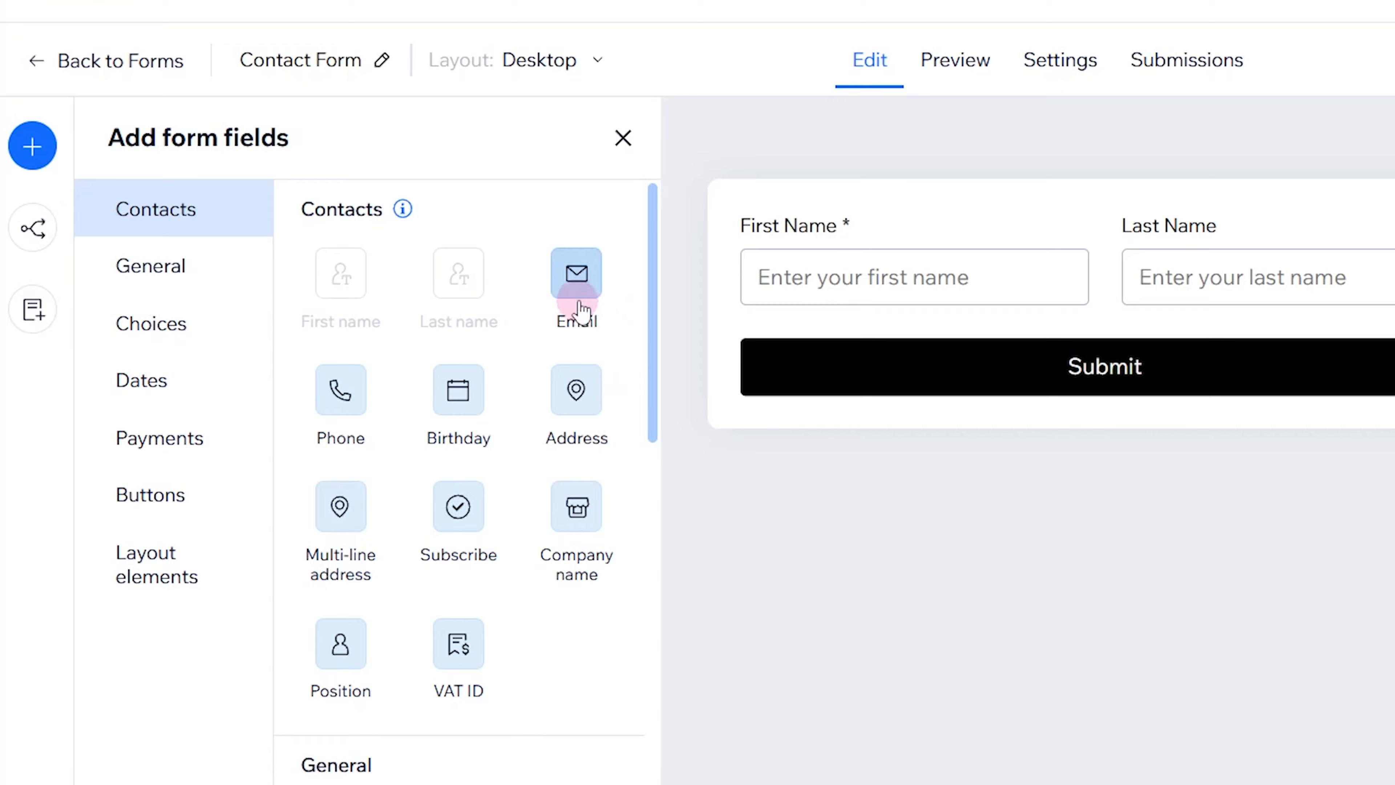
- Add an Email contact field below the name fields, make it required and turn on the placeholder "Enter your email"
{"action": "left_click_drag", "start_coordinate": [581, 309], "coordinate": [962, 327]}
{"action": "left_click_drag", "start_coordinate": [642, 325], "coordinate": [681, 439]}
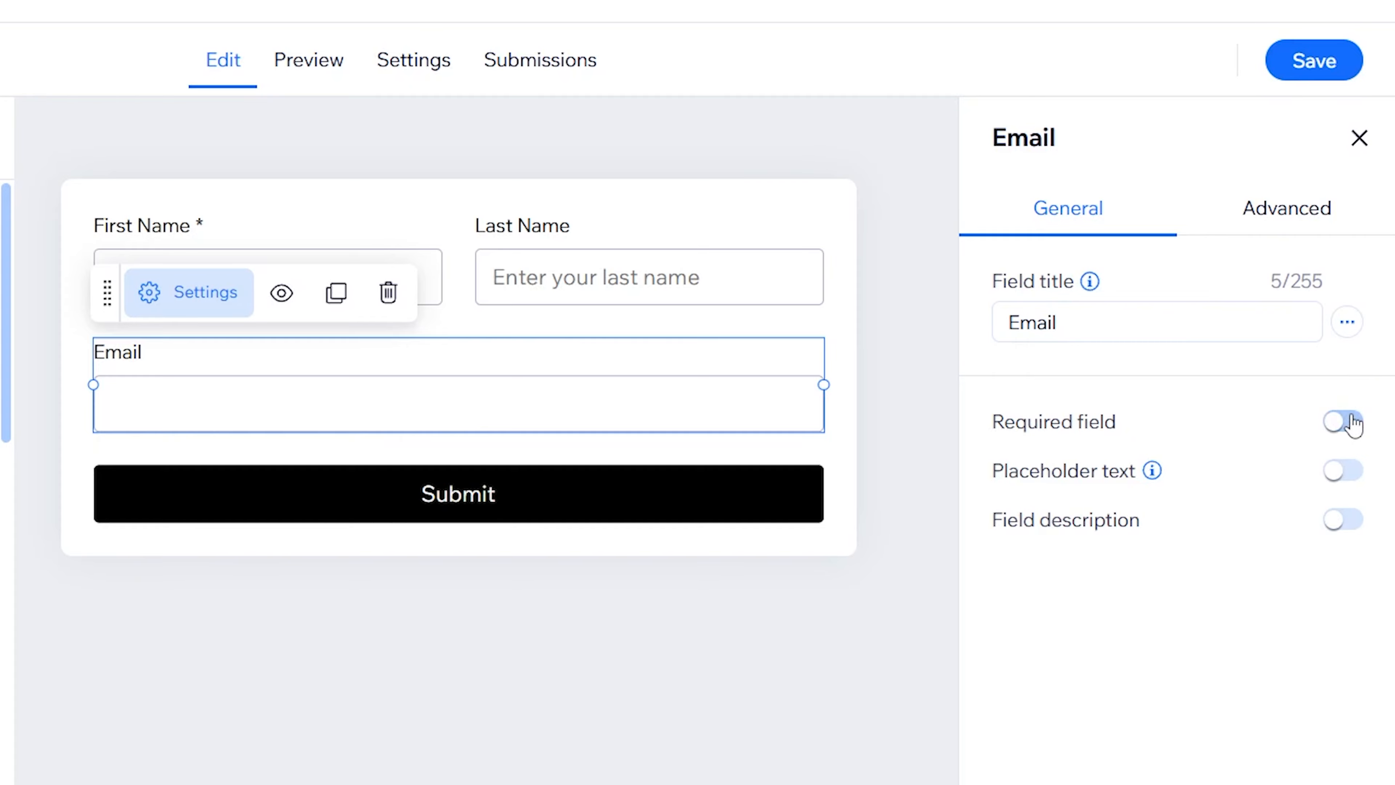
{"action": "left_click", "coordinate": [1342, 473]}
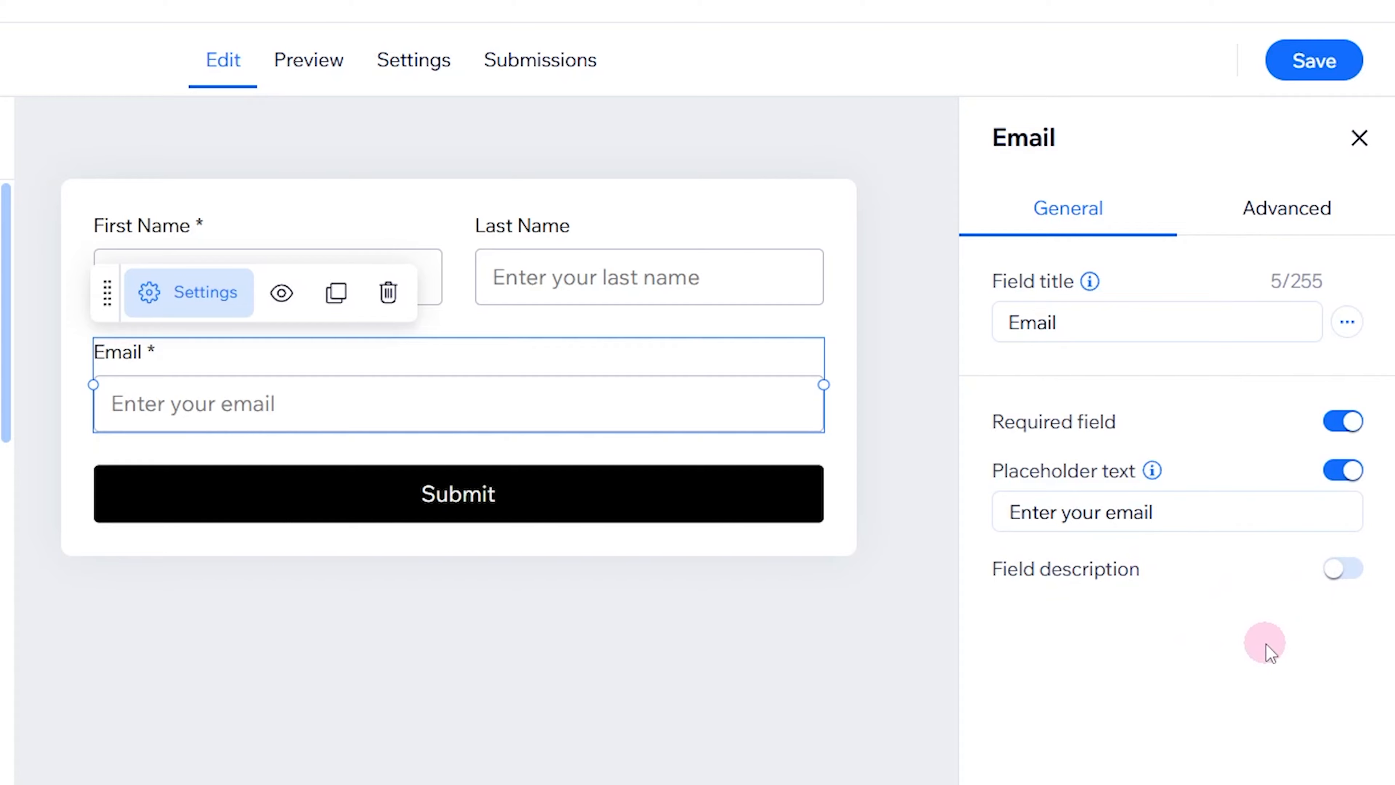
{"action": "left_click", "coordinate": [1307, 218]}
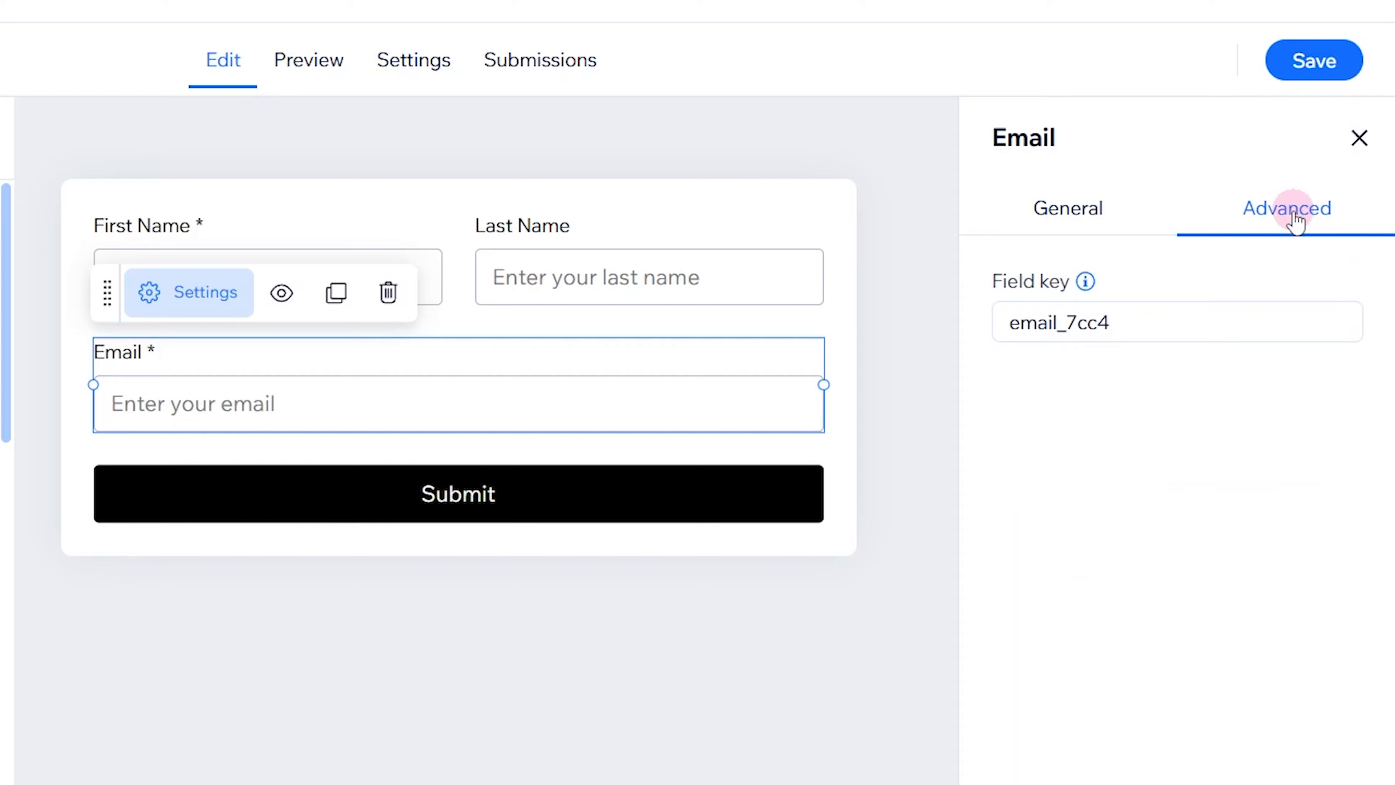
{"action": "left_click", "coordinate": [1087, 222]}
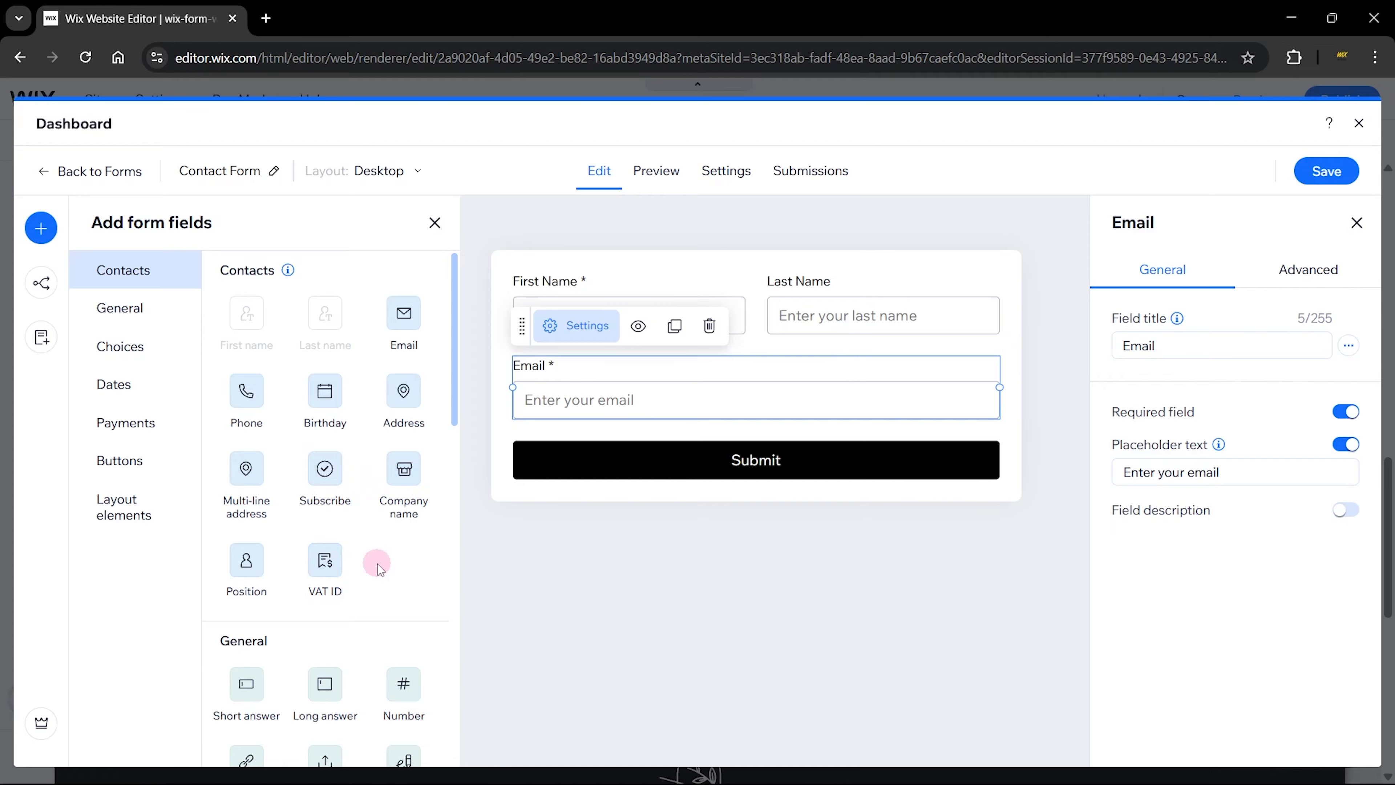
- Add a Header layout element above the name fields and set its text to "Contact Information"
{"action": "scroll", "coordinate": [379, 568], "scroll_direction": "down", "scroll_amount": 3}
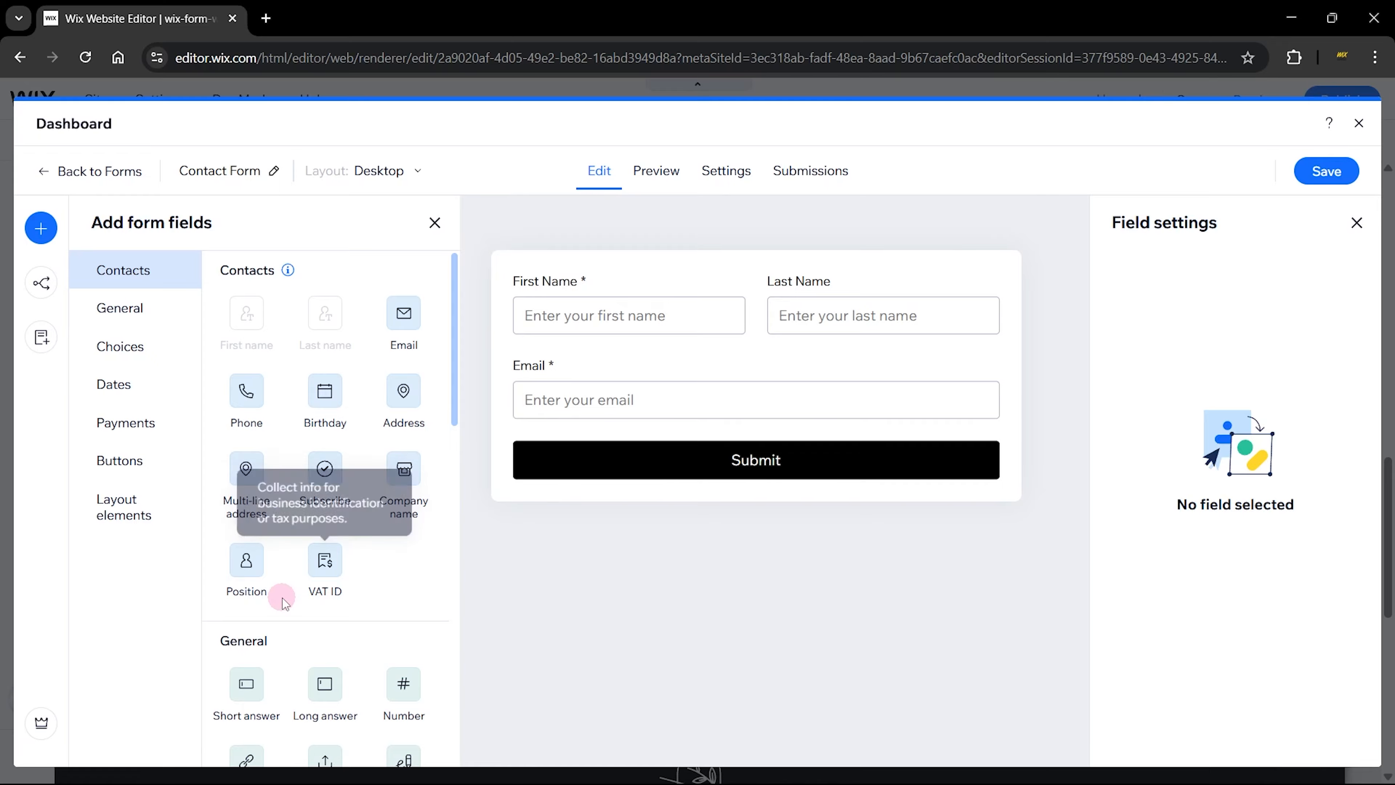
{"action": "scroll", "coordinate": [283, 599], "scroll_direction": "down", "scroll_amount": 3}
{"action": "scroll", "coordinate": [282, 598], "scroll_direction": "down", "scroll_amount": 10}
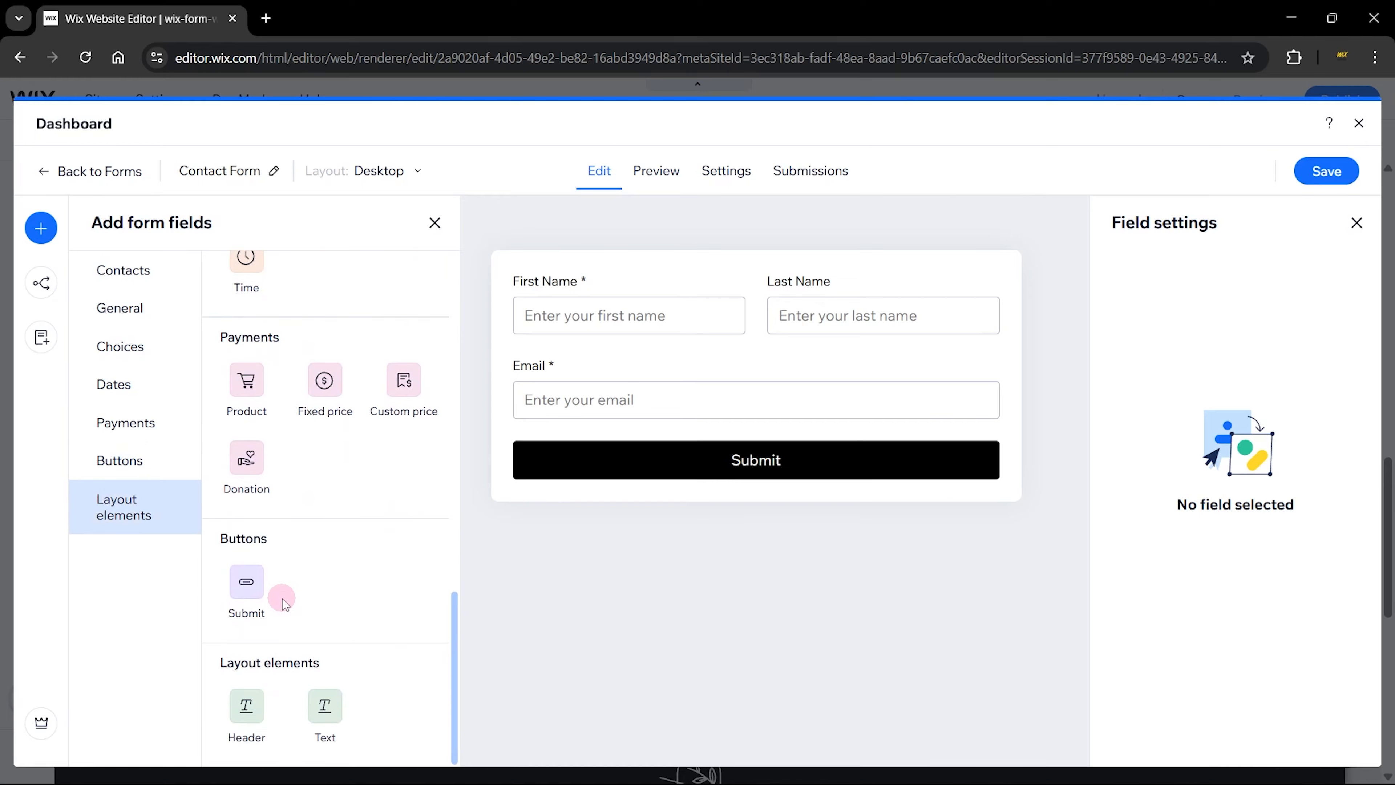
{"action": "scroll", "coordinate": [282, 599], "scroll_direction": "up", "scroll_amount": 13}
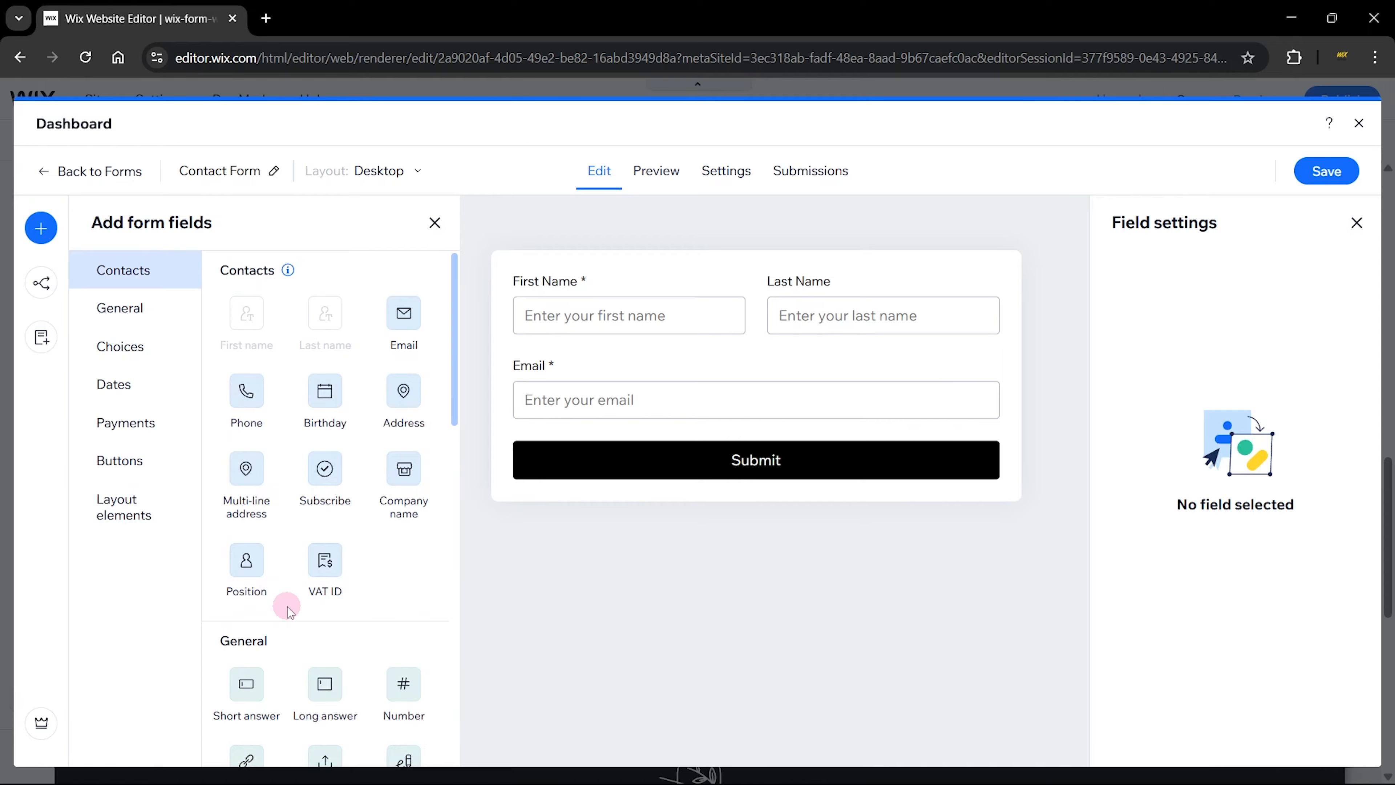
{"action": "scroll", "coordinate": [290, 610], "scroll_direction": "down", "scroll_amount": 12}
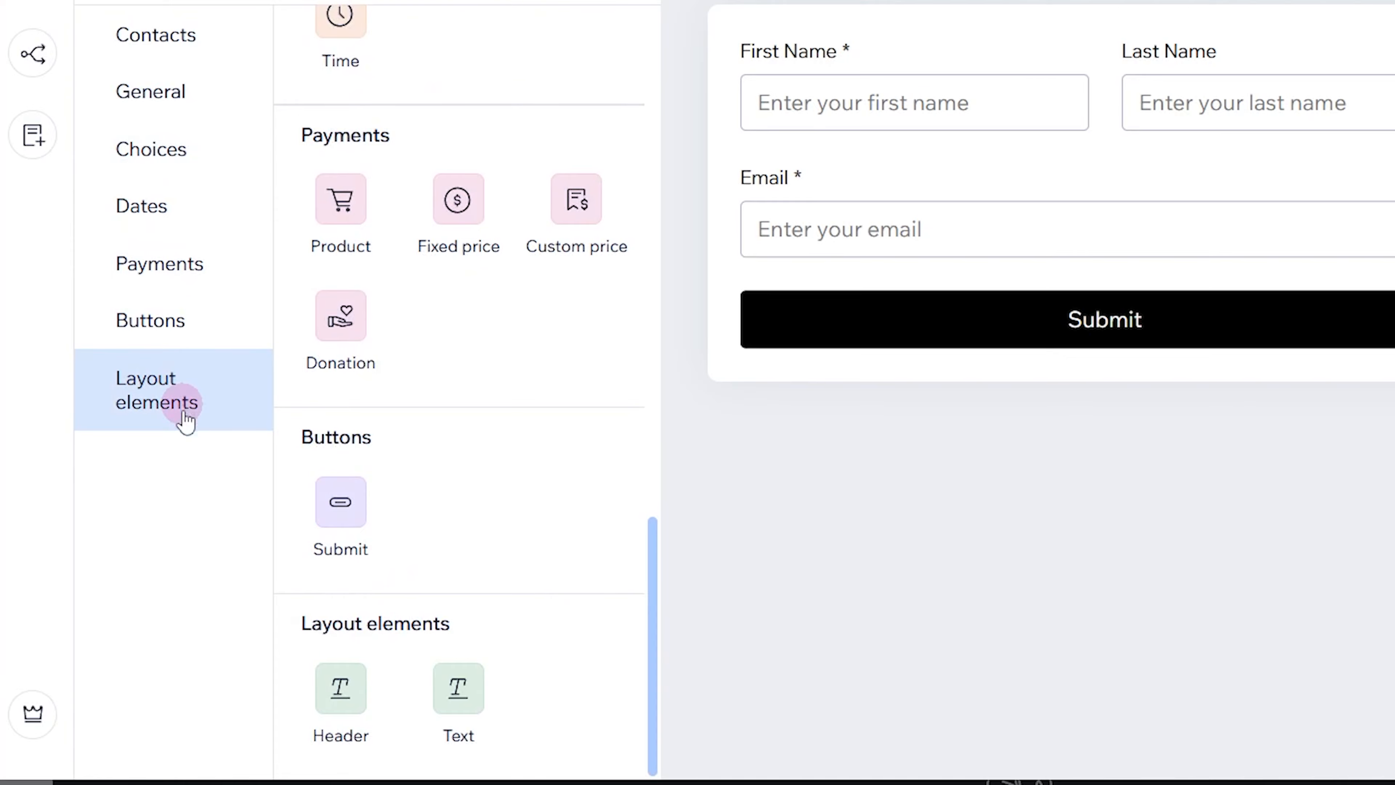
{"action": "left_click_drag", "start_coordinate": [348, 705], "coordinate": [948, 35]}
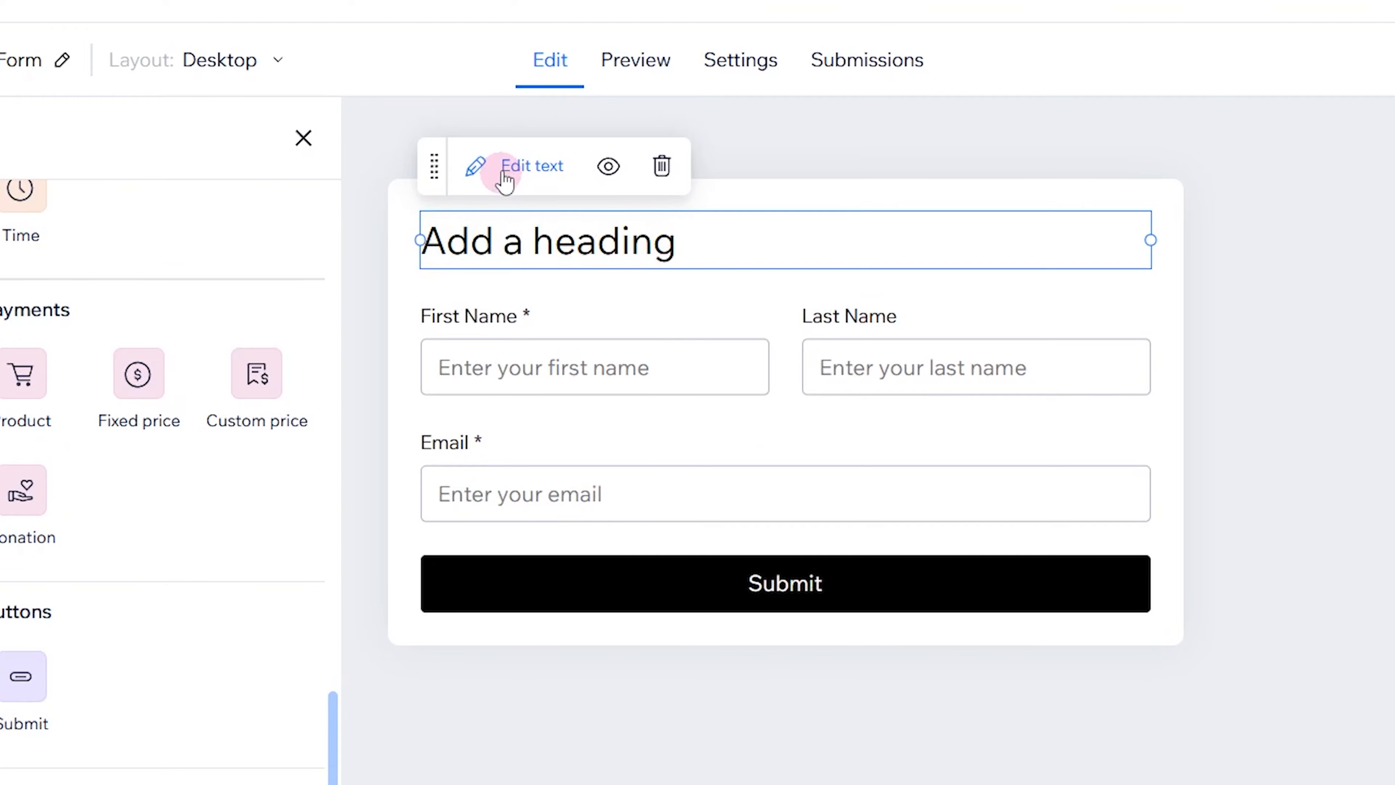
{"action": "left_click", "coordinate": [821, 1]}
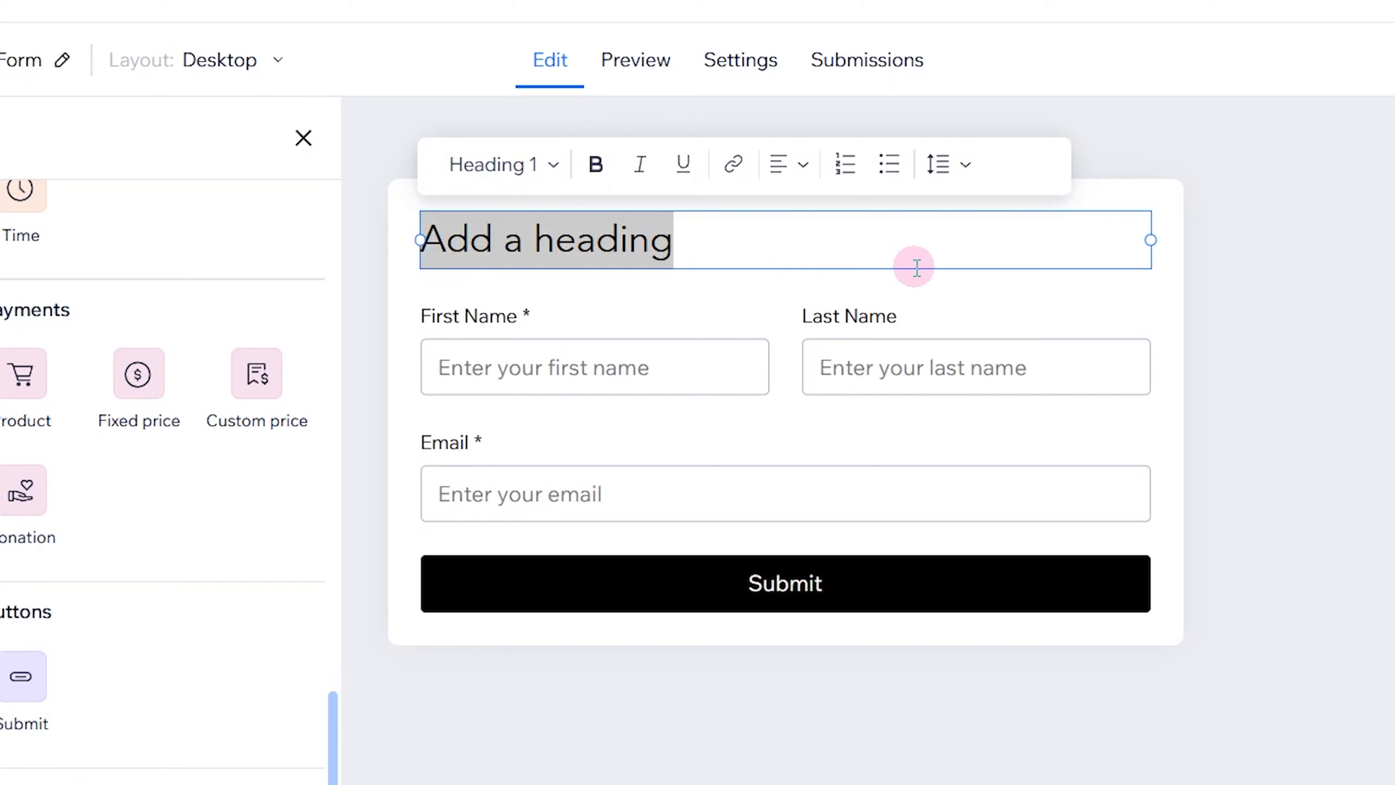
{"action": "type", "text": "C"}
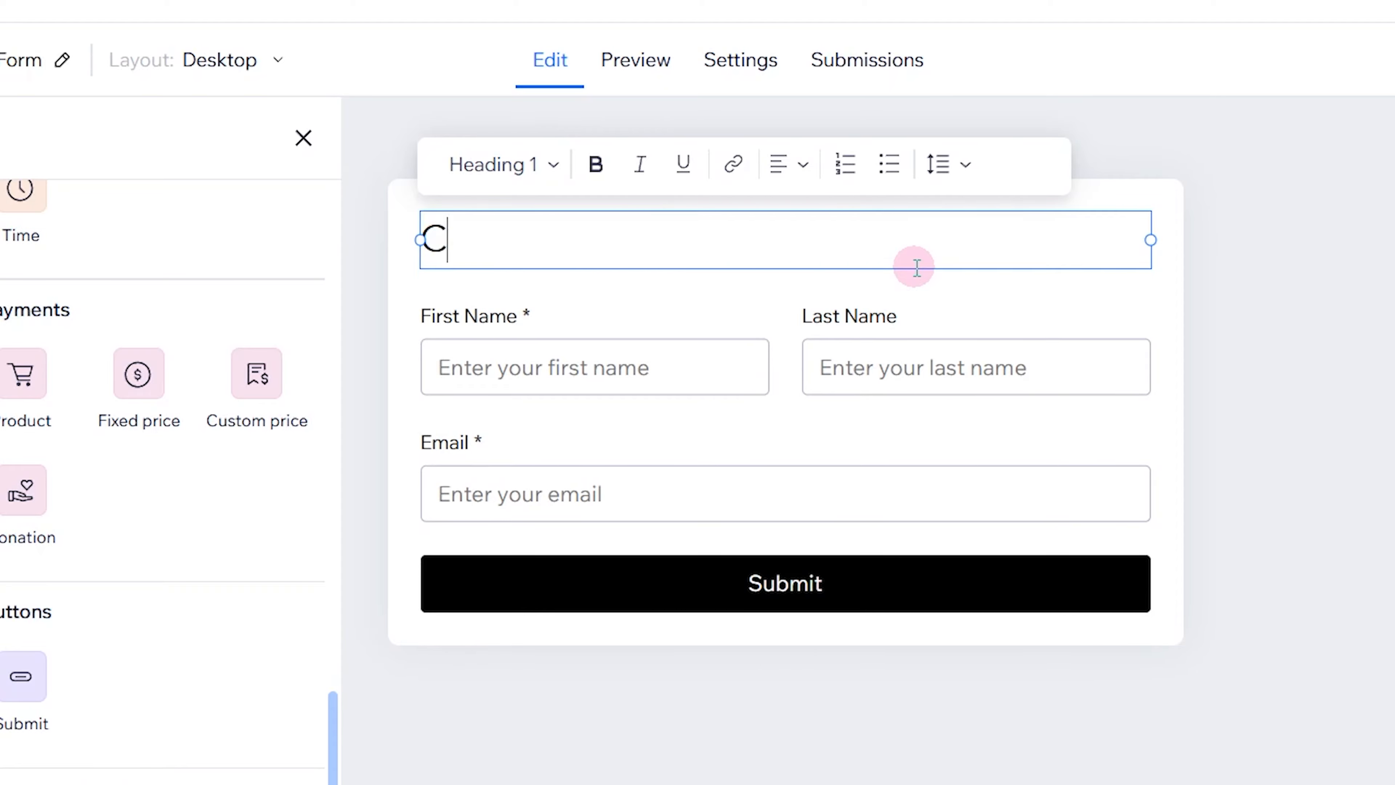
{"action": "type", "text": "ontact Information"}
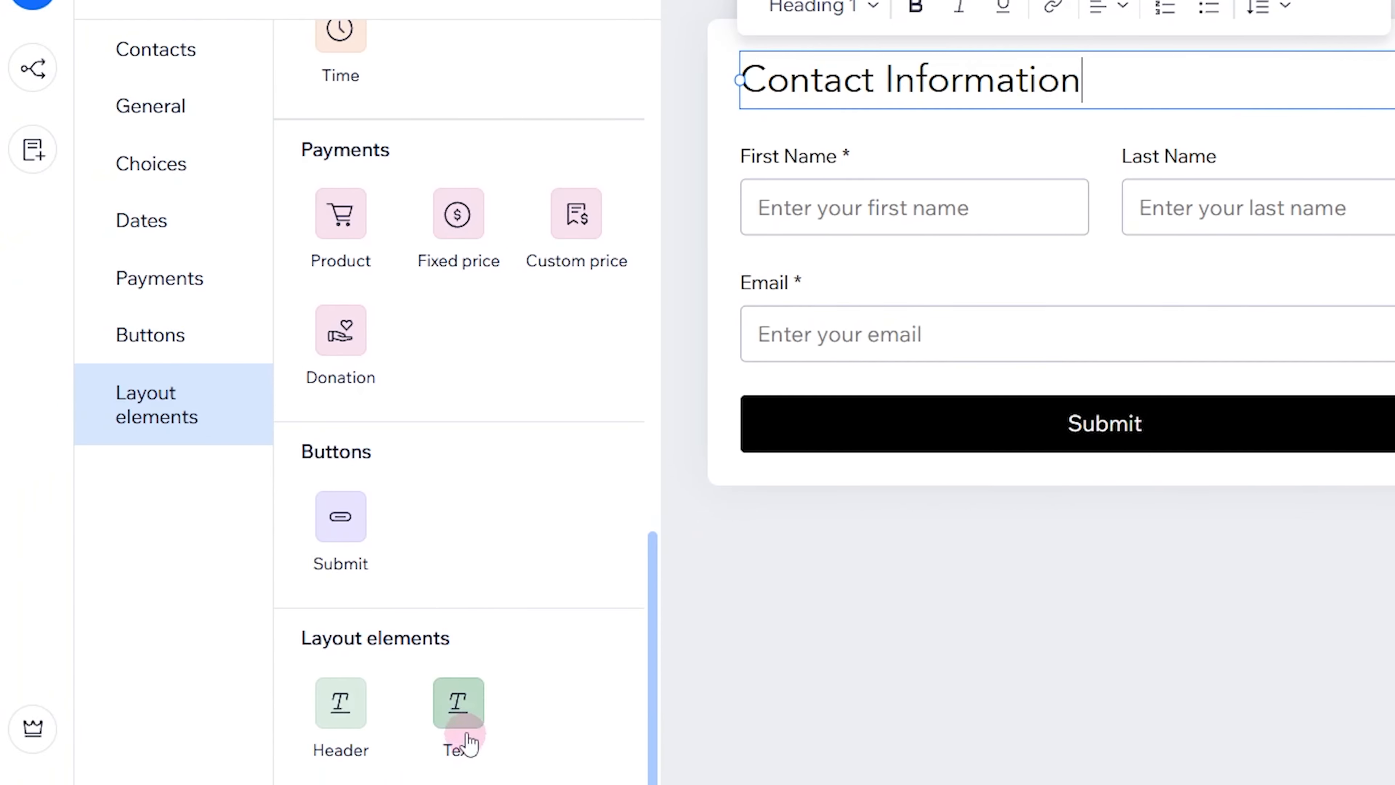
- Add a Text layout element below the heading and set it to "Please fill out all required fields"
{"action": "left_click_drag", "start_coordinate": [458, 703], "coordinate": [864, 136]}
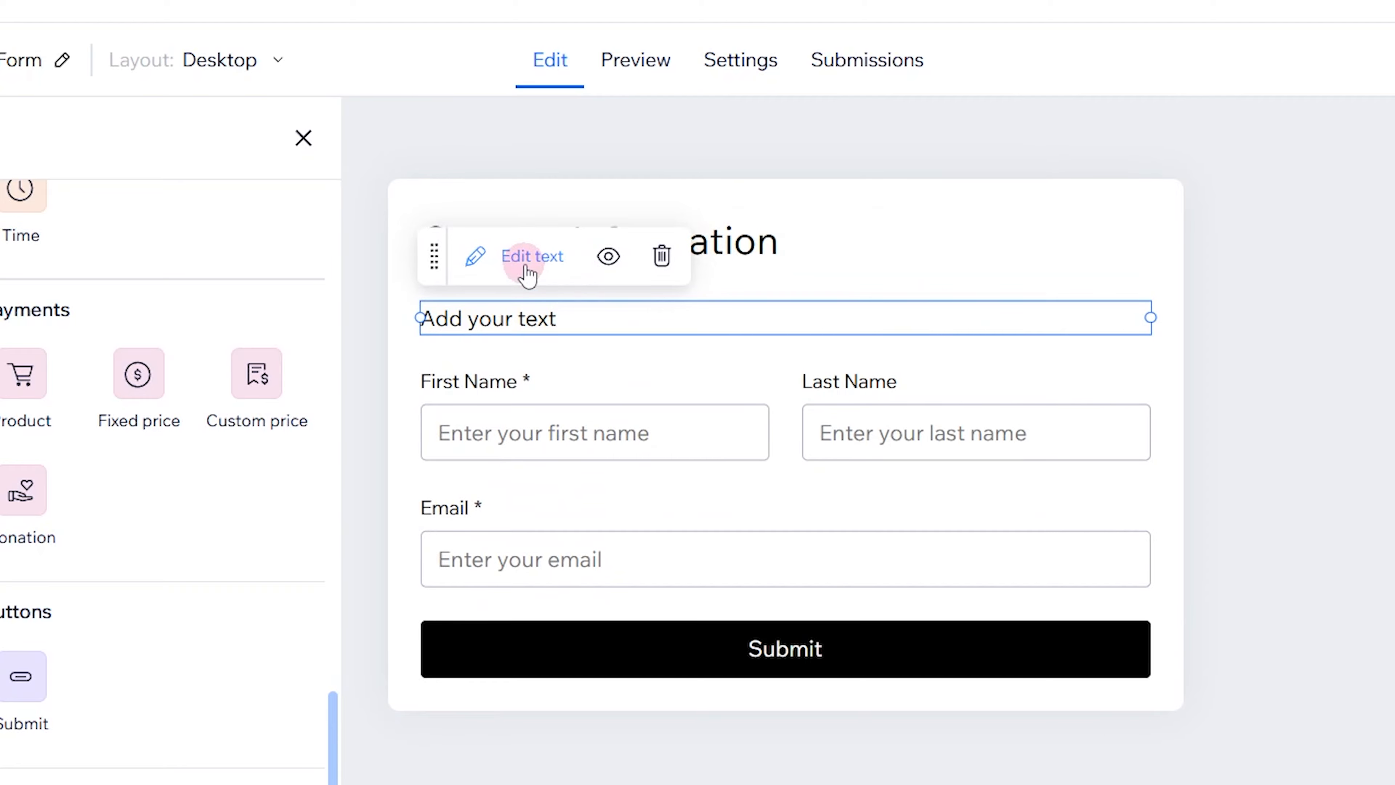
{"action": "left_click", "coordinate": [846, 107]}
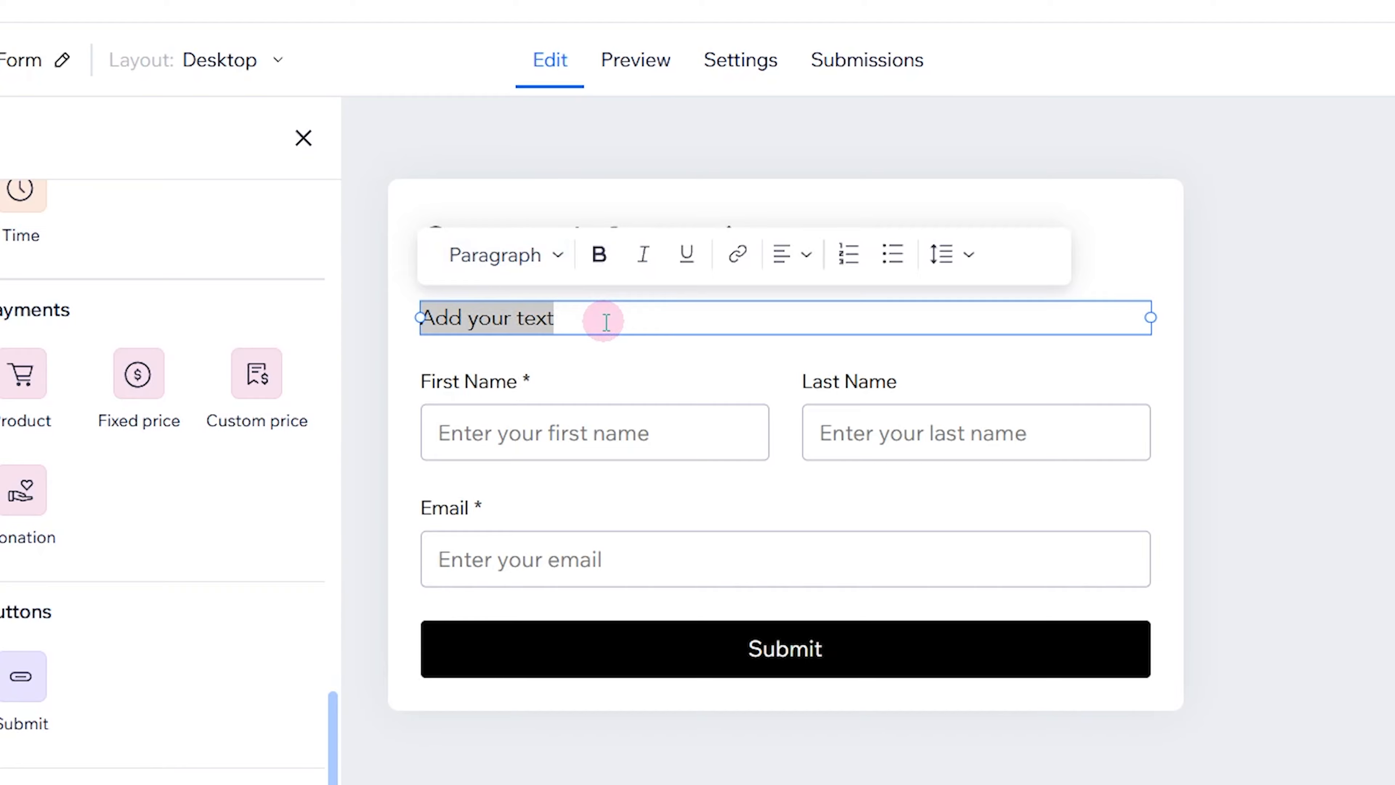
{"action": "type", "text": "Please"}
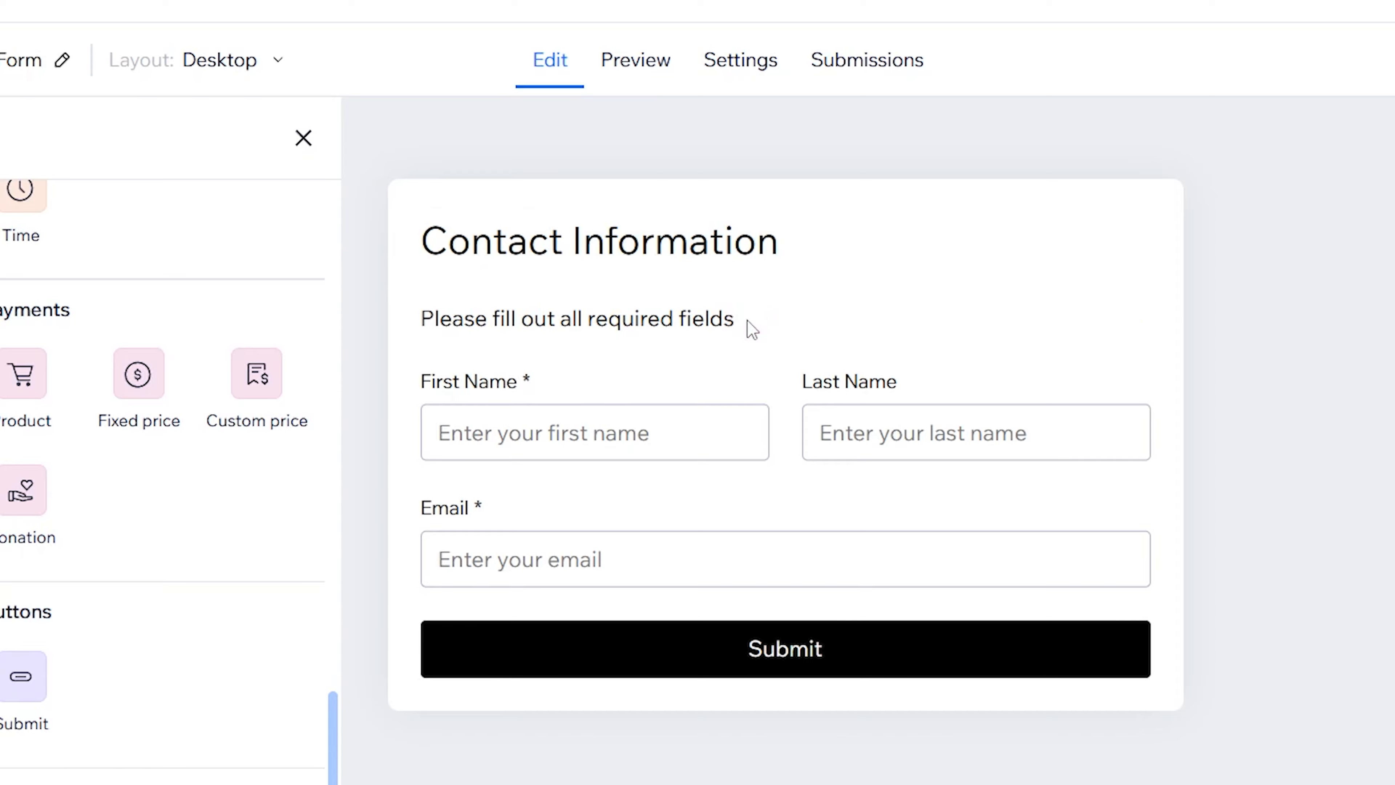
- Select the whole instruction text for editing and examine its alignment and paragraph style options
{"action": "left_click", "coordinate": [750, 326]}
{"action": "left_click", "coordinate": [528, 266]}
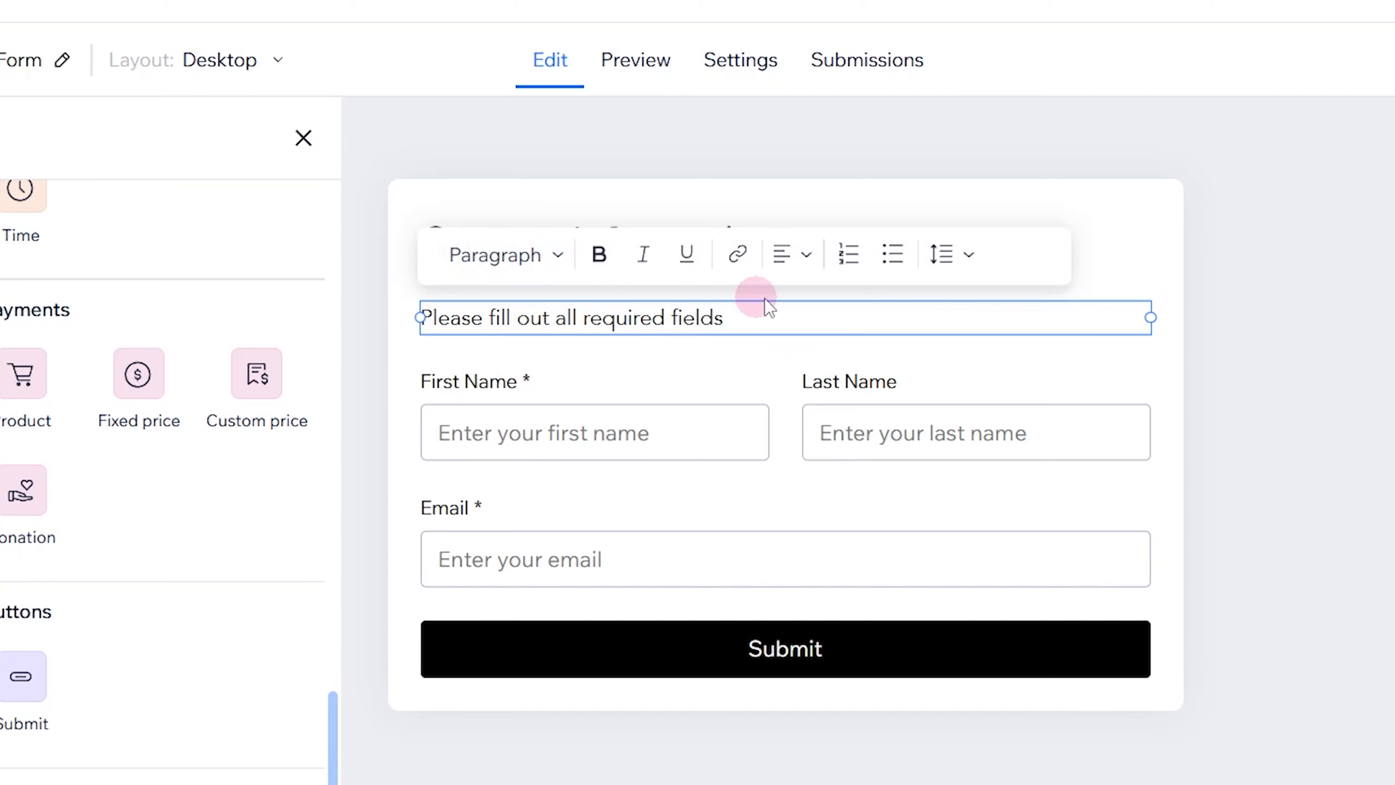
{"action": "key", "text": "ctrl+a"}
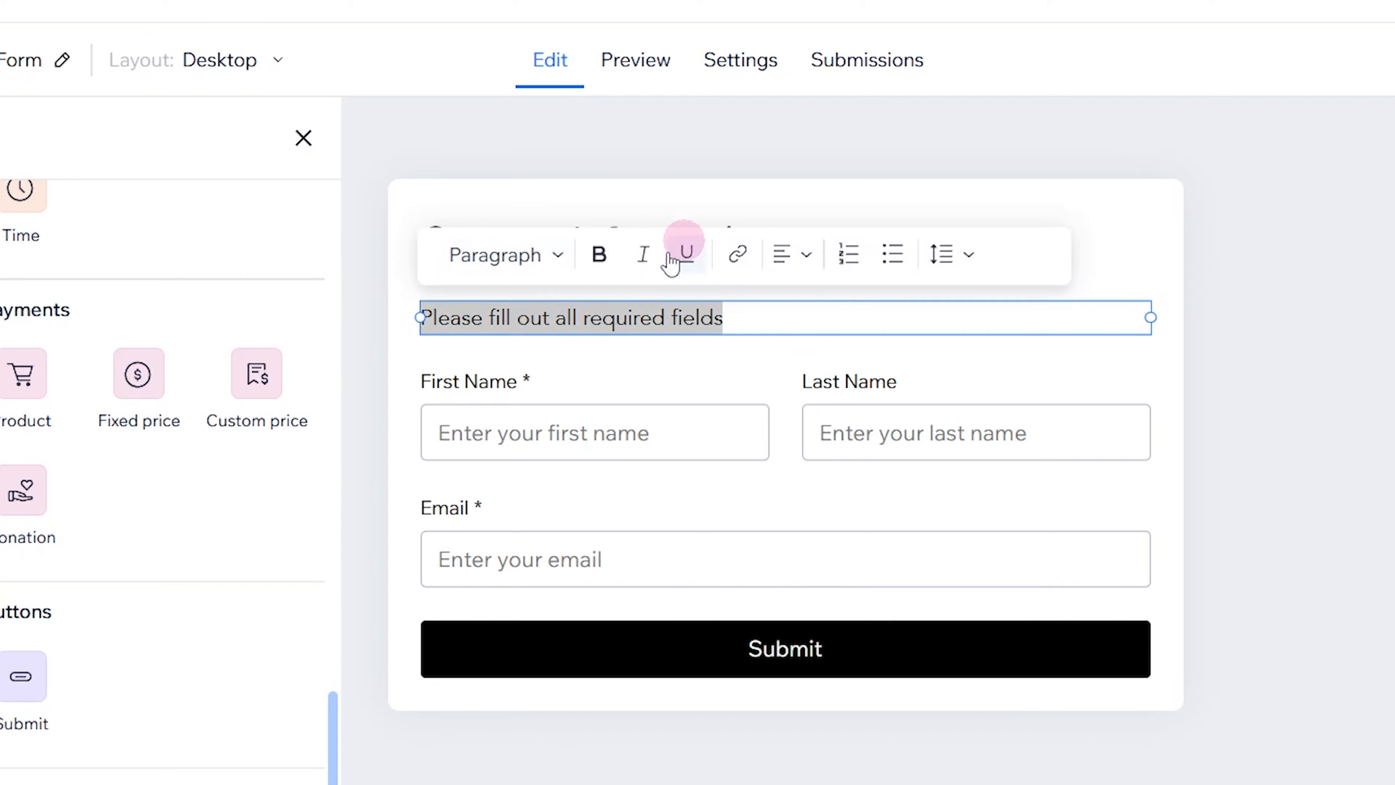
{"action": "left_click", "coordinate": [802, 263]}
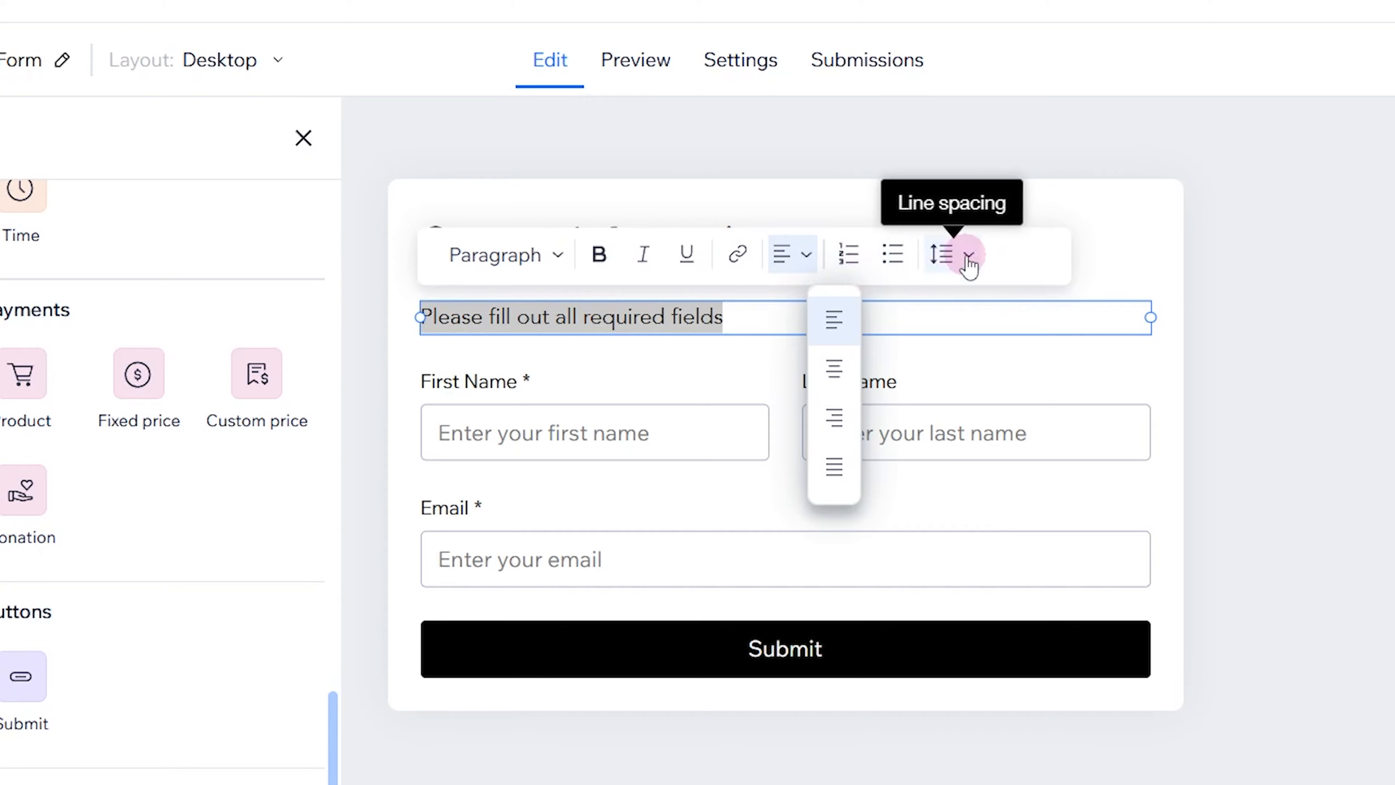
{"action": "left_click", "coordinate": [555, 258]}
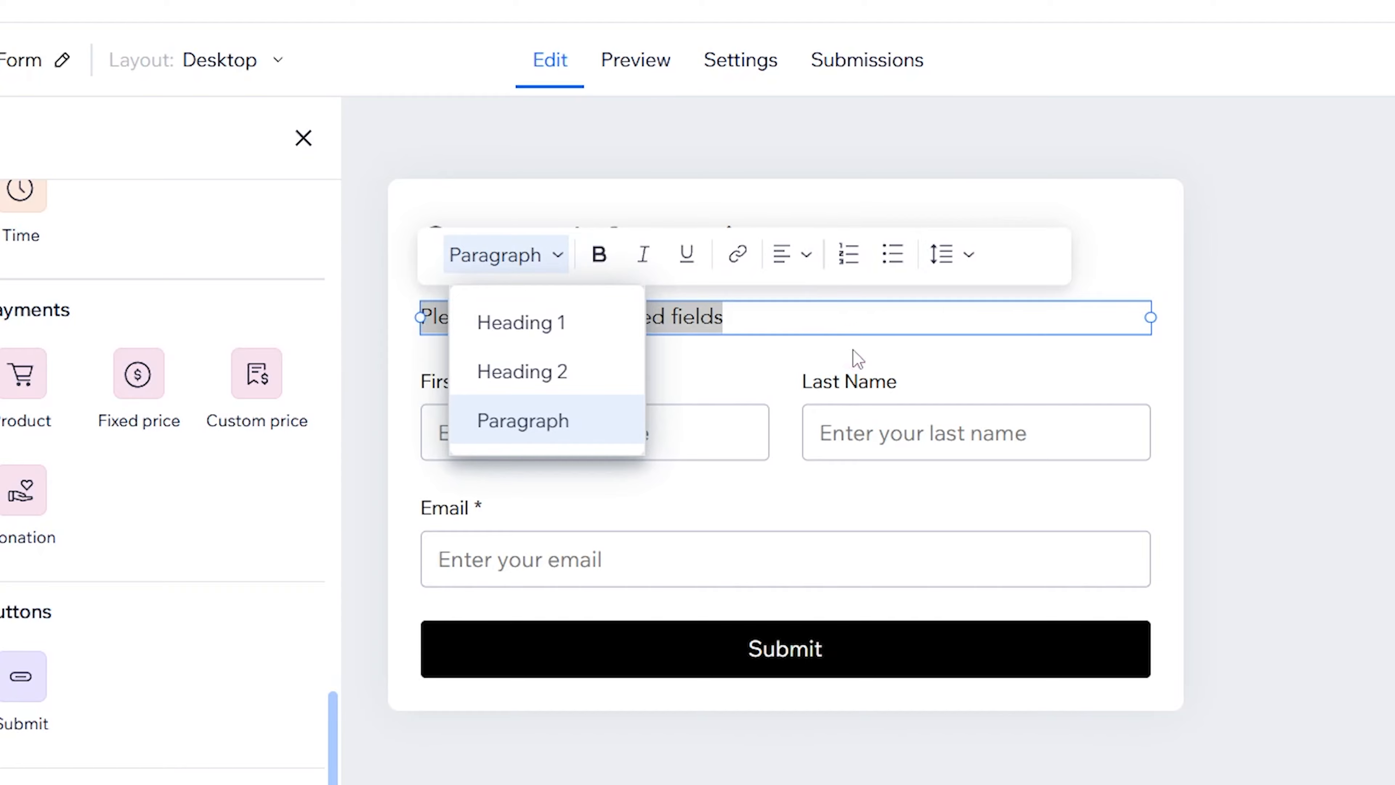
- Preview the form with its heading and instruction text and return to editing
{"action": "left_click", "coordinate": [857, 360]}
{"action": "left_click", "coordinate": [635, 61]}
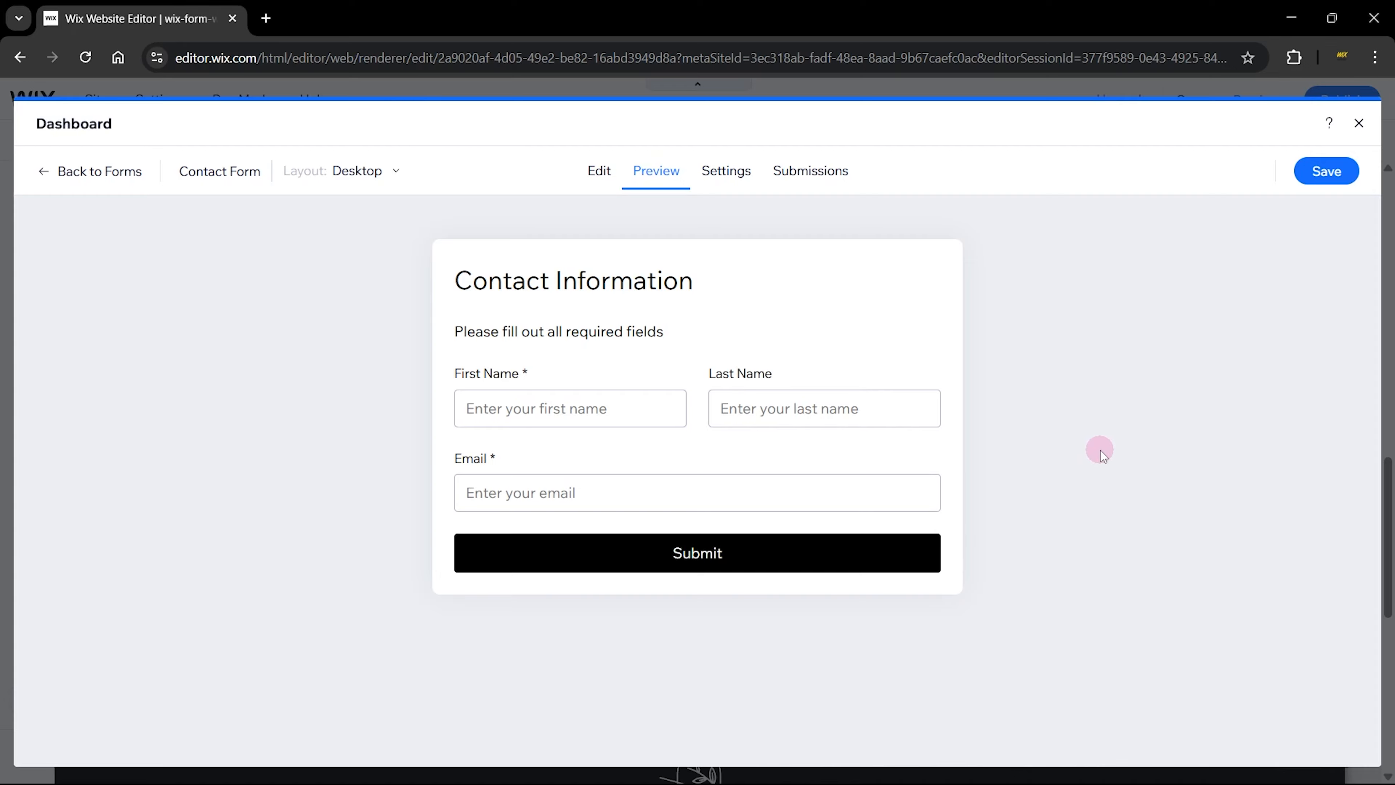
{"action": "left_click", "coordinate": [604, 174]}
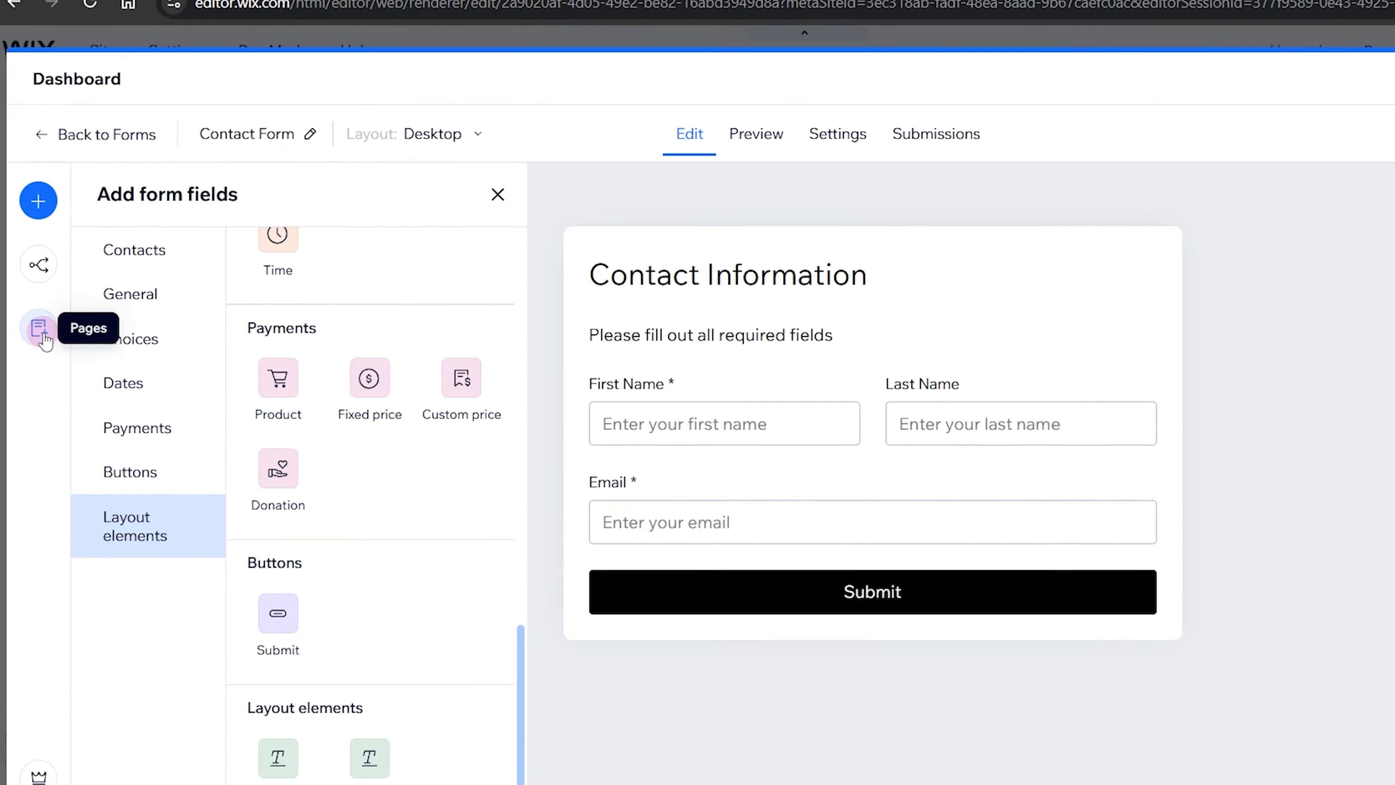
- Add a second page to the form and return to page 1
{"action": "left_click", "coordinate": [42, 337]}
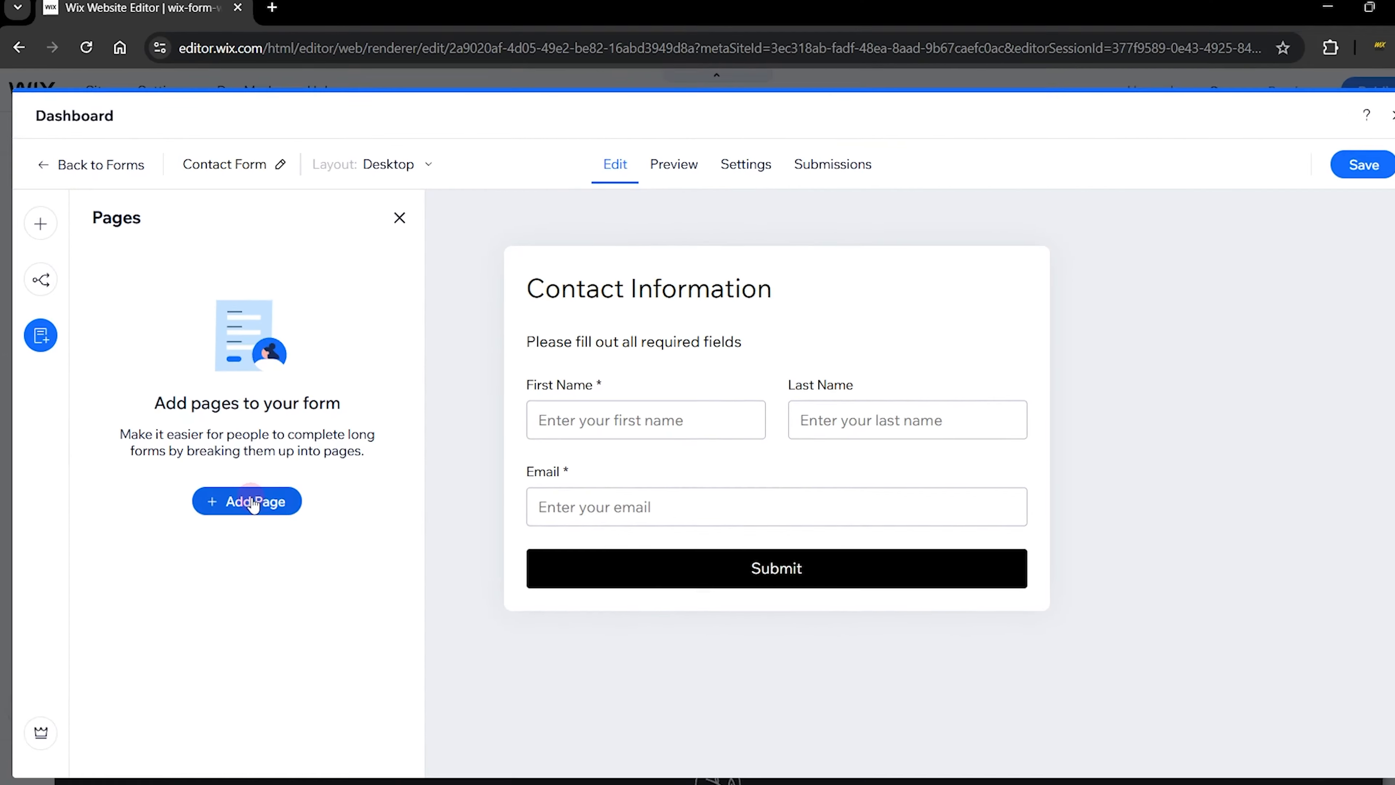
{"action": "left_click", "coordinate": [253, 502]}
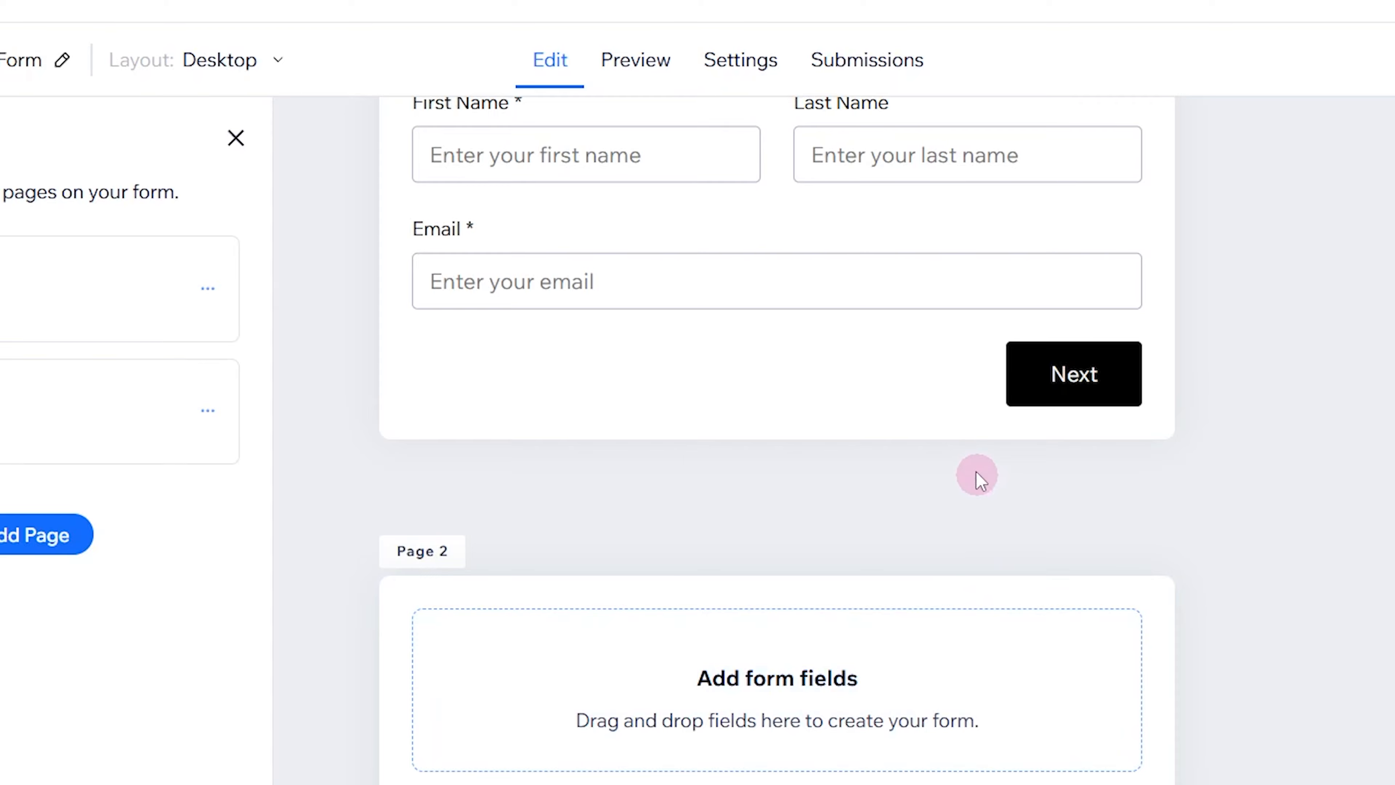
{"action": "scroll", "coordinate": [883, 436], "scroll_direction": "up", "scroll_amount": 5}
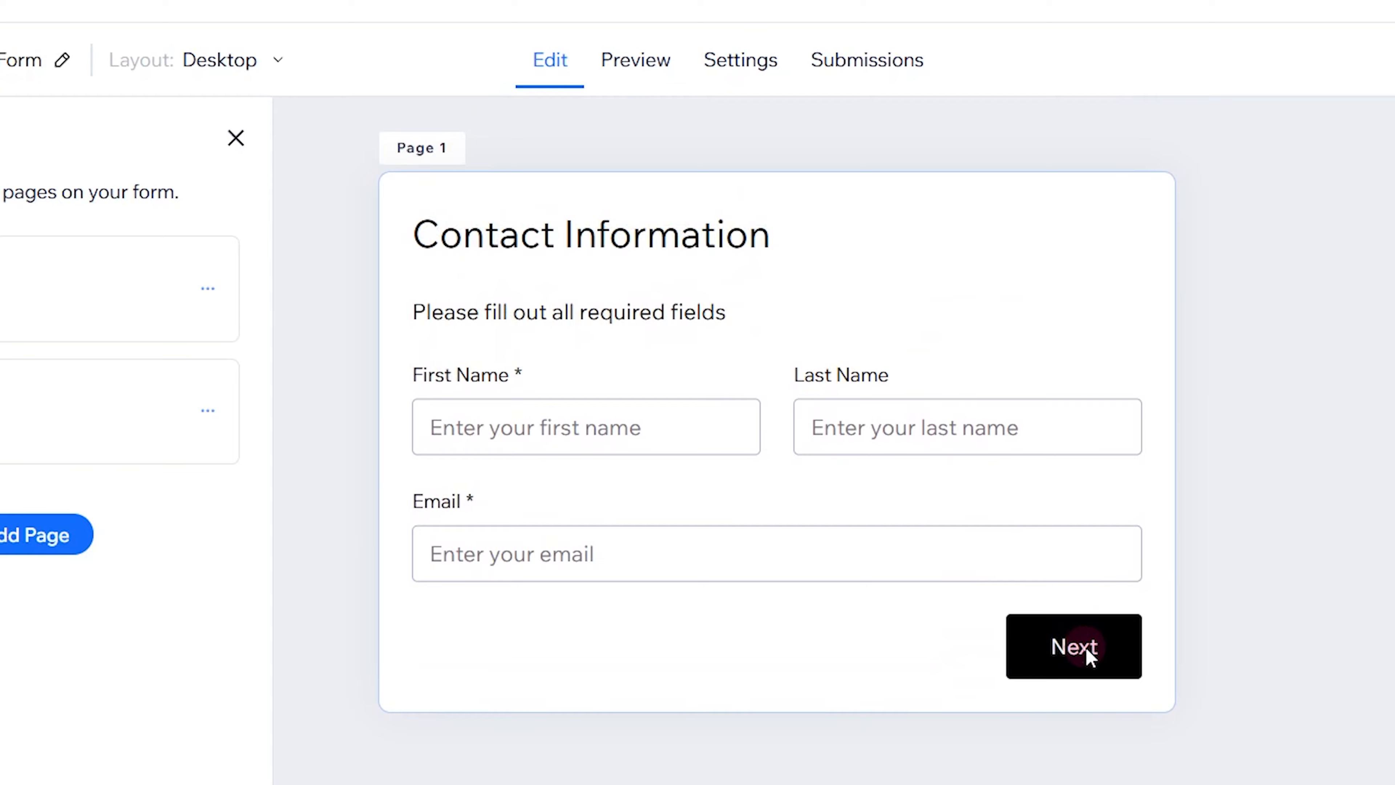
- Rename page 1 of the form as "Contact Information"
{"action": "scroll", "coordinate": [1087, 654], "scroll_direction": "down", "scroll_amount": 5}
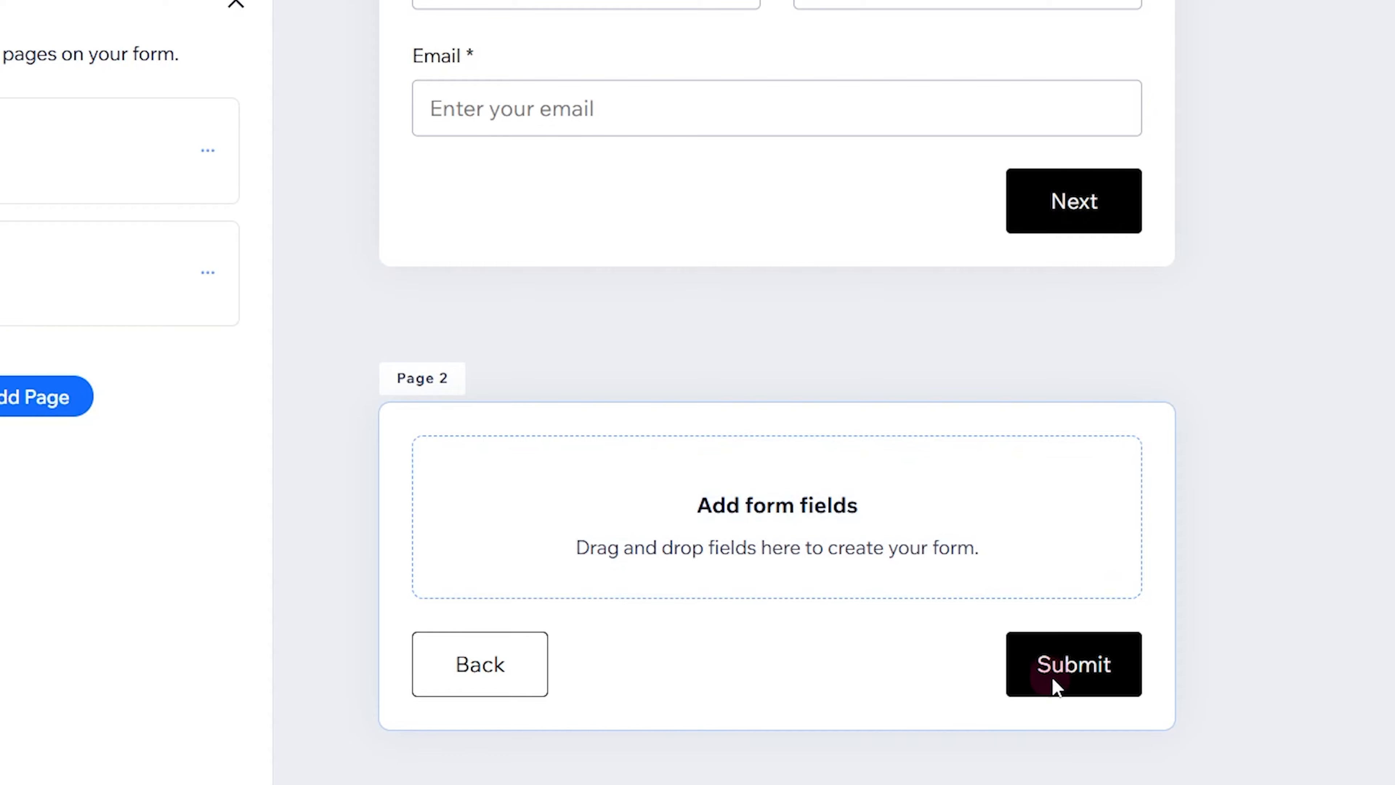
{"action": "left_click", "coordinate": [486, 679]}
{"action": "scroll", "coordinate": [529, 508], "scroll_direction": "up", "scroll_amount": 6}
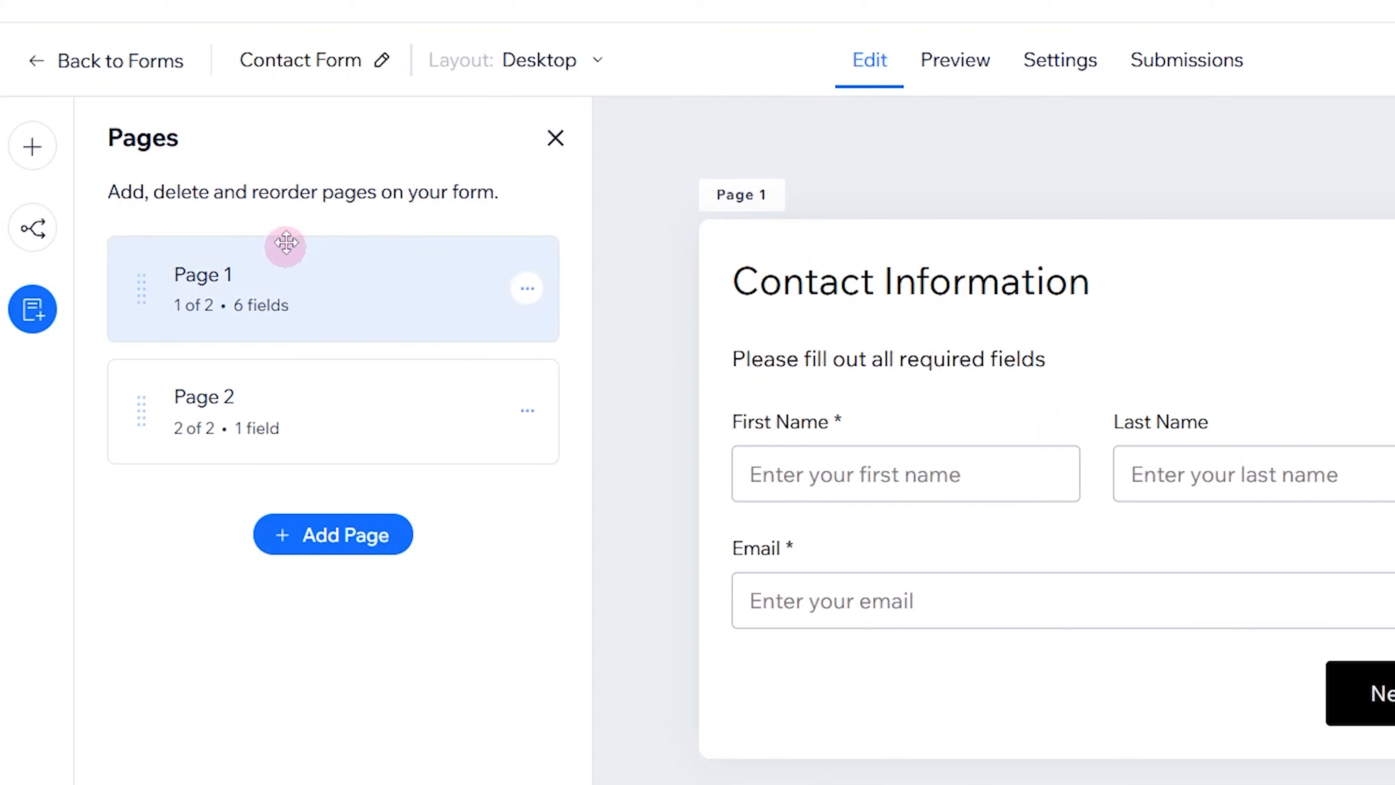
{"action": "left_click", "coordinate": [270, 302]}
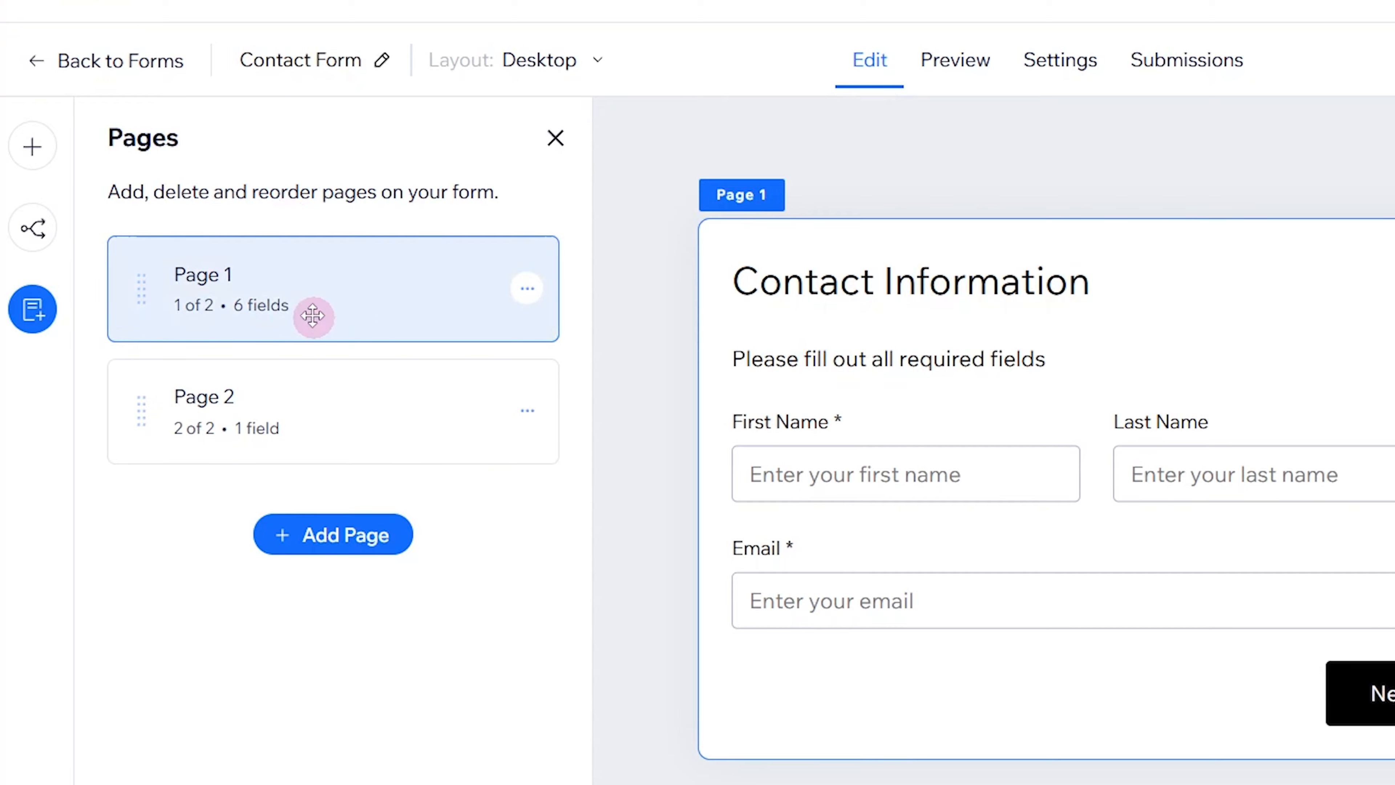
{"action": "left_click", "coordinate": [521, 281]}
{"action": "left_click", "coordinate": [528, 291]}
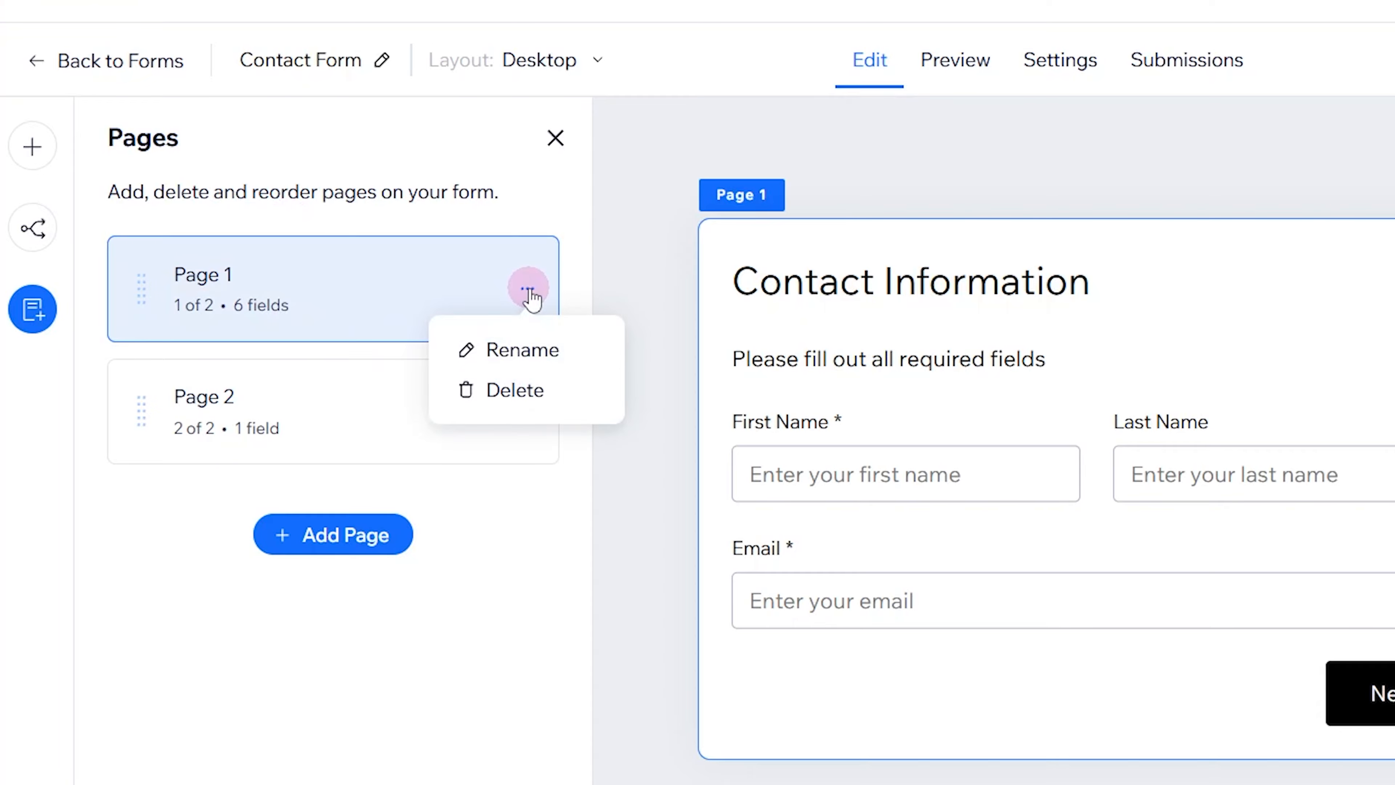
{"action": "left_click", "coordinate": [535, 336]}
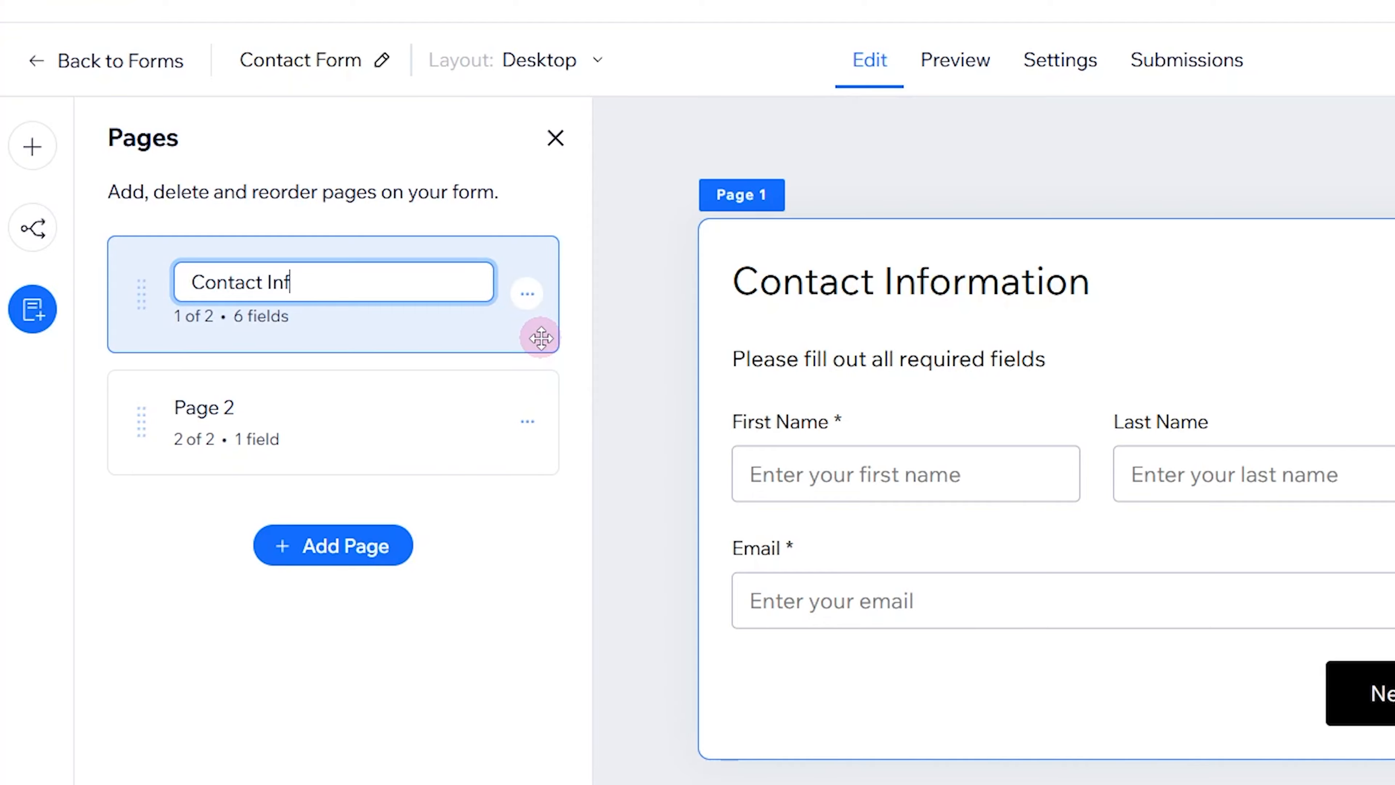
{"action": "type", "text": "Contact Information"}
- Rename page 2 of the form as "Other Details"
{"action": "left_click", "coordinate": [352, 380]}
{"action": "left_click", "coordinate": [529, 426]}
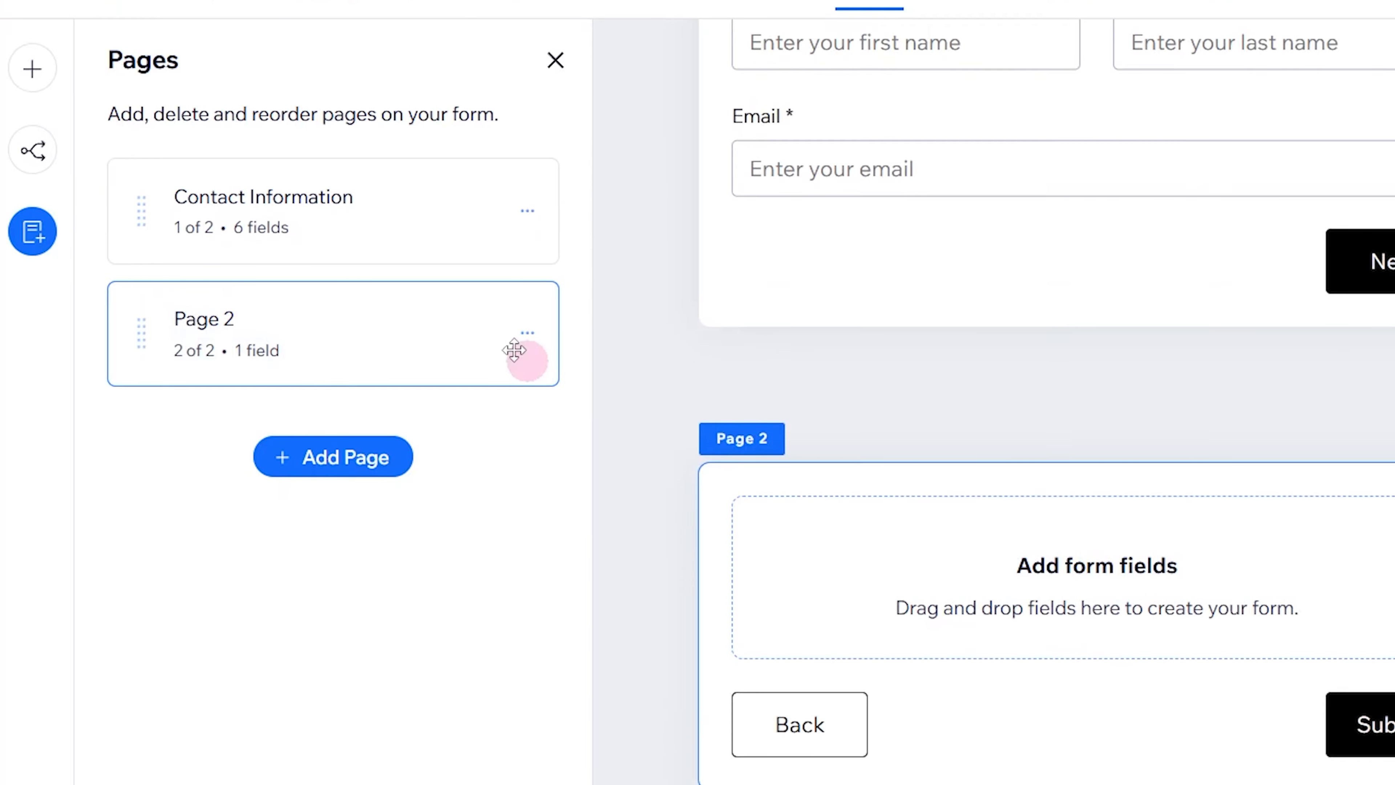
{"action": "left_click", "coordinate": [522, 321]}
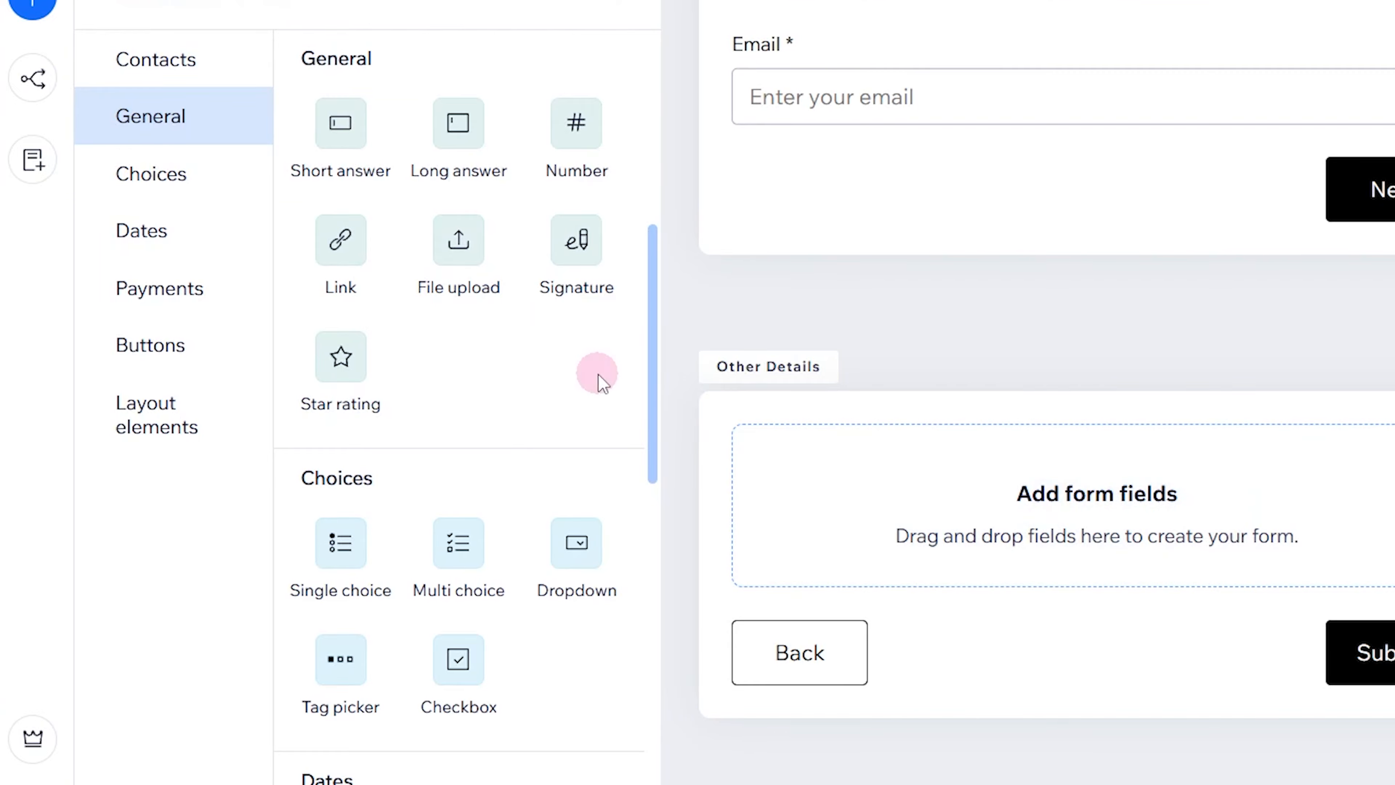
- Add a Single choice field to the empty Other Details page
{"action": "scroll", "coordinate": [597, 377], "scroll_direction": "up", "scroll_amount": 5}
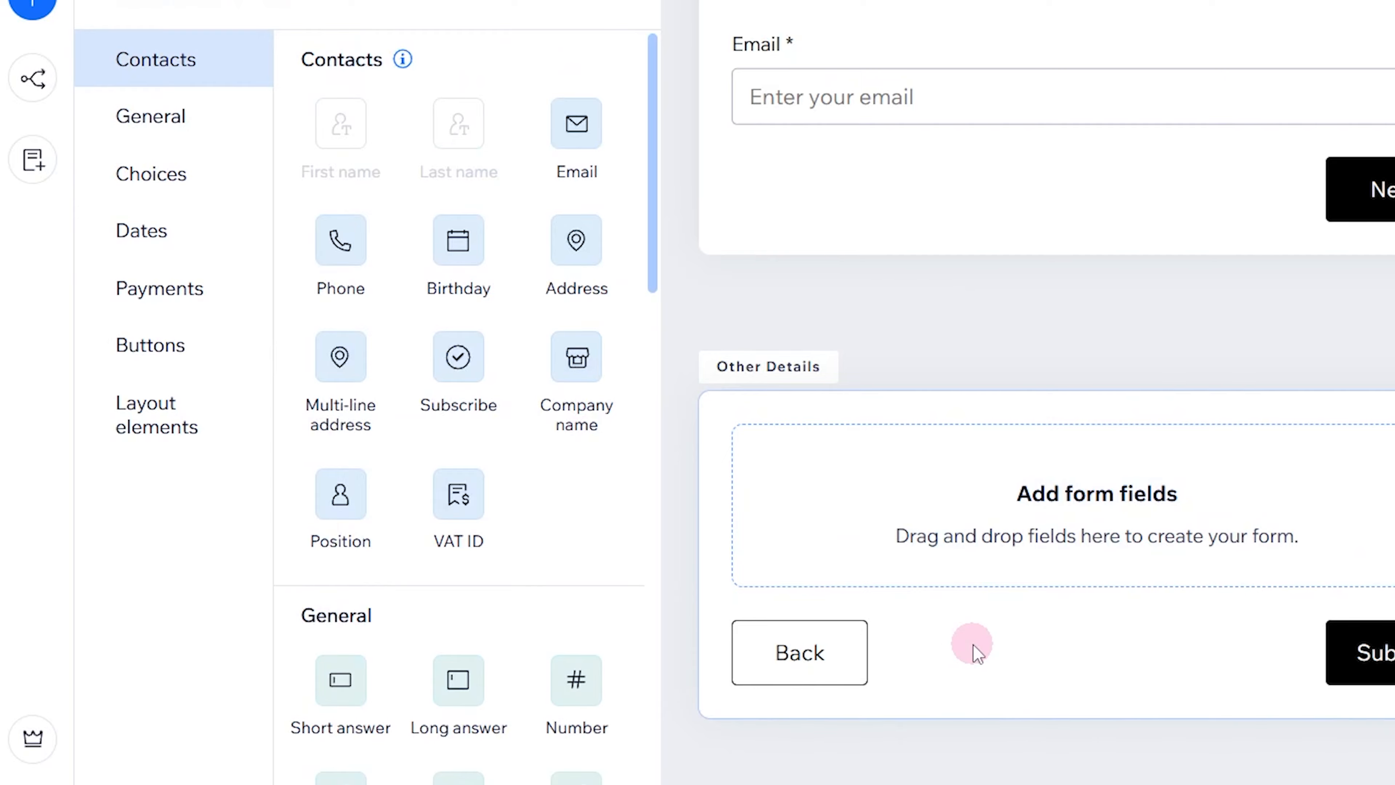
{"action": "scroll", "coordinate": [555, 486], "scroll_direction": "down", "scroll_amount": 1}
{"action": "scroll", "coordinate": [554, 486], "scroll_direction": "down", "scroll_amount": 6}
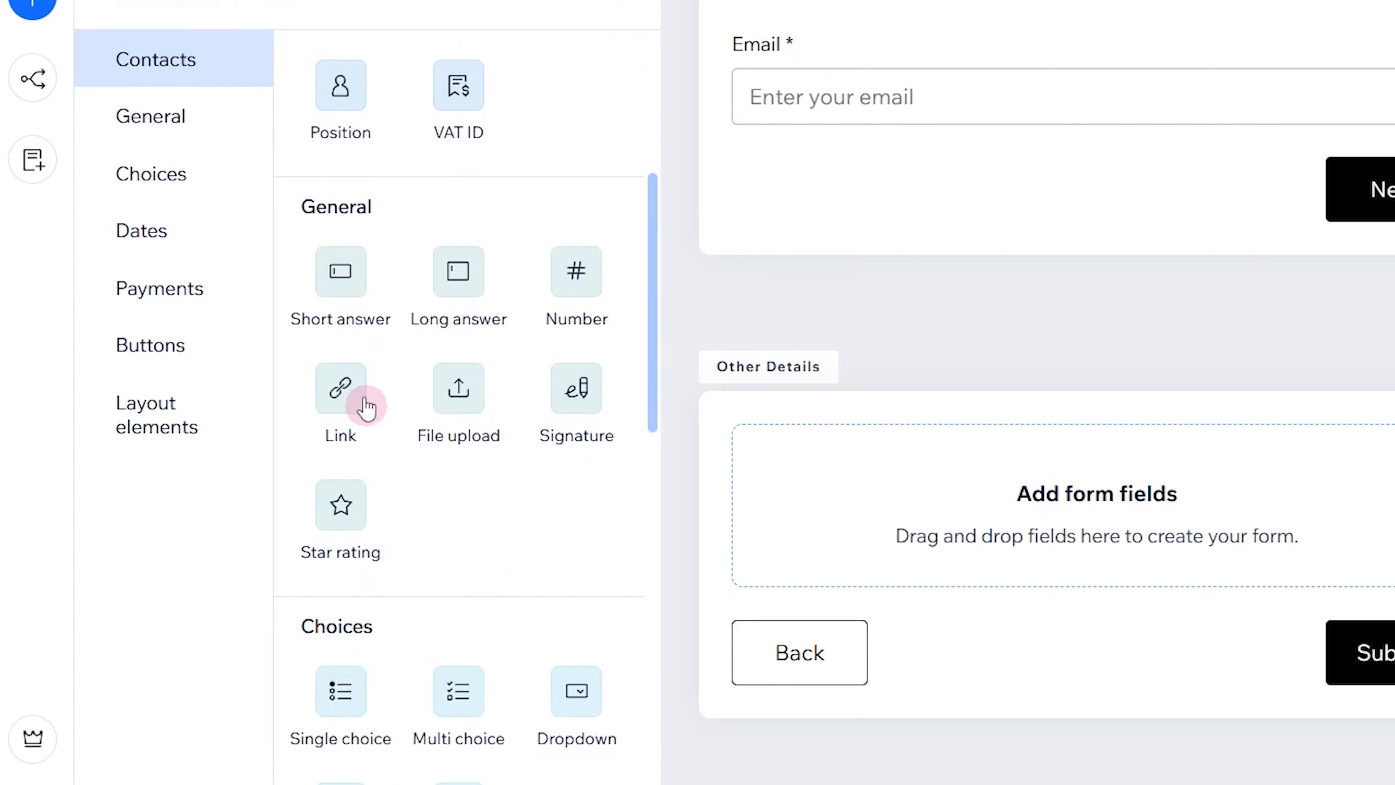
{"action": "scroll", "coordinate": [414, 561], "scroll_direction": "down", "scroll_amount": 5}
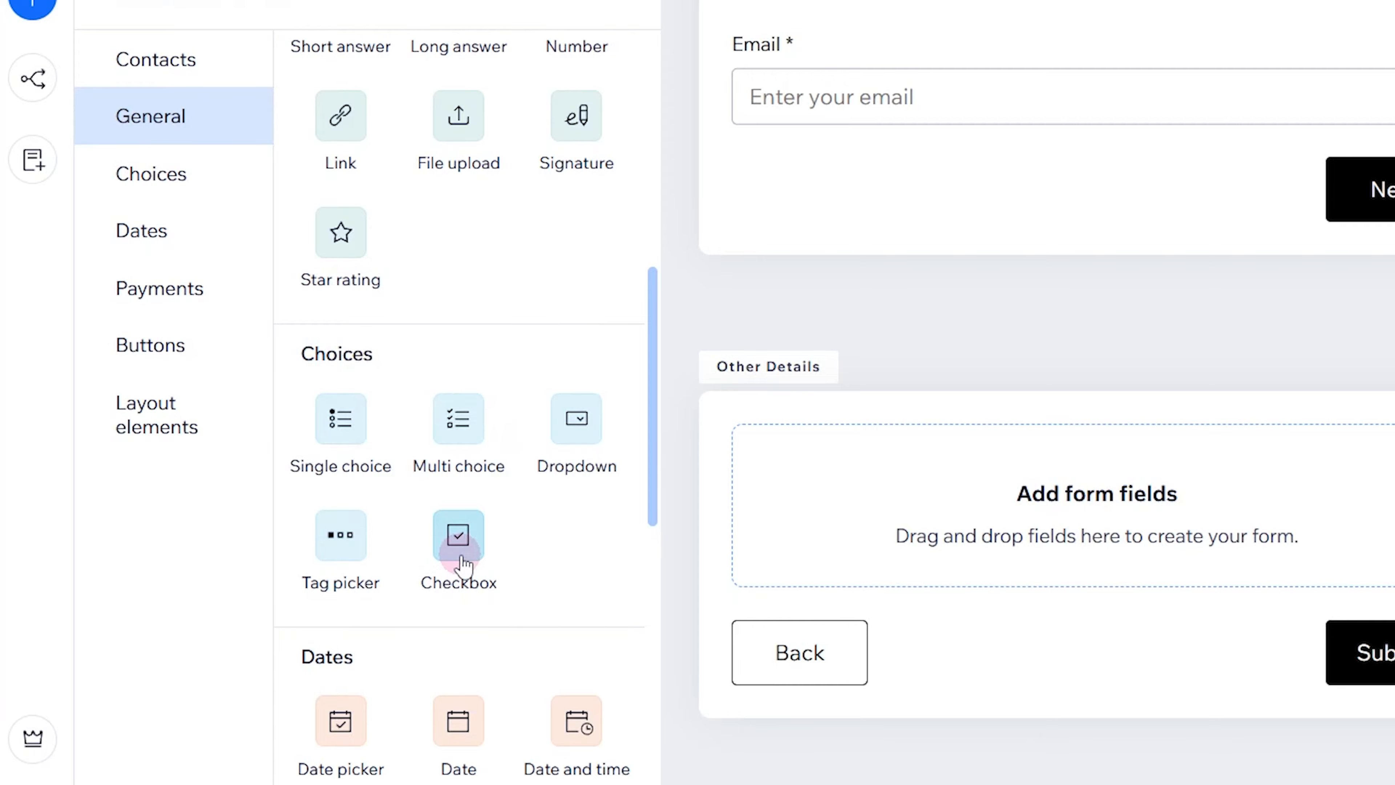
{"action": "left_click_drag", "start_coordinate": [332, 417], "coordinate": [891, 440]}
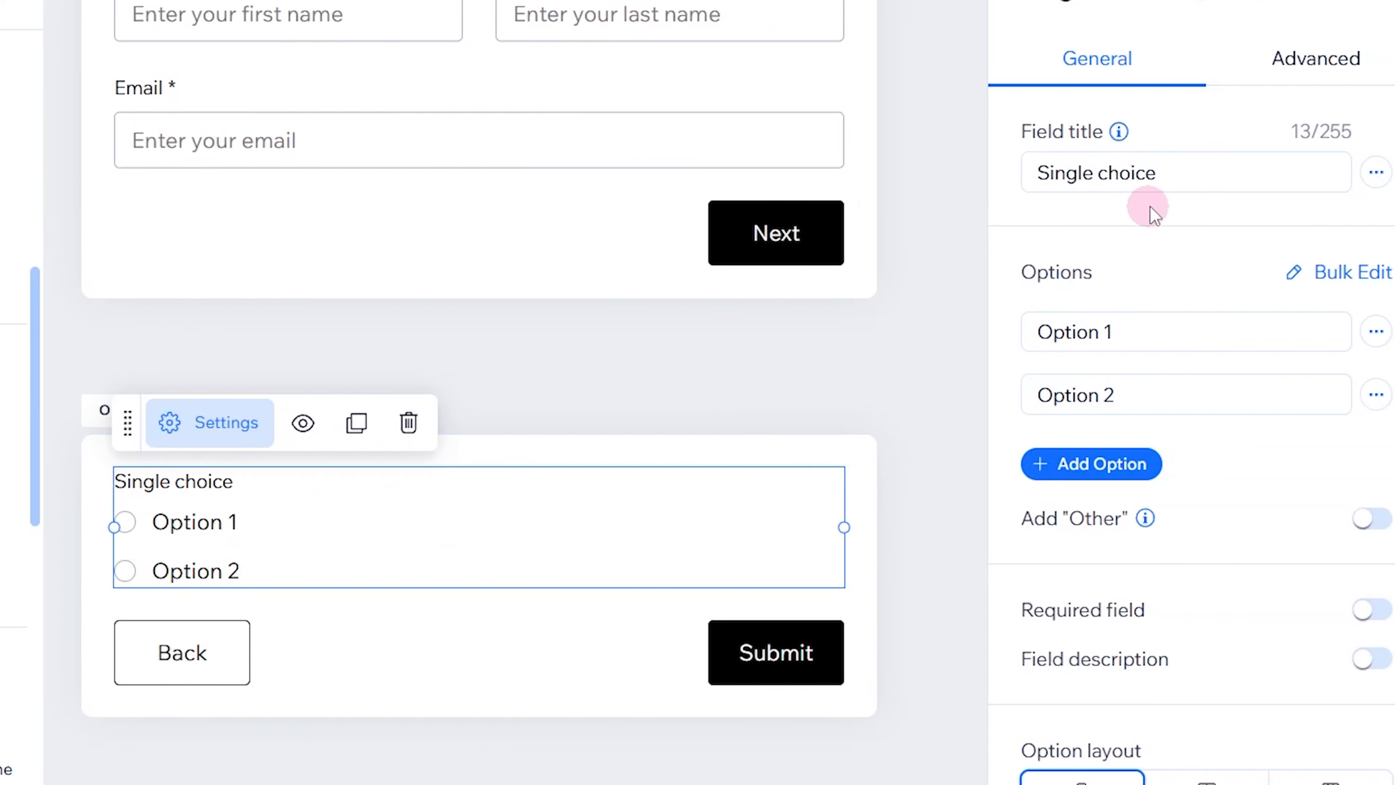
- Set the single choice field's title to "Gender"
{"action": "left_click", "coordinate": [1172, 183]}
{"action": "key", "text": "ctrl+a"}
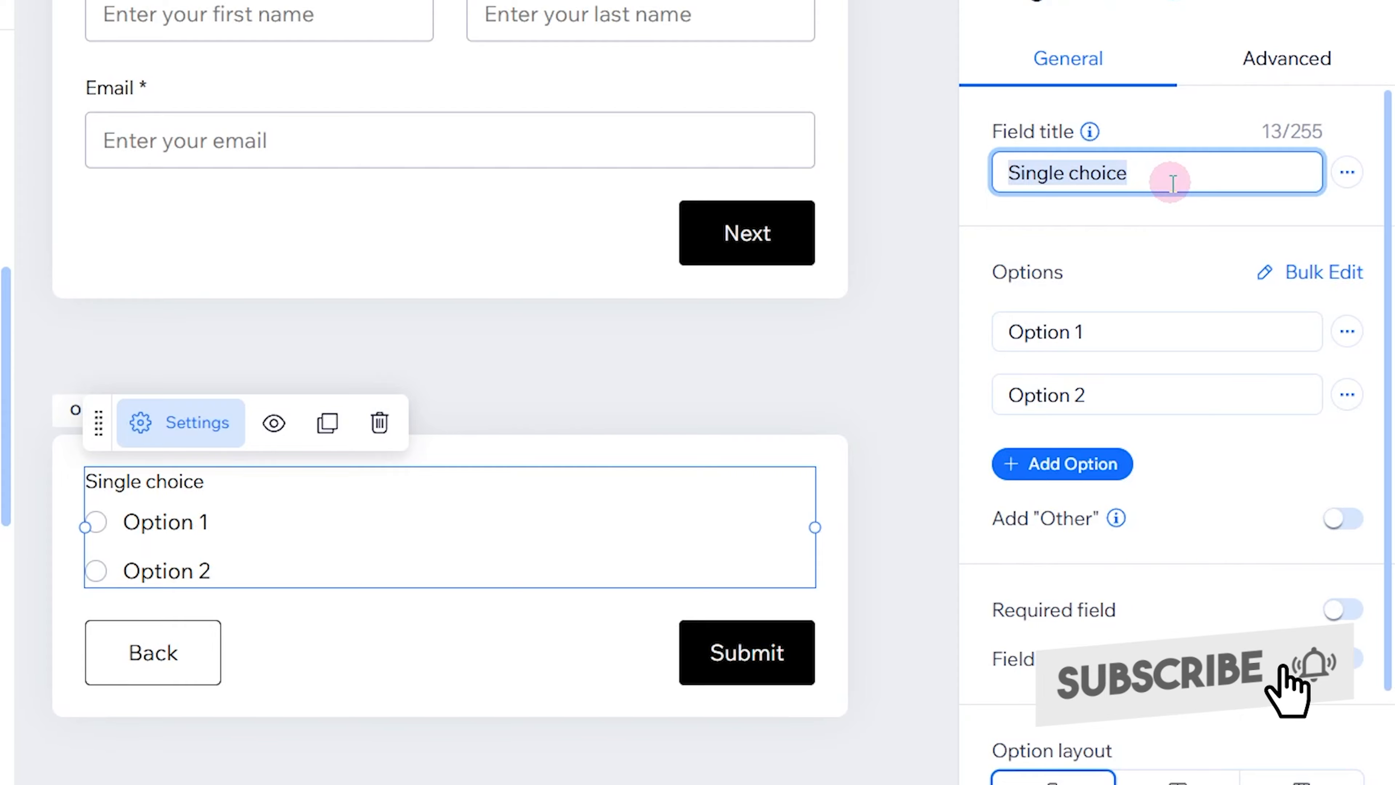
{"action": "type", "text": "Ge"}
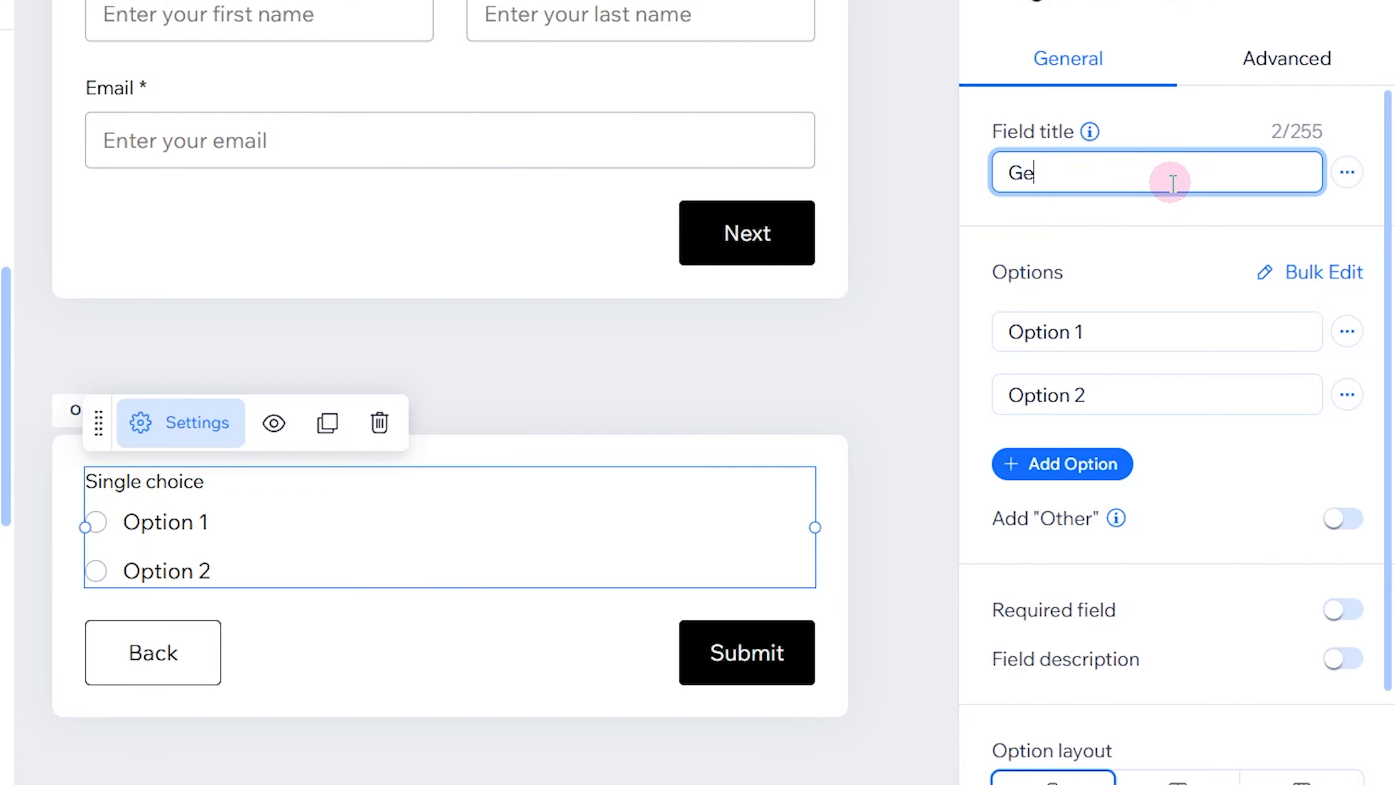
{"action": "type", "text": "nder"}
{"action": "left_click", "coordinate": [1346, 172]}
{"action": "left_click", "coordinate": [1167, 234]}
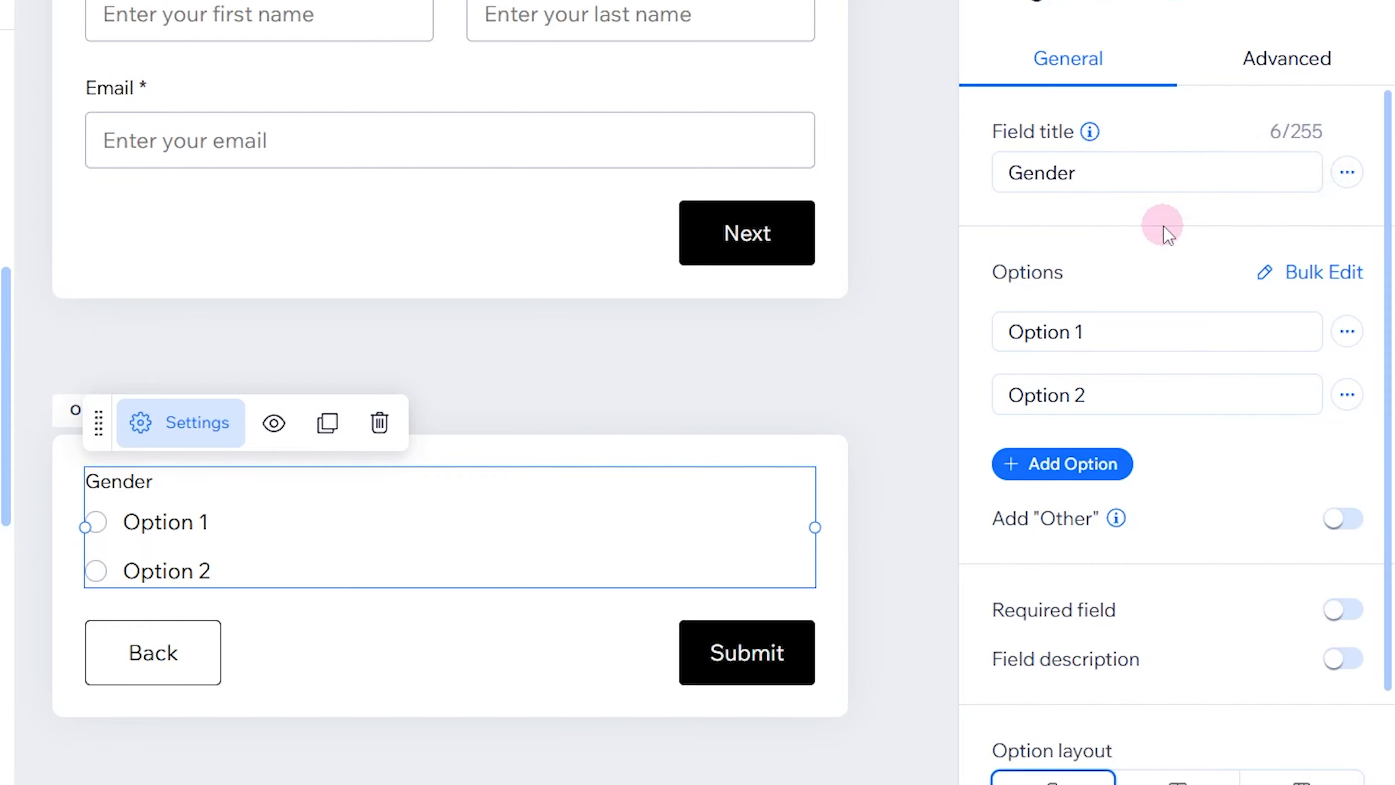
- Rename the Gender field's two options as "Male" and "Female"
{"action": "scroll", "coordinate": [1164, 230], "scroll_direction": "down", "scroll_amount": 3}
{"action": "left_click", "coordinate": [1124, 210]}
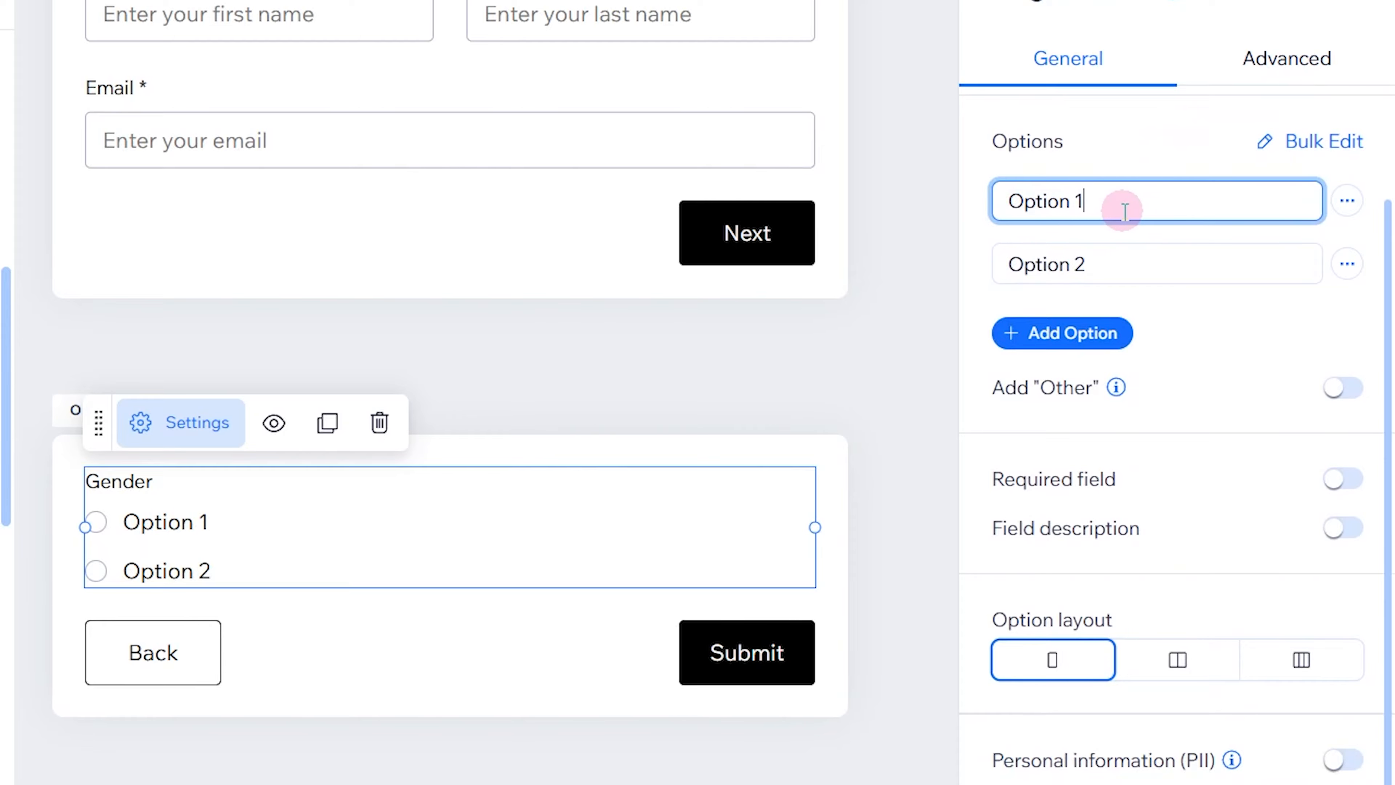
{"action": "type", "text": "Male"}
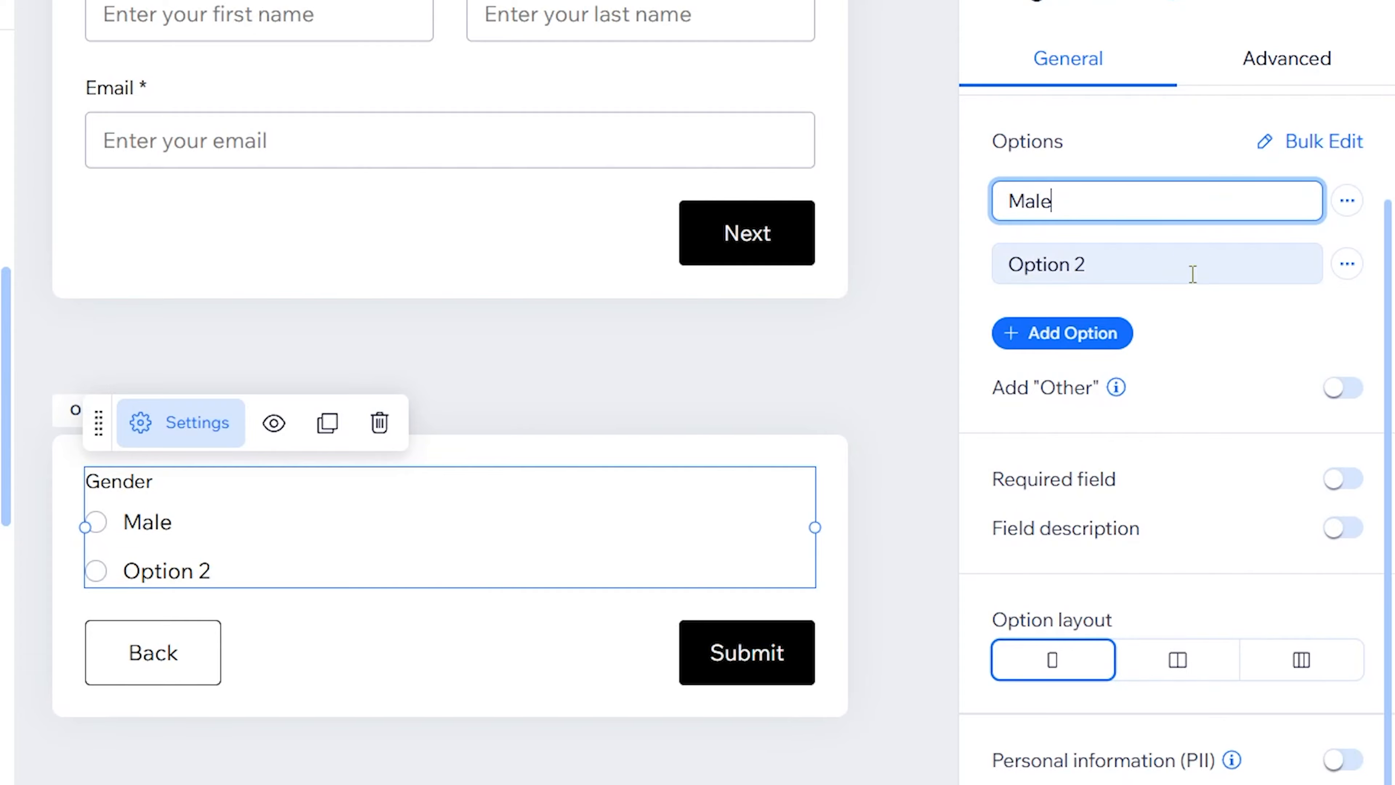
{"action": "left_click", "coordinate": [1192, 272]}
{"action": "type", "text": "Female"}
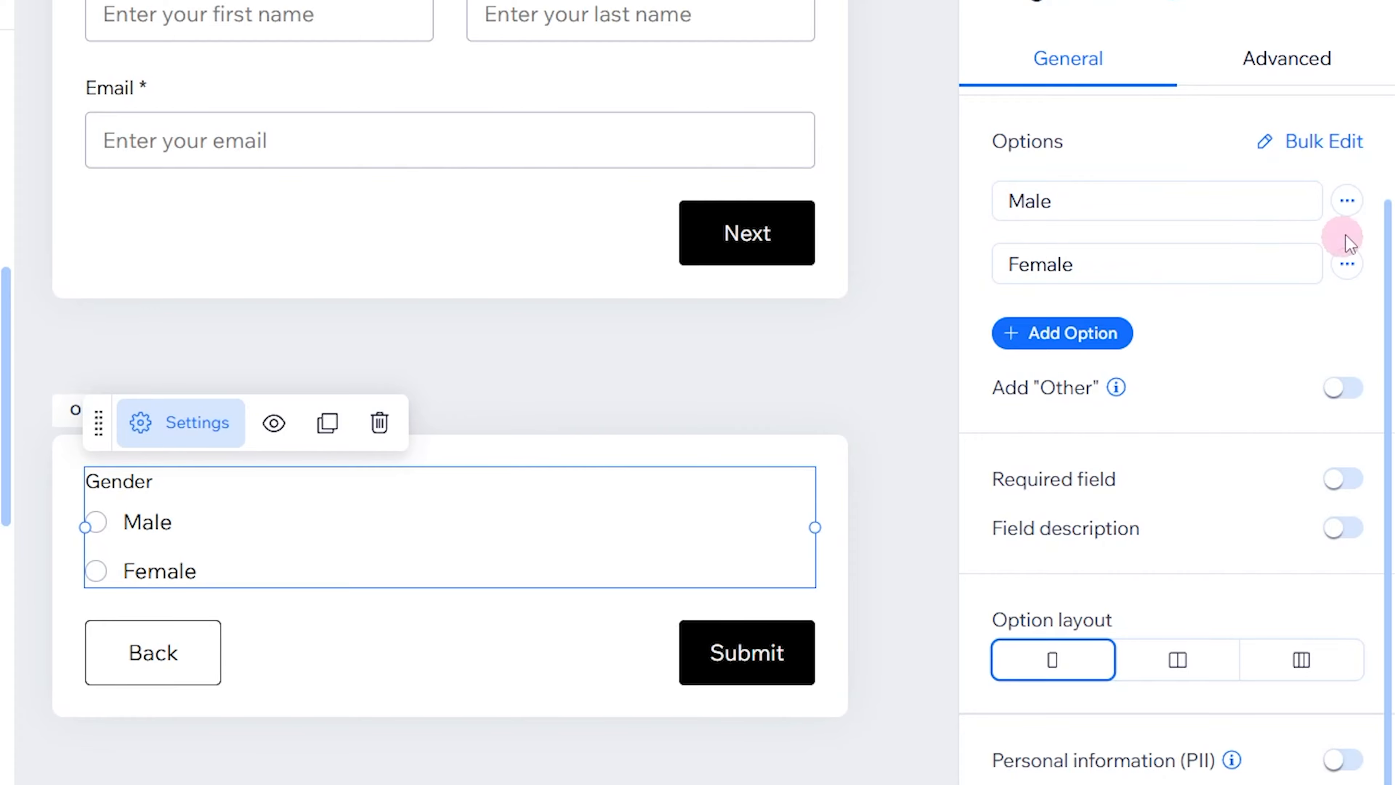
- Set the Male option as the Gender field's default choice
{"action": "left_click", "coordinate": [1347, 200]}
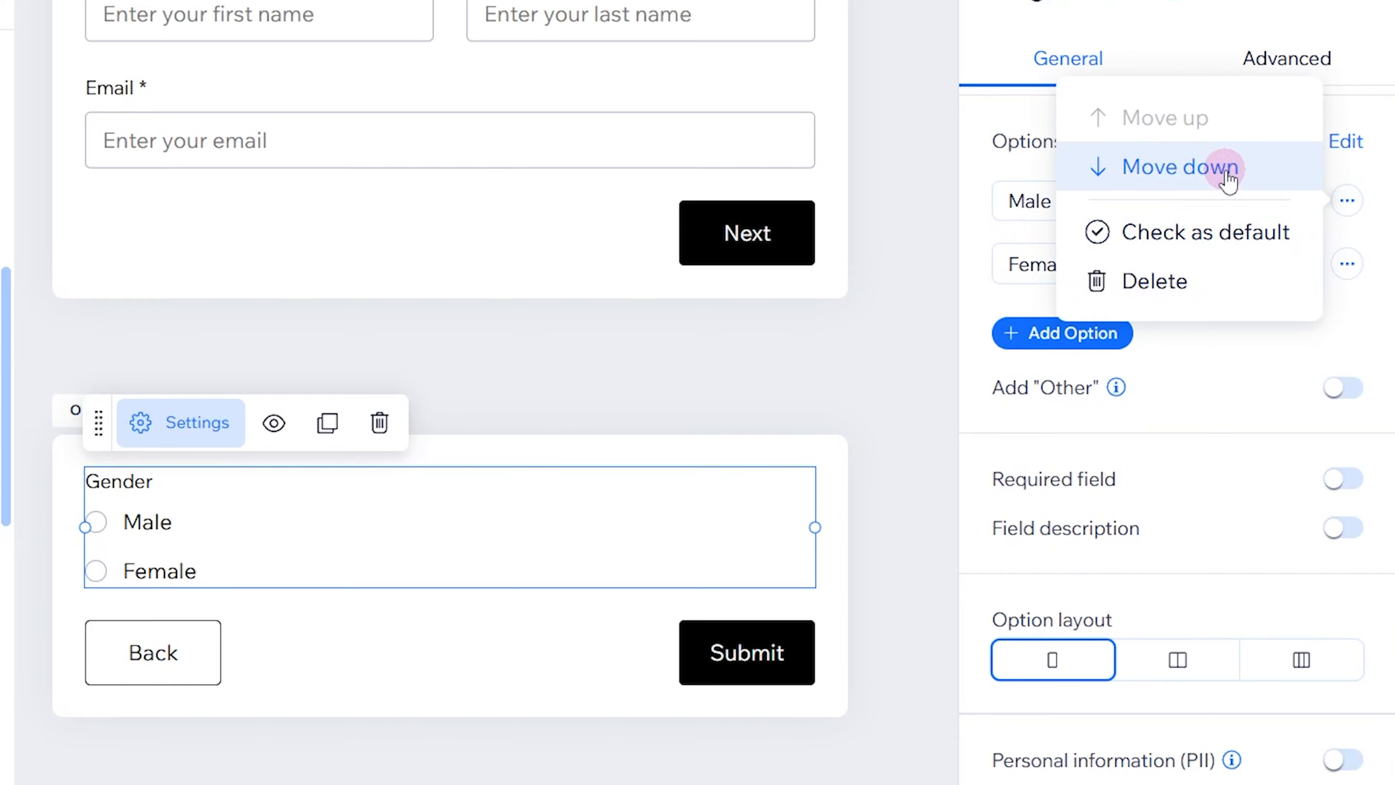
{"action": "left_click", "coordinate": [1148, 174]}
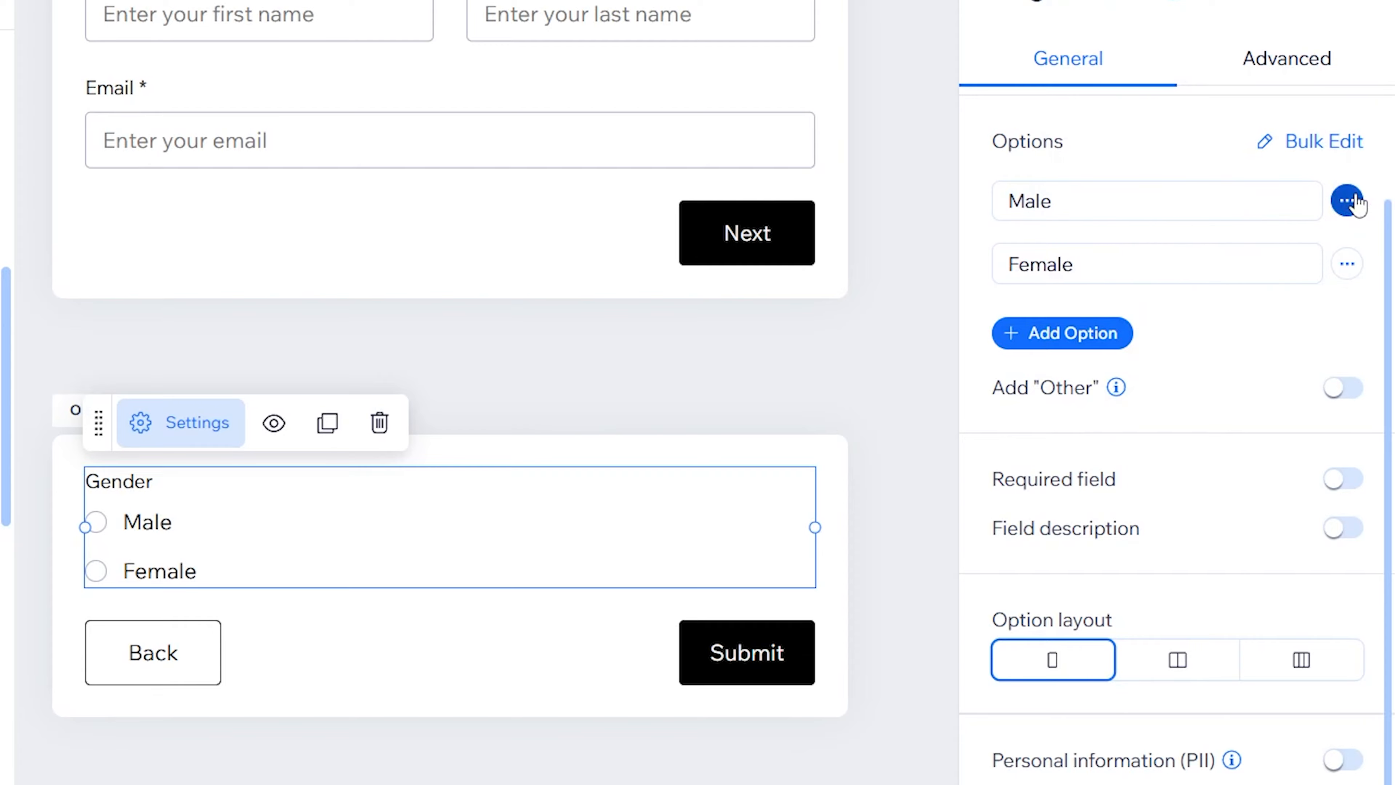
{"action": "left_click", "coordinate": [1350, 202]}
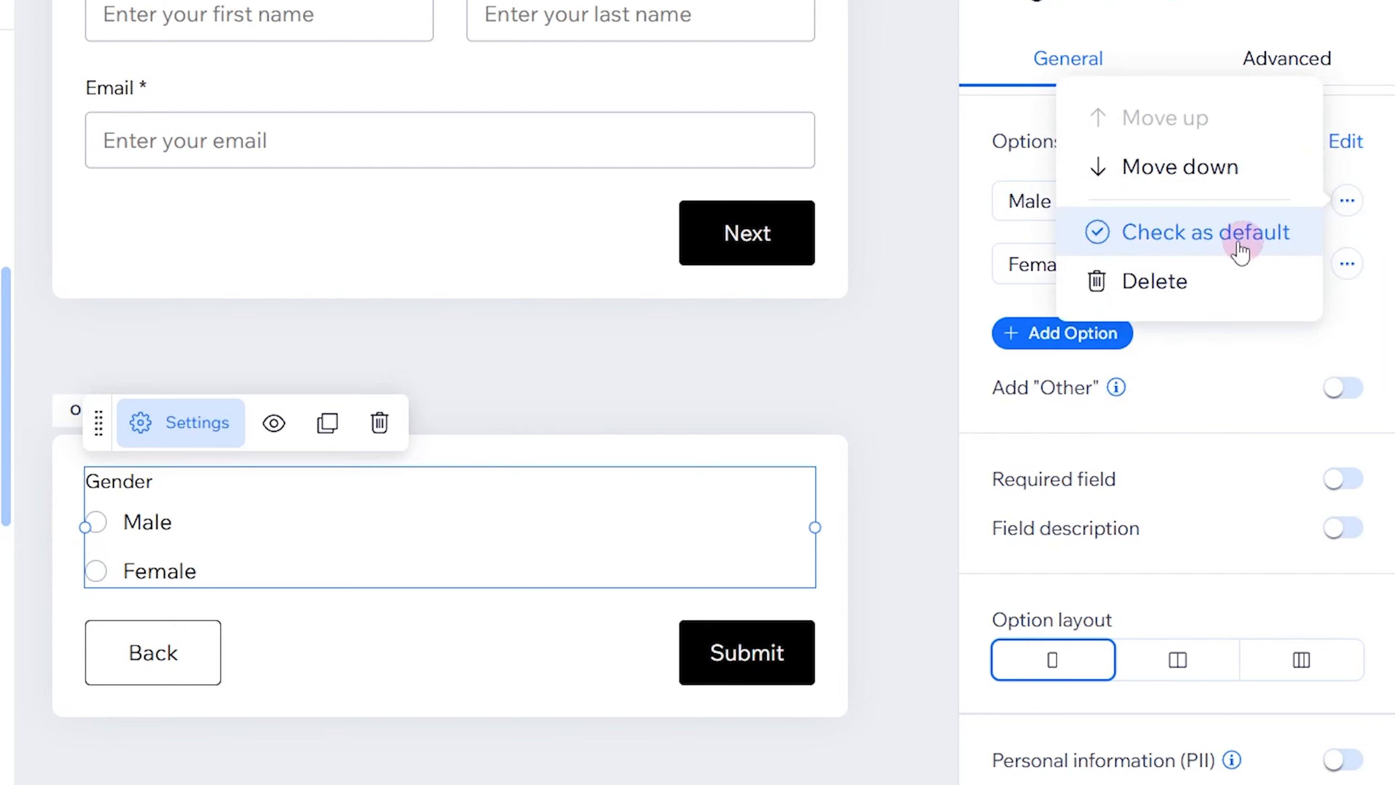
{"action": "left_click", "coordinate": [1233, 231]}
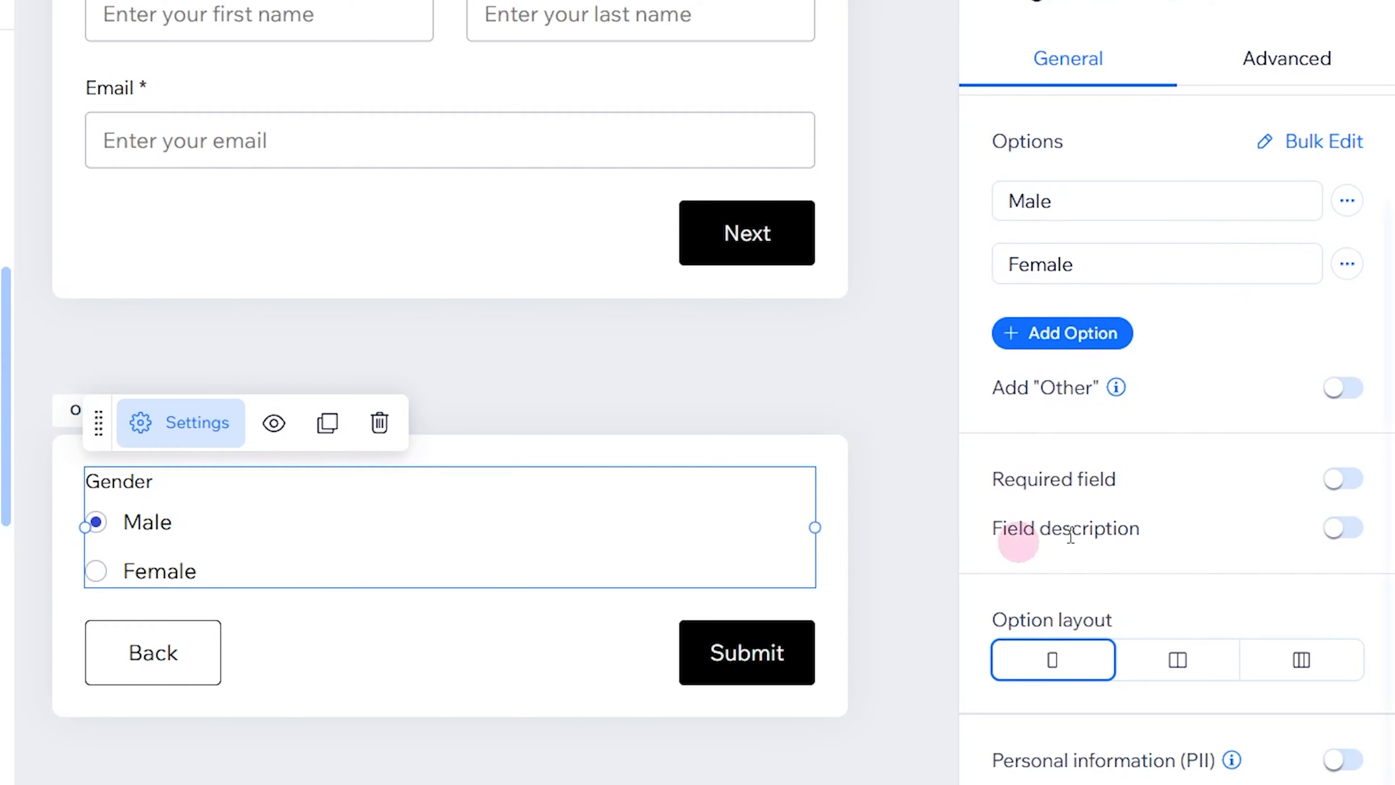
- Uncheck the Male option as the default choice and close its reopened options
{"action": "left_click", "coordinate": [1346, 200]}
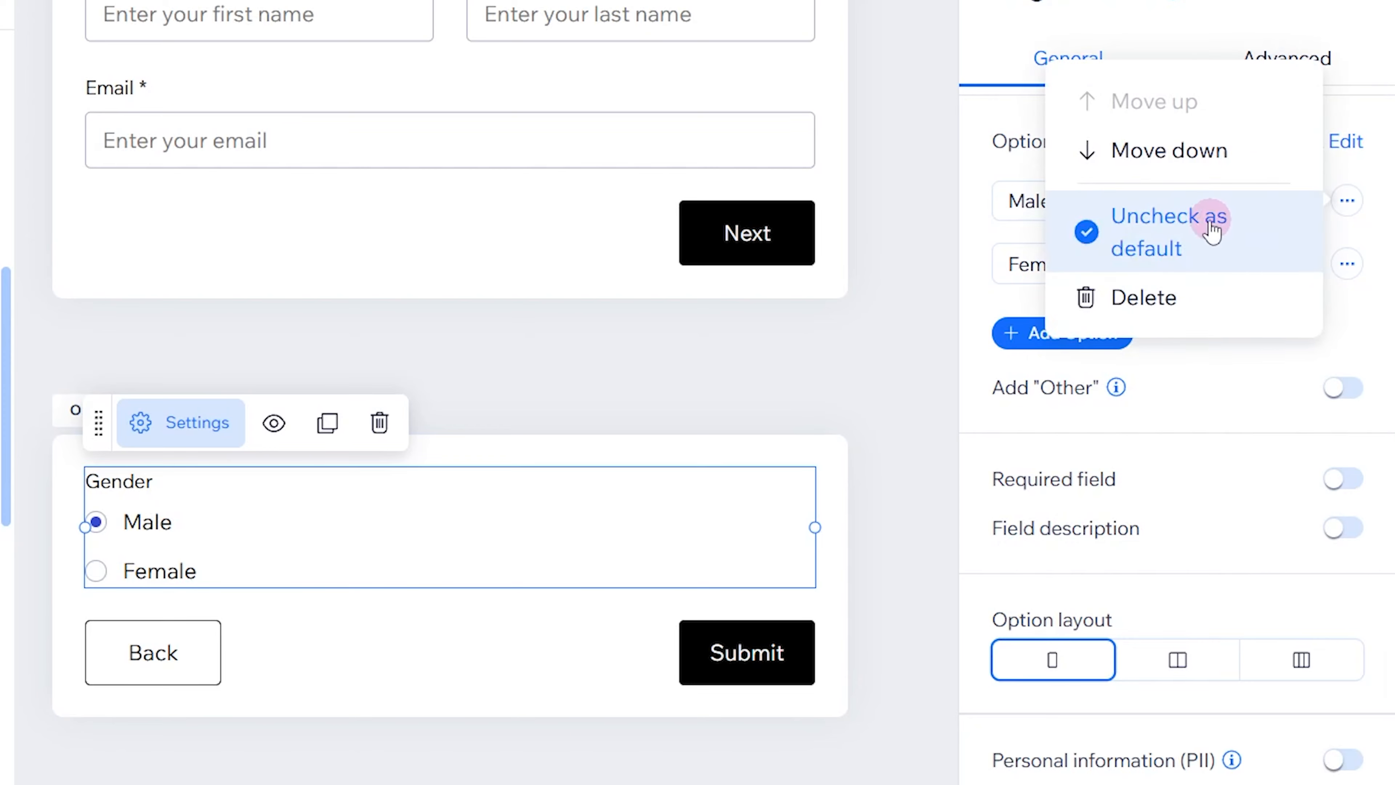
{"action": "left_click", "coordinate": [1181, 228]}
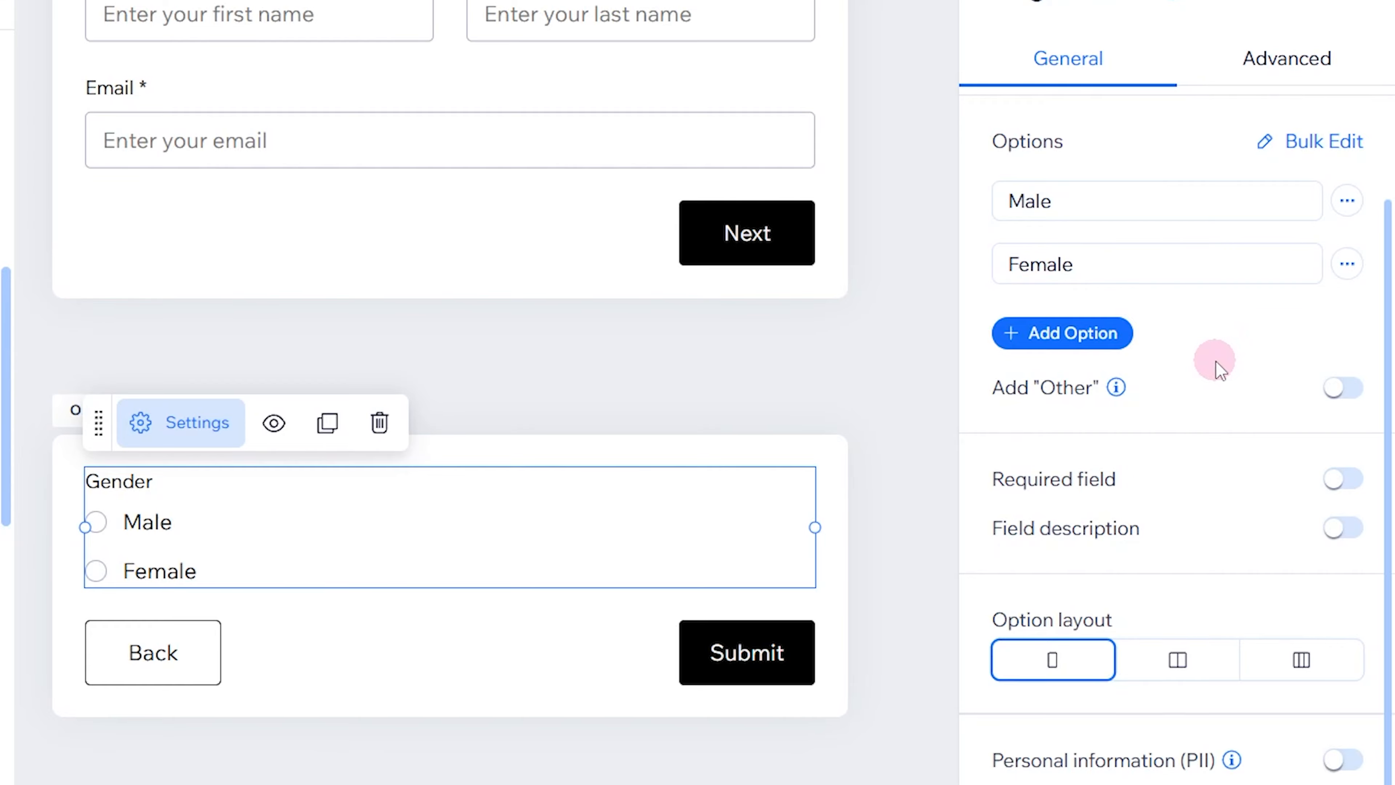
{"action": "left_click", "coordinate": [1347, 201]}
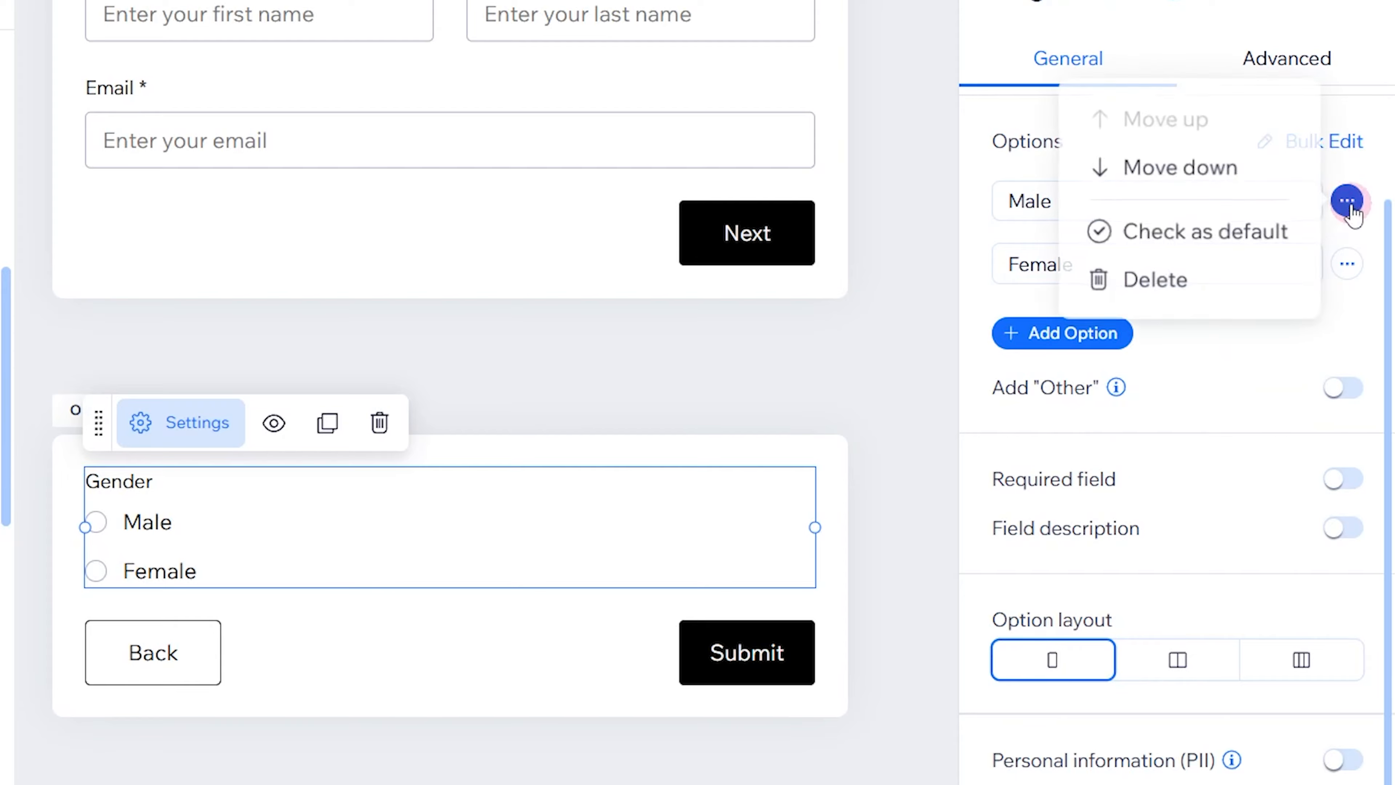
{"action": "left_click", "coordinate": [1198, 369]}
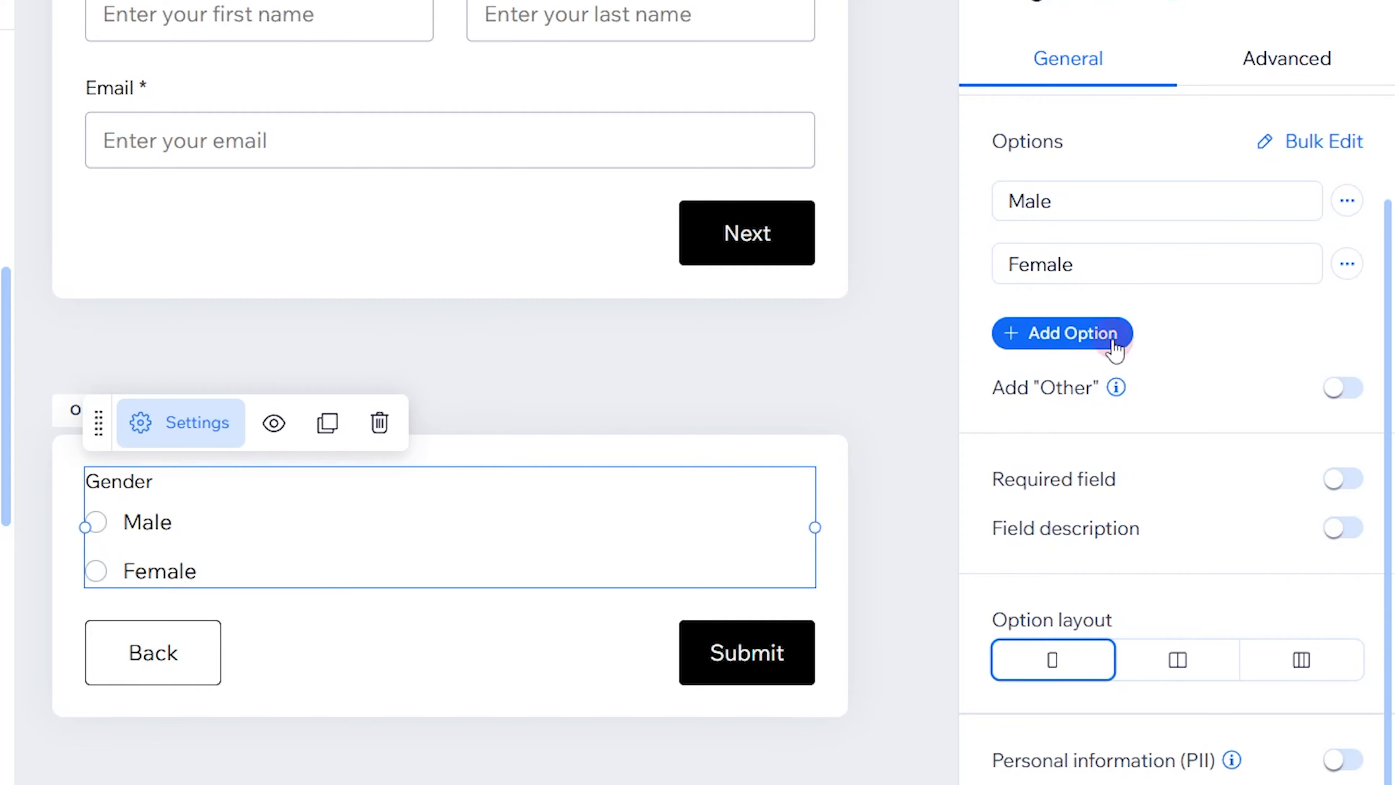
- Add a third option to the Gender field and delete it again
{"action": "left_click", "coordinate": [1029, 343]}
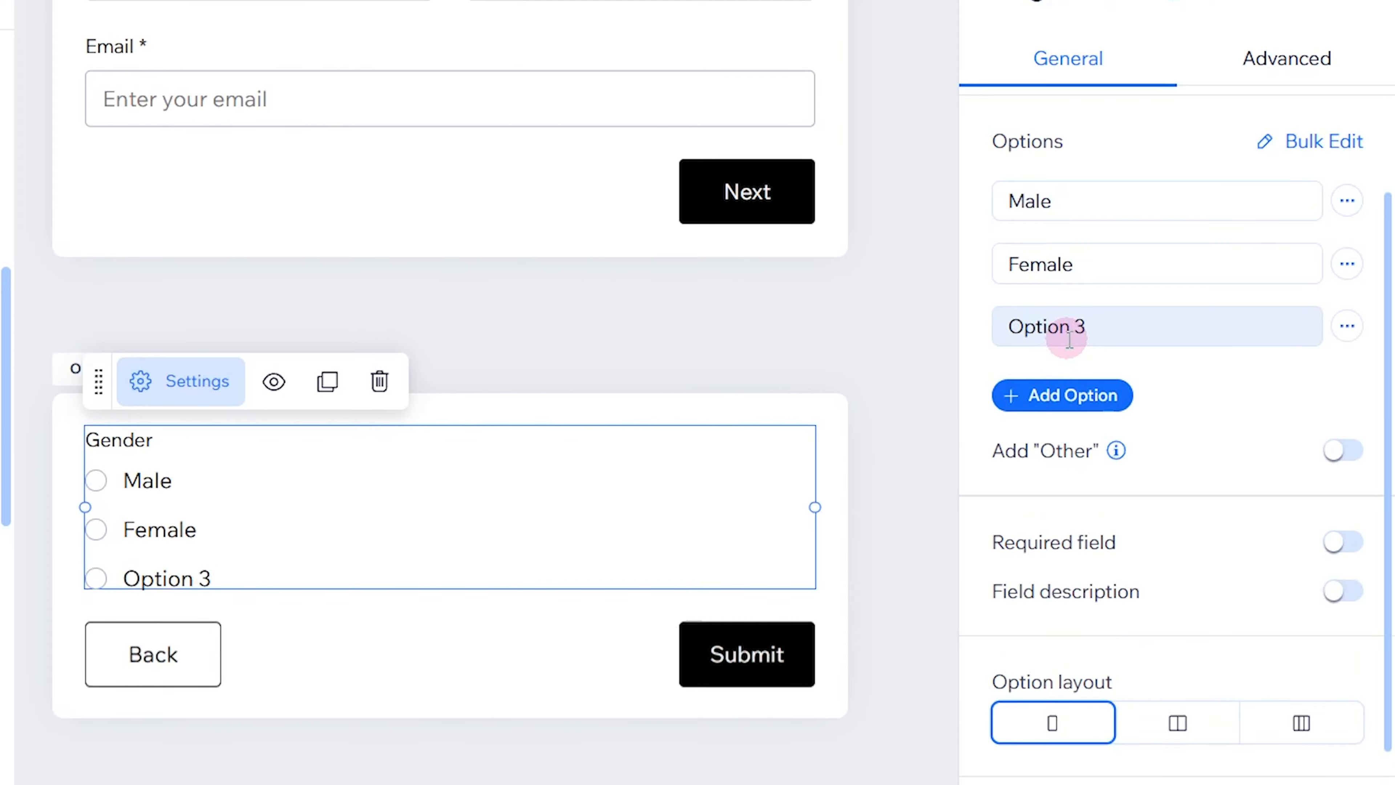
{"action": "left_click", "coordinate": [1346, 325]}
{"action": "left_click", "coordinate": [1184, 413]}
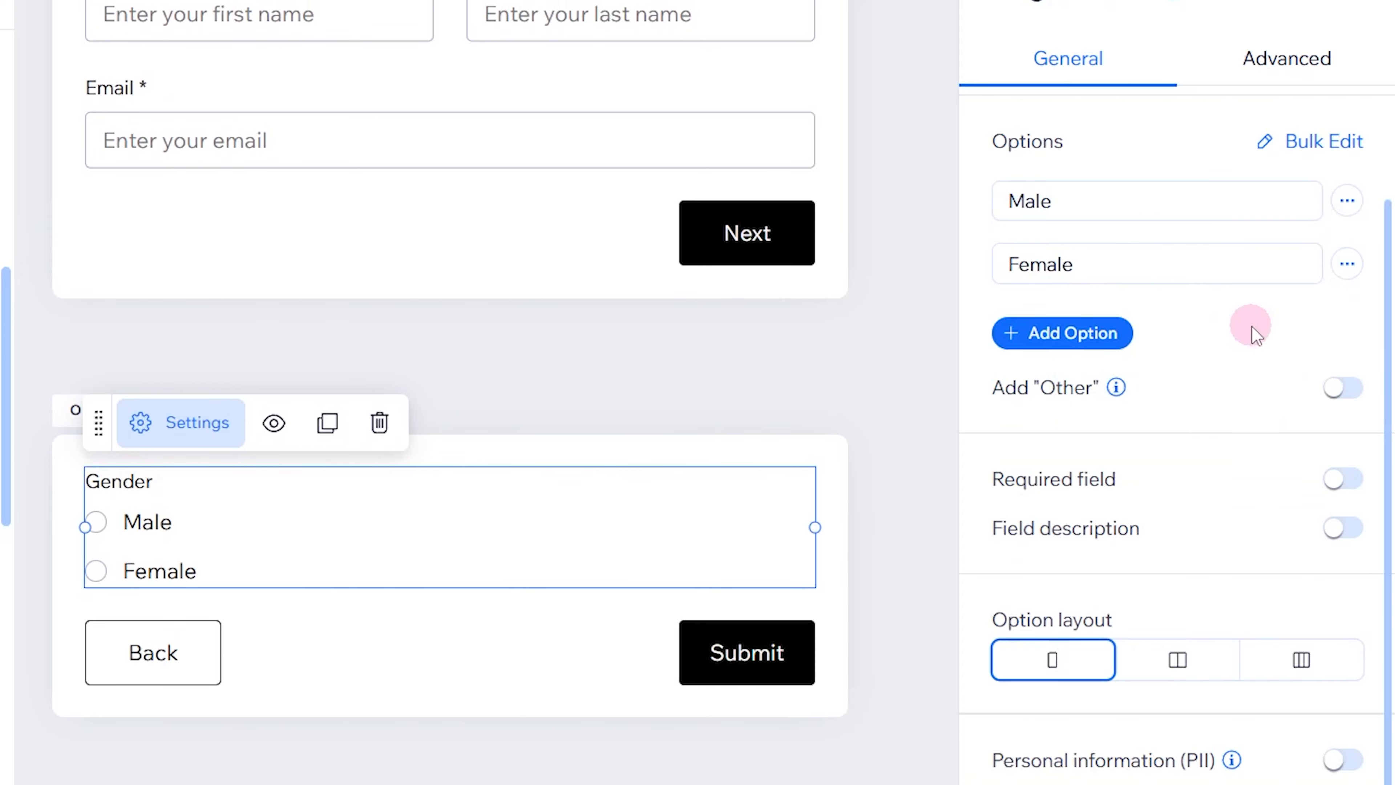
- Try adding "Other" in the bulk option editor, remove that line, and save the list
{"action": "left_click", "coordinate": [1330, 137]}
{"action": "left_click", "coordinate": [279, 224]}
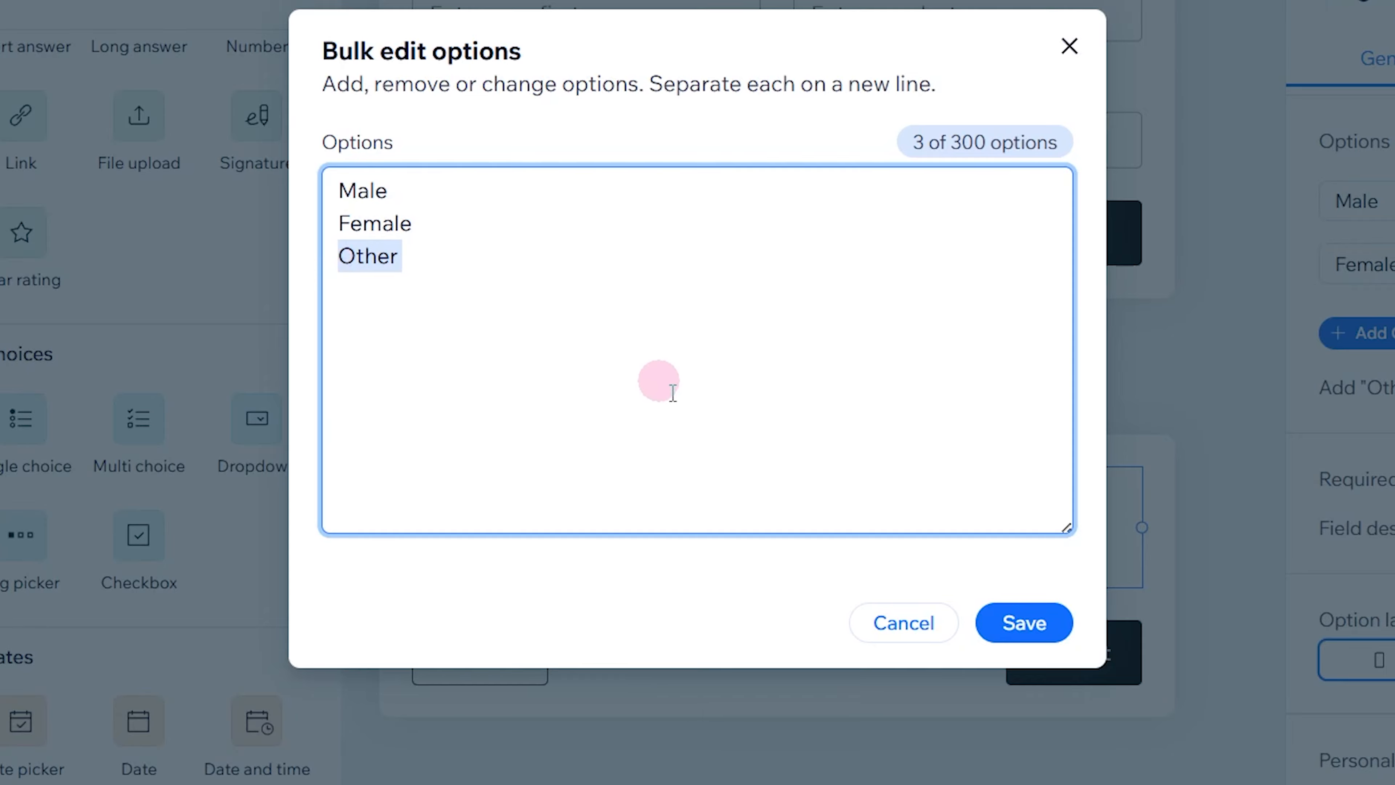
{"action": "key", "text": "BackSpace"}
{"action": "left_click", "coordinate": [1050, 631]}
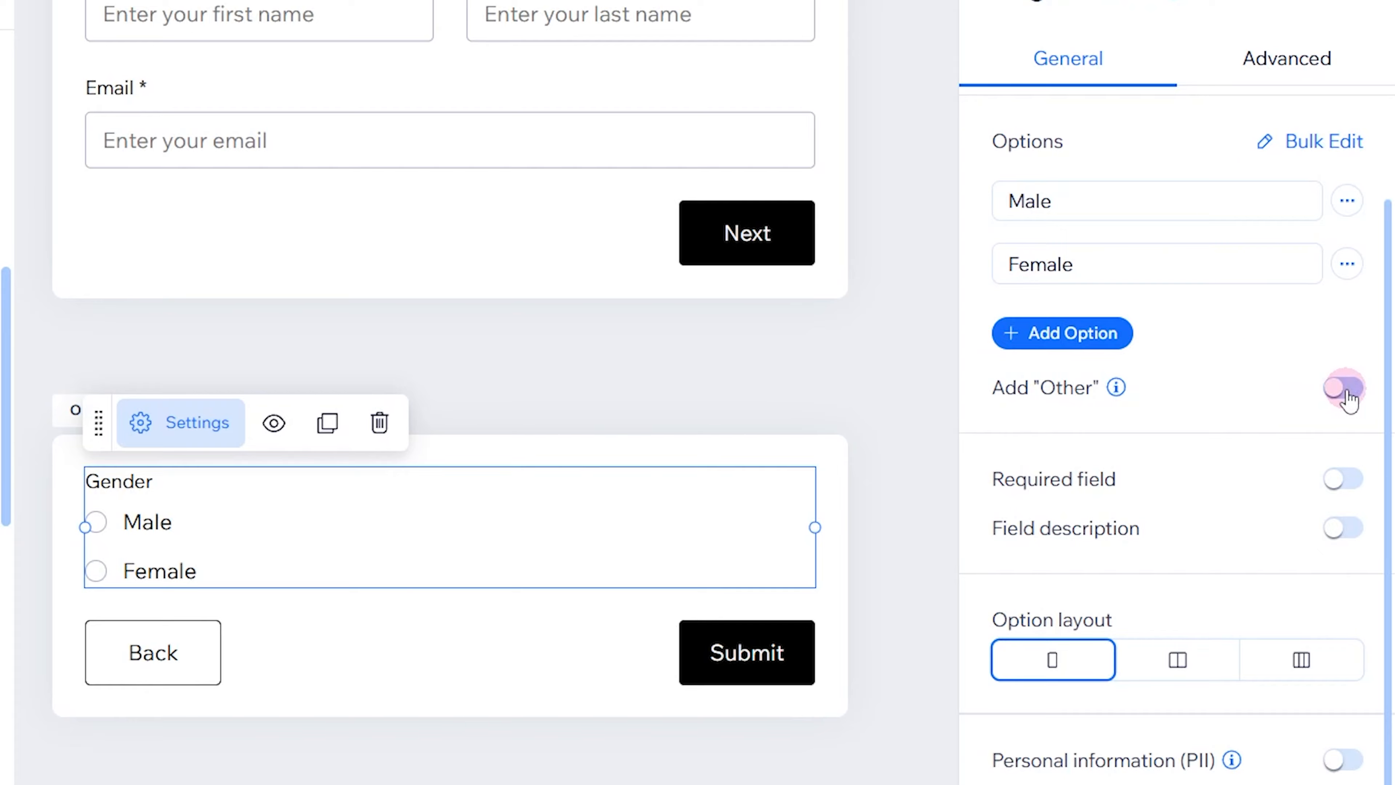
- Enable the "Other" option for the Gender field and make the field required
{"action": "left_click", "coordinate": [1343, 387]}
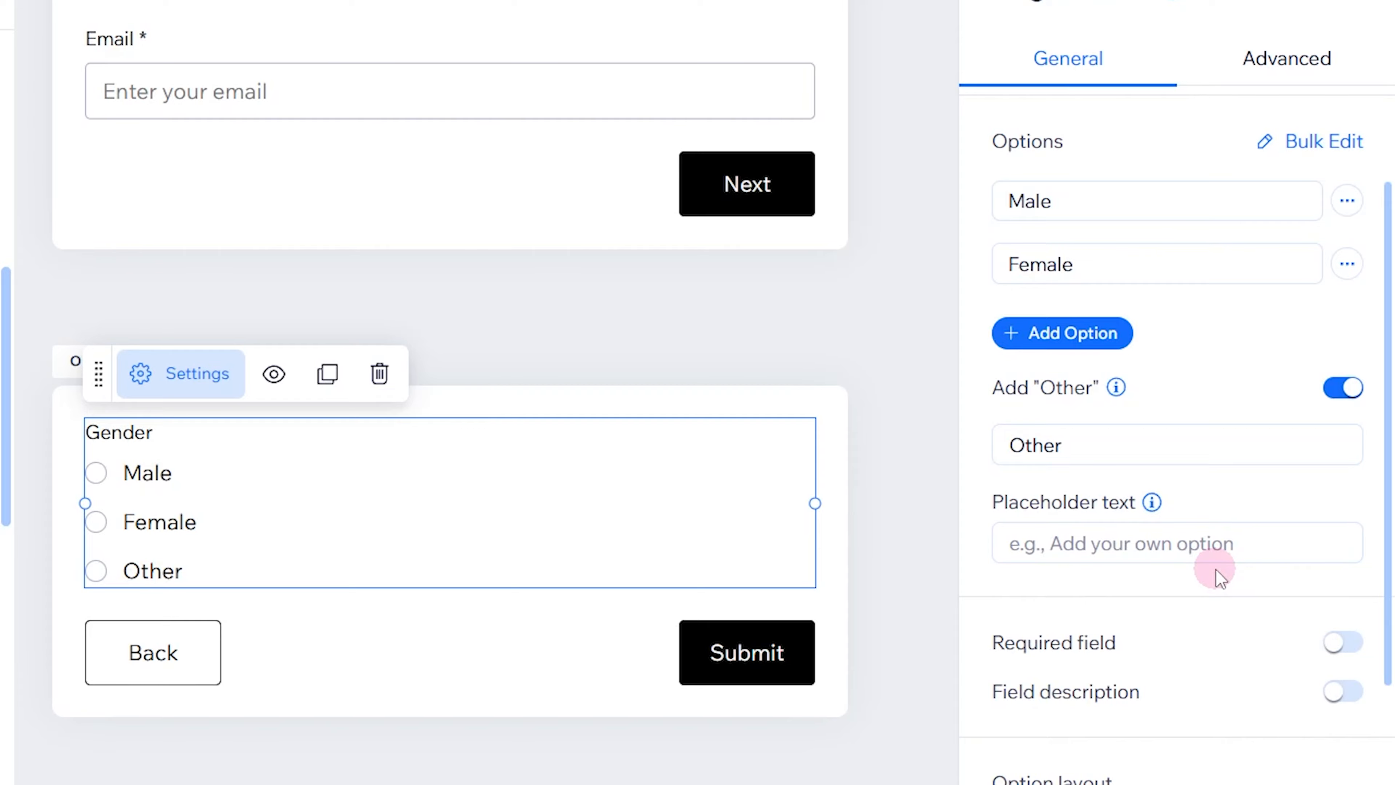
{"action": "scroll", "coordinate": [1215, 569], "scroll_direction": "down", "scroll_amount": 3}
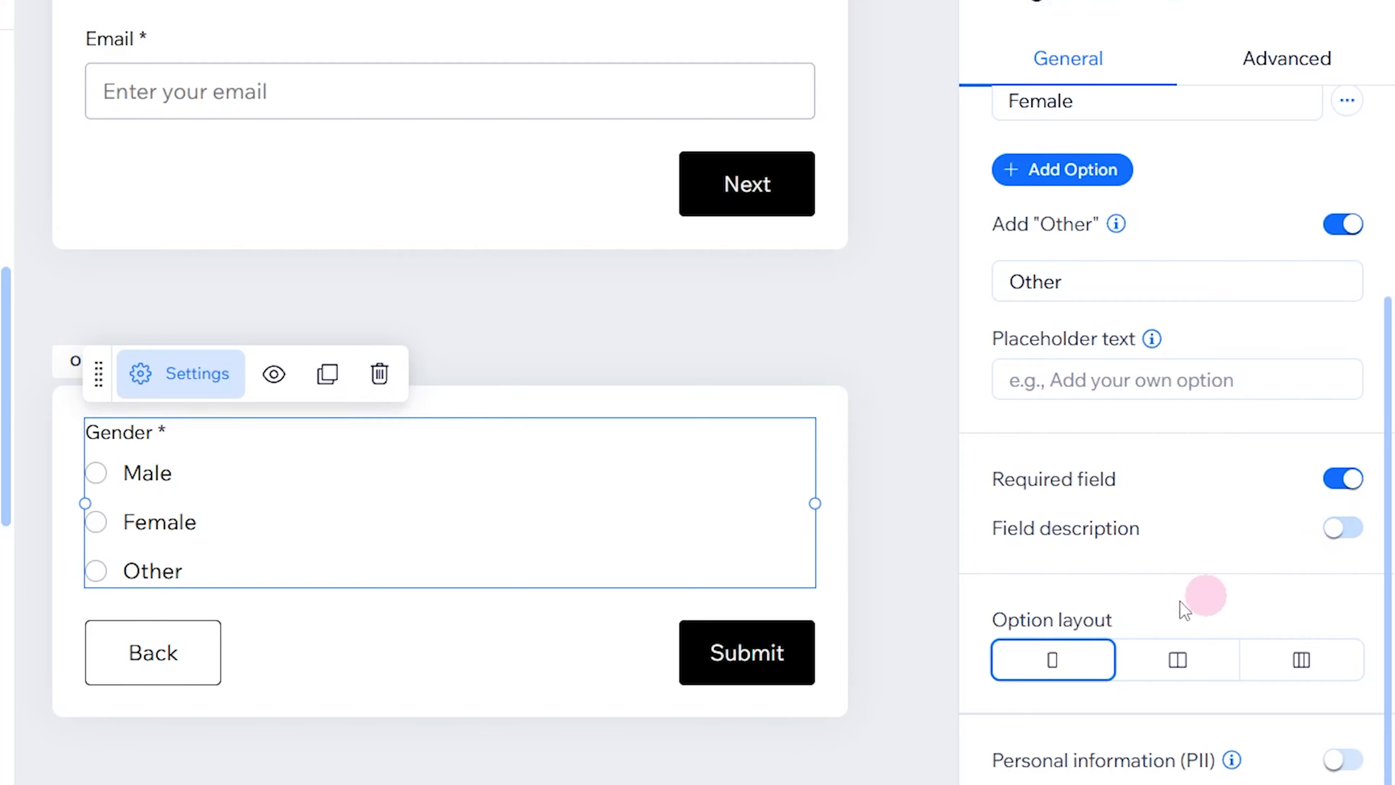
- Try the two- and three-column option layouts, restore the single column, and examine the Personal information (PII) setting
{"action": "left_click", "coordinate": [1175, 662]}
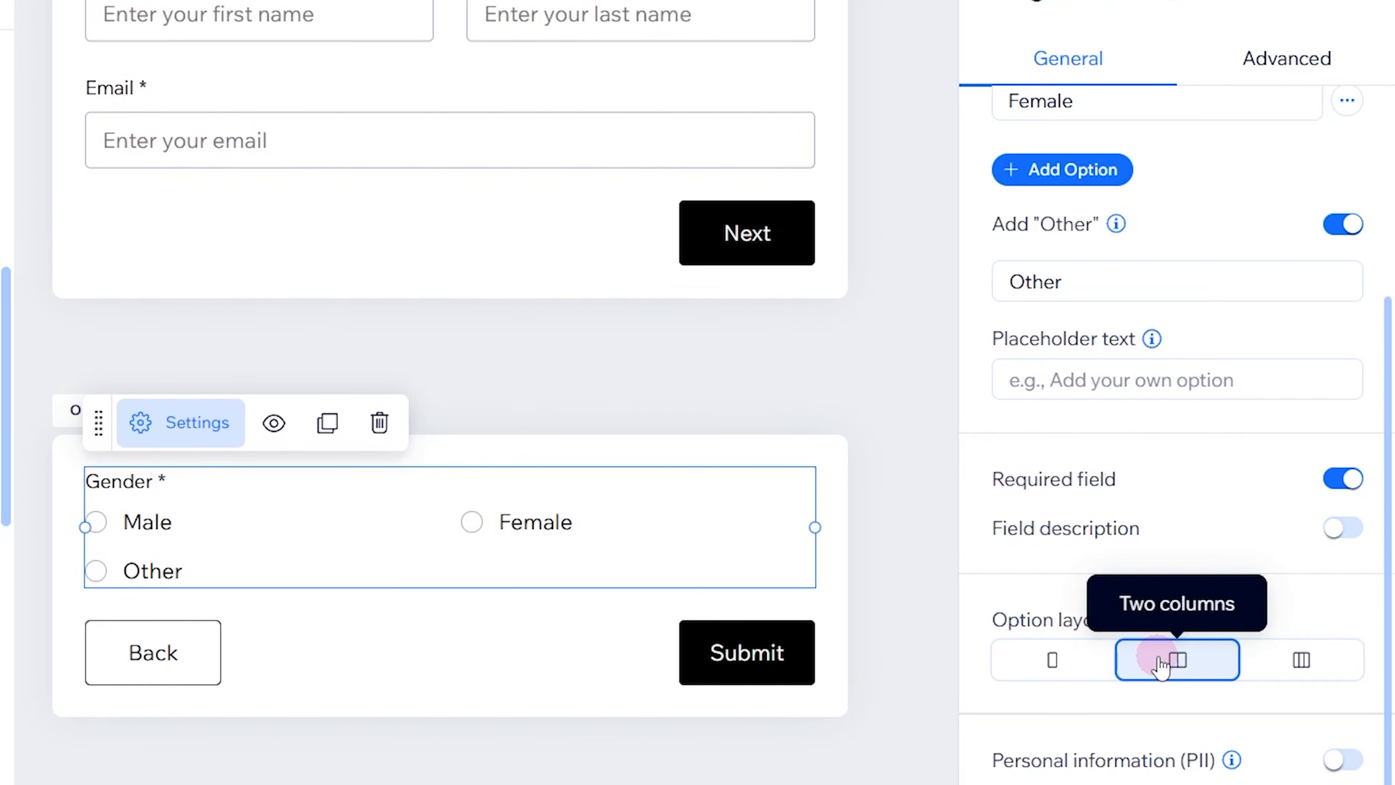
{"action": "left_click", "coordinate": [1316, 665]}
{"action": "left_click", "coordinate": [1074, 668]}
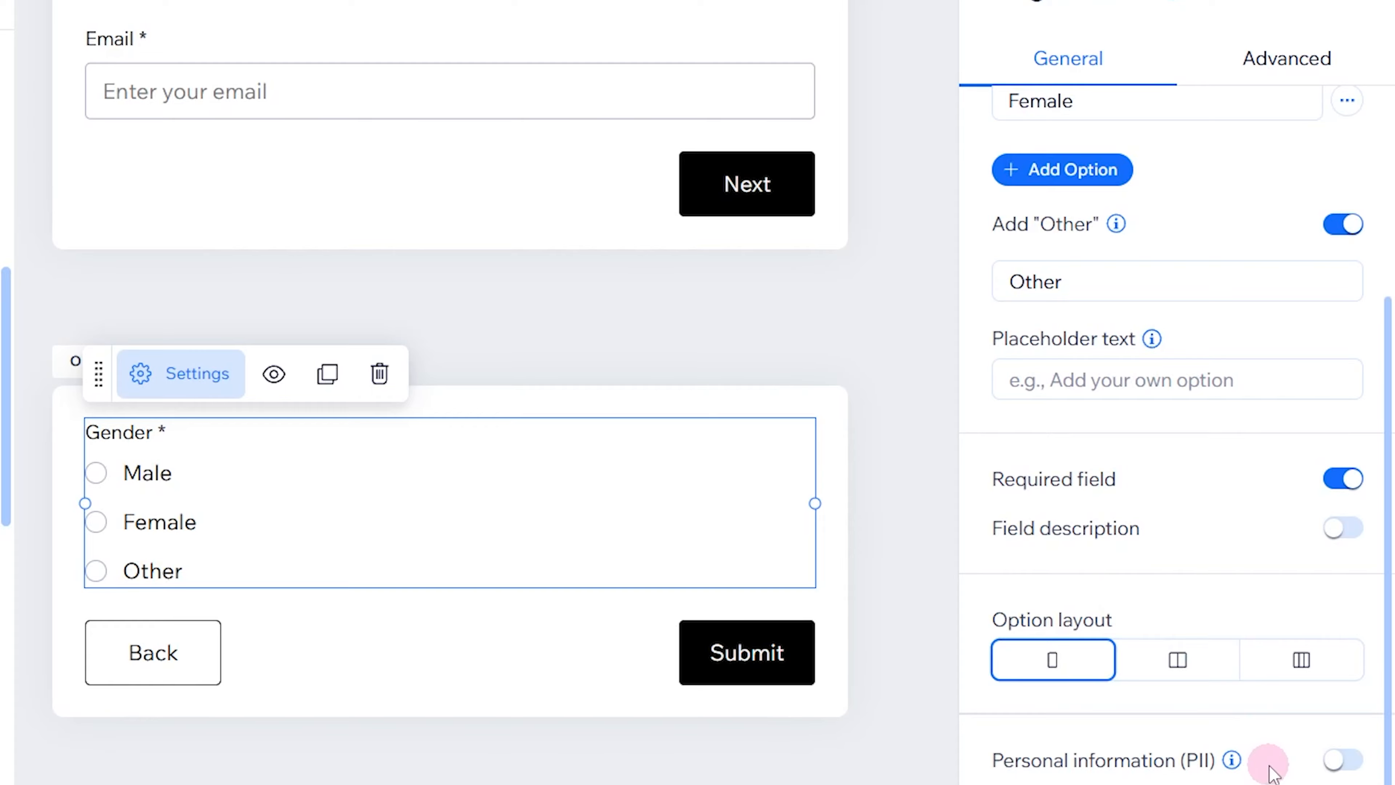
{"action": "mouse_move", "coordinate": [1235, 764]}
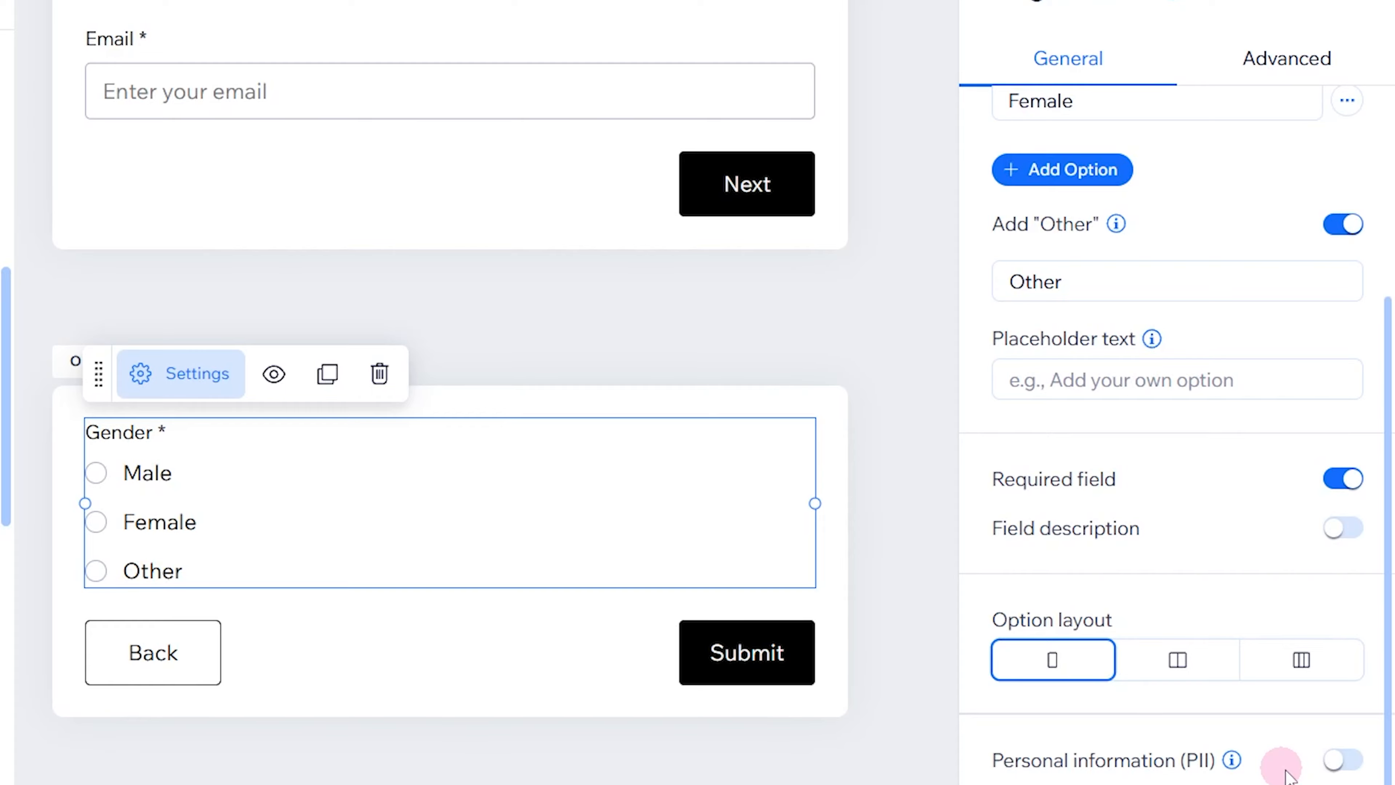
{"action": "scroll", "coordinate": [1246, 570], "scroll_direction": "up", "scroll_amount": 5}
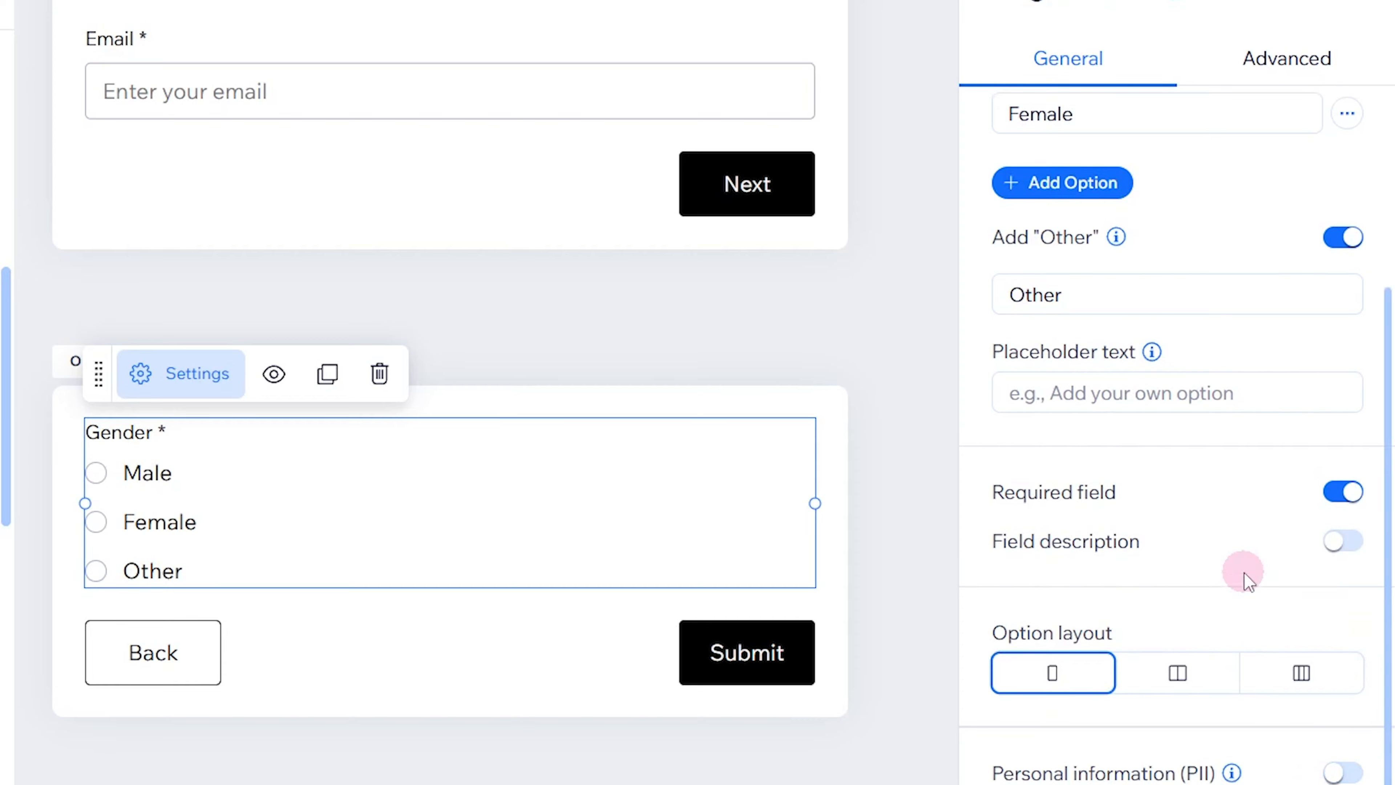
- Examine the Gender field's advanced settings and browse the available form field categories
{"action": "left_click", "coordinate": [1294, 58]}
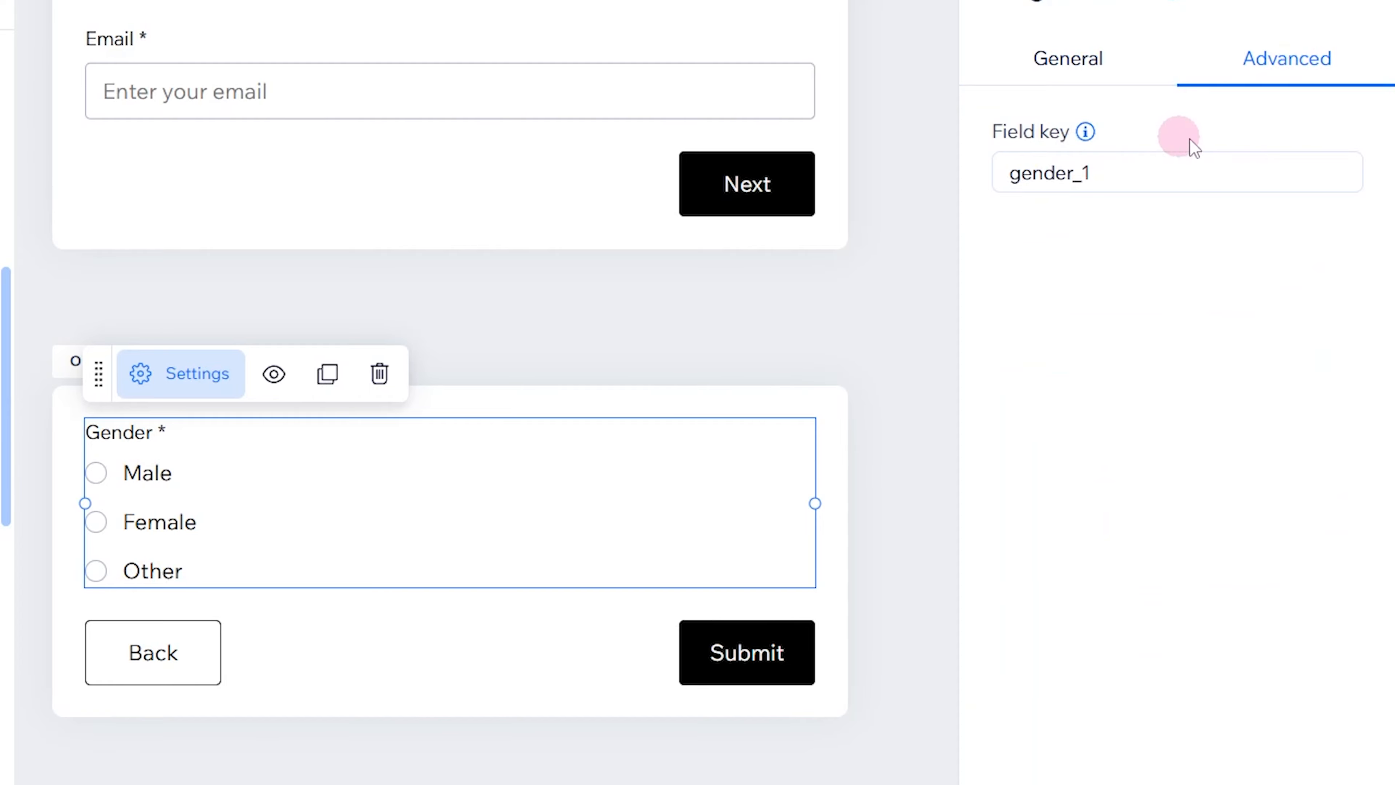
{"action": "left_click", "coordinate": [1090, 60]}
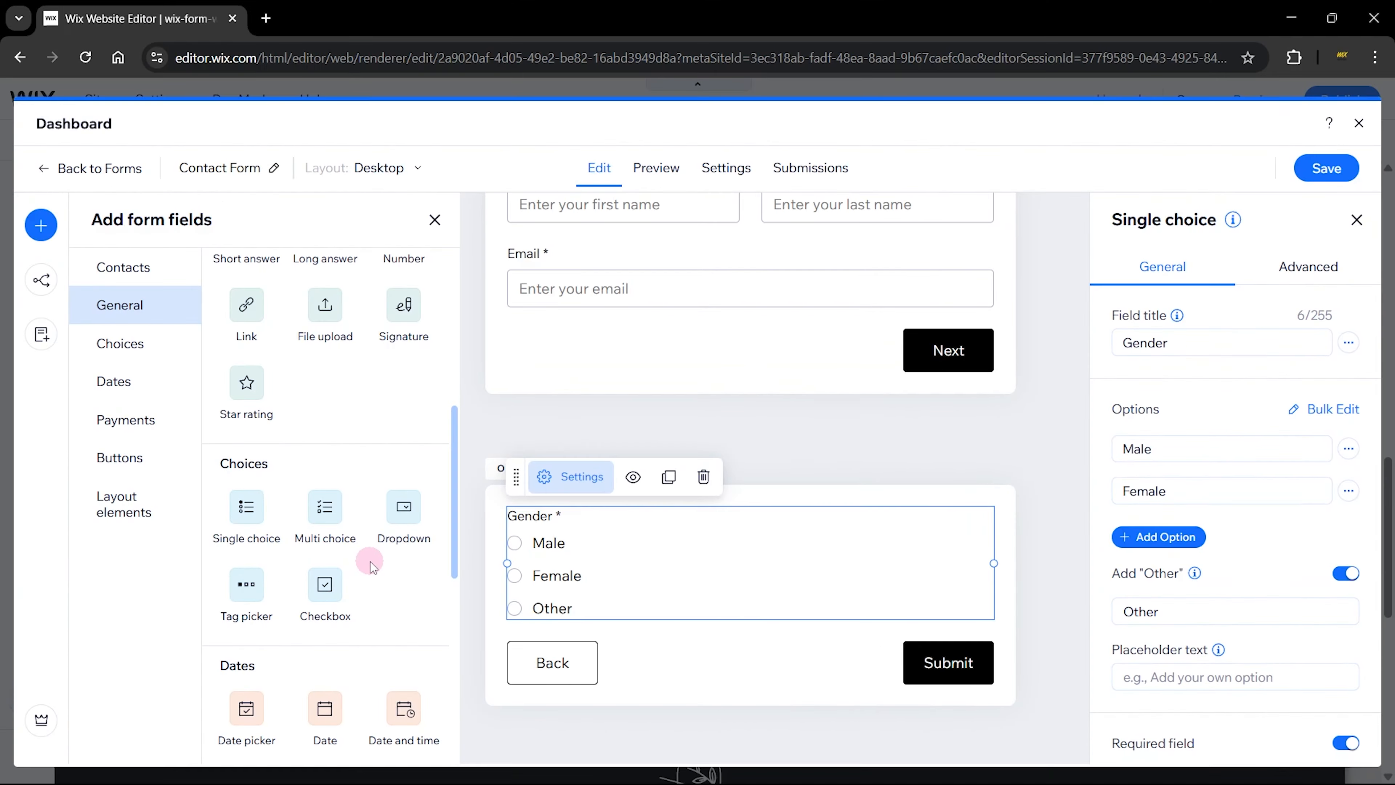
{"action": "scroll", "coordinate": [368, 561], "scroll_direction": "up", "scroll_amount": 5}
{"action": "scroll", "coordinate": [372, 566], "scroll_direction": "down", "scroll_amount": 5}
{"action": "scroll", "coordinate": [373, 591], "scroll_direction": "down", "scroll_amount": 5}
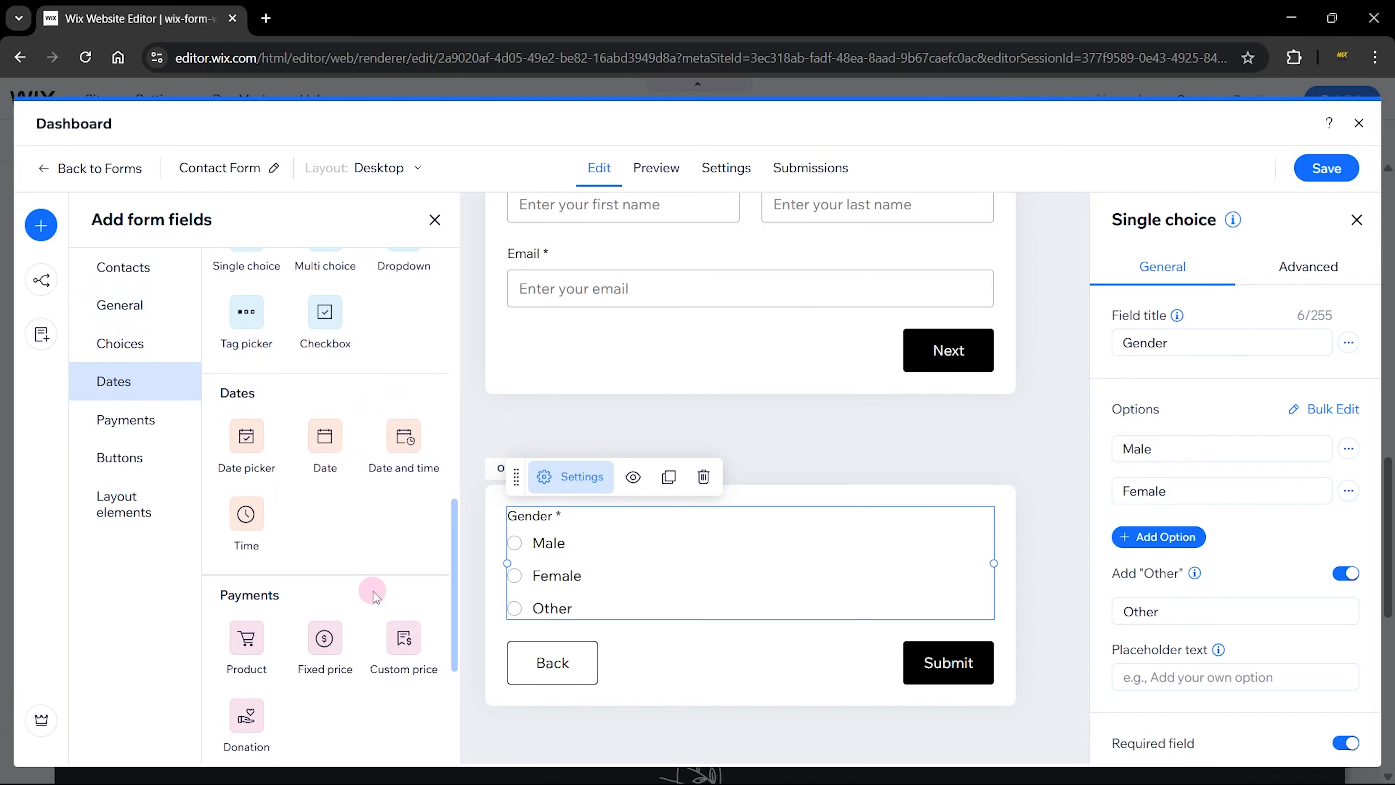
{"action": "scroll", "coordinate": [373, 592], "scroll_direction": "down", "scroll_amount": 3}
- Add a Position contact field below the Gender field on the Other Details page
{"action": "scroll", "coordinate": [376, 483], "scroll_direction": "up", "scroll_amount": 10}
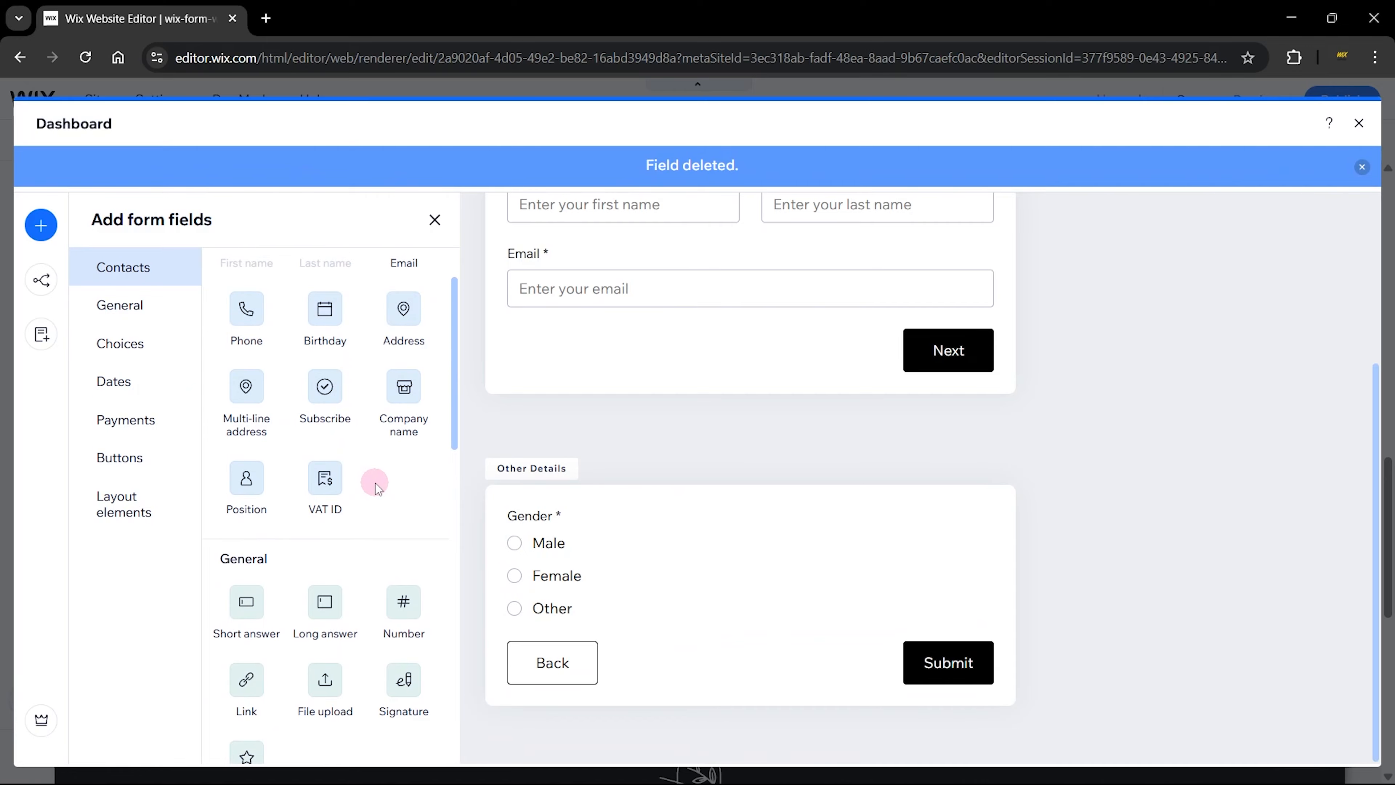
{"action": "scroll", "coordinate": [375, 483], "scroll_direction": "up", "scroll_amount": 1}
{"action": "scroll", "coordinate": [375, 483], "scroll_direction": "down", "scroll_amount": 1}
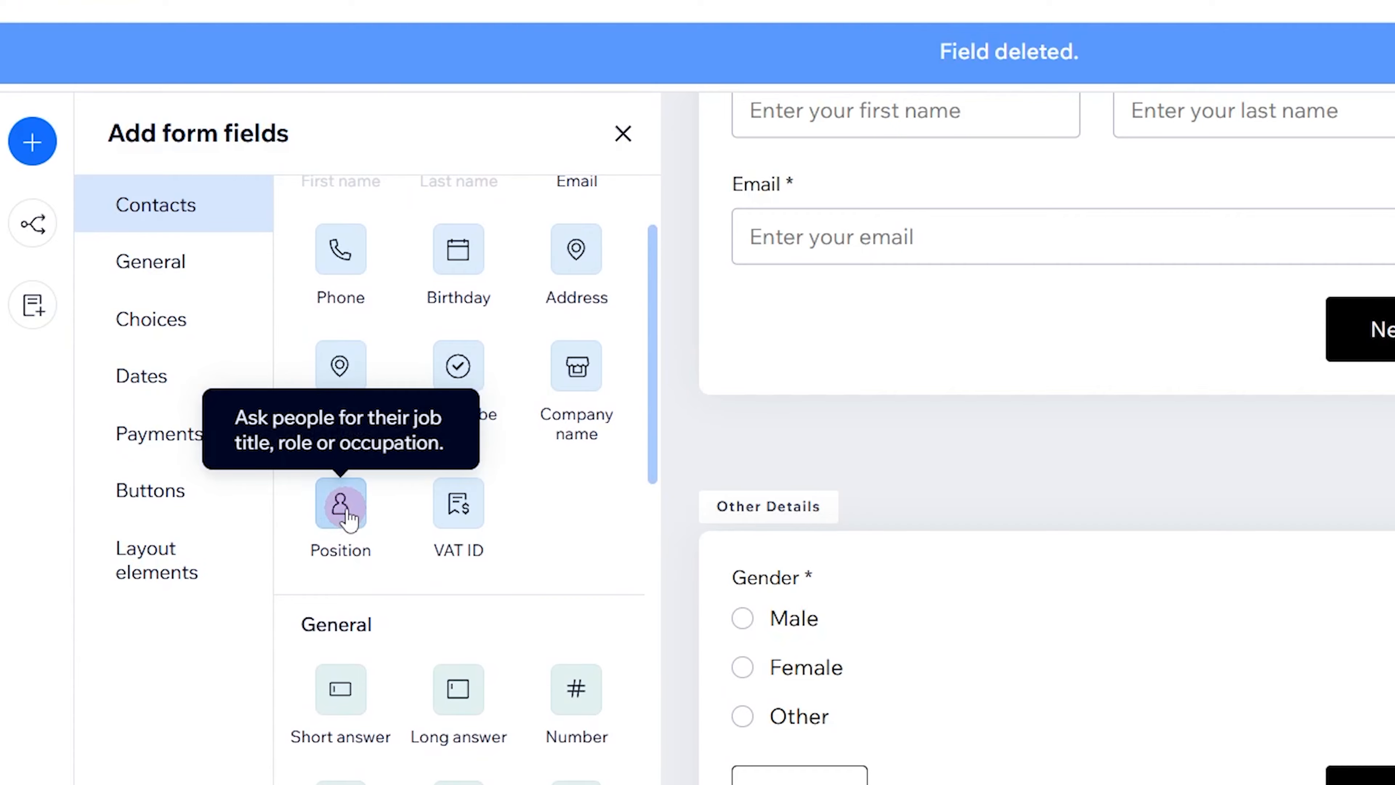
{"action": "left_click_drag", "start_coordinate": [346, 517], "coordinate": [1186, 766]}
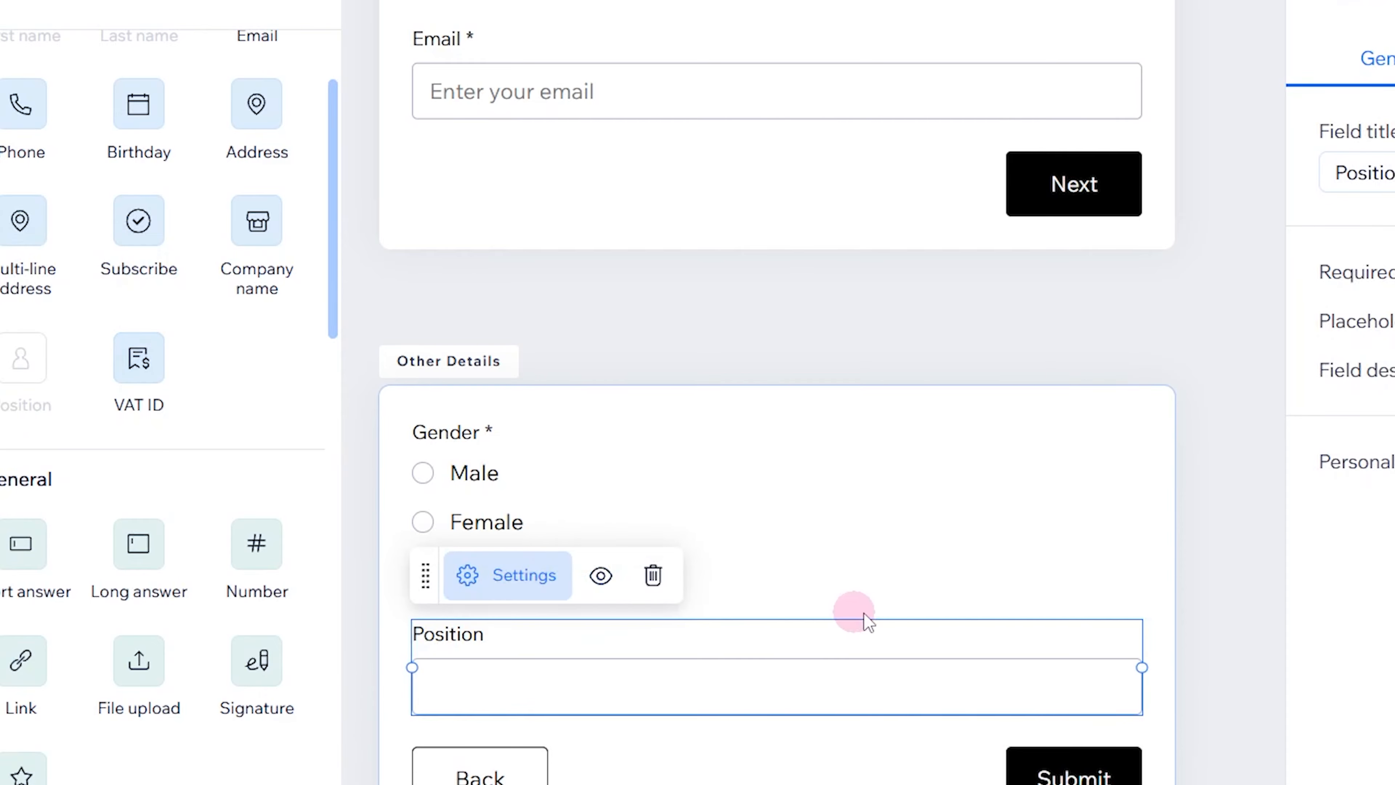
{"action": "scroll", "coordinate": [865, 616], "scroll_direction": "down", "scroll_amount": 2}
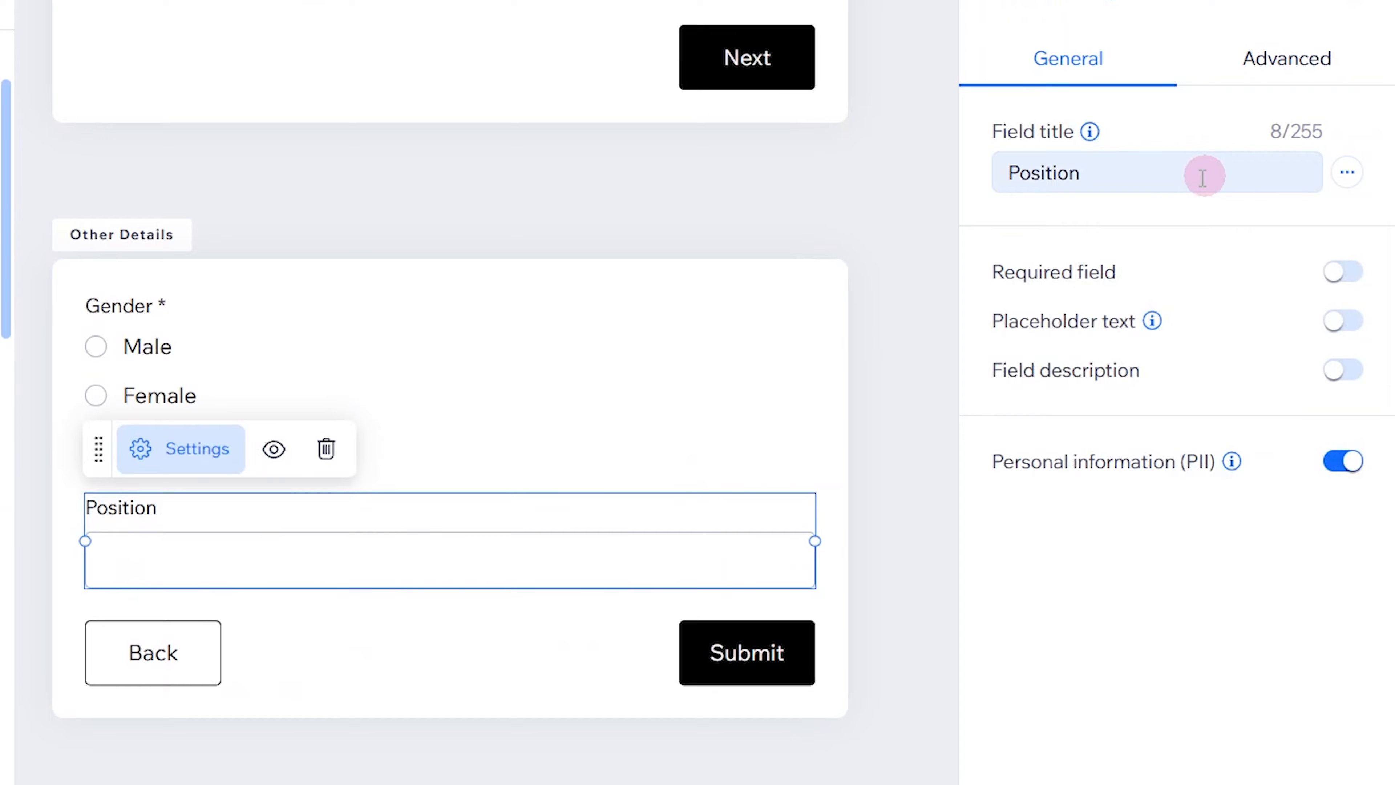
- Retitle the Position field "Job Role", make it required, and turn on its default placeholder text
{"action": "left_click", "coordinate": [1189, 182]}
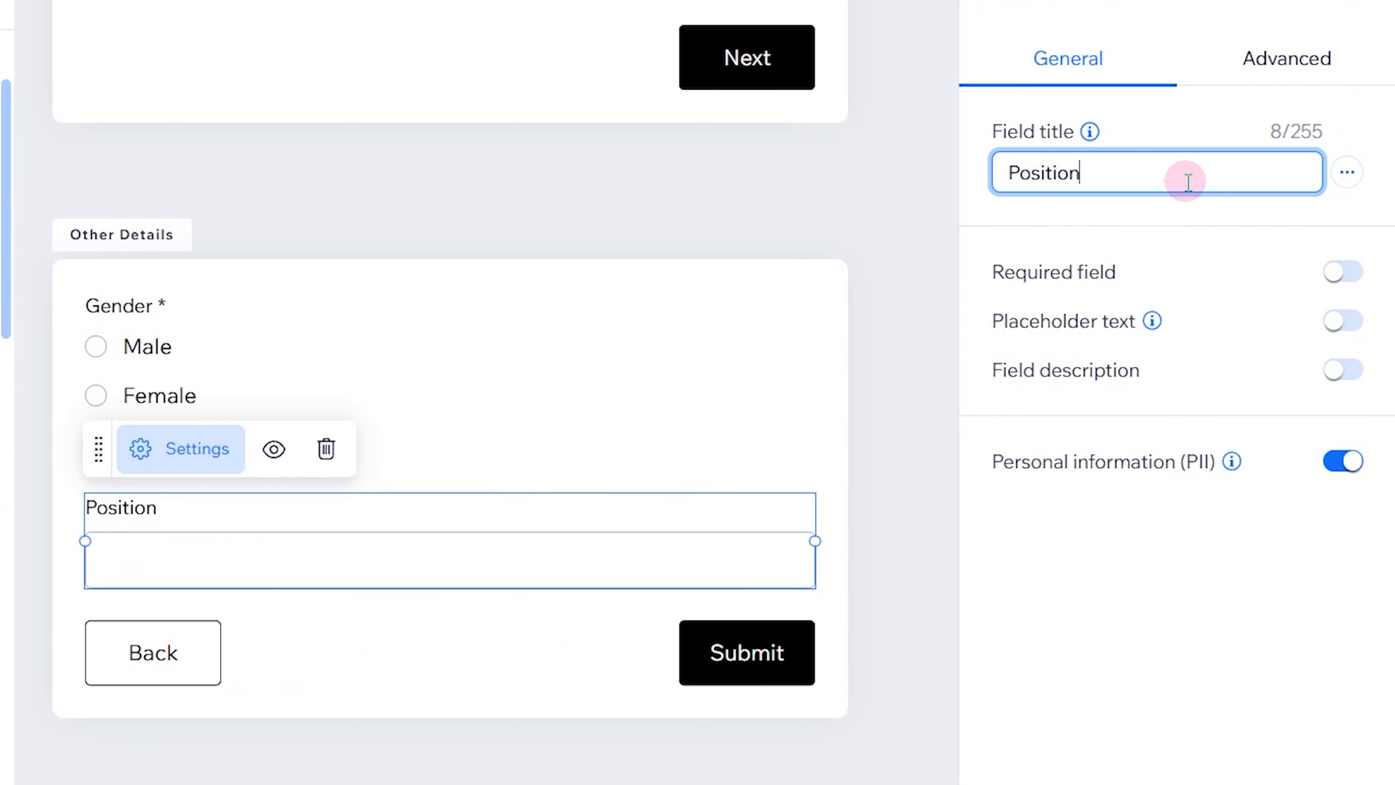
{"action": "key", "text": "Home"}
{"action": "type", "text": "Job"}
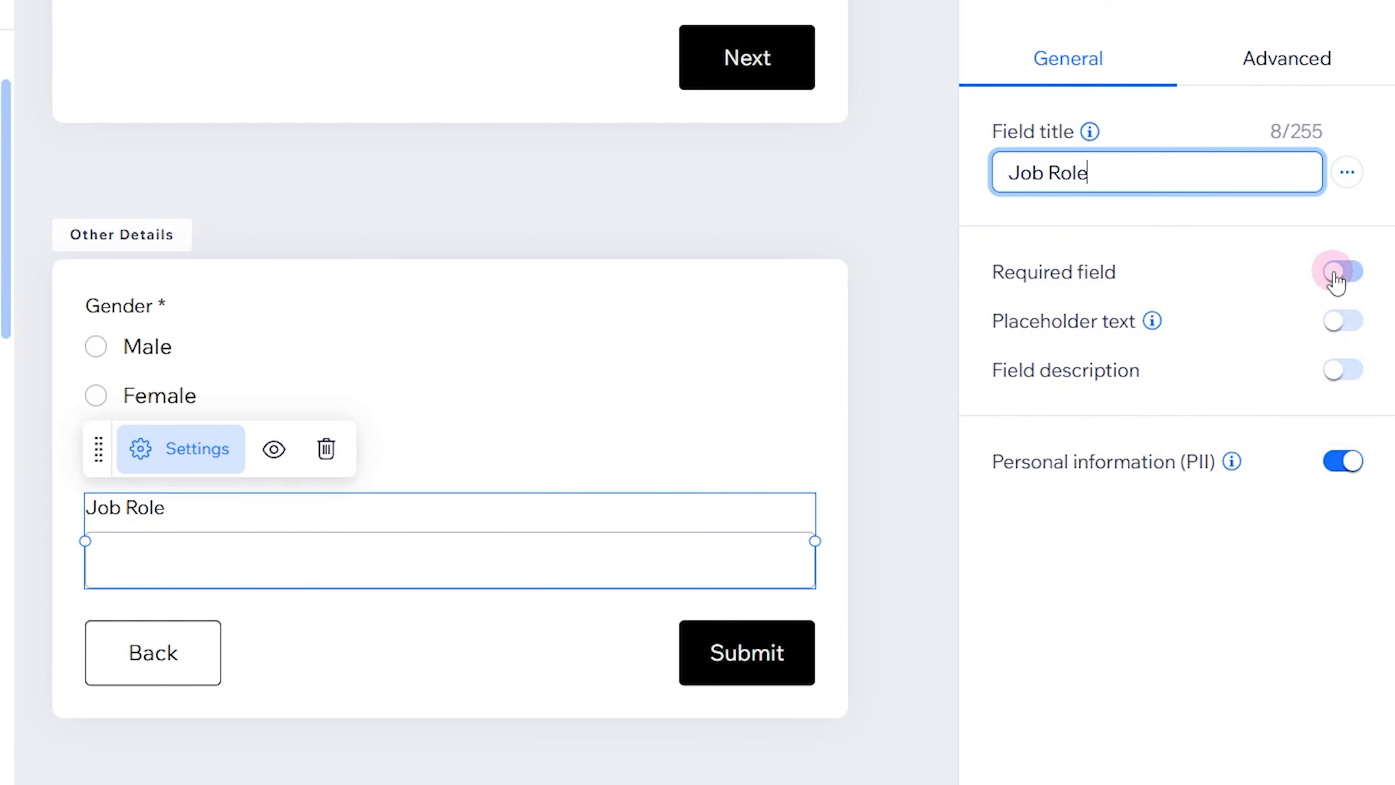
{"action": "left_click", "coordinate": [1335, 275]}
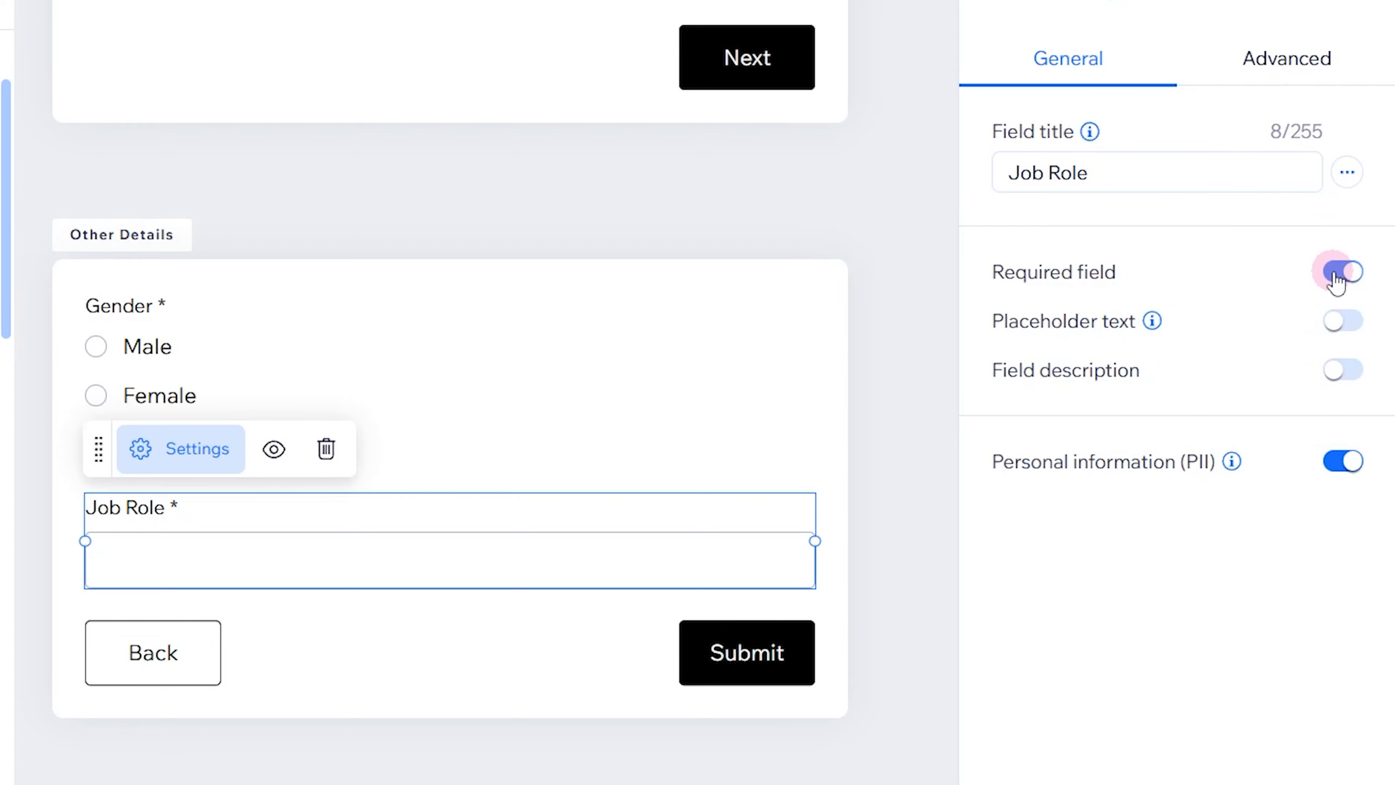
{"action": "left_click", "coordinate": [1341, 321]}
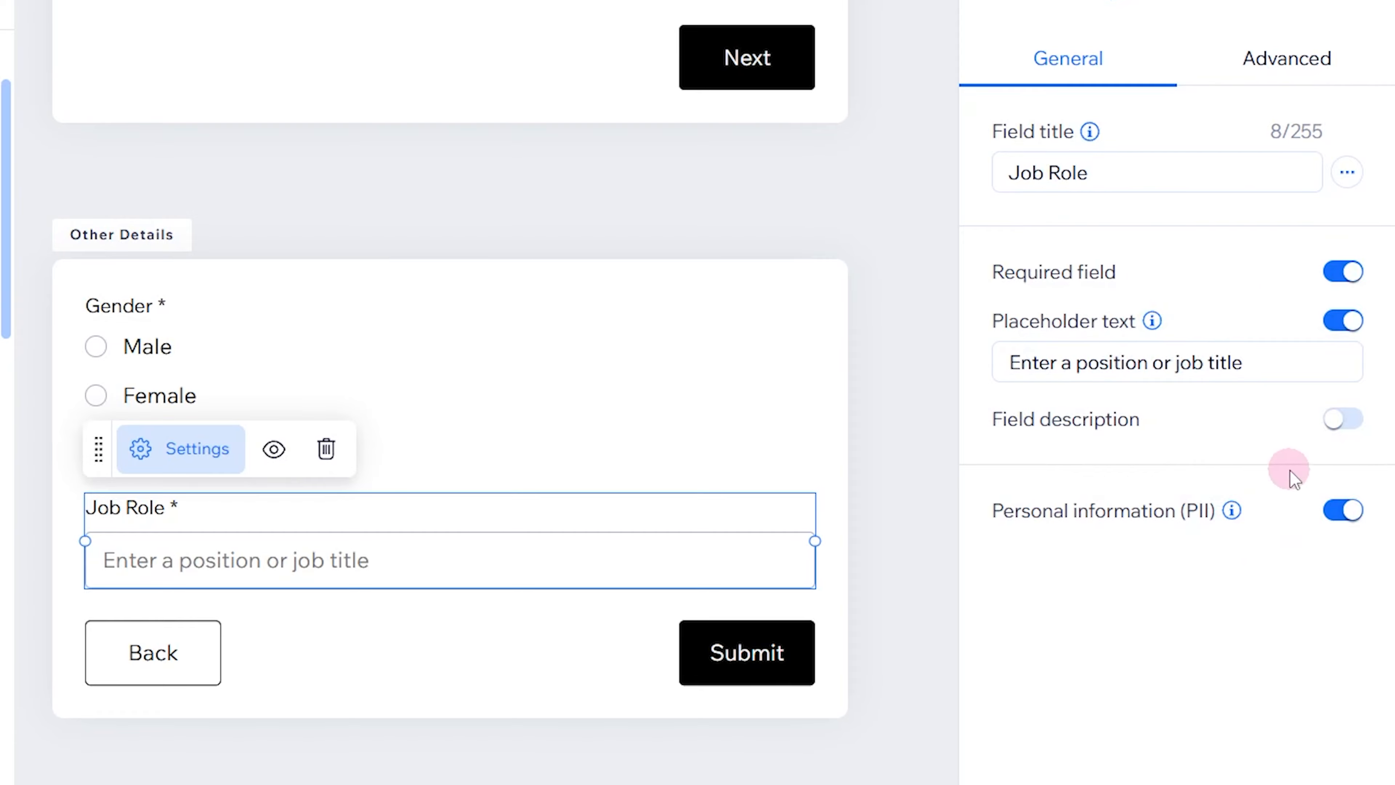
- Examine the Job Role field's advanced settings, including the character limit option
{"action": "left_click", "coordinate": [1303, 77]}
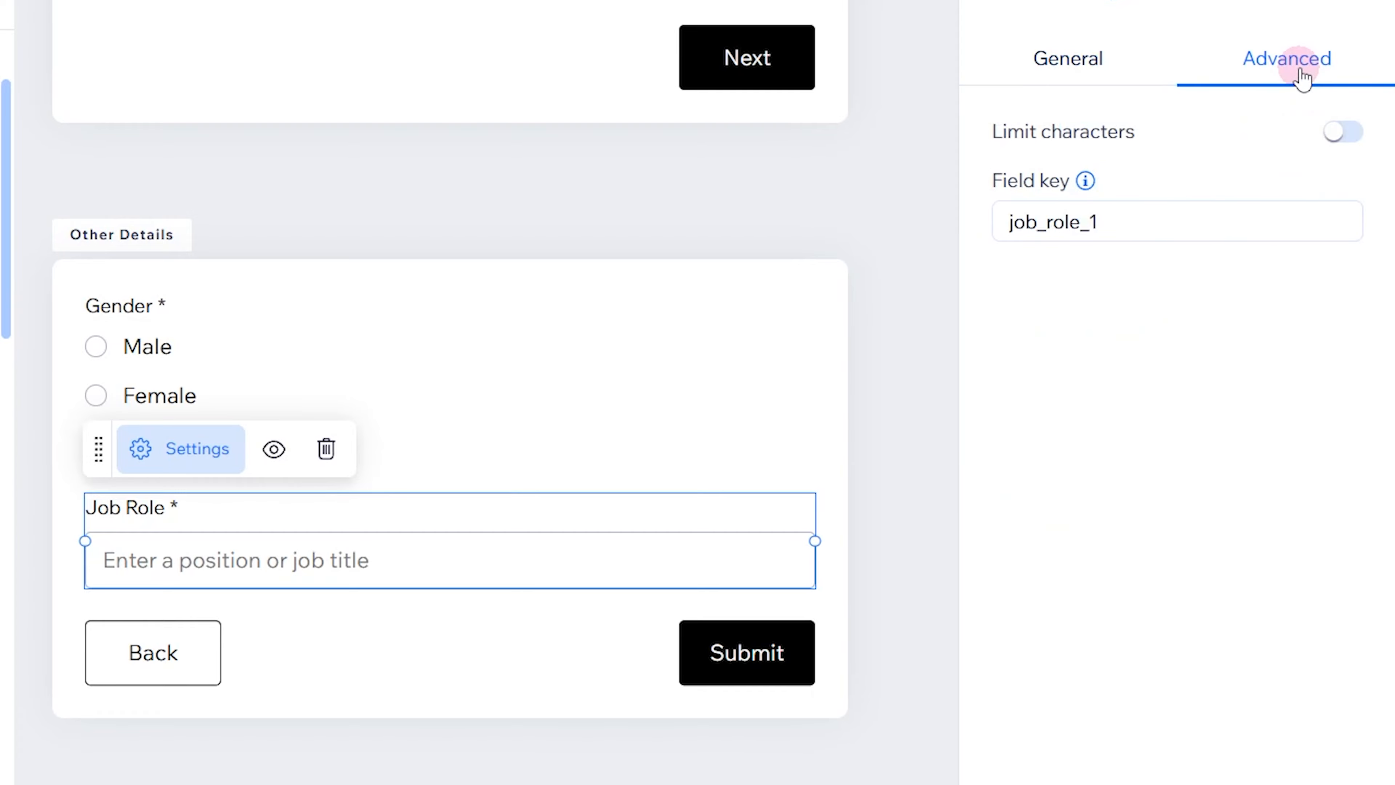
{"action": "left_click", "coordinate": [1342, 131]}
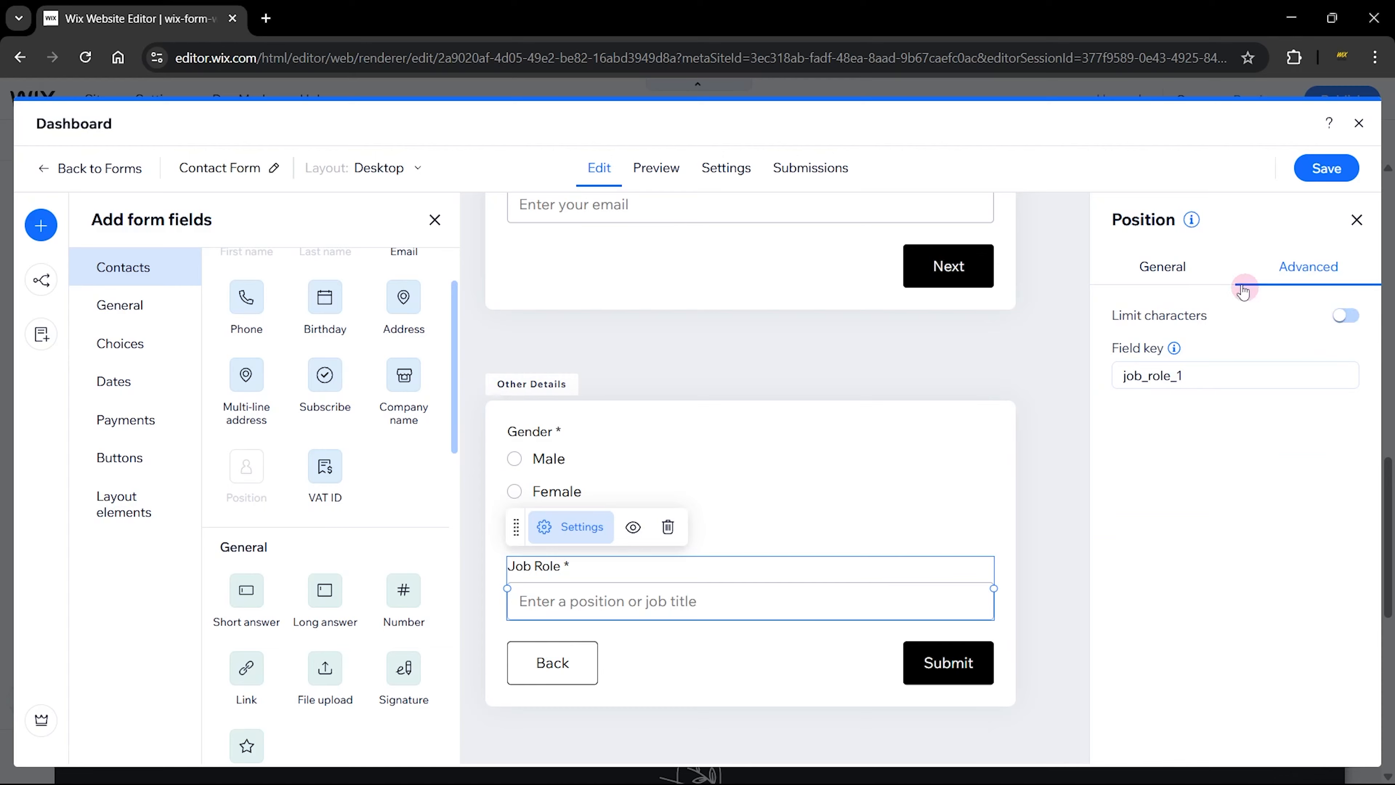
{"action": "left_click", "coordinate": [1068, 57]}
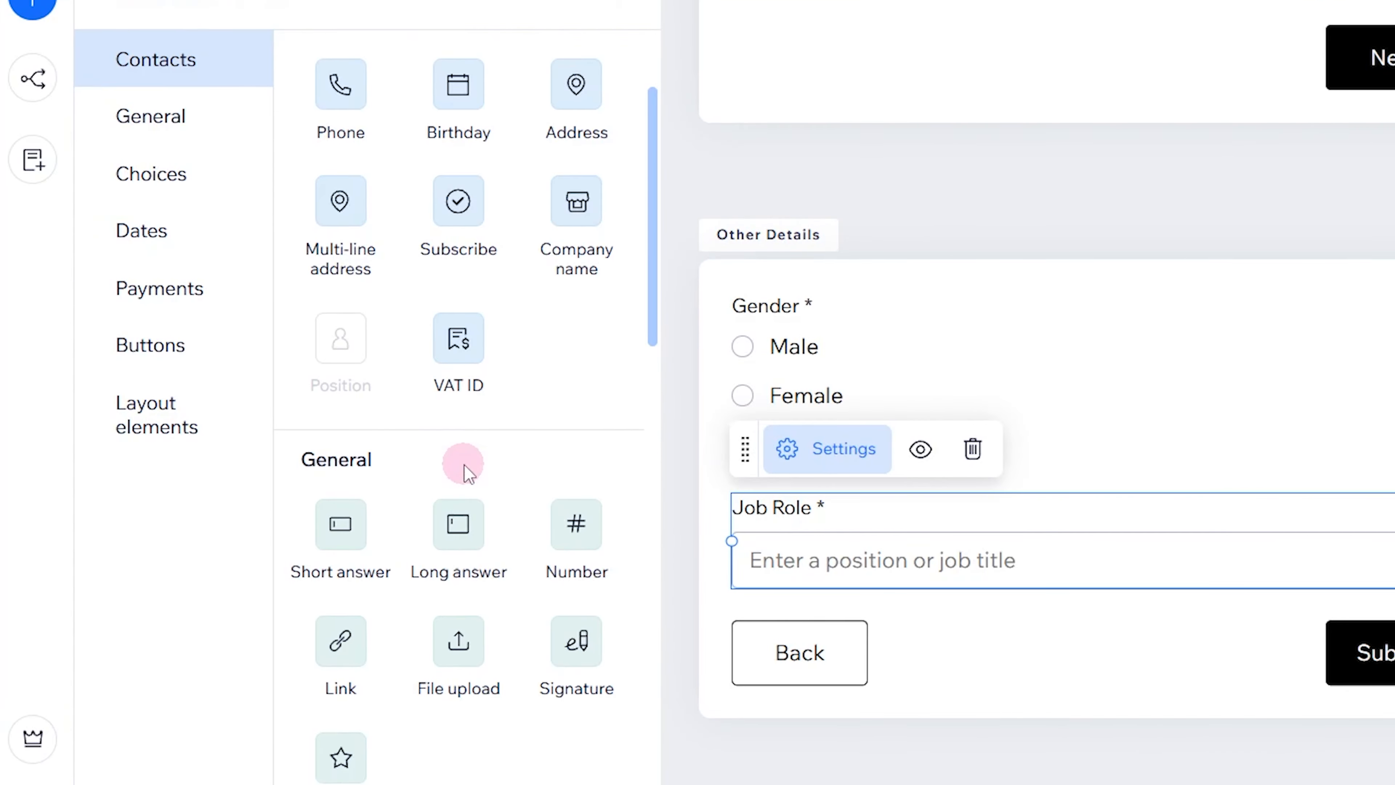
- Add a Long answer field below Job Role on the Other Details page and title it "Message"
{"action": "scroll", "coordinate": [463, 472], "scroll_direction": "down", "scroll_amount": 2}
{"action": "left_click_drag", "start_coordinate": [460, 407], "coordinate": [966, 602]}
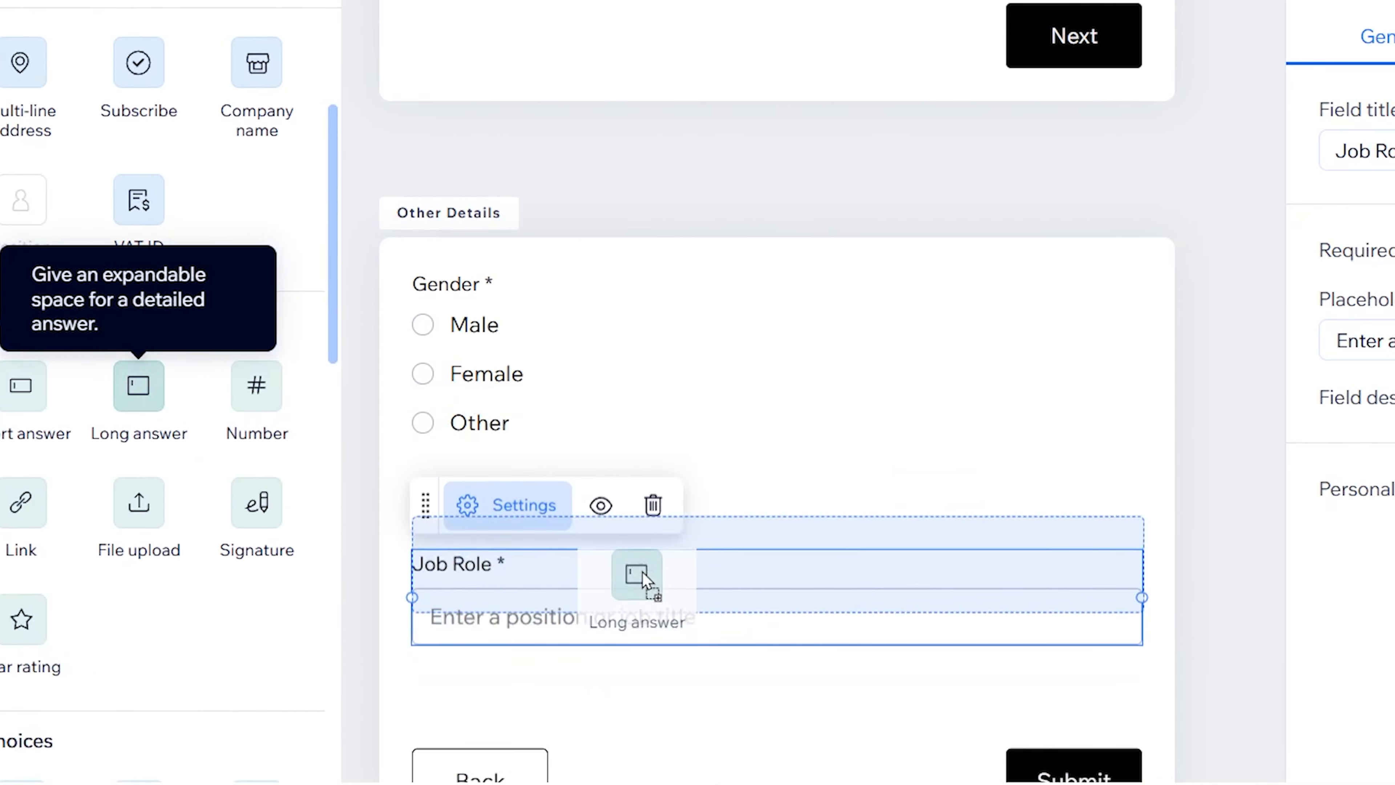
{"action": "left_click_drag", "start_coordinate": [645, 580], "coordinate": [665, 627]}
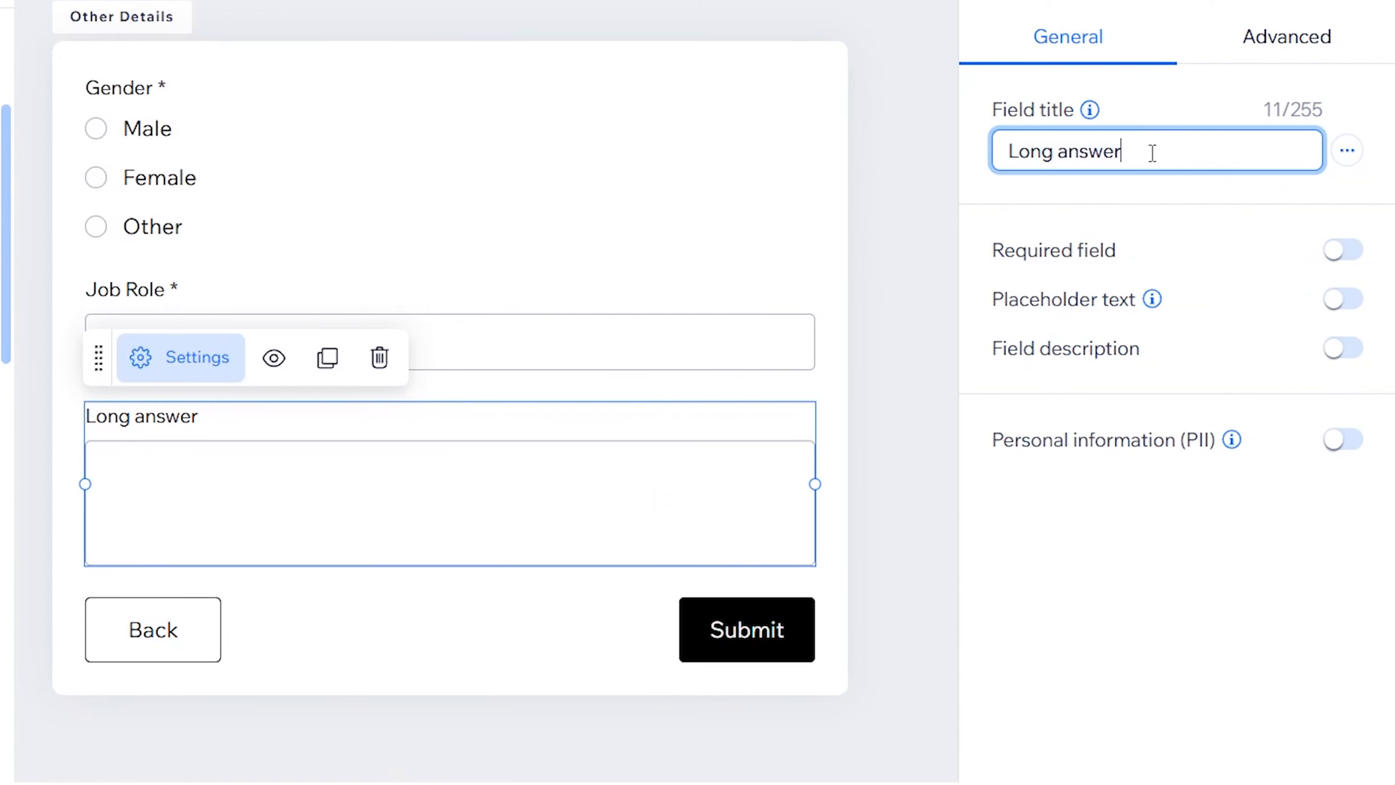
{"action": "left_click", "coordinate": [1149, 151]}
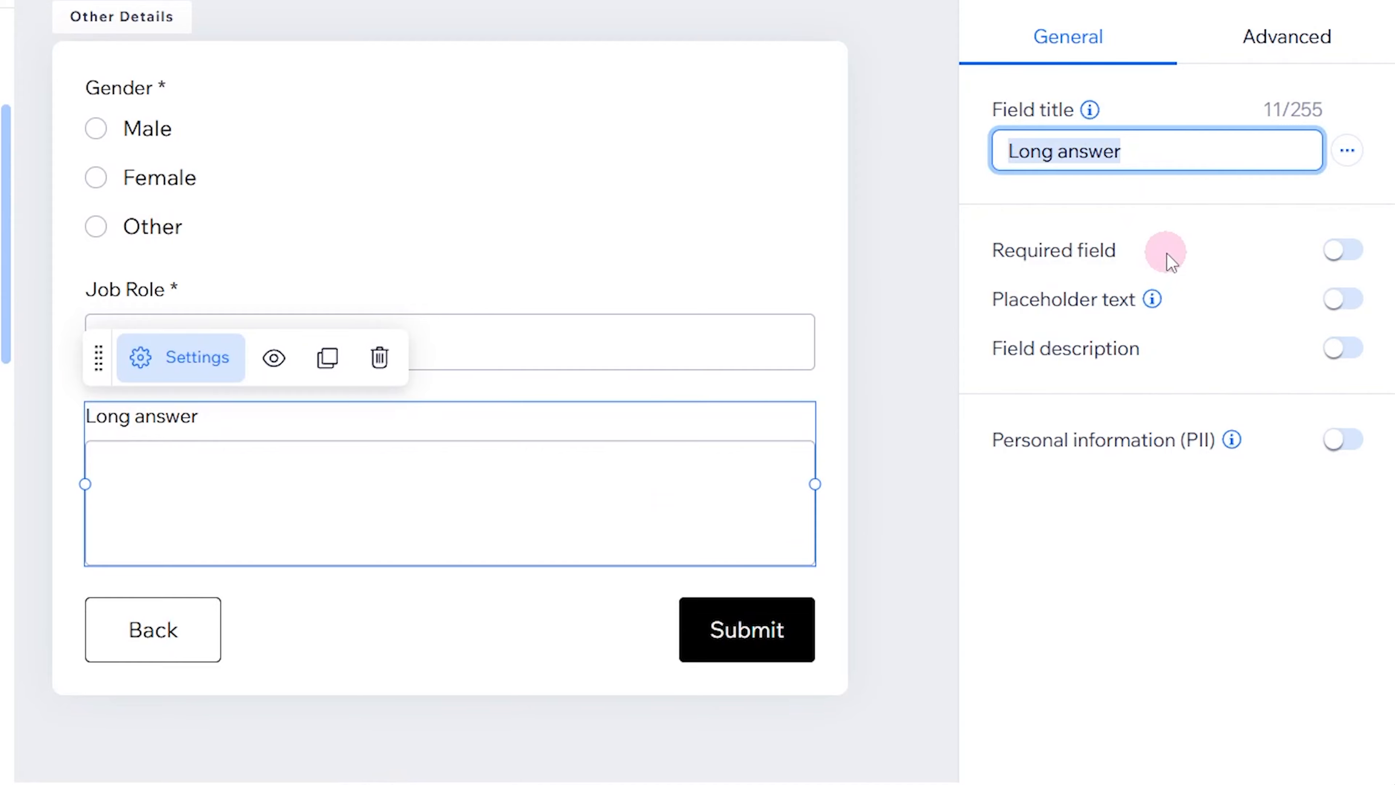
{"action": "type", "text": "Message"}
{"action": "left_click", "coordinate": [1183, 206]}
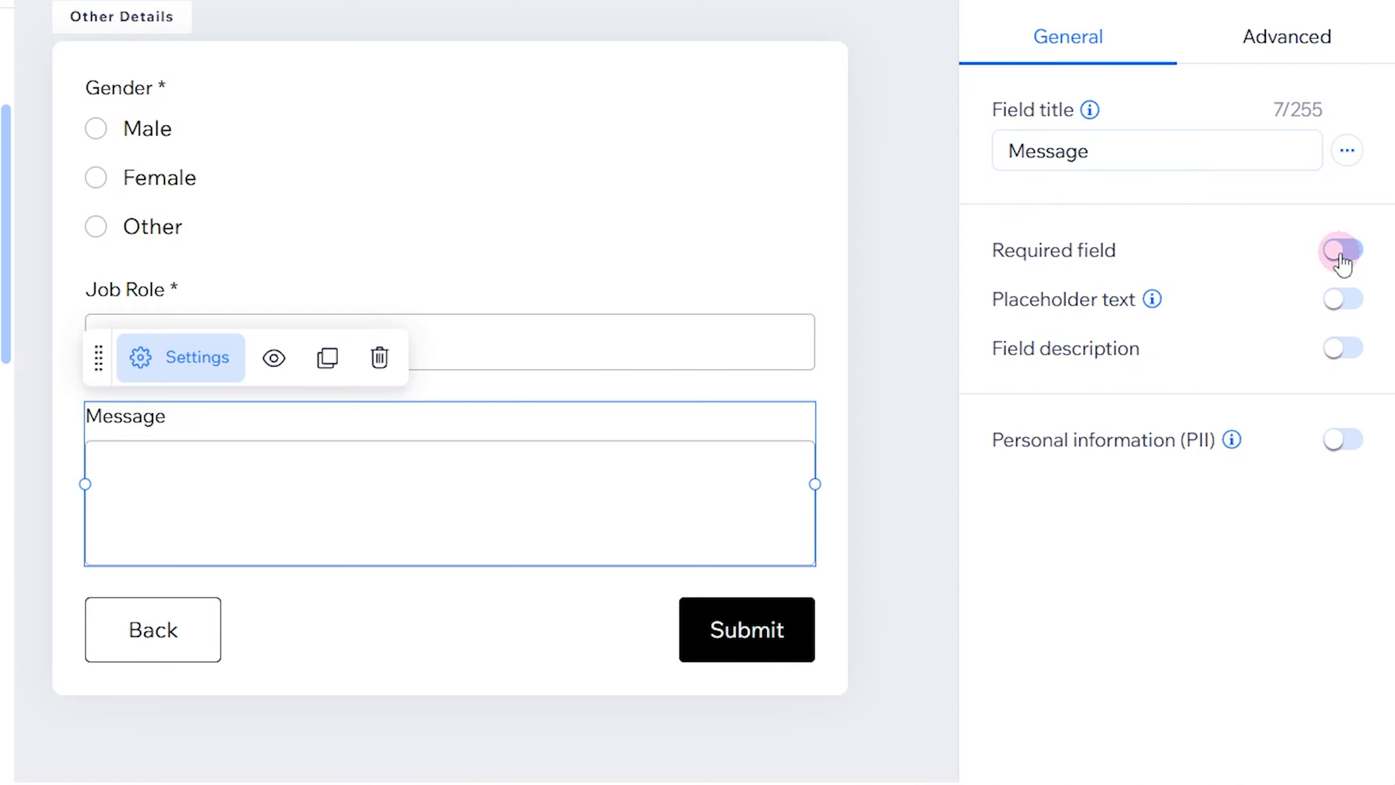
- Turn on the Message field's default placeholder text and check its advanced settings
{"action": "left_click", "coordinate": [1338, 302]}
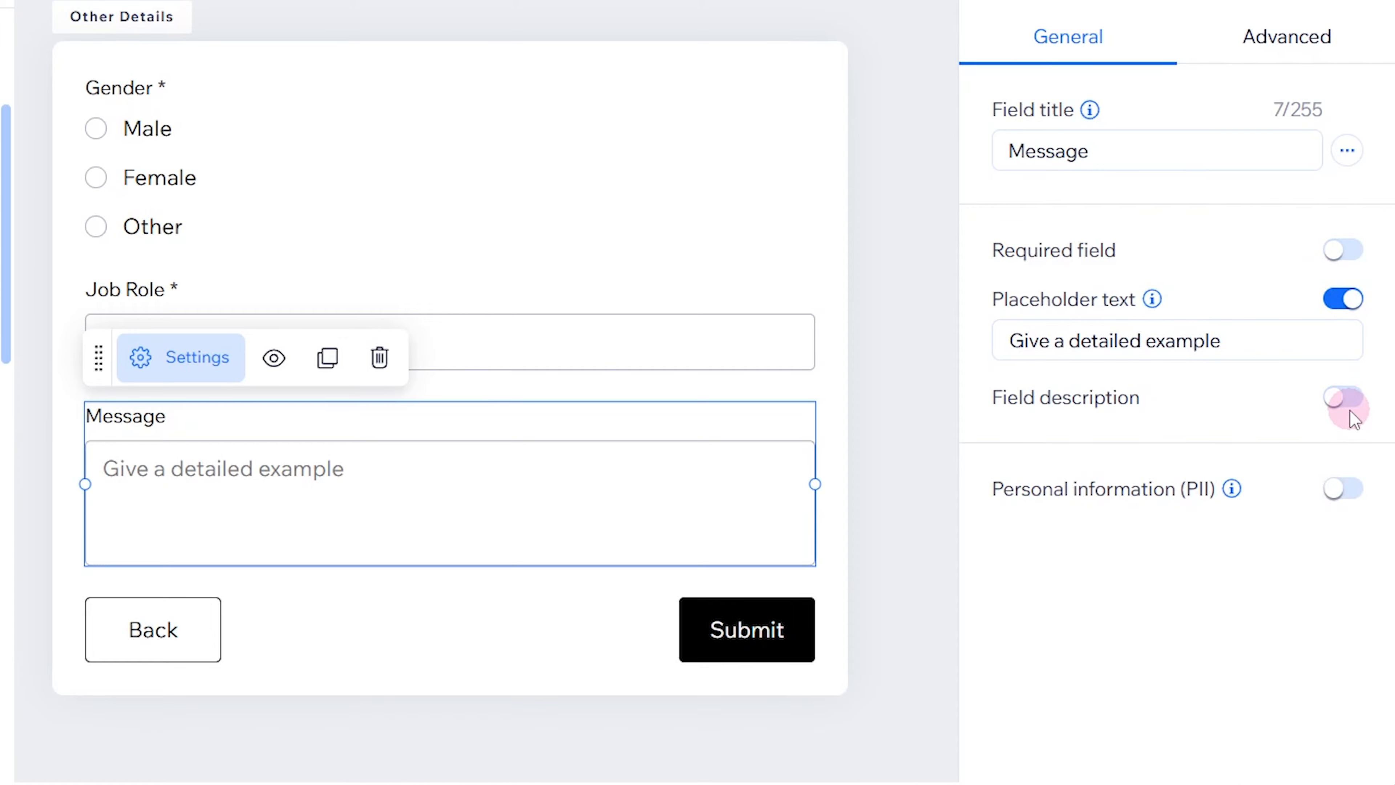
{"action": "left_click", "coordinate": [1285, 49]}
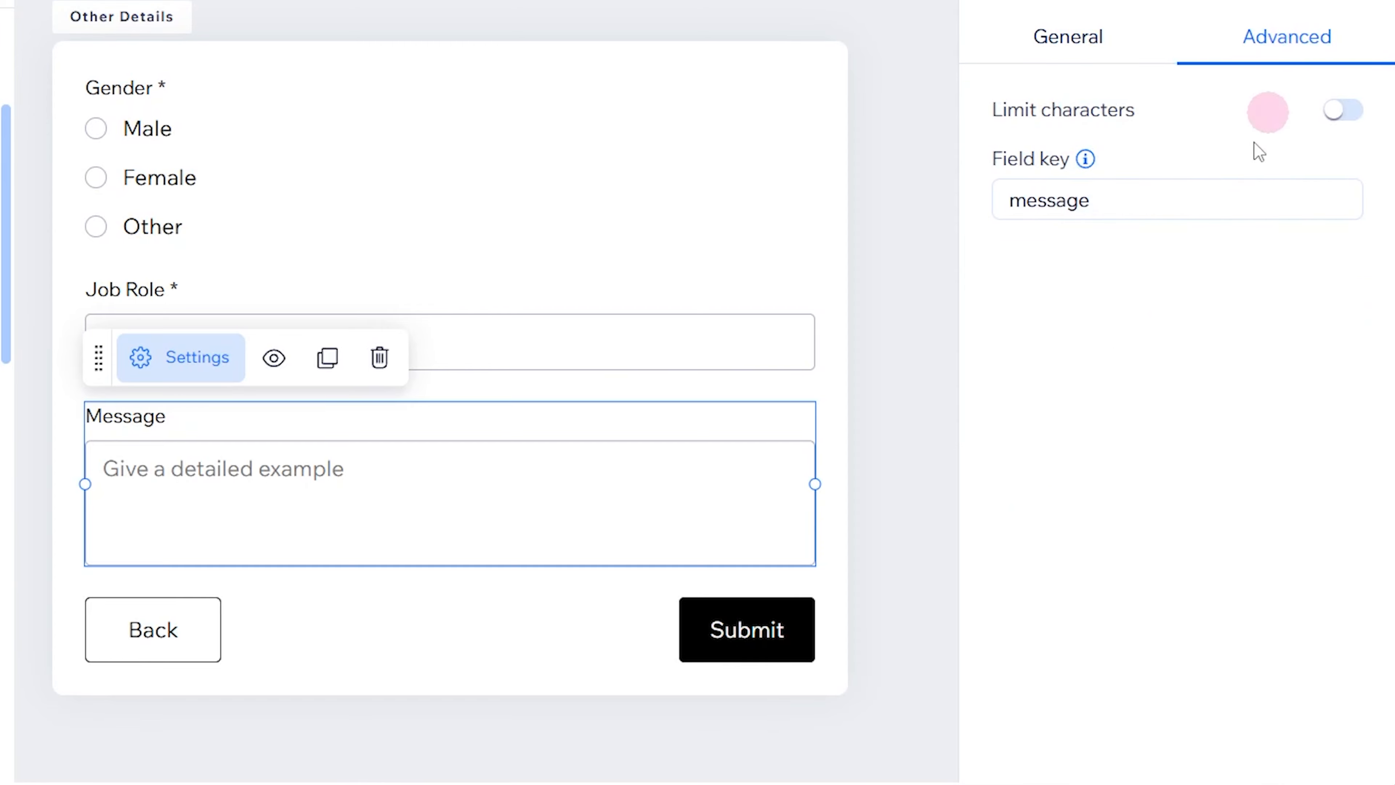
{"action": "left_click", "coordinate": [1064, 45]}
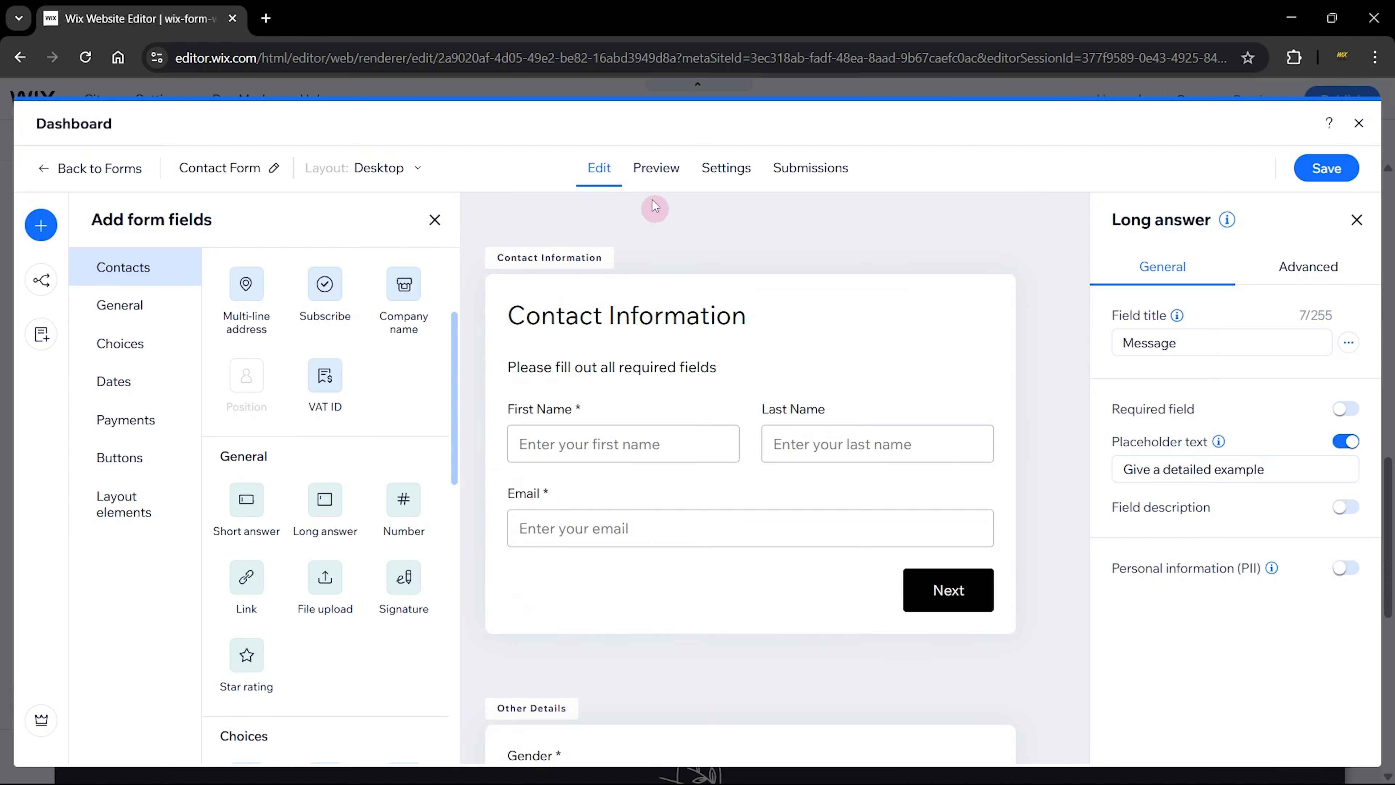
- Add a header above the Gender field on the second page, reading "Other Details", and make it bold
{"action": "scroll", "coordinate": [672, 420], "scroll_direction": "down", "scroll_amount": 5}
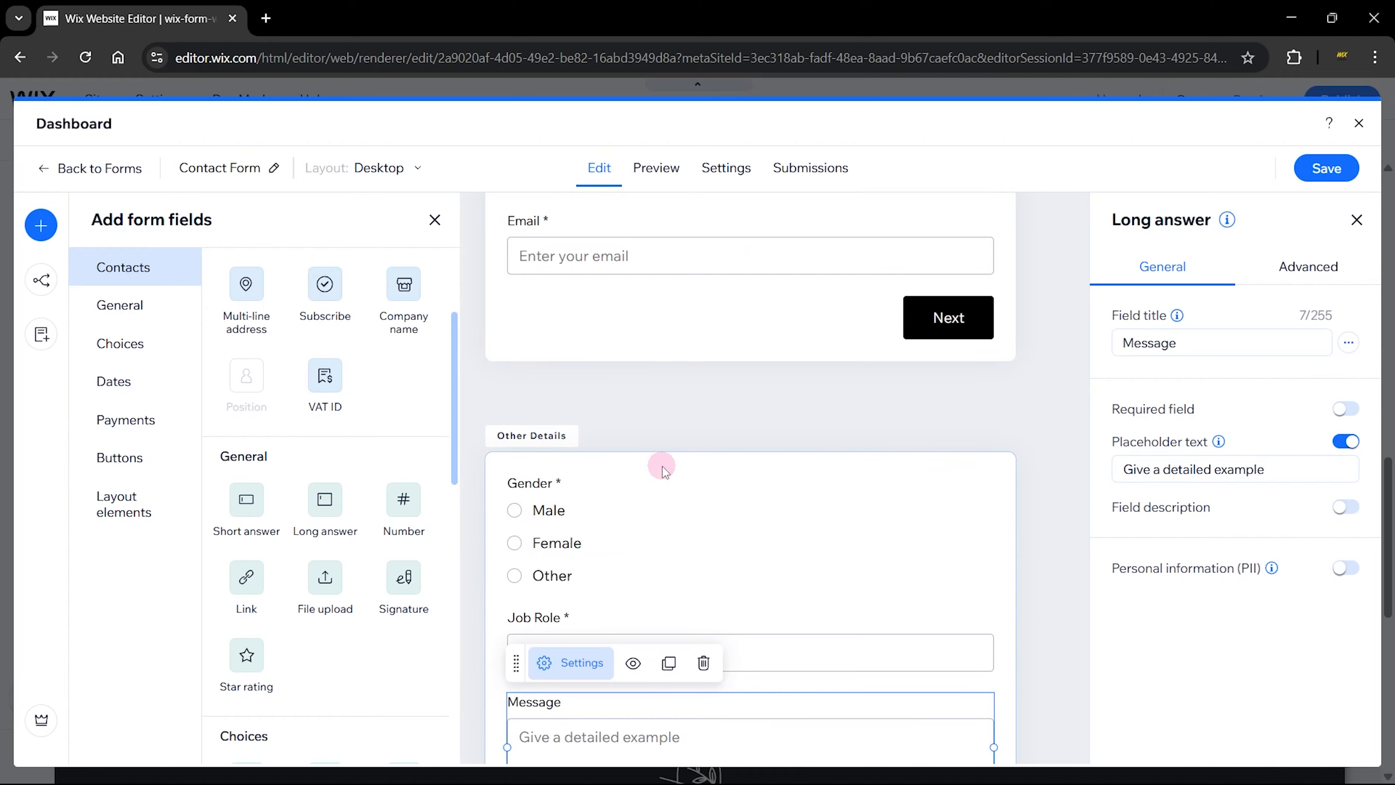
{"action": "scroll", "coordinate": [314, 561], "scroll_direction": "down", "scroll_amount": 10}
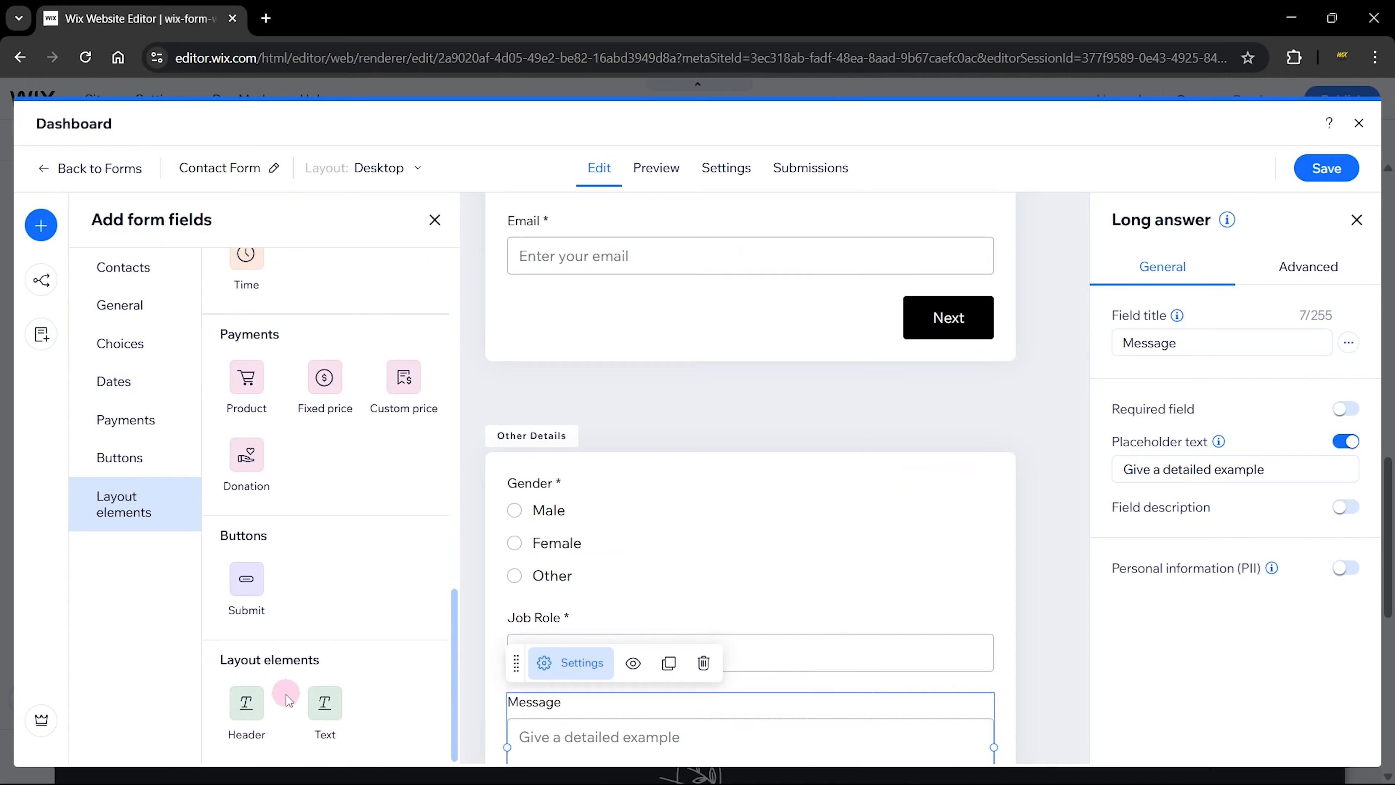
{"action": "left_click_drag", "start_coordinate": [250, 714], "coordinate": [647, 505]}
{"action": "left_click", "coordinate": [580, 444]}
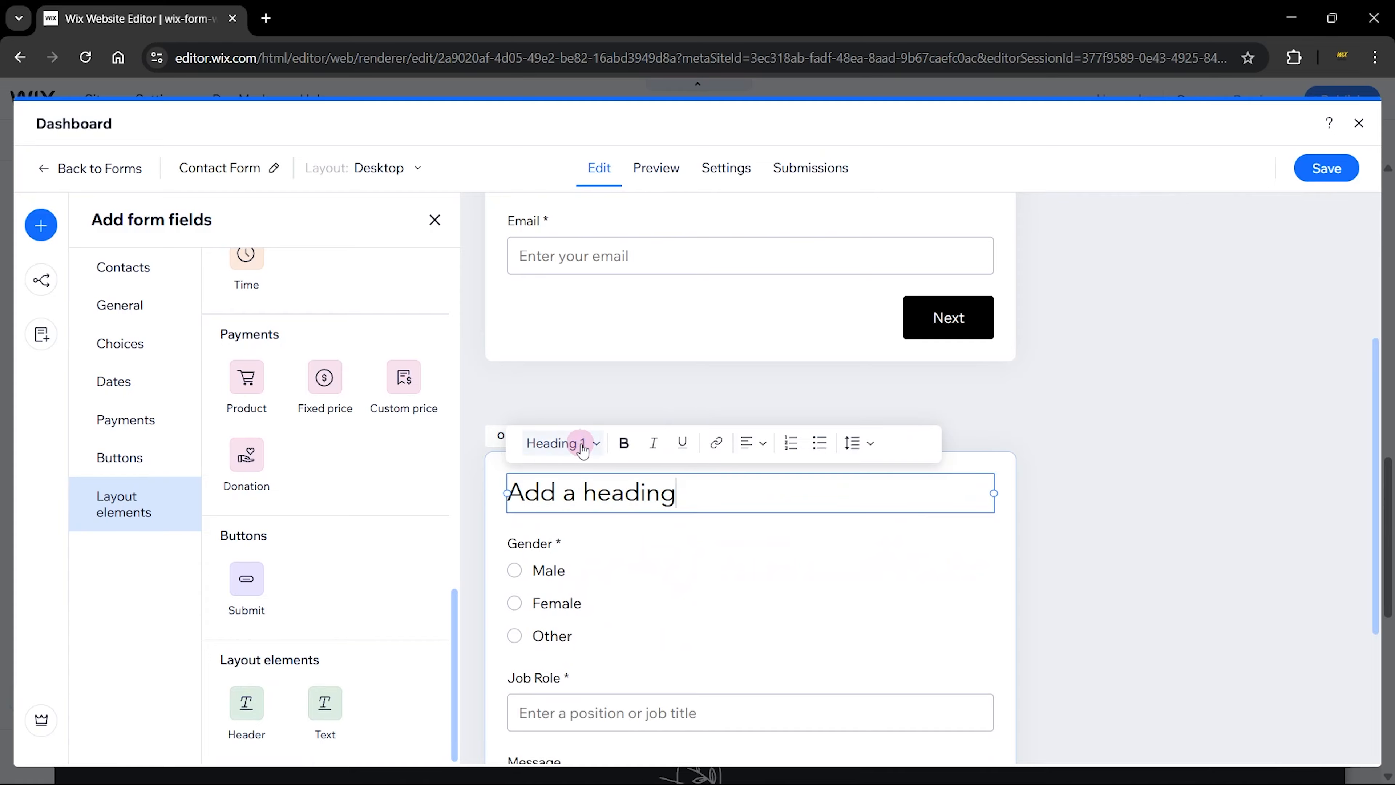
{"action": "triple_click", "coordinate": [756, 495]}
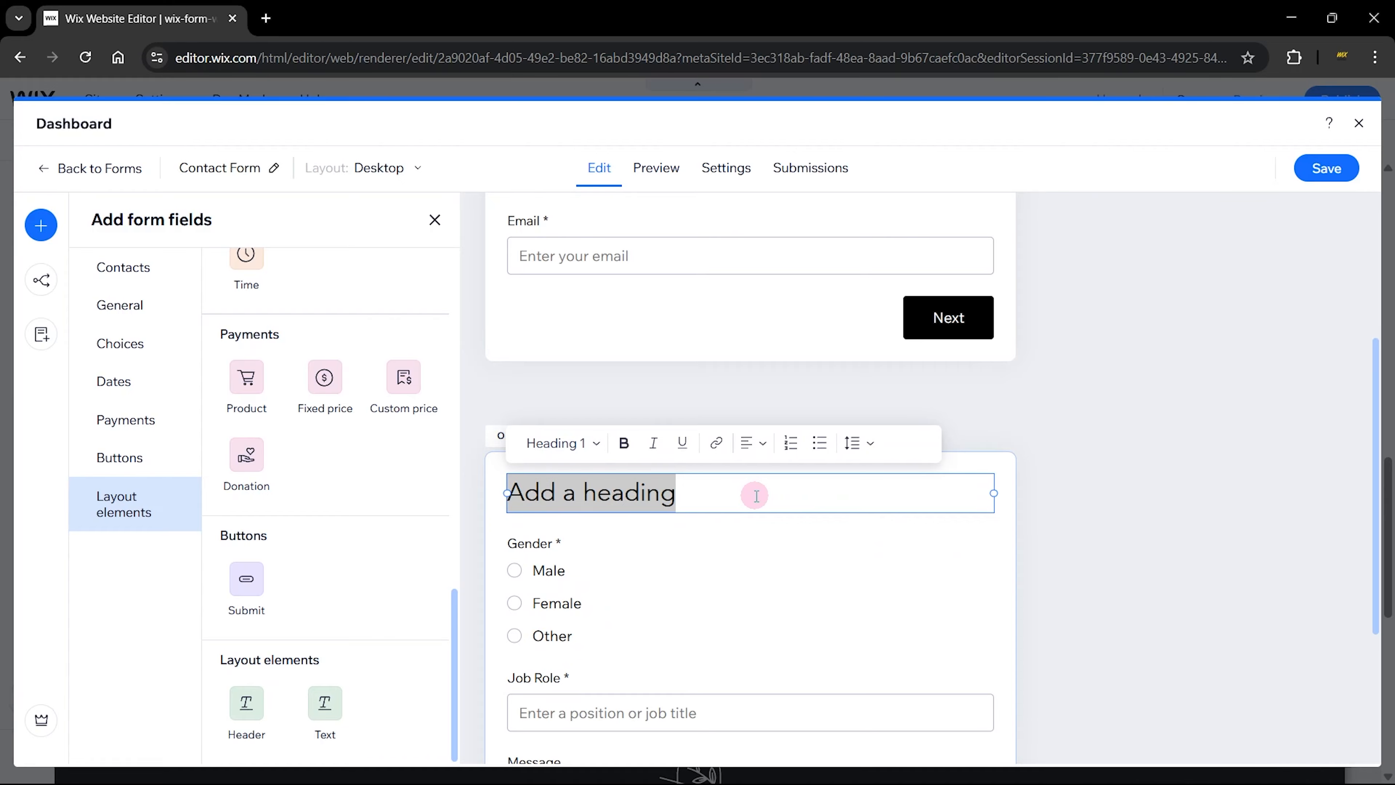
{"action": "type", "text": "Other Details"}
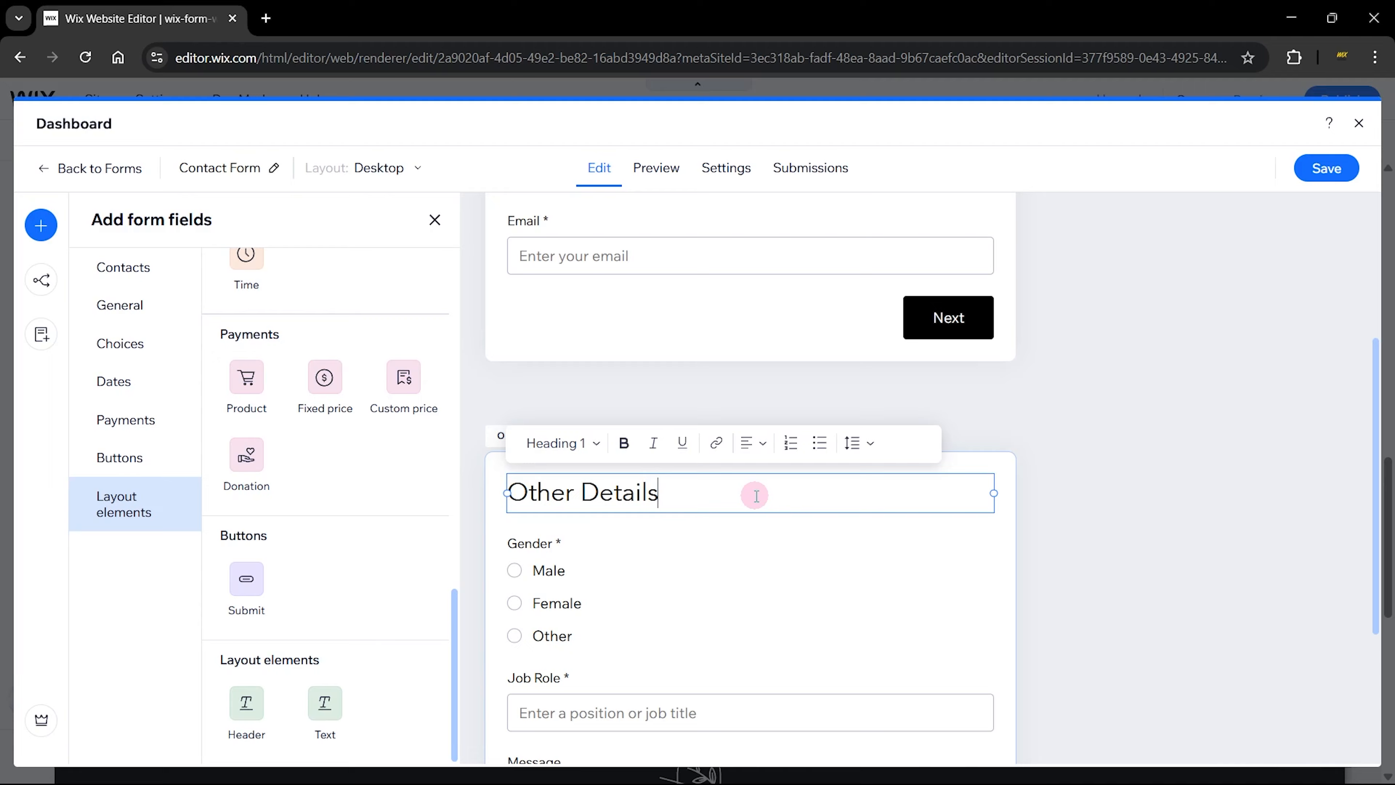
{"action": "triple_click", "coordinate": [755, 495]}
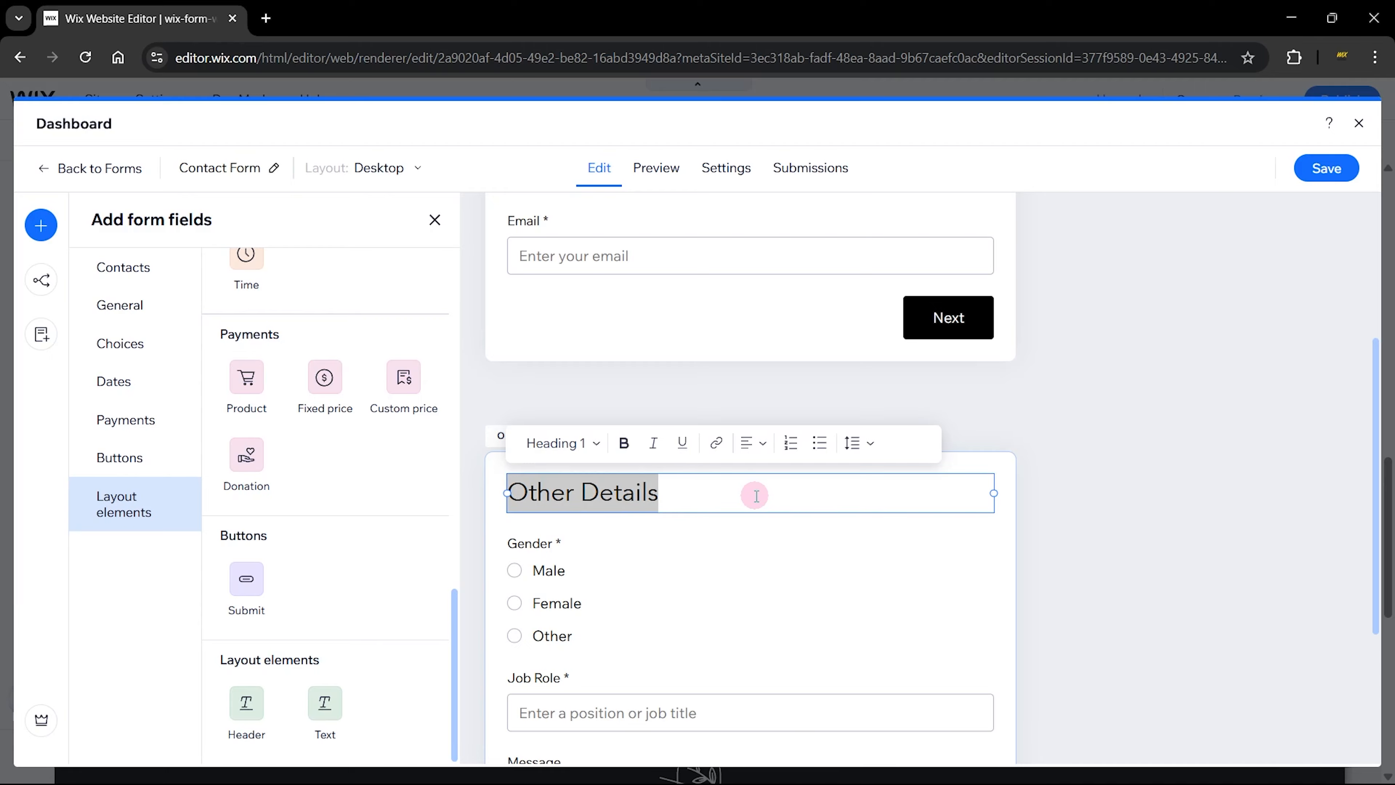
{"action": "left_click", "coordinate": [624, 442]}
- Add a text element below the "Other Details" heading reading "Please fill out all required fields"
{"action": "left_click_drag", "start_coordinate": [325, 714], "coordinate": [638, 530]}
{"action": "left_click", "coordinate": [585, 511]}
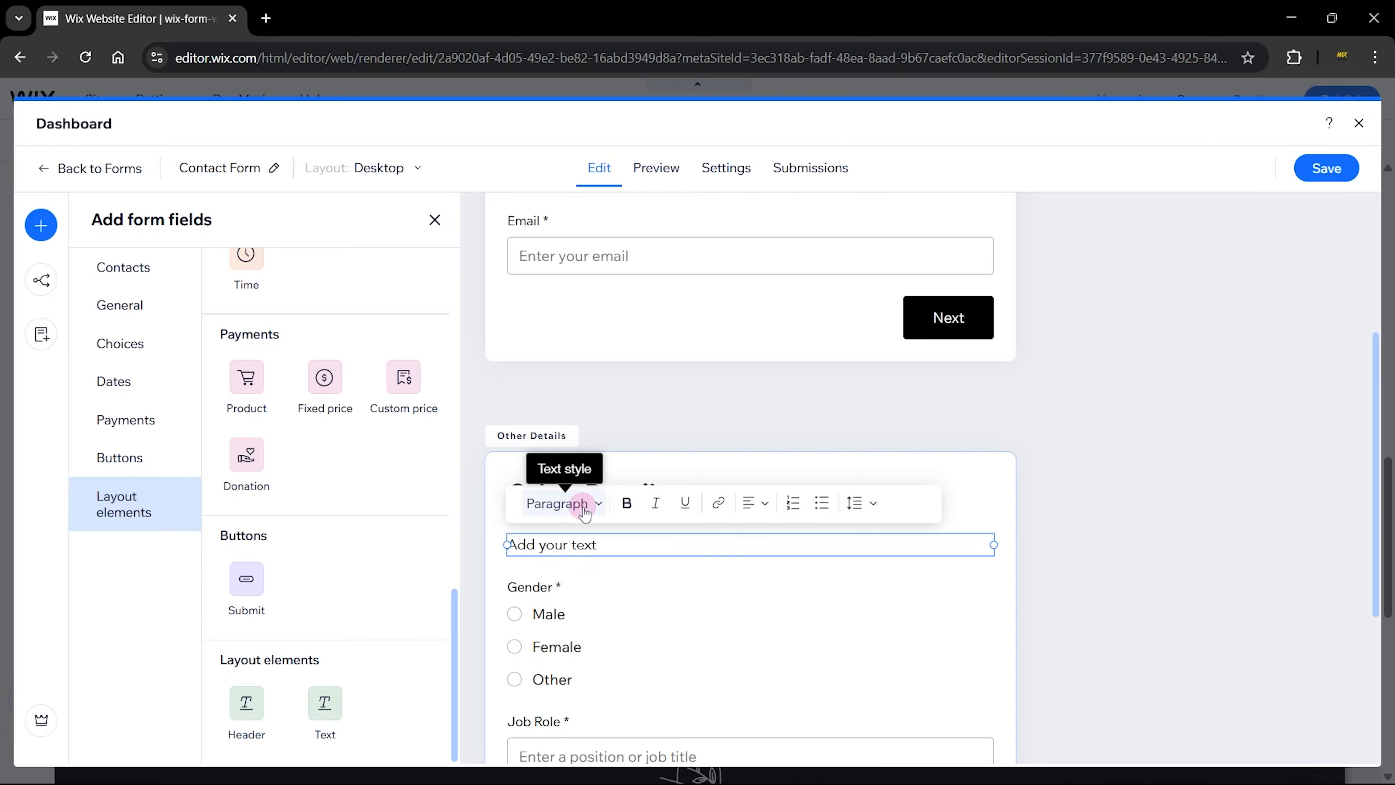
{"action": "key", "text": "ctrl+a"}
{"action": "type", "text": "Please"}
{"action": "type", "text": "fill out all required fields"}
{"action": "left_click", "coordinate": [1038, 508]}
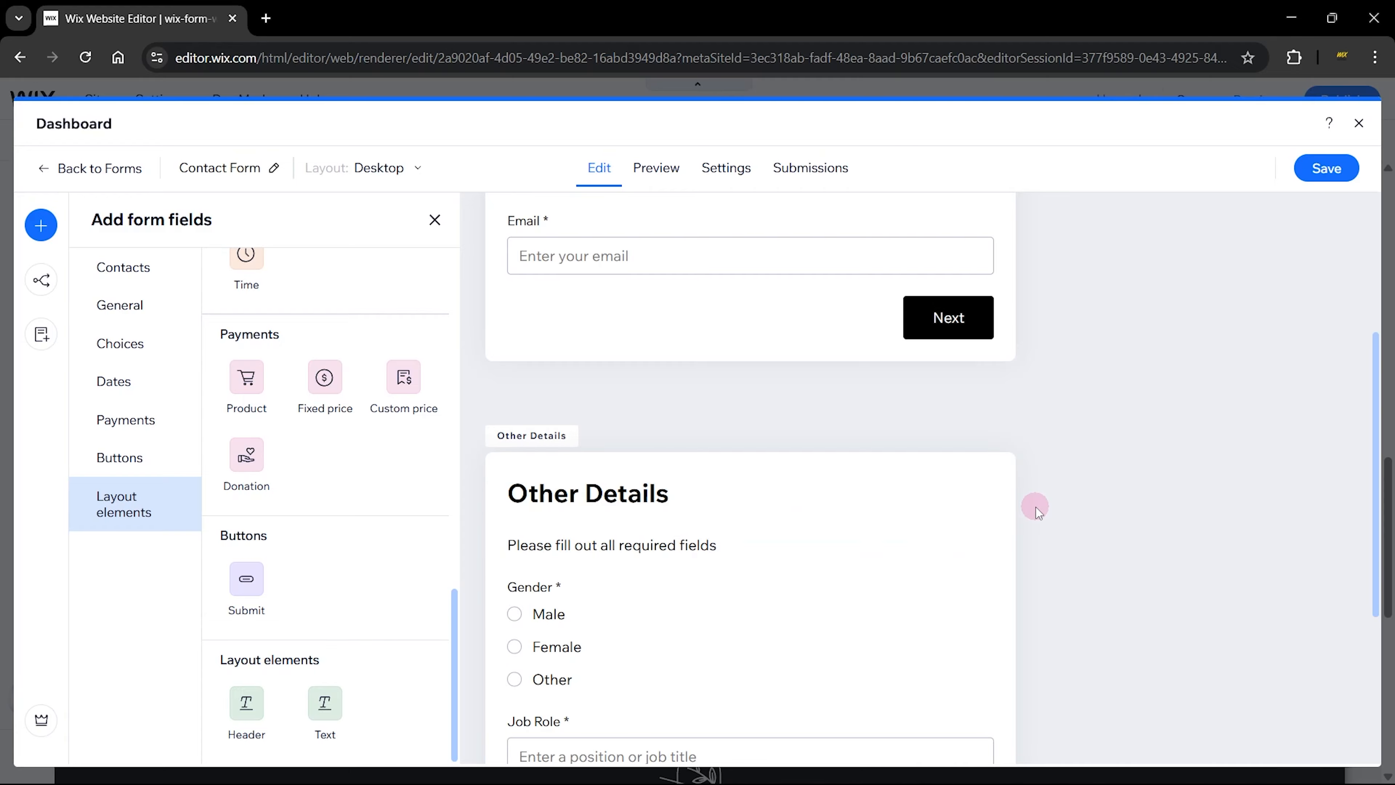
- Make the "Contact Information" heading on the first page bold
{"action": "scroll", "coordinate": [1040, 508], "scroll_direction": "up", "scroll_amount": 5}
{"action": "left_click", "coordinate": [643, 315]}
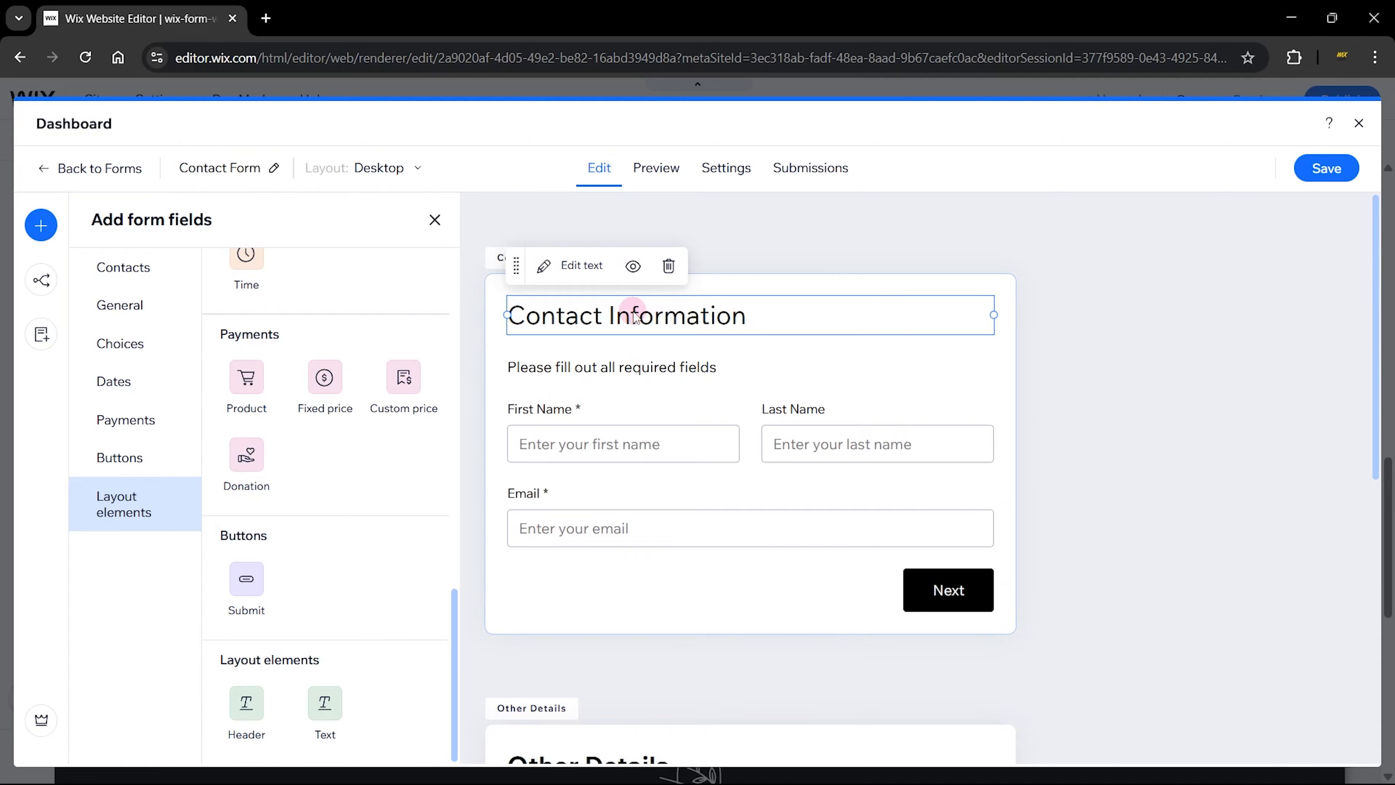
{"action": "left_click", "coordinate": [574, 266]}
{"action": "triple_click", "coordinate": [636, 315]}
{"action": "left_click", "coordinate": [624, 265]}
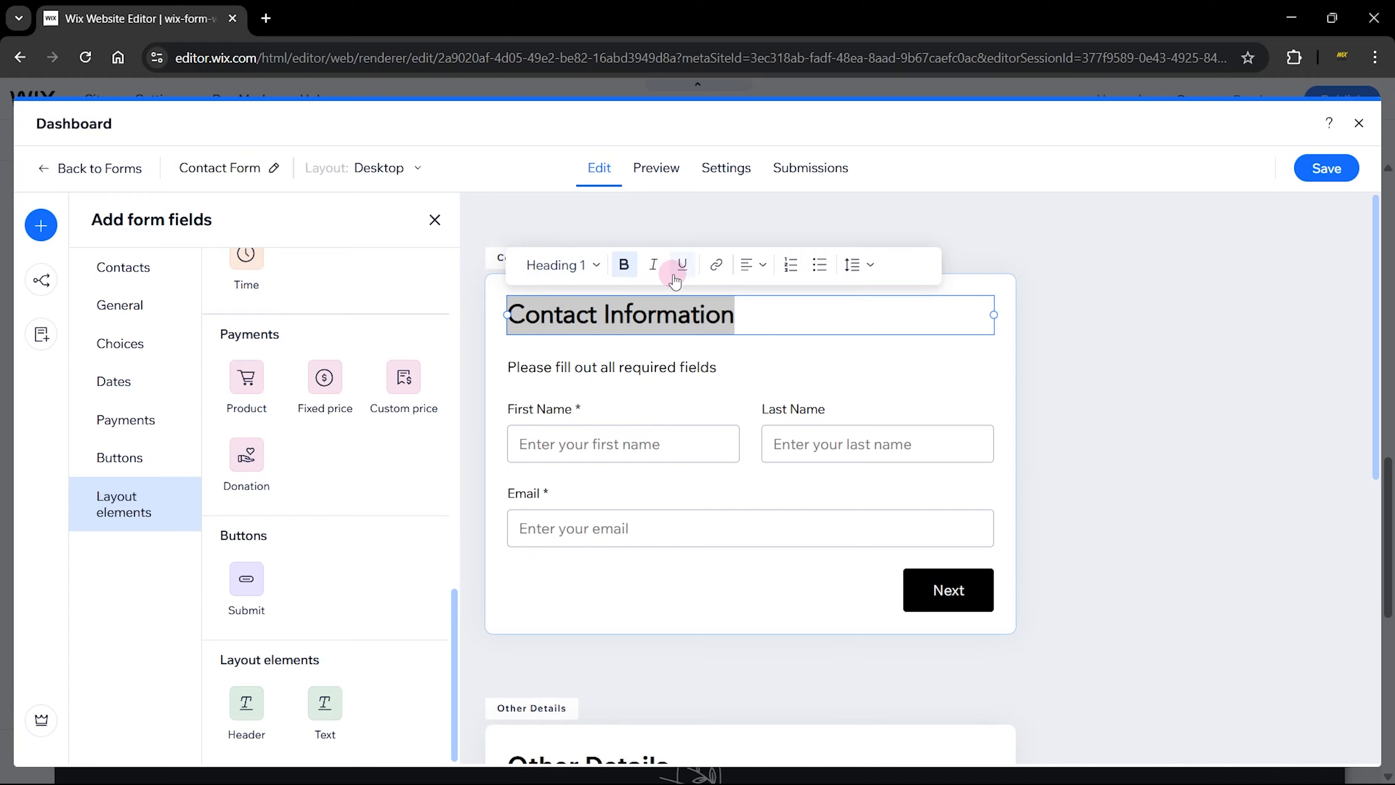
- Try centring the "Contact Information" heading, restore its left alignment, and deselect it
{"action": "left_click", "coordinate": [759, 282]}
{"action": "left_click", "coordinate": [783, 341]}
{"action": "left_click", "coordinate": [747, 275]}
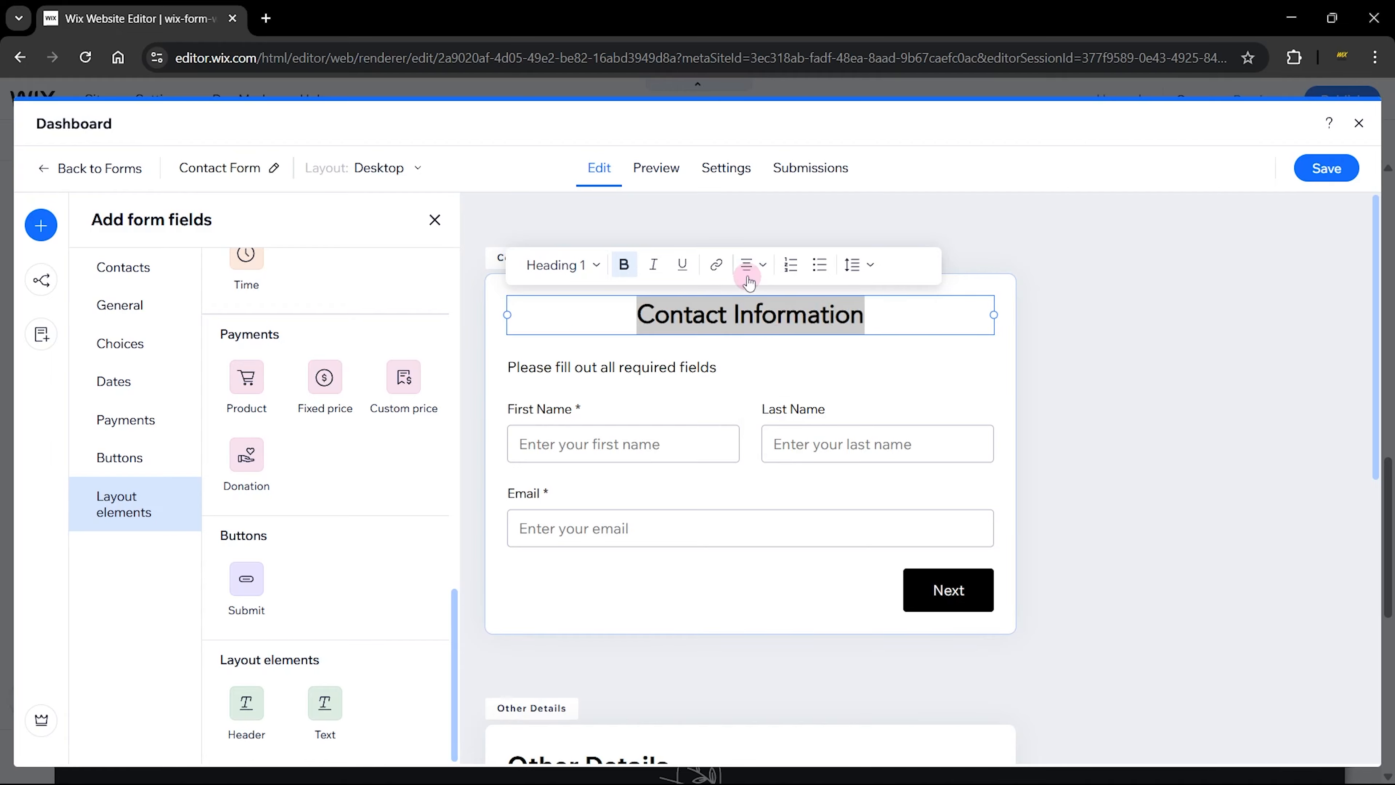
{"action": "left_click", "coordinate": [780, 309]}
{"action": "left_click", "coordinate": [811, 231]}
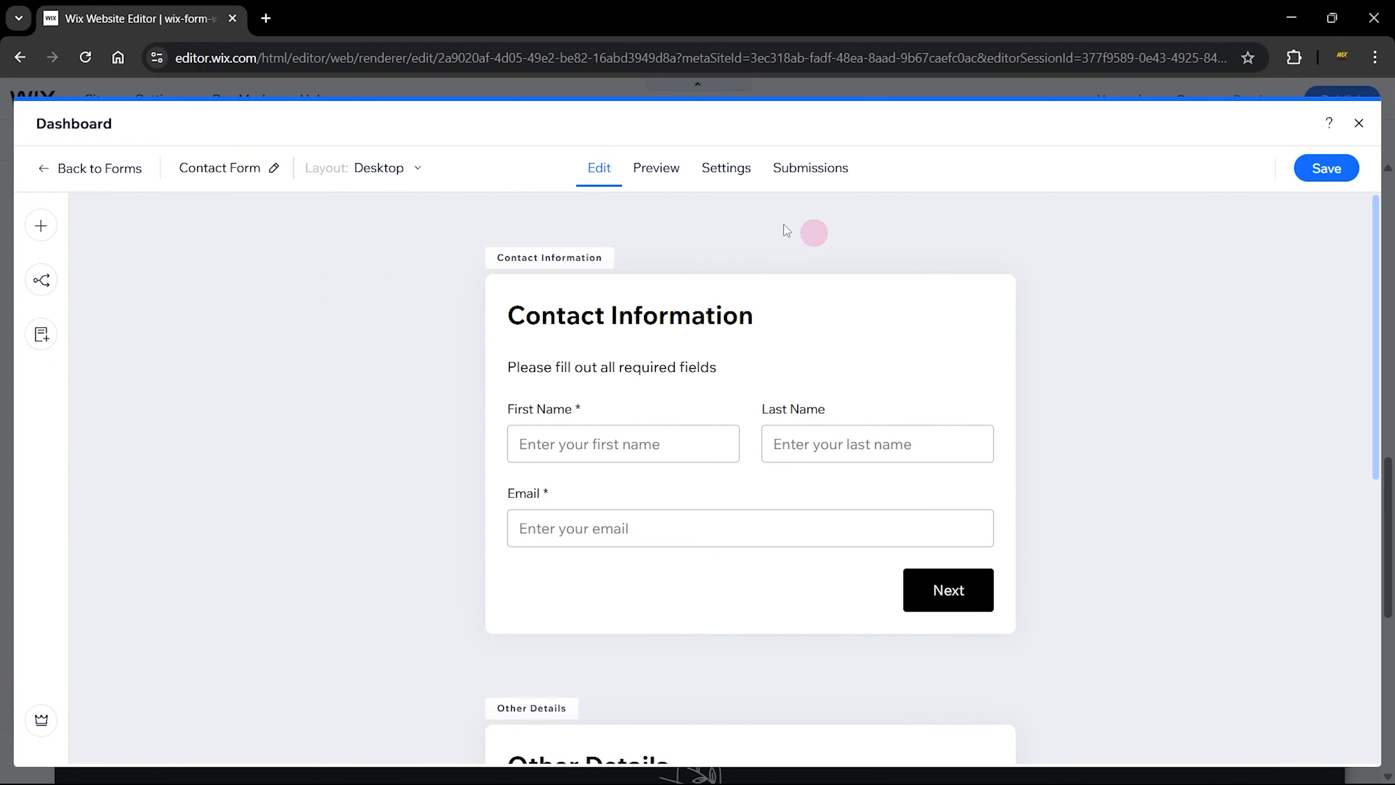
- Check the form's preview and the form rules, and return to the form layout
{"action": "left_click", "coordinate": [659, 174]}
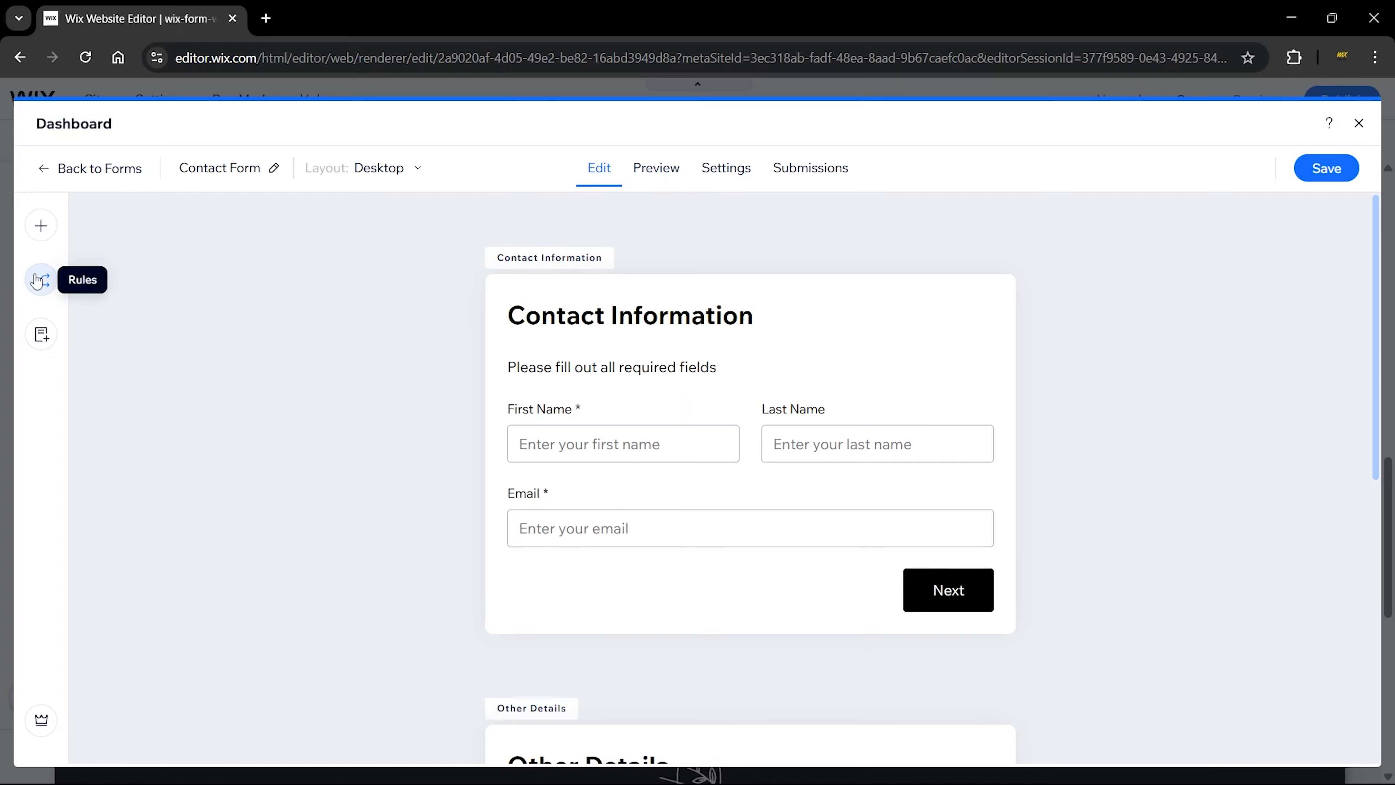
{"action": "left_click", "coordinate": [37, 279]}
{"action": "left_click", "coordinate": [234, 362]}
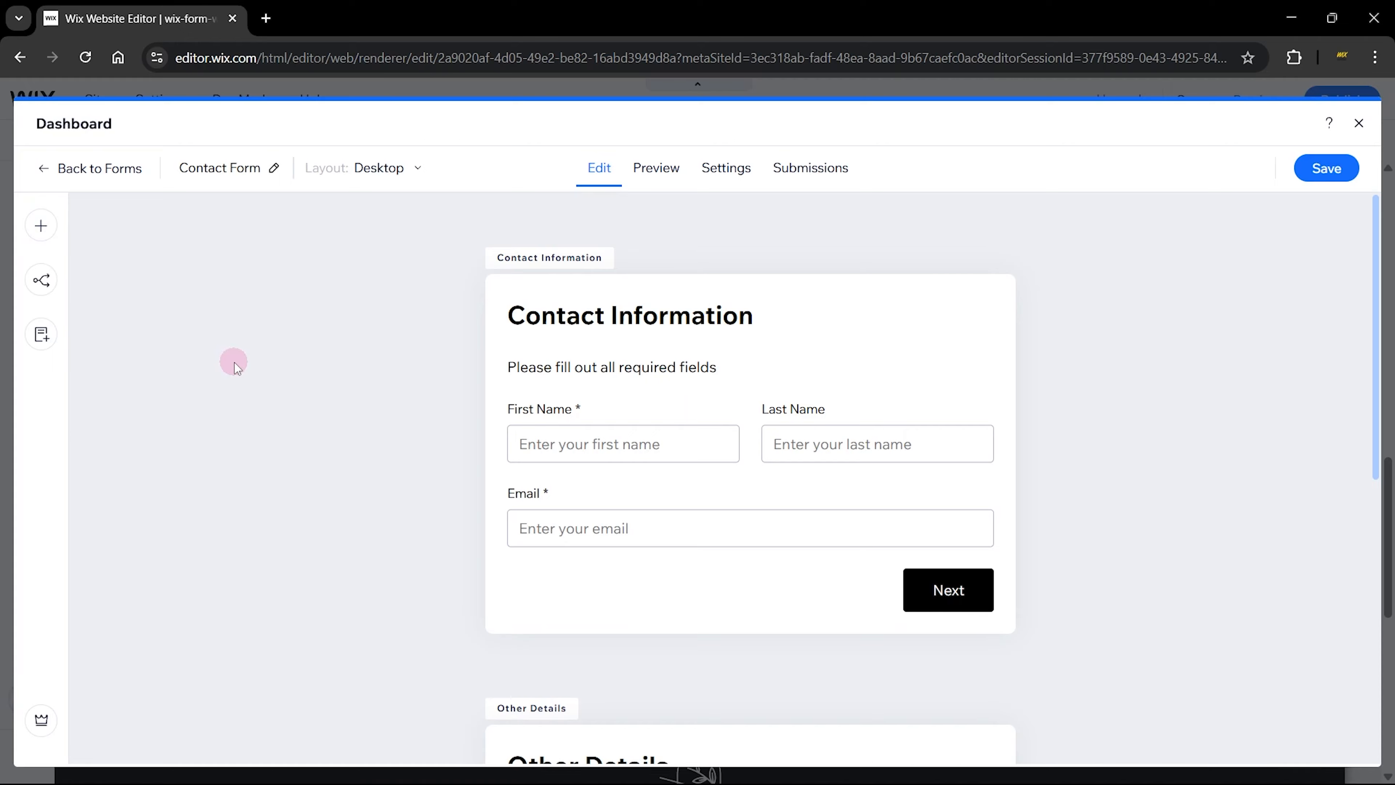
- Add a text element between the Email field and the Next button on the Contact Information page
{"action": "left_click", "coordinate": [41, 281]}
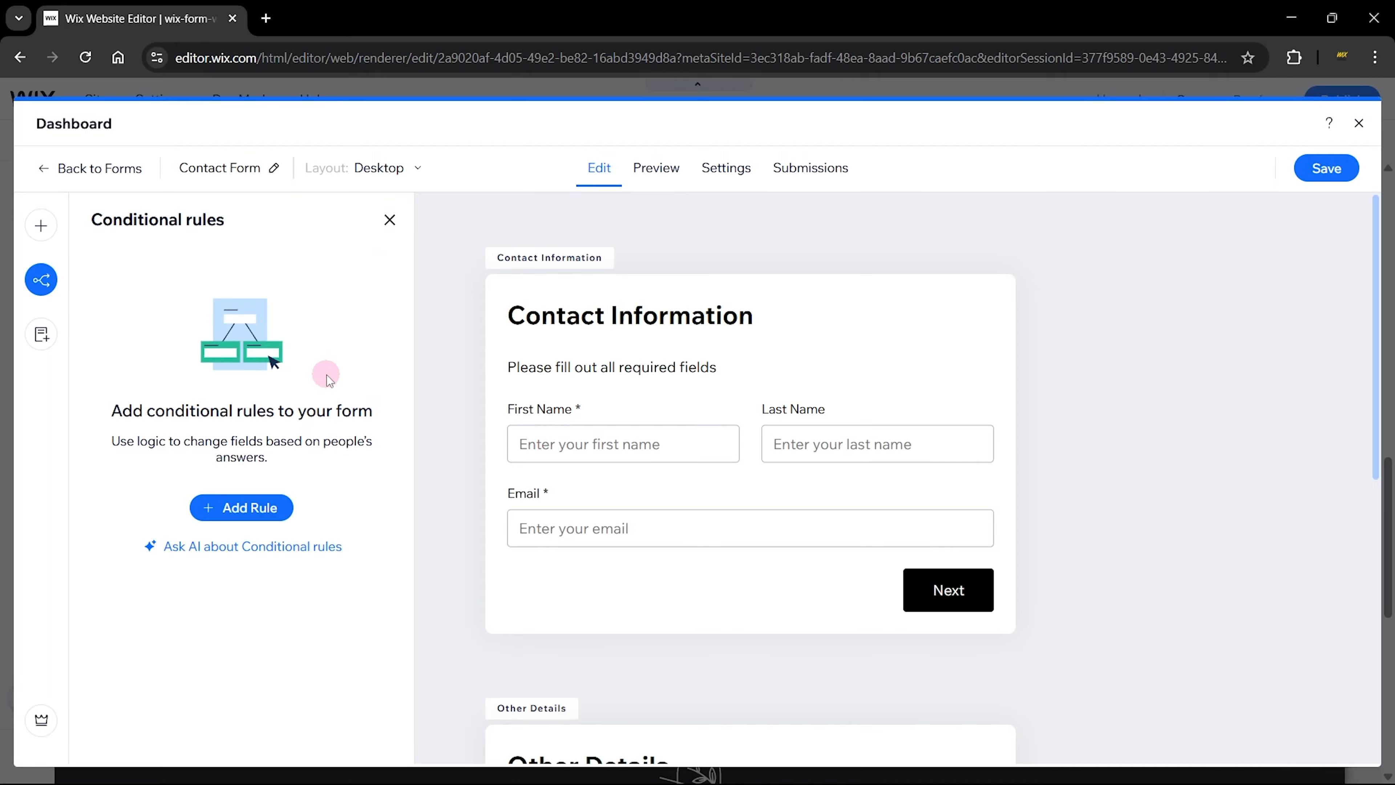
{"action": "left_click", "coordinate": [390, 219]}
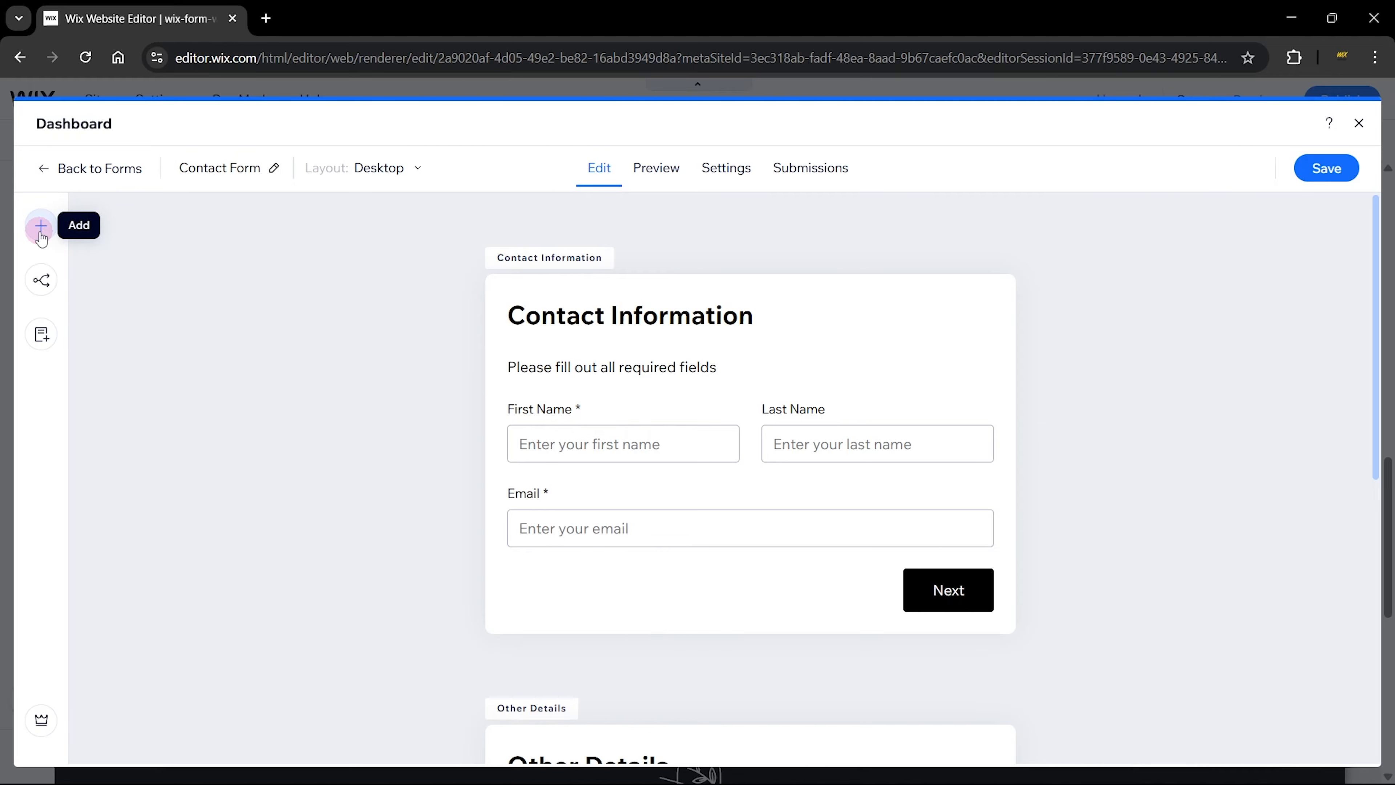
{"action": "left_click", "coordinate": [51, 242]}
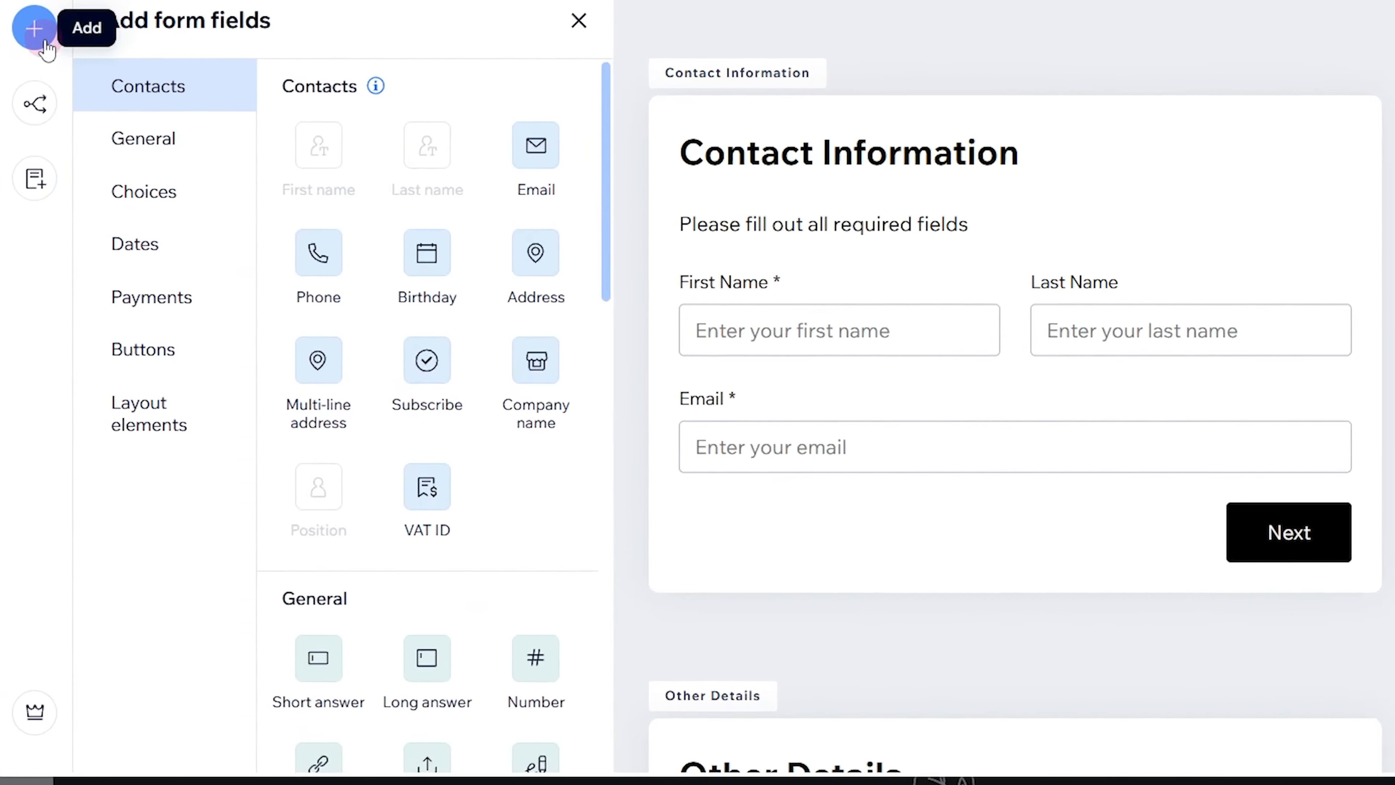
{"action": "left_click", "coordinate": [131, 511]}
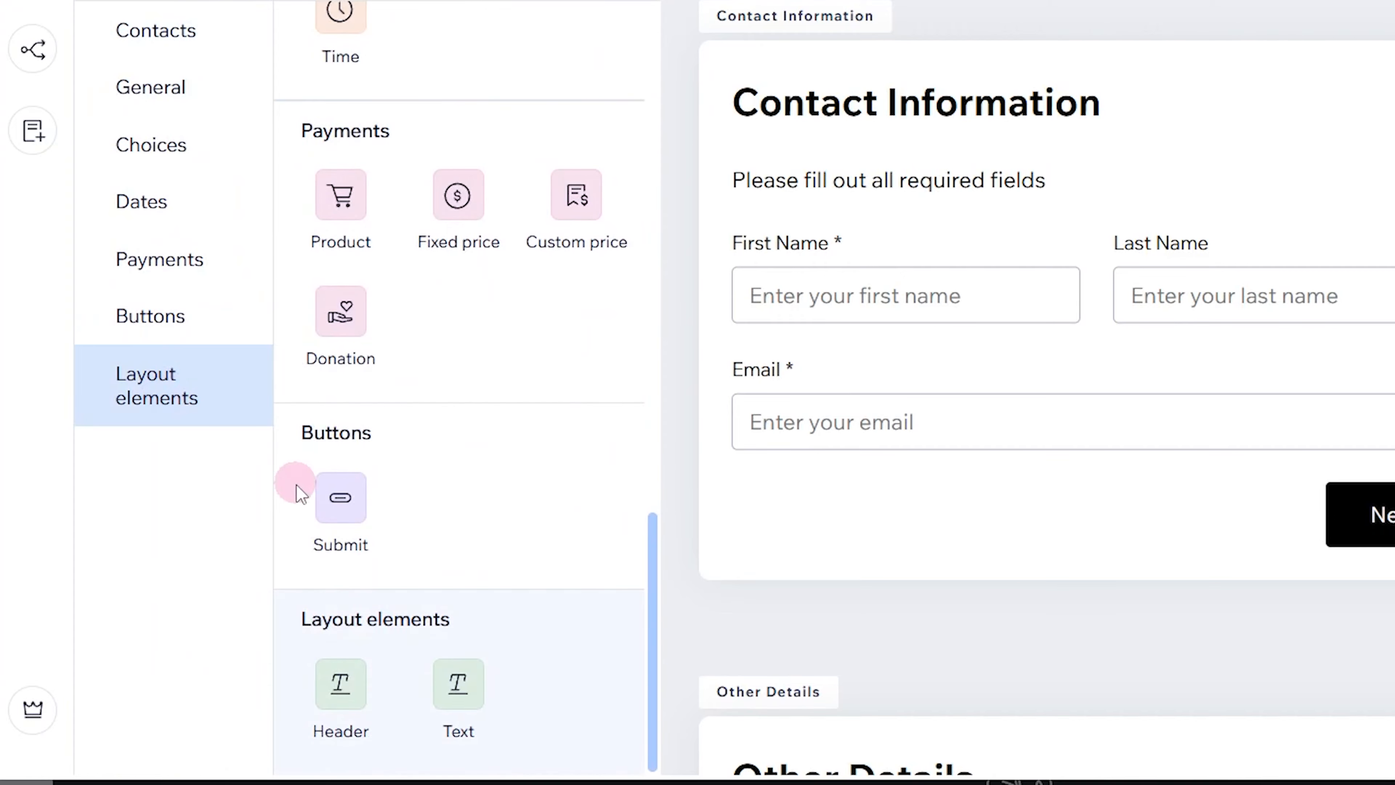
{"action": "left_click_drag", "start_coordinate": [456, 687], "coordinate": [851, 461]}
{"action": "left_click", "coordinate": [325, 15]}
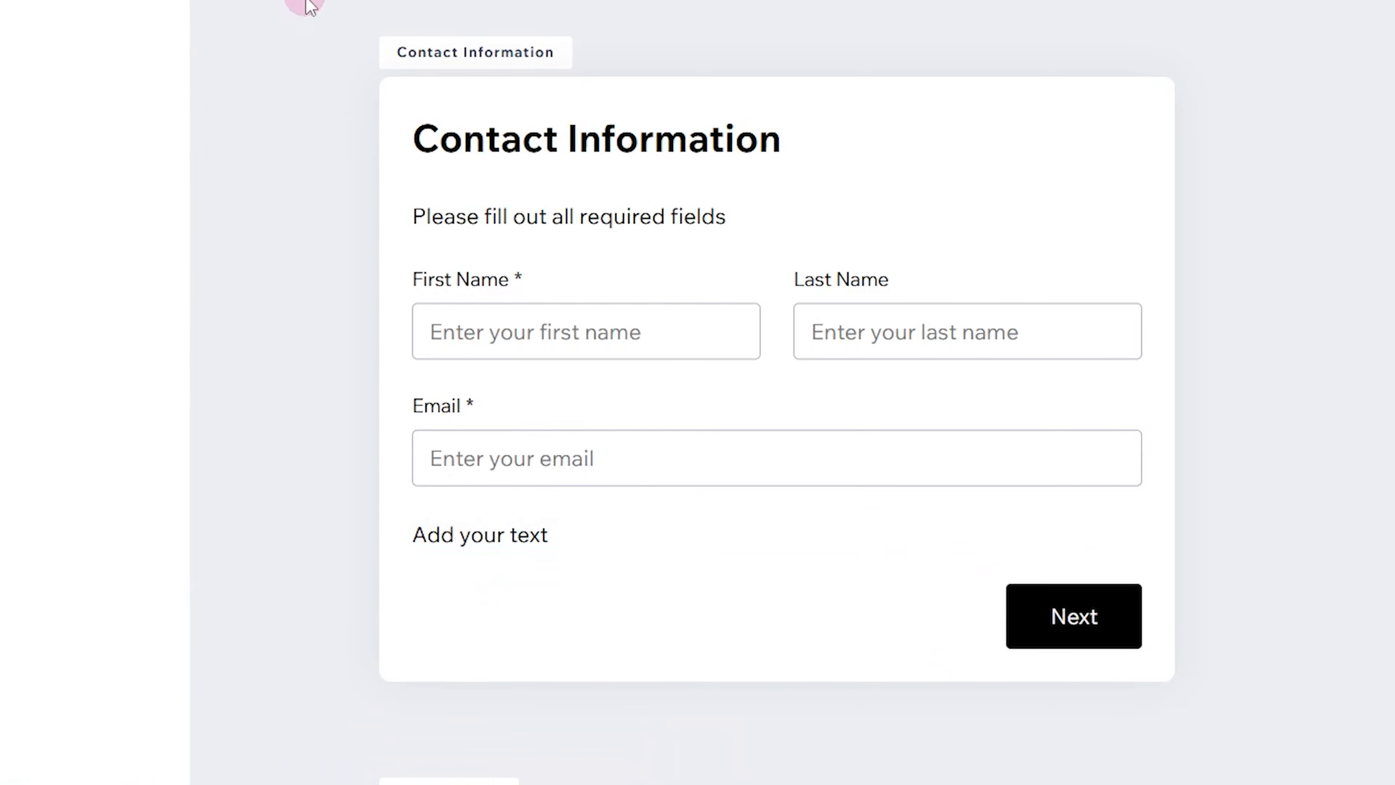
- Change the new text element's wording to "Thanks for your email. We will get back to you using this email."
{"action": "left_click", "coordinate": [535, 456]}
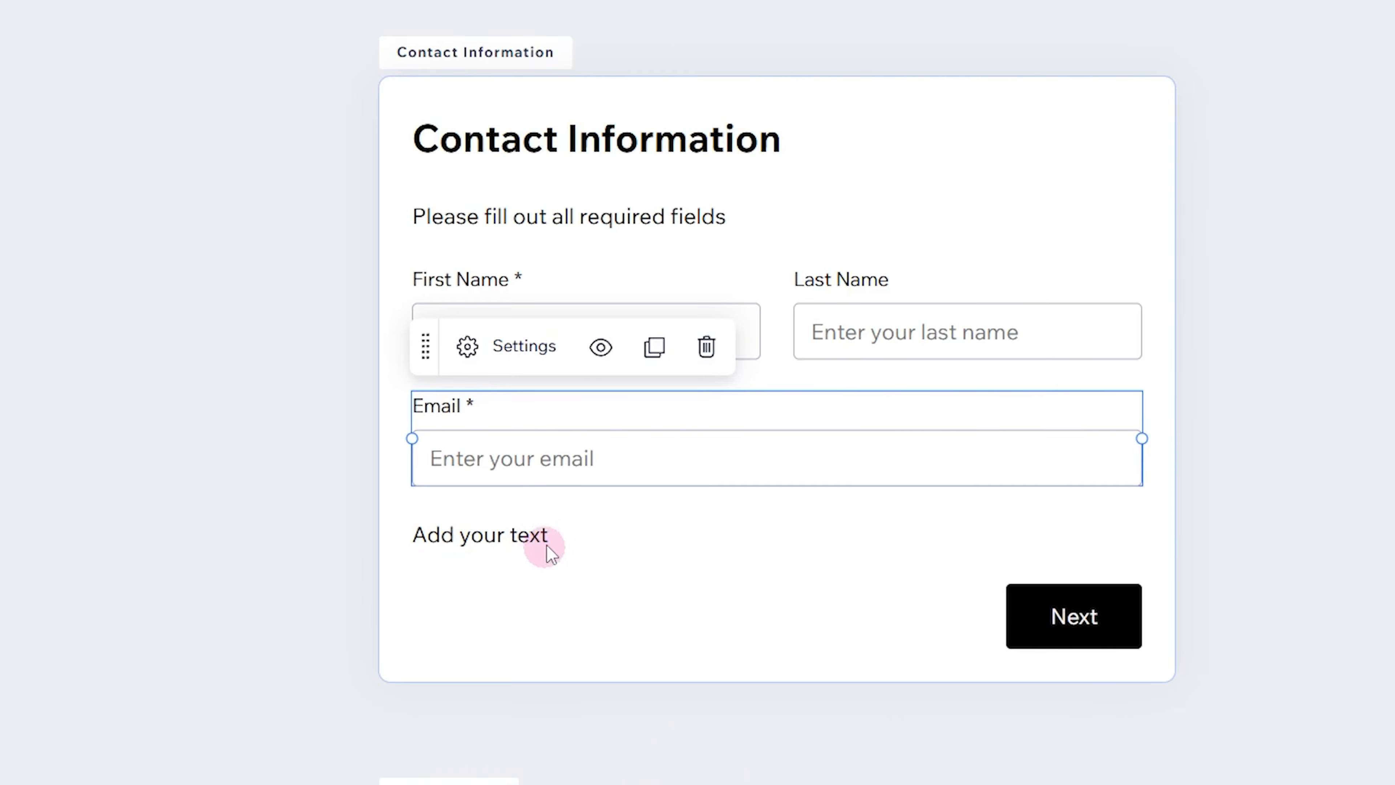
{"action": "left_click", "coordinate": [546, 543]}
{"action": "left_click", "coordinate": [516, 474]}
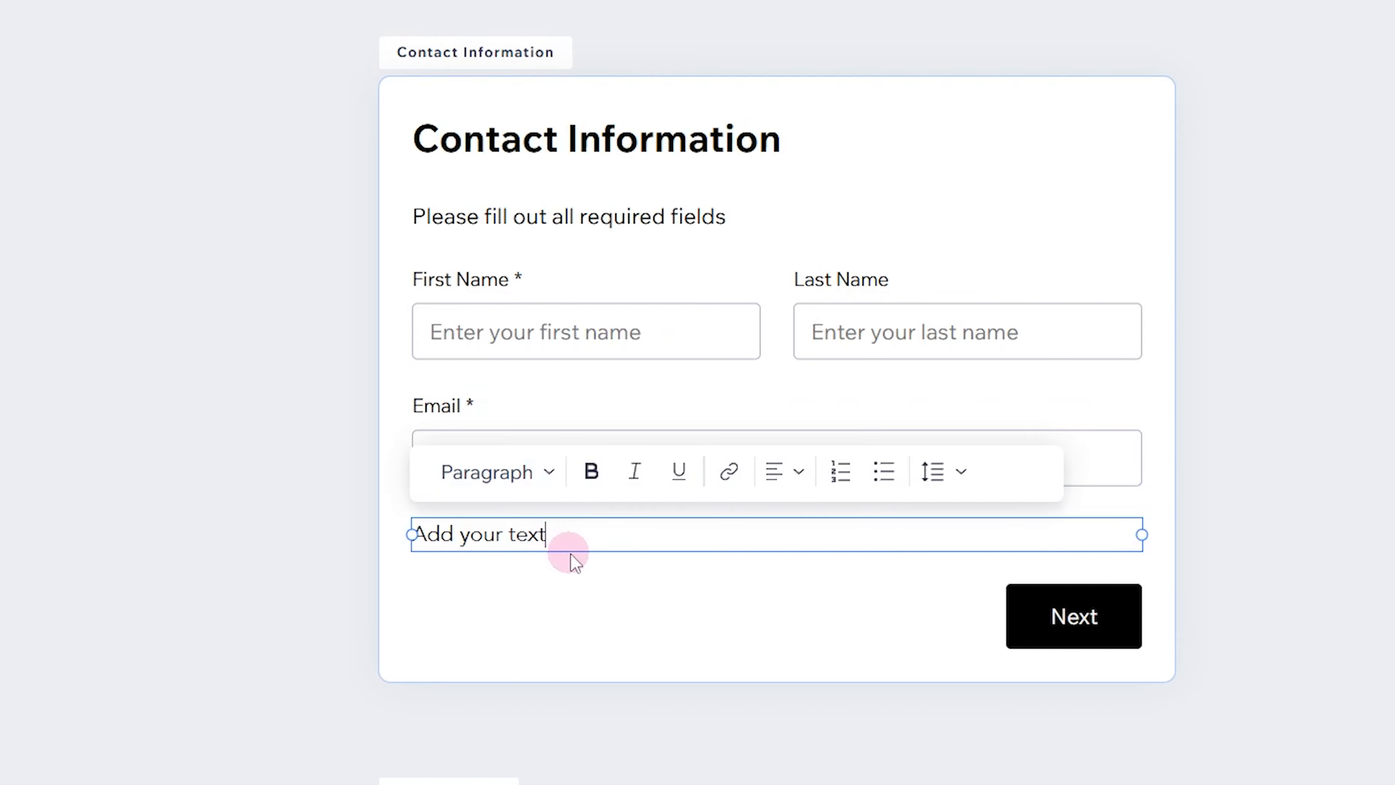
{"action": "type", "text": "Thanks for"}
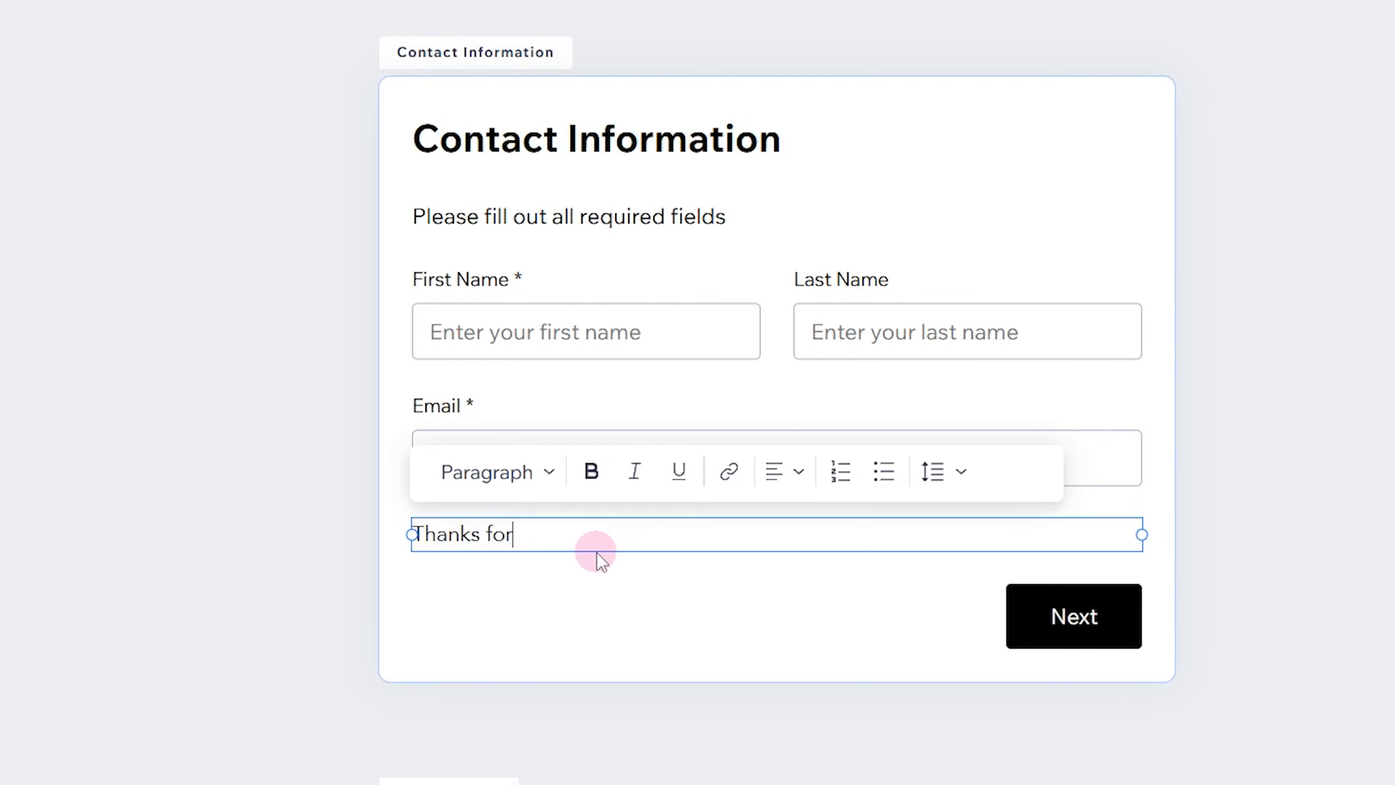
{"action": "type", "text": " your email. We will  get bac"}
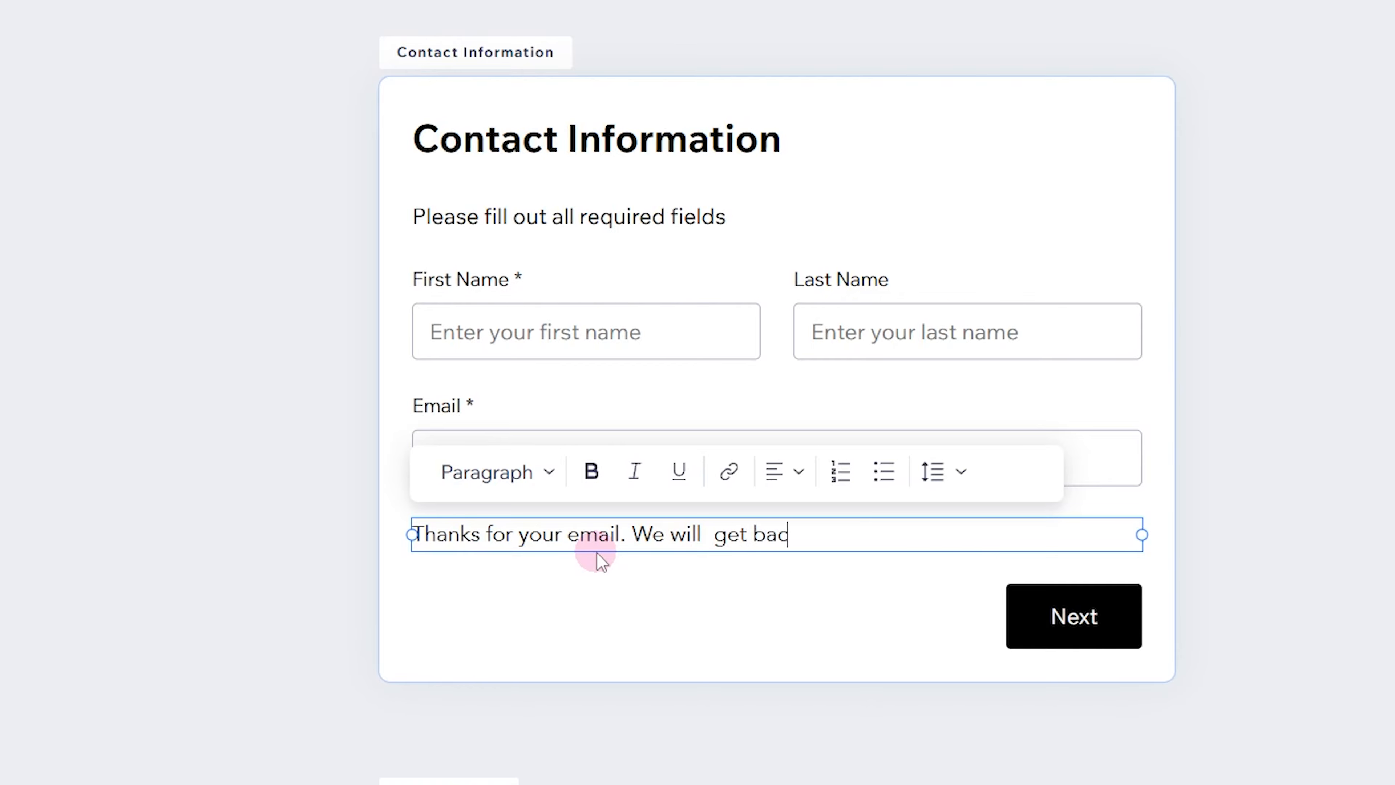
{"action": "type", "text": "k to you using this email."}
{"action": "key", "text": "Escape"}
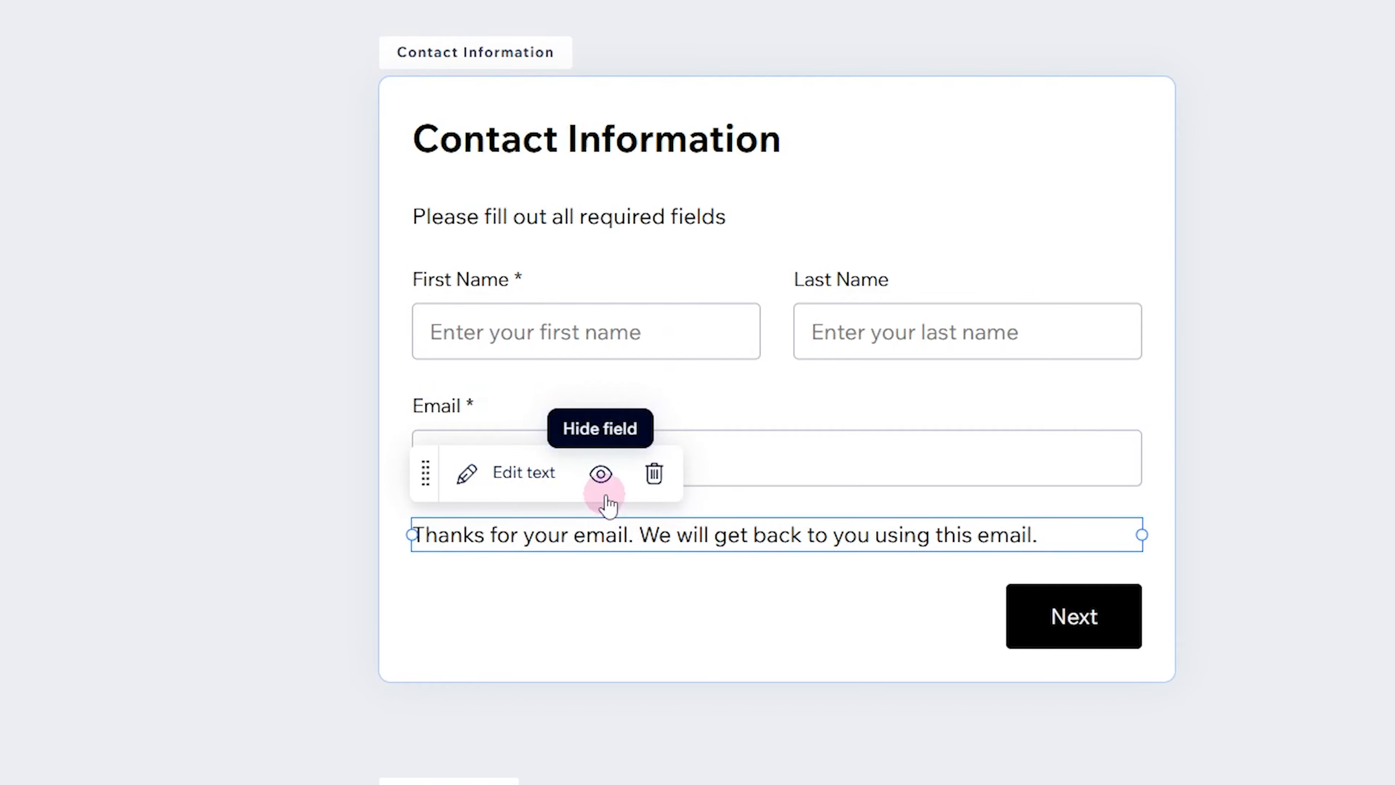
- Hide the thank-you text below the Email field and deselect it
{"action": "left_click", "coordinate": [601, 473]}
{"action": "left_click", "coordinate": [728, 444]}
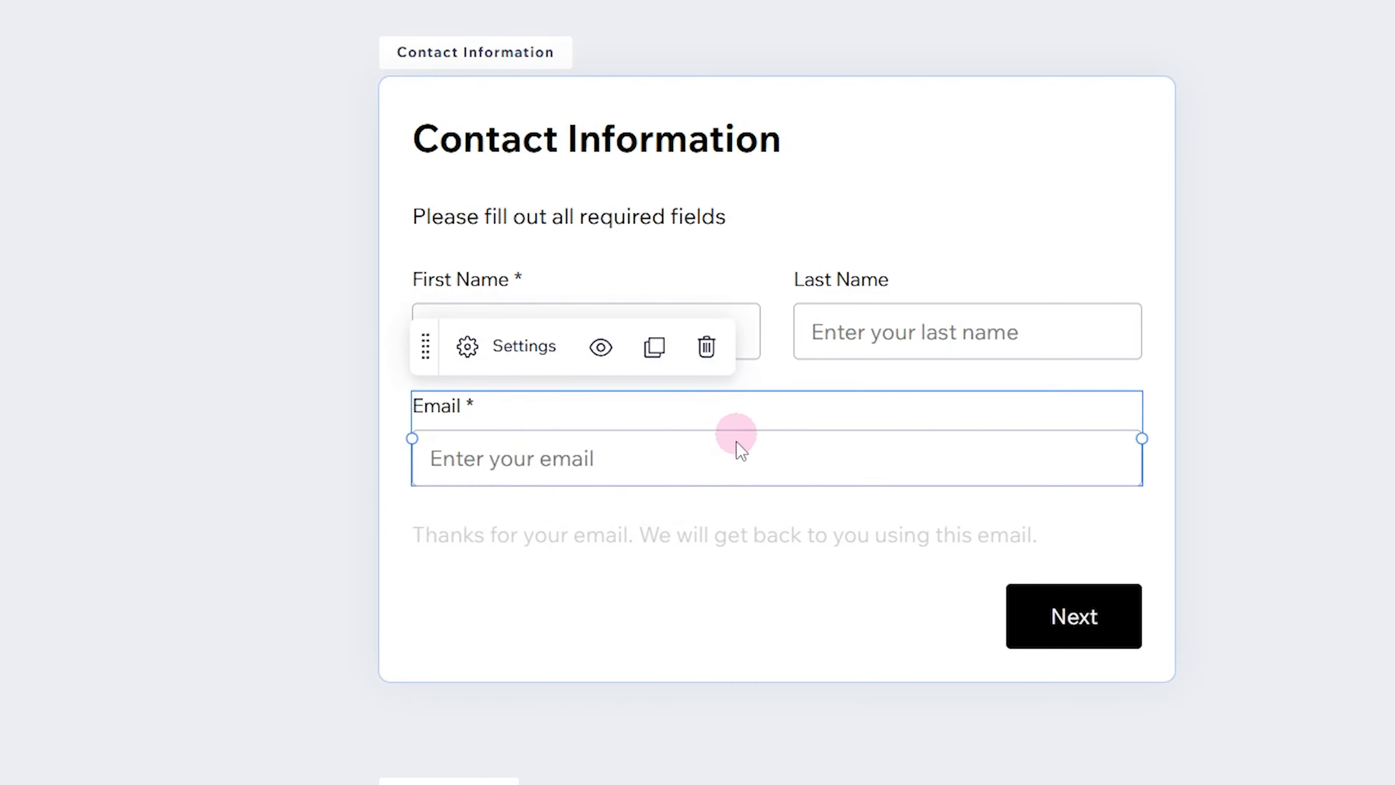
{"action": "left_click", "coordinate": [315, 405]}
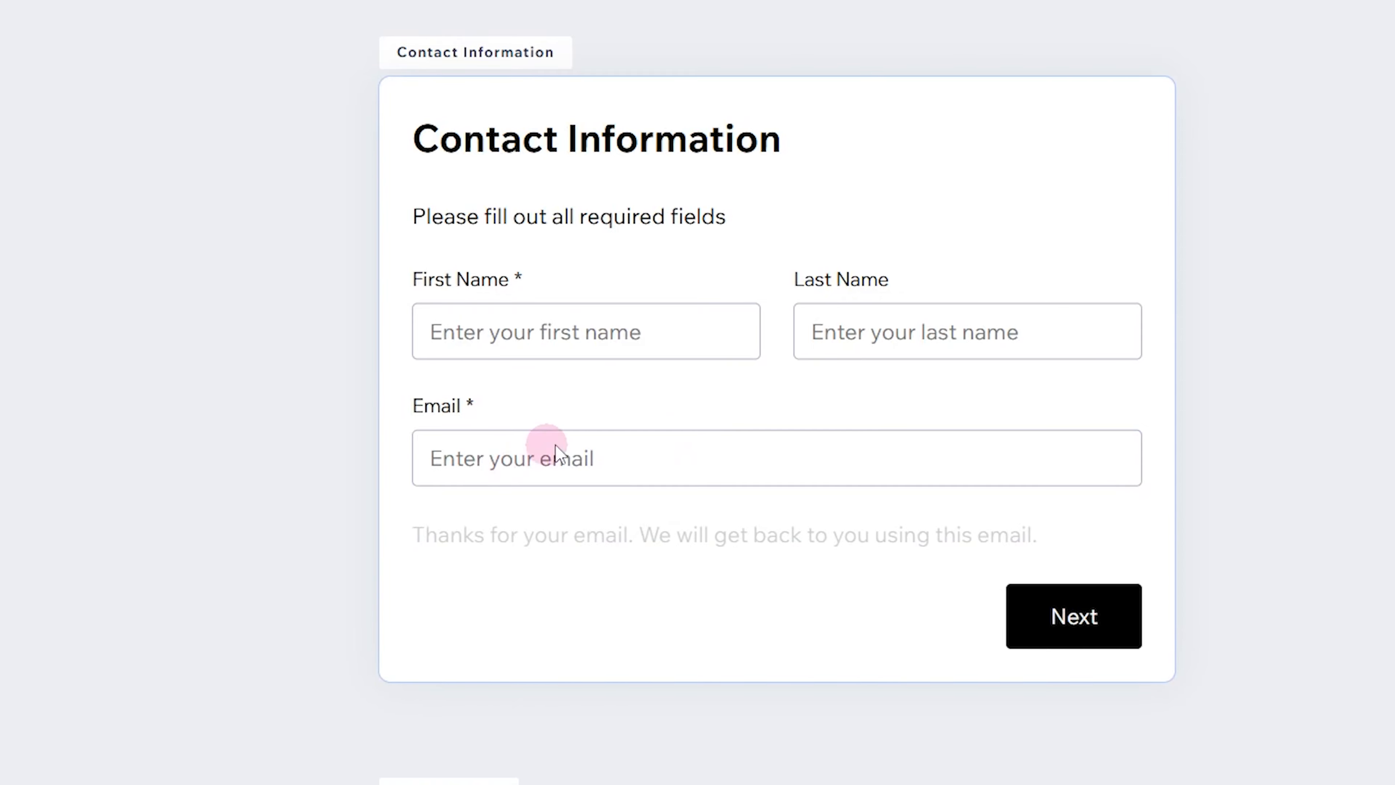
{"action": "left_click", "coordinate": [569, 545]}
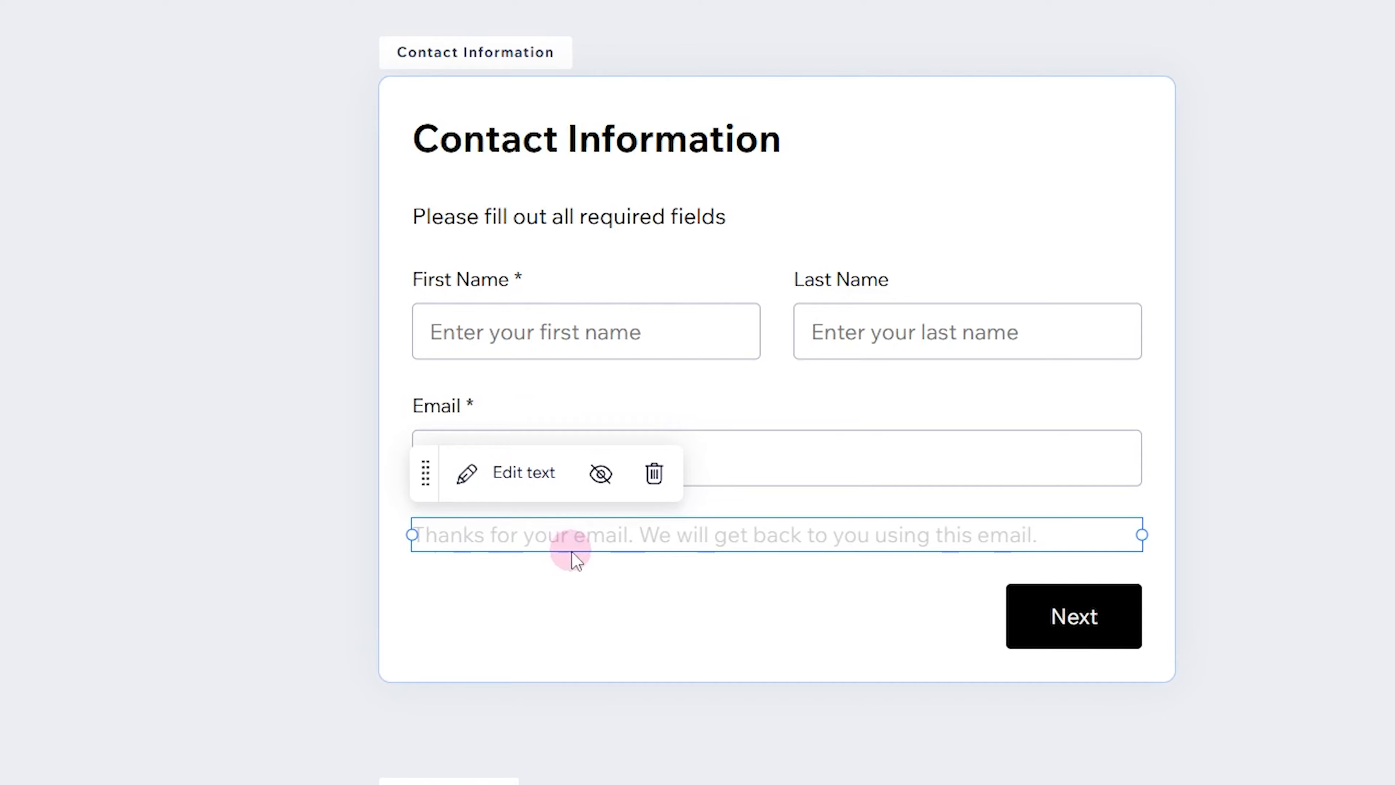
{"action": "left_click", "coordinate": [313, 544]}
- Create a conditional rule with the condition that the Email field is filled
{"action": "left_click", "coordinate": [34, 234]}
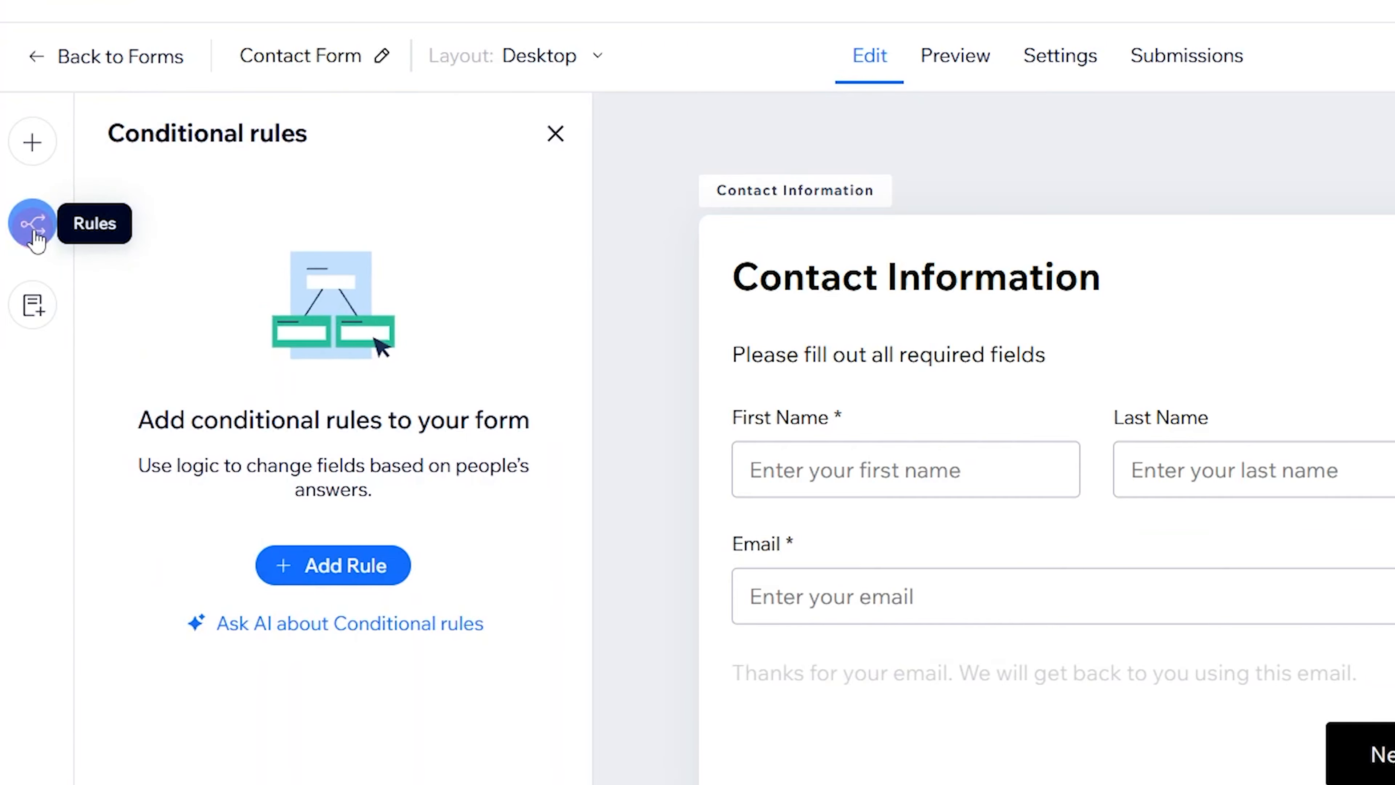
{"action": "left_click", "coordinate": [332, 576]}
{"action": "left_click", "coordinate": [257, 374]}
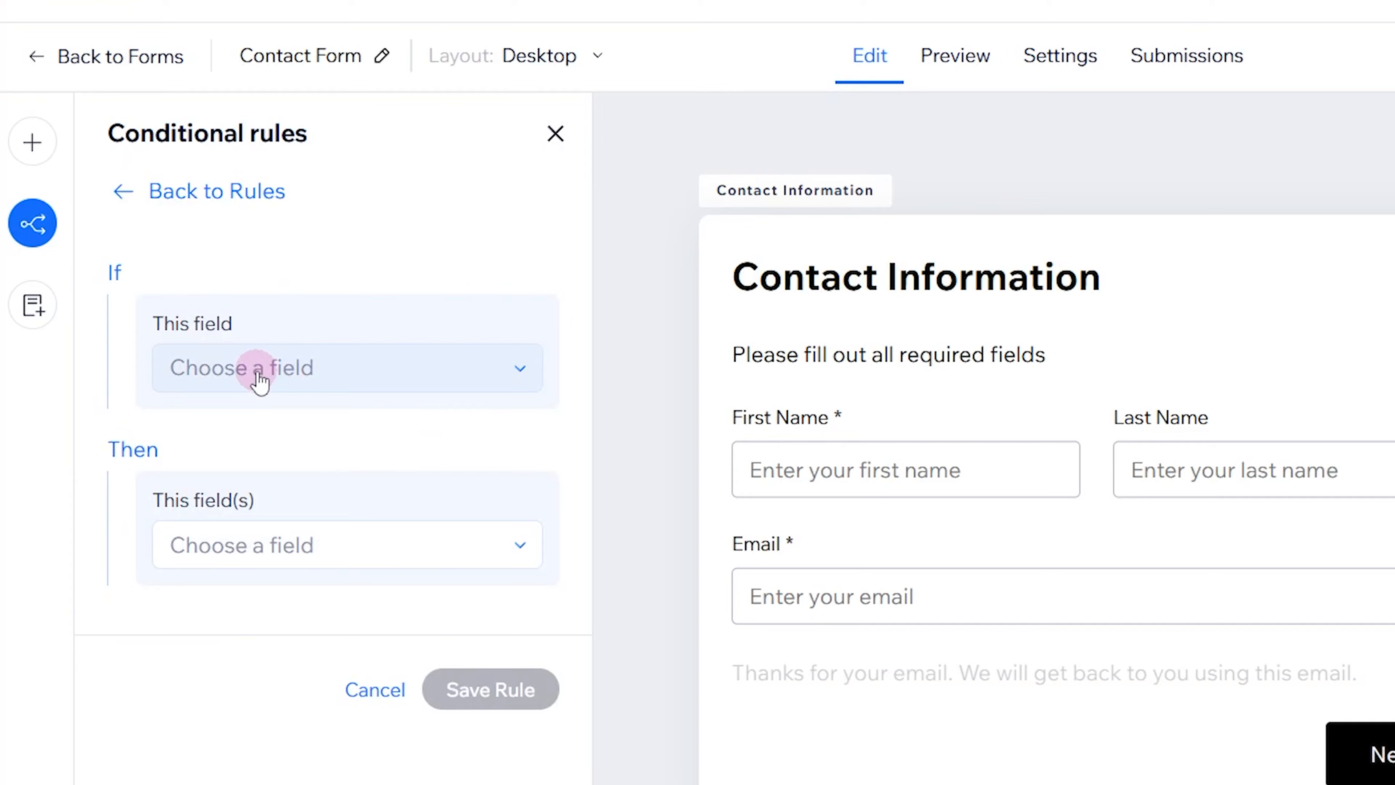
{"action": "left_click", "coordinate": [256, 508]}
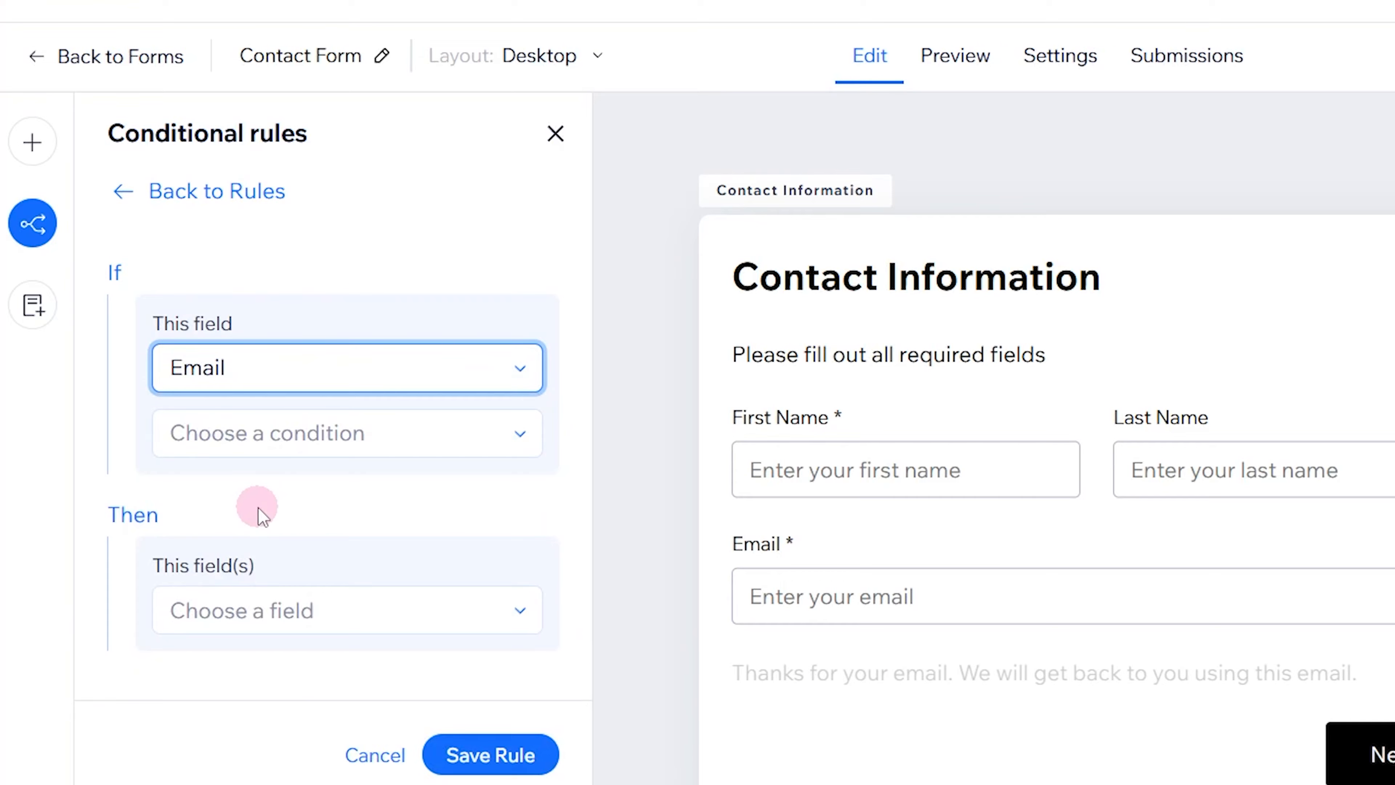
{"action": "left_click", "coordinate": [250, 437]}
{"action": "left_click", "coordinate": [243, 633]}
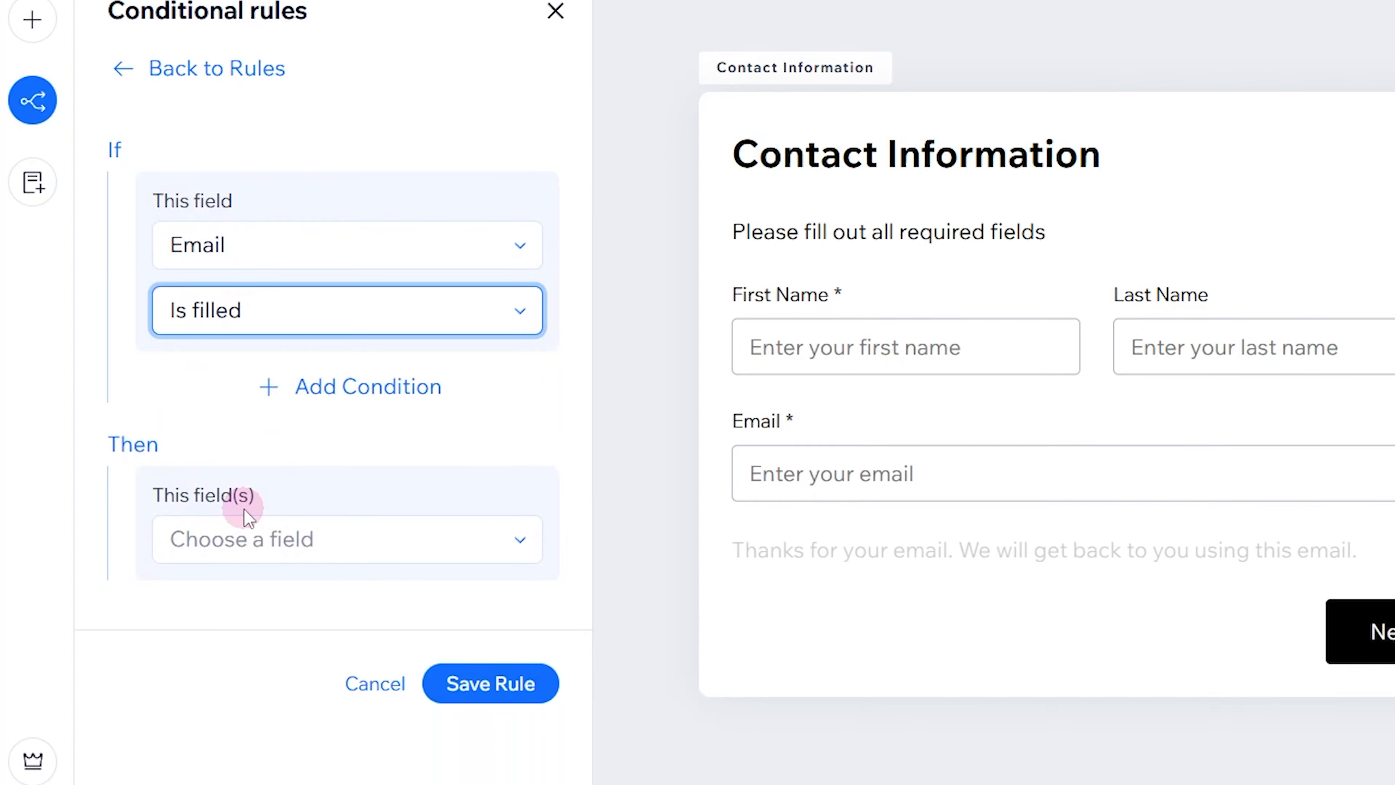
- Set the rule's result so the "Thanks for your email" text is shown, and save the rule
{"action": "left_click", "coordinate": [241, 528]}
{"action": "scroll", "coordinate": [307, 582], "scroll_direction": "down", "scroll_amount": 3}
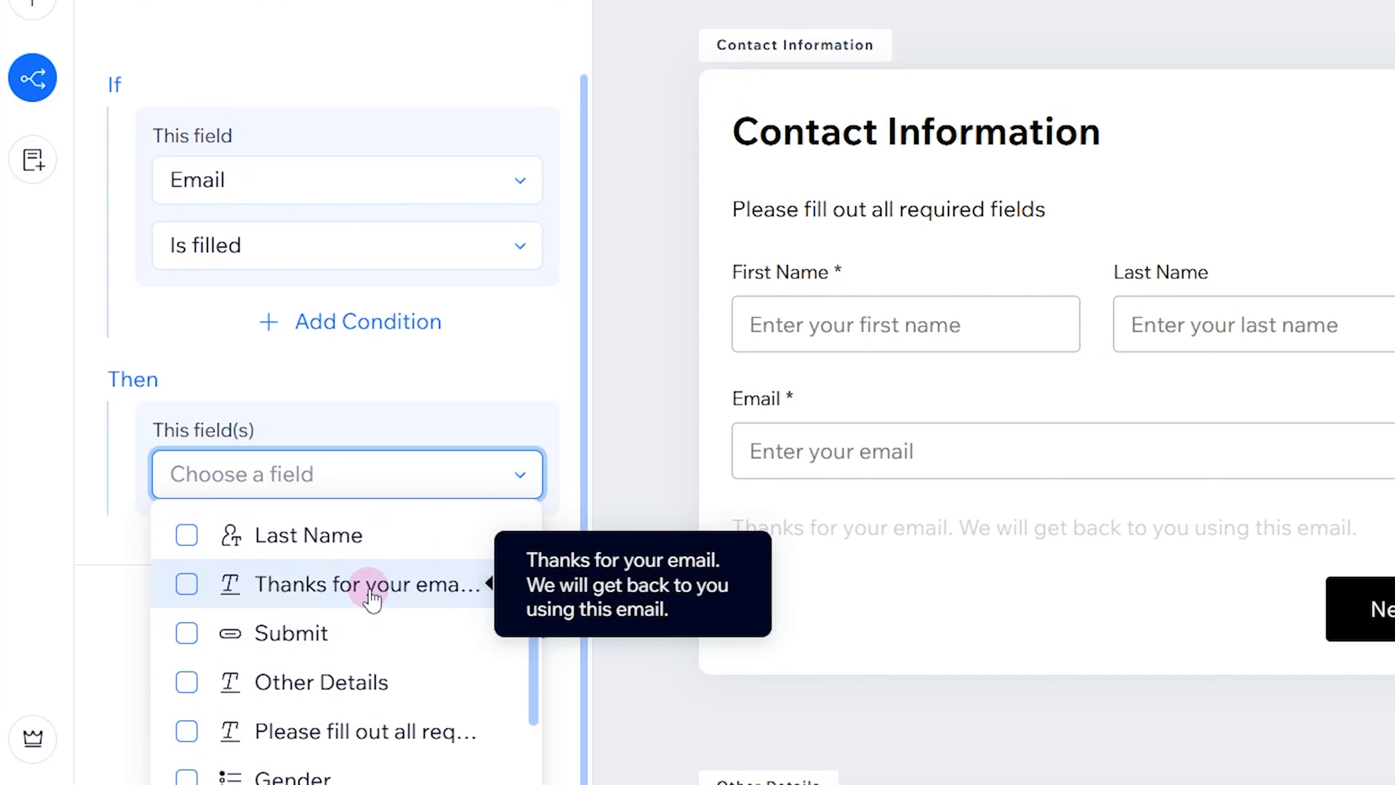
{"action": "left_click", "coordinate": [186, 583]}
{"action": "left_click", "coordinate": [349, 423]}
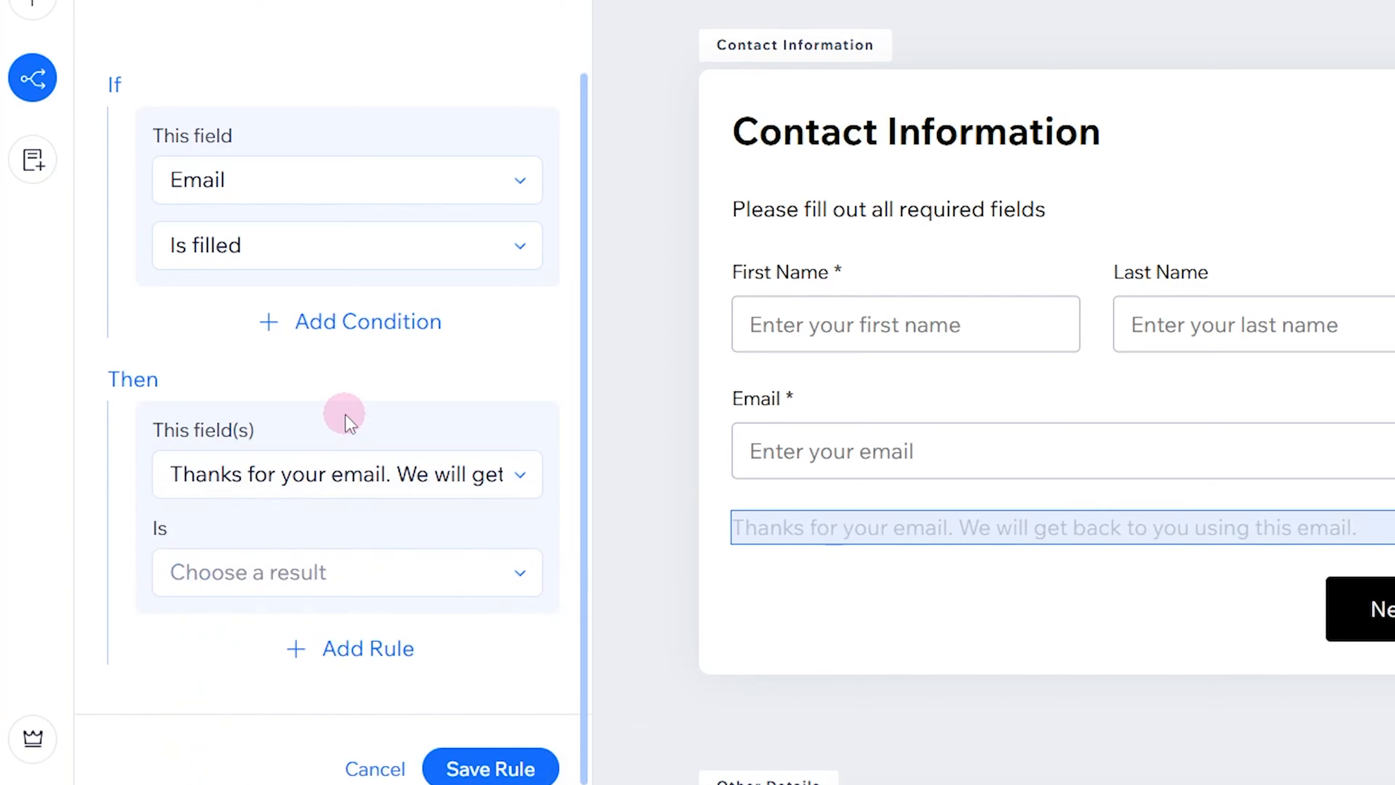
{"action": "left_click", "coordinate": [274, 570]}
{"action": "left_click", "coordinate": [251, 668]}
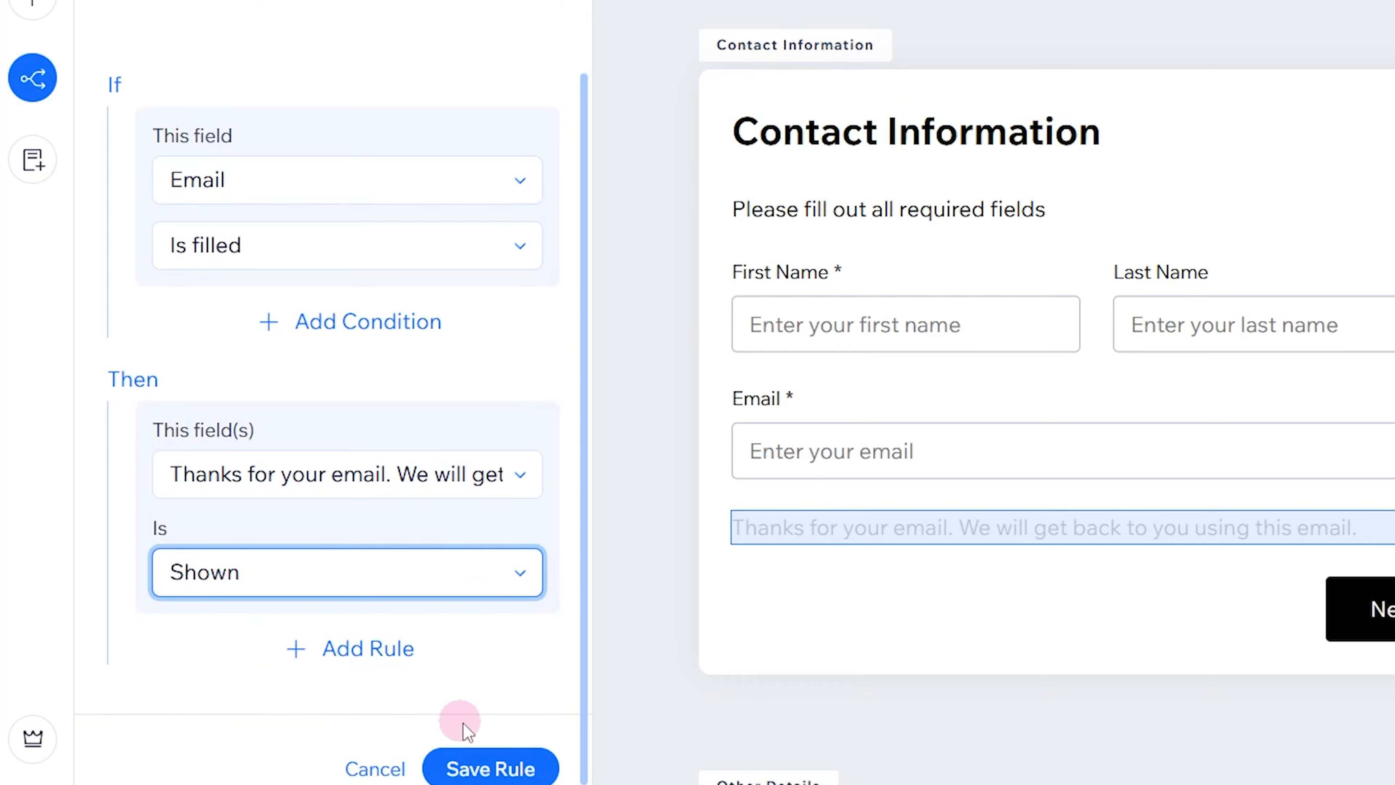
{"action": "left_click", "coordinate": [483, 767]}
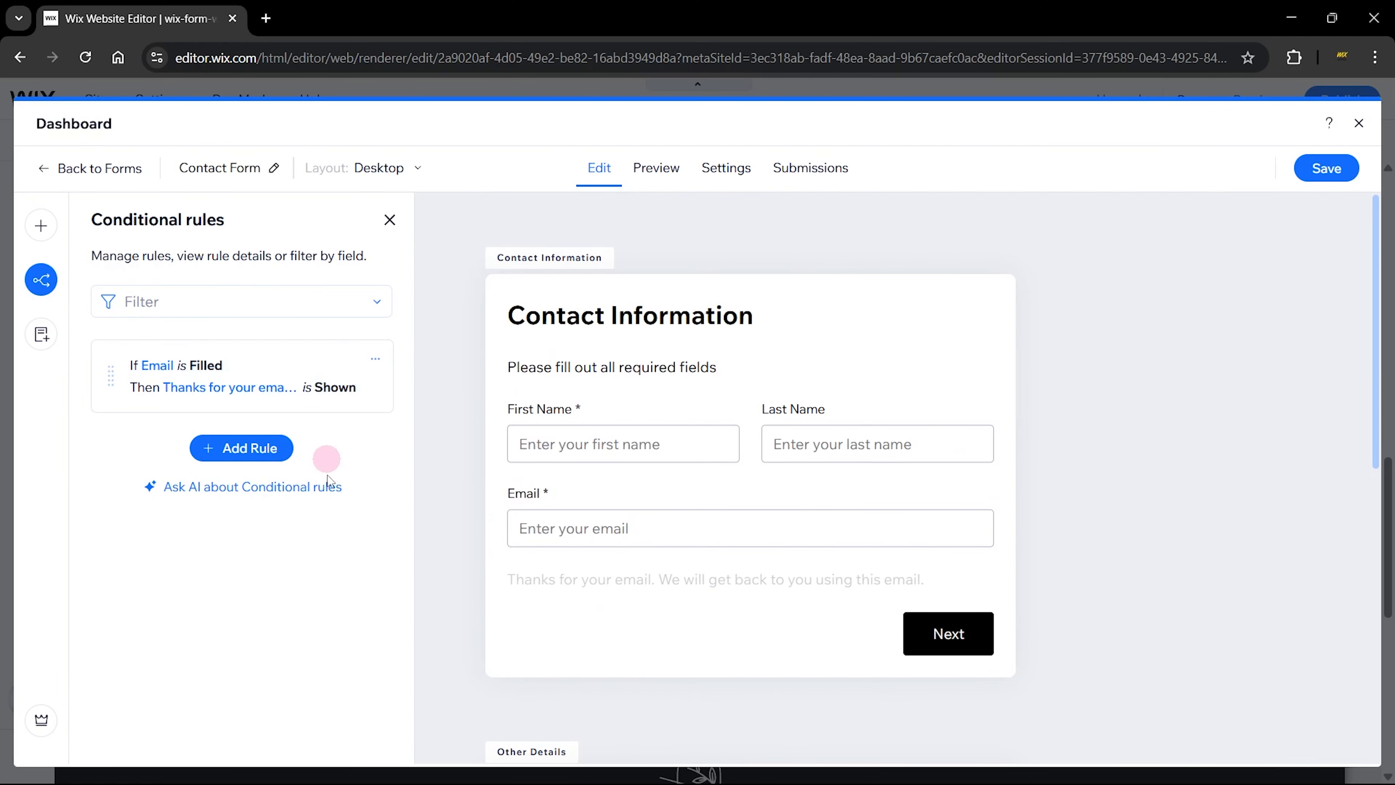
{"action": "left_click", "coordinate": [390, 219]}
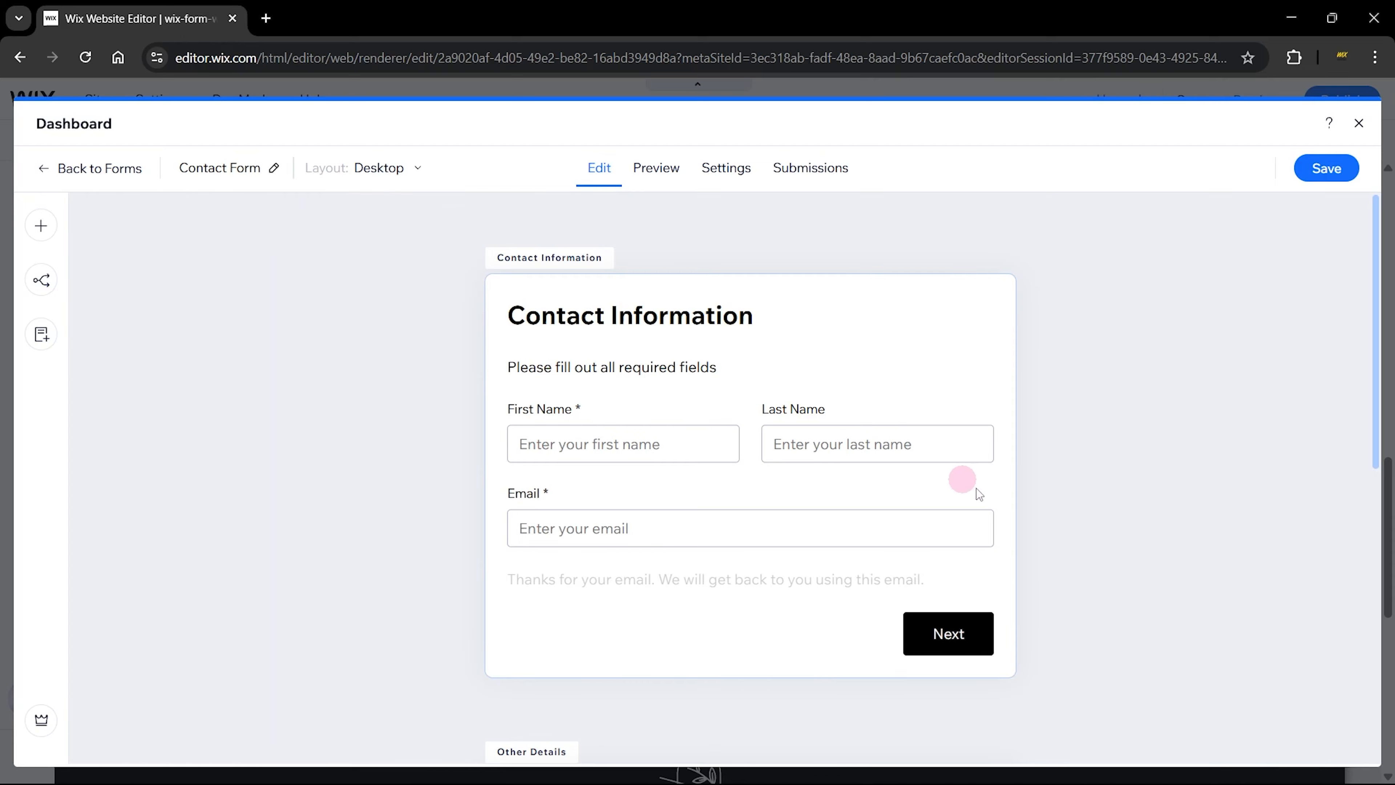
- Preview the form, test the rule by entering "hello" in the Email field, clear the entry and return to editing
{"action": "left_click", "coordinate": [658, 170]}
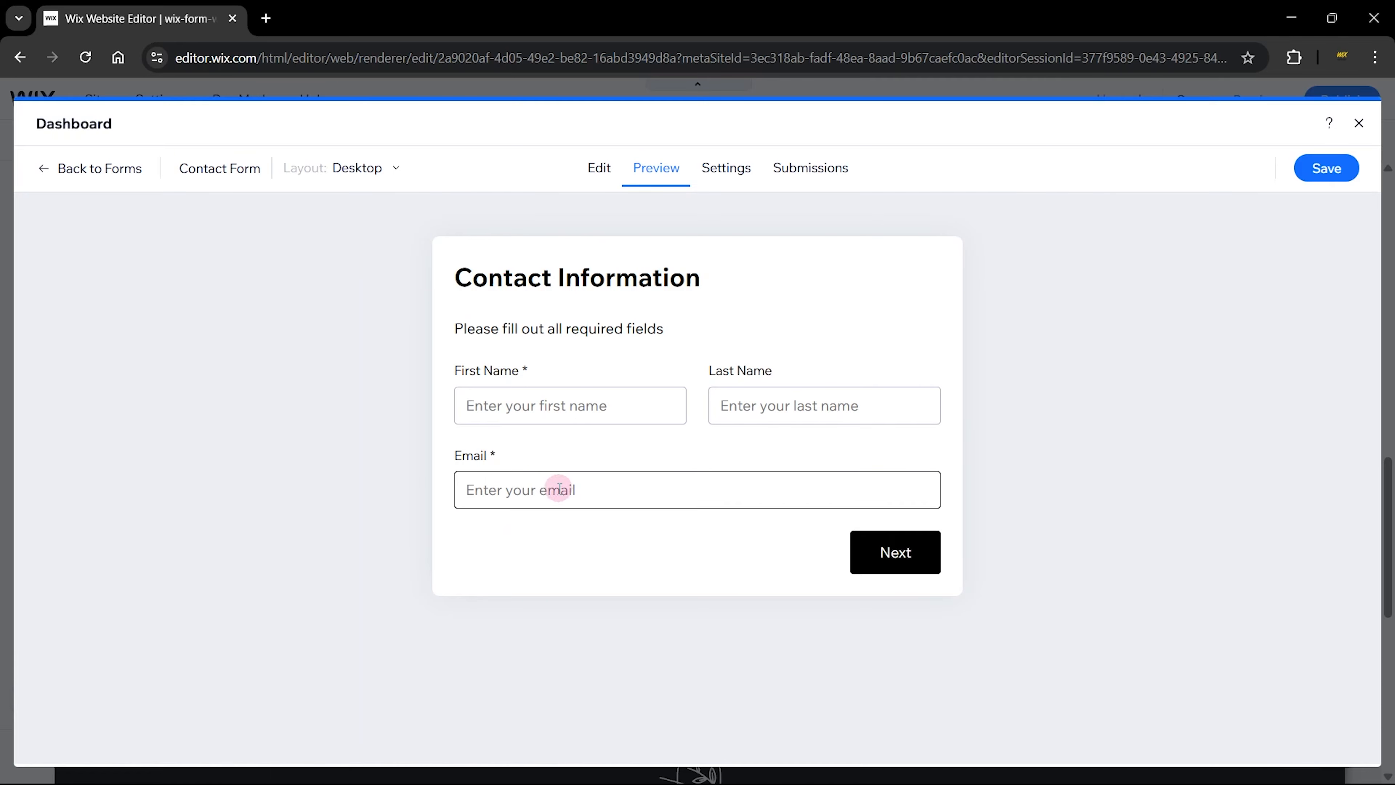
{"action": "type", "text": "h"}
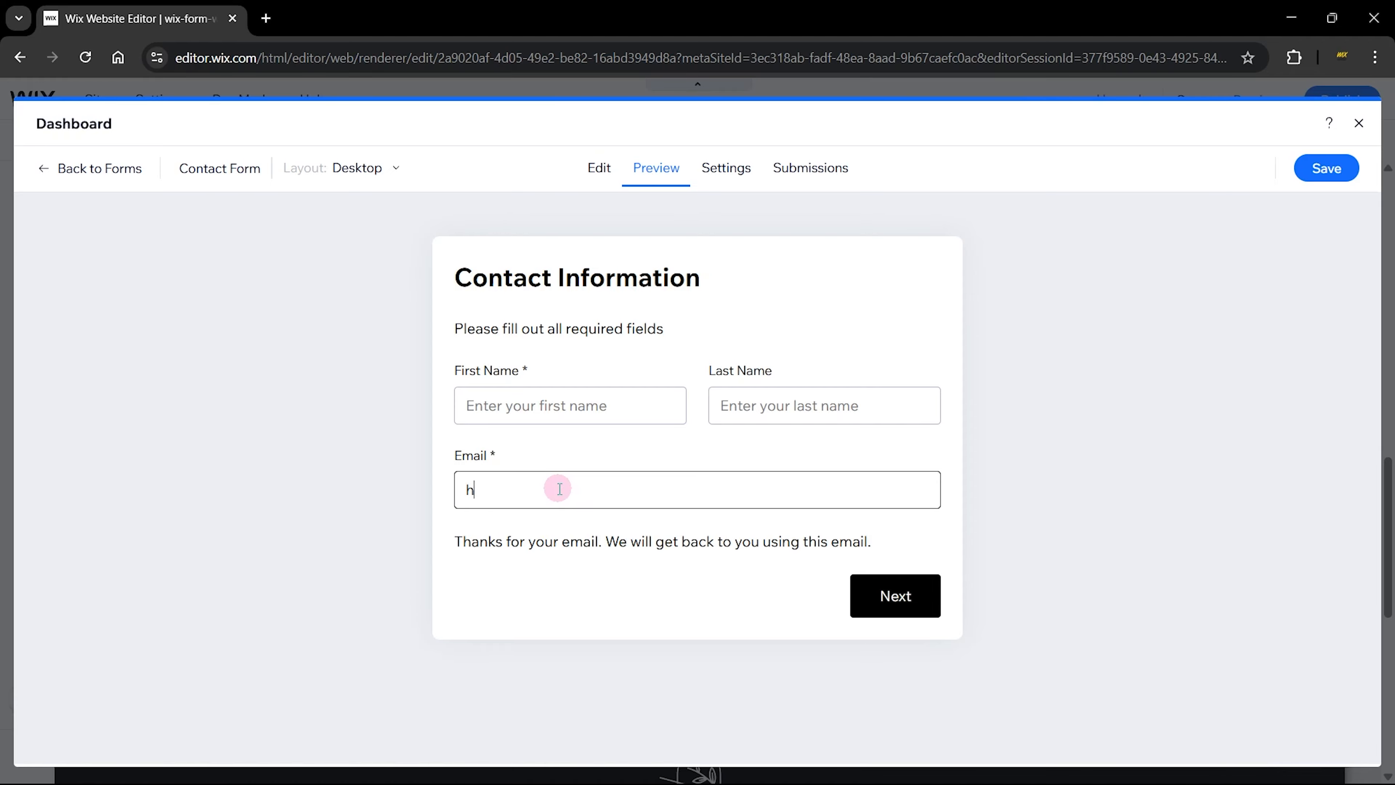
{"action": "type", "text": "ello"}
{"action": "key", "text": "BackSpace"}
{"action": "key", "text": "BackSpace"}
{"action": "key", "text": "BackSpace"}
{"action": "key", "text": "BackSpace"}
{"action": "key", "text": "BackSpace"}
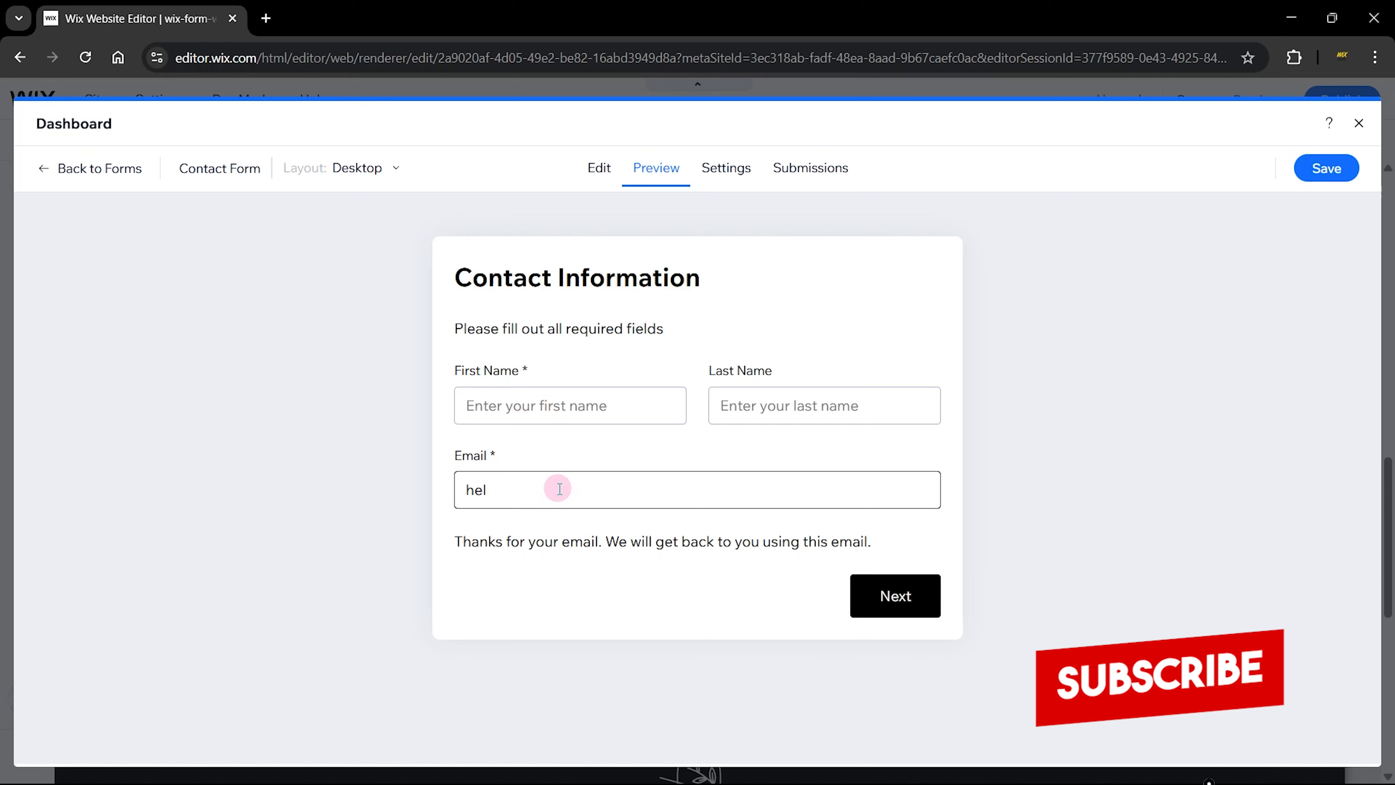
{"action": "type", "text": "l"}
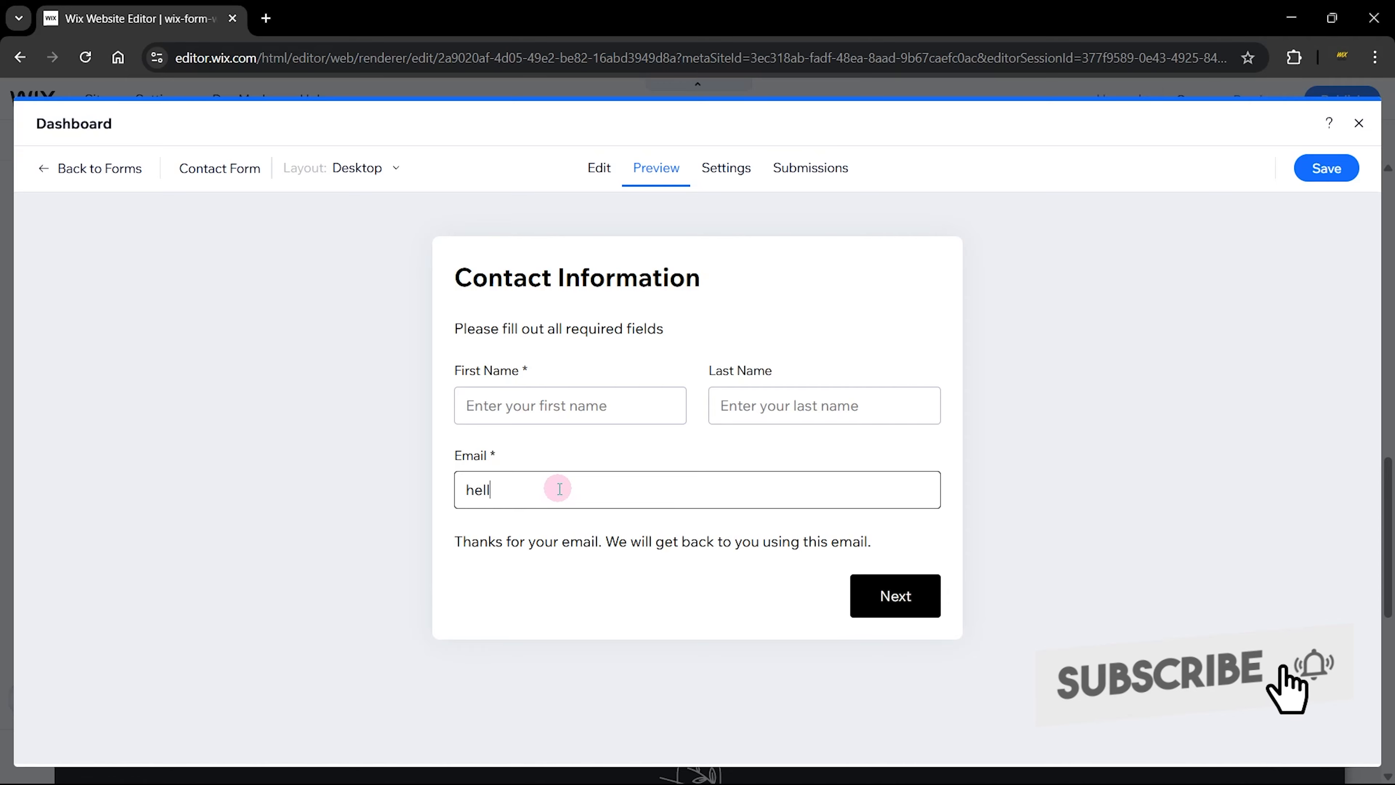
{"action": "key", "text": "ctrl+a"}
{"action": "key", "text": "BackSpace"}
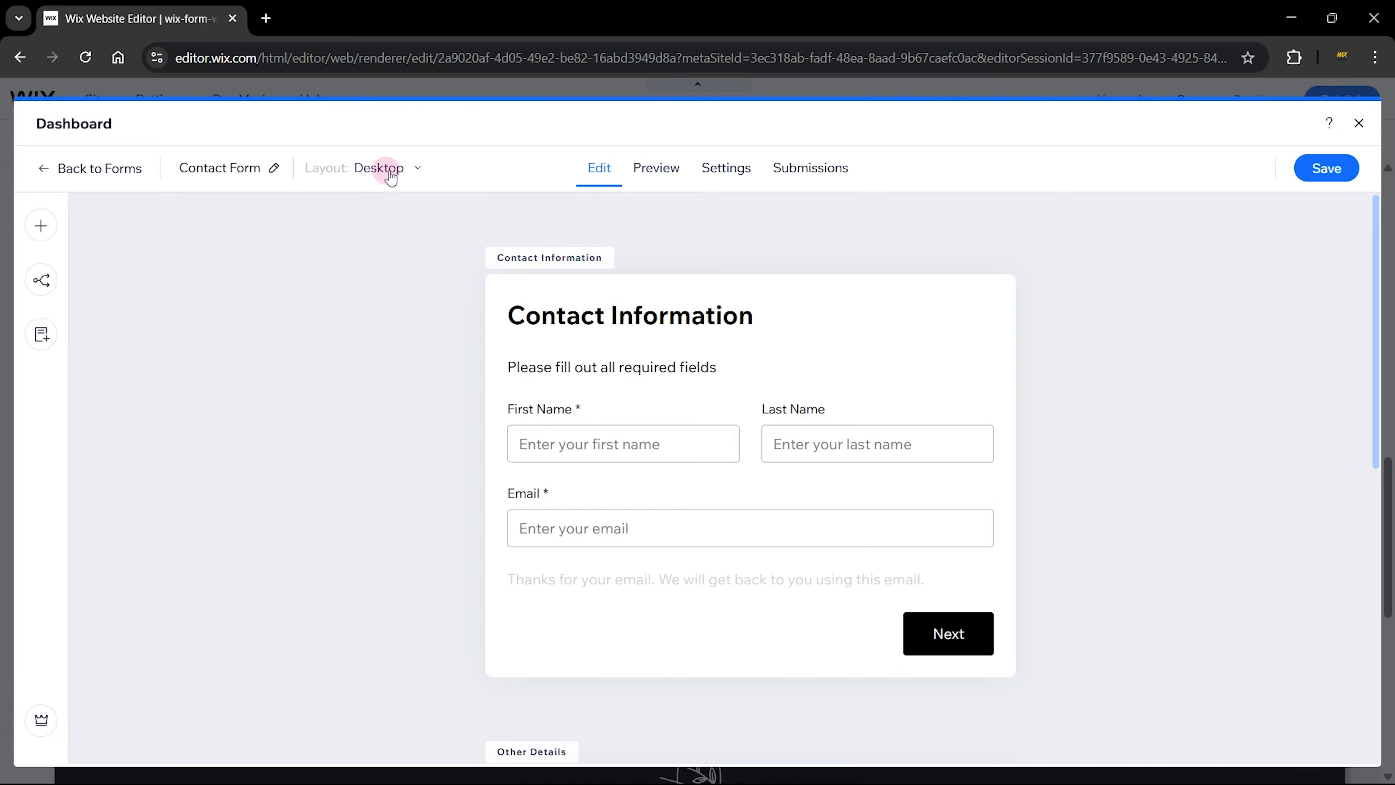
- Check both form pages in the Mobile layout, and return to the Desktop layout
{"action": "left_click", "coordinate": [378, 178]}
{"action": "left_click", "coordinate": [336, 245]}
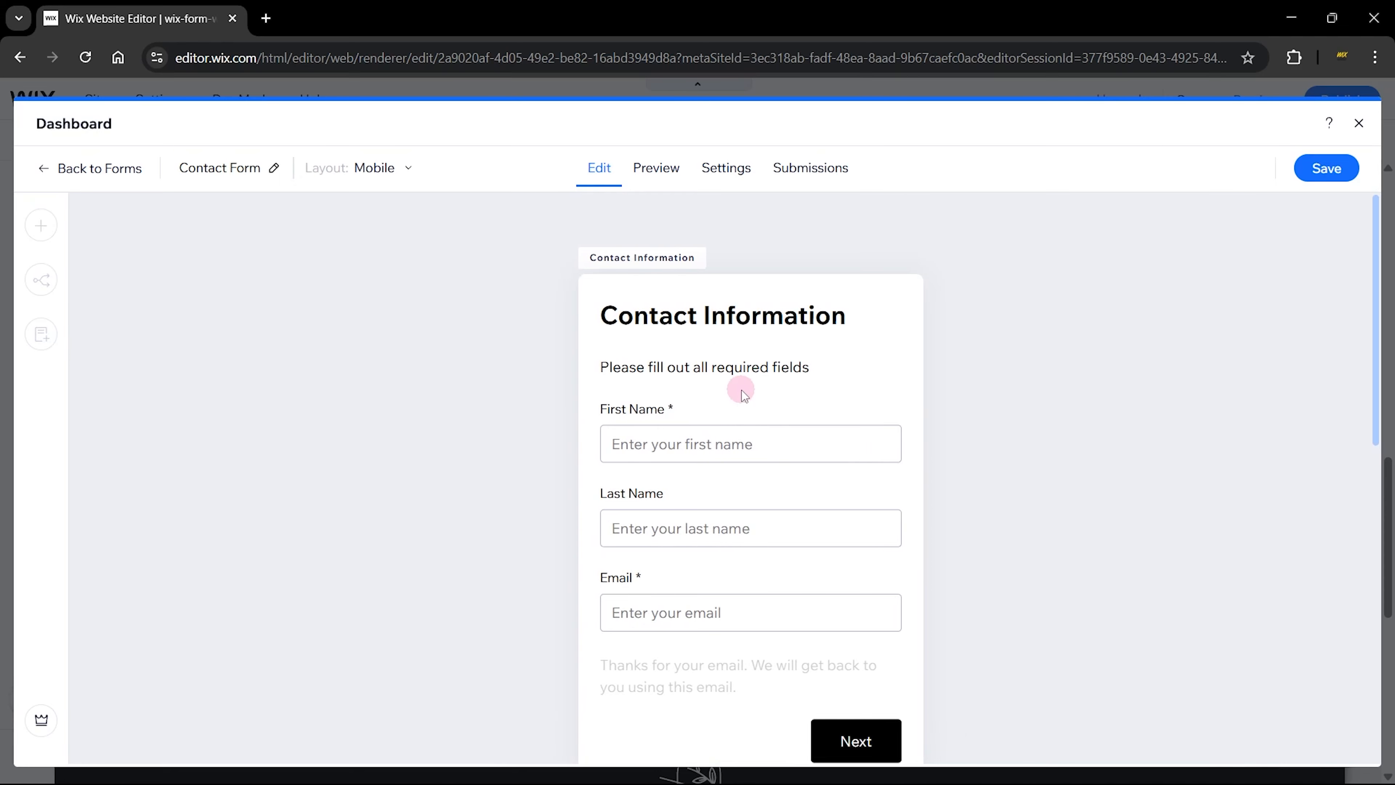
{"action": "scroll", "coordinate": [766, 390], "scroll_direction": "down", "scroll_amount": 10}
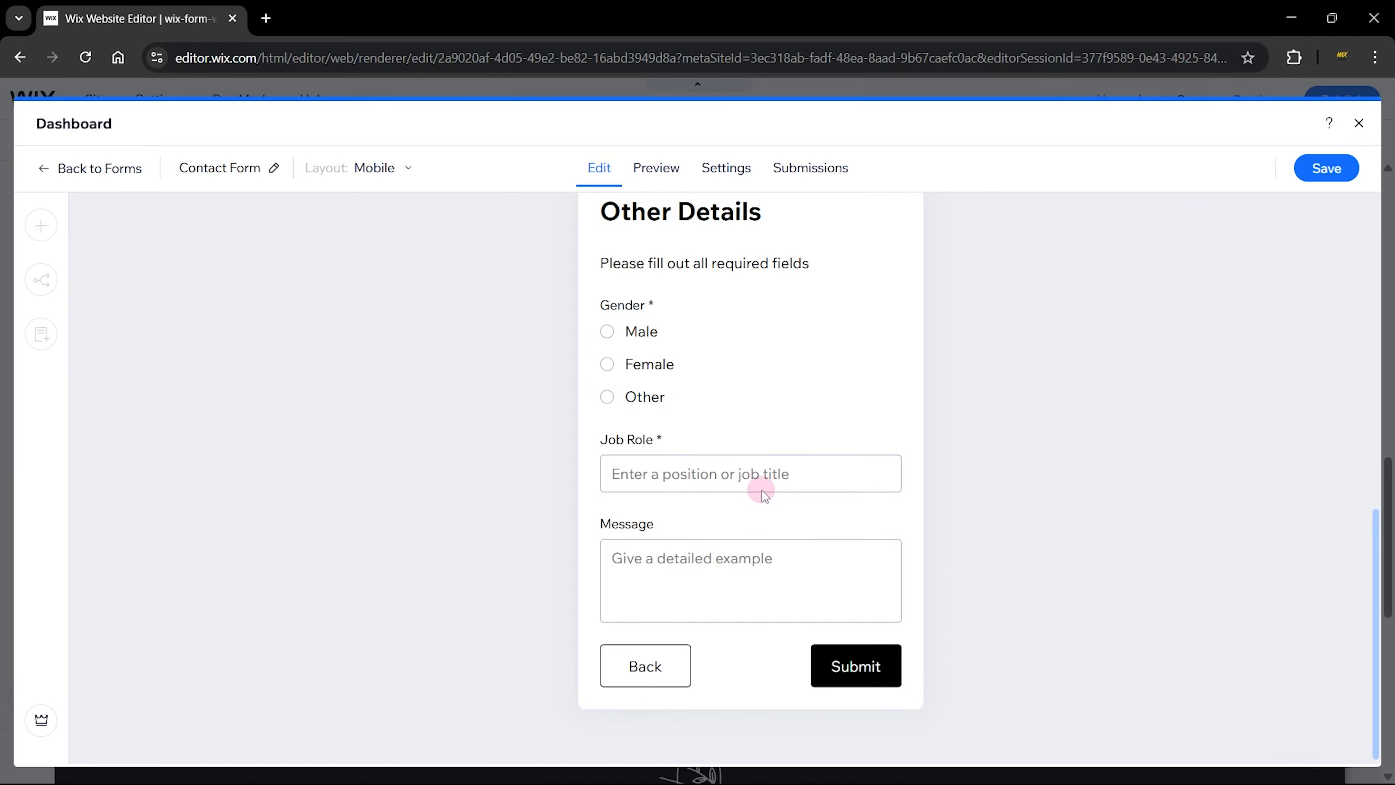
{"action": "scroll", "coordinate": [762, 490], "scroll_direction": "up", "scroll_amount": 10}
{"action": "left_click", "coordinate": [393, 183]}
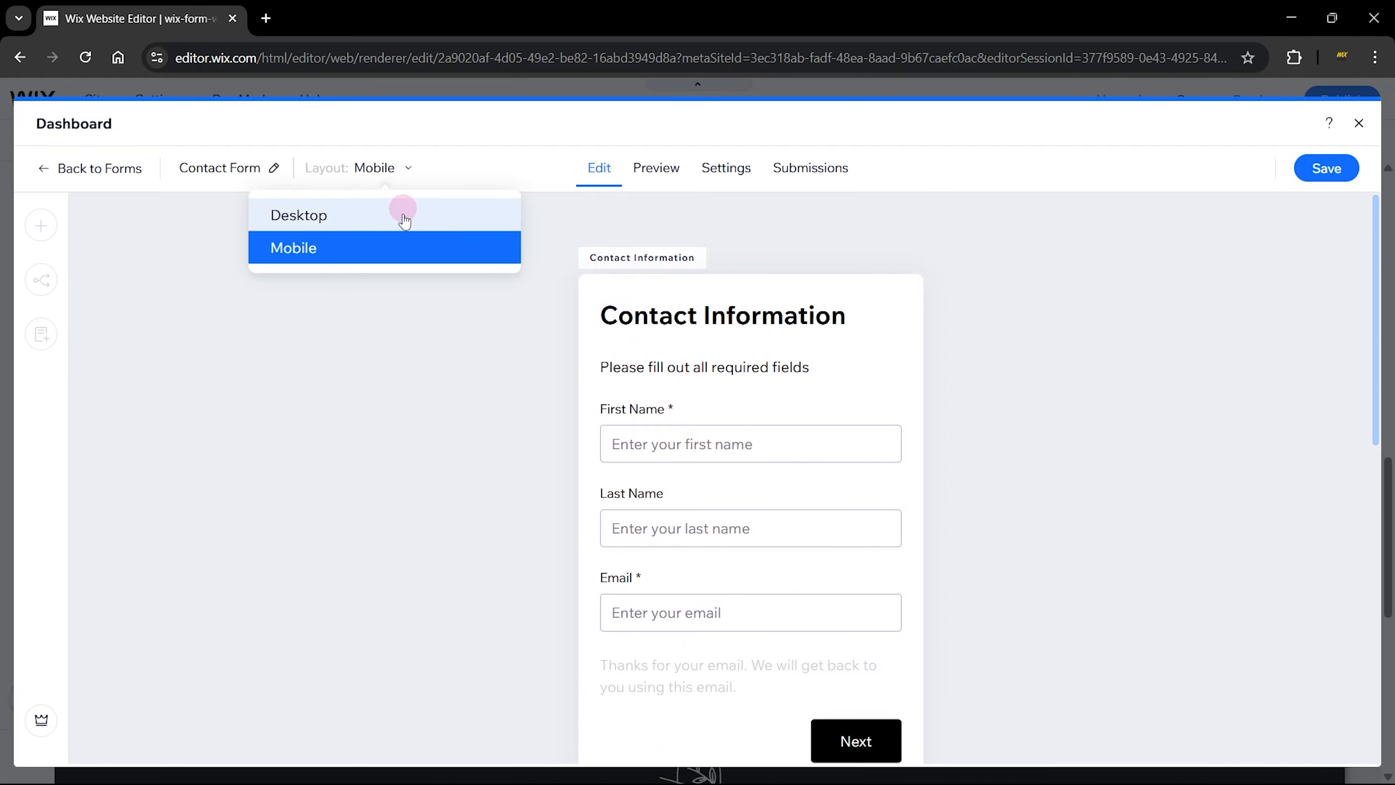
{"action": "left_click", "coordinate": [400, 213]}
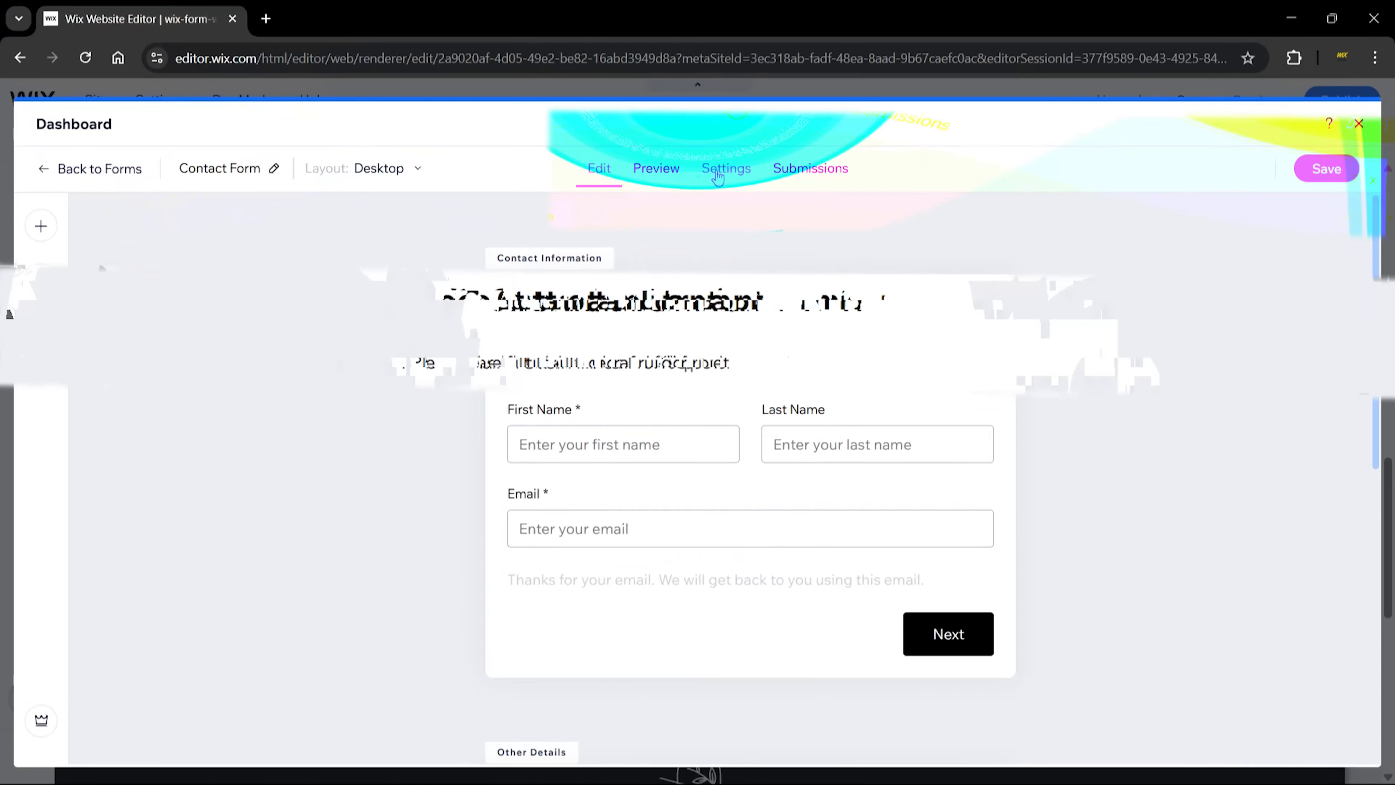
- Open the form settings, try Redirect to a URL and Clear the form as the submission action, and switch back to Show a message
{"action": "left_click", "coordinate": [717, 177]}
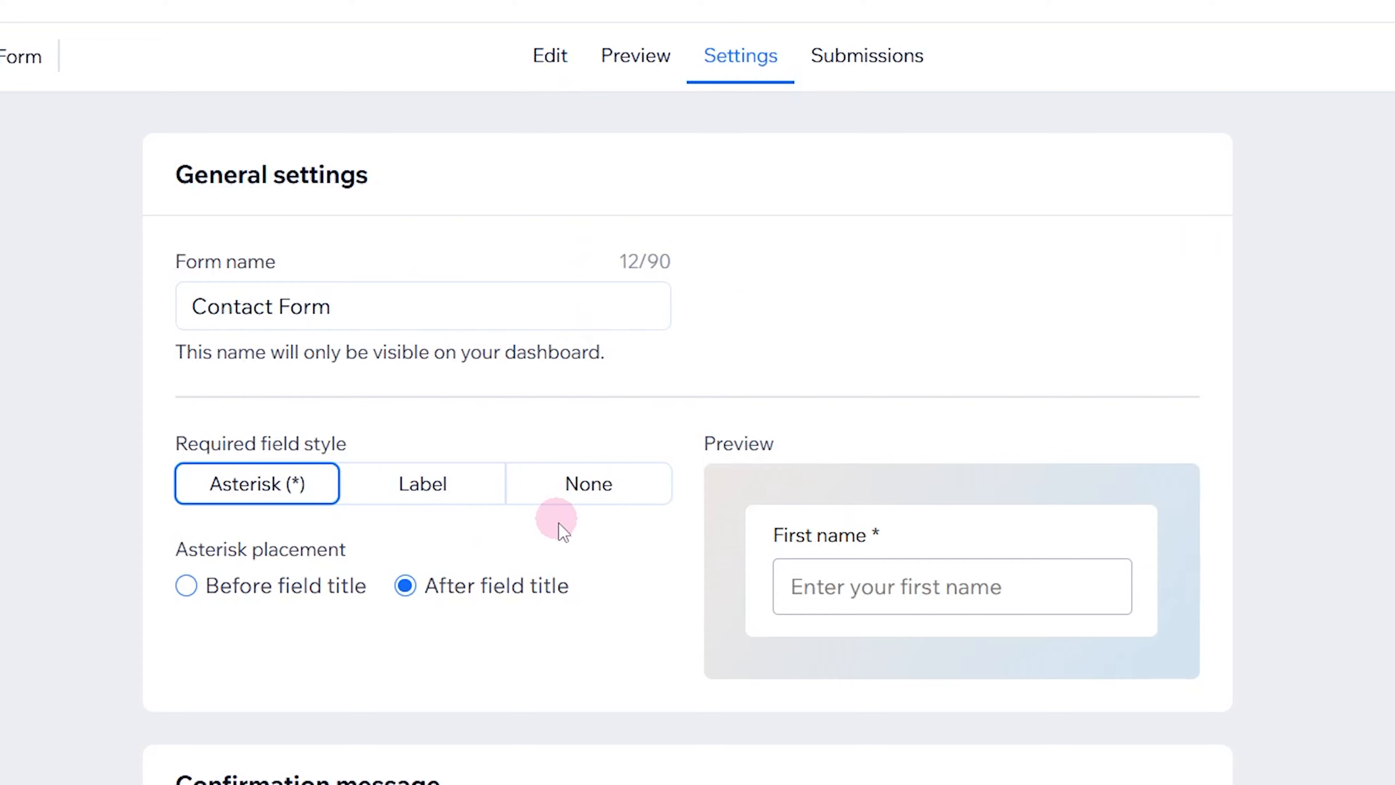
{"action": "scroll", "coordinate": [578, 570], "scroll_direction": "down", "scroll_amount": 5}
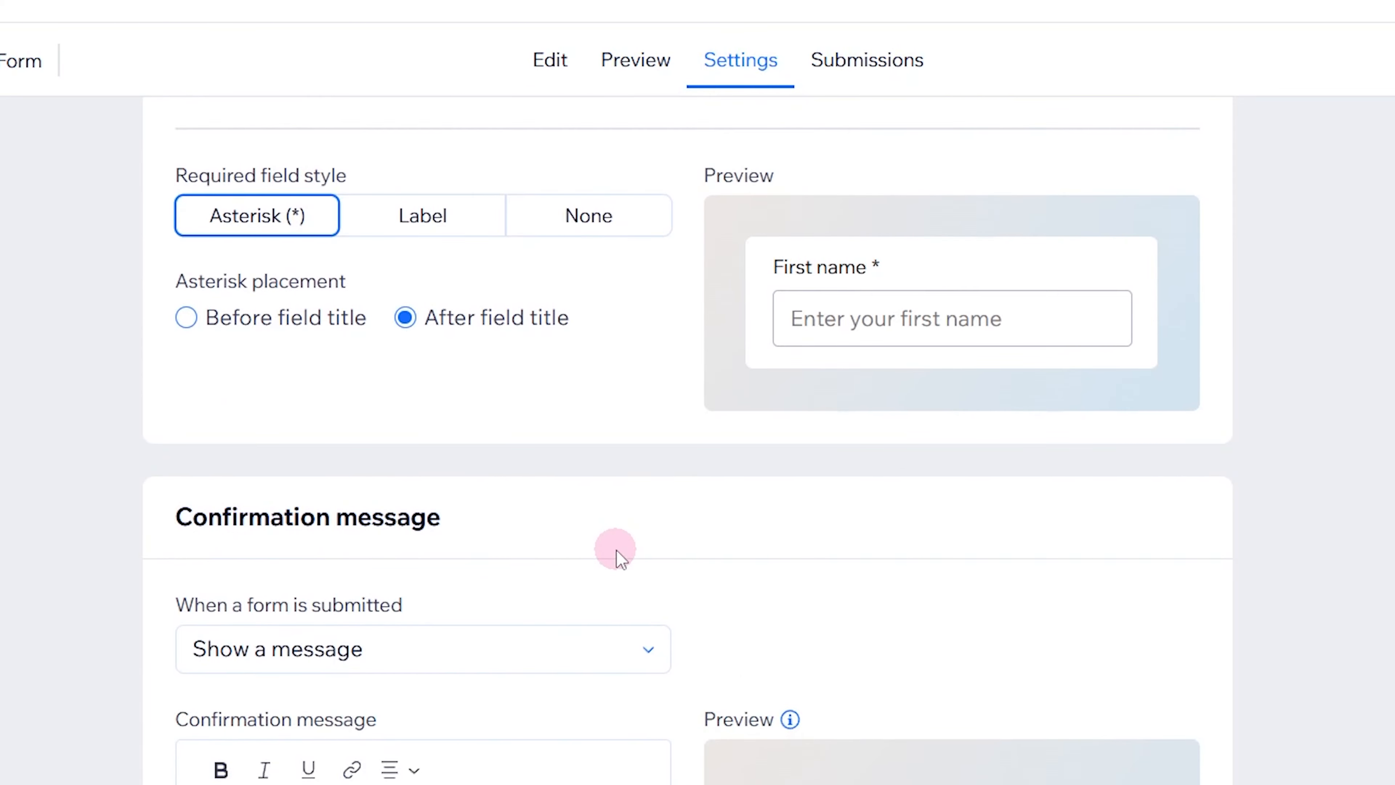
{"action": "scroll", "coordinate": [617, 552], "scroll_direction": "down", "scroll_amount": 5}
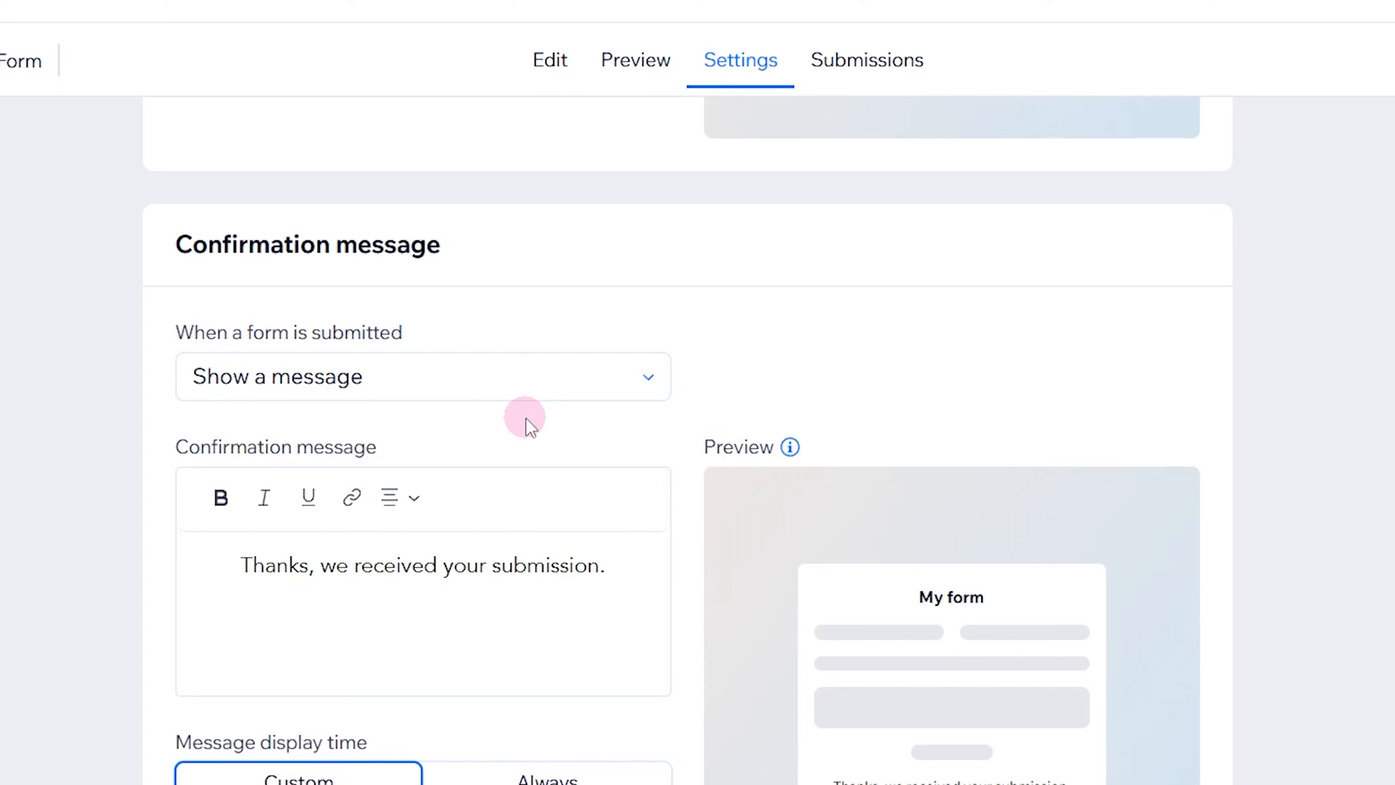
{"action": "left_click", "coordinate": [430, 379]}
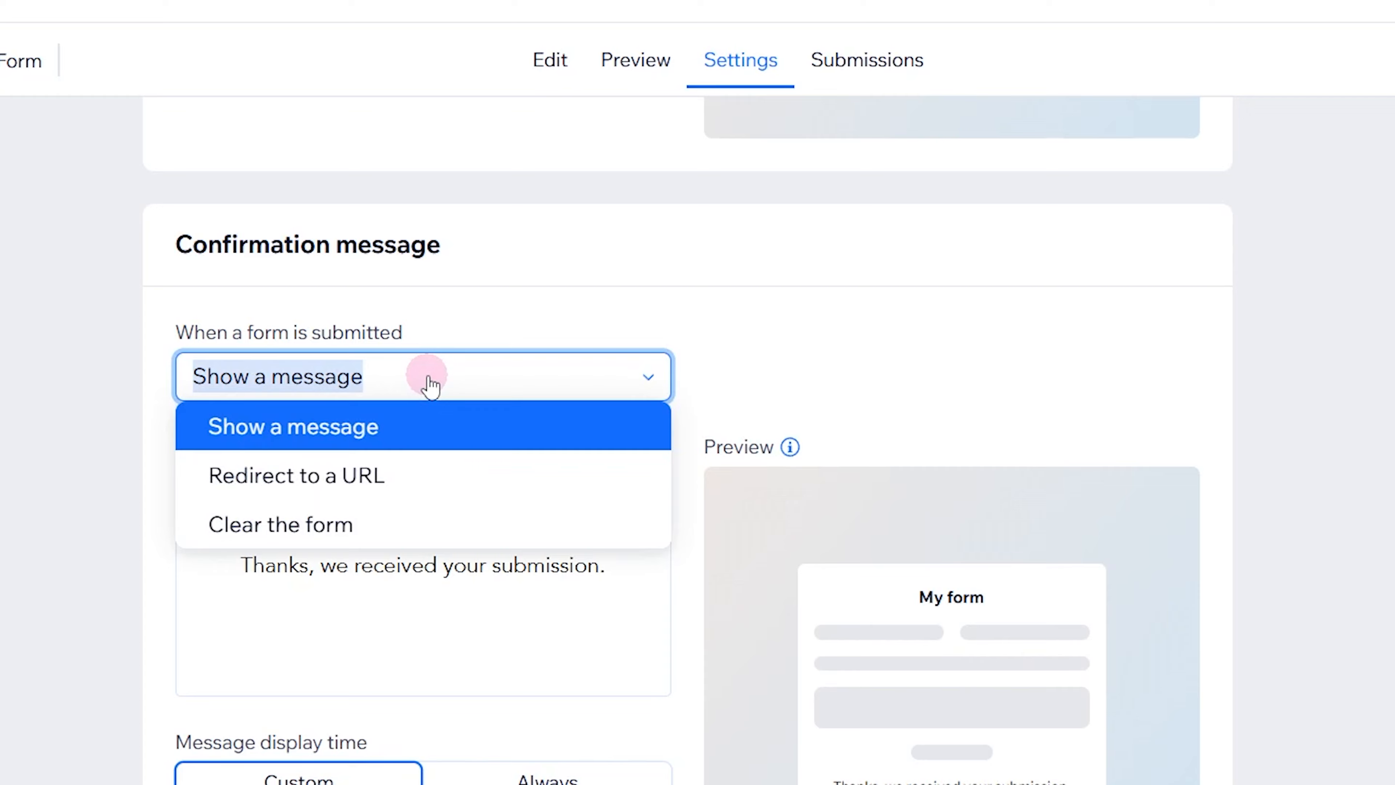
{"action": "left_click", "coordinate": [431, 476]}
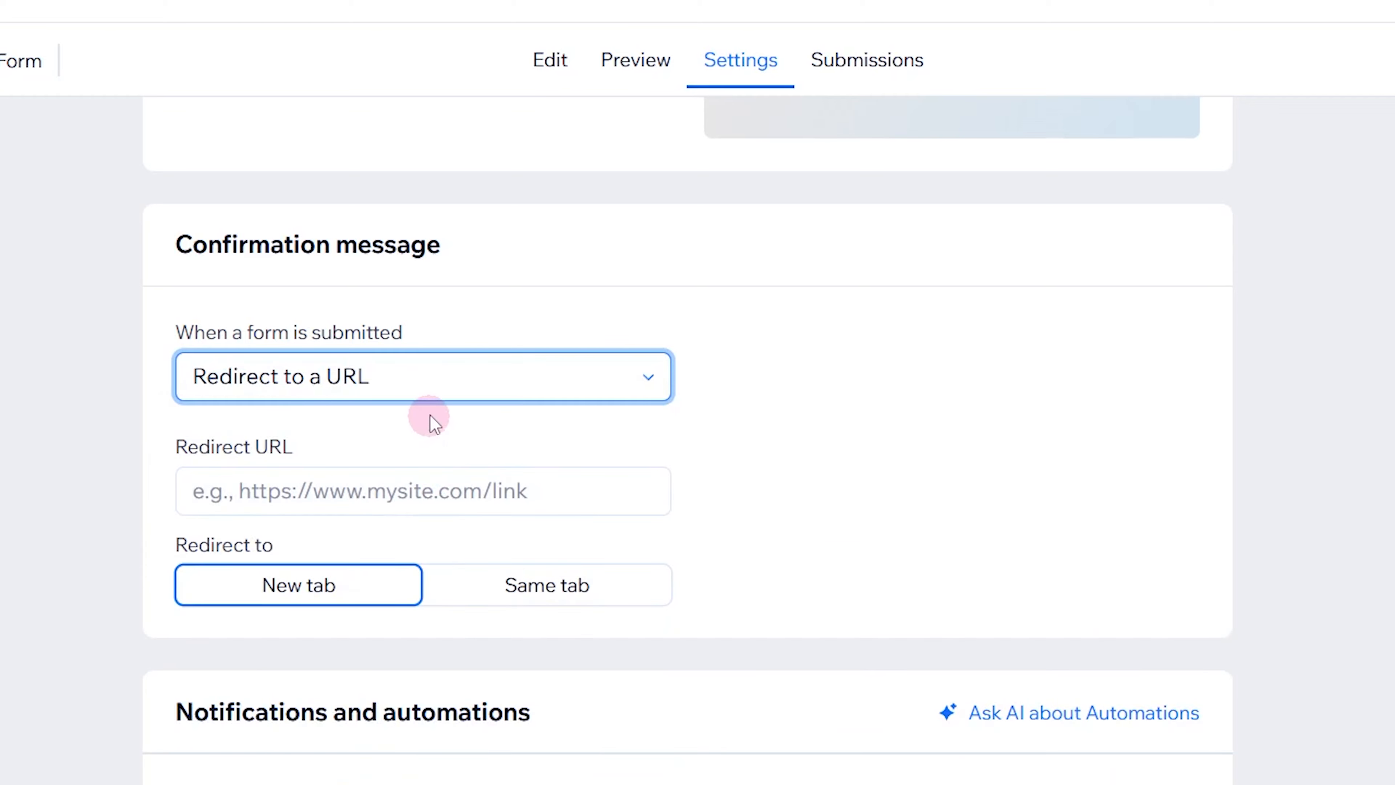
{"action": "left_click", "coordinate": [428, 378]}
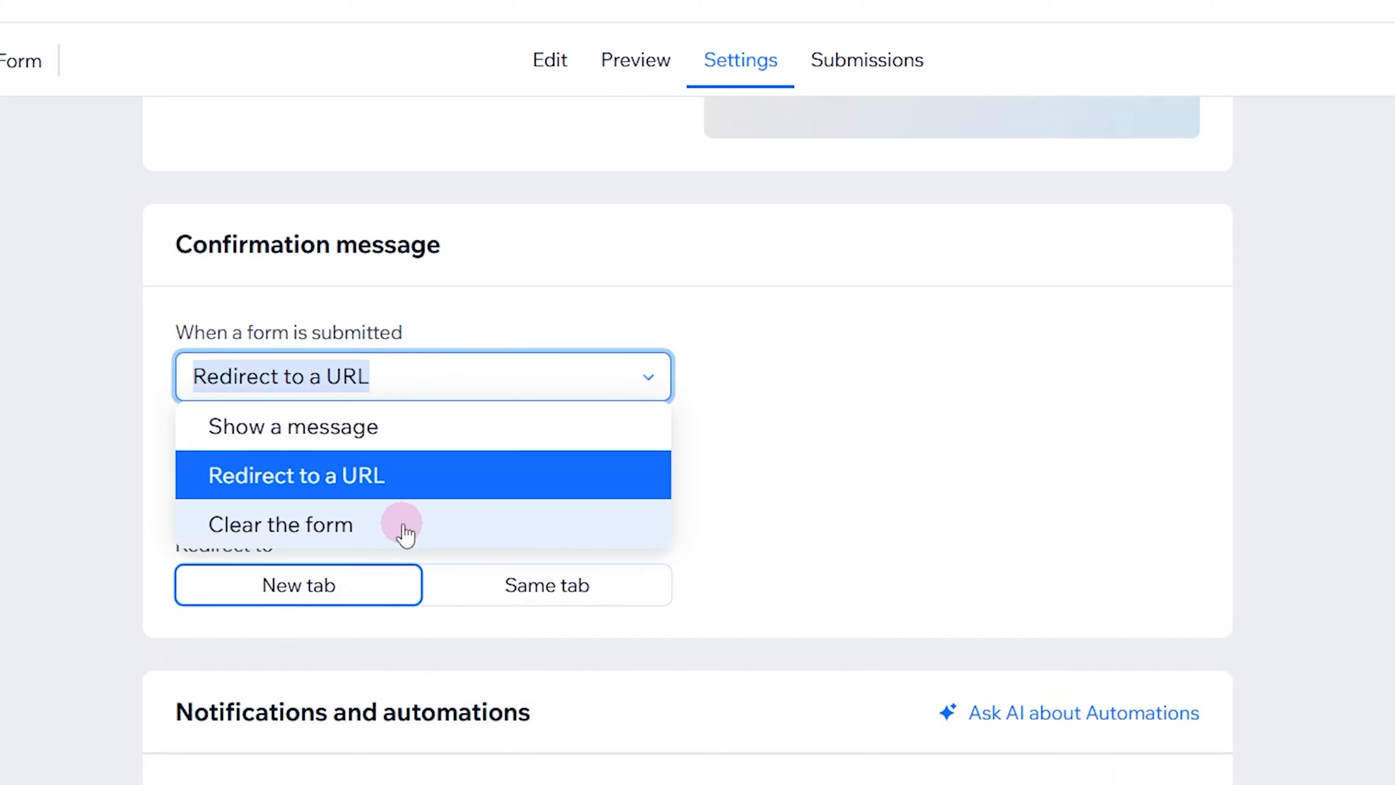
{"action": "left_click", "coordinate": [393, 524]}
{"action": "left_click", "coordinate": [444, 385]}
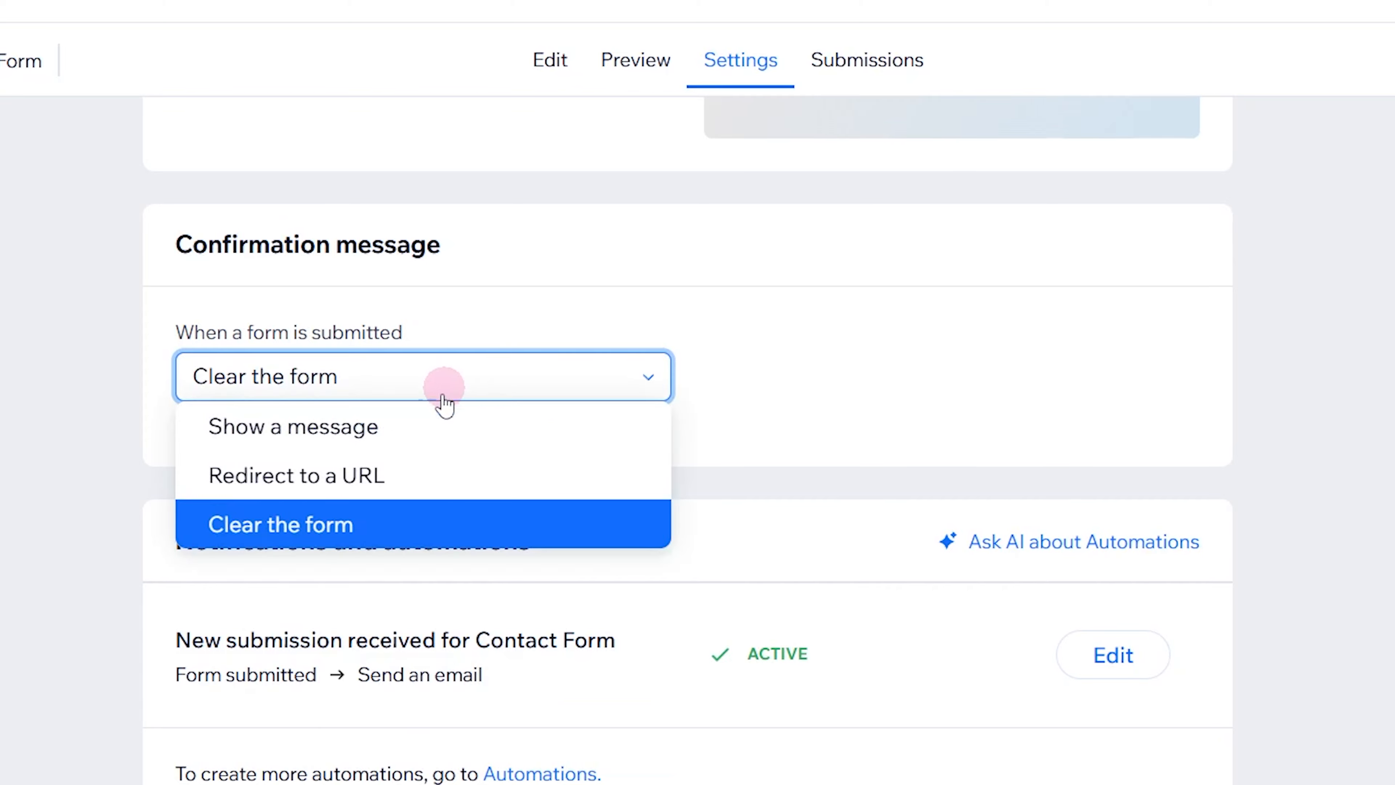
{"action": "left_click", "coordinate": [421, 434]}
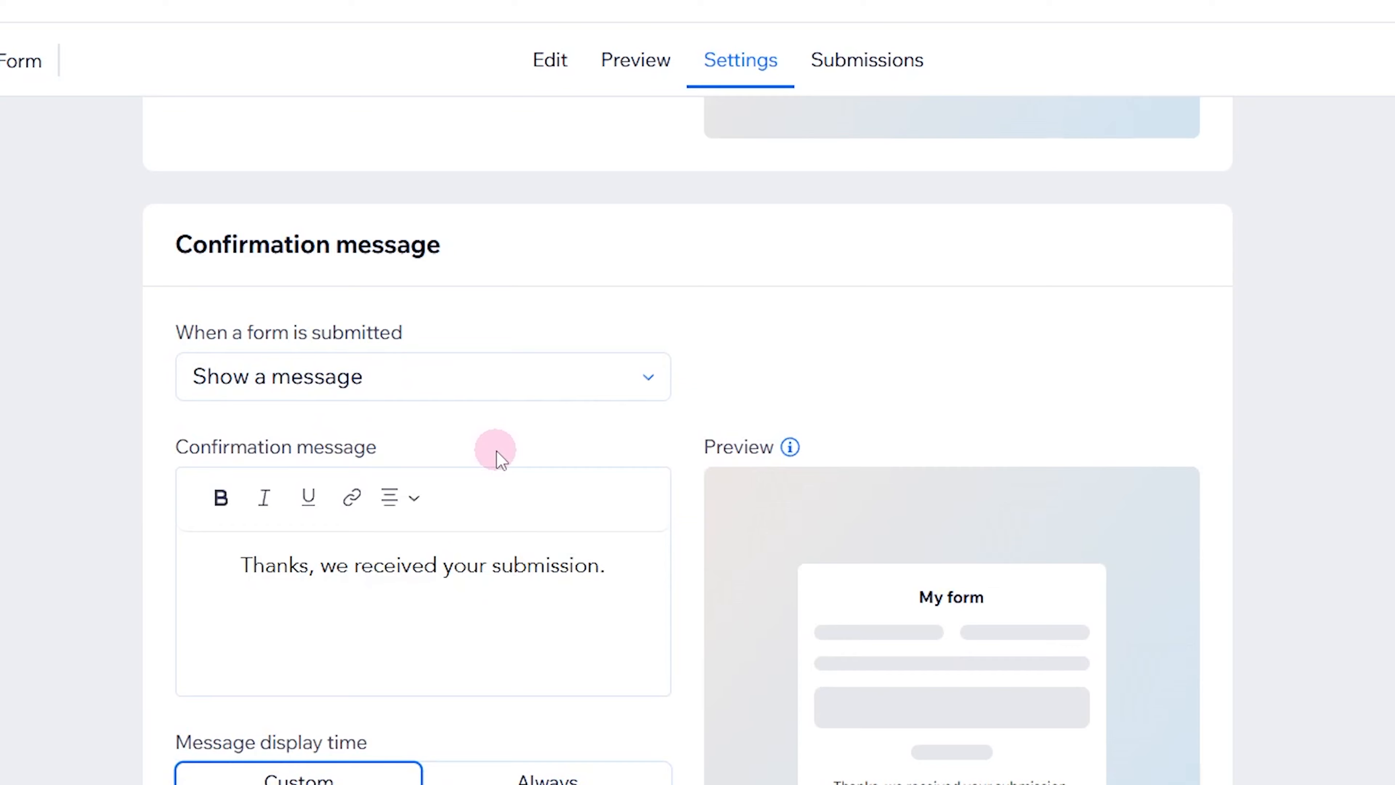
{"action": "scroll", "coordinate": [496, 451], "scroll_direction": "down", "scroll_amount": 3}
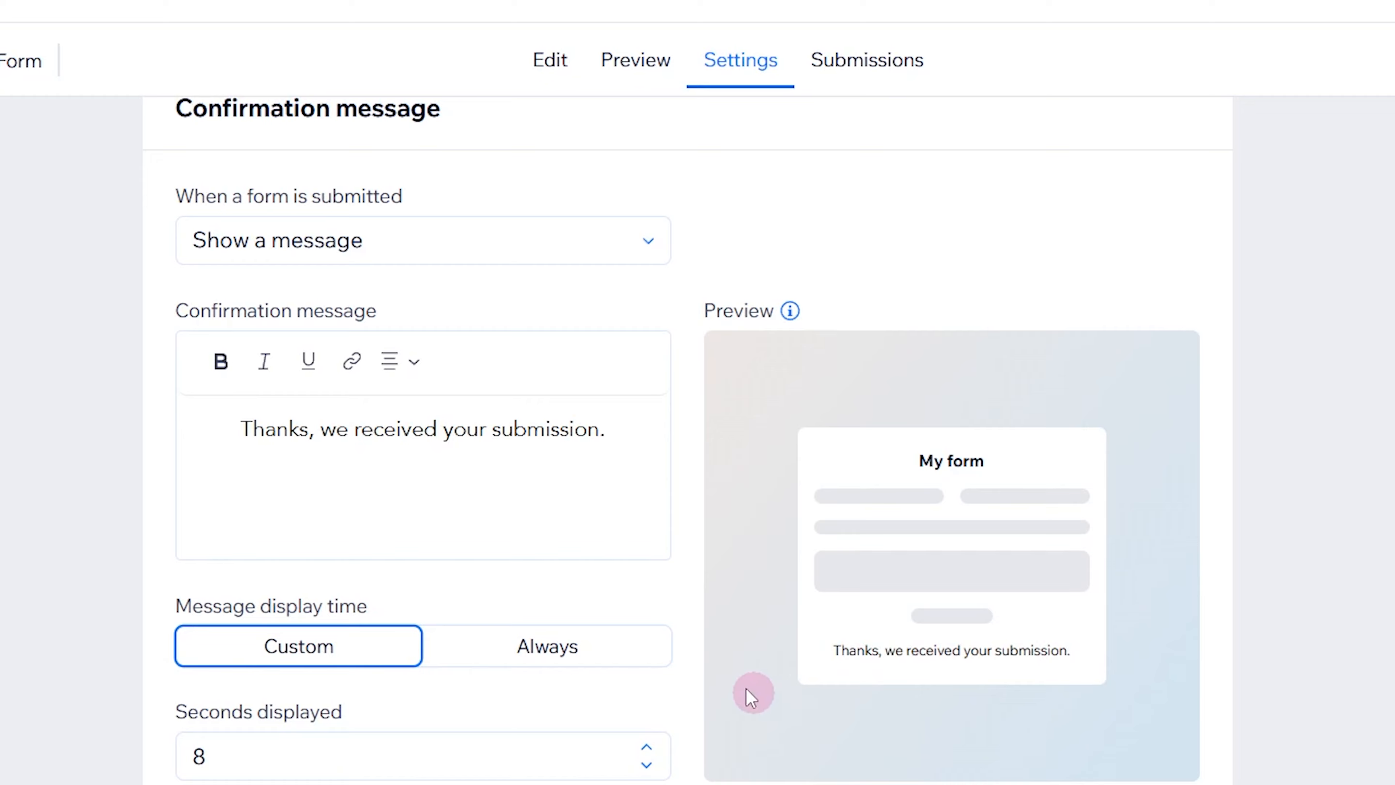
{"action": "left_click", "coordinate": [620, 429]}
{"action": "left_click_drag", "start_coordinate": [619, 430], "coordinate": [162, 414]}
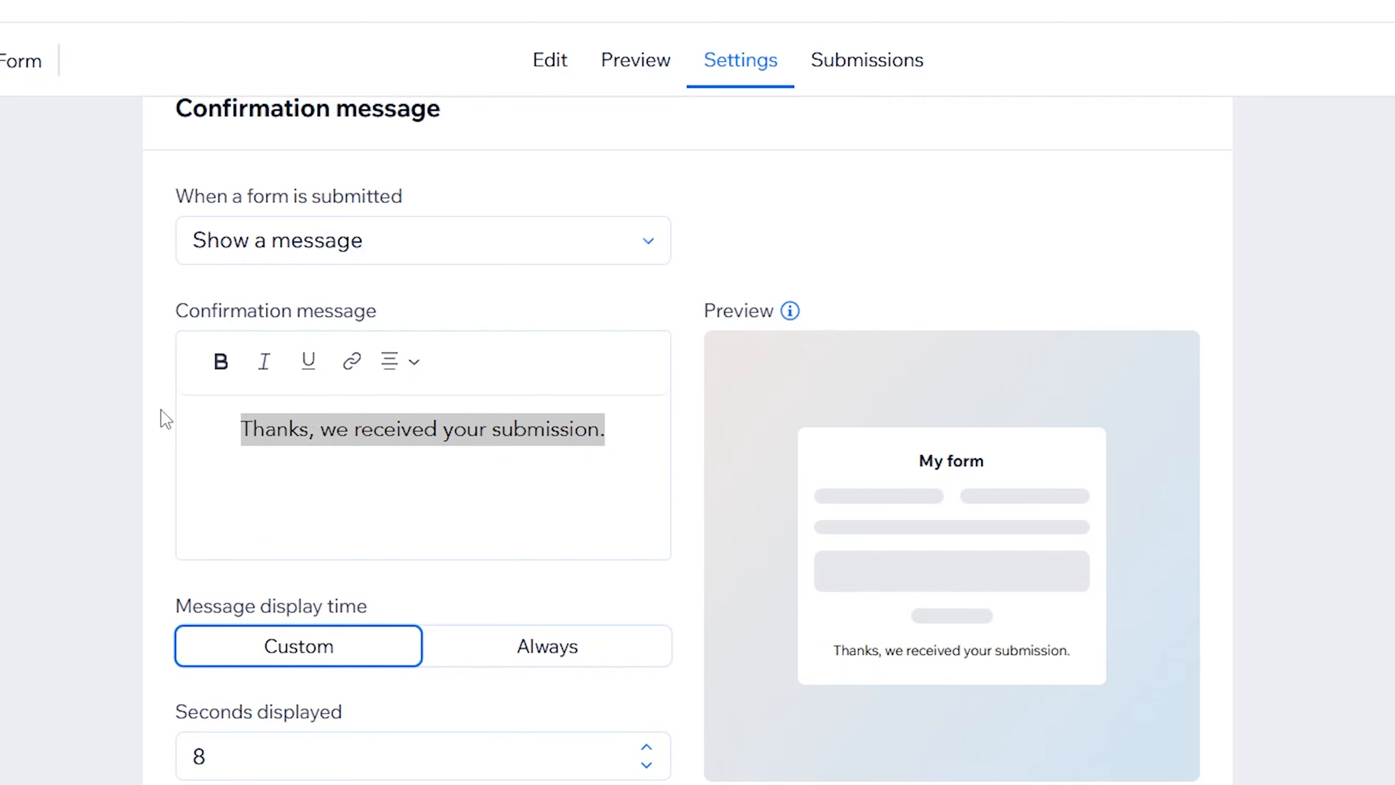
{"action": "left_click", "coordinate": [411, 504]}
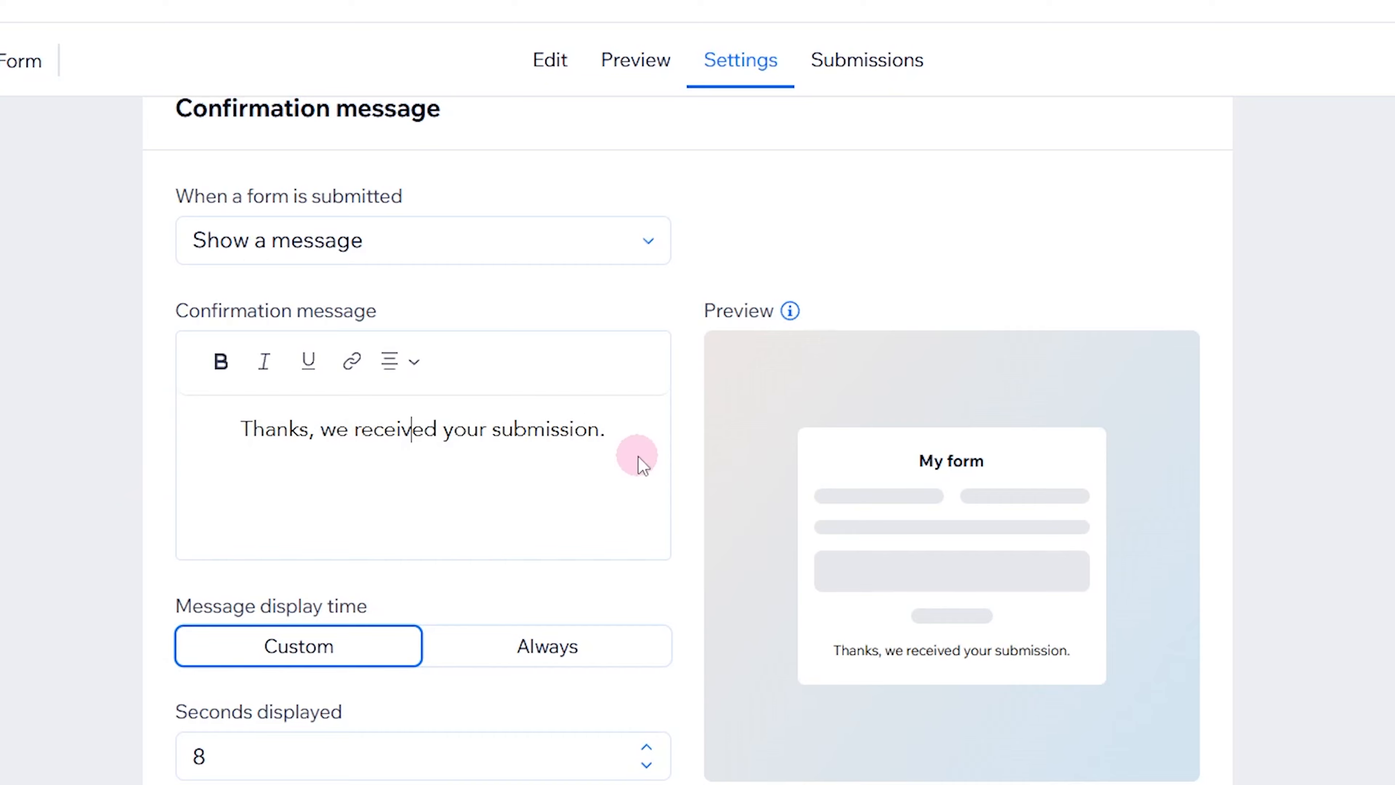
{"action": "left_click", "coordinate": [631, 430]}
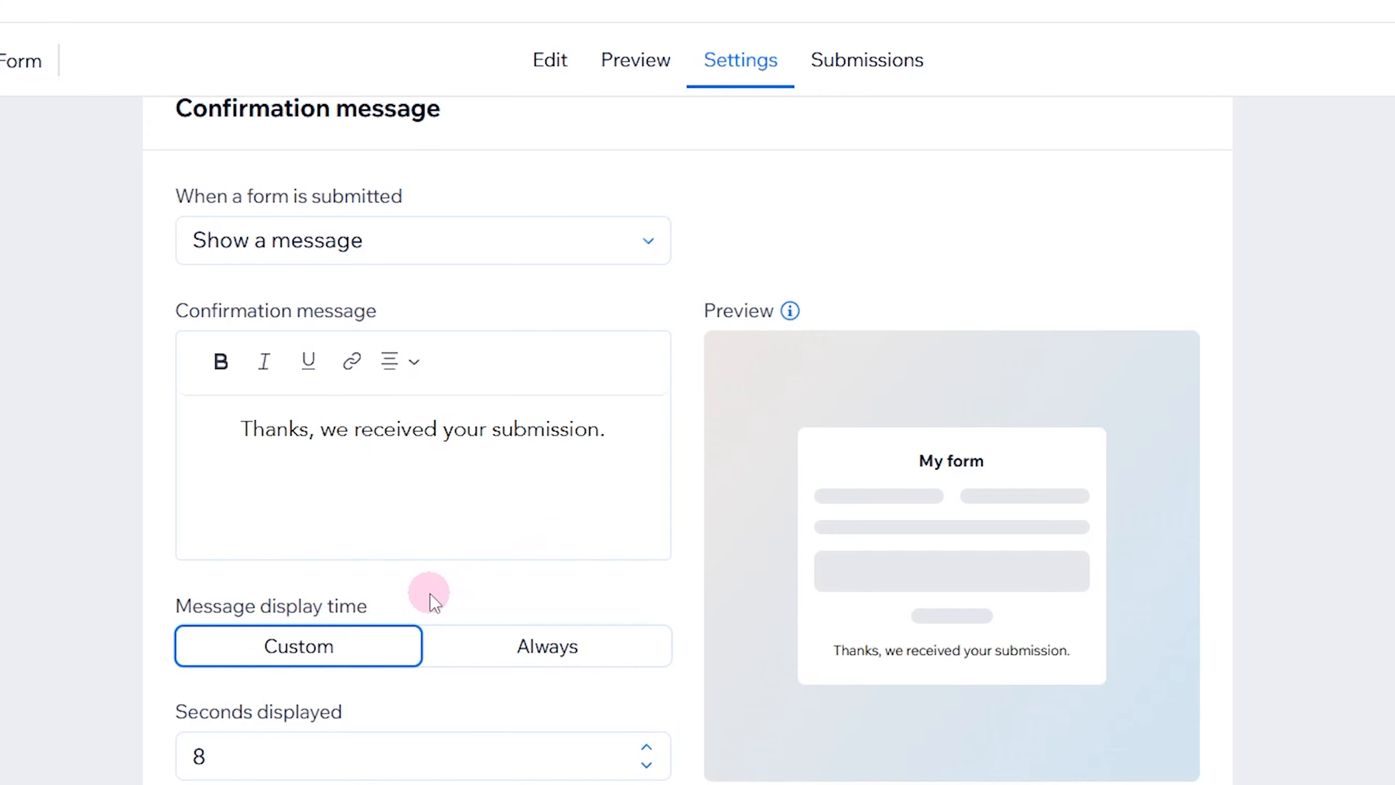
- Set the confirmation message's display time to Custom with 10 seconds displayed, trying the Always option in between
{"action": "scroll", "coordinate": [430, 593], "scroll_direction": "down", "scroll_amount": 2}
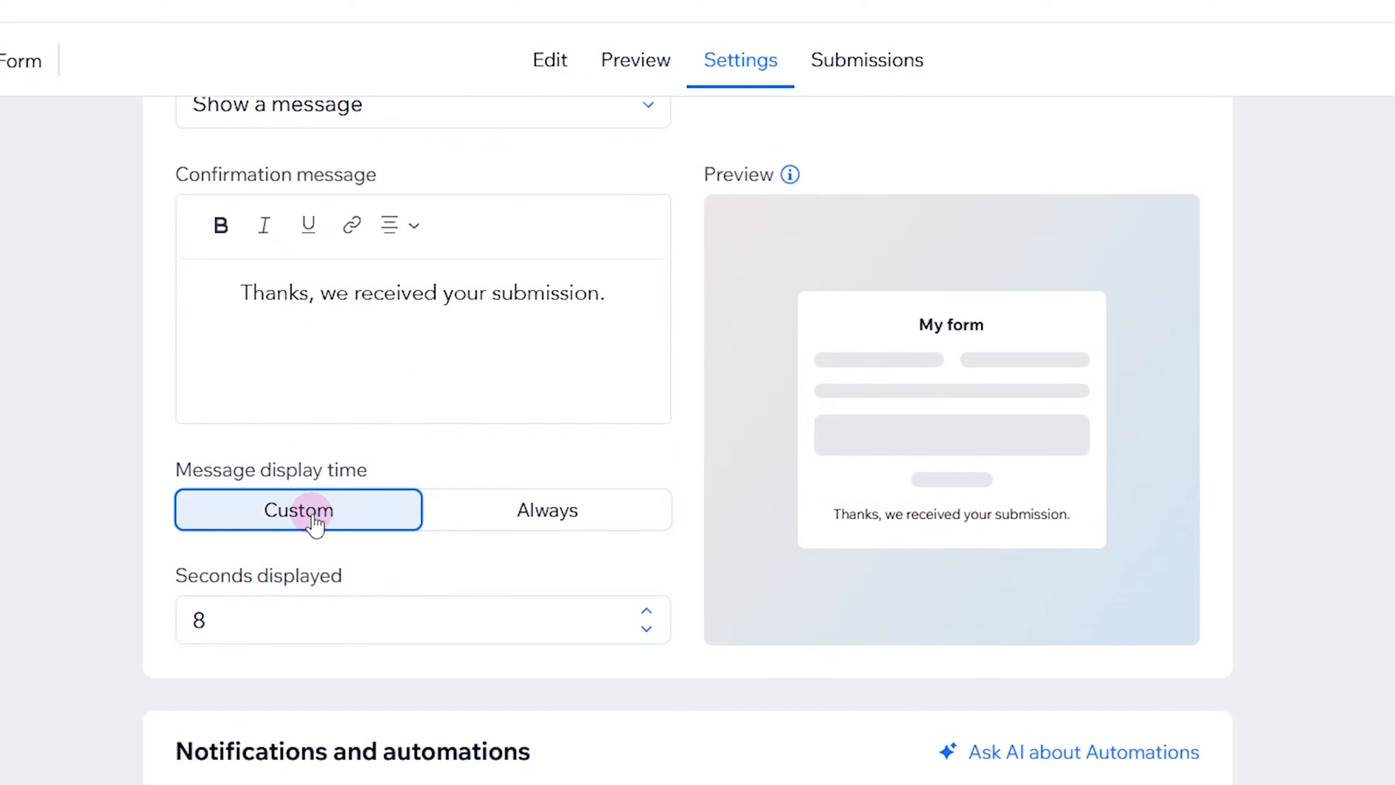
{"action": "double_click", "coordinate": [309, 622]}
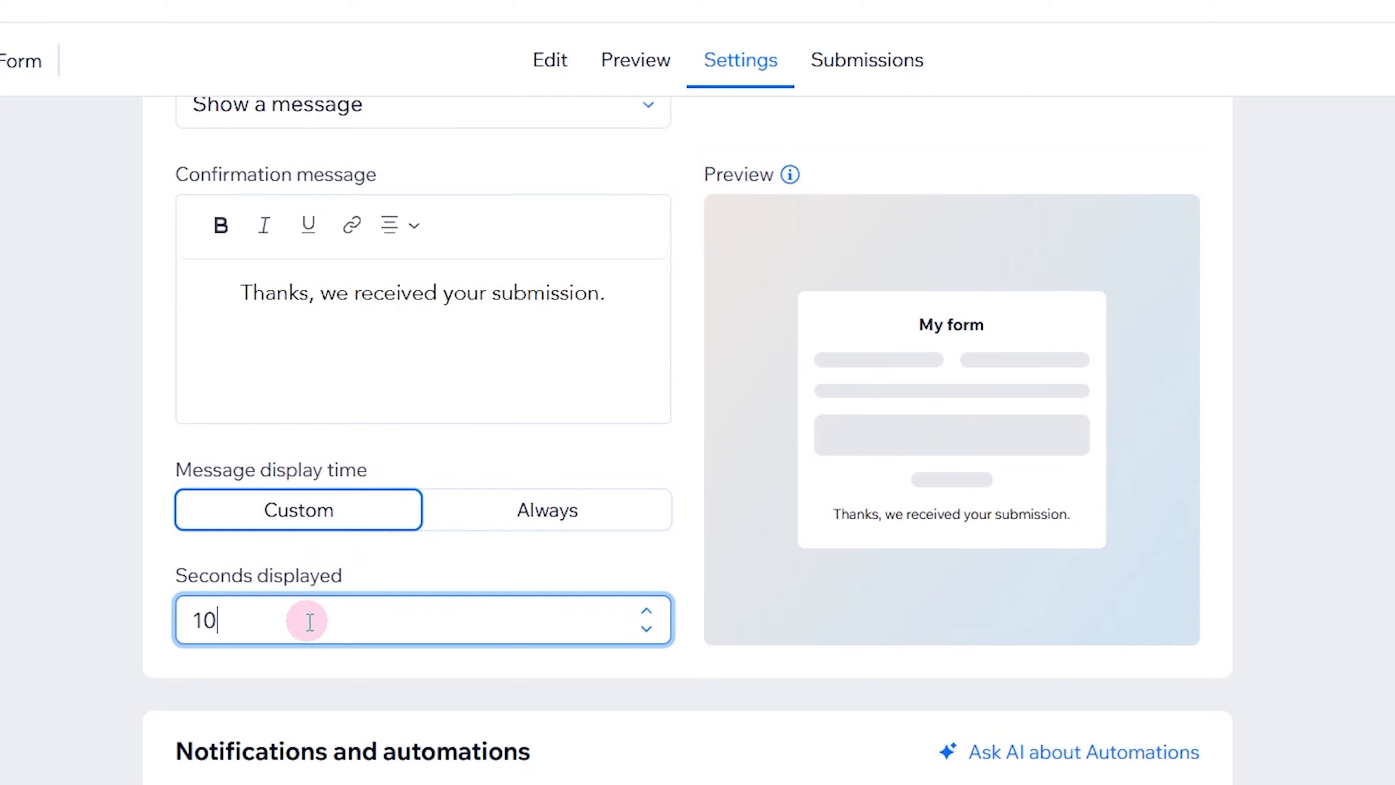
{"action": "left_click", "coordinate": [568, 525]}
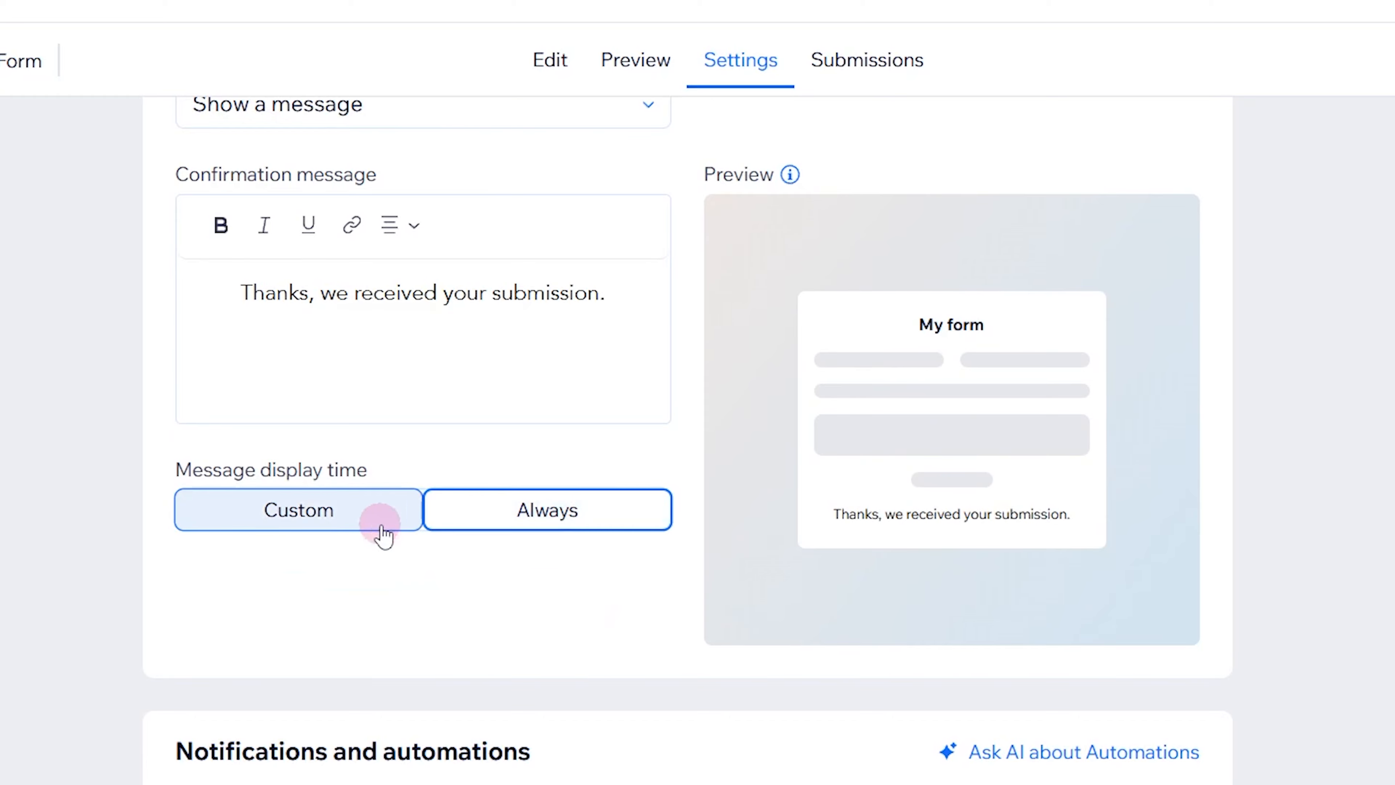
{"action": "left_click", "coordinate": [304, 525]}
{"action": "double_click", "coordinate": [367, 623]}
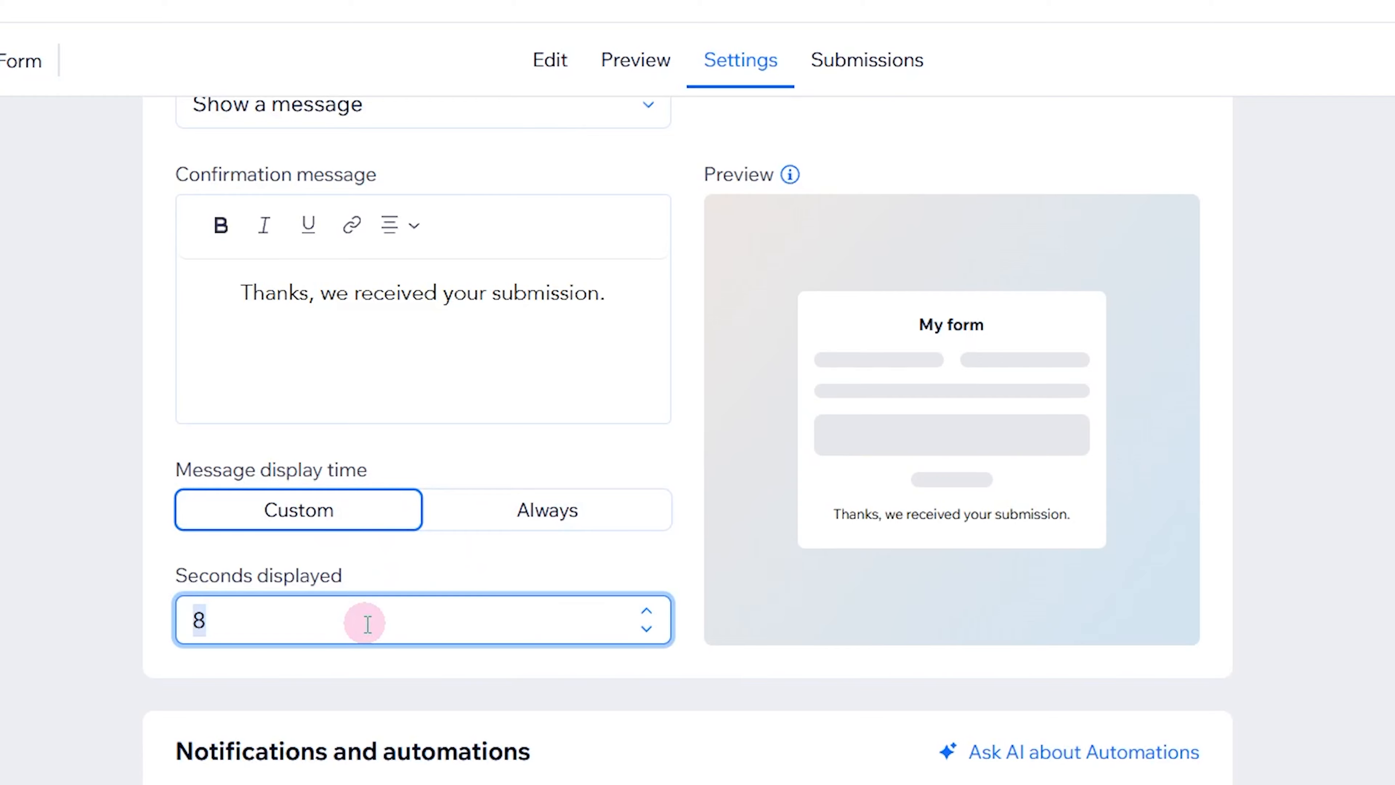
{"action": "left_click", "coordinate": [446, 579]}
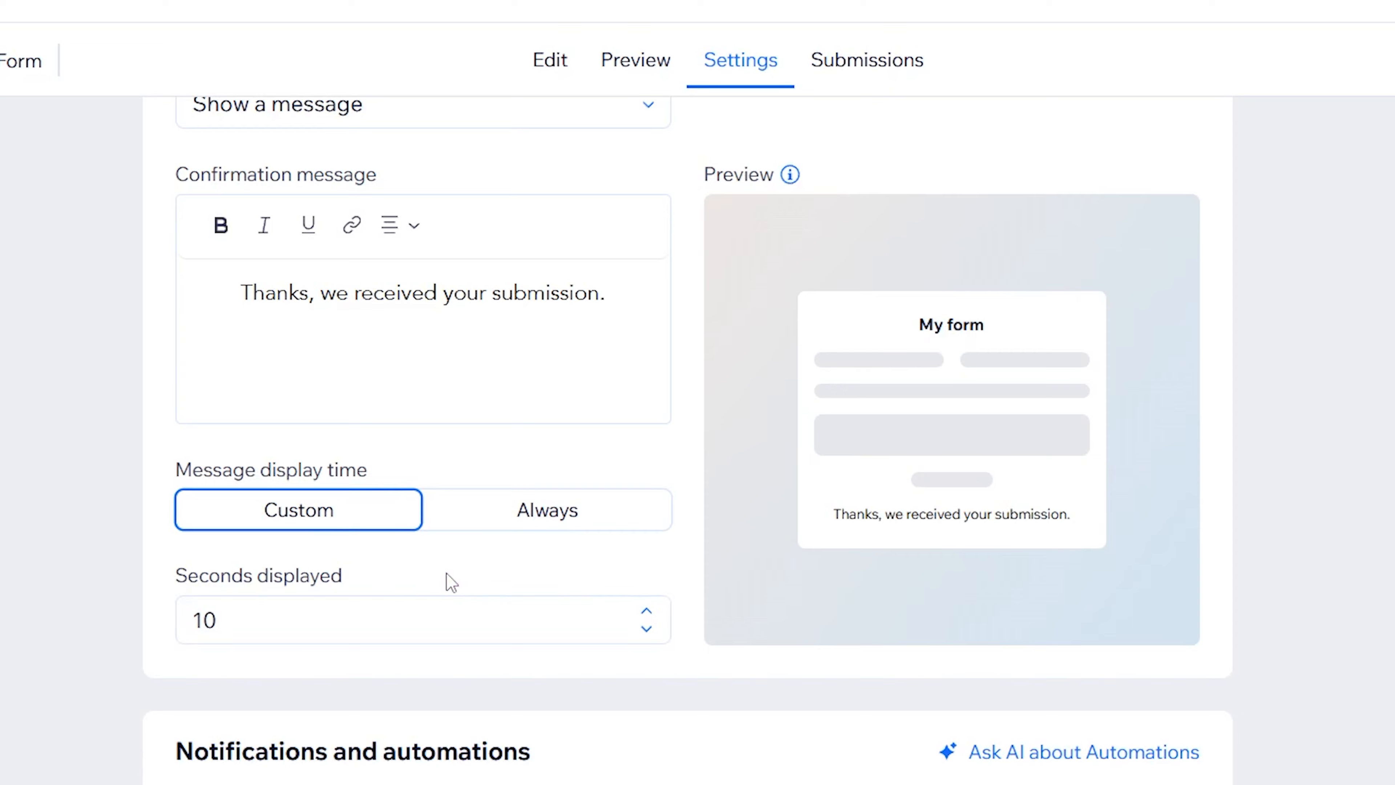
- Return to editing the form, try a Fixed price payment field above the Email field, and delete that field
{"action": "scroll", "coordinate": [447, 578], "scroll_direction": "down", "scroll_amount": 1}
{"action": "scroll", "coordinate": [446, 573], "scroll_direction": "down", "scroll_amount": 4}
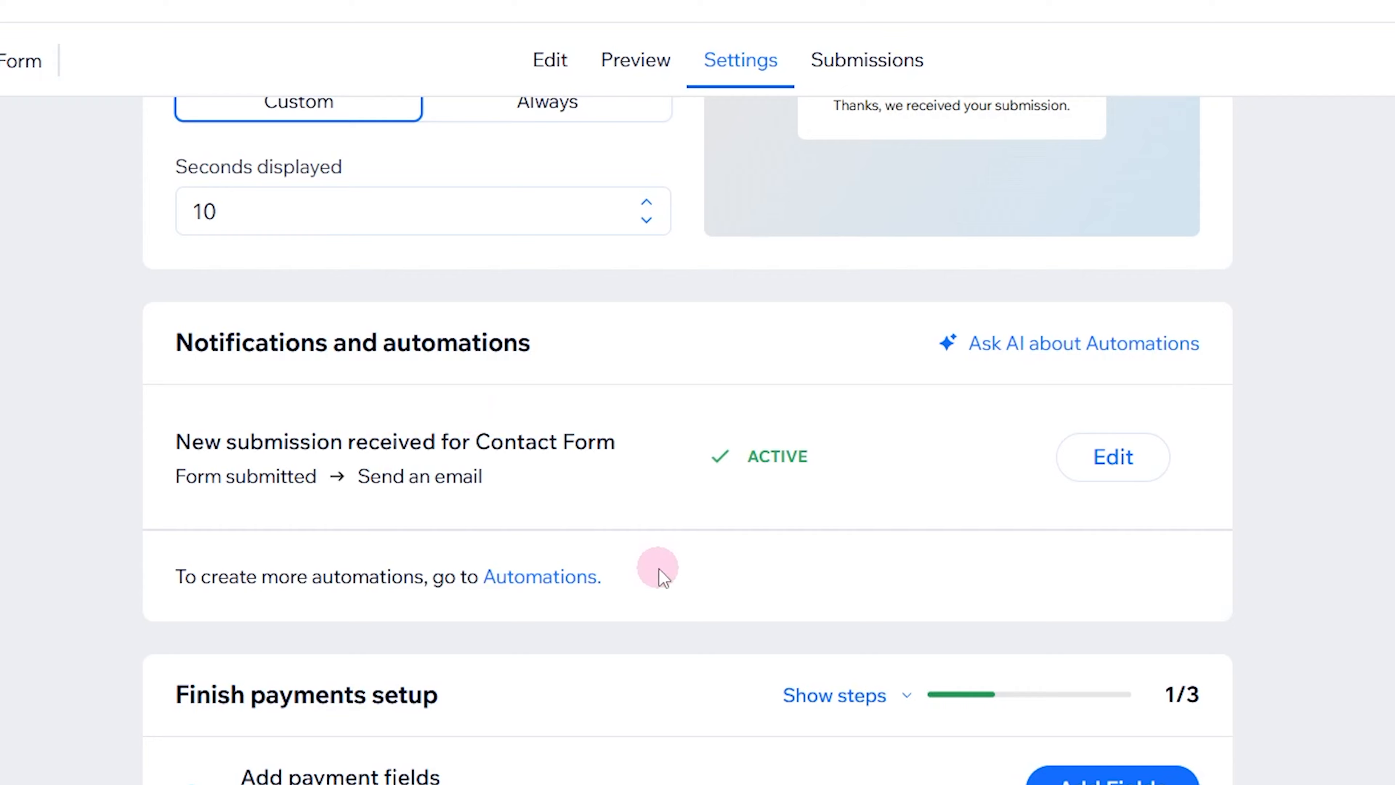
{"action": "scroll", "coordinate": [660, 569], "scroll_direction": "down", "scroll_amount": 3}
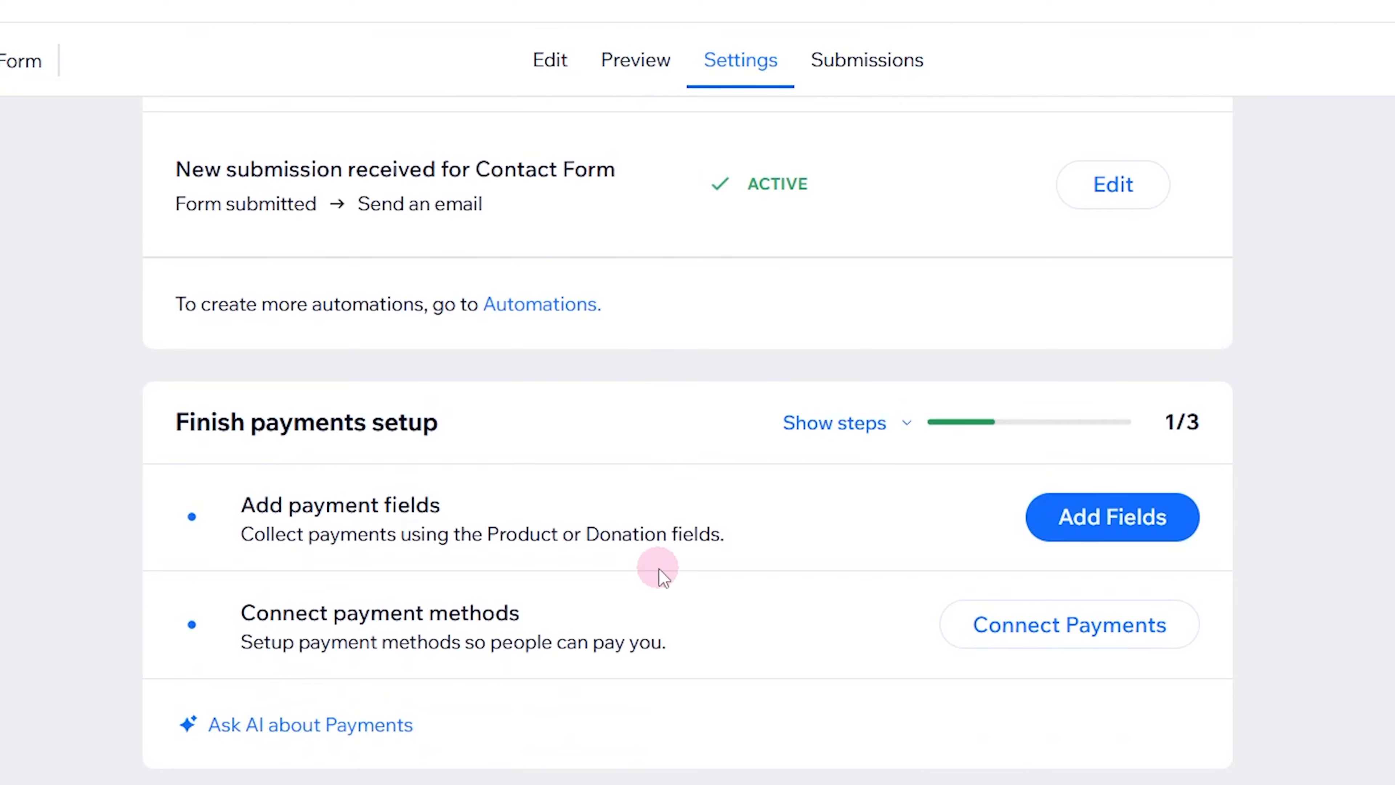
{"action": "scroll", "coordinate": [660, 569], "scroll_direction": "down", "scroll_amount": 2}
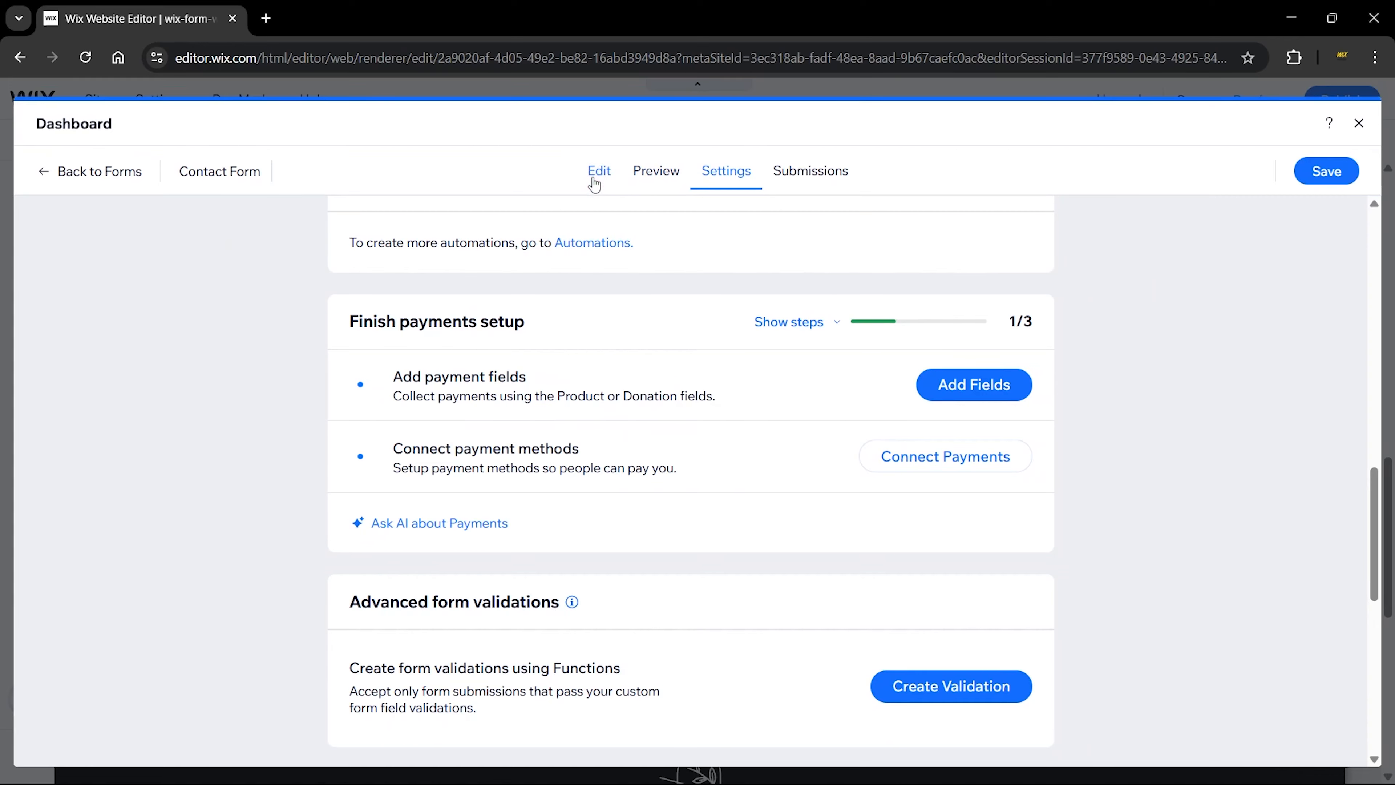
{"action": "left_click", "coordinate": [596, 172]}
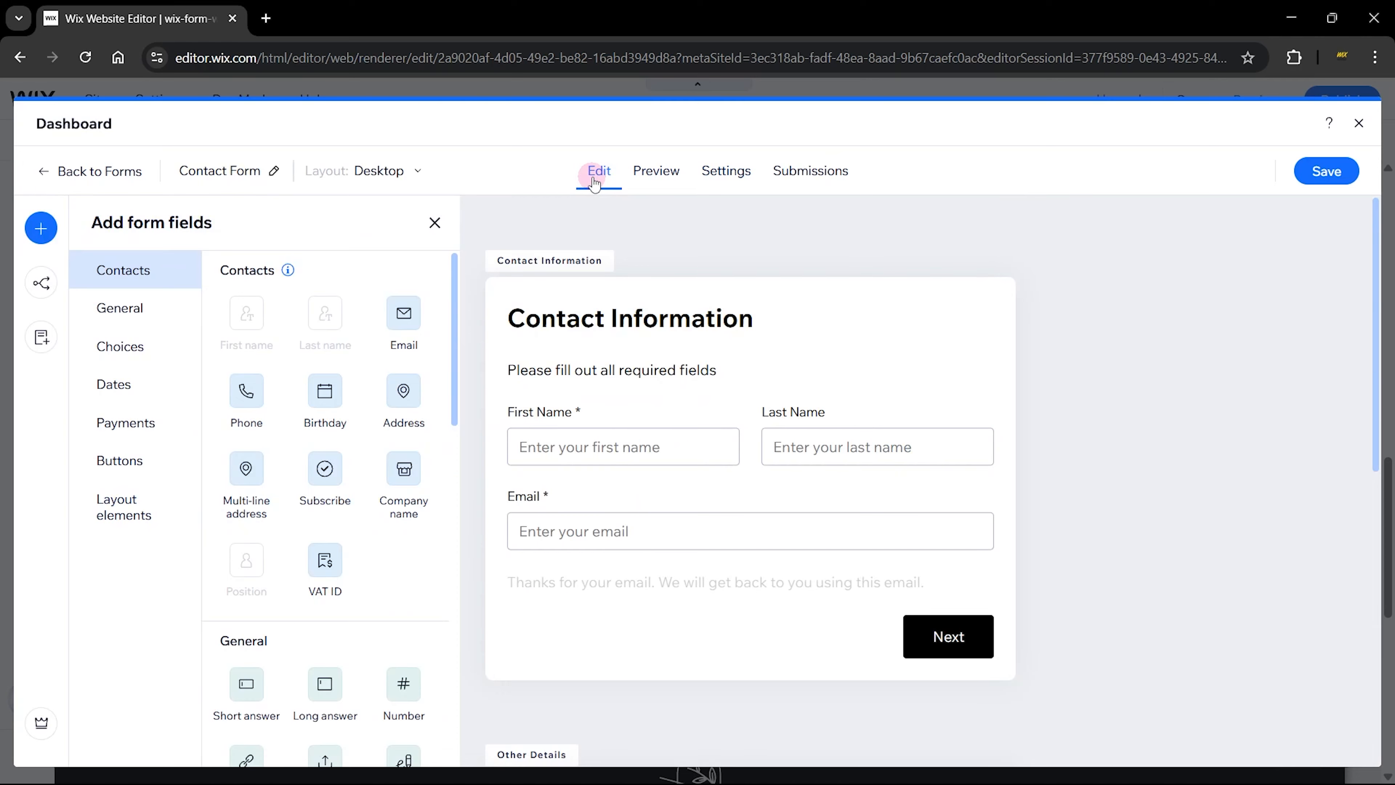
{"action": "left_click", "coordinate": [107, 423]}
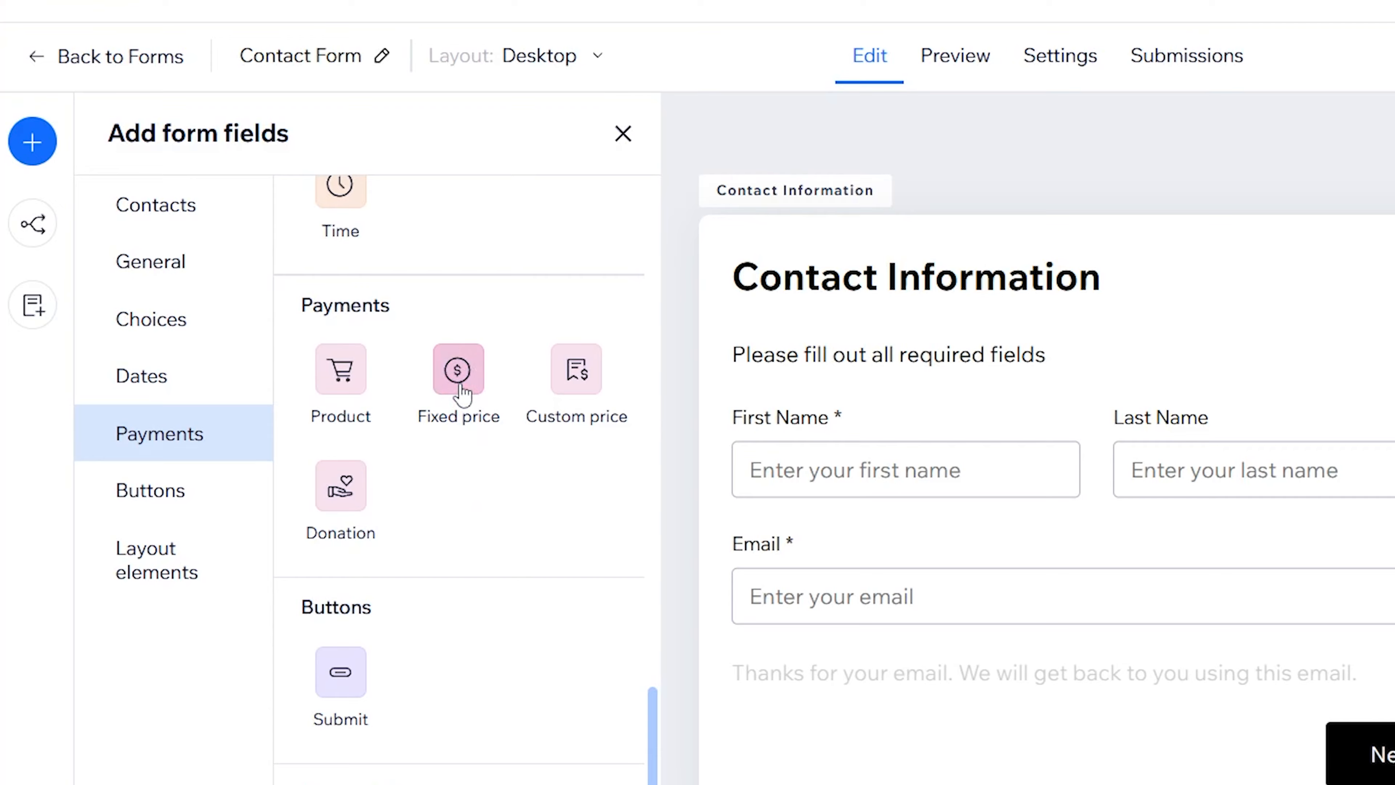
{"action": "left_click_drag", "start_coordinate": [460, 385], "coordinate": [835, 601]}
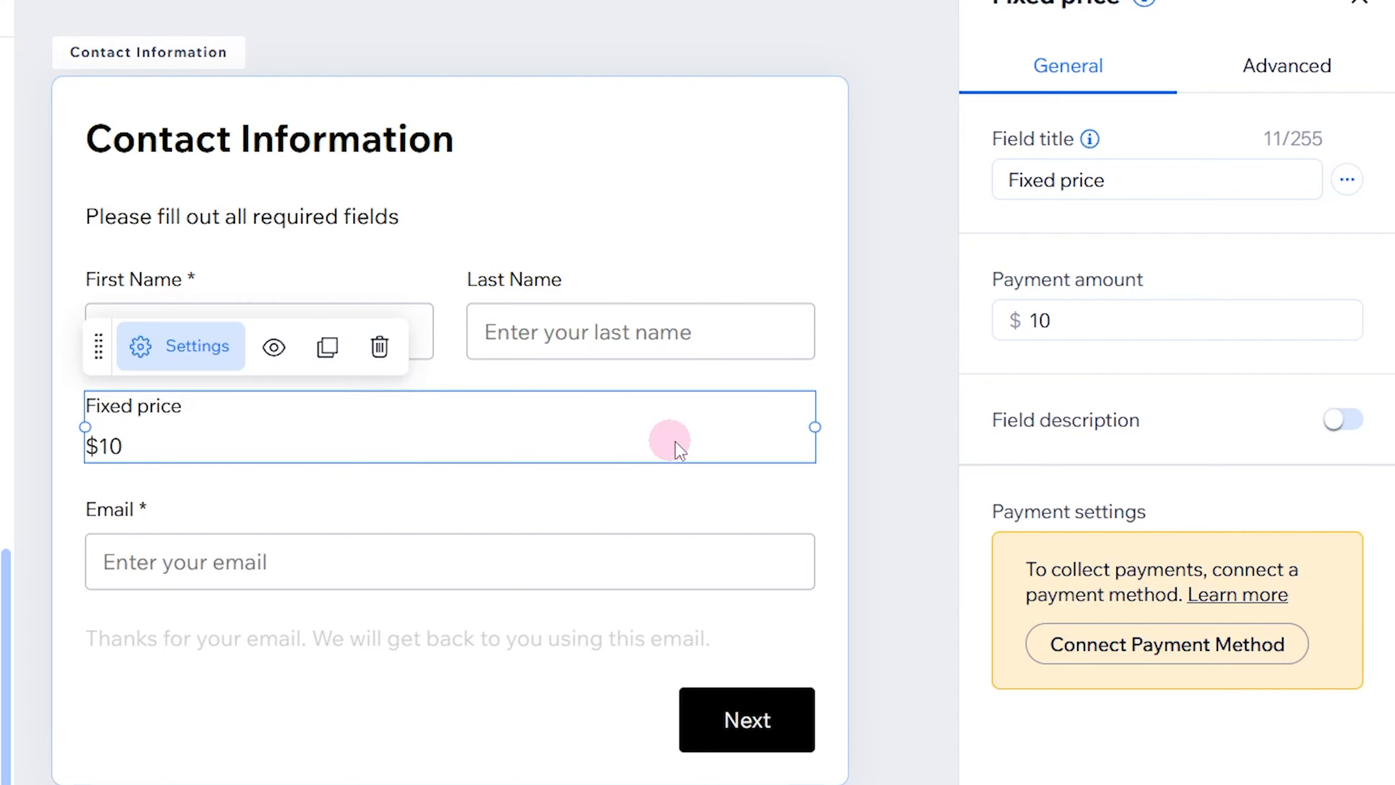
{"action": "left_click", "coordinate": [1115, 321]}
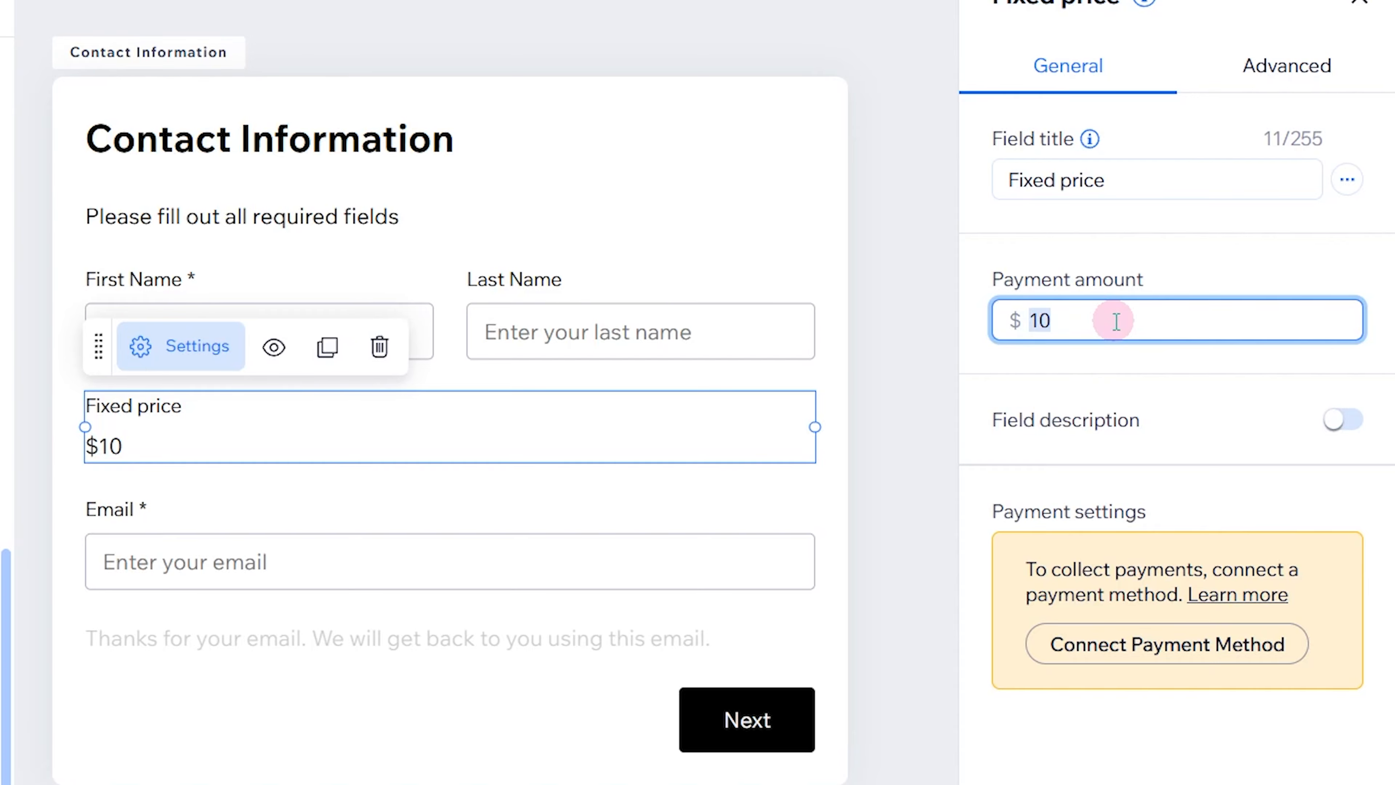
{"action": "left_click", "coordinate": [380, 348]}
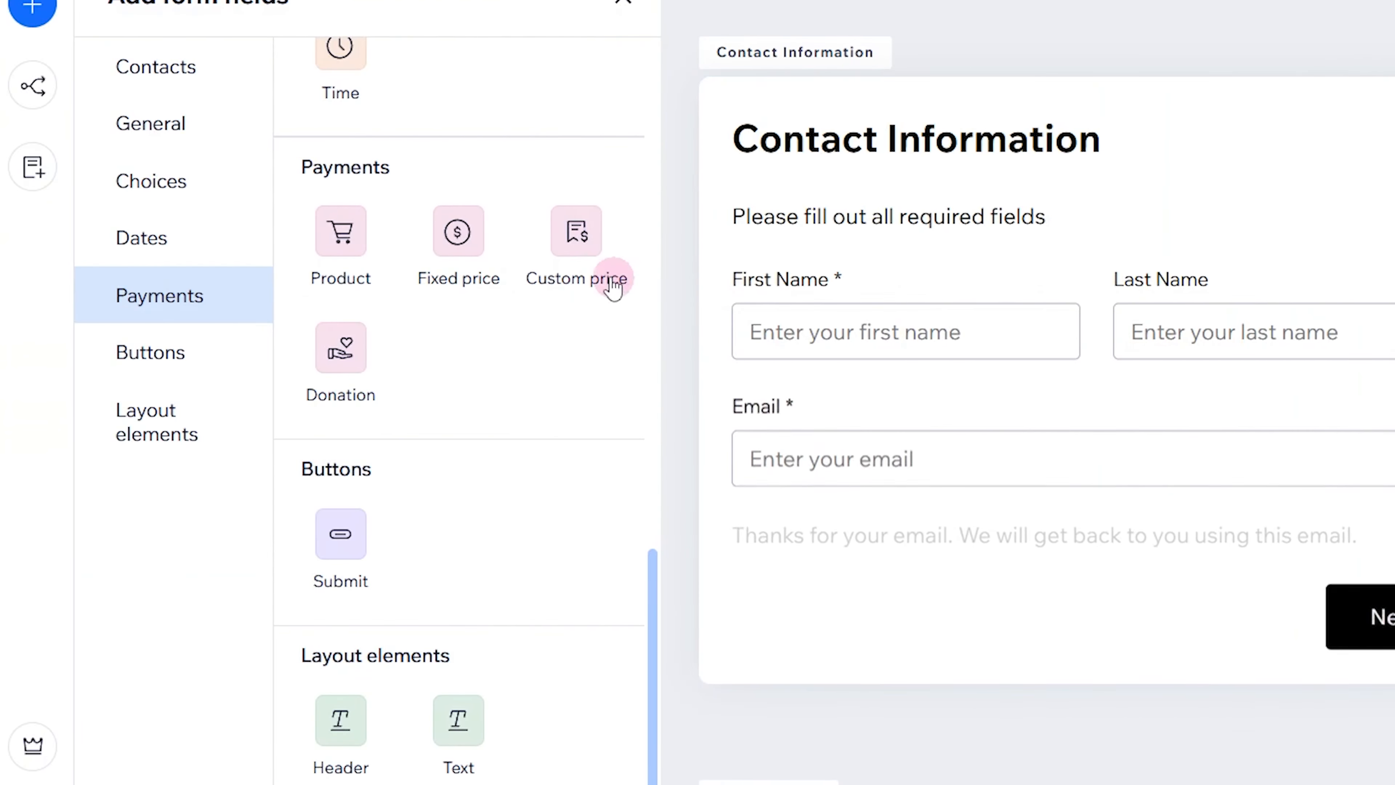
- Try a Custom price field and a Donation field with custom amounts allowed on the Contact Information page, deleting each one
{"action": "left_click_drag", "start_coordinate": [579, 255], "coordinate": [973, 481]}
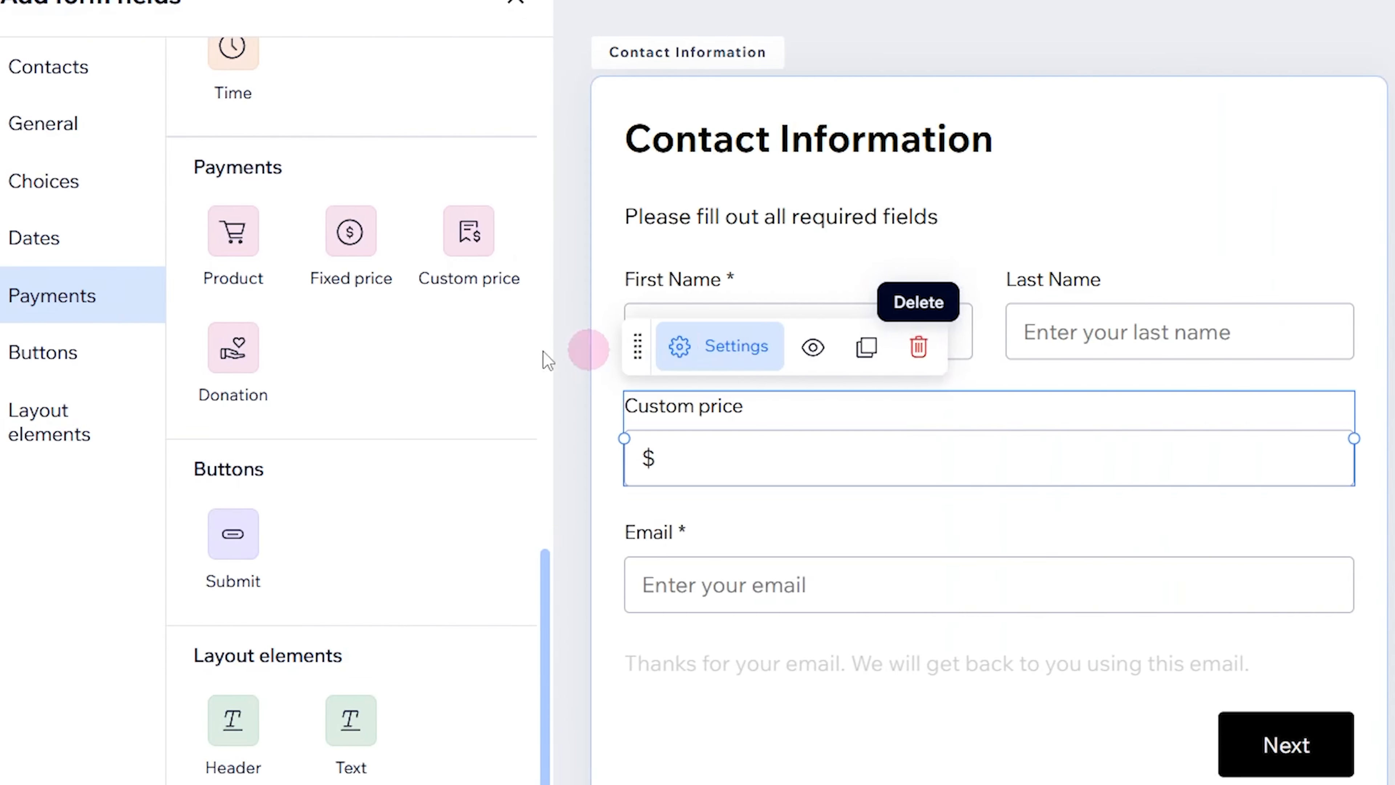
{"action": "left_click_drag", "start_coordinate": [241, 357], "coordinate": [749, 406]}
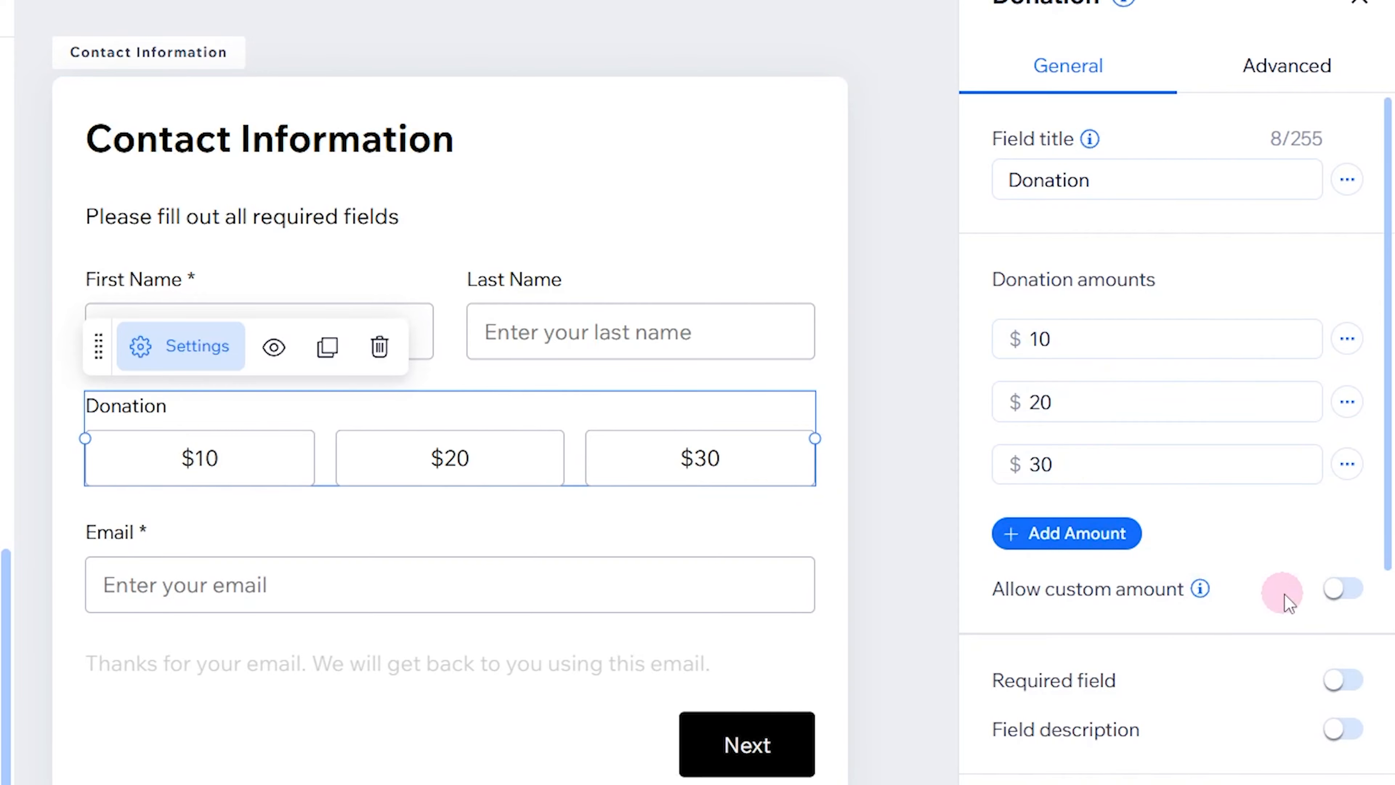
{"action": "left_click", "coordinate": [1347, 590]}
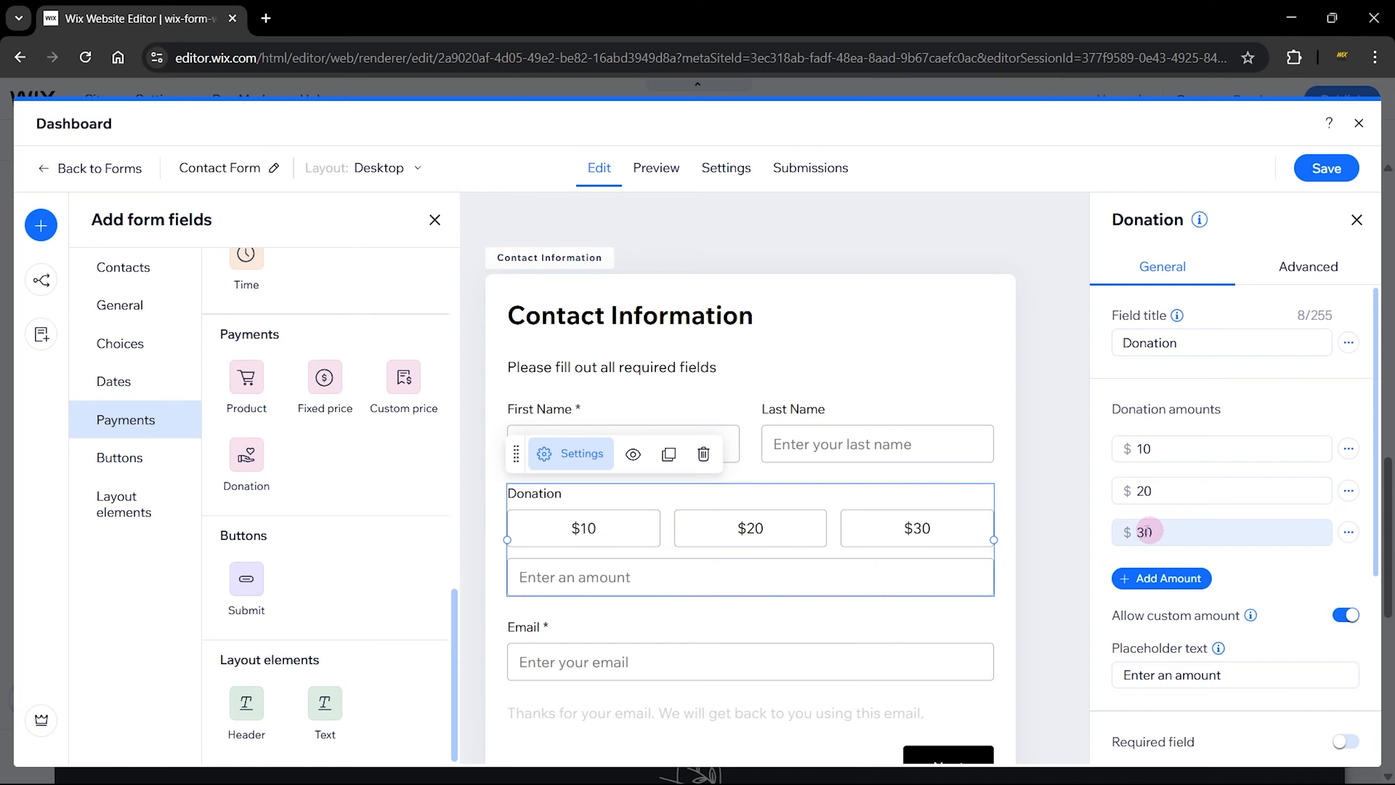
{"action": "left_click", "coordinate": [379, 346]}
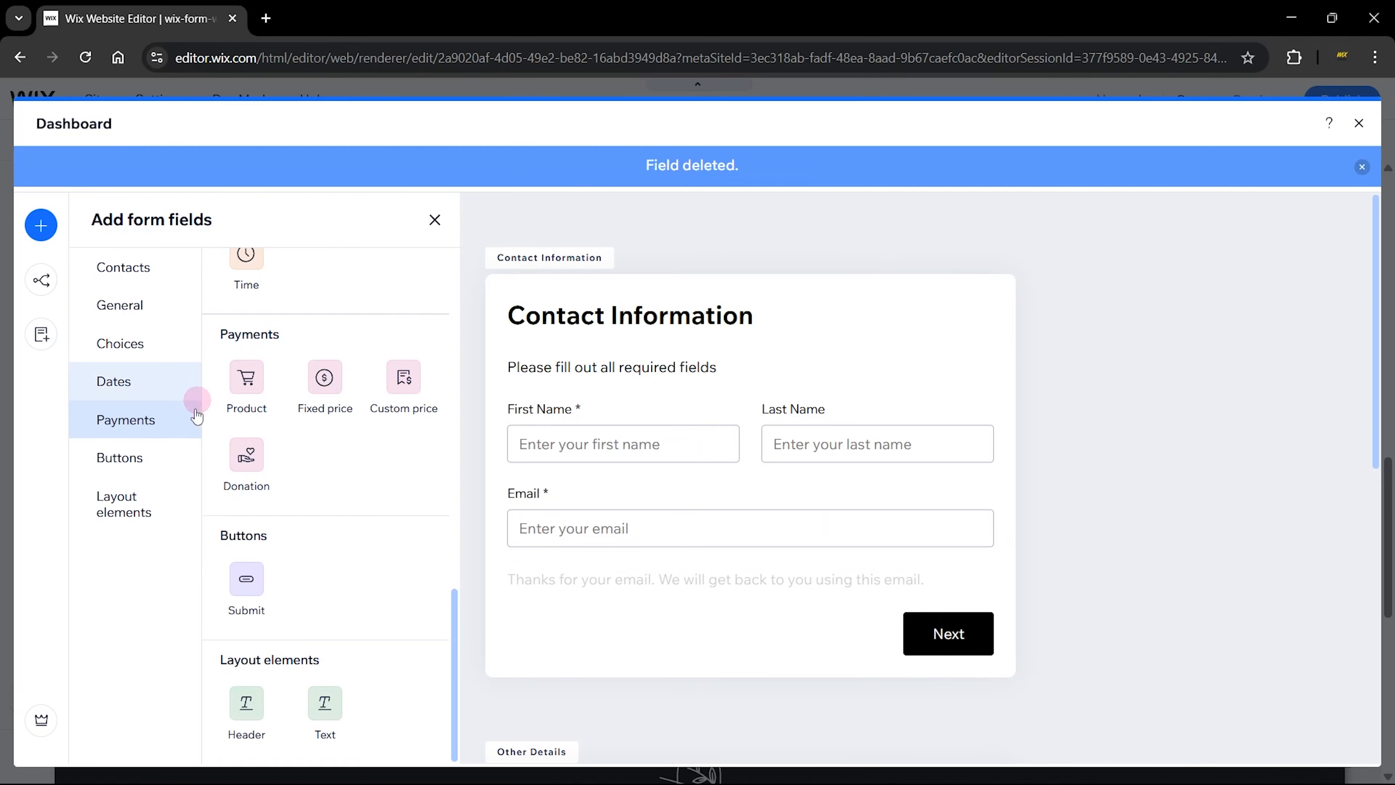
- Reopen the form settings and review the notifications, payments setup and advanced form validations sections
{"action": "scroll", "coordinate": [375, 473], "scroll_direction": "up", "scroll_amount": 10}
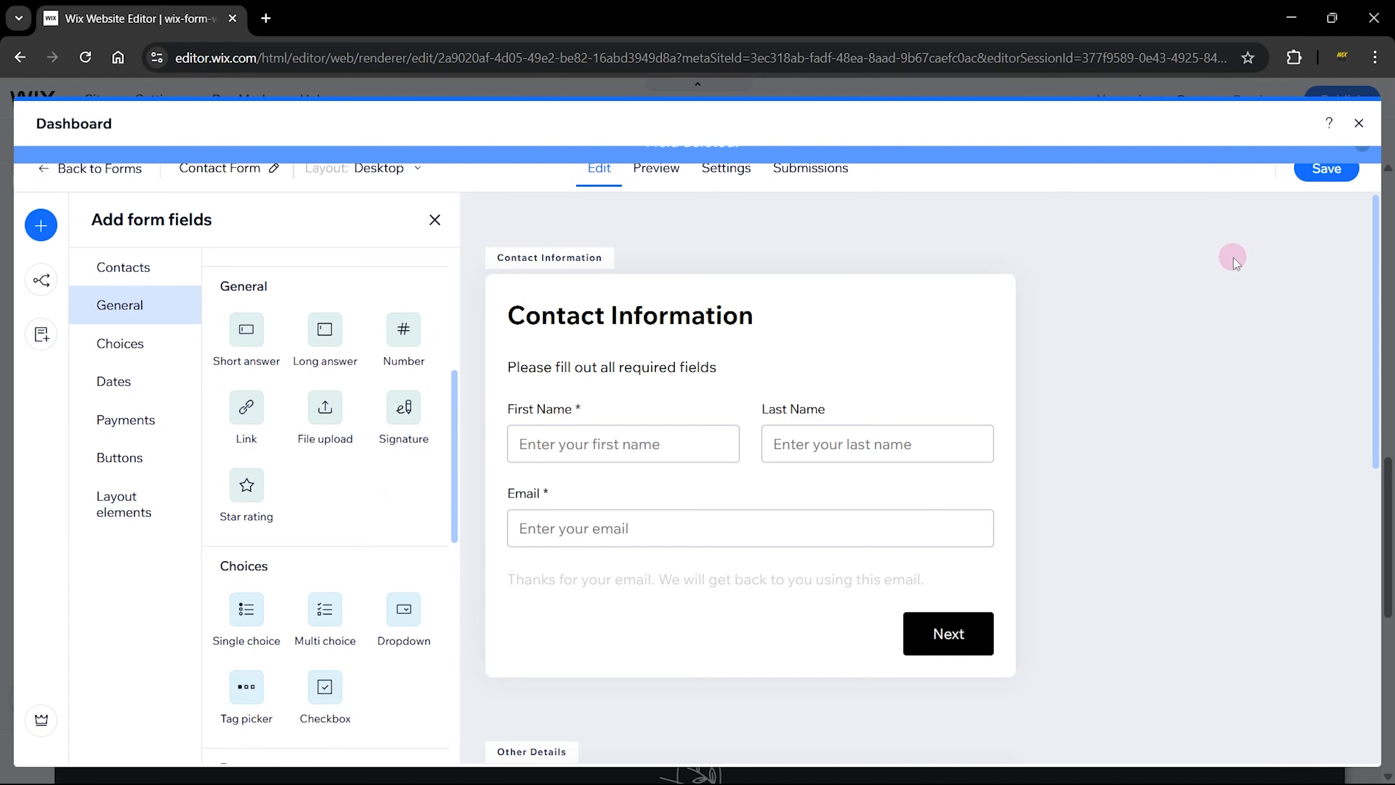
{"action": "left_click", "coordinate": [710, 168]}
{"action": "scroll", "coordinate": [657, 456], "scroll_direction": "down", "scroll_amount": 5}
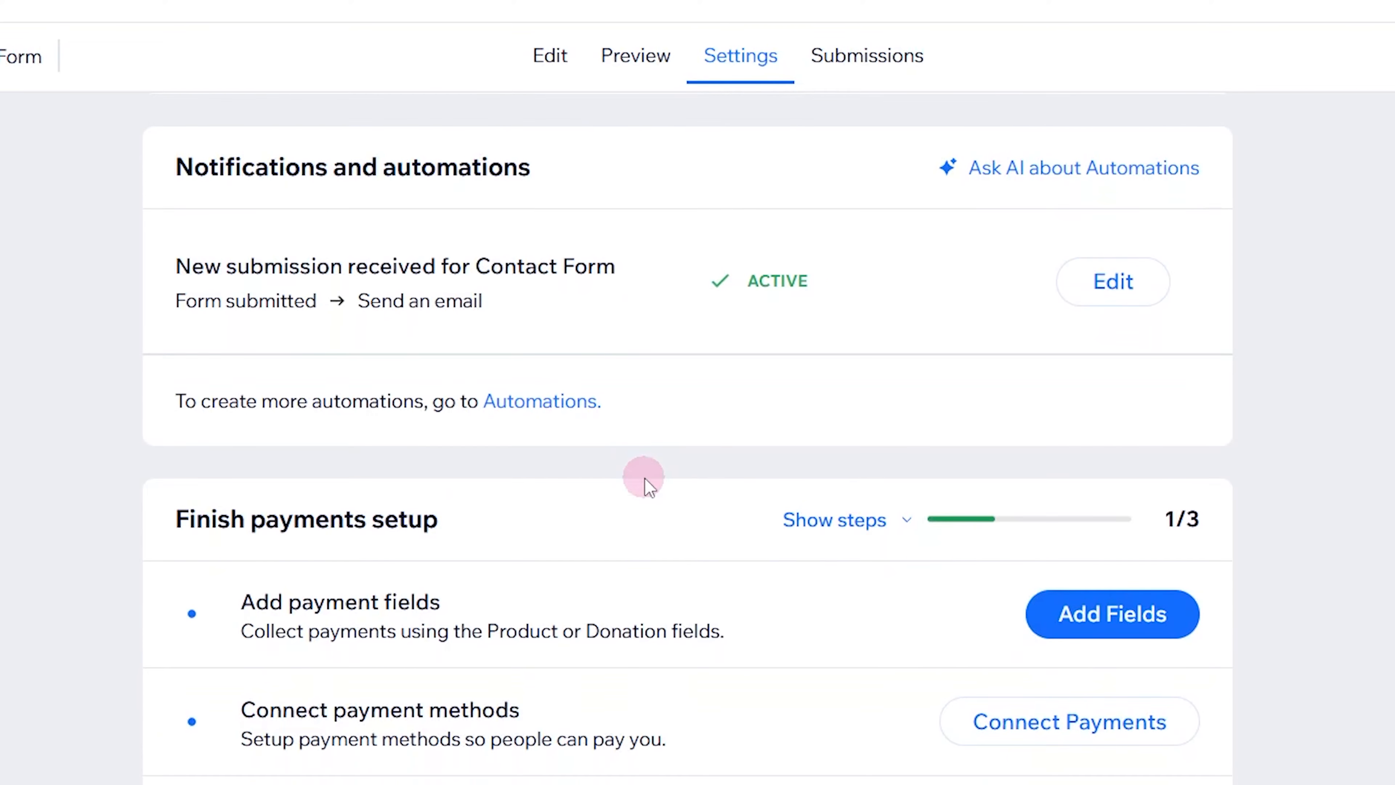
{"action": "scroll", "coordinate": [644, 477], "scroll_direction": "down", "scroll_amount": 5}
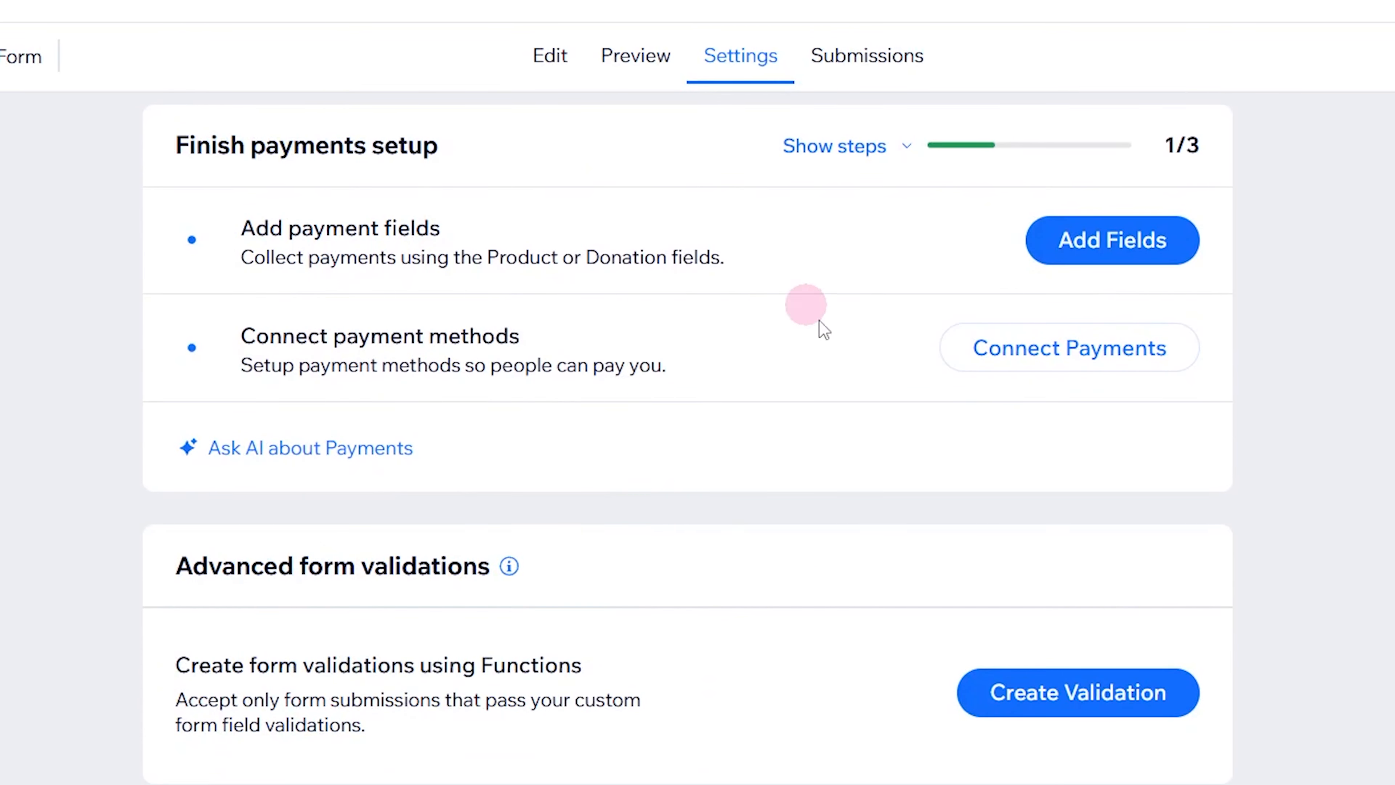
- Review the payments setup section and save the contact form's settings
{"action": "scroll", "coordinate": [774, 416], "scroll_direction": "up", "scroll_amount": 2}
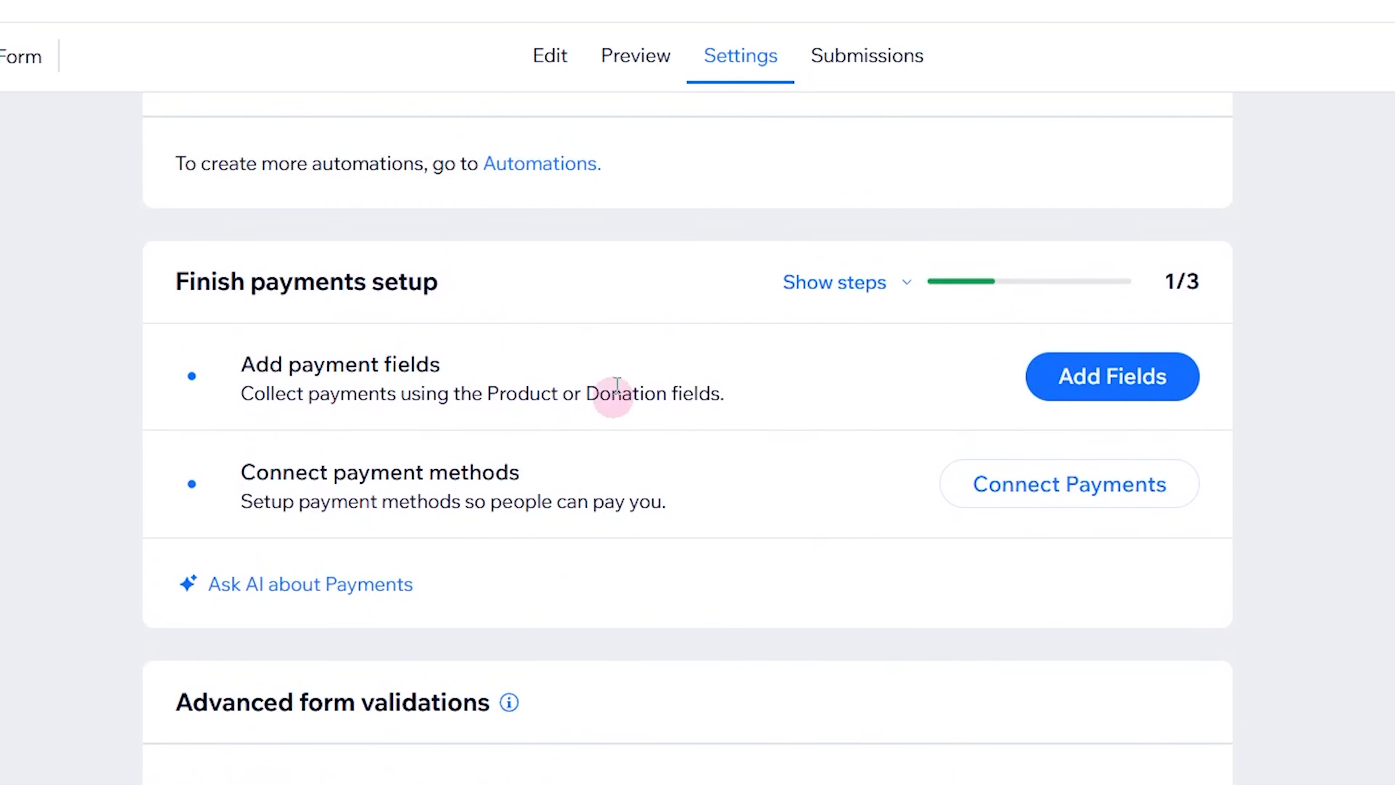
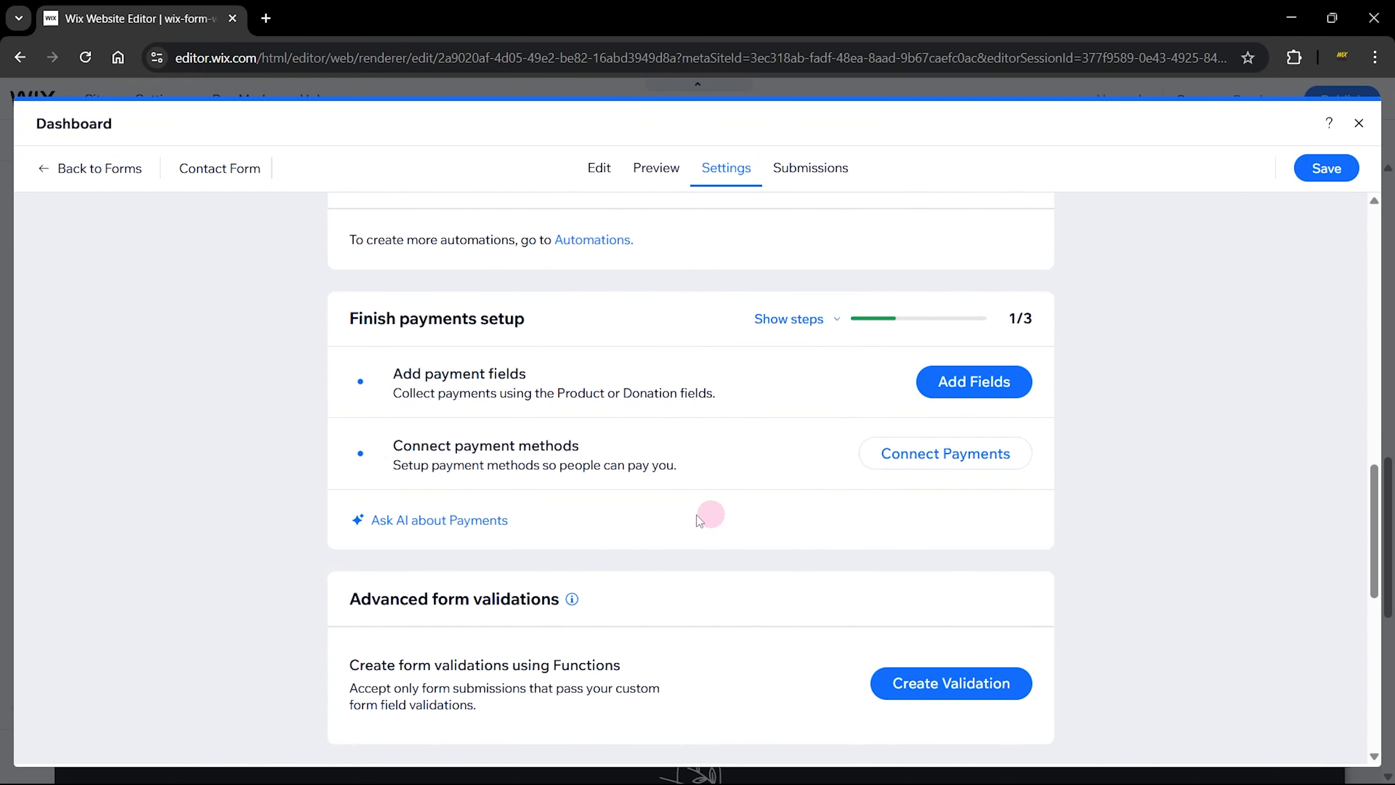
{"action": "scroll", "coordinate": [710, 513], "scroll_direction": "down", "scroll_amount": 5}
{"action": "left_click", "coordinate": [1326, 168]}
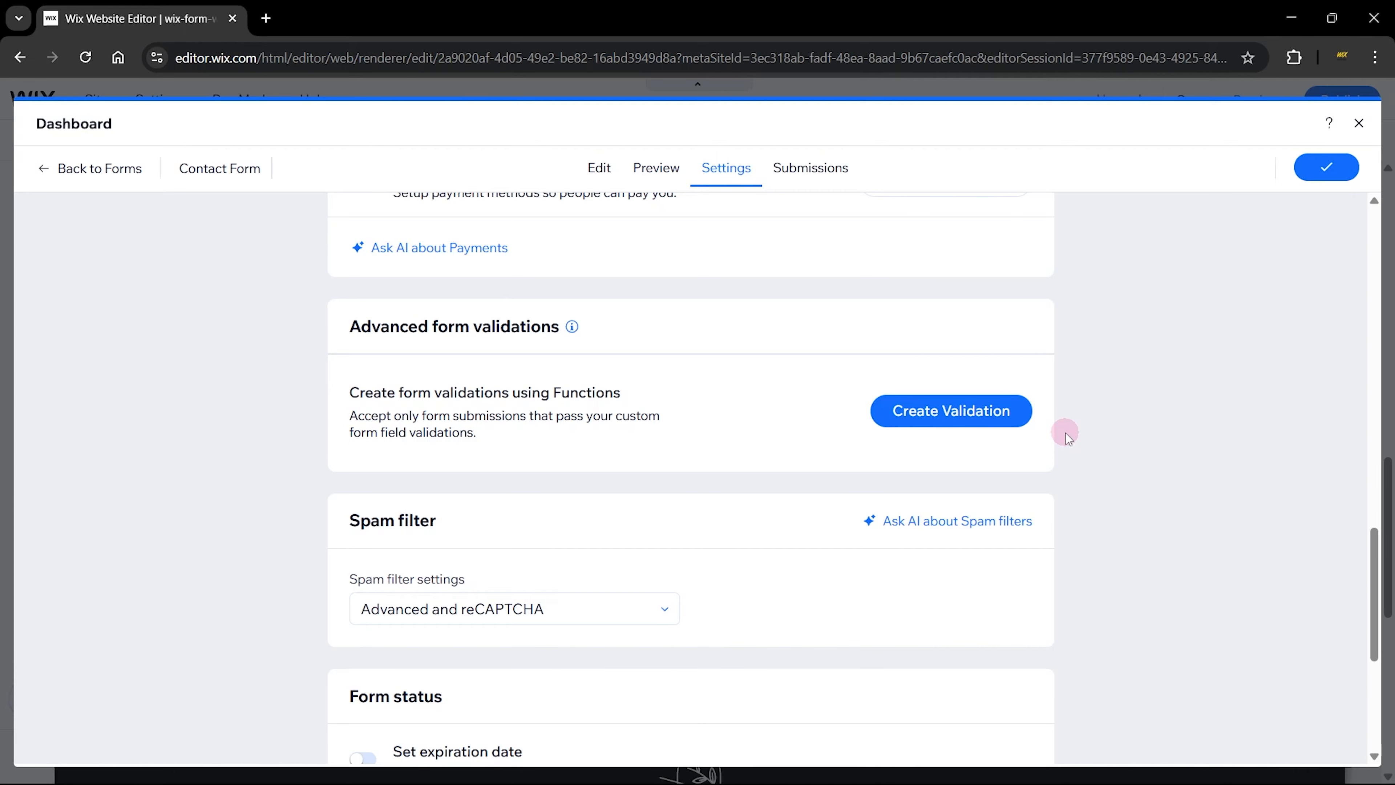
- Set the form's spam filter to Advanced and reCAPTCHA
{"action": "scroll", "coordinate": [632, 483], "scroll_direction": "down", "scroll_amount": 3}
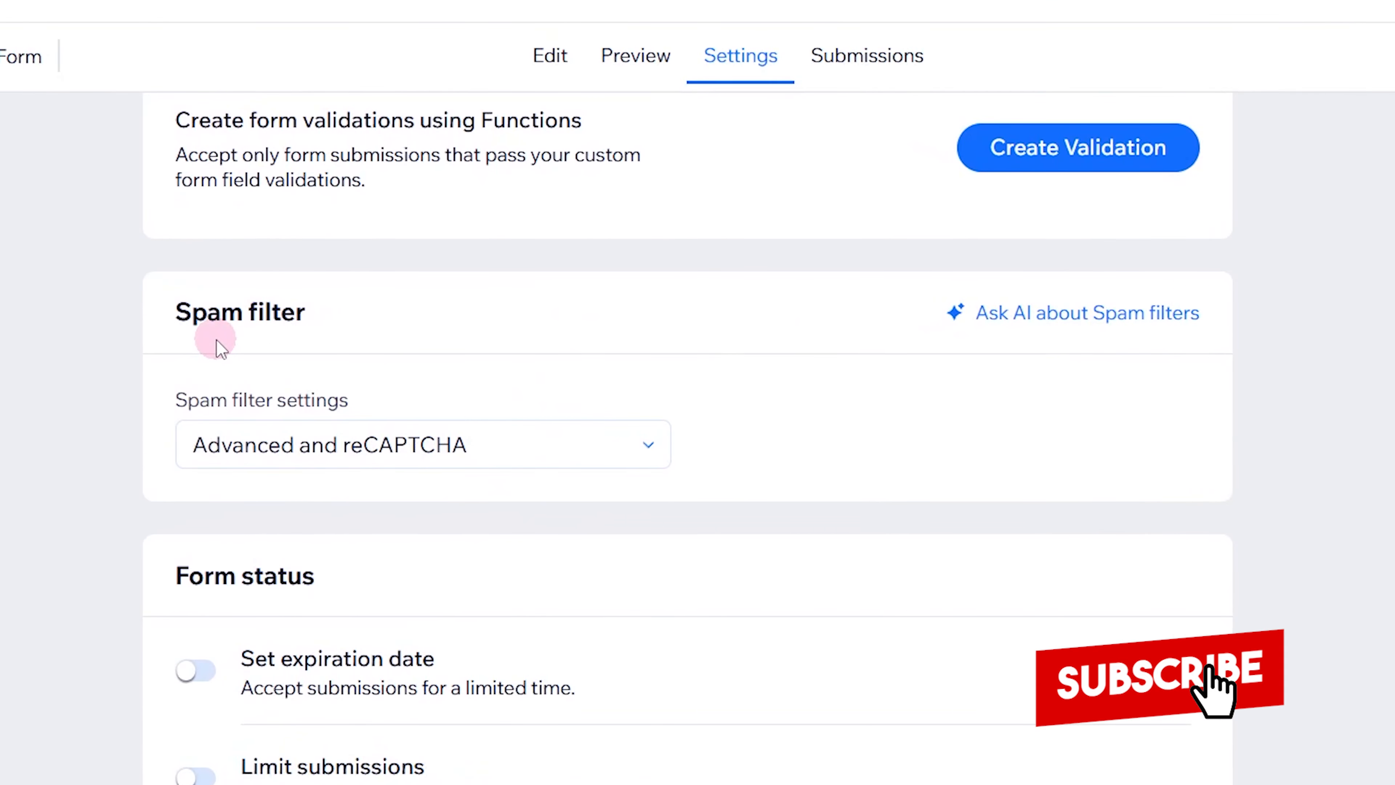
{"action": "left_click", "coordinate": [308, 457]}
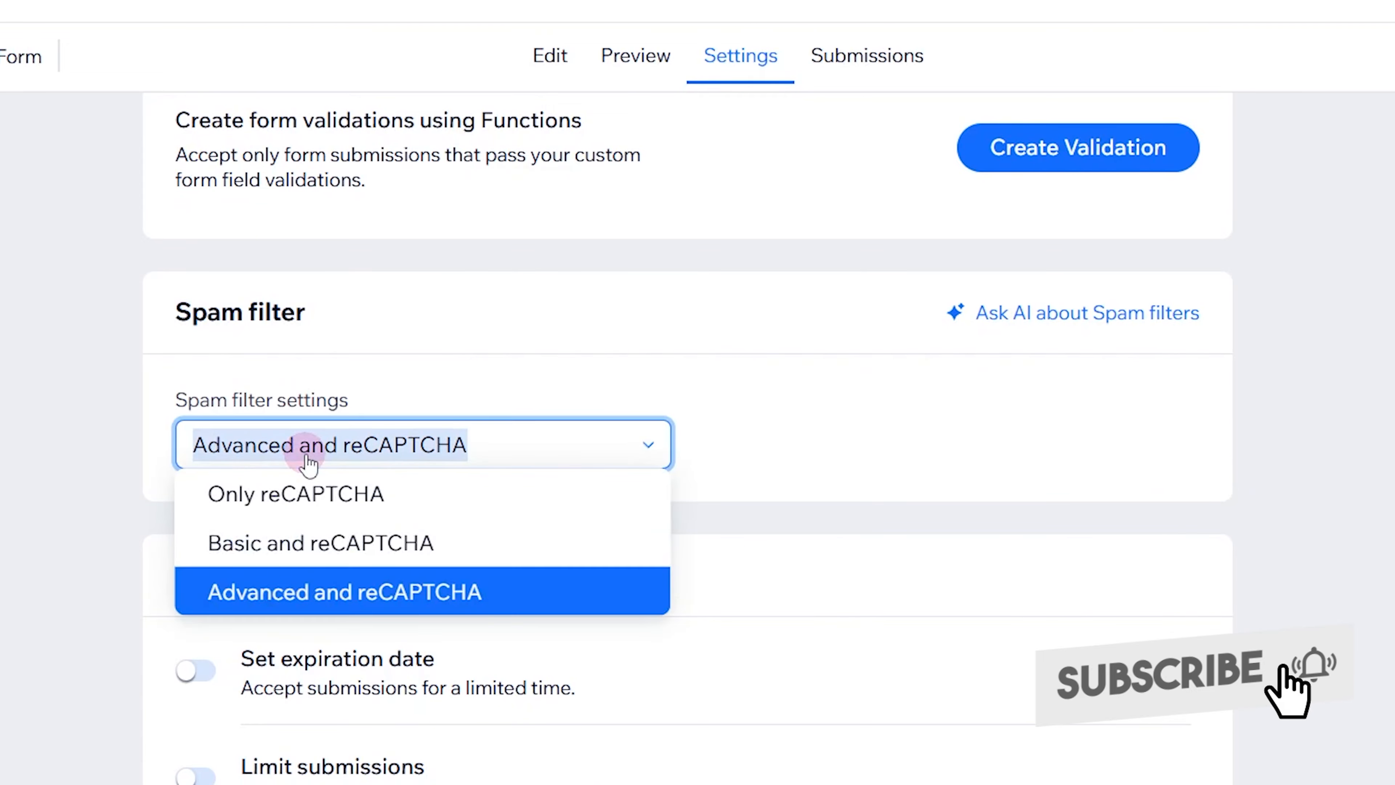
{"action": "left_click", "coordinate": [469, 591]}
{"action": "left_click", "coordinate": [828, 454]}
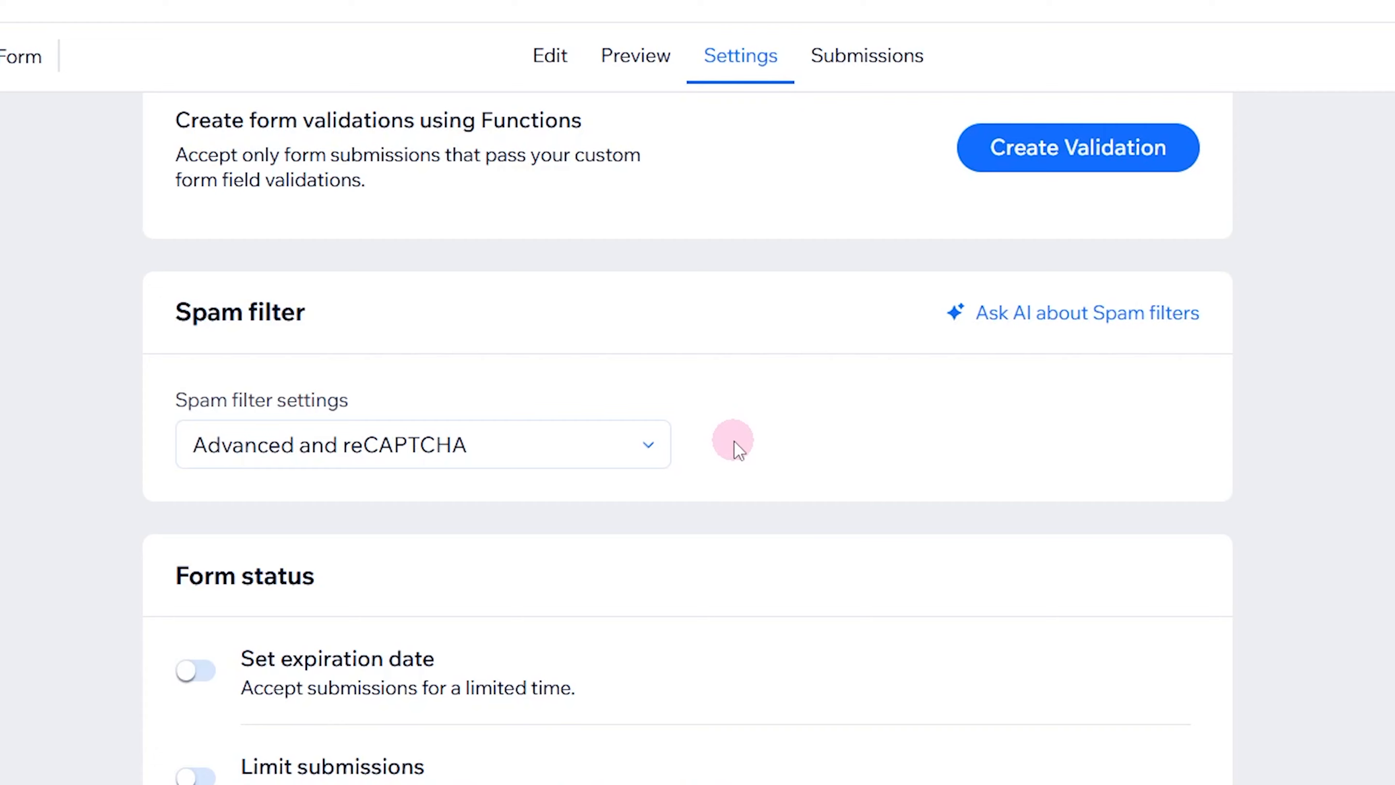
- Turn on an expiration date for the form and set it to 03/15/2025 at 11:59 PM
{"action": "scroll", "coordinate": [736, 446], "scroll_direction": "down", "scroll_amount": 5}
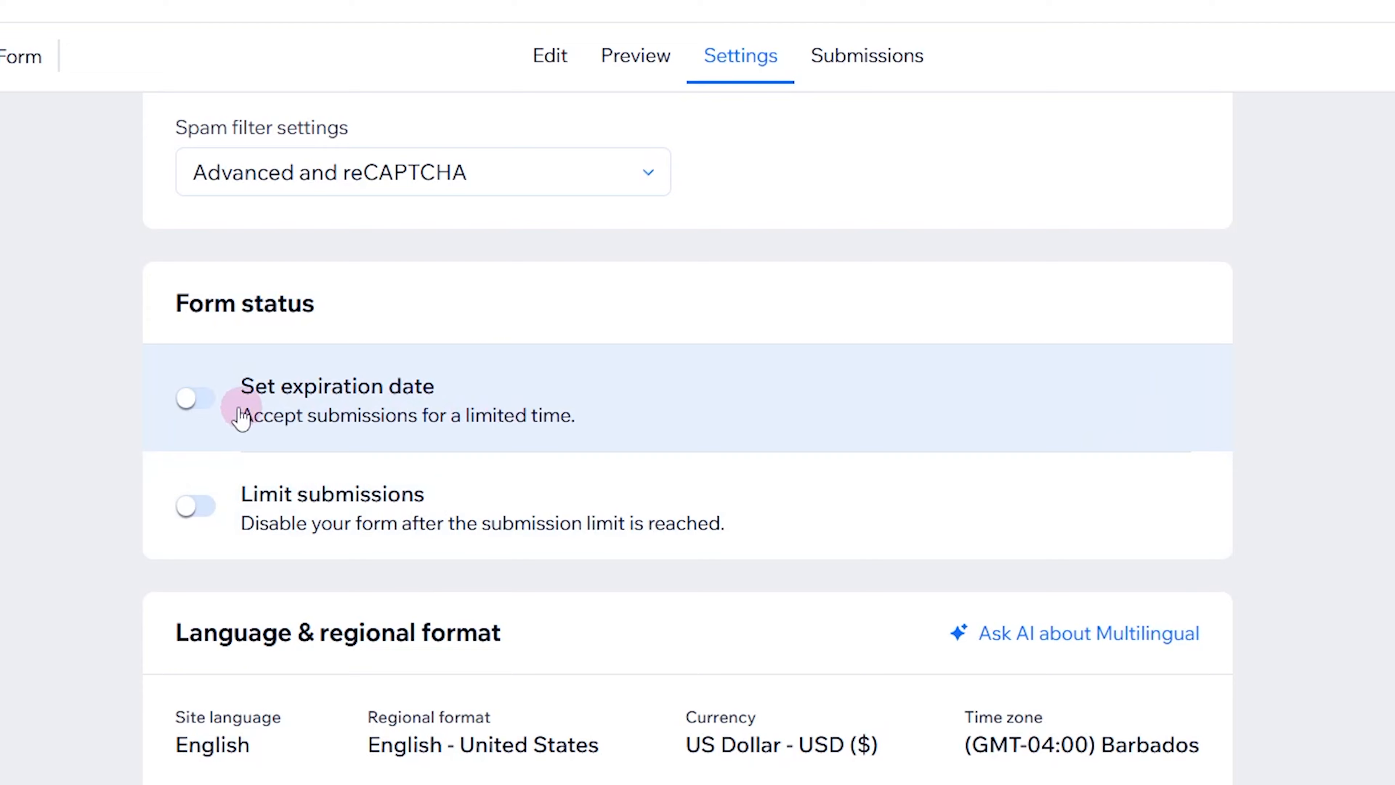
{"action": "left_click", "coordinate": [196, 398]}
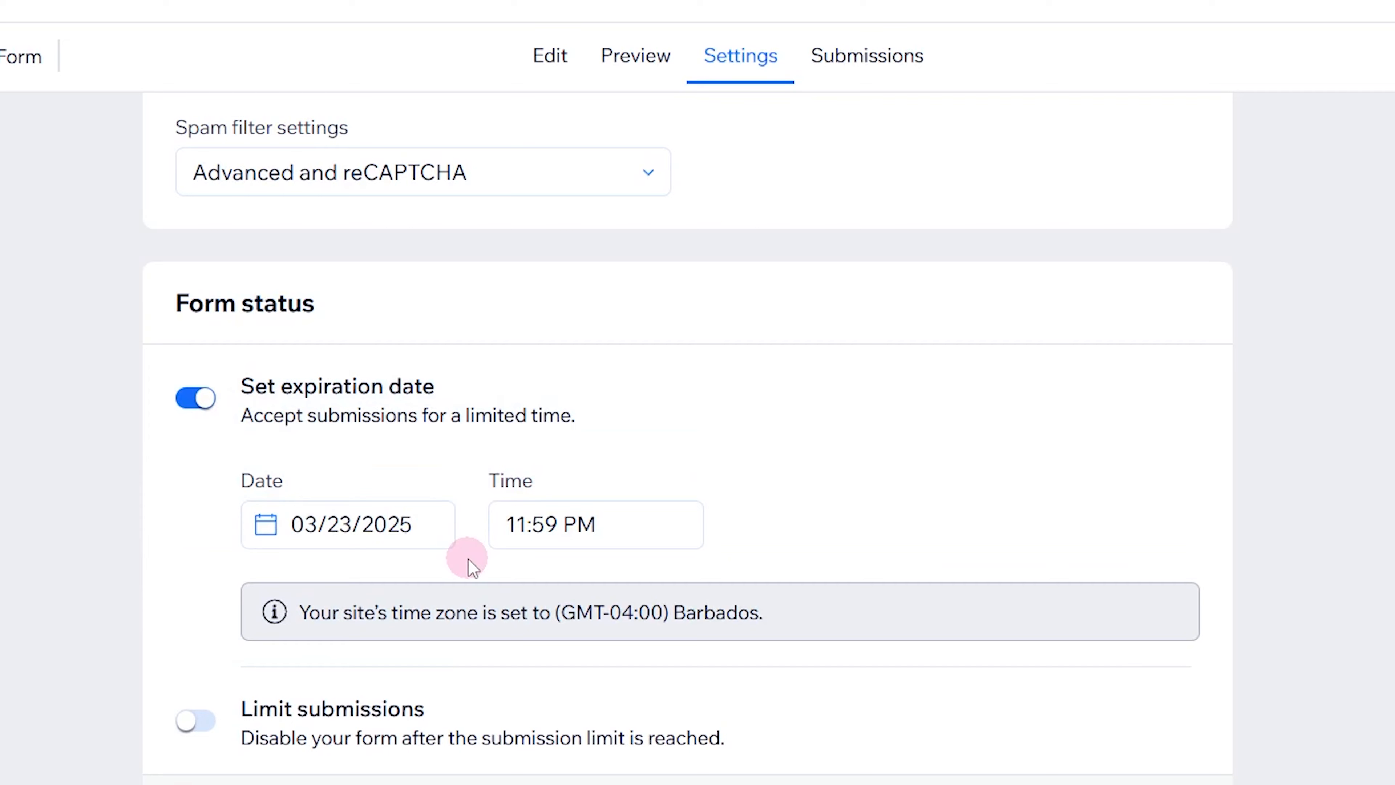
{"action": "left_click", "coordinate": [350, 522]}
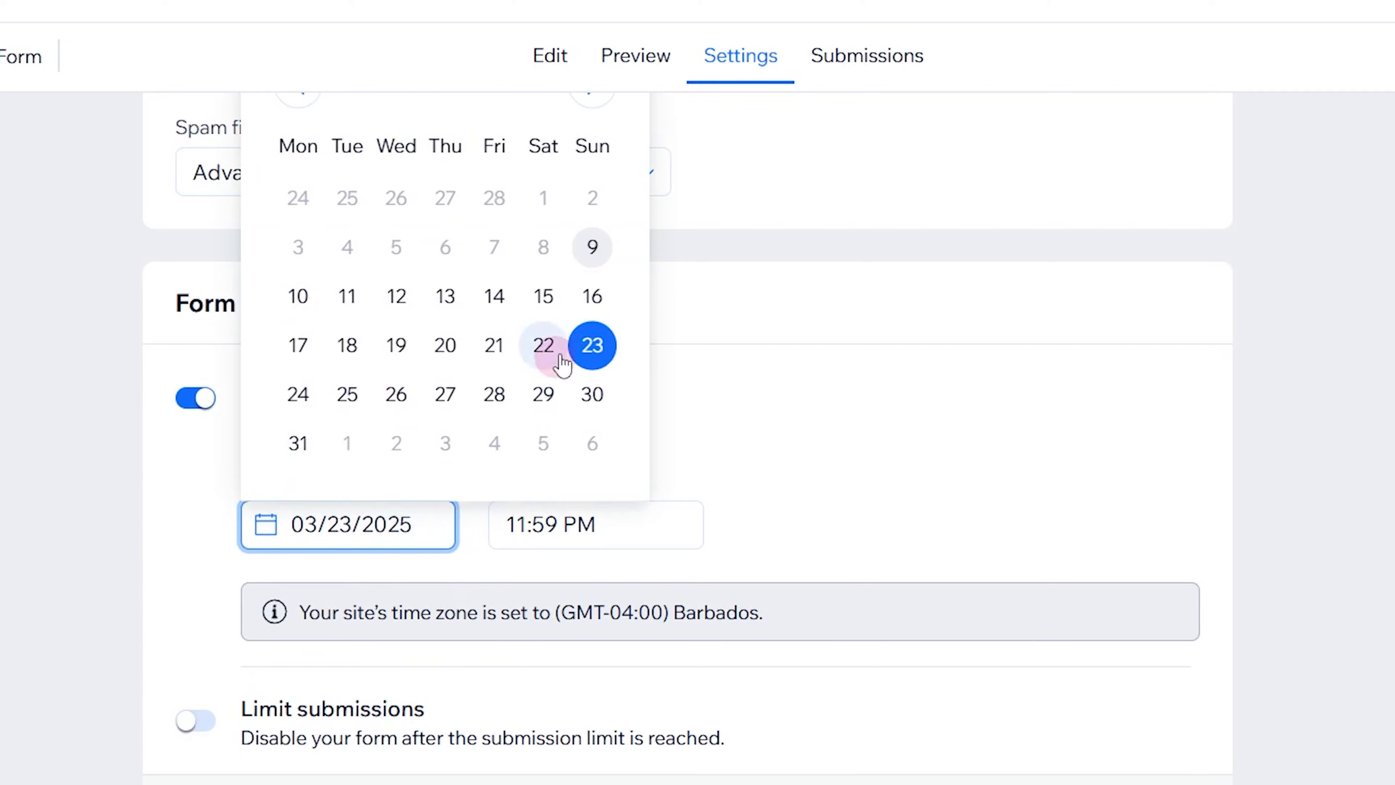
{"action": "left_click", "coordinate": [592, 299]}
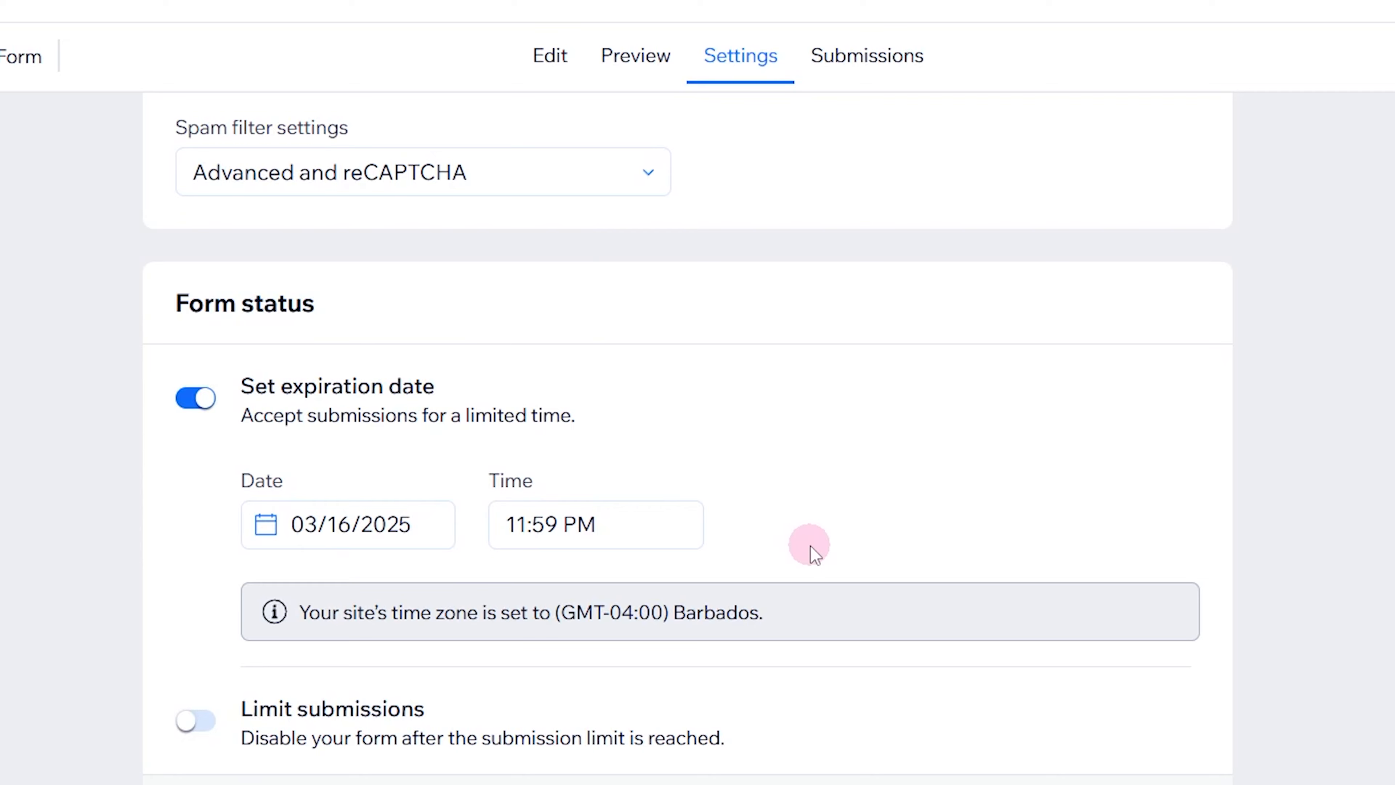
{"action": "left_click", "coordinate": [420, 522]}
{"action": "left_click", "coordinate": [544, 296]}
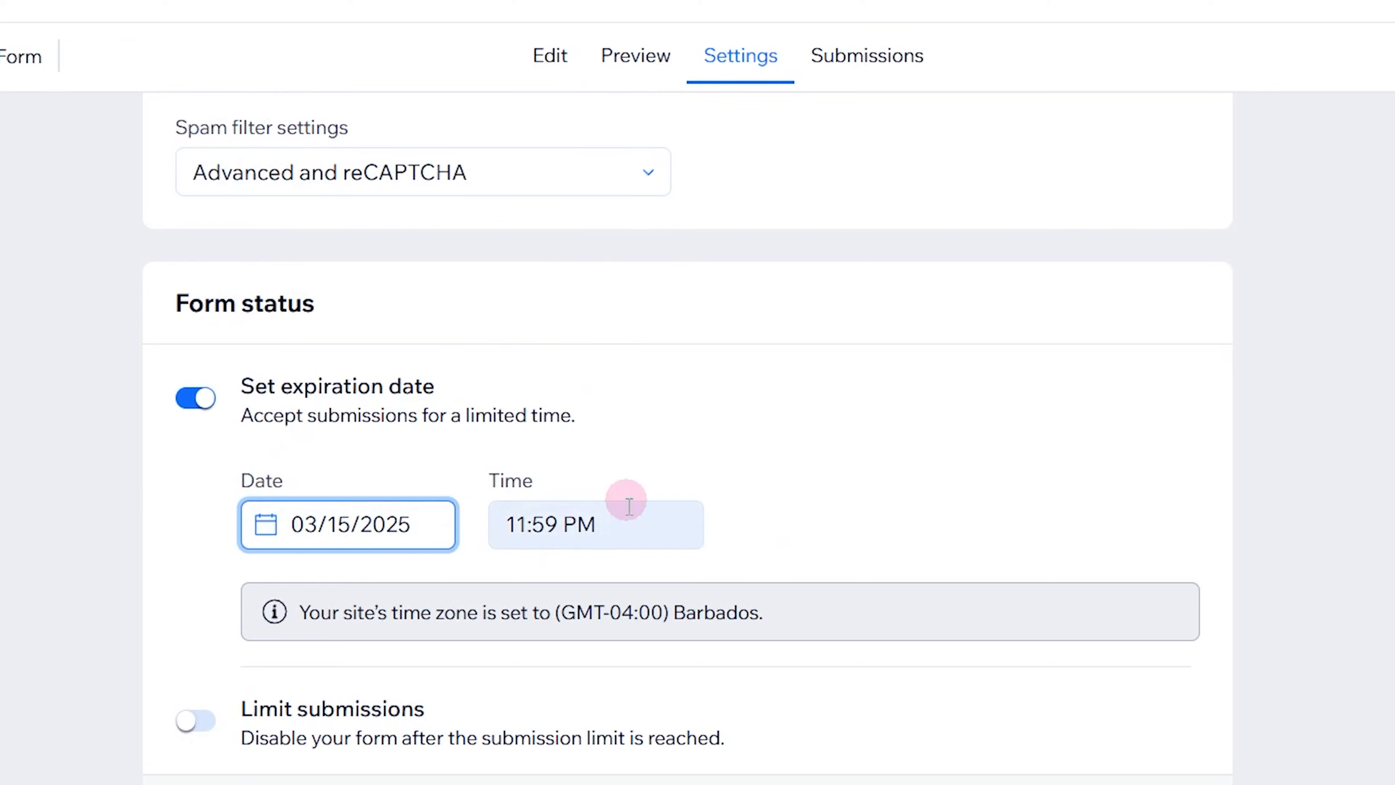
{"action": "left_click", "coordinate": [537, 523]}
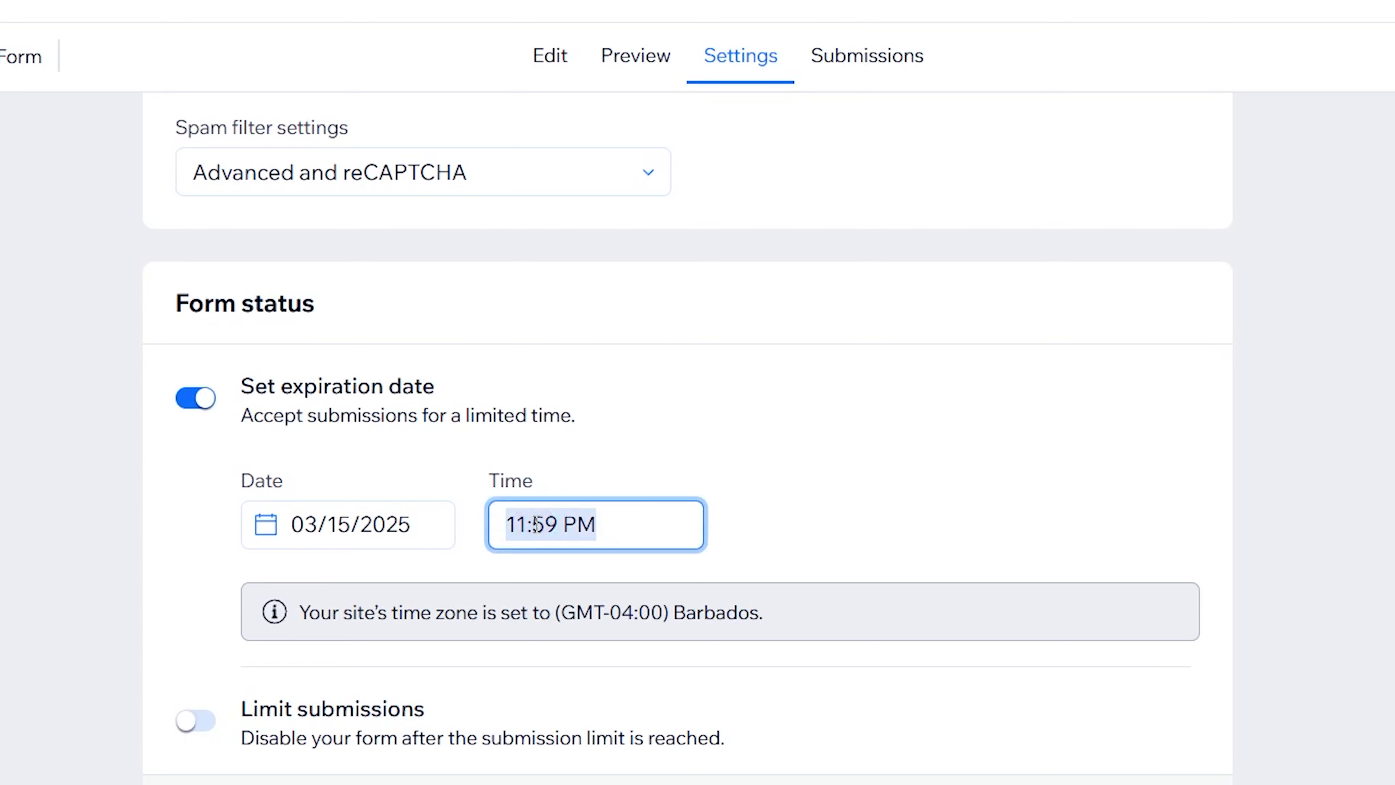
{"action": "left_click", "coordinate": [808, 543]}
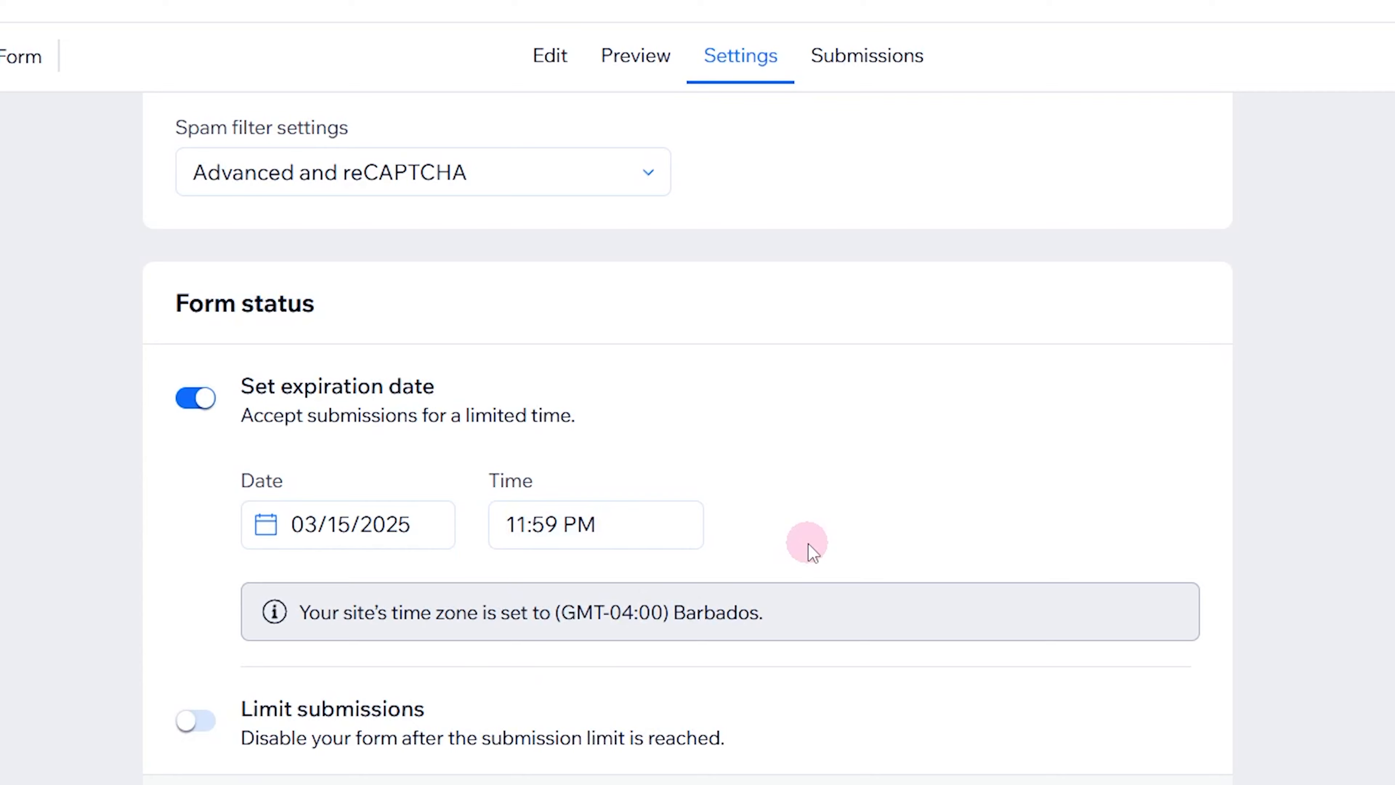
- Check the closed-form status message and turn on the submission limit with a limit of 100
{"action": "scroll", "coordinate": [725, 561], "scroll_direction": "down", "scroll_amount": 5}
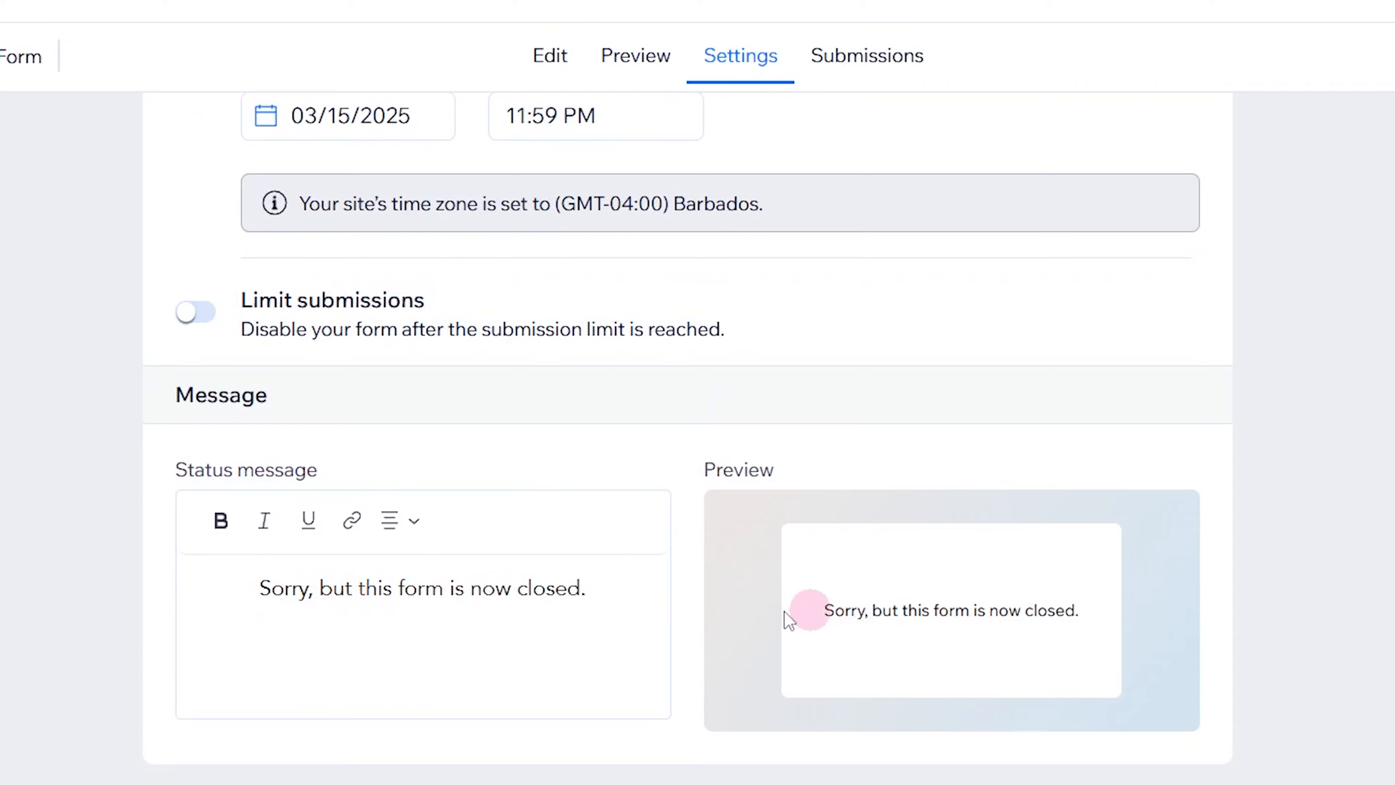
{"action": "left_click", "coordinate": [610, 591]}
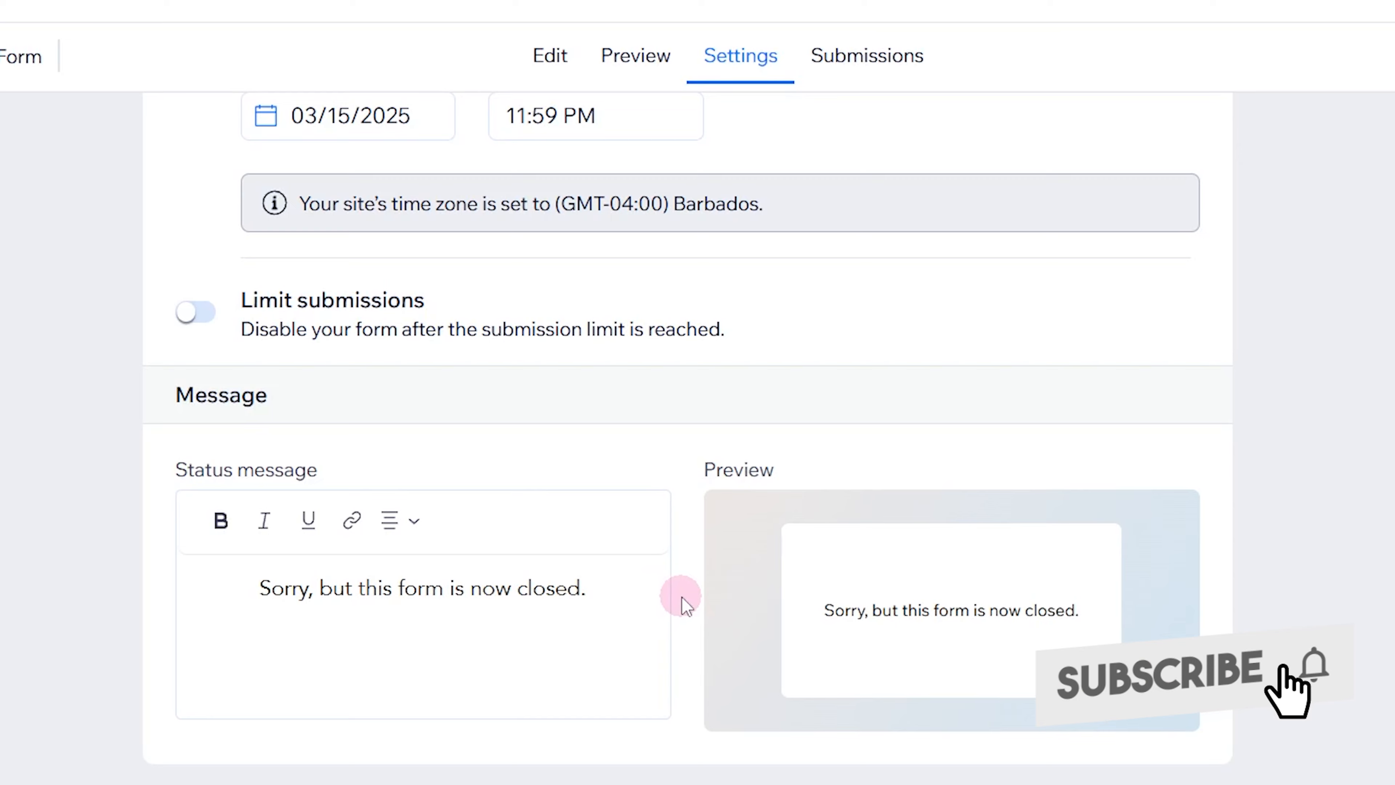
{"action": "scroll", "coordinate": [681, 604], "scroll_direction": "up", "scroll_amount": 5}
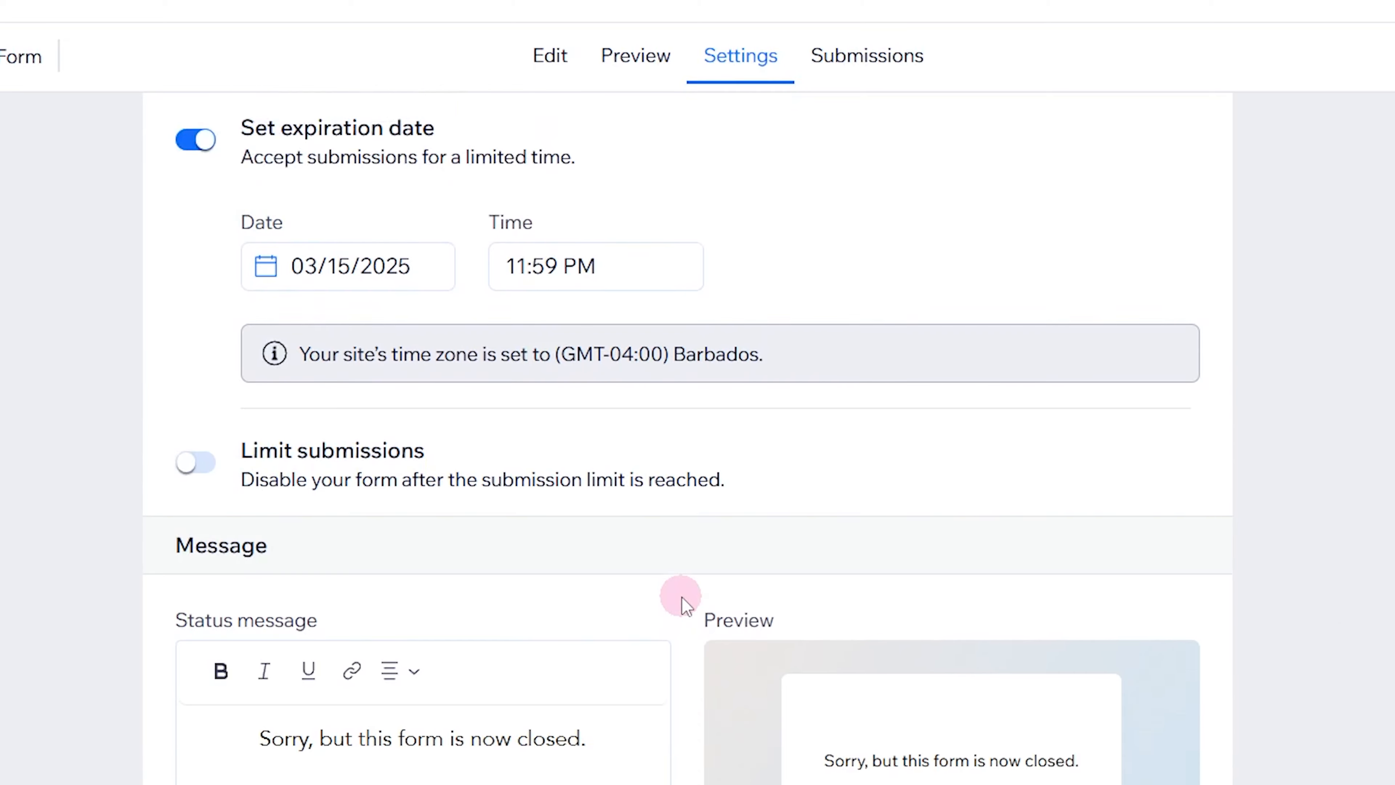
{"action": "left_click", "coordinate": [193, 586]}
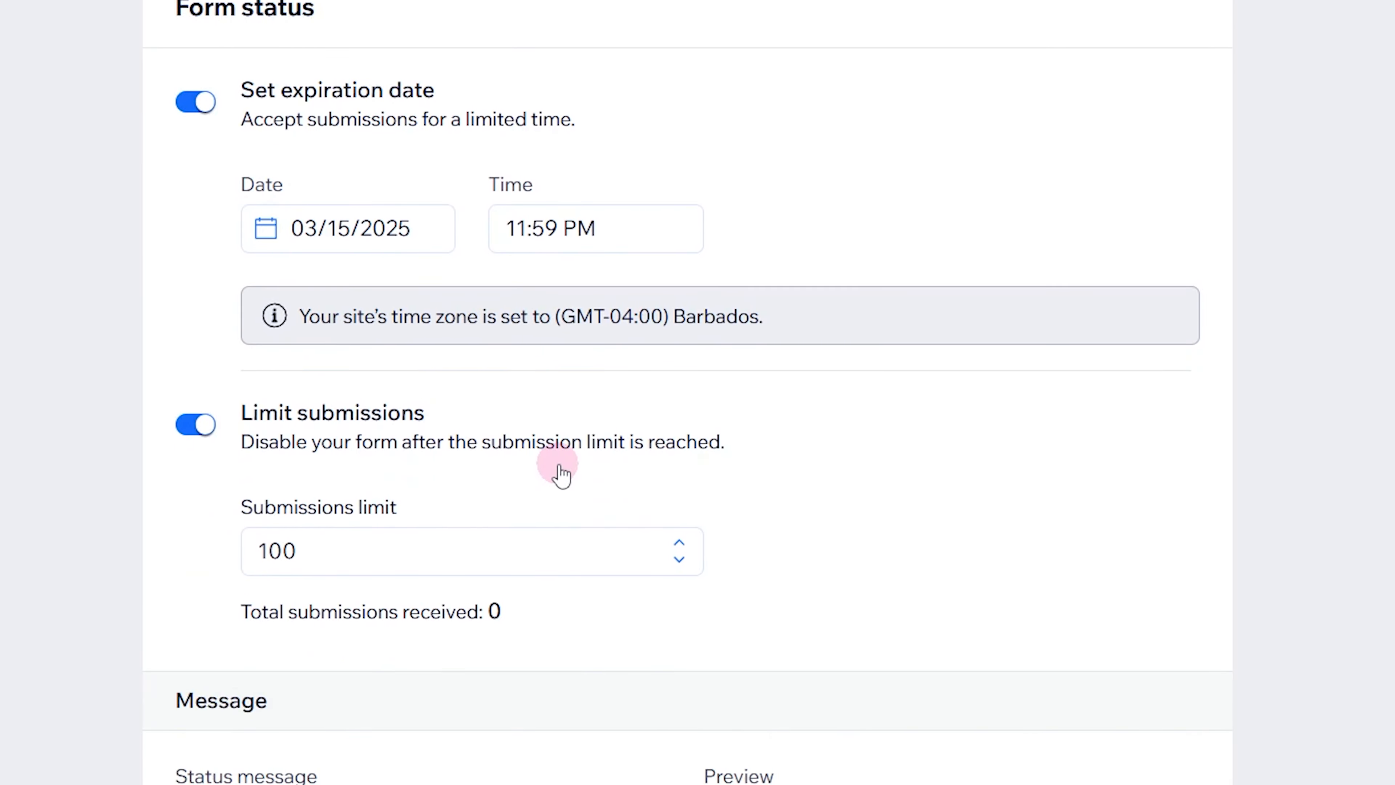
{"action": "scroll", "coordinate": [330, 550], "scroll_direction": "down", "scroll_amount": 5}
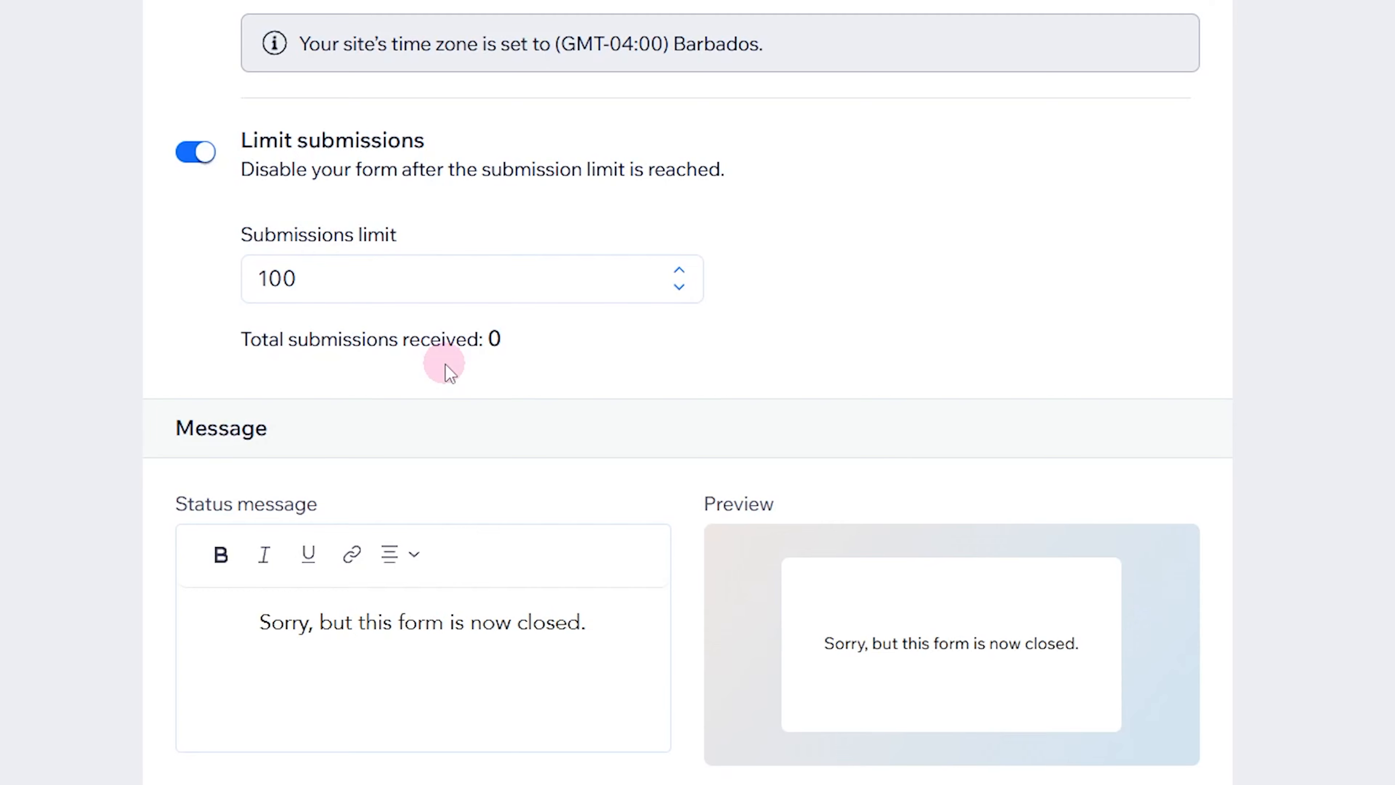
{"action": "double_click", "coordinate": [324, 271]}
{"action": "left_click", "coordinate": [631, 350]}
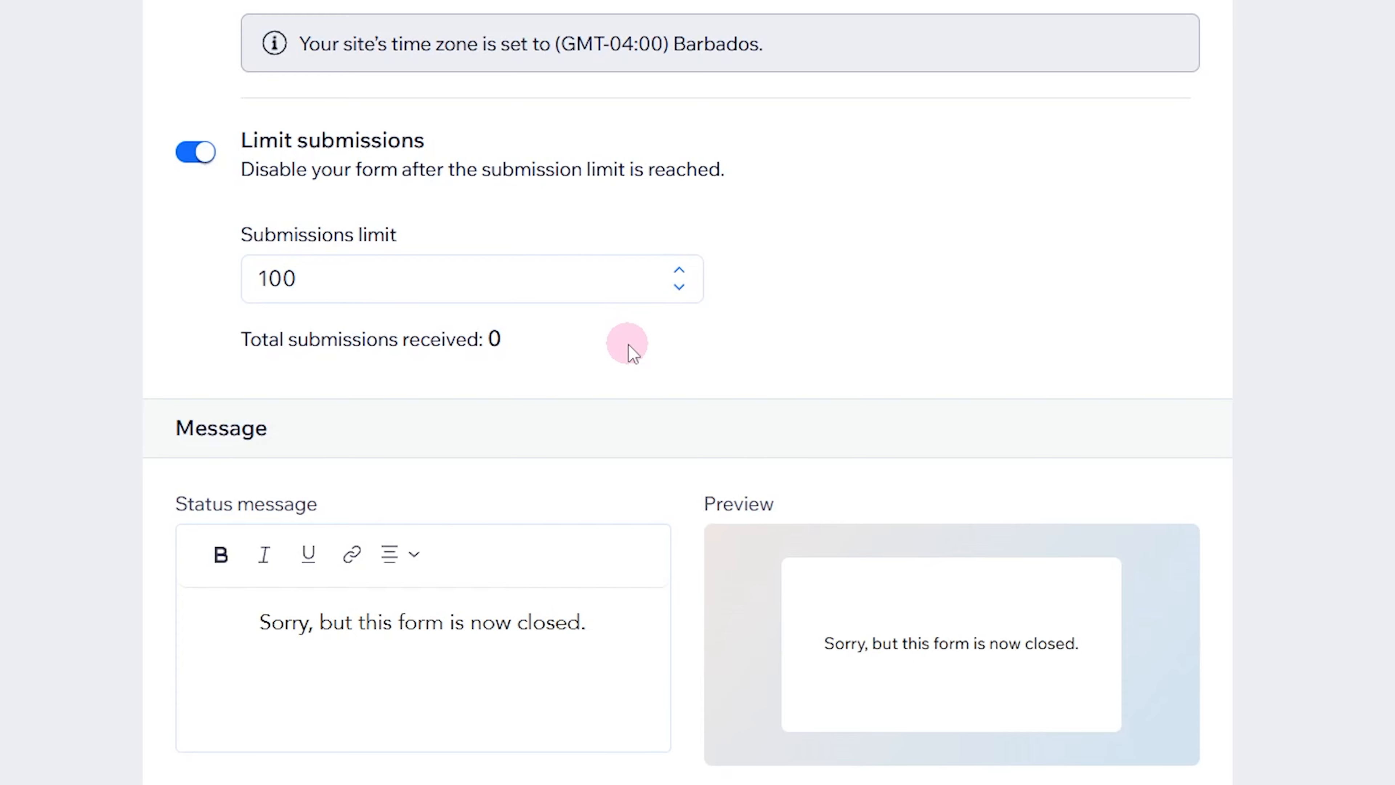
- Turn off both the submission limit and the expiration date in the form status settings
{"action": "scroll", "coordinate": [418, 368], "scroll_direction": "up", "scroll_amount": 3}
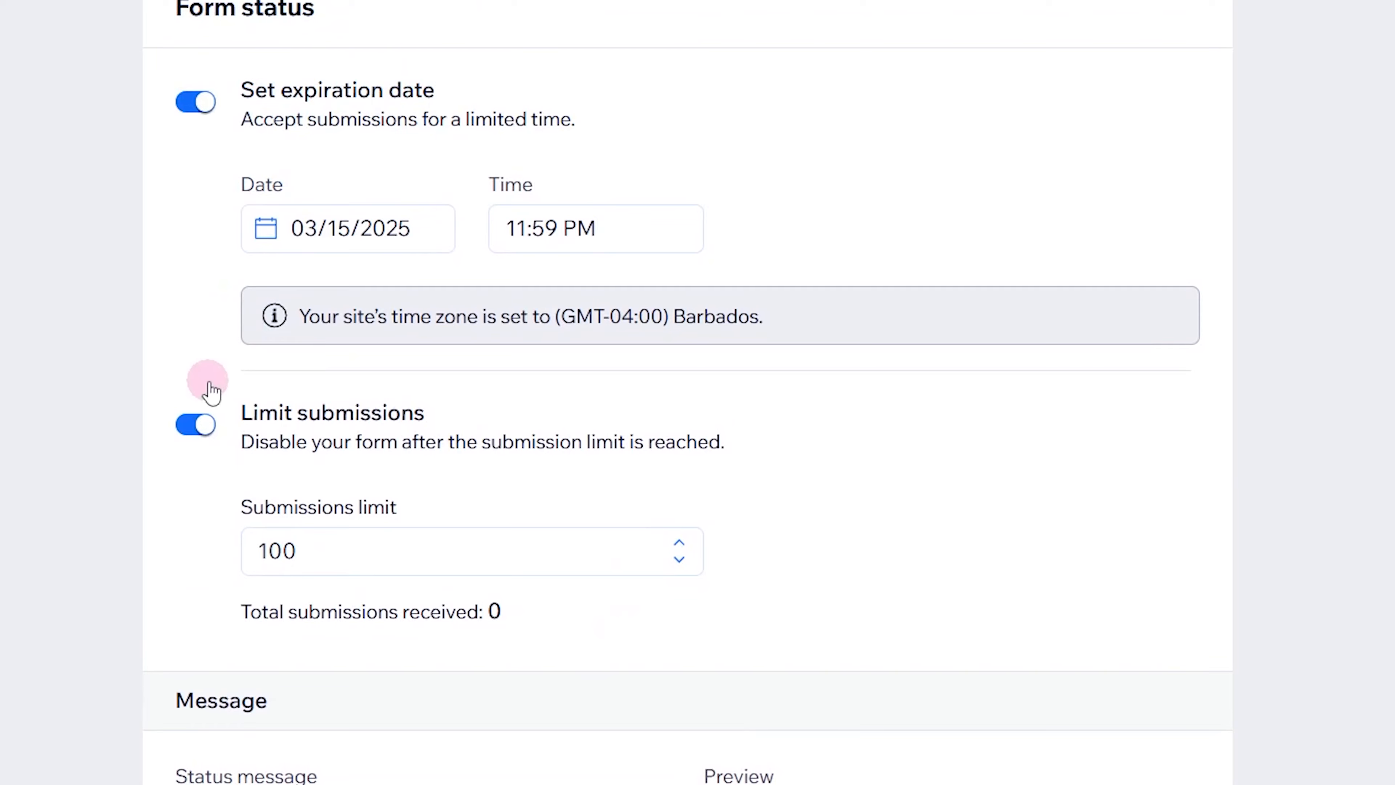
{"action": "left_click", "coordinate": [196, 429]}
{"action": "left_click", "coordinate": [198, 116]}
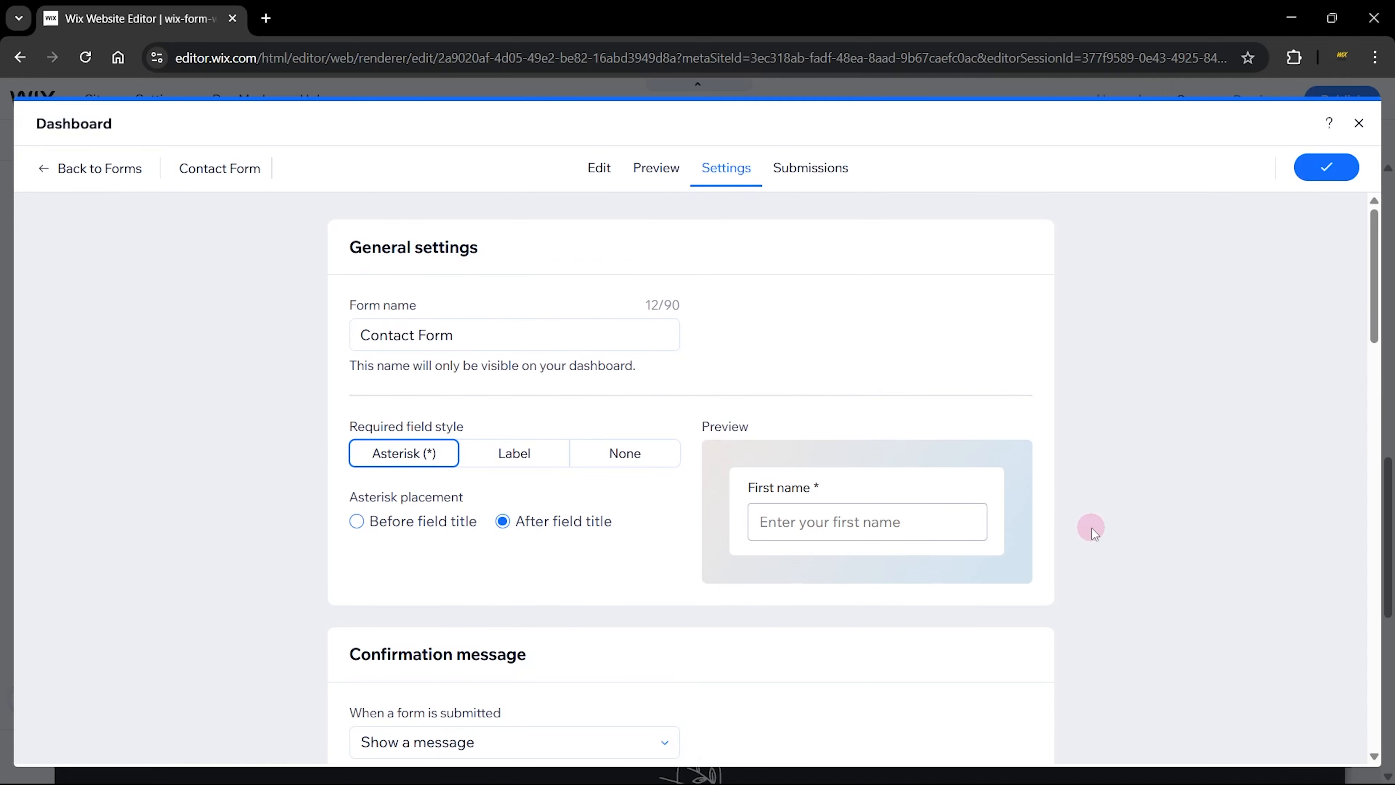
- Rename the form as "Contact Form (Wix Ideas)" in the general settings and save the changes
{"action": "scroll", "coordinate": [1092, 528], "scroll_direction": "down", "scroll_amount": 5}
{"action": "scroll", "coordinate": [1092, 528], "scroll_direction": "down", "scroll_amount": 6}
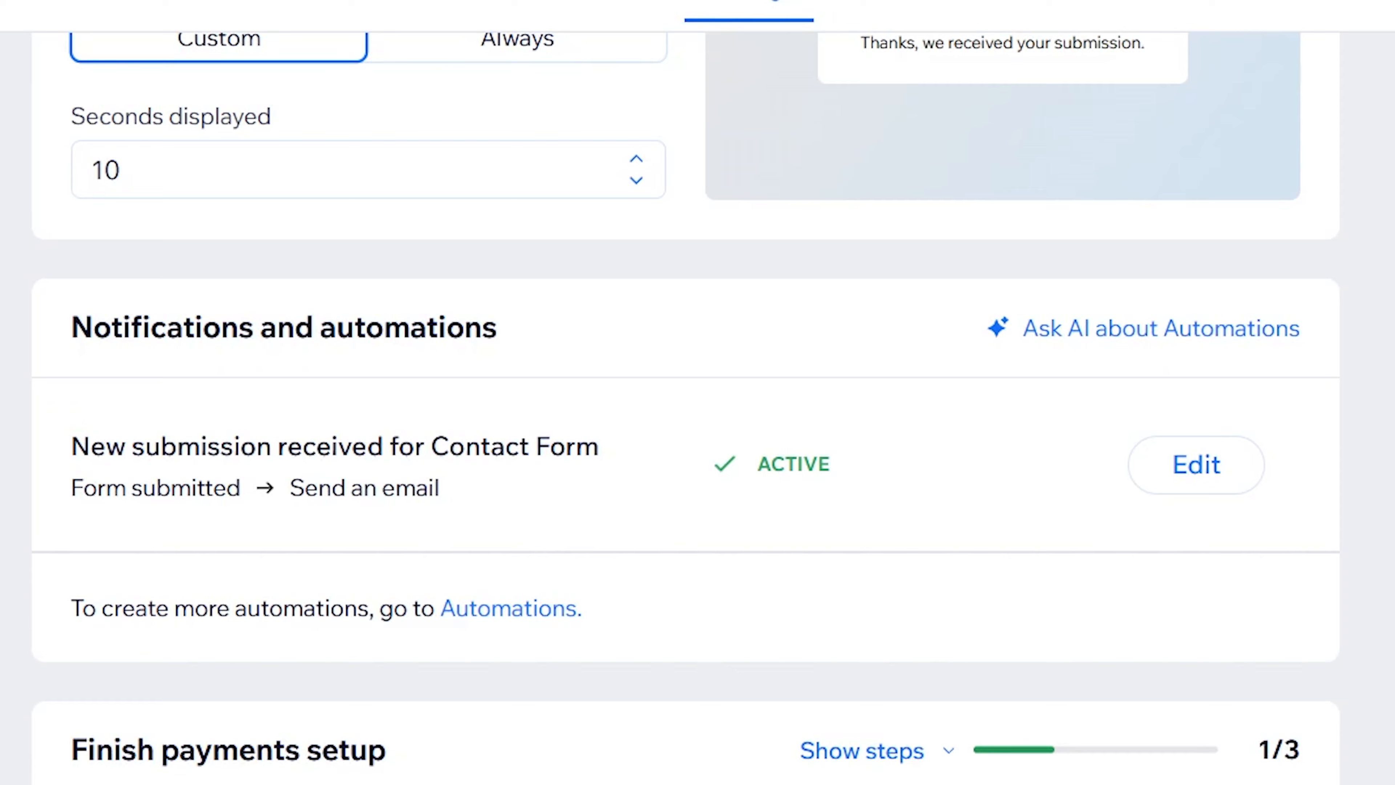
{"action": "scroll", "coordinate": [343, 530], "scroll_direction": "up", "scroll_amount": 10}
{"action": "left_click", "coordinate": [352, 302]}
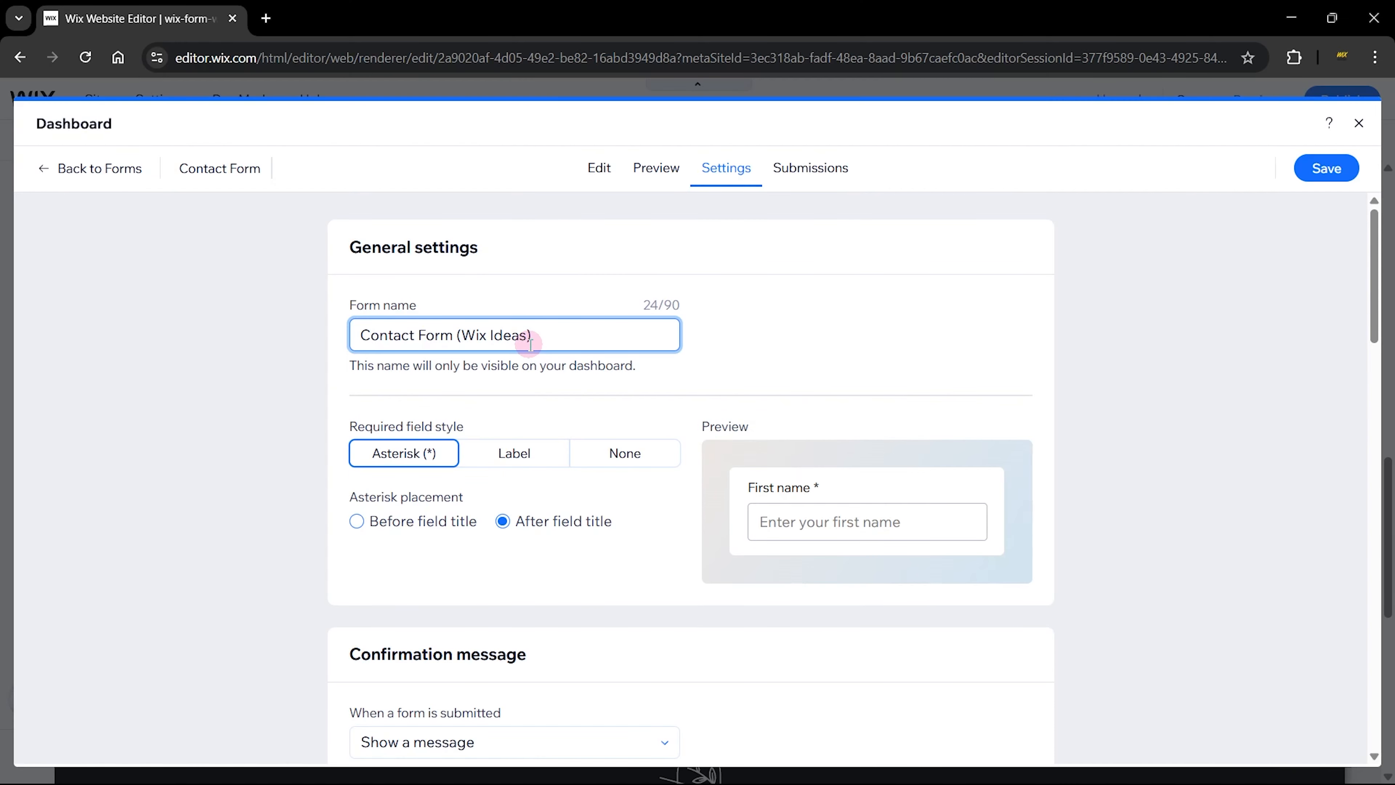
{"action": "scroll", "coordinate": [1139, 380], "scroll_direction": "down", "scroll_amount": 10}
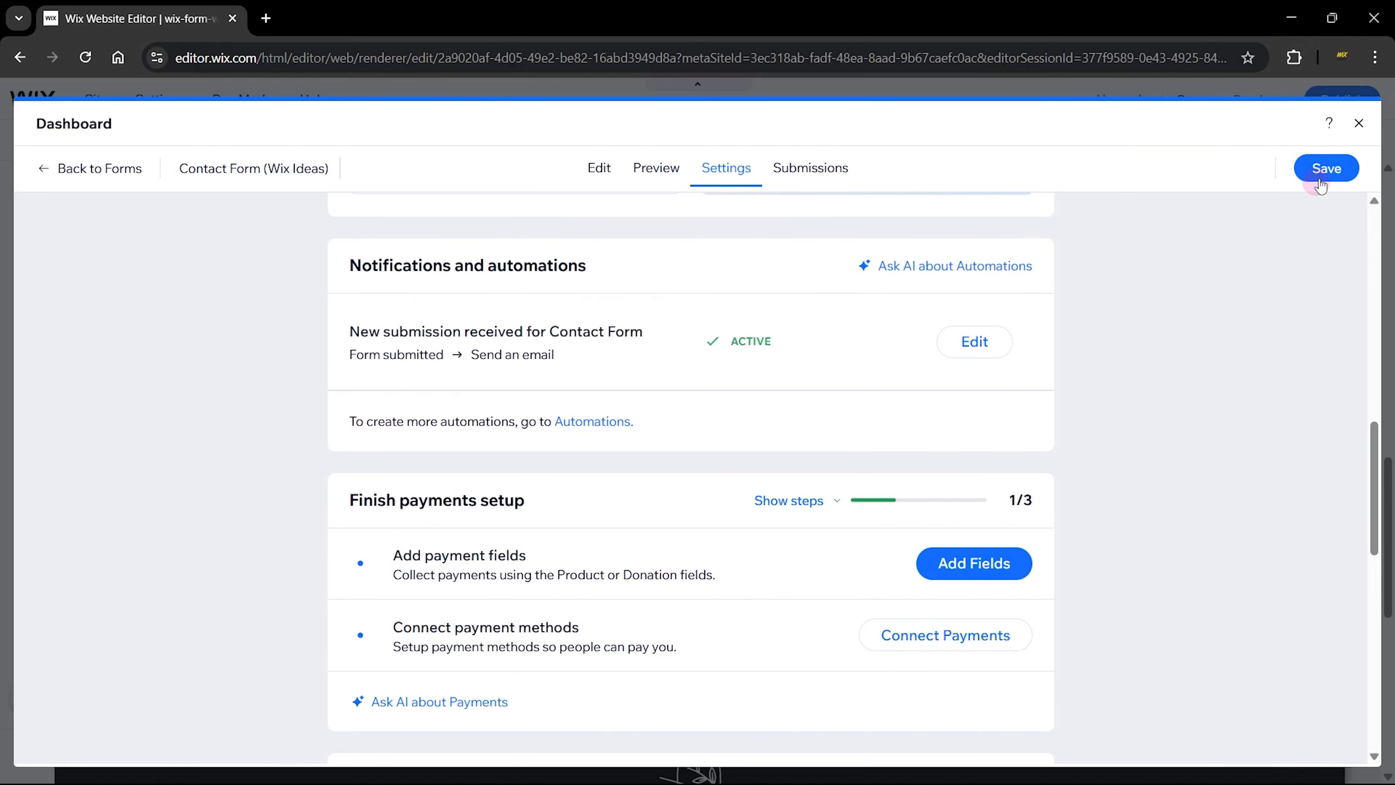
{"action": "left_click", "coordinate": [1325, 170]}
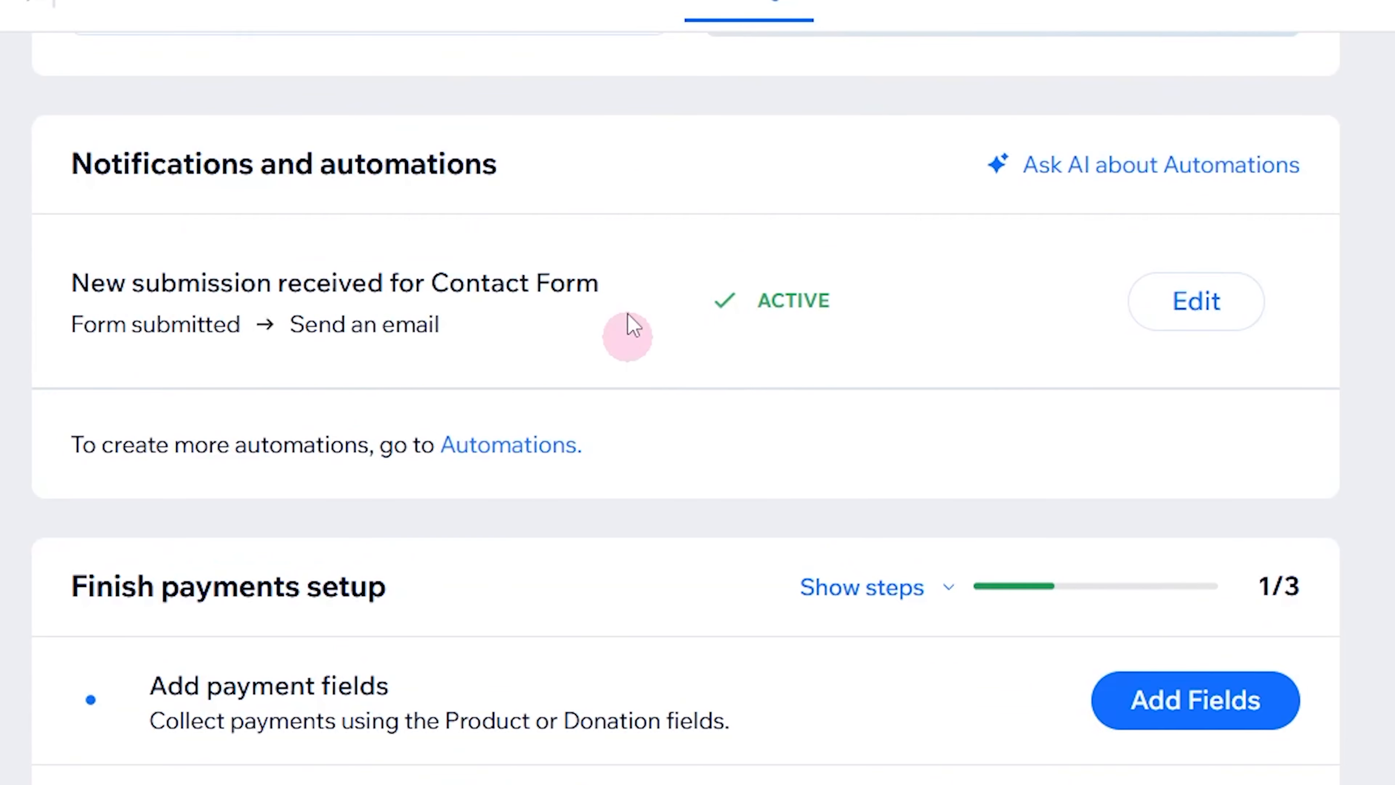
- Leave the form's notification settings for the site dashboard and open its Automations page
{"action": "left_click", "coordinate": [1195, 305]}
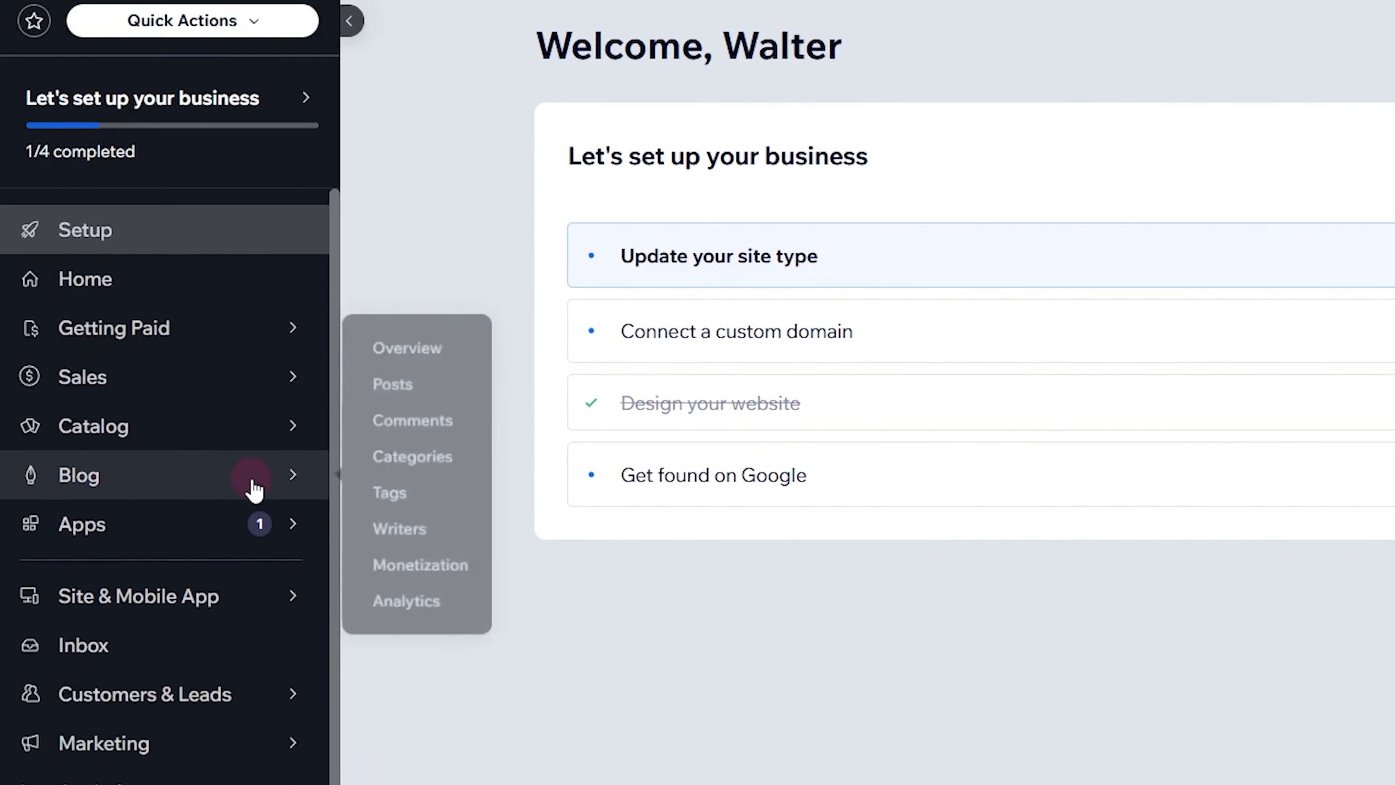
{"action": "scroll", "coordinate": [161, 469], "scroll_direction": "down", "scroll_amount": 2}
{"action": "mouse_move", "coordinate": [92, 611]}
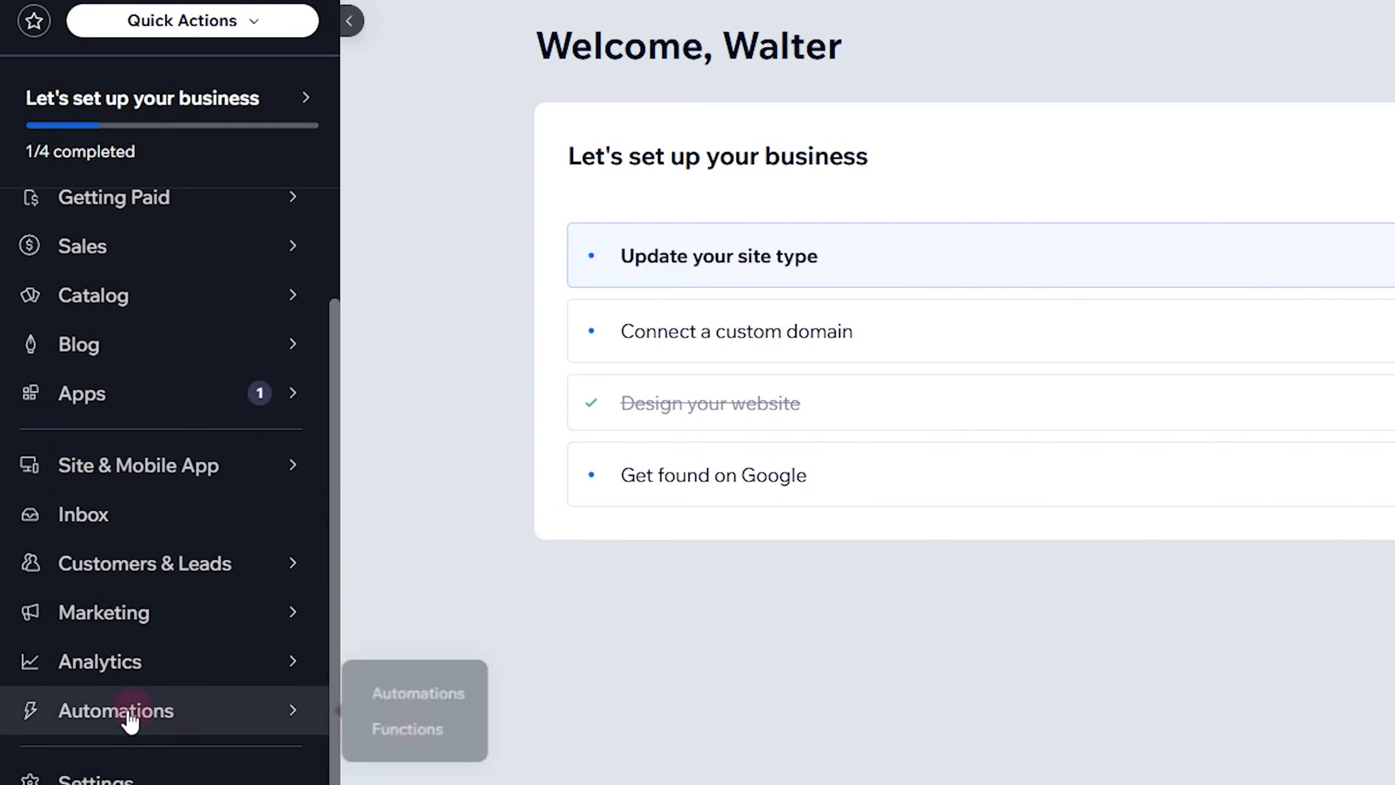
{"action": "left_click", "coordinate": [130, 720]}
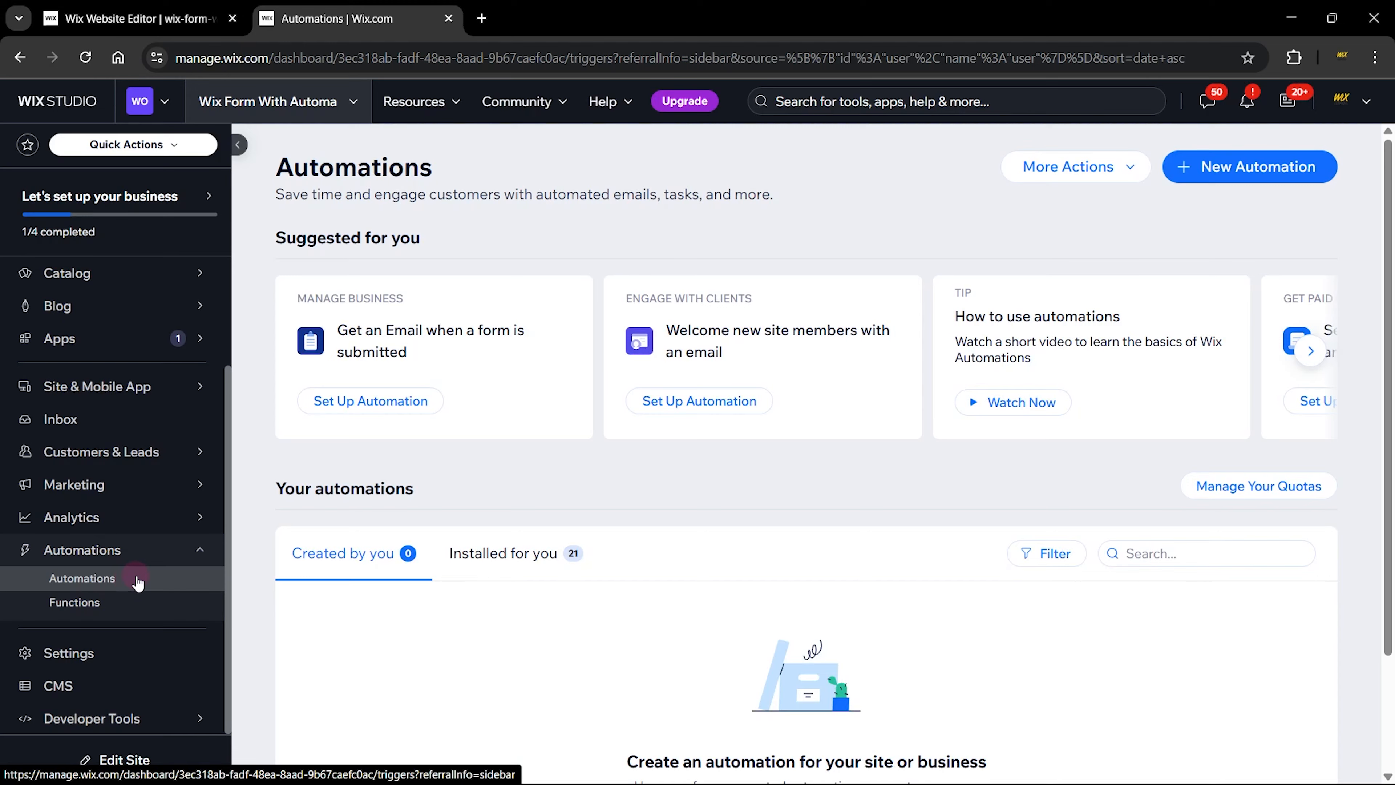
- List the automations installed for the site and open the summary of "New submission received for Contact Form (Wix Ideas)"
{"action": "scroll", "coordinate": [547, 582], "scroll_direction": "down", "scroll_amount": 3}
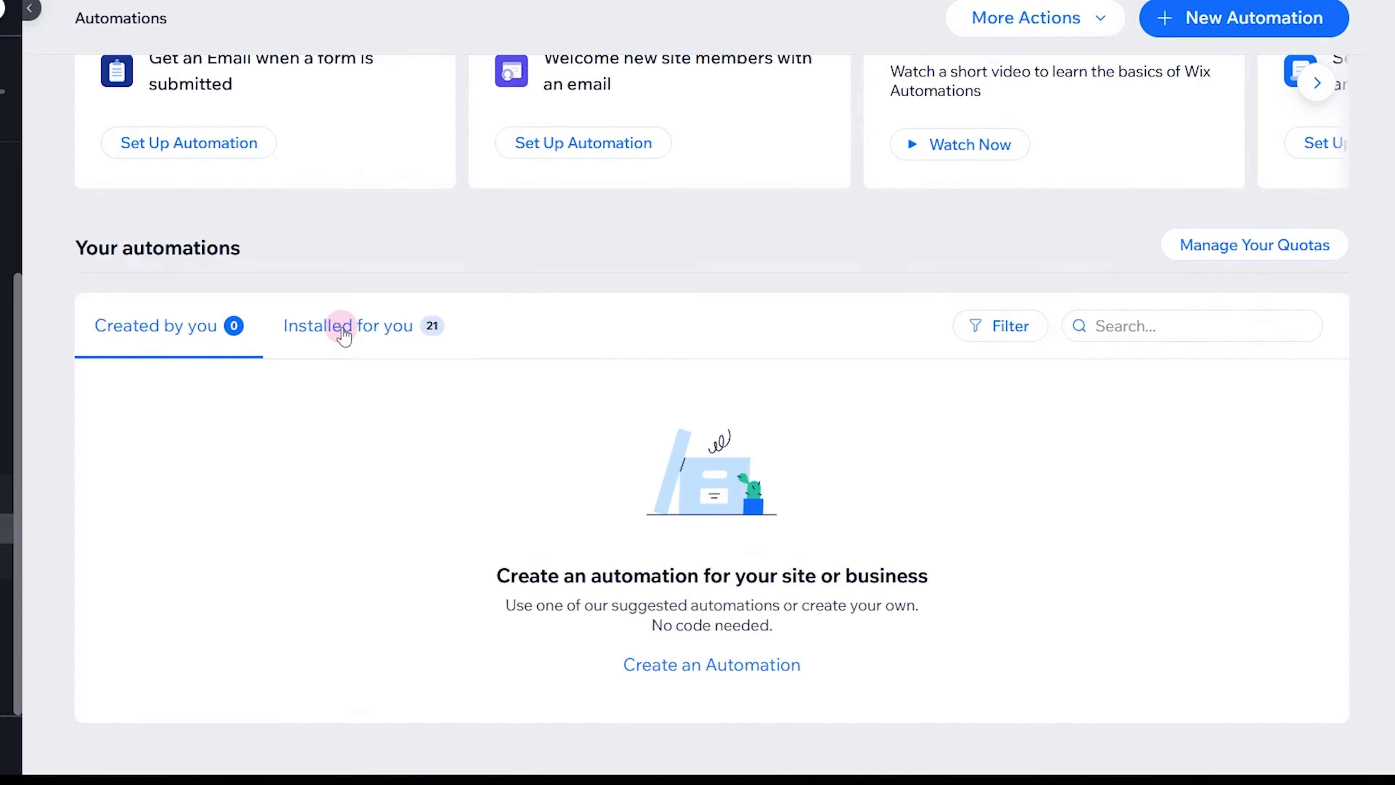
{"action": "left_click", "coordinate": [500, 411]}
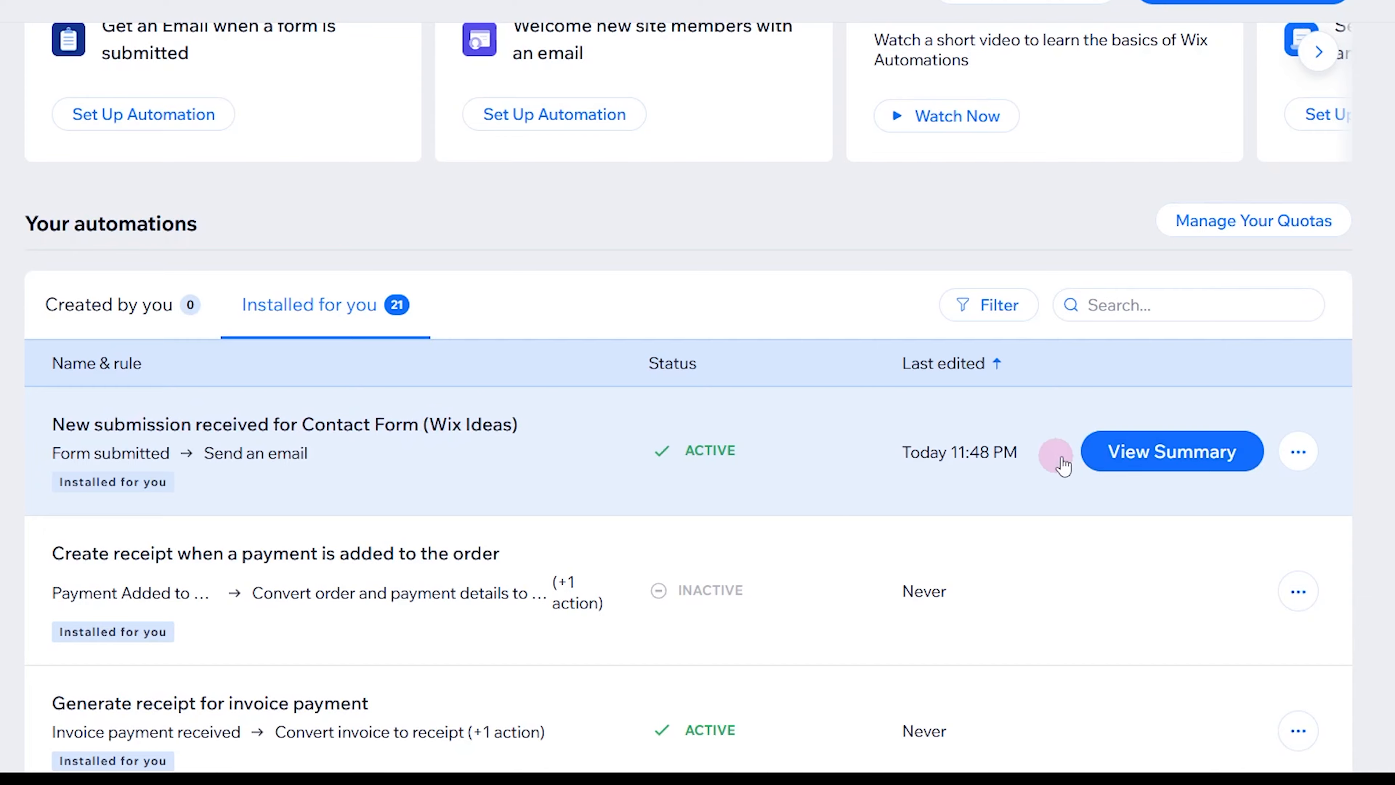
{"action": "left_click", "coordinate": [1169, 453]}
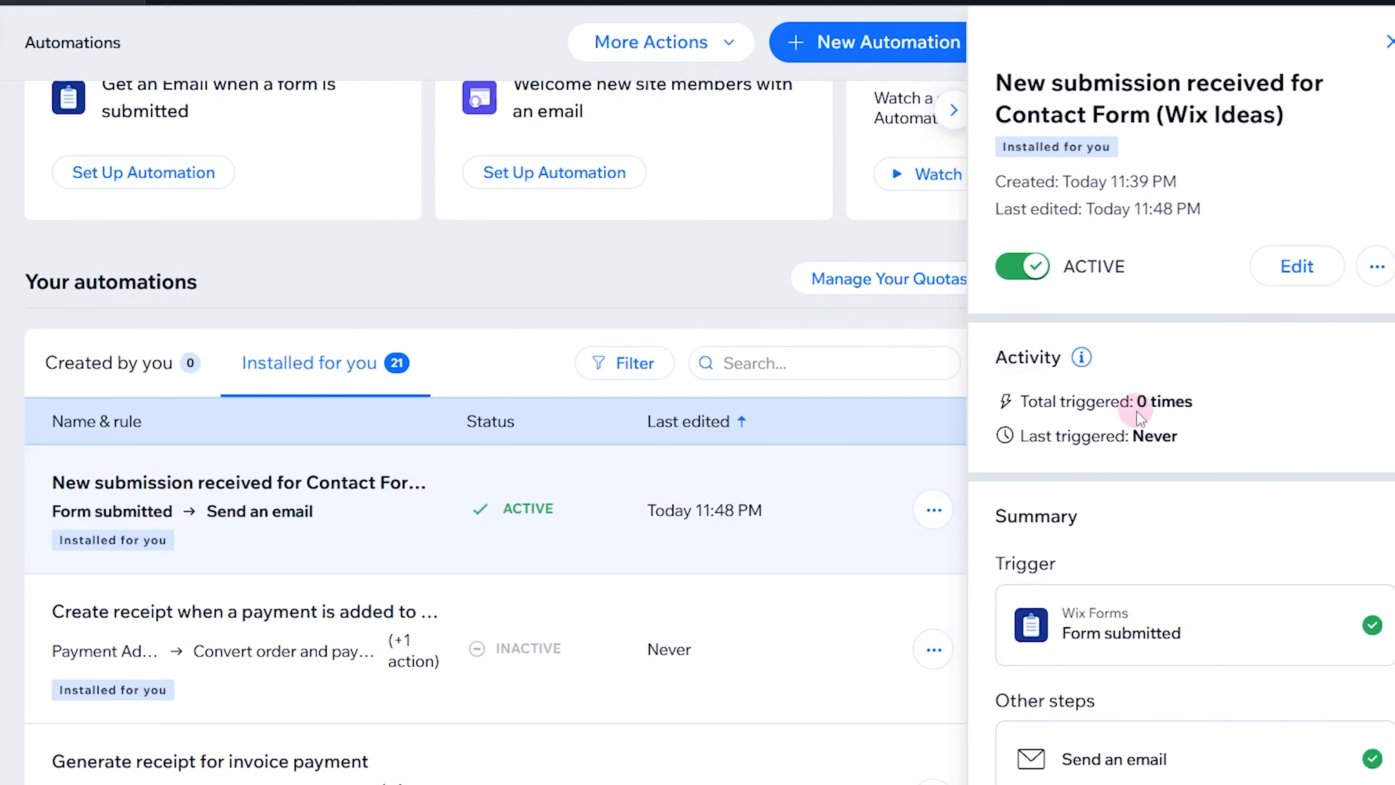
{"action": "left_click", "coordinate": [1230, 413]}
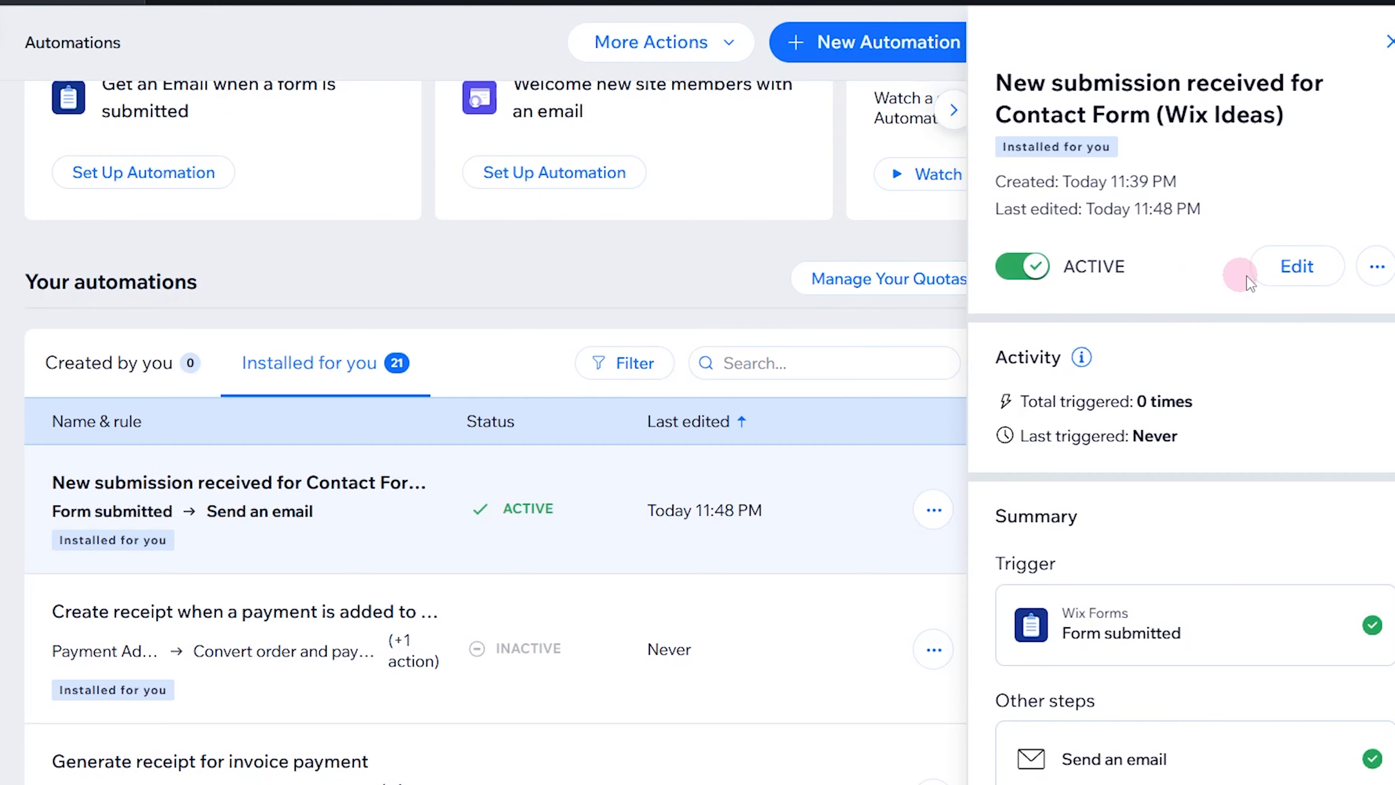
- Look through the automation's additional options and open the contact form submission automation for editing
{"action": "left_click", "coordinate": [1377, 269]}
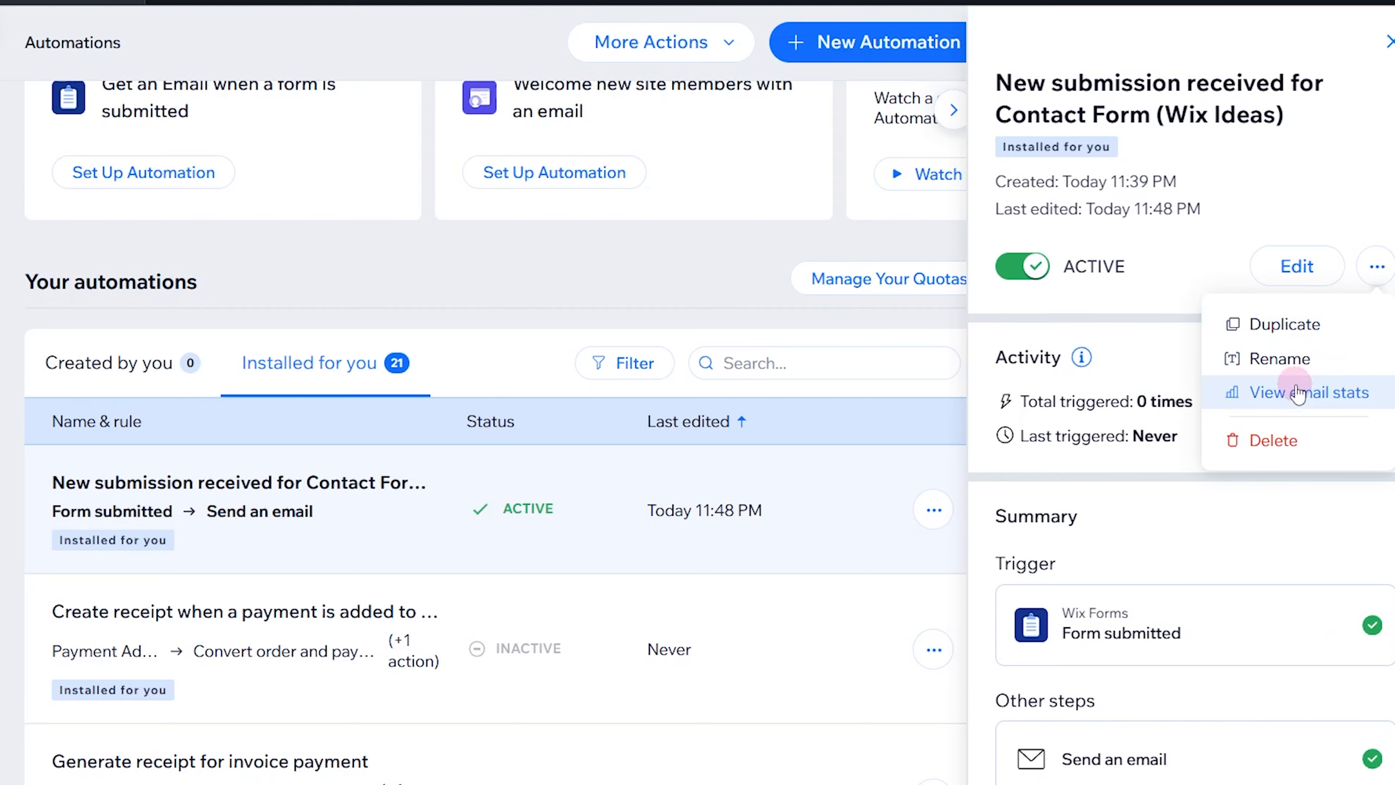
{"action": "left_click", "coordinate": [1286, 444]}
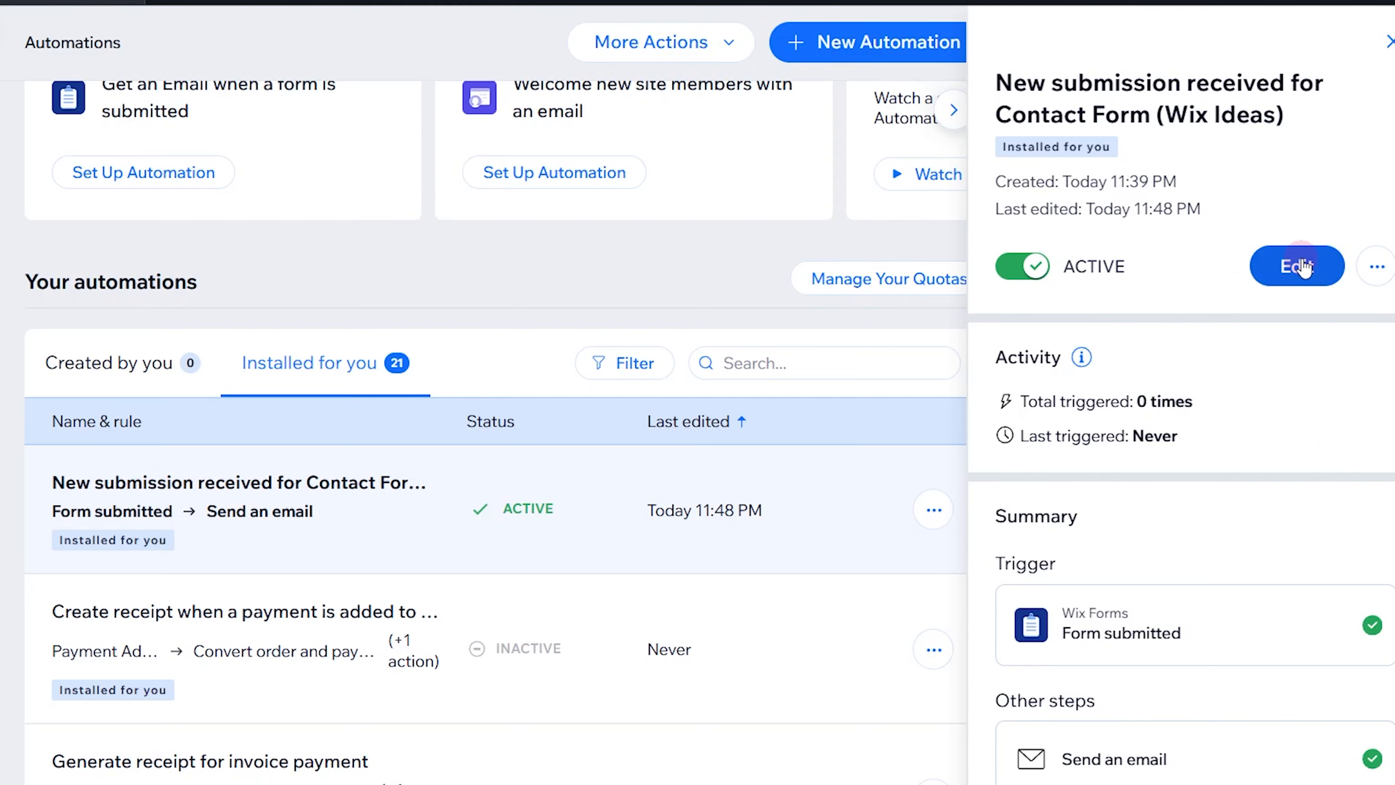
{"action": "left_click", "coordinate": [1303, 261]}
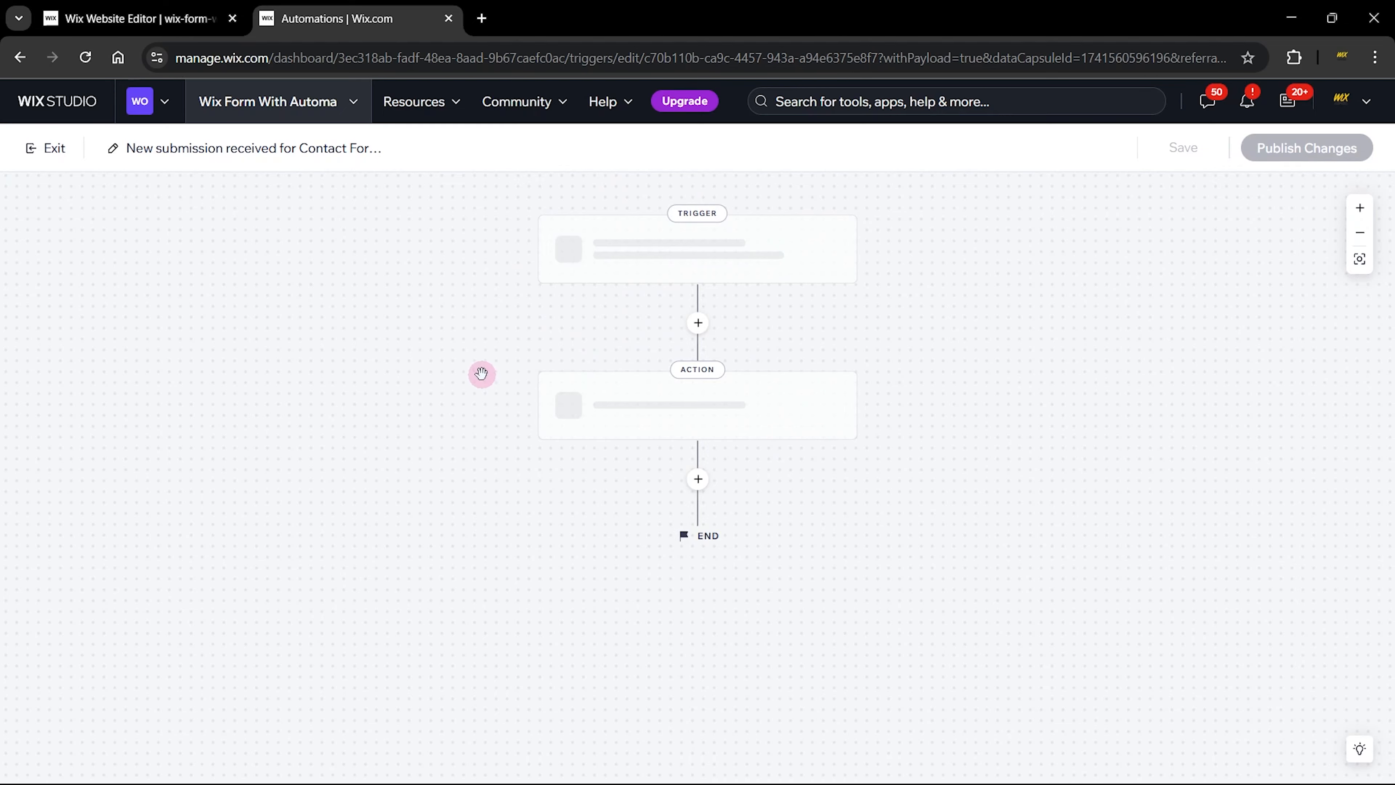
- Open the automation's Form submitted trigger and review its form selection options, leaving the chosen form as it is
{"action": "left_click", "coordinate": [118, 7]}
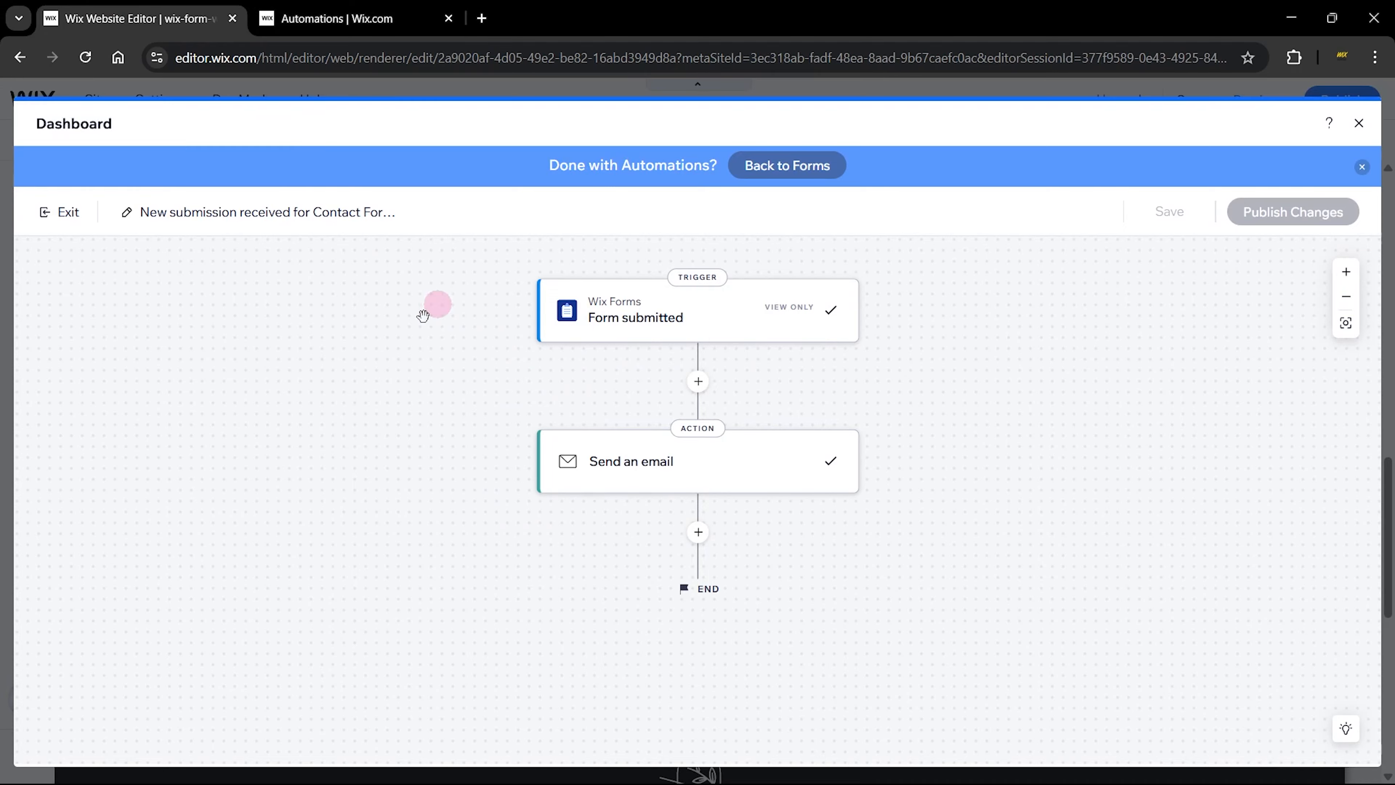
{"action": "left_click", "coordinate": [333, 7]}
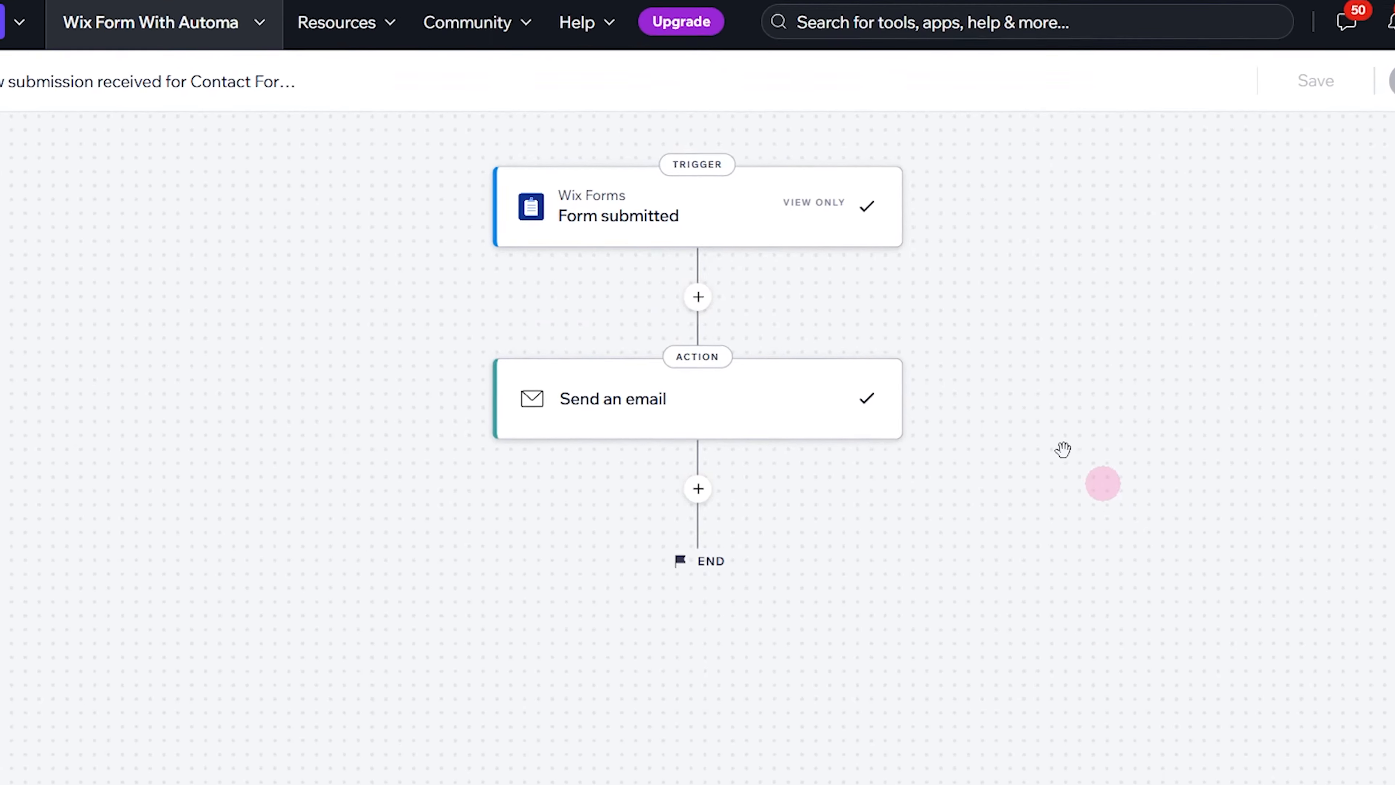
{"action": "left_click", "coordinate": [688, 179]}
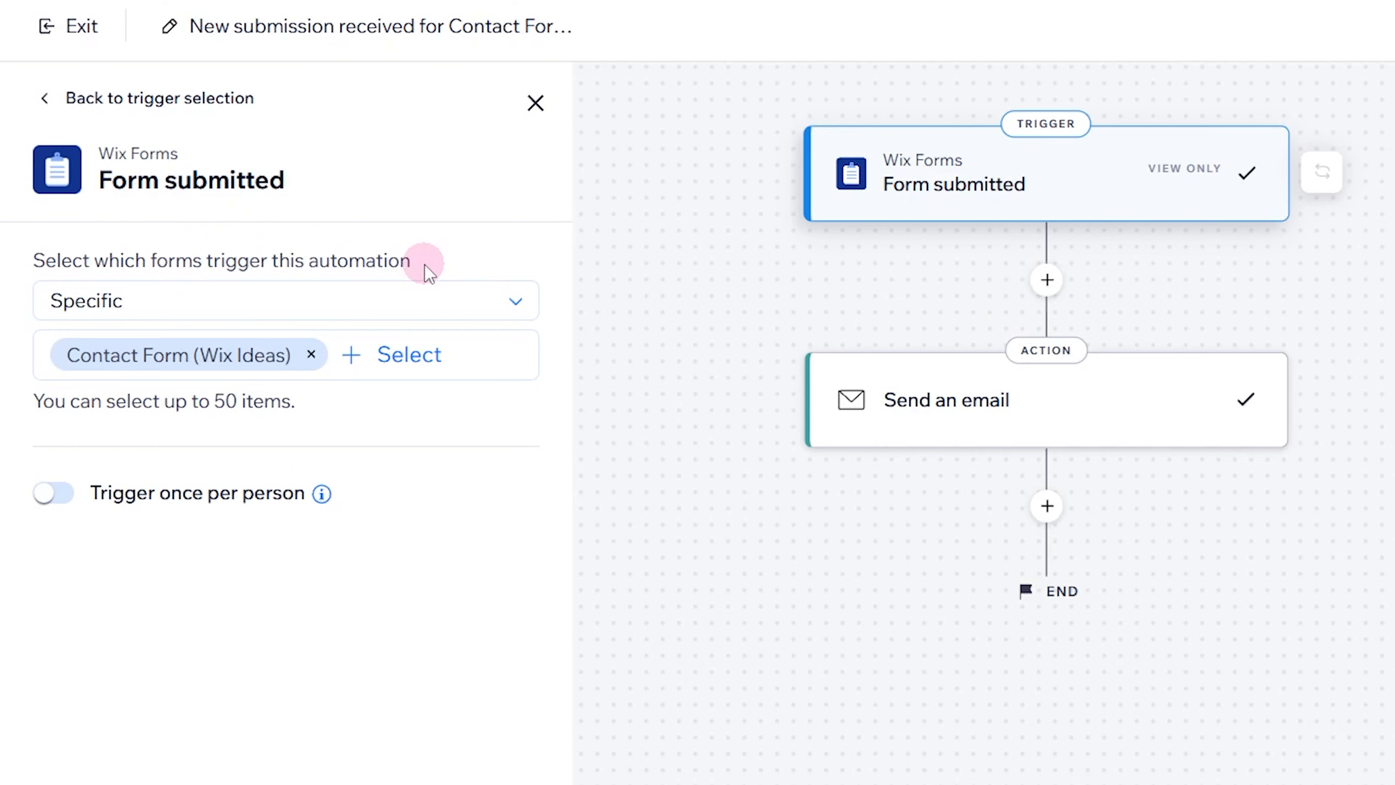
{"action": "left_click", "coordinate": [112, 301]}
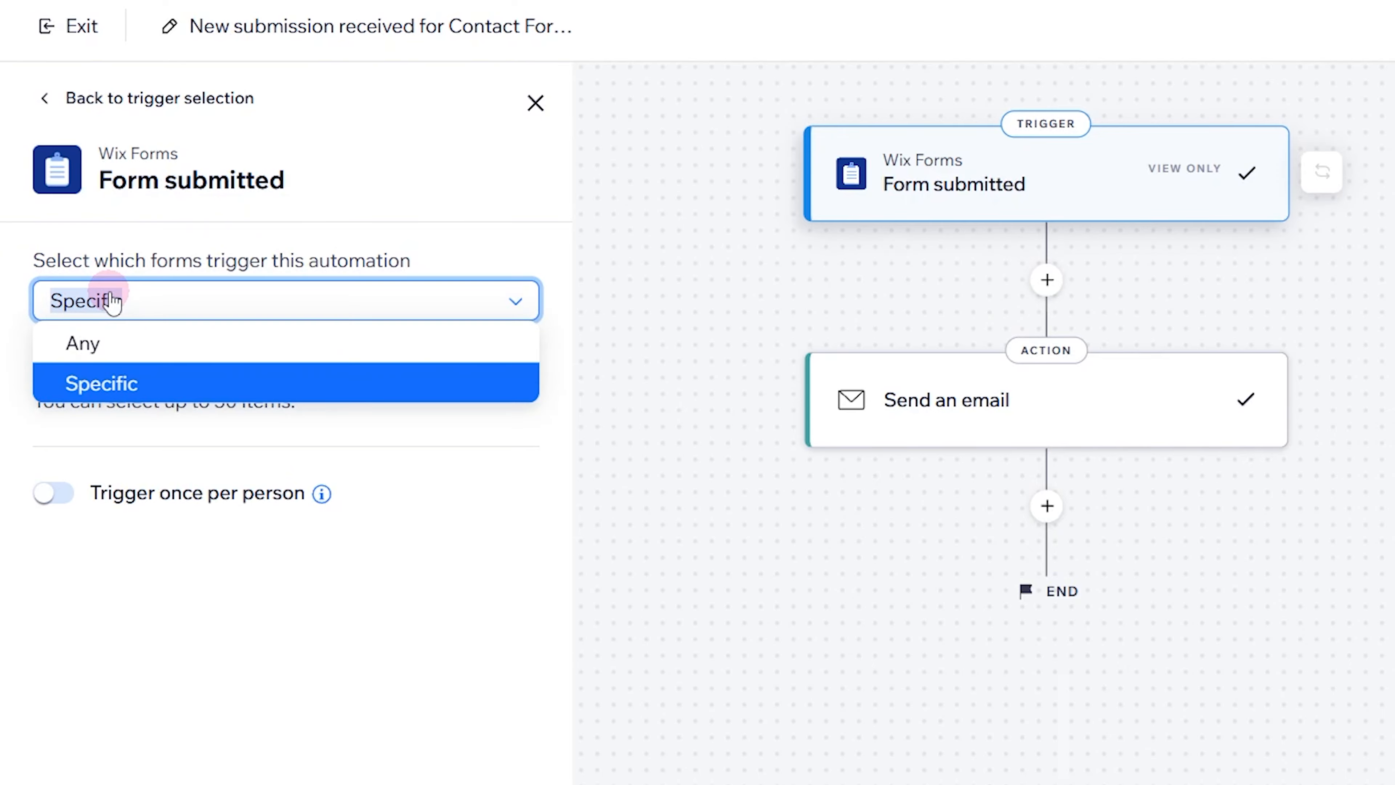
{"action": "left_click", "coordinate": [112, 302]}
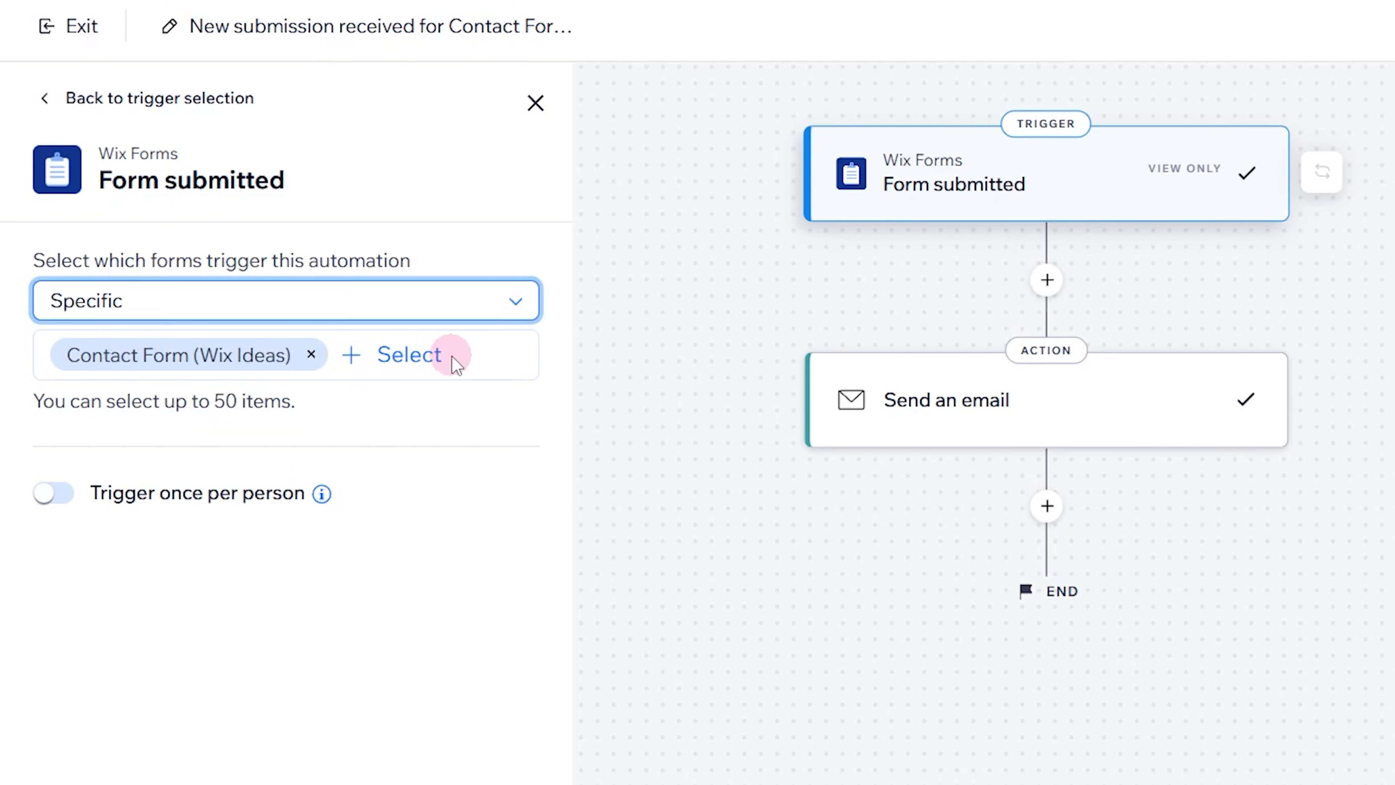
{"action": "left_click", "coordinate": [416, 356]}
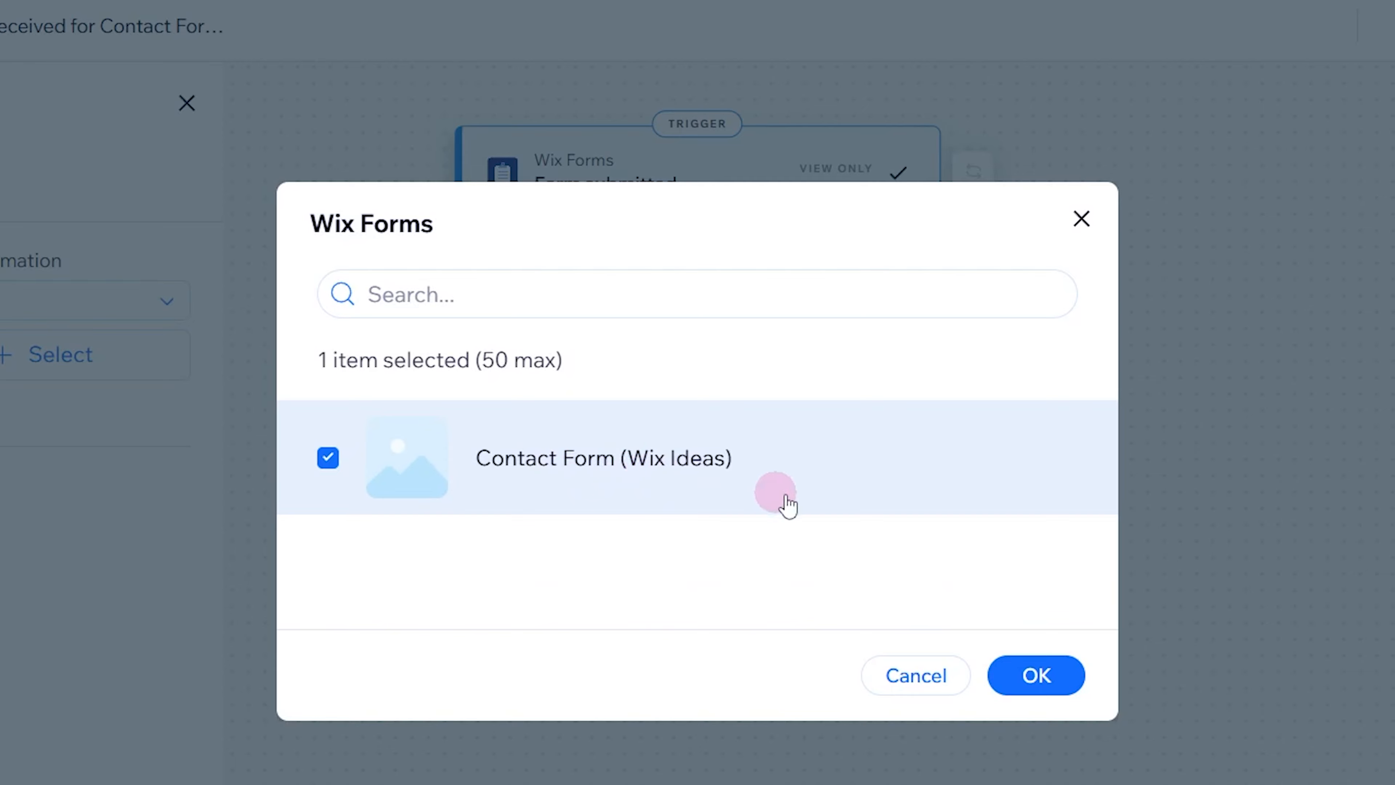
{"action": "left_click", "coordinate": [904, 673]}
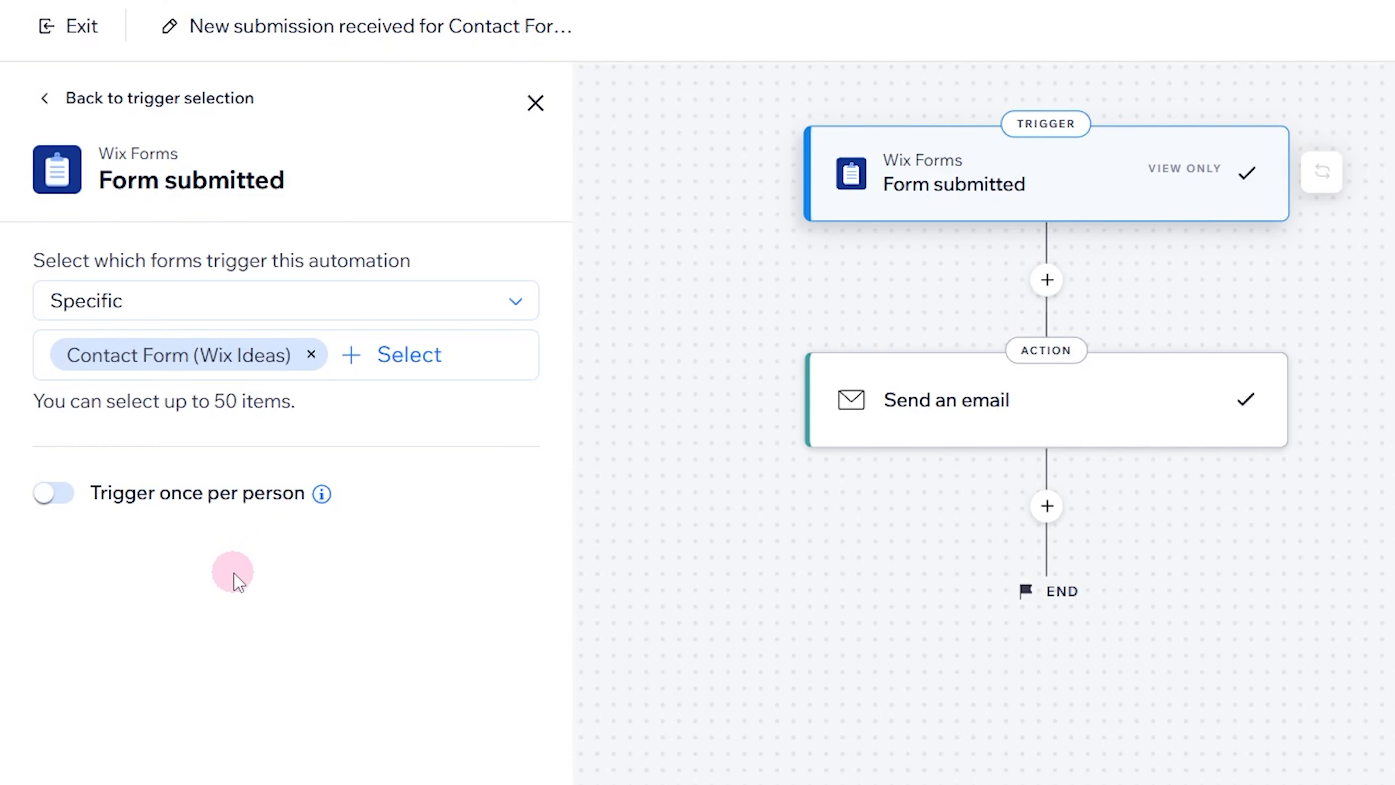
- Open the Send an email action, set the sender's name to "Wix Ideas" in the sender details, and save the sender
{"action": "left_click", "coordinate": [1043, 396]}
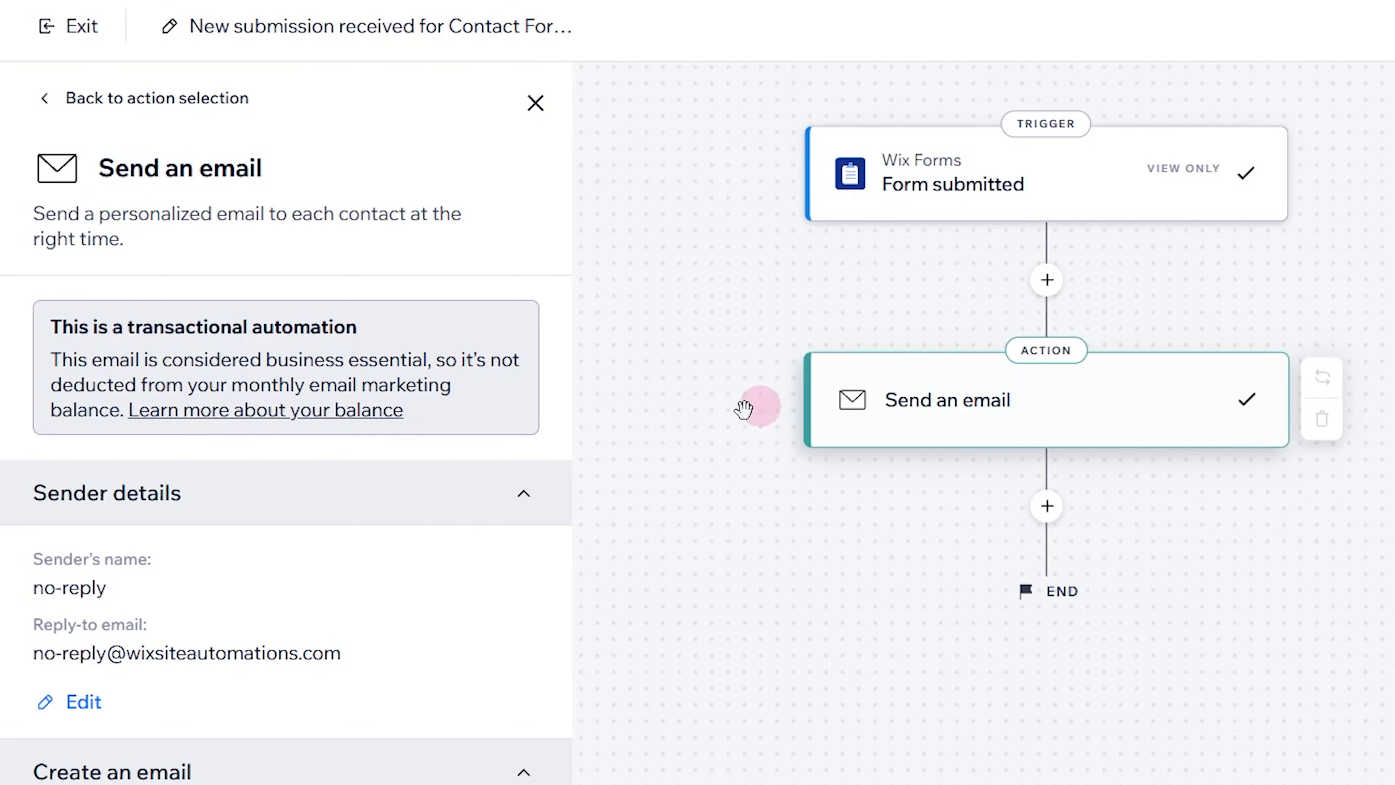
{"action": "scroll", "coordinate": [312, 492], "scroll_direction": "down", "scroll_amount": 5}
{"action": "scroll", "coordinate": [311, 492], "scroll_direction": "up", "scroll_amount": 2}
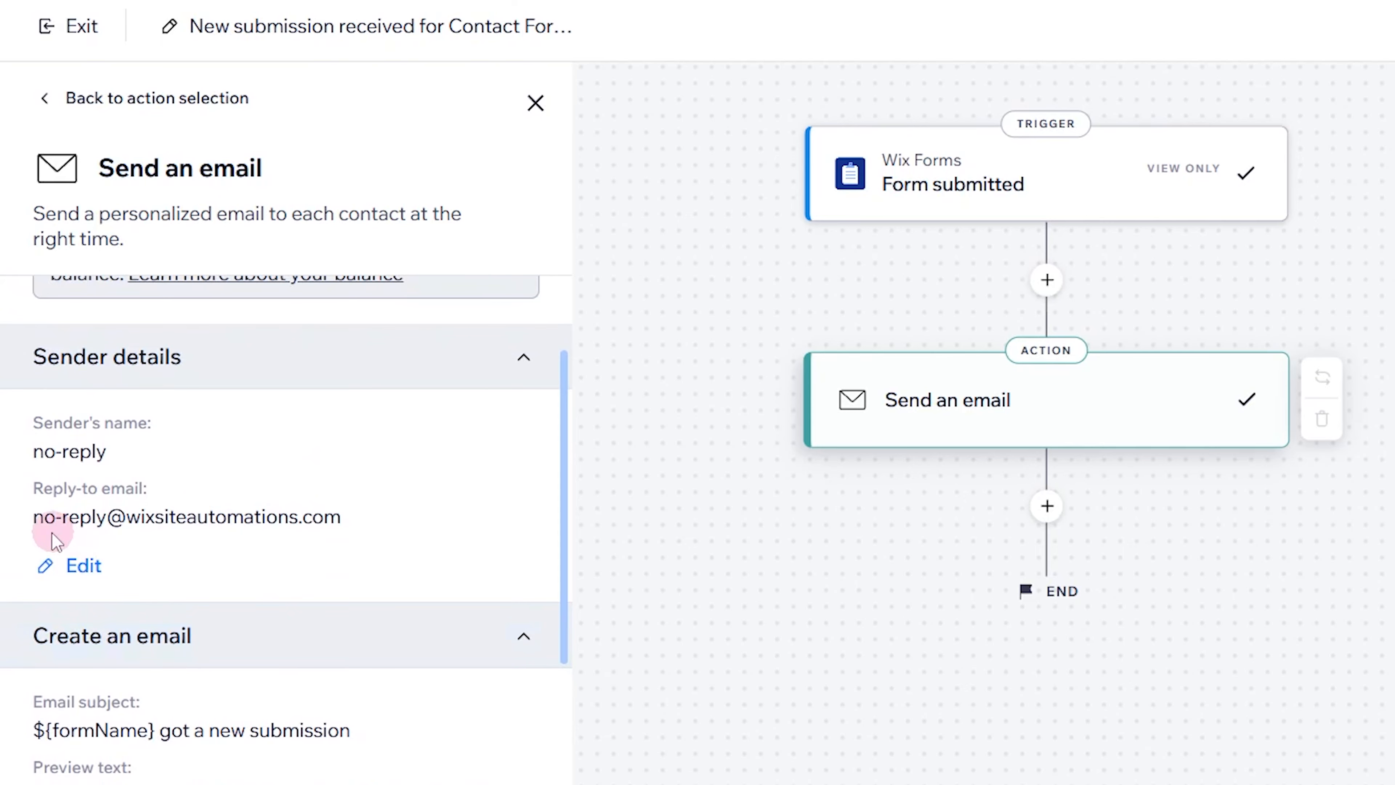
{"action": "left_click_drag", "start_coordinate": [33, 517], "coordinate": [375, 523]}
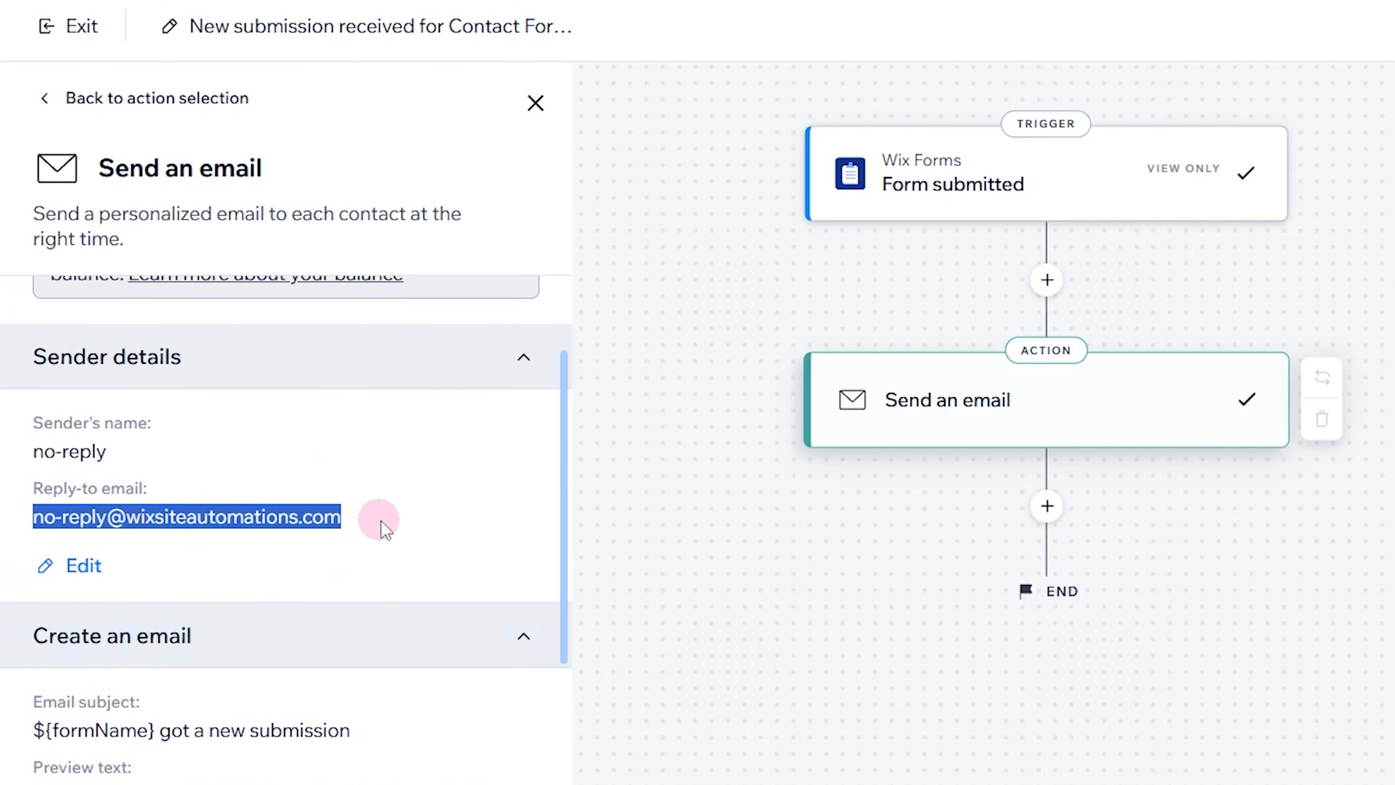
{"action": "left_click", "coordinate": [384, 520]}
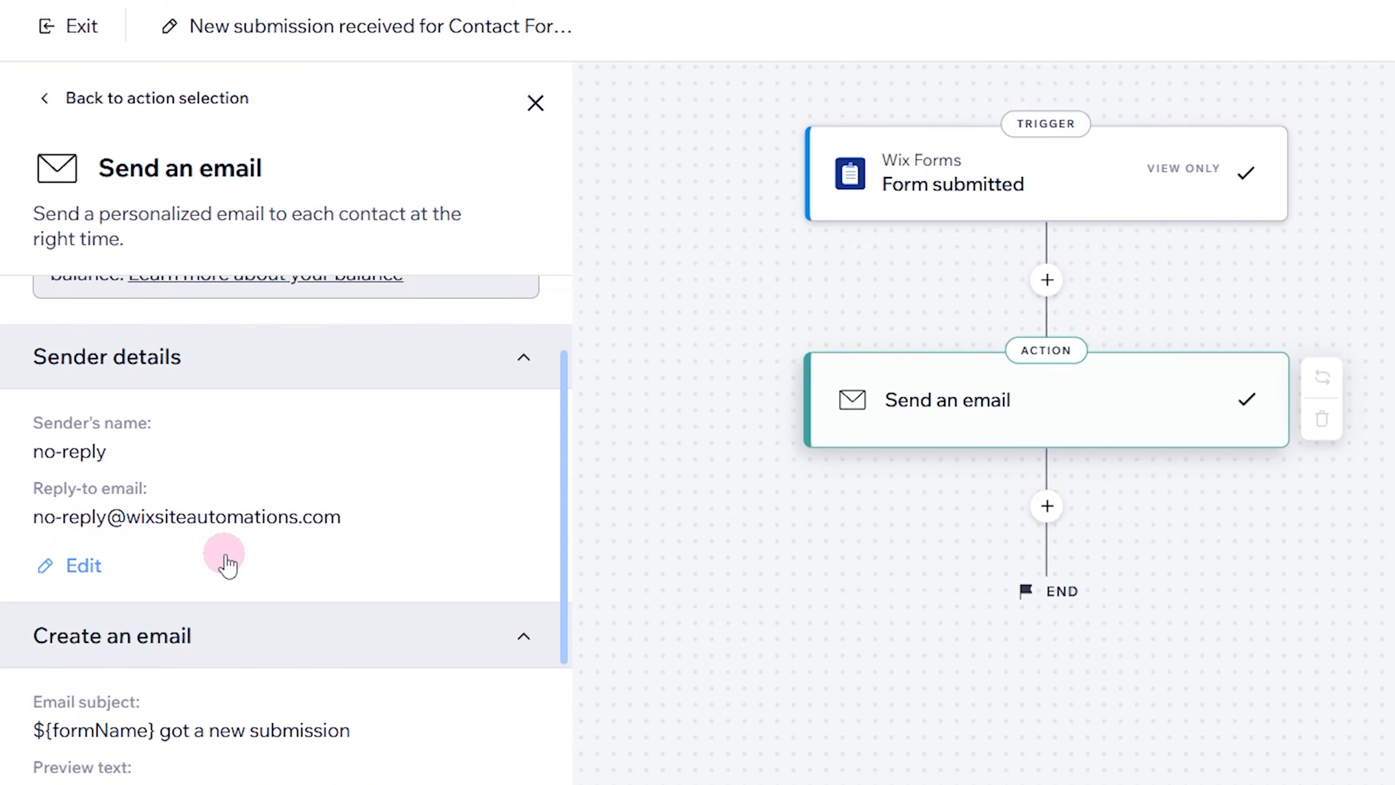
{"action": "left_click", "coordinate": [83, 565]}
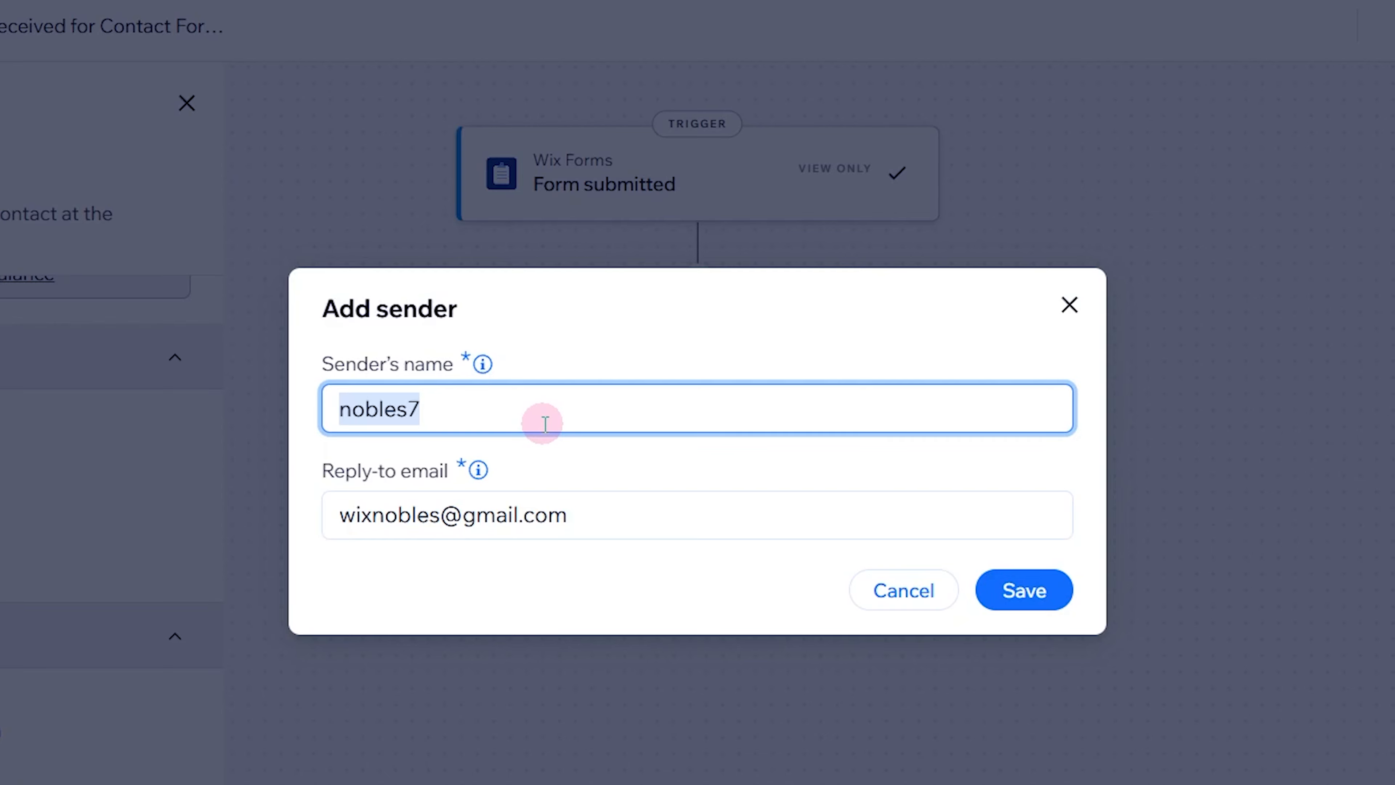
{"action": "type", "text": "Wix Ideas"}
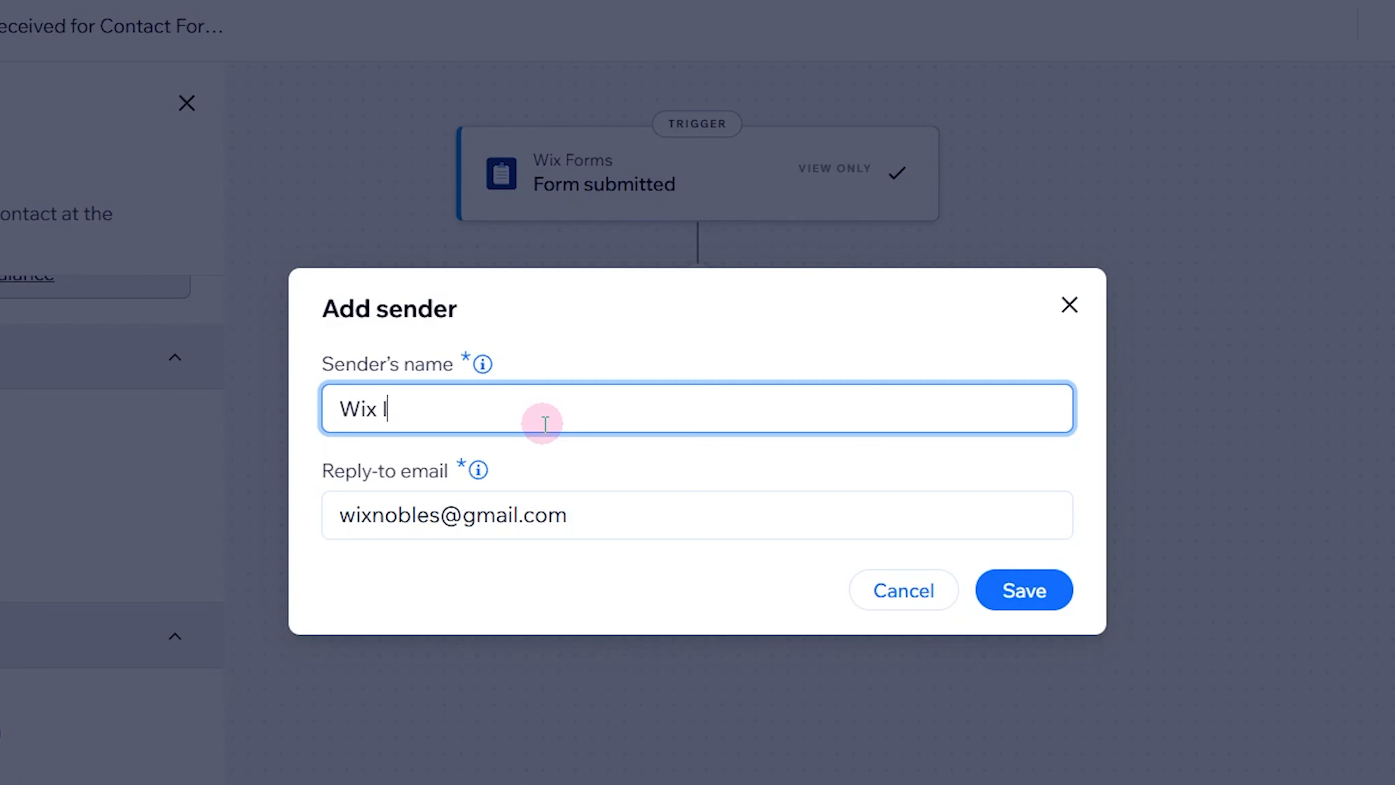
{"action": "left_click", "coordinate": [629, 473]}
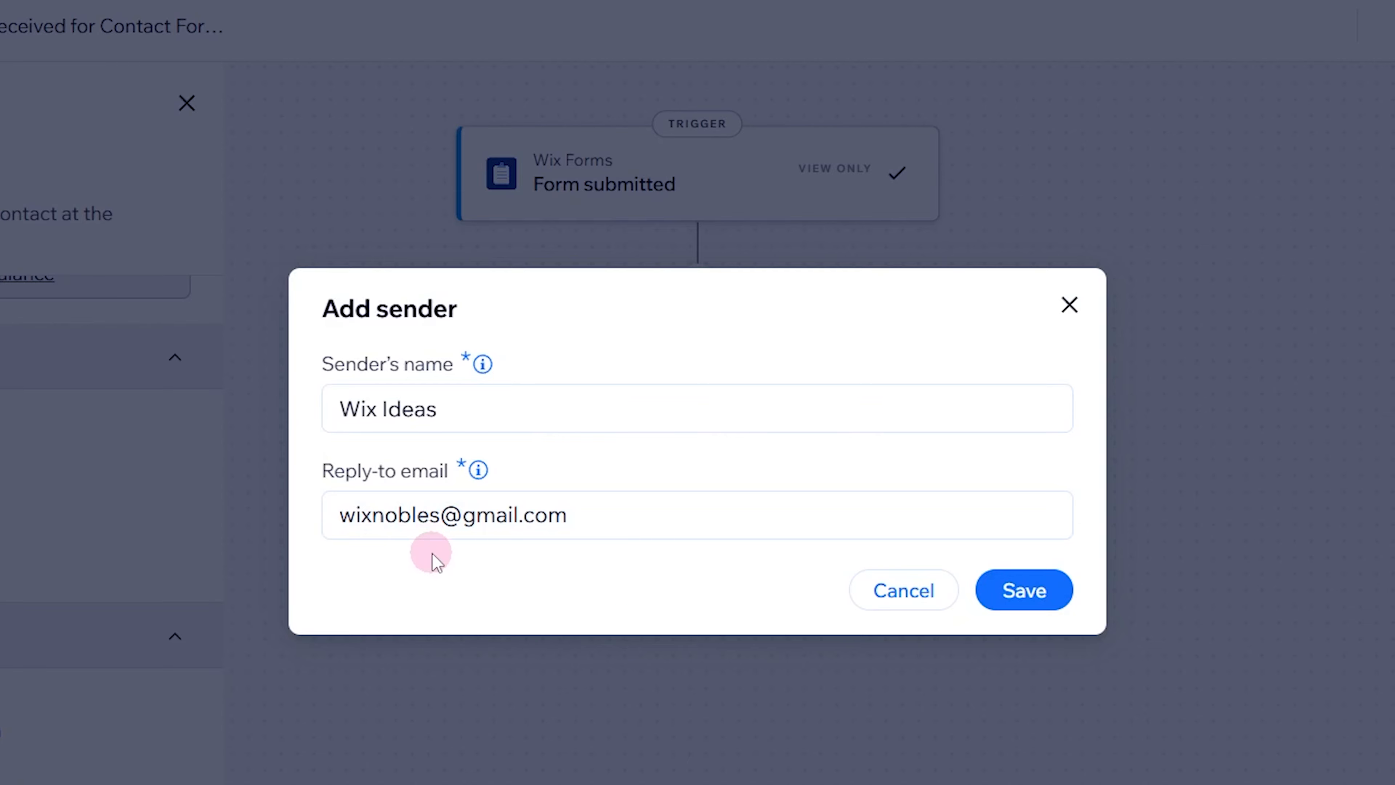
{"action": "left_click", "coordinate": [1025, 598]}
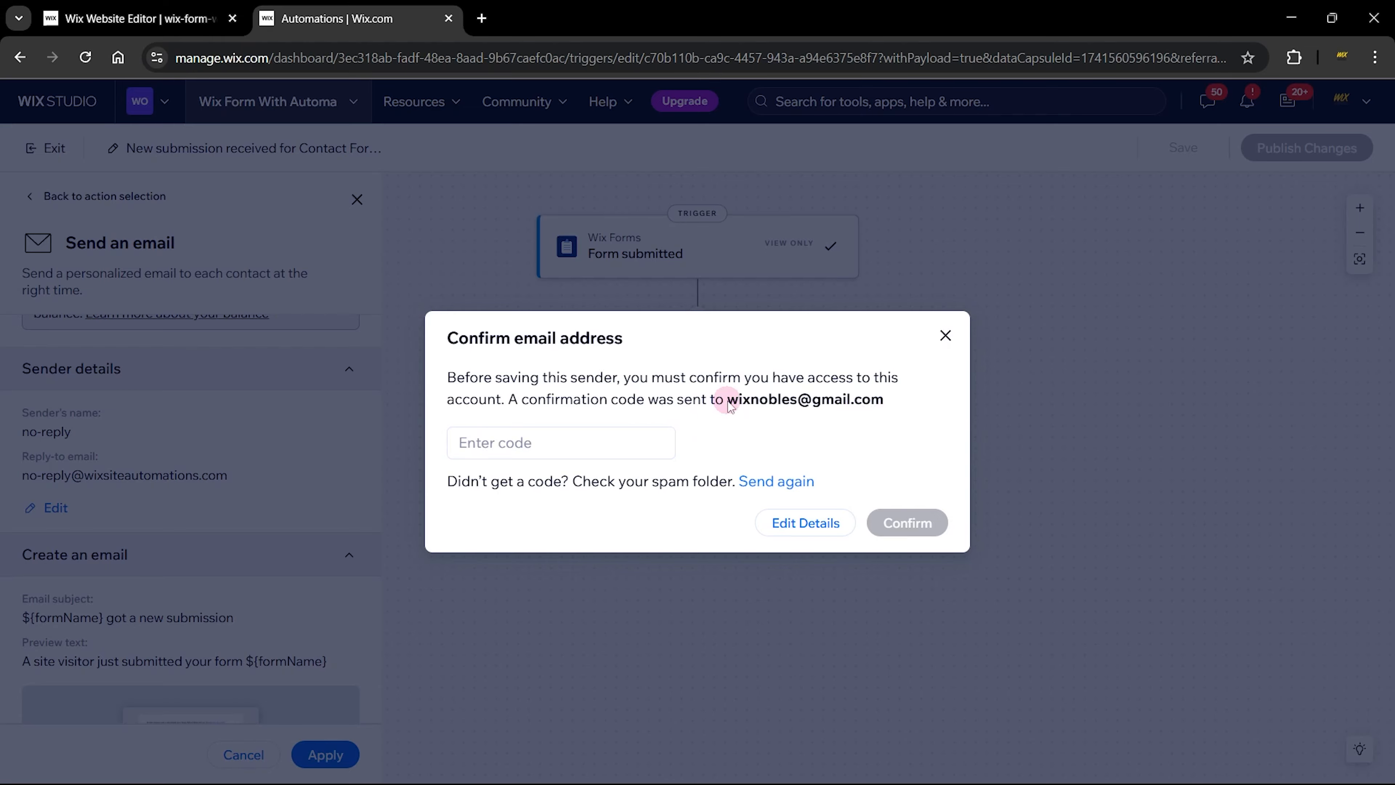
- Switch to Gmail and copy the confirmation code from the sender verification email
{"action": "left_click_drag", "start_coordinate": [760, 401], "coordinate": [894, 402]}
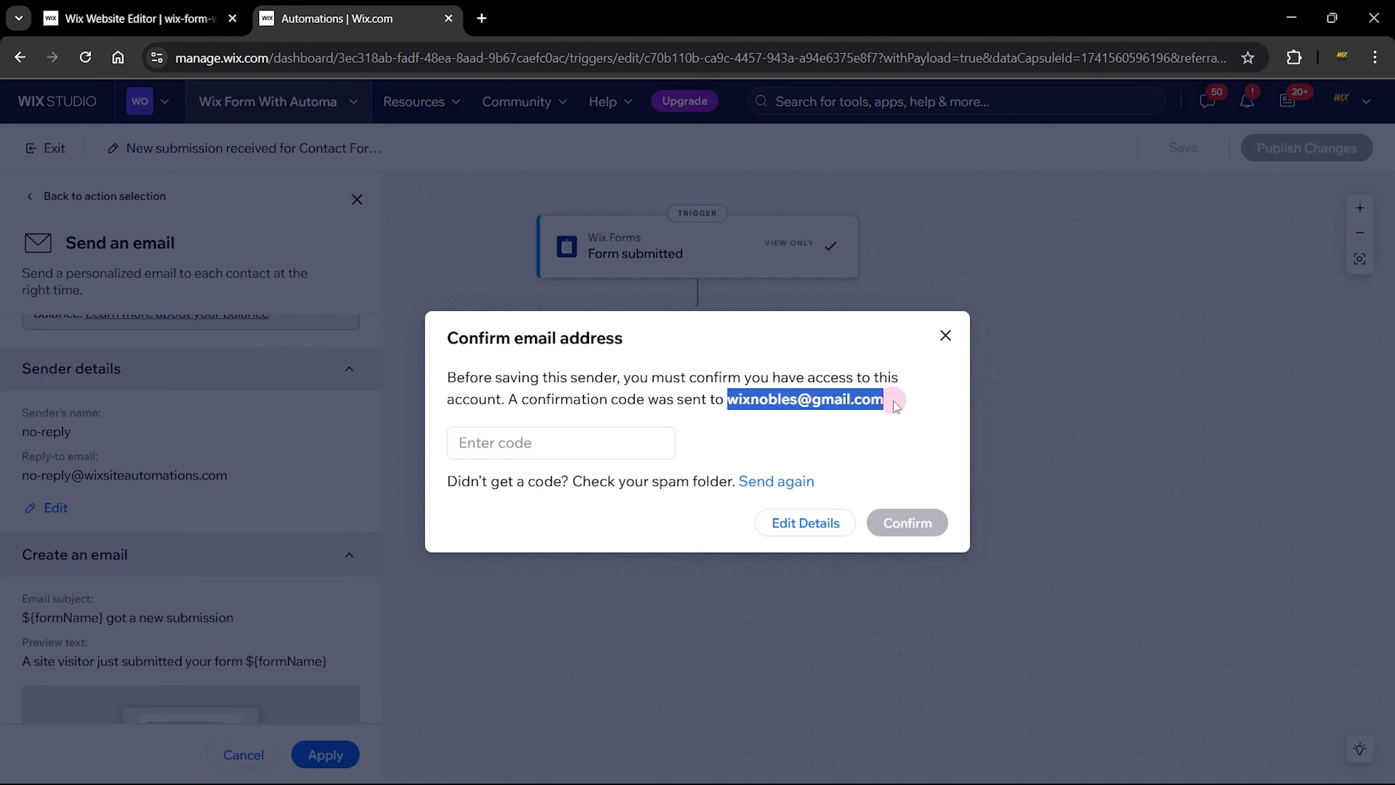
{"action": "left_click", "coordinate": [493, 31]}
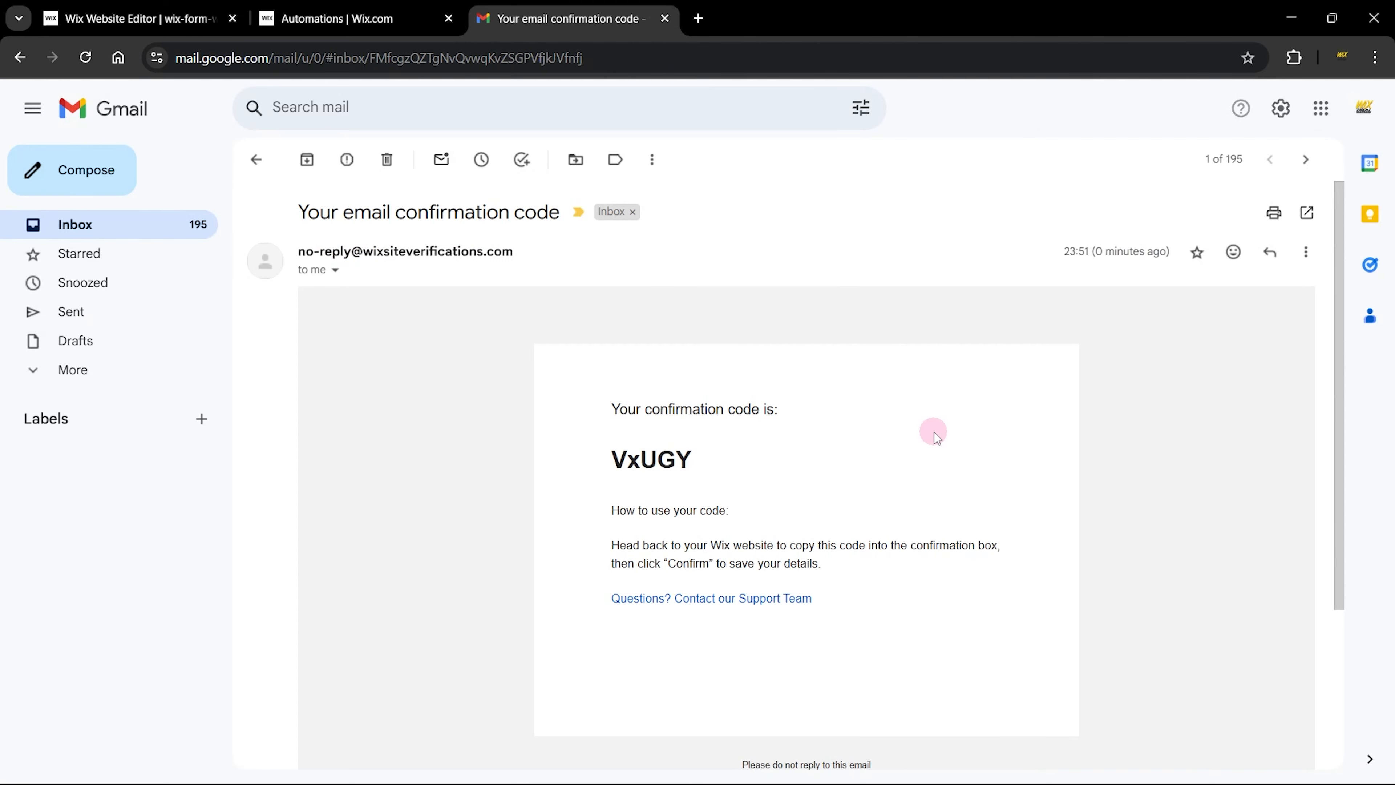
{"action": "double_click", "coordinate": [632, 460]}
{"action": "right_click", "coordinate": [640, 463]}
{"action": "left_click", "coordinate": [679, 477]}
- Return to the Wix automation, paste the confirmation code to confirm the email address, and save the Wix Ideas sender
{"action": "left_click", "coordinate": [336, 11]}
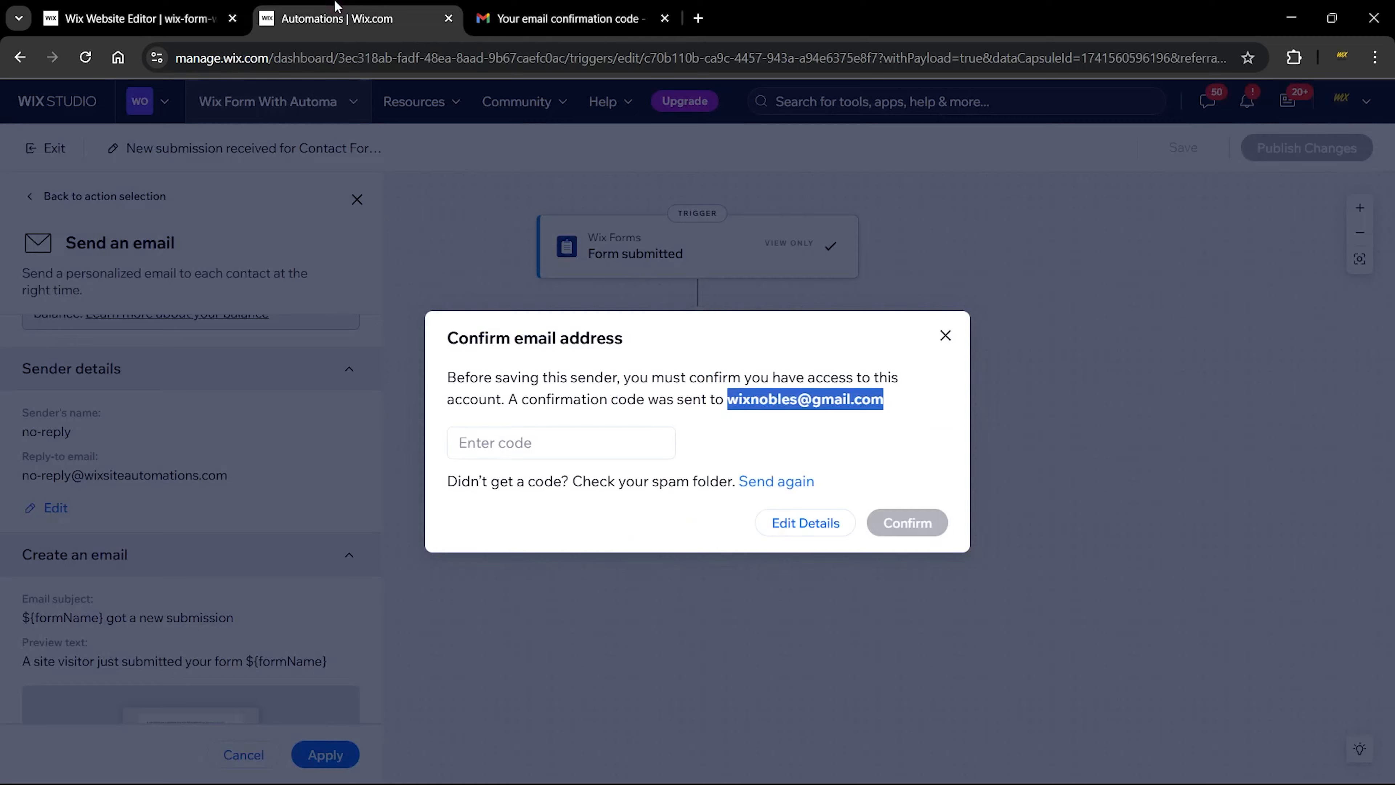
{"action": "left_click", "coordinate": [565, 439]}
{"action": "key", "text": "ctrl+v"}
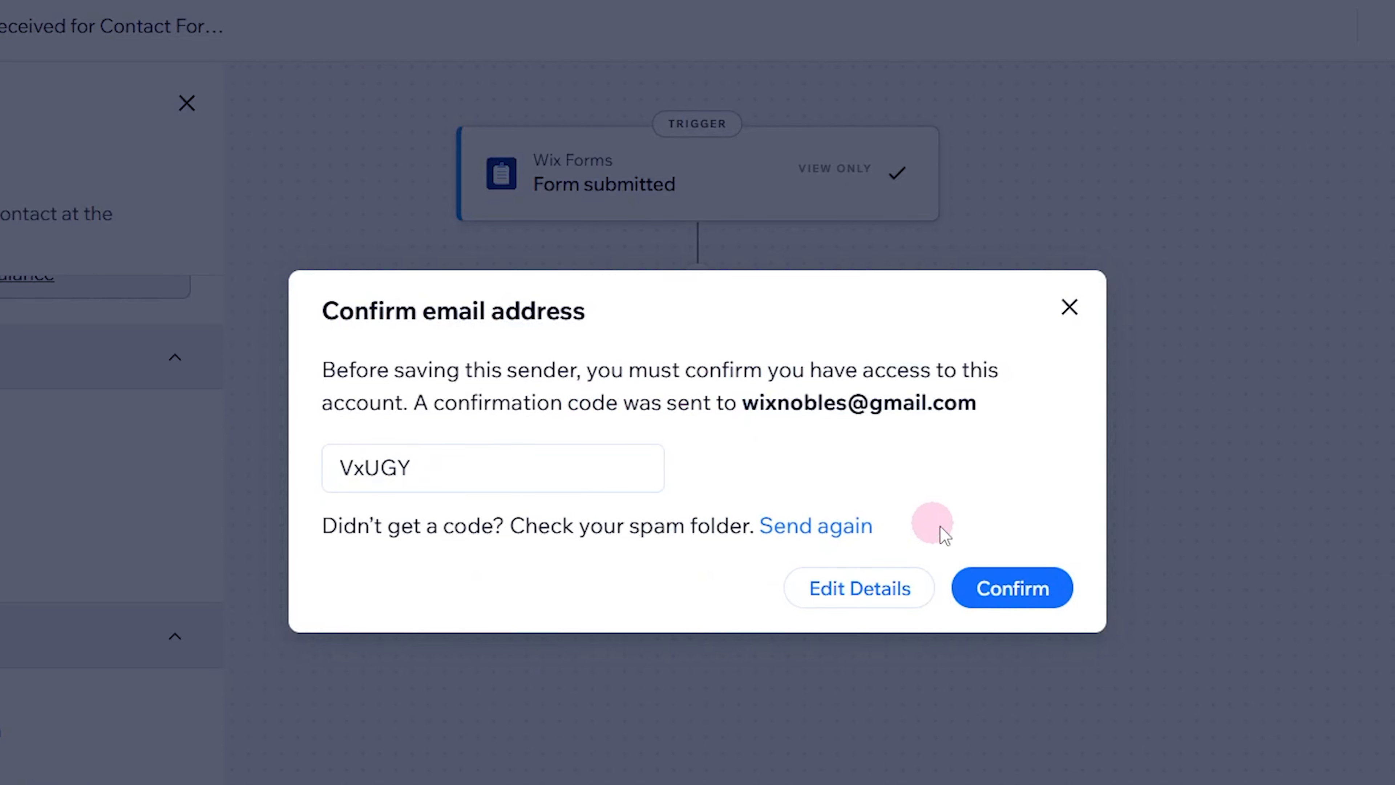
{"action": "left_click", "coordinate": [995, 589]}
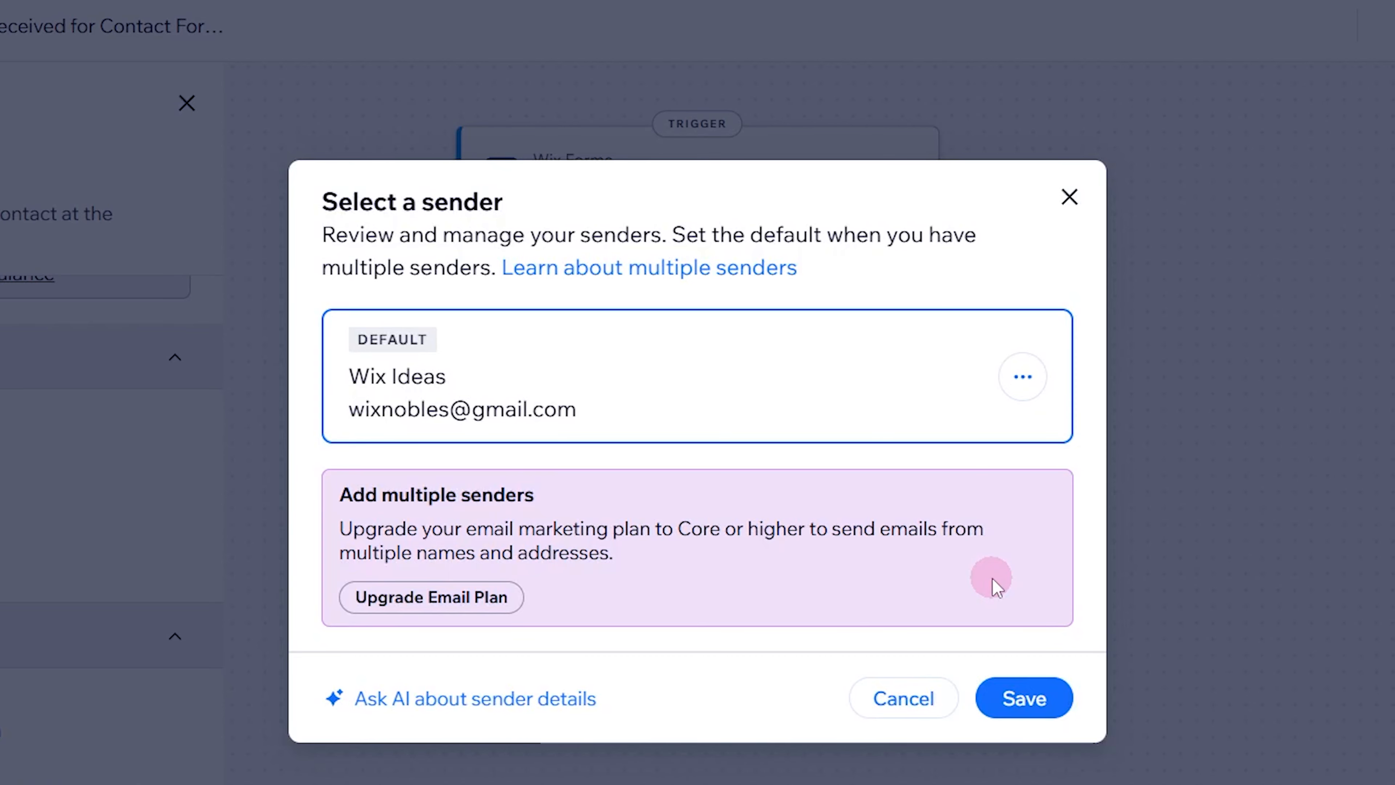
{"action": "left_click", "coordinate": [1041, 700]}
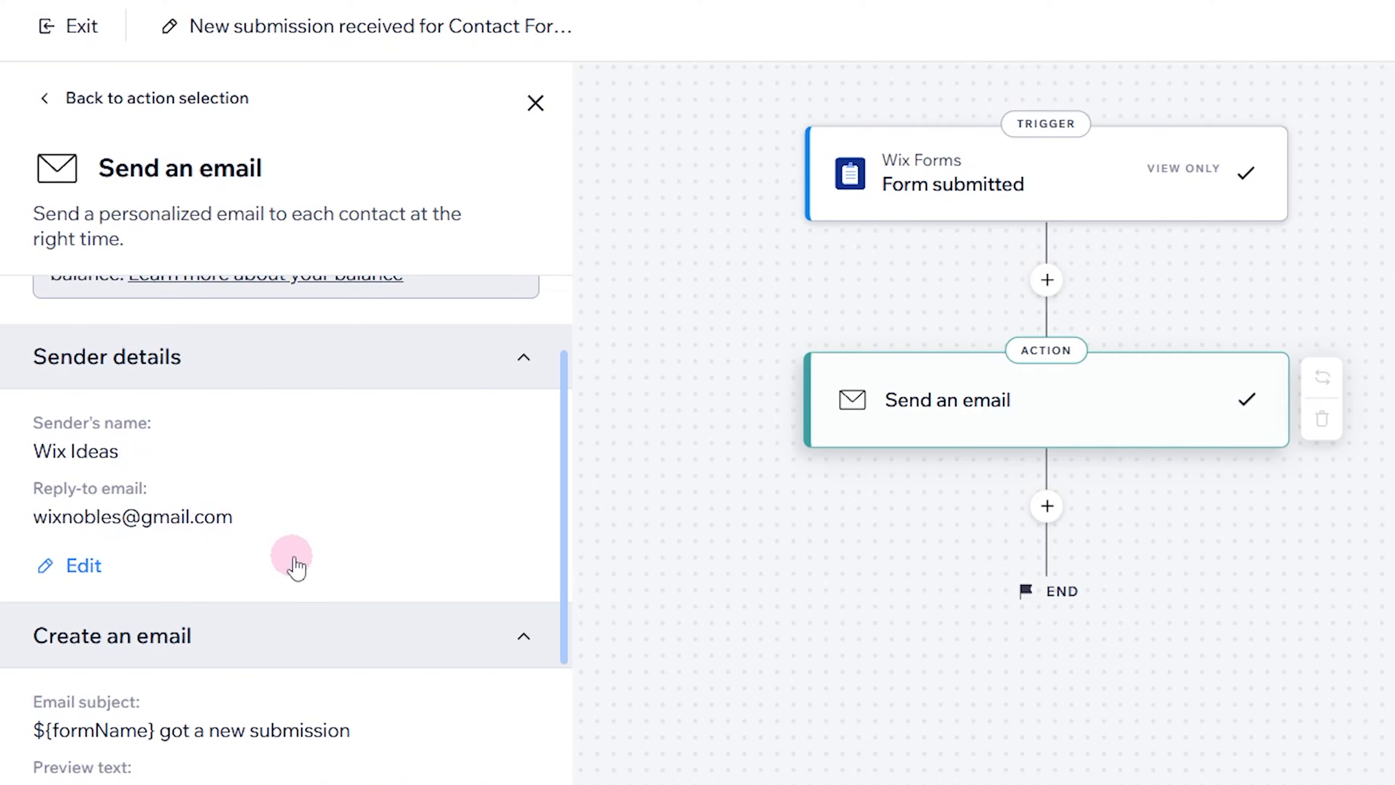
- Examine the email's subject, preview text and template, the email type options, and the recipient settings
{"action": "scroll", "coordinate": [293, 566], "scroll_direction": "down", "scroll_amount": 7}
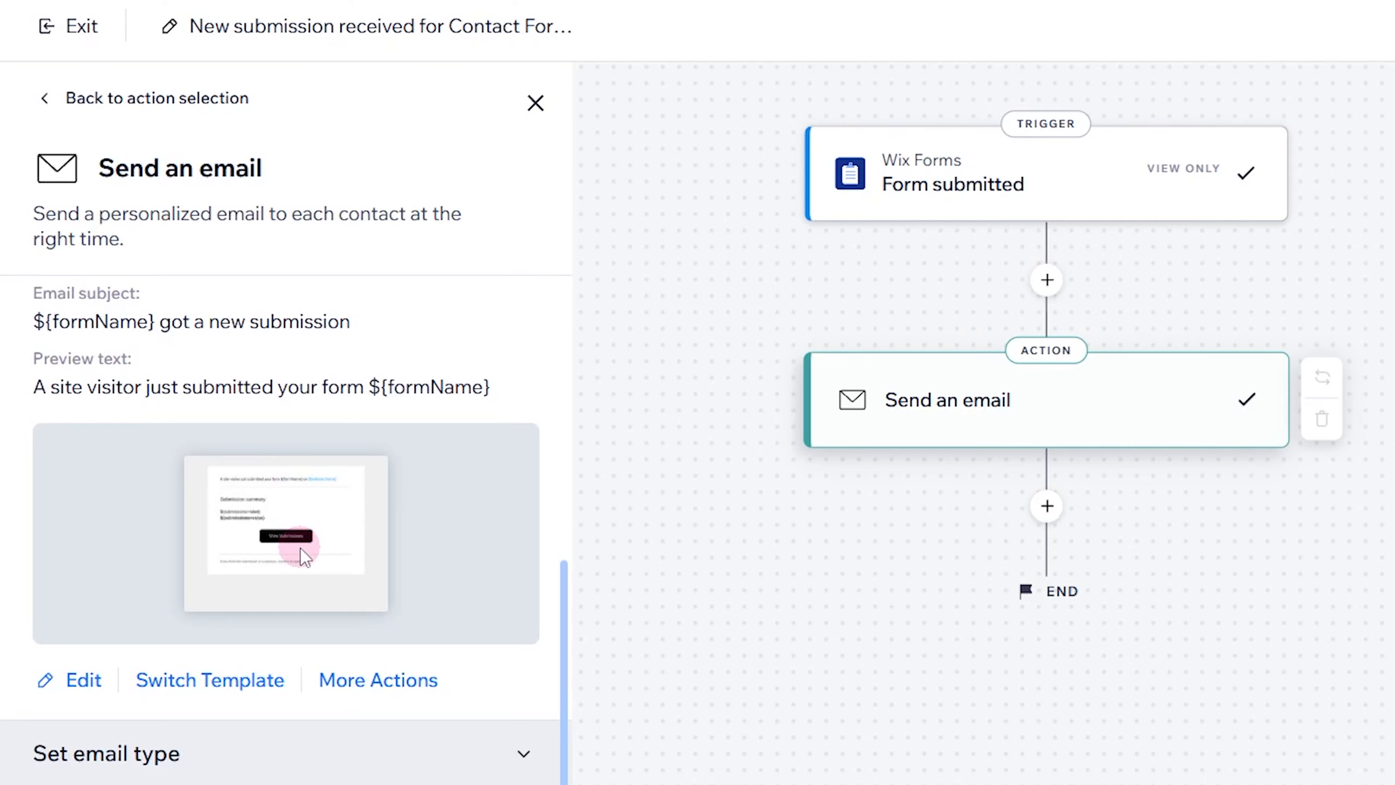
{"action": "scroll", "coordinate": [303, 556], "scroll_direction": "up", "scroll_amount": 7}
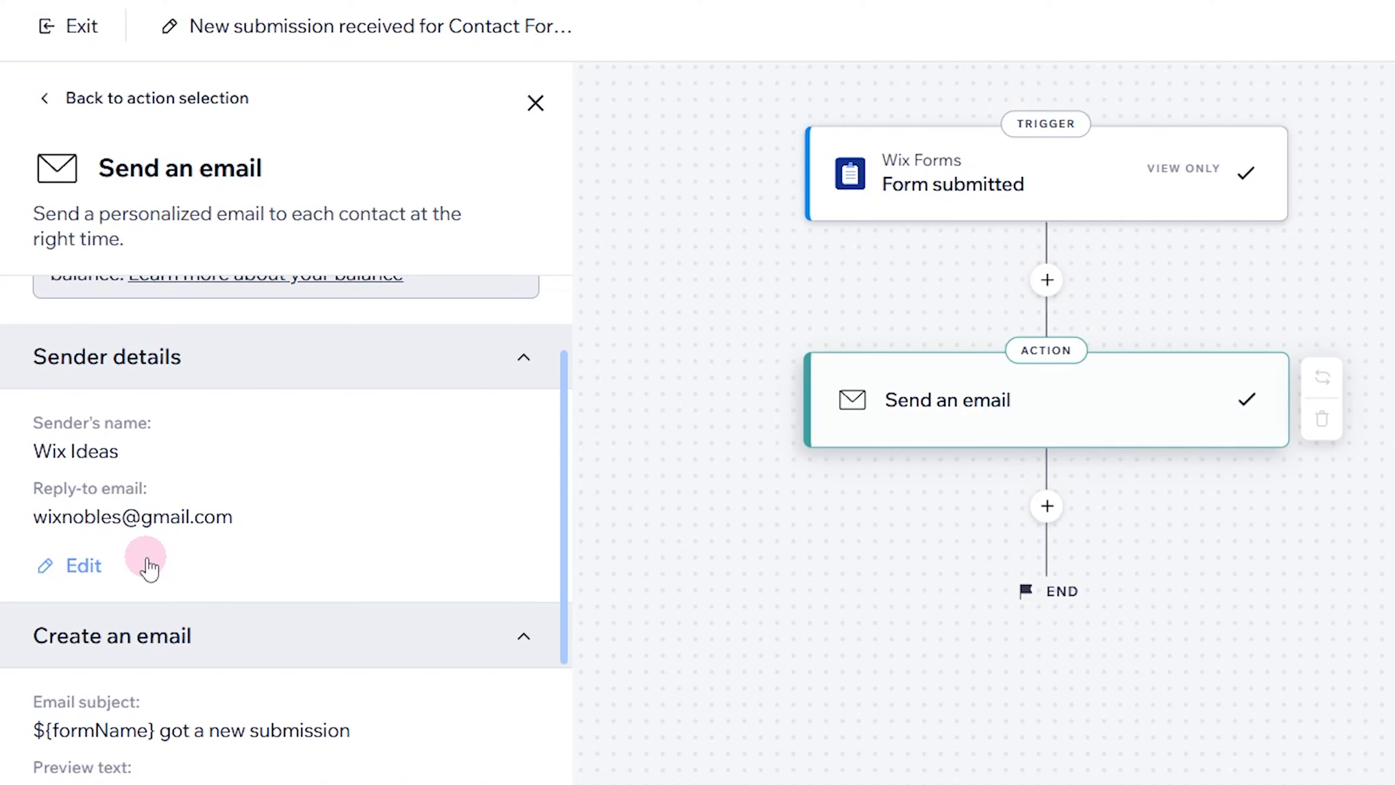
{"action": "scroll", "coordinate": [148, 569], "scroll_direction": "down", "scroll_amount": 5}
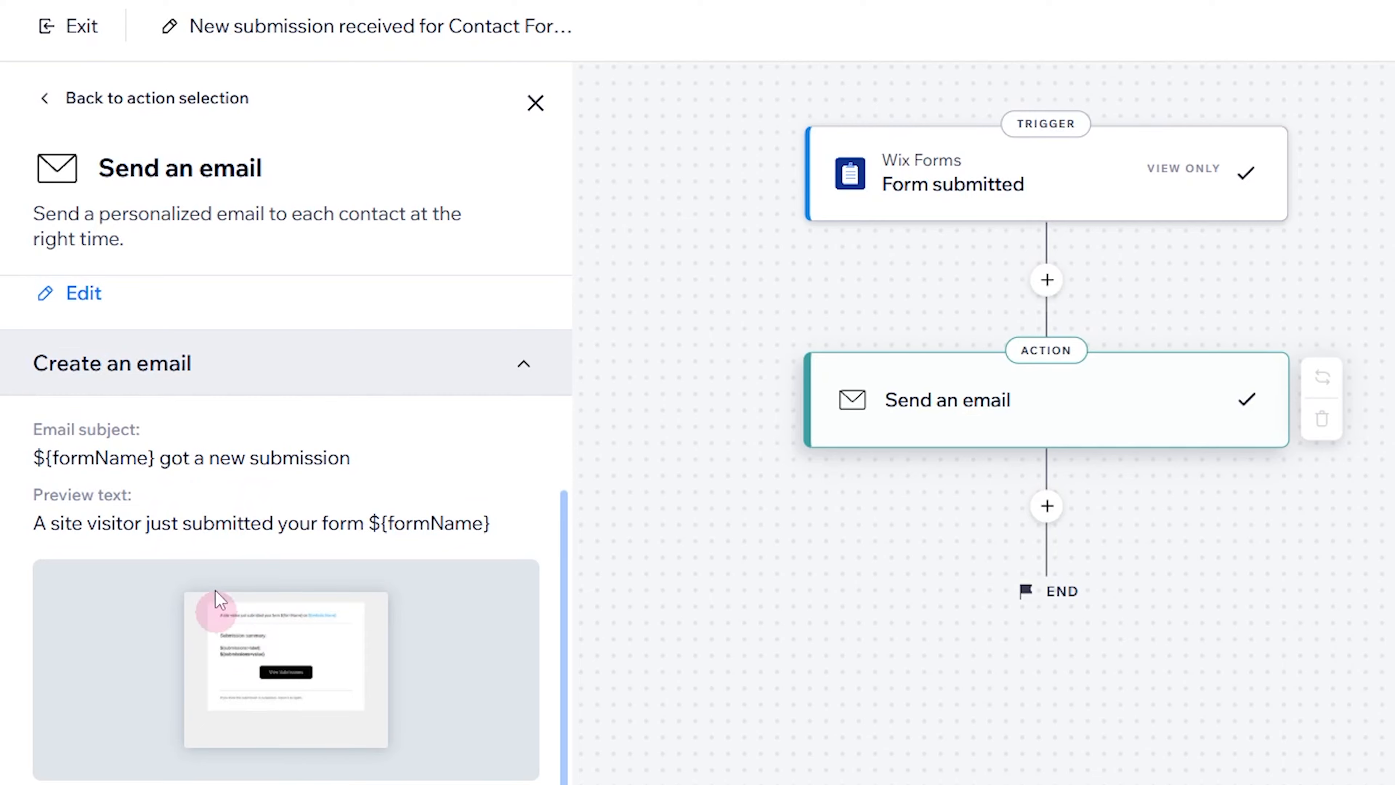
{"action": "scroll", "coordinate": [299, 615], "scroll_direction": "down", "scroll_amount": 3}
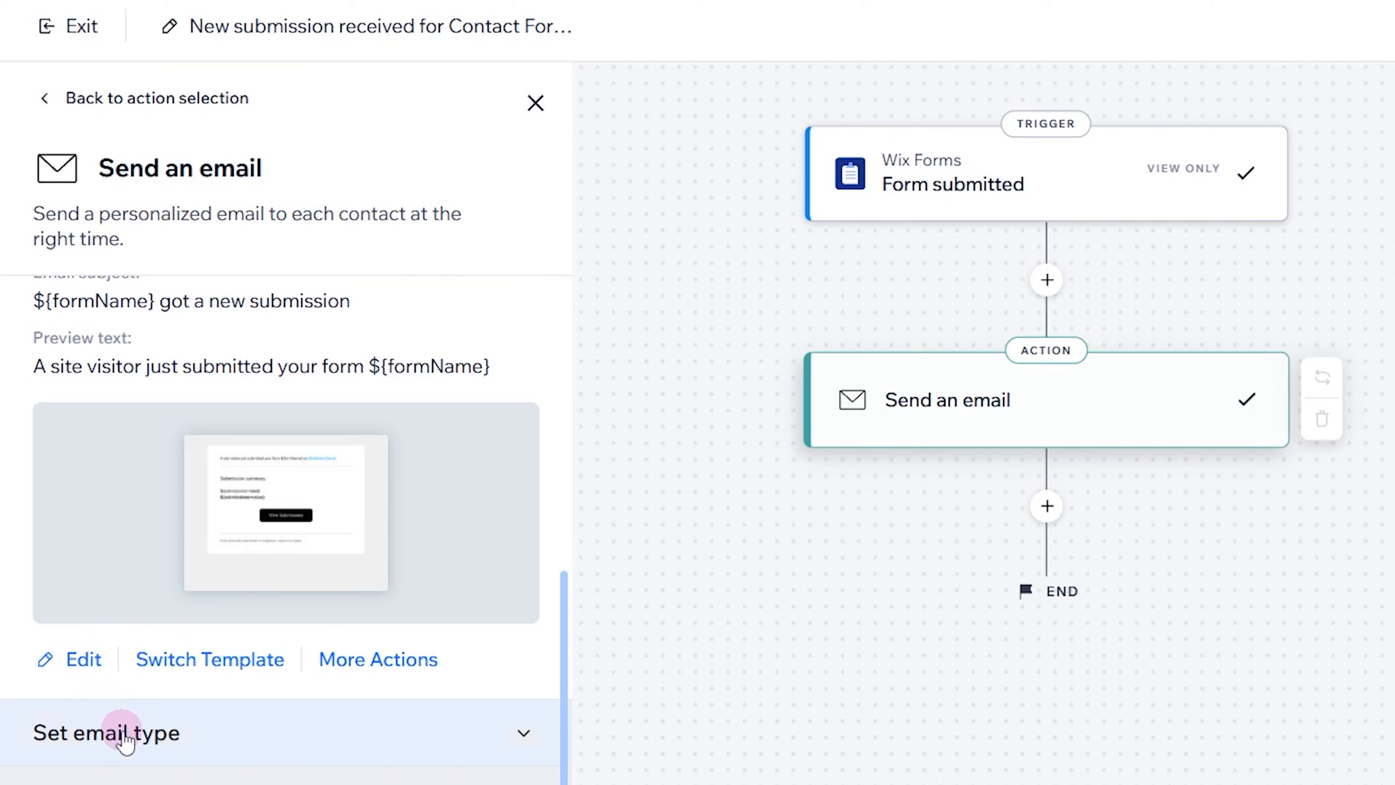
{"action": "left_click", "coordinate": [126, 736]}
{"action": "scroll", "coordinate": [165, 698], "scroll_direction": "down", "scroll_amount": 5}
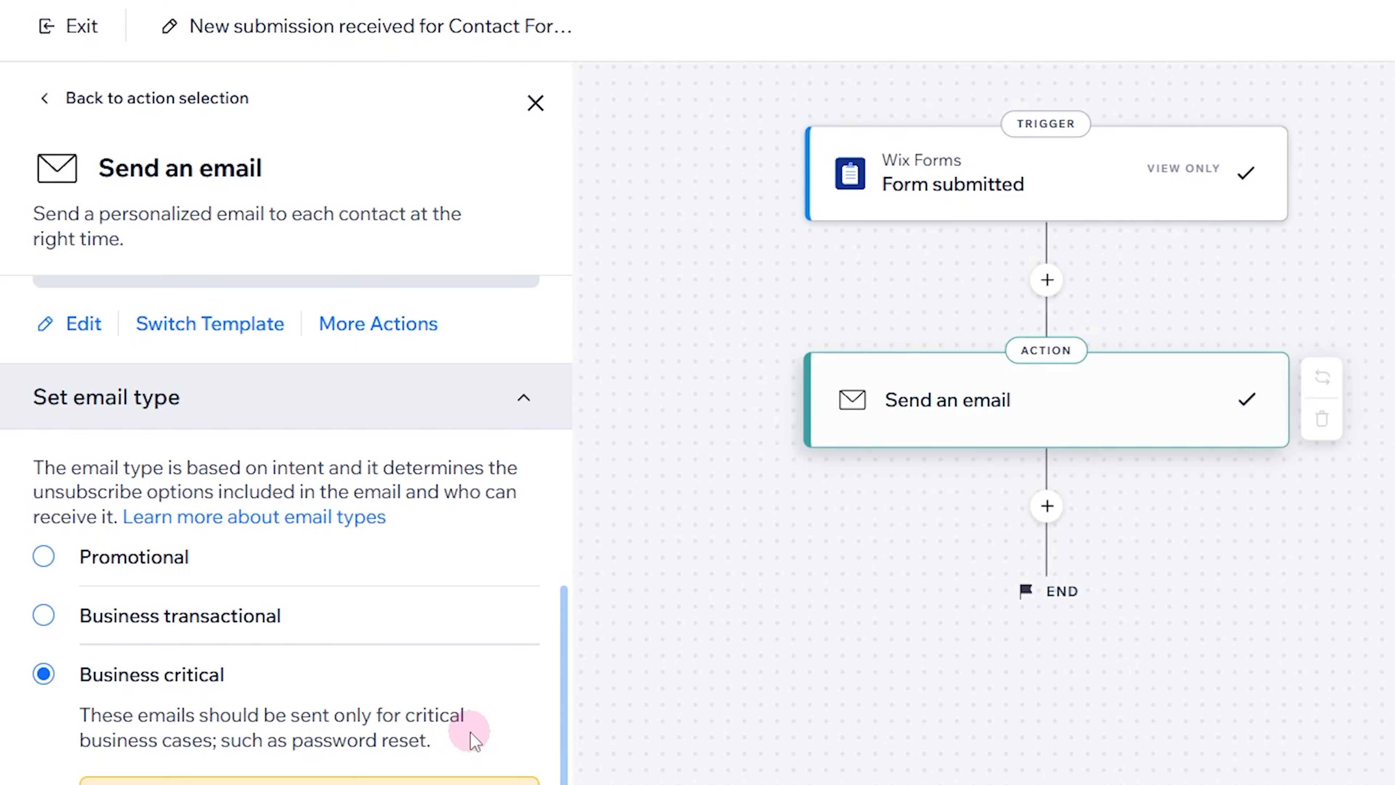
{"action": "scroll", "coordinate": [258, 772], "scroll_direction": "down", "scroll_amount": 5}
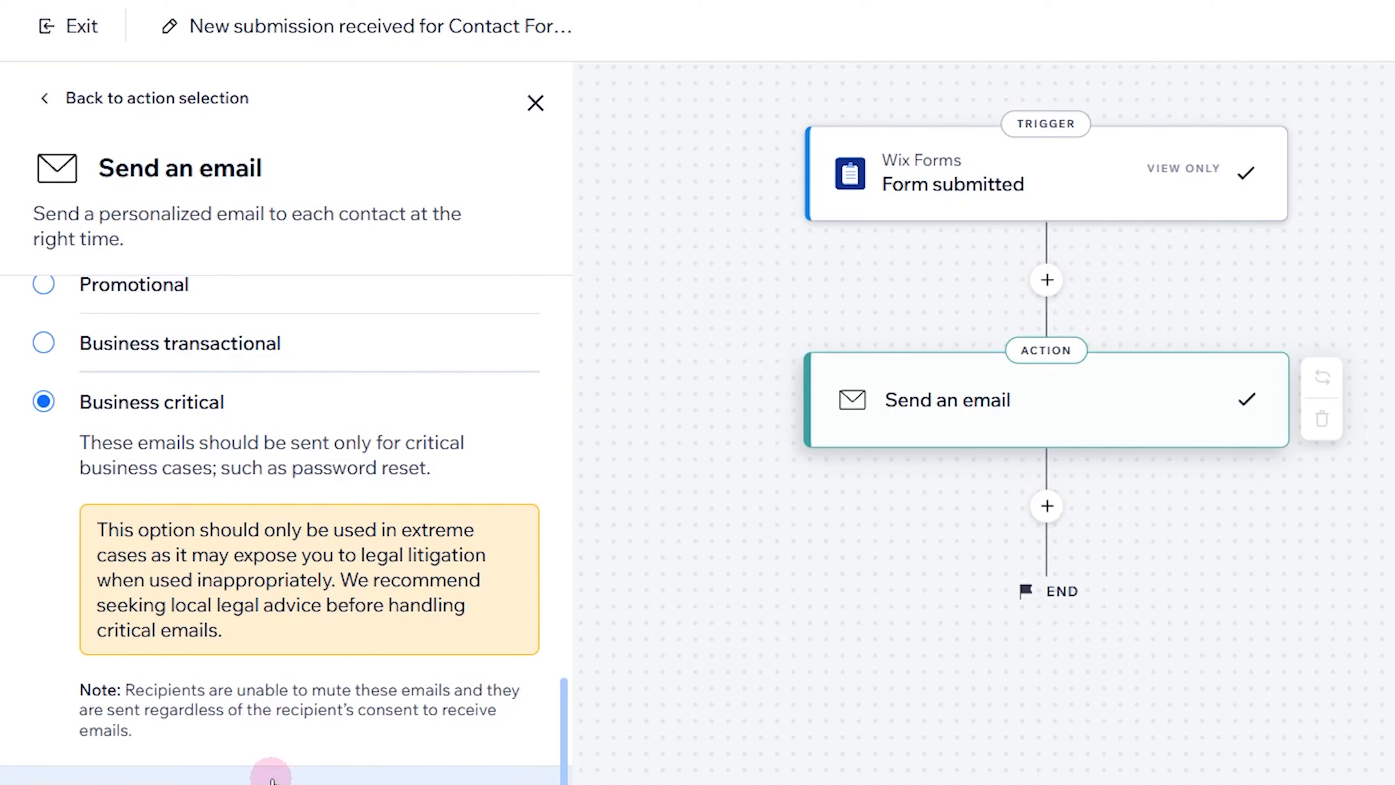
{"action": "scroll", "coordinate": [271, 775], "scroll_direction": "down", "scroll_amount": 3}
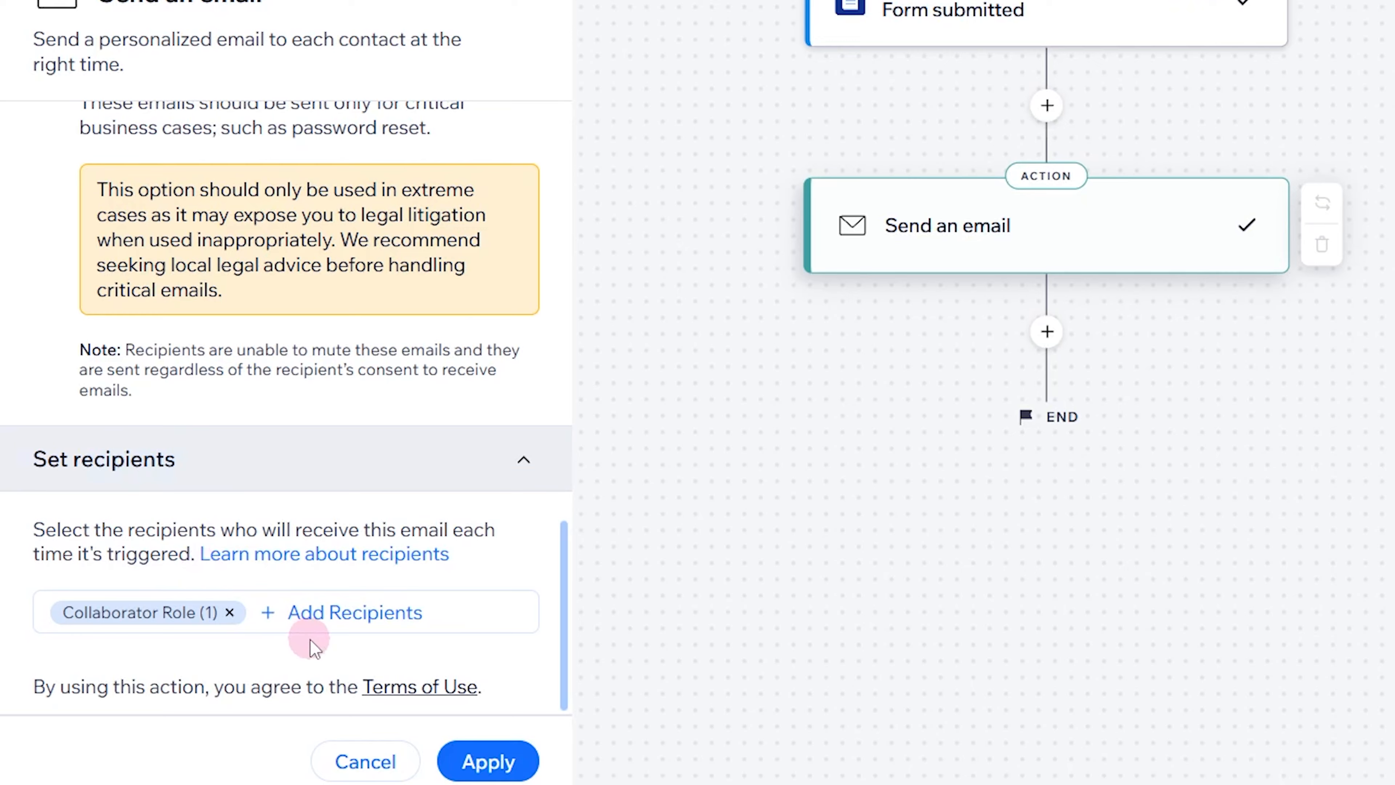
- Review the available recipient types and the currently selected collaborator role, leaving the selection as it is
{"action": "left_click", "coordinate": [295, 613]}
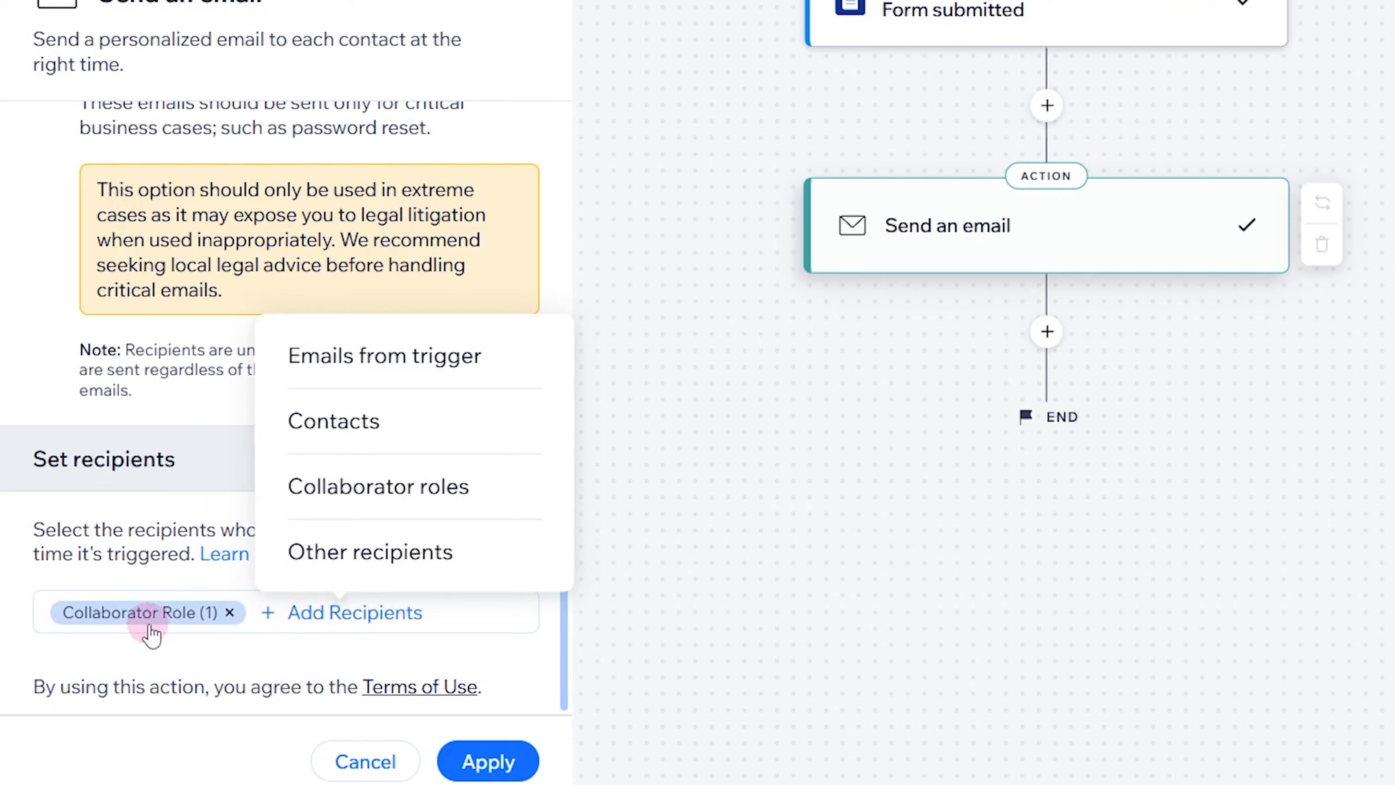
{"action": "left_click", "coordinate": [147, 626]}
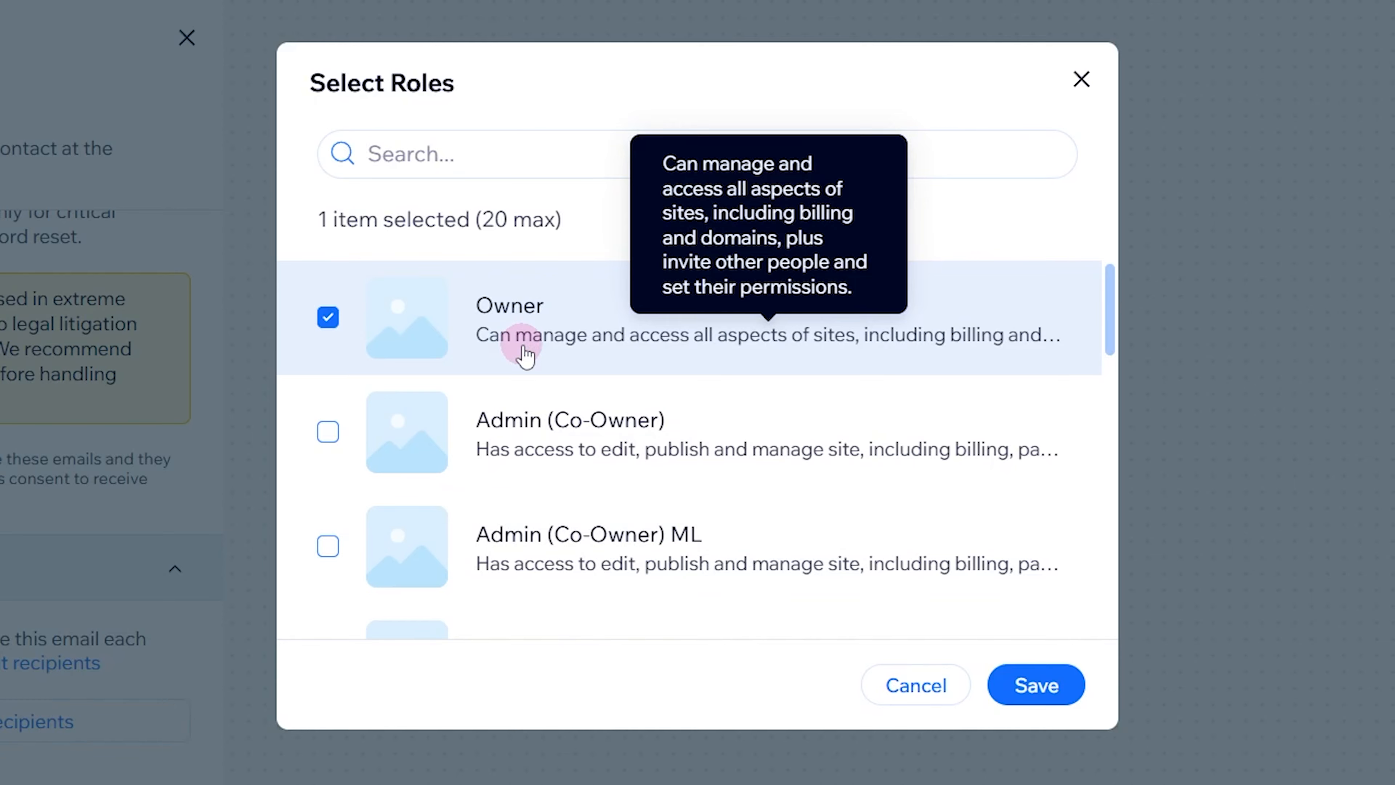
{"action": "left_click", "coordinate": [894, 679]}
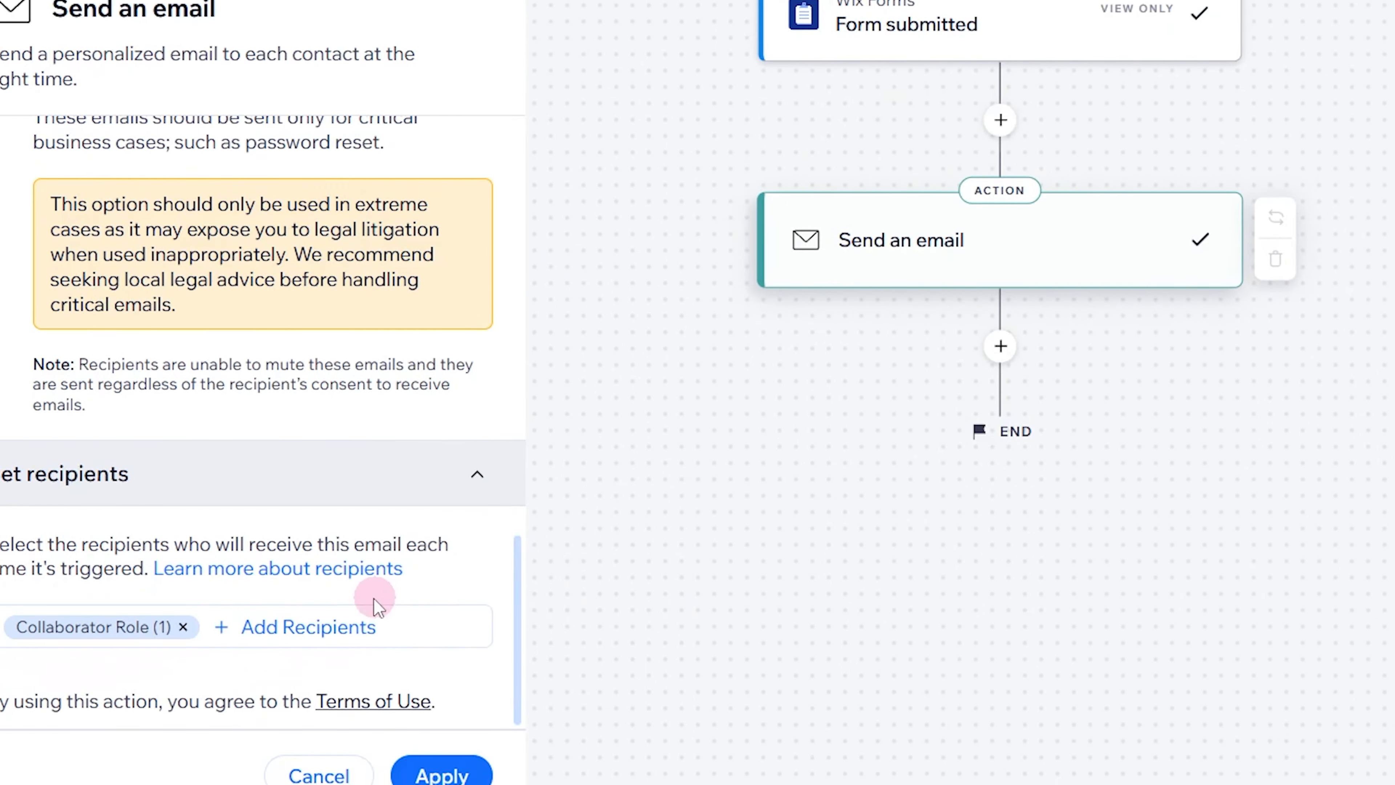
- Add the Admin (Co-Owner) collaborator role to the email's recipients and save the role selection
{"action": "left_click", "coordinate": [328, 628]}
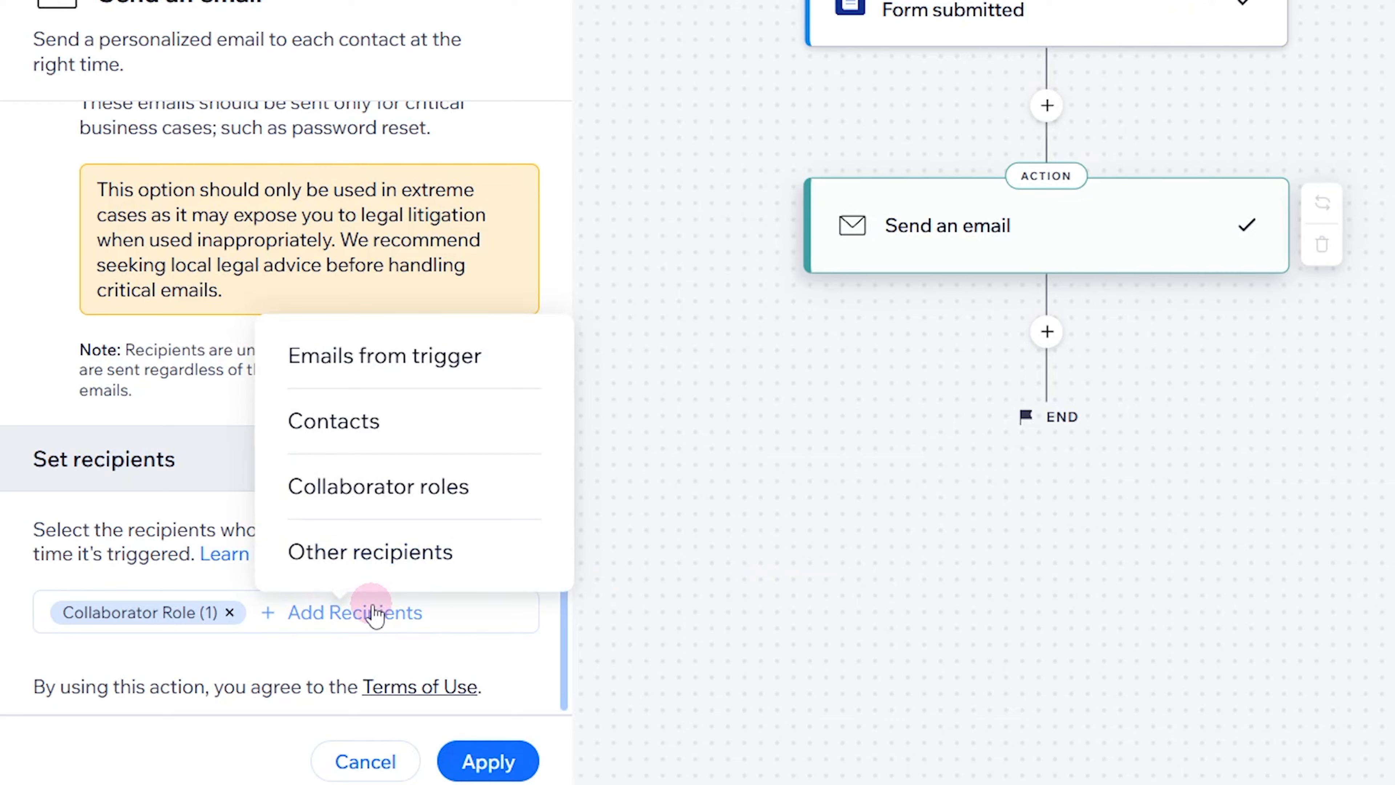
{"action": "left_click", "coordinate": [400, 492]}
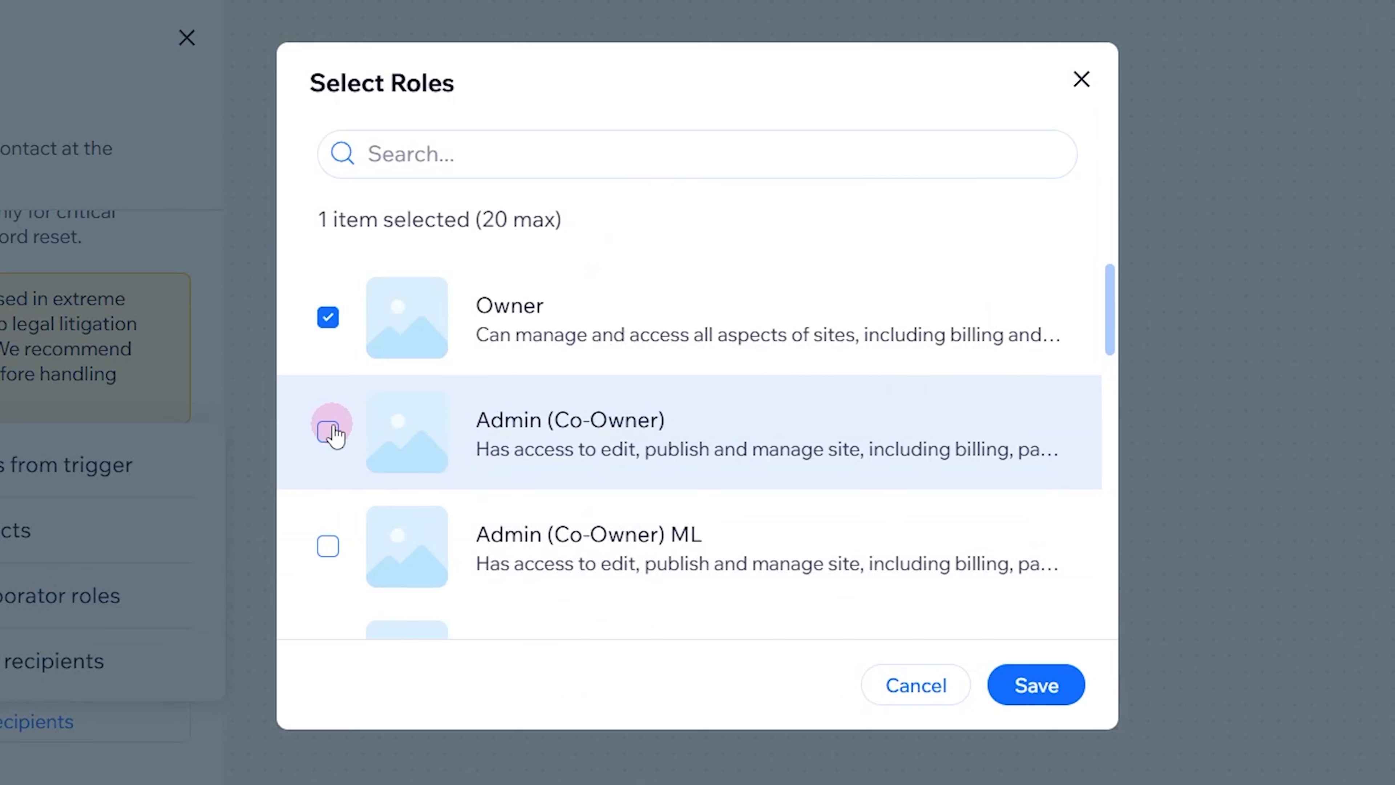
{"action": "left_click", "coordinate": [675, 325]}
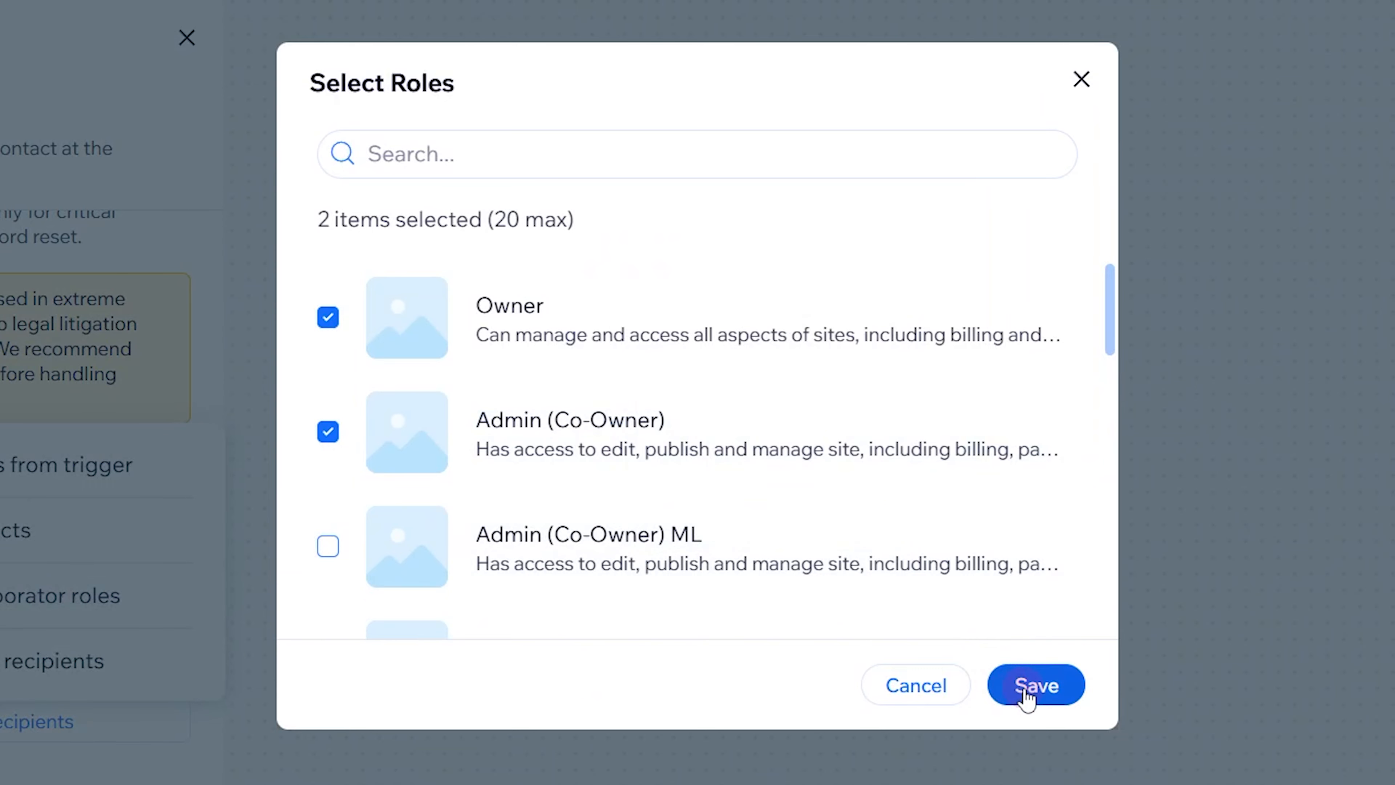
{"action": "left_click", "coordinate": [1027, 689]}
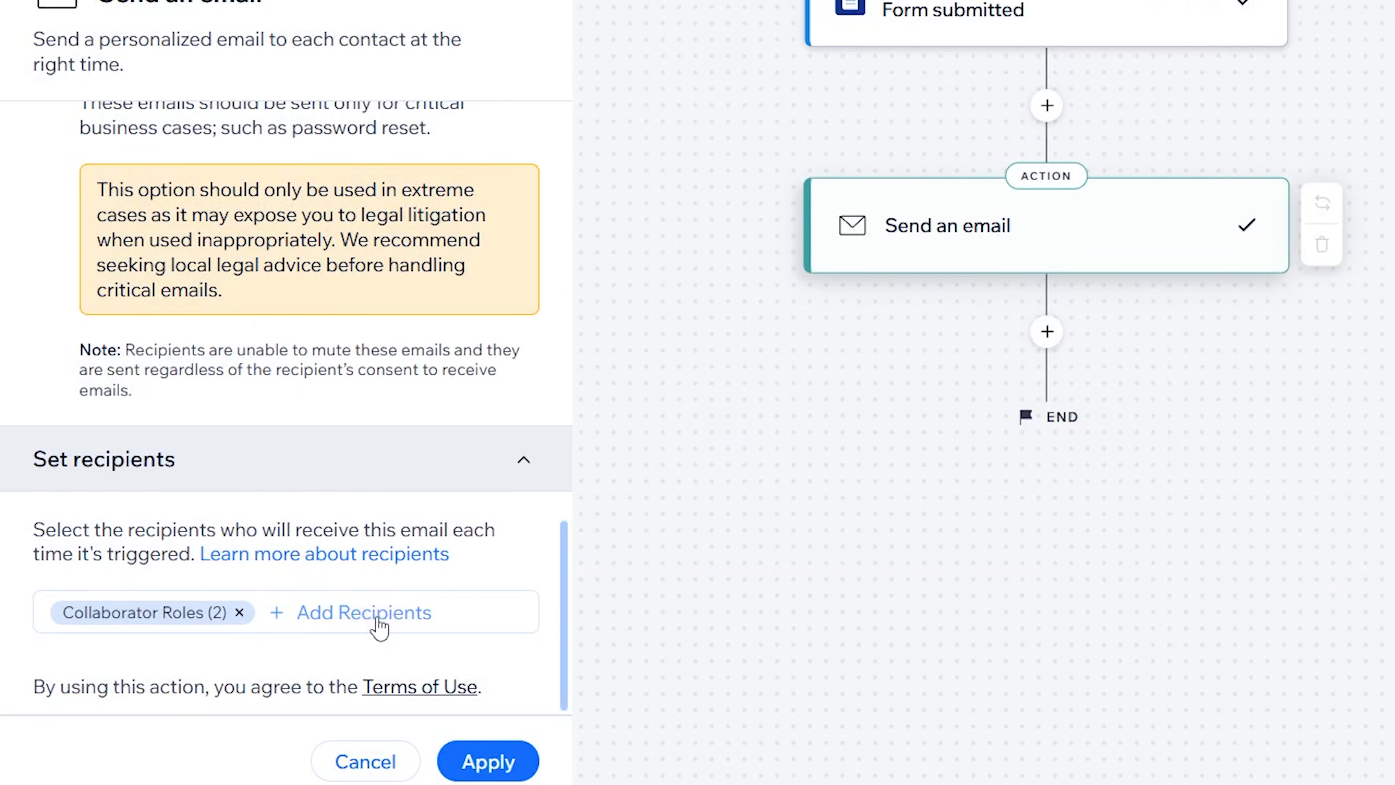
- Review the contacts available as email recipients without selecting any, and open the recipient choices that come from the trigger
{"action": "left_click", "coordinate": [30, 733]}
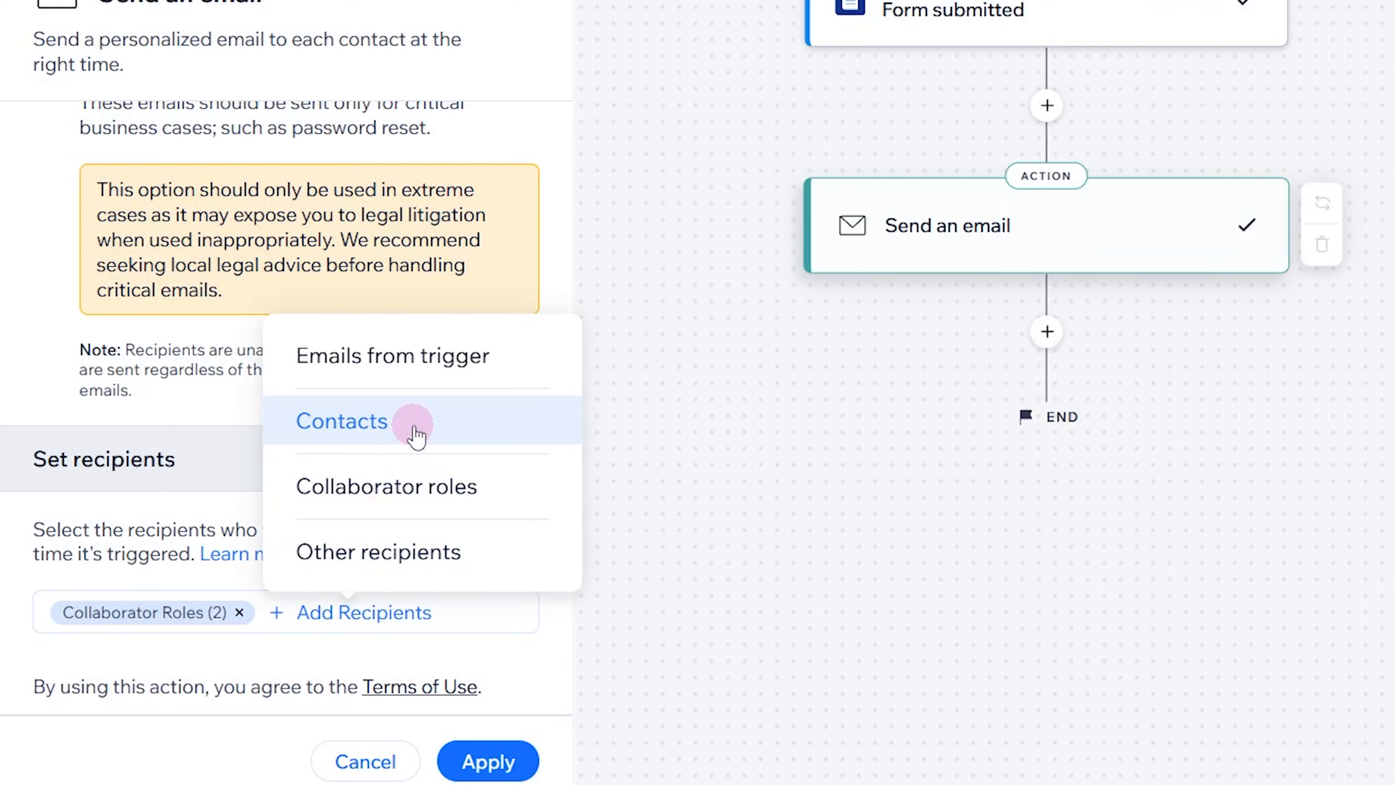
{"action": "left_click", "coordinate": [416, 434]}
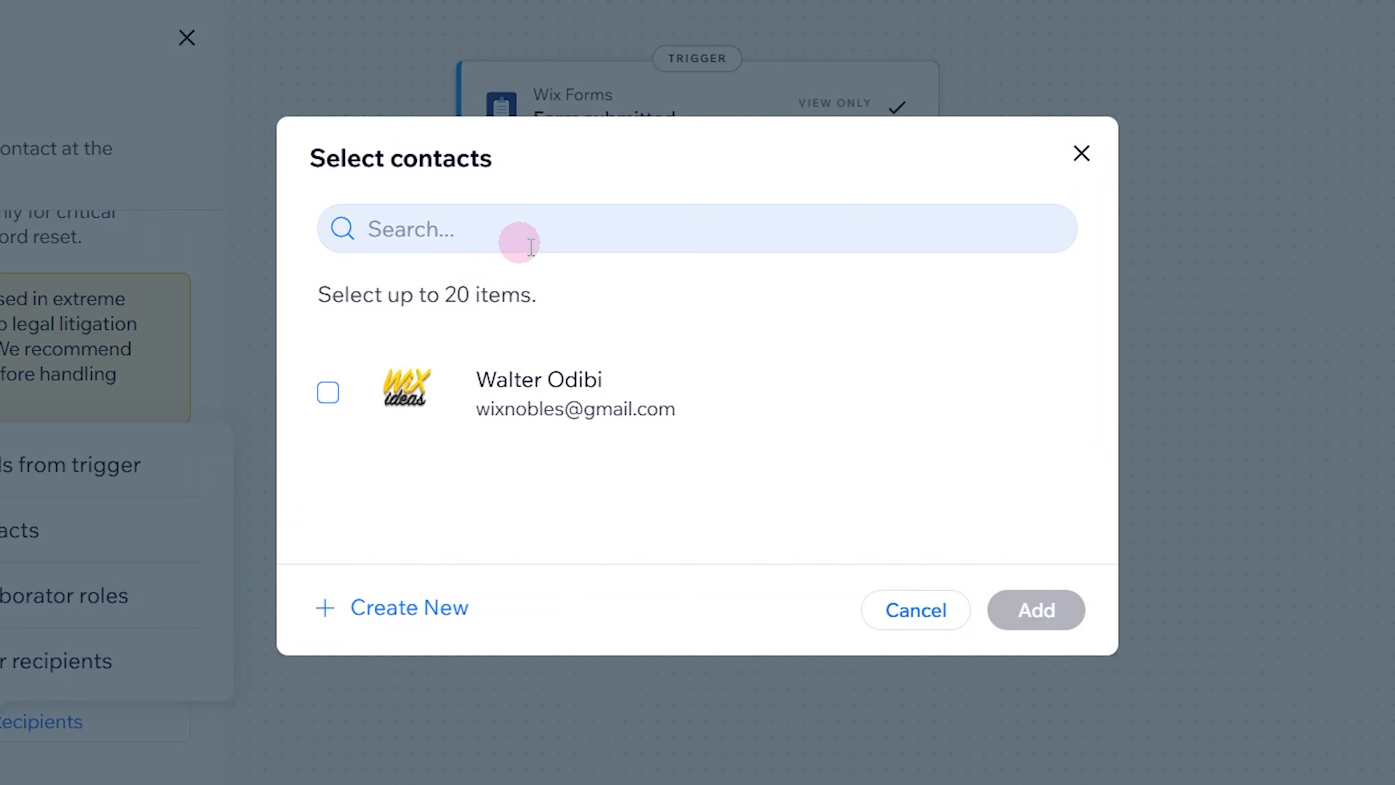
{"action": "left_click", "coordinate": [935, 619]}
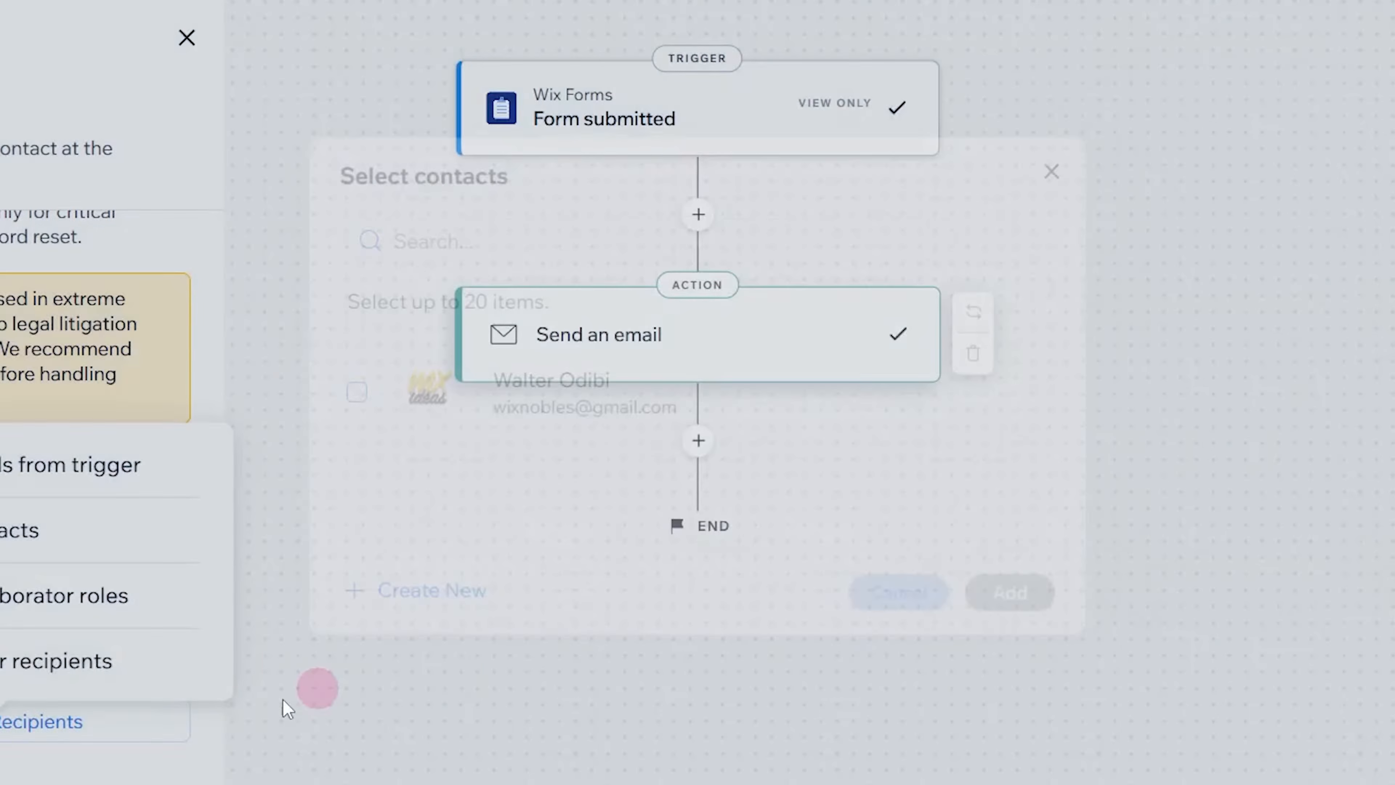
{"action": "left_click", "coordinate": [364, 613]}
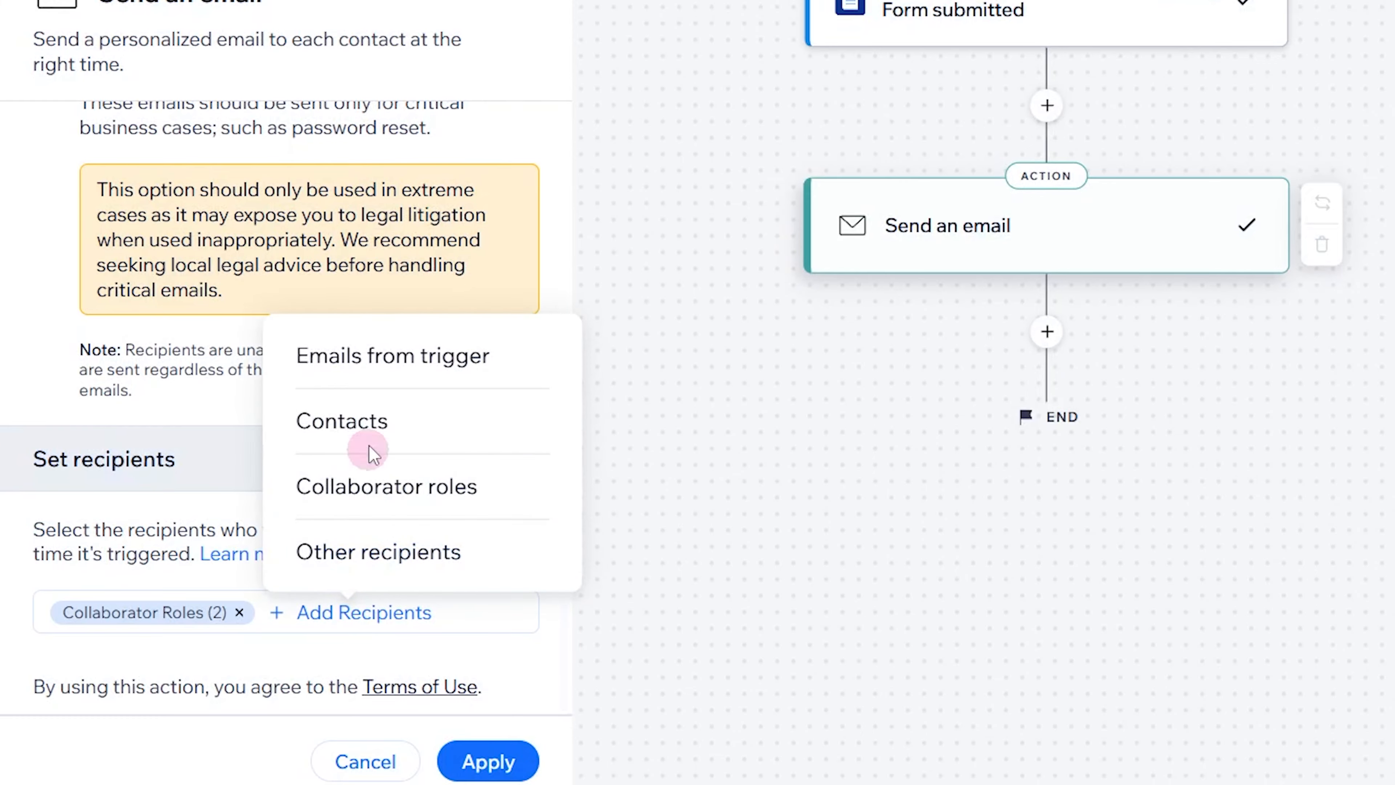
{"action": "left_click", "coordinate": [383, 374]}
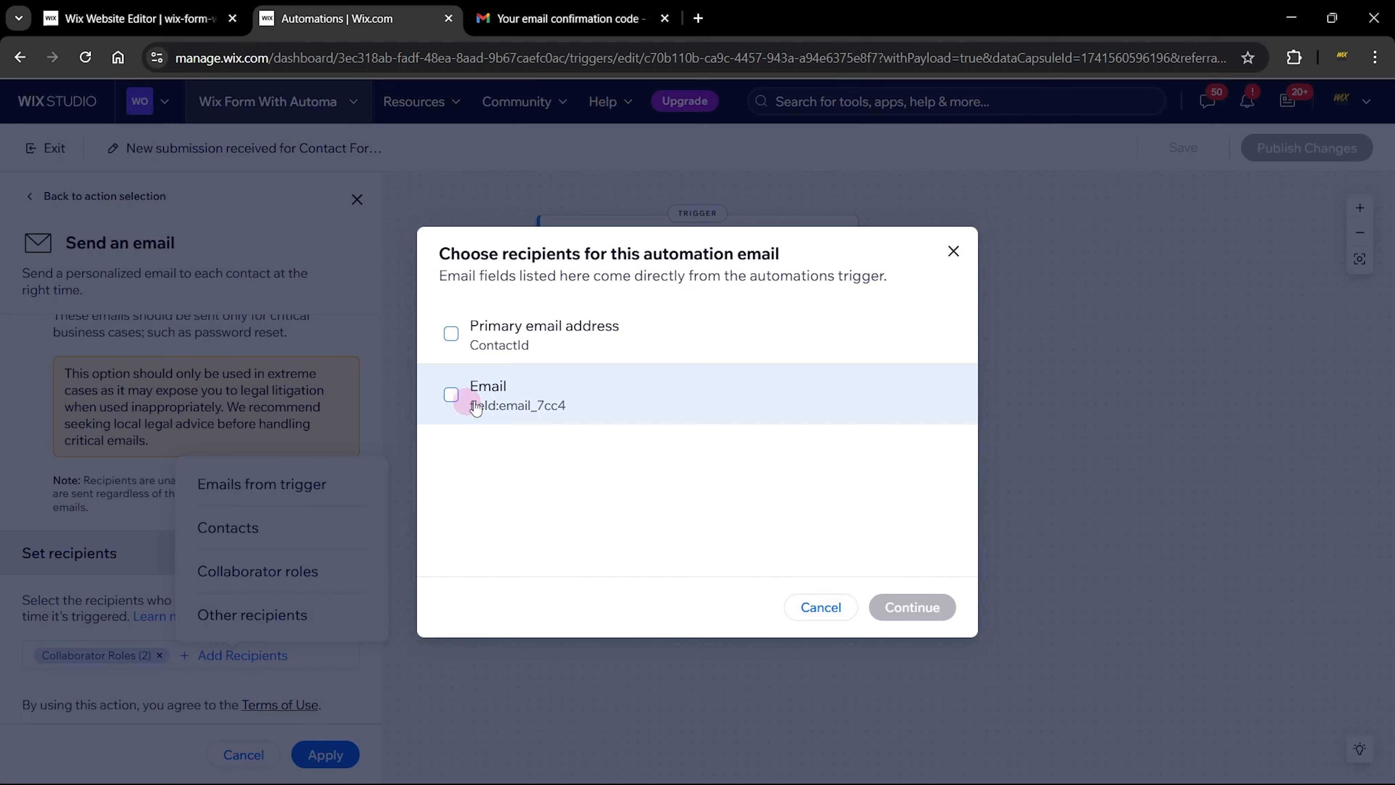
- Switch to the website editor, exit the automation there, and open Contact Form (Wix Ideas) for editing from Forms & Submissions
{"action": "left_click", "coordinate": [132, 18]}
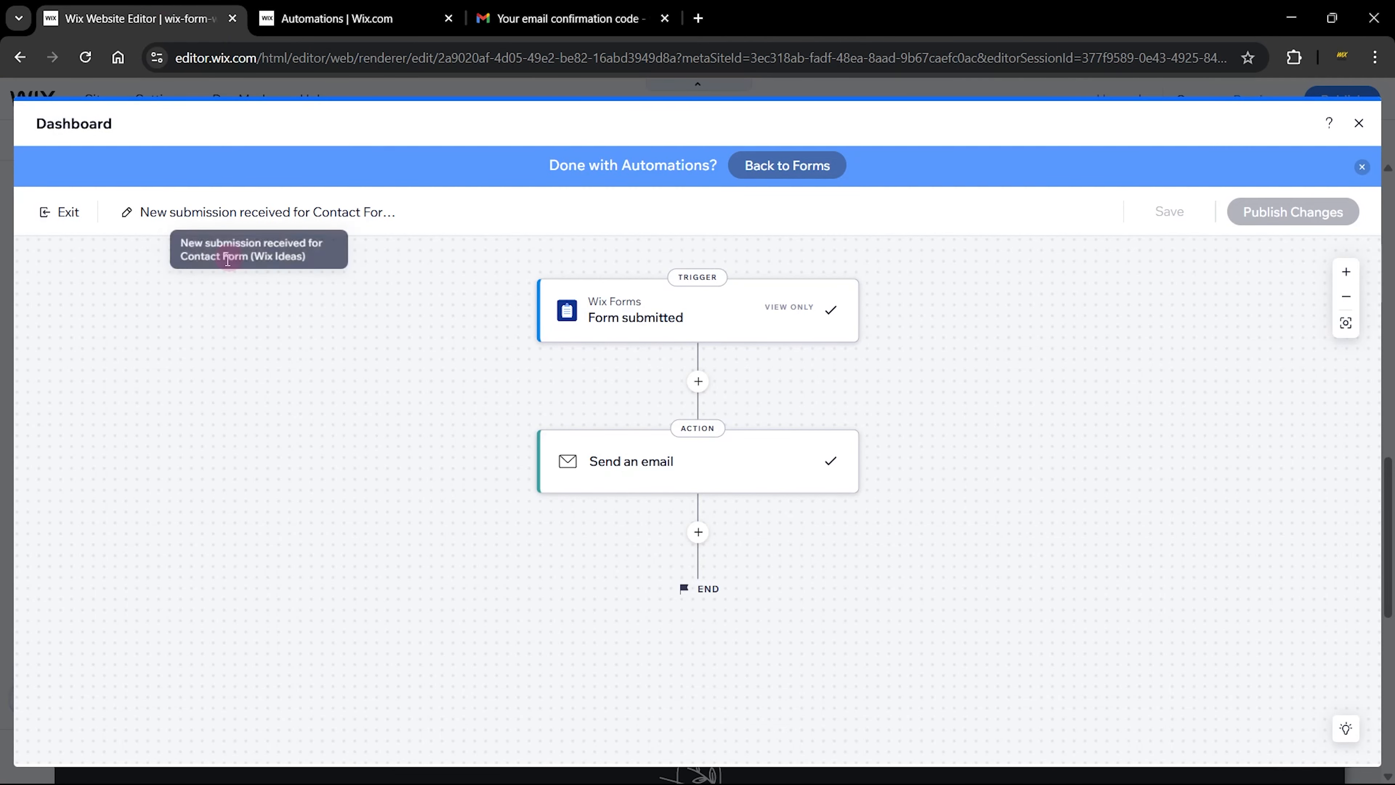
{"action": "left_click", "coordinate": [67, 213]}
{"action": "mouse_move", "coordinate": [149, 610]}
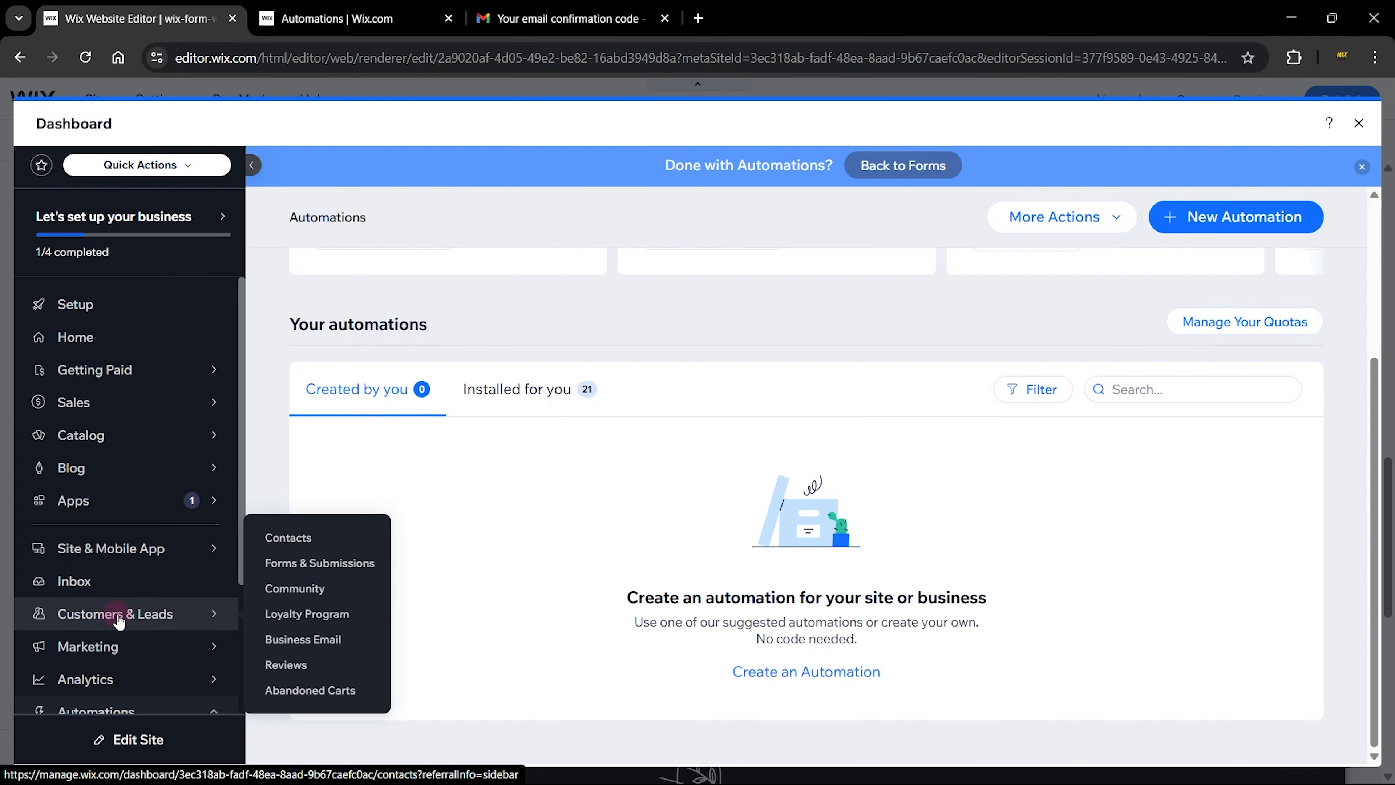
{"action": "left_click", "coordinate": [305, 563]}
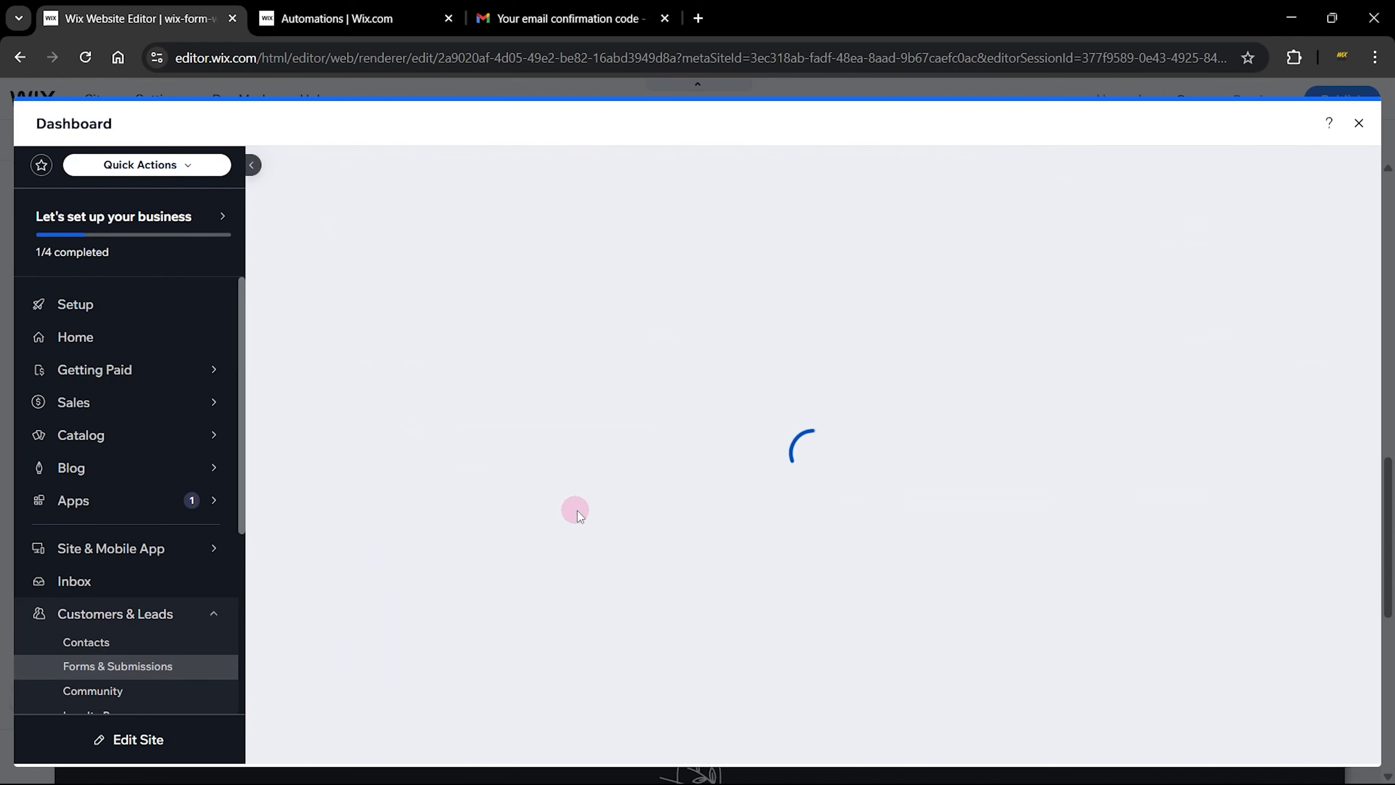
{"action": "left_click", "coordinate": [1245, 563]}
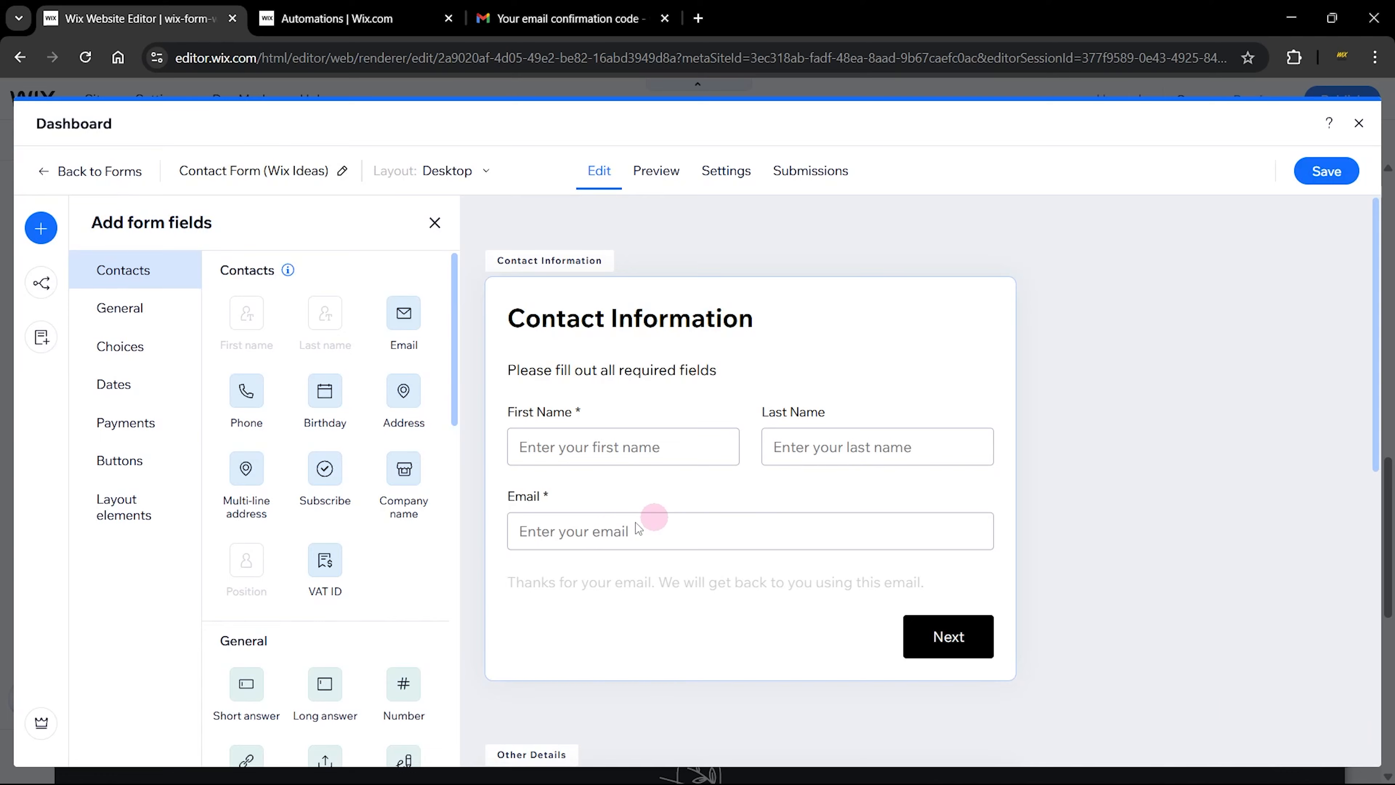
- Check the form's Email field key in its advanced settings, and dismiss the automation's trigger email choices without selecting any
{"action": "left_click", "coordinate": [637, 523]}
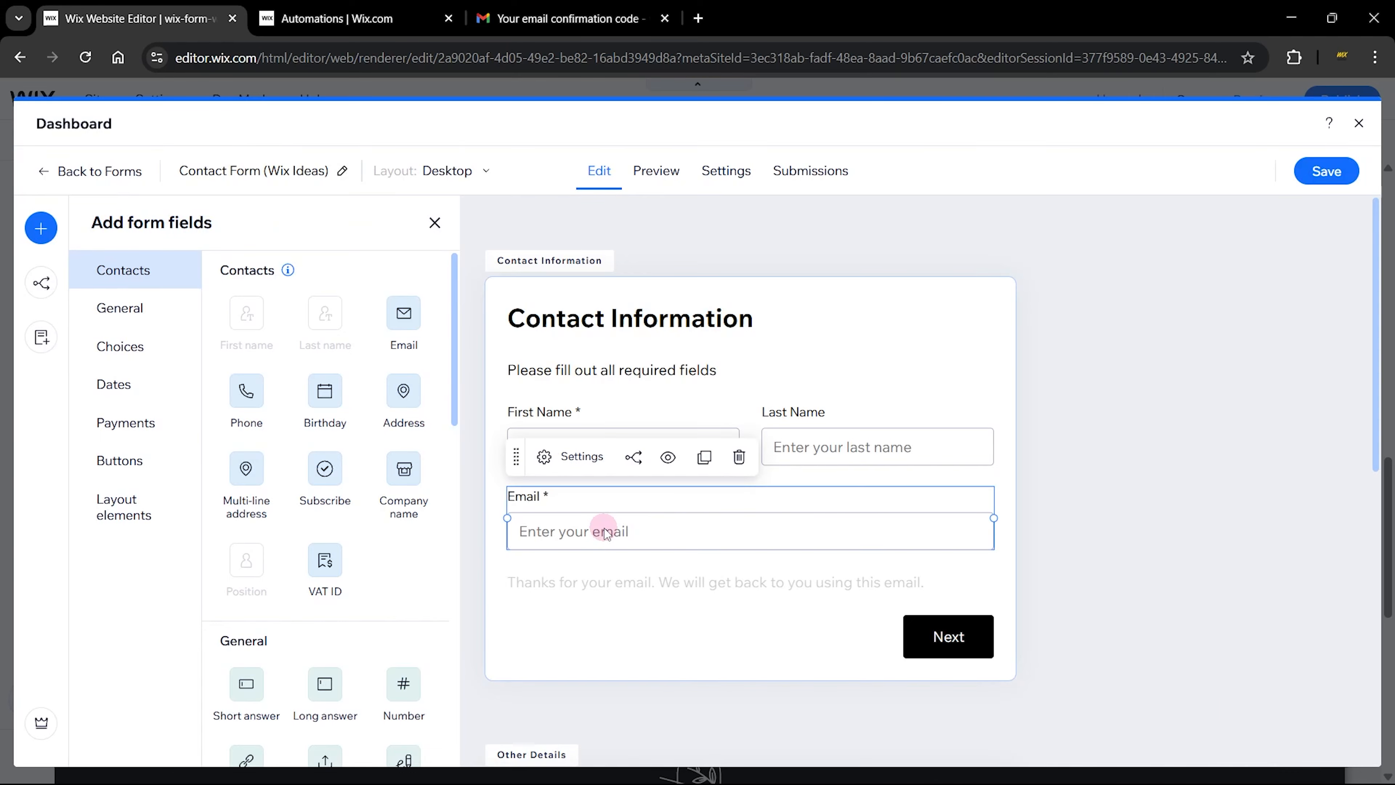
{"action": "left_click", "coordinate": [579, 455]}
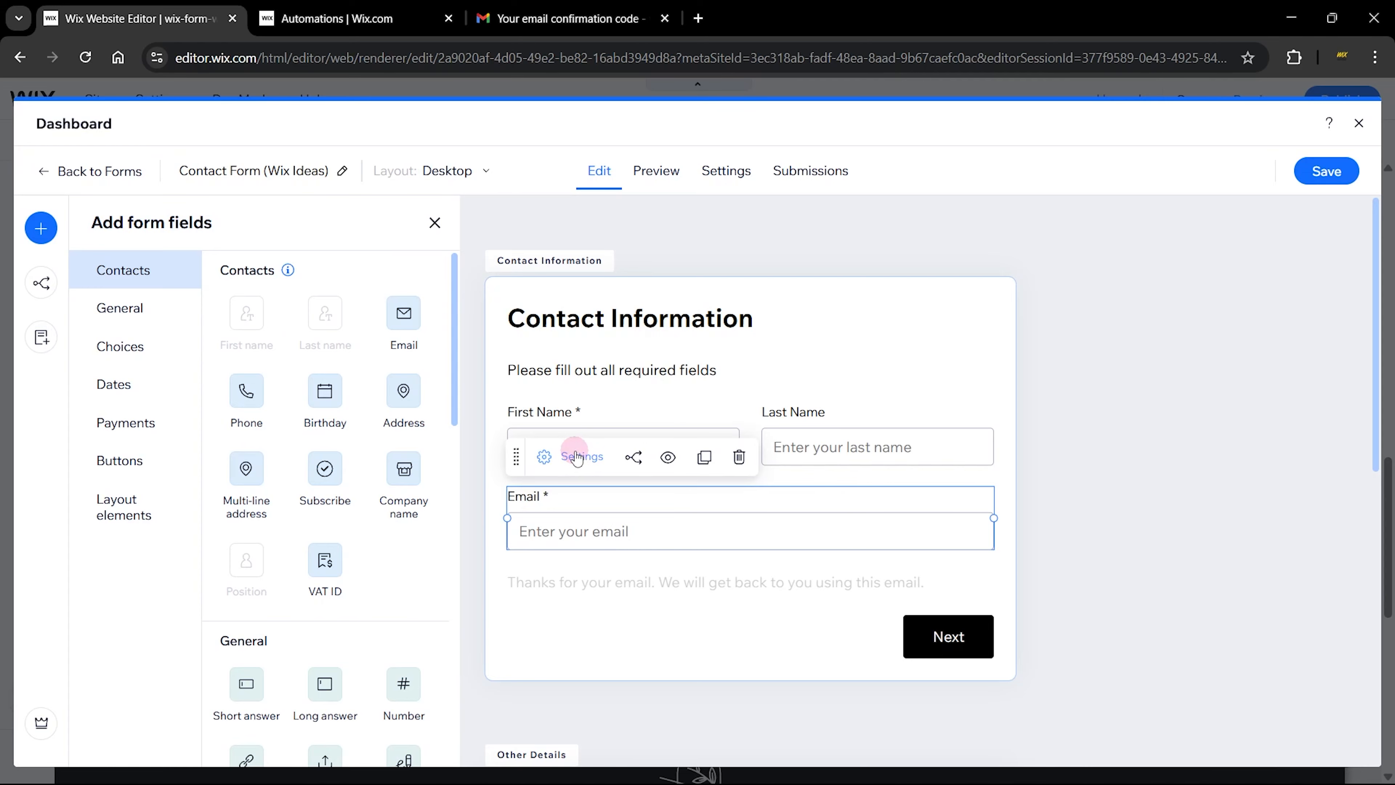
{"action": "left_click", "coordinate": [1308, 269]}
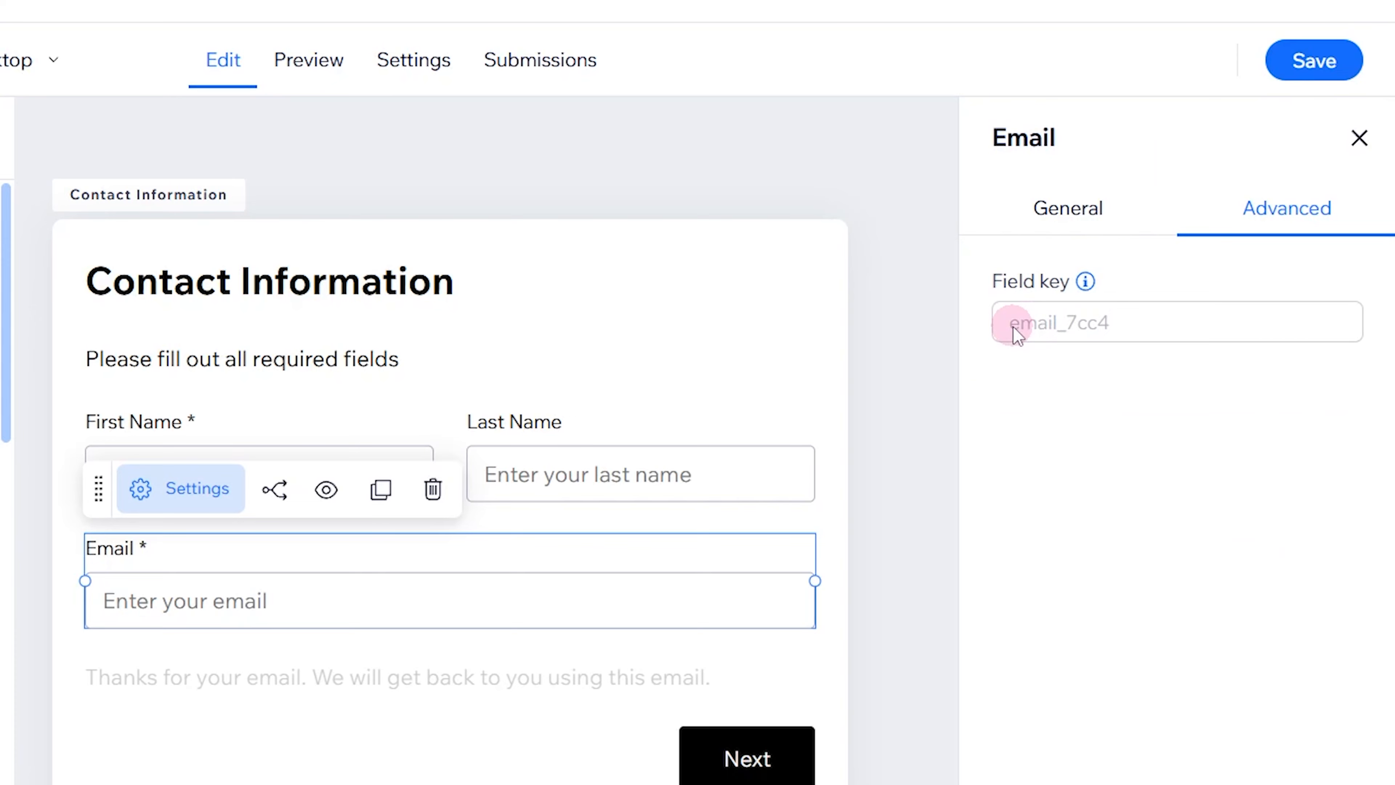
{"action": "left_click_drag", "start_coordinate": [1016, 333], "coordinate": [1131, 334]}
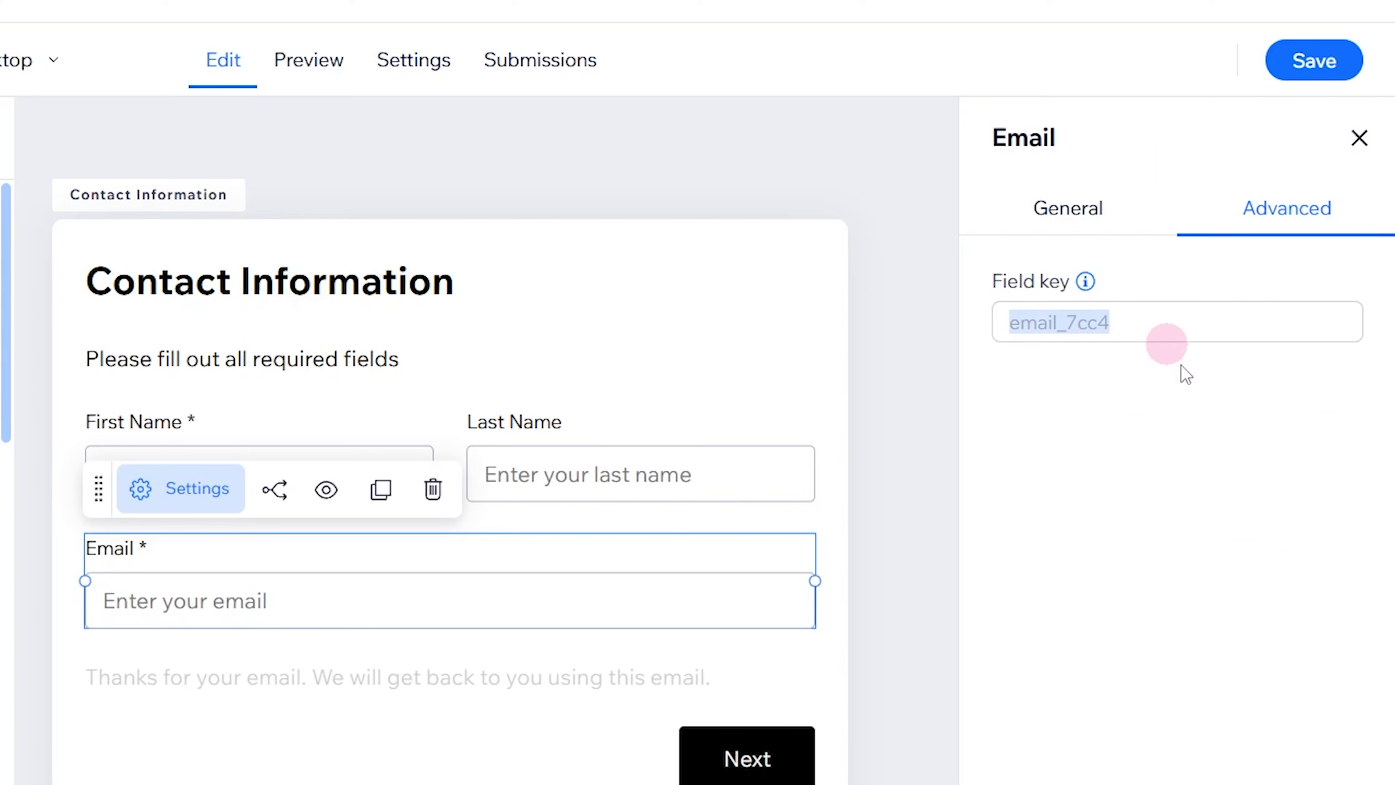
{"action": "left_click", "coordinate": [1197, 401]}
{"action": "left_click", "coordinate": [1071, 355]}
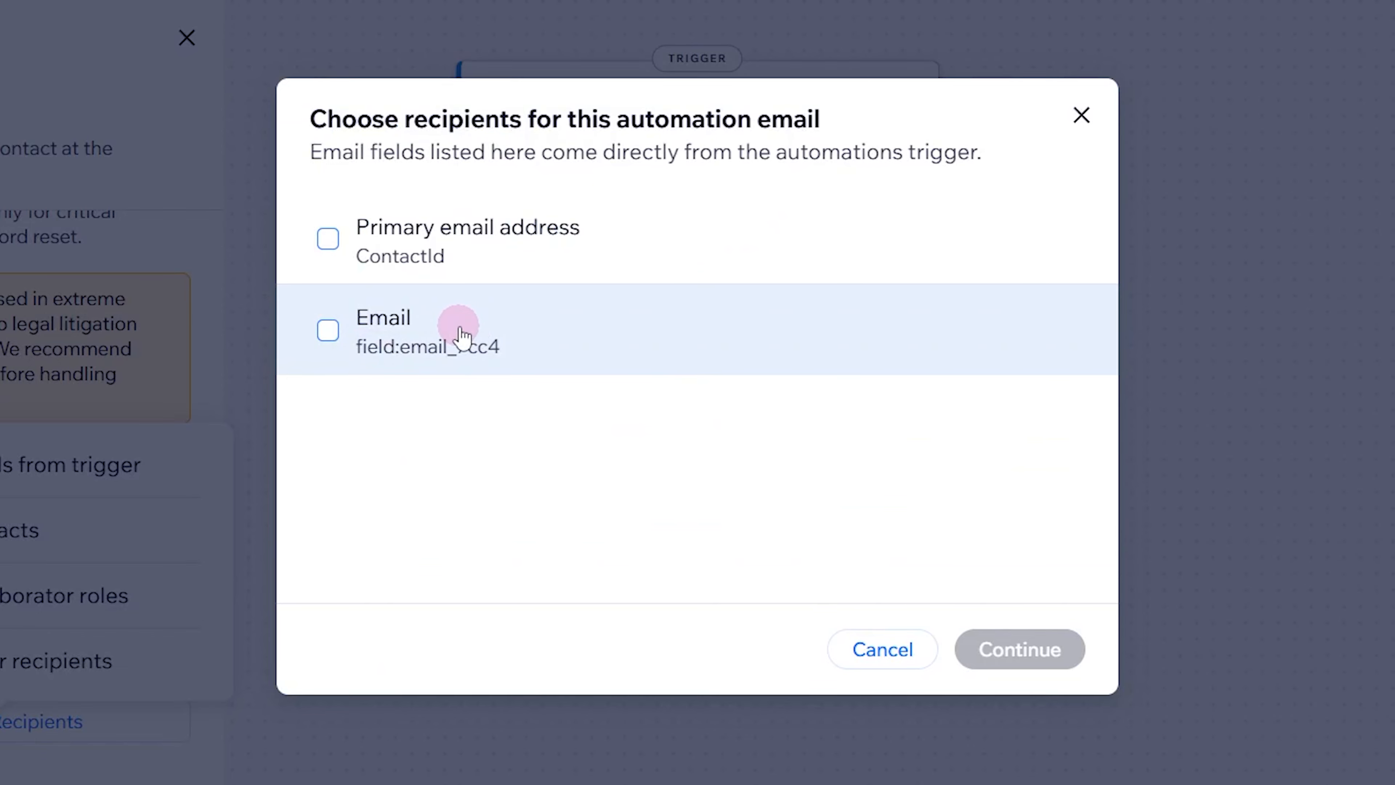
{"action": "left_click", "coordinate": [873, 640]}
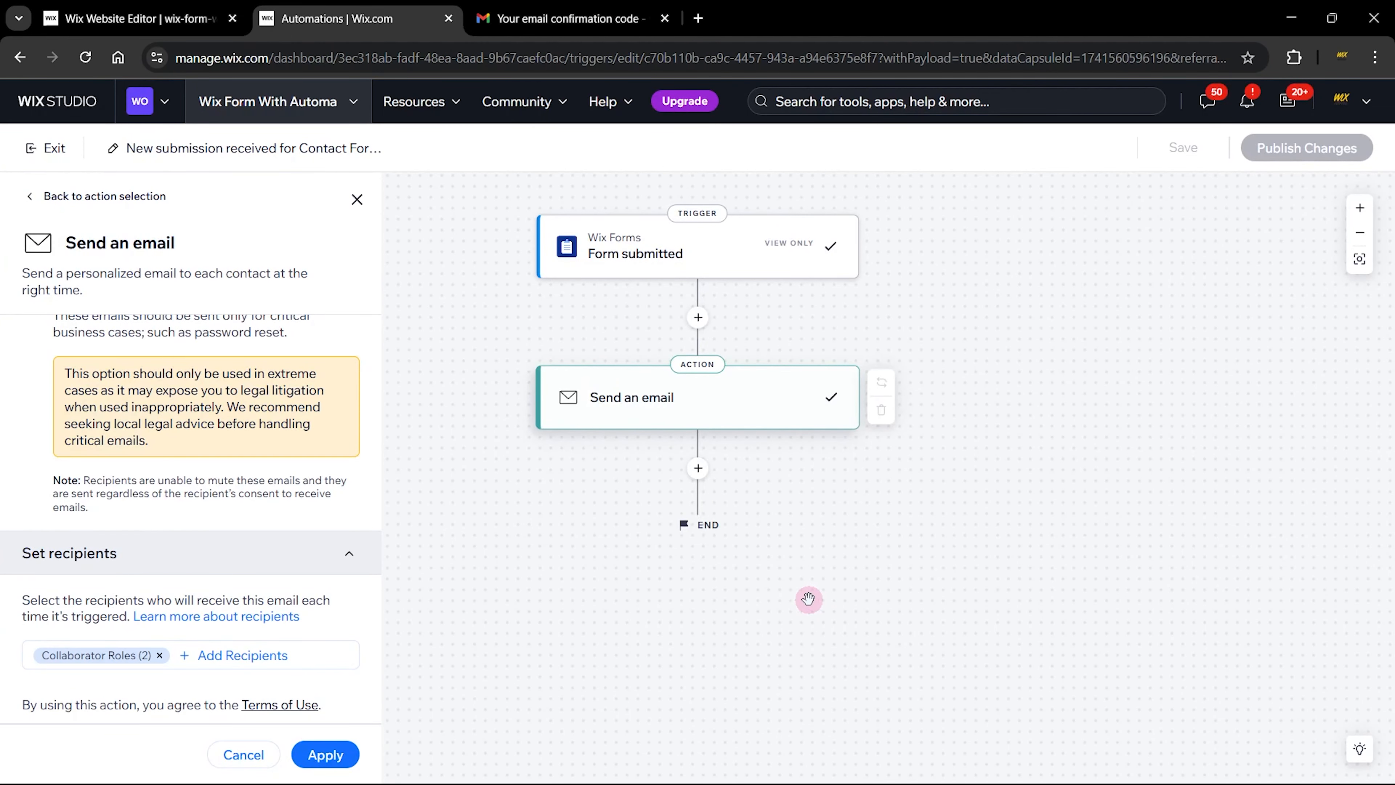
- Open the automation email's template for editing and close the browser tab with the confirmation code email
{"action": "scroll", "coordinate": [266, 551], "scroll_direction": "up", "scroll_amount": 4}
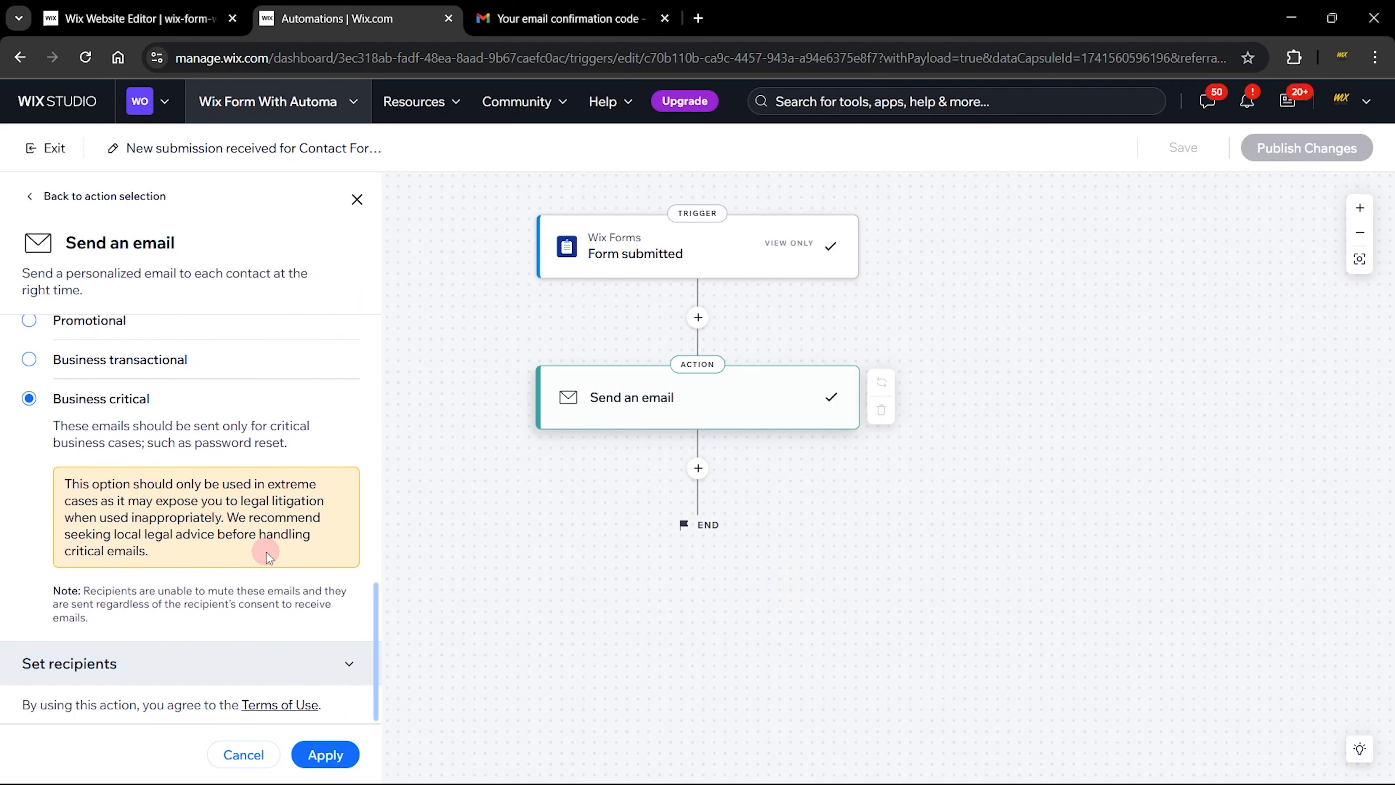
{"action": "scroll", "coordinate": [248, 533], "scroll_direction": "up", "scroll_amount": 4}
{"action": "left_click", "coordinate": [222, 575]}
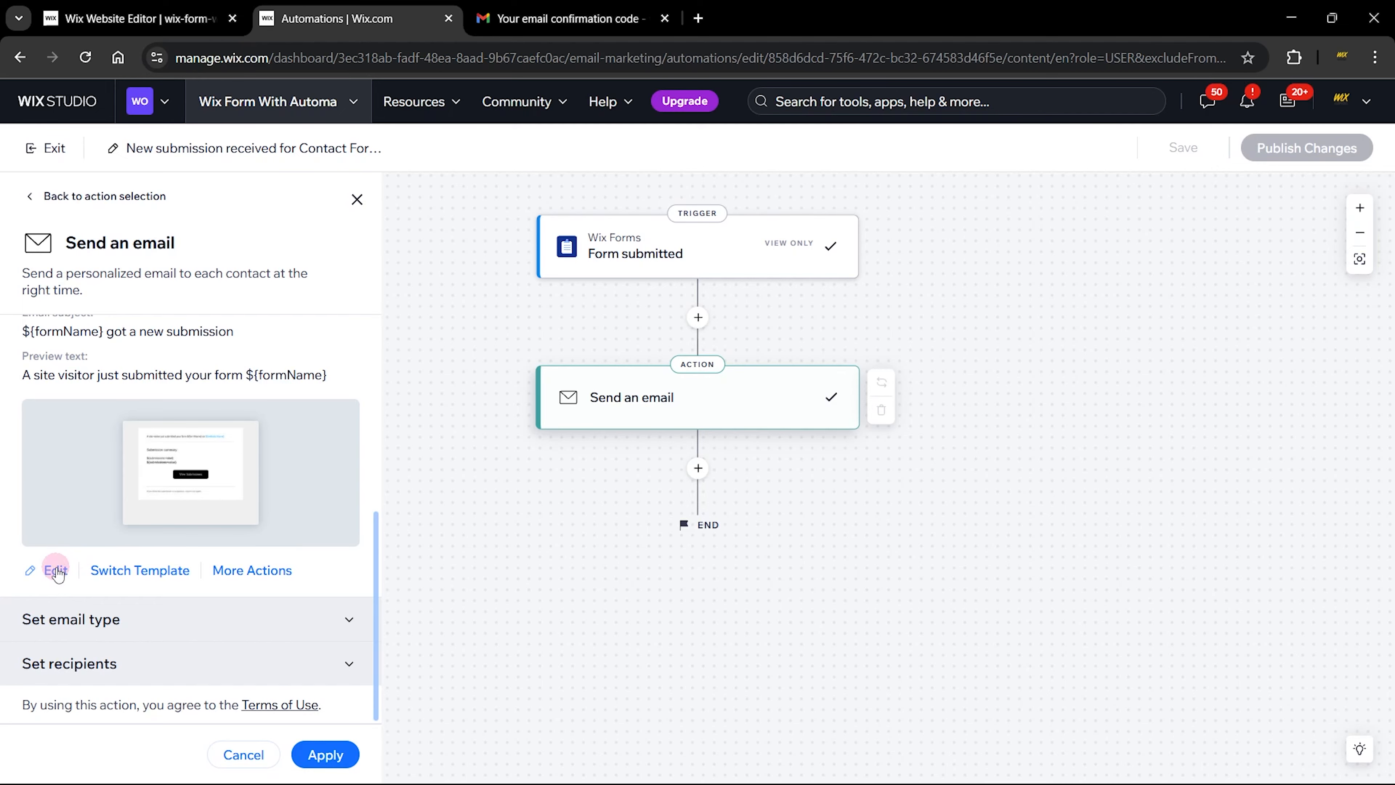
{"action": "left_click", "coordinate": [56, 571]}
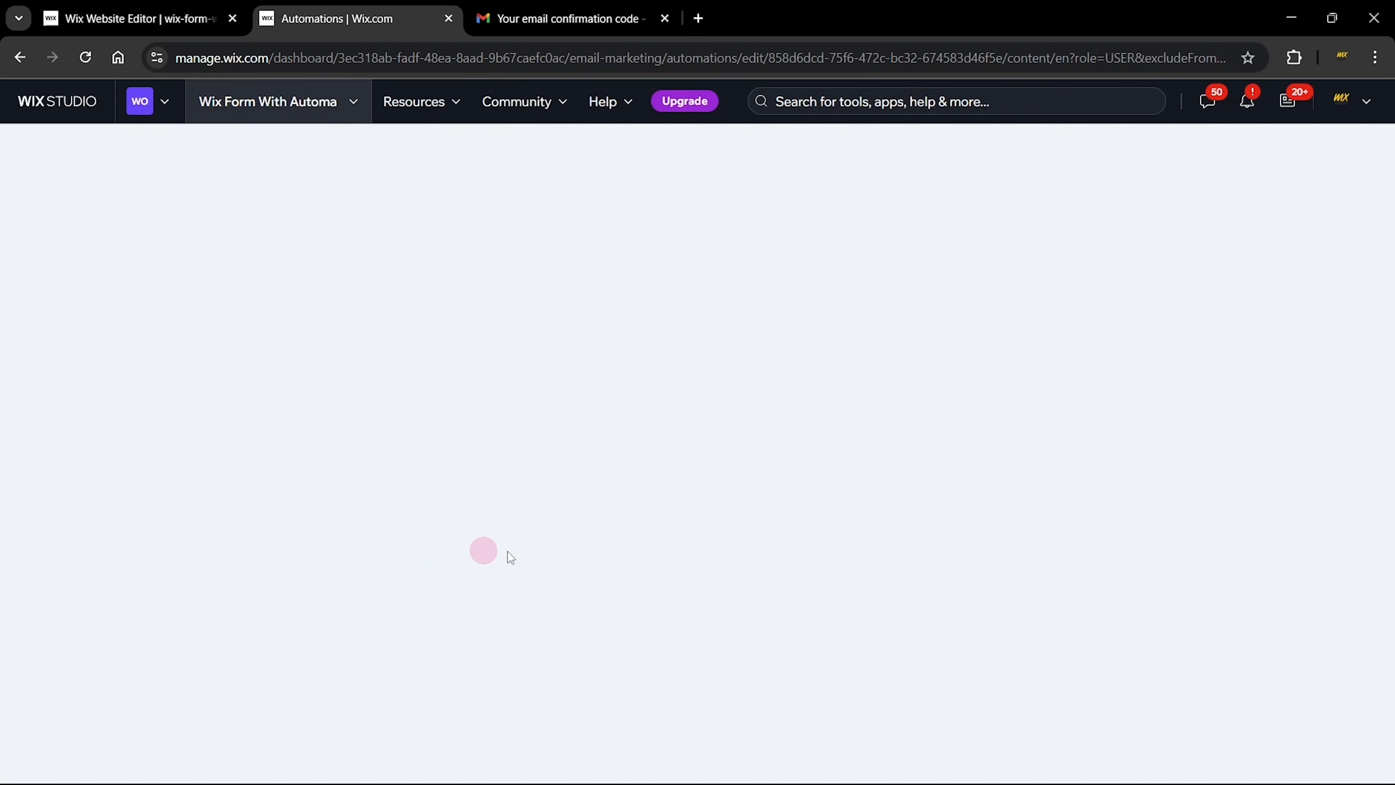
{"action": "left_click", "coordinate": [664, 18]}
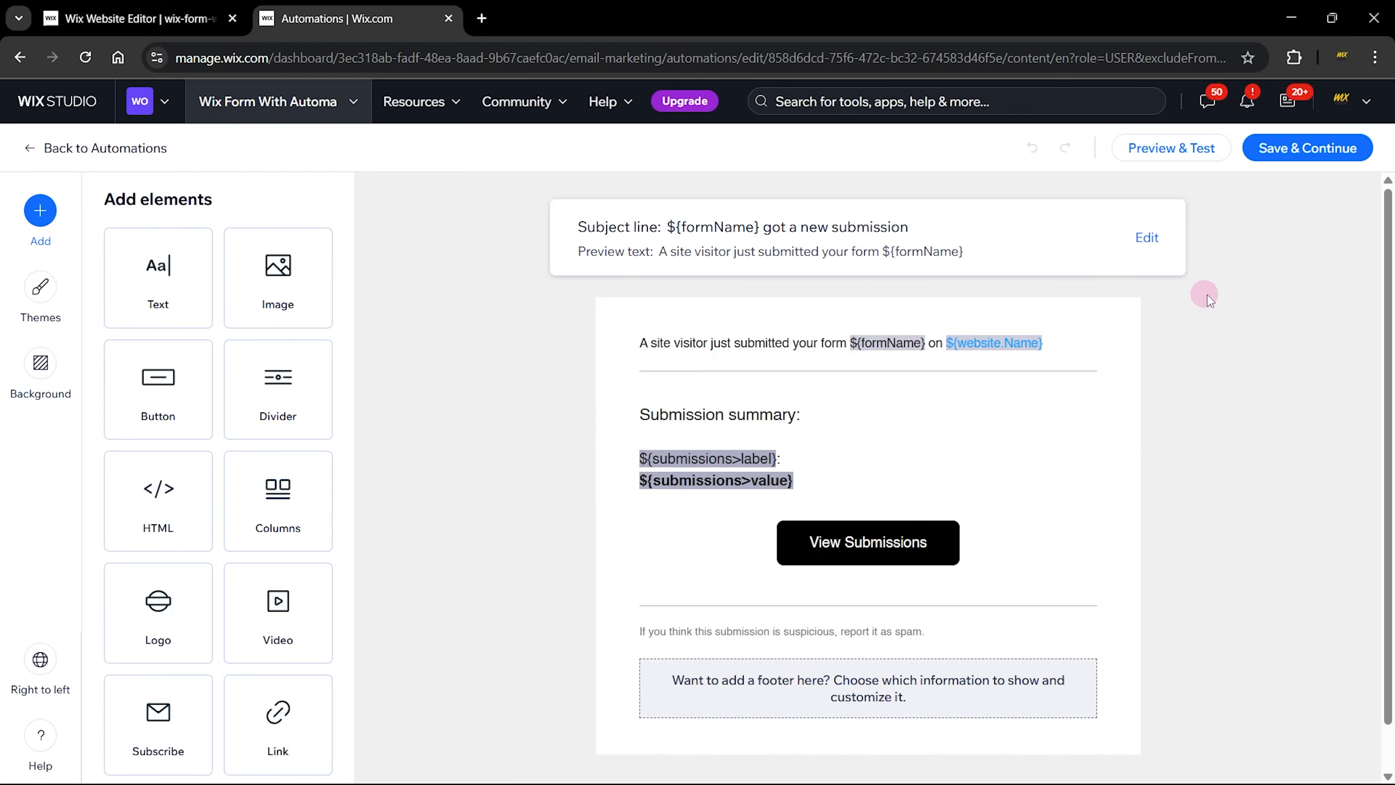
- Look over the email template, open its subject line and preview text for editing, and examine their fixed text and form name placeholders
{"action": "scroll", "coordinate": [1177, 465], "scroll_direction": "down", "scroll_amount": 1}
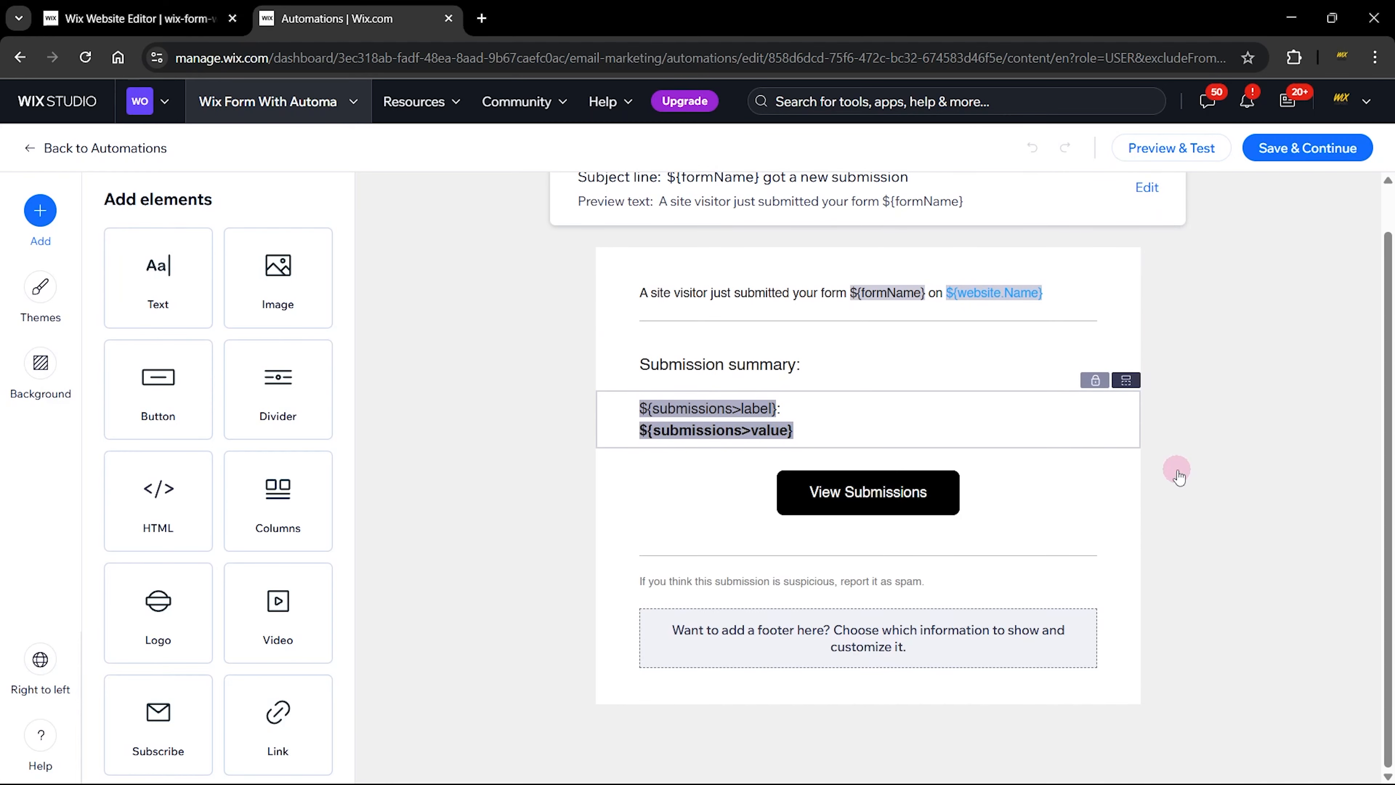
{"action": "scroll", "coordinate": [1177, 469], "scroll_direction": "up", "scroll_amount": 1}
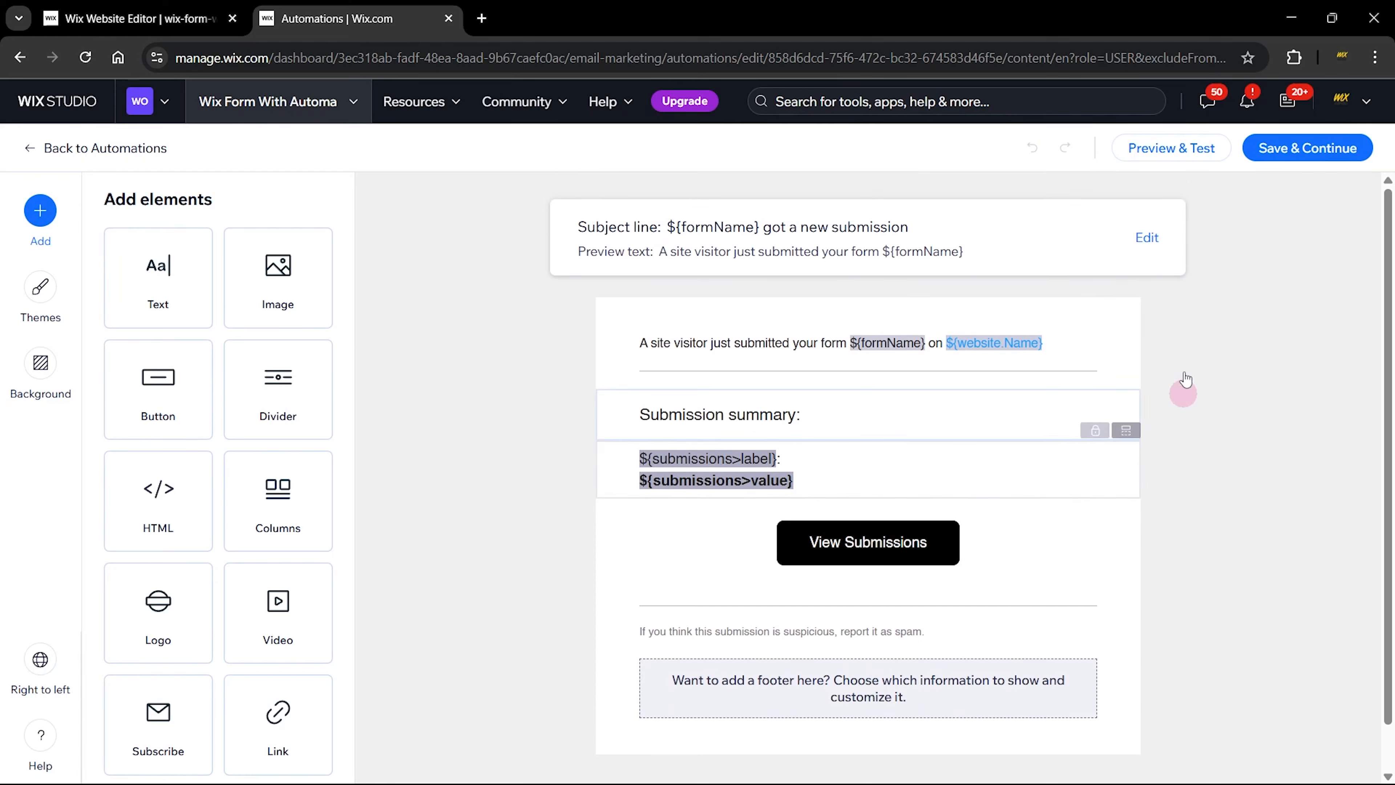
{"action": "left_click", "coordinate": [1148, 239]}
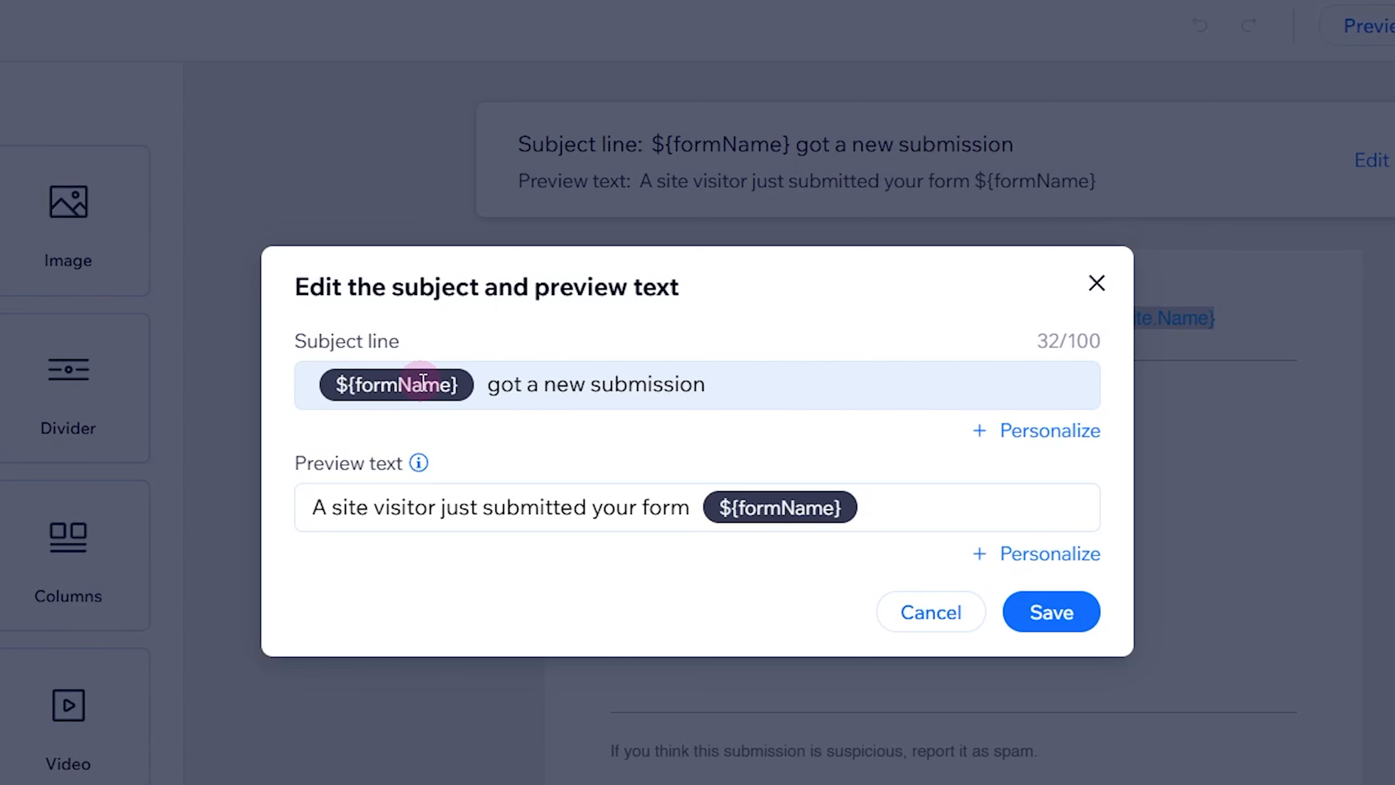
{"action": "left_click", "coordinate": [660, 382]}
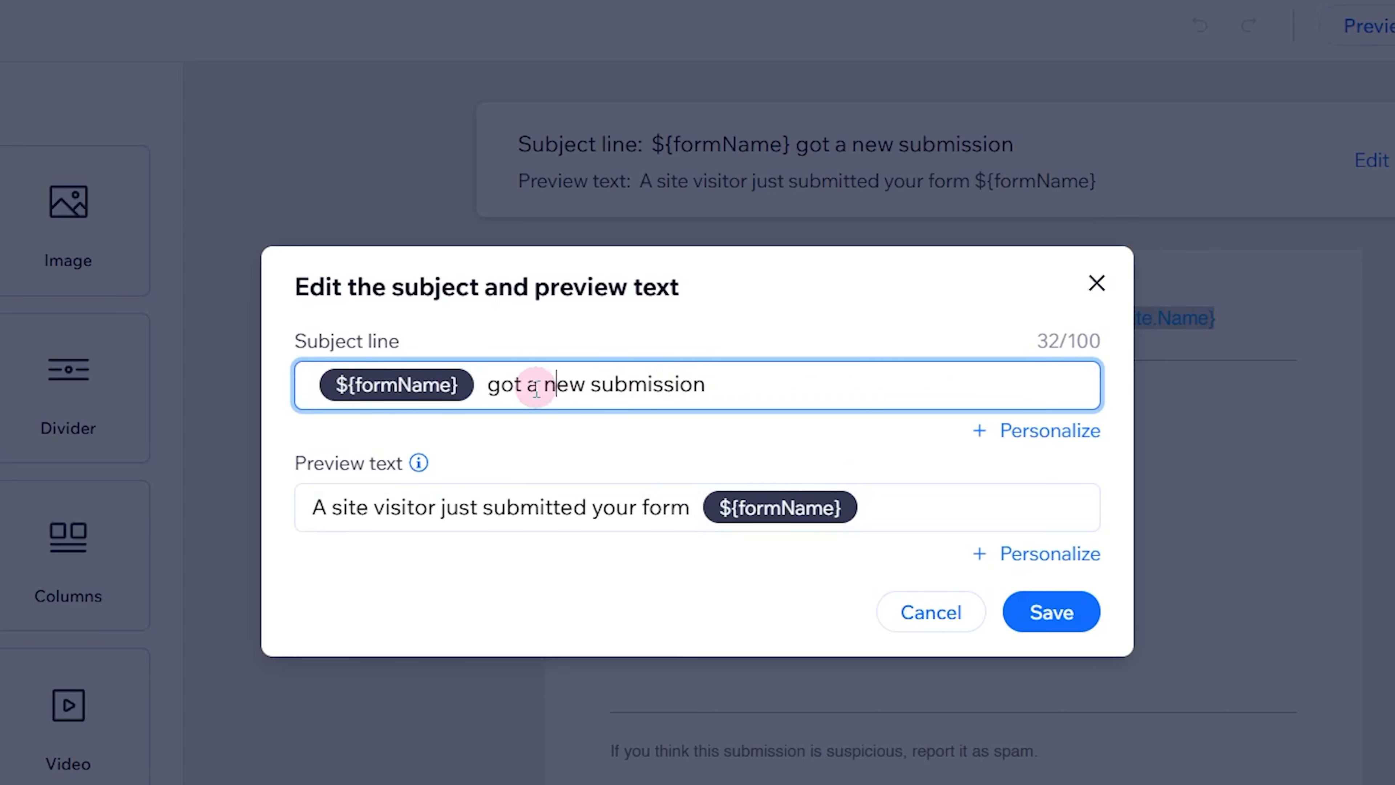
{"action": "left_click_drag", "start_coordinate": [493, 384], "coordinate": [714, 387]}
{"action": "left_click", "coordinate": [664, 507]}
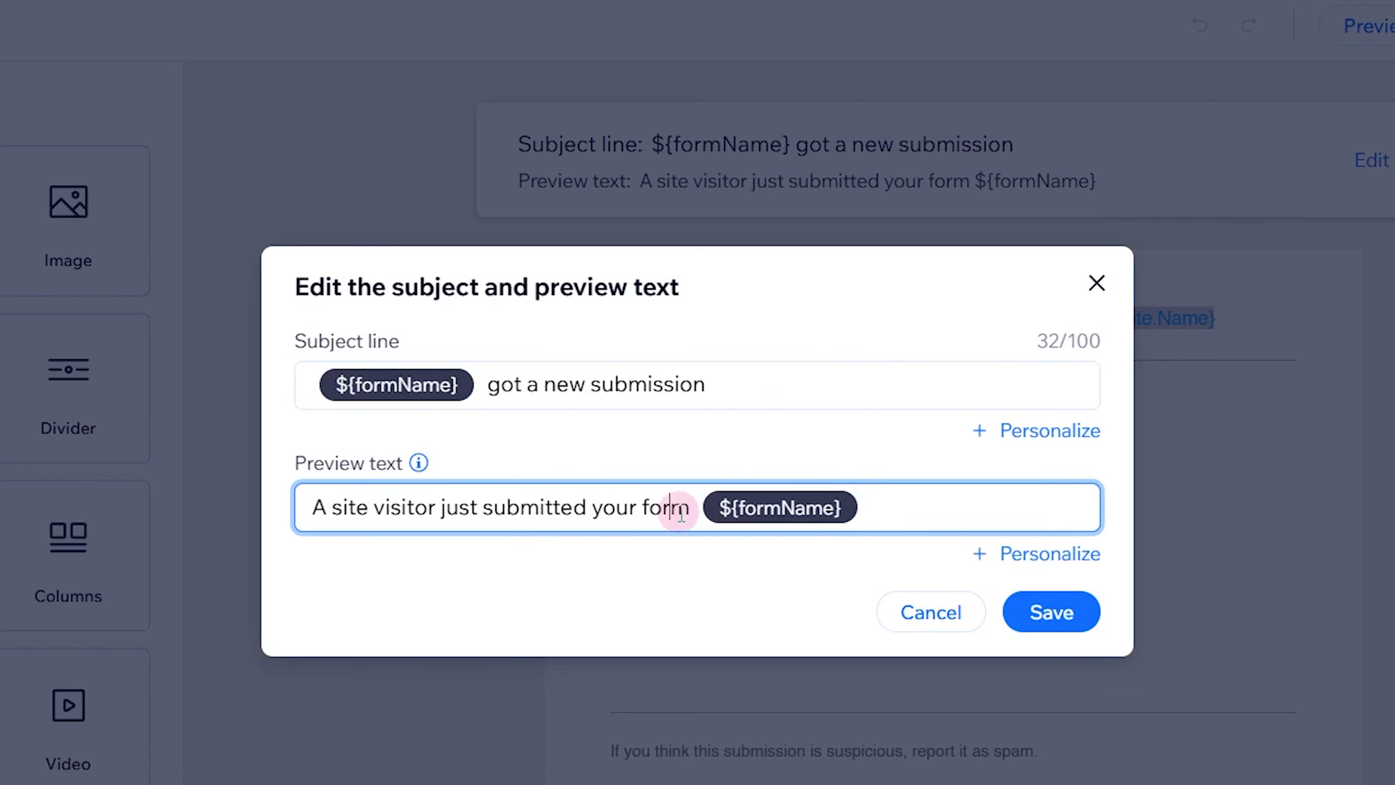
{"action": "left_click_drag", "start_coordinate": [693, 506], "coordinate": [309, 508]}
{"action": "left_click", "coordinate": [953, 431]}
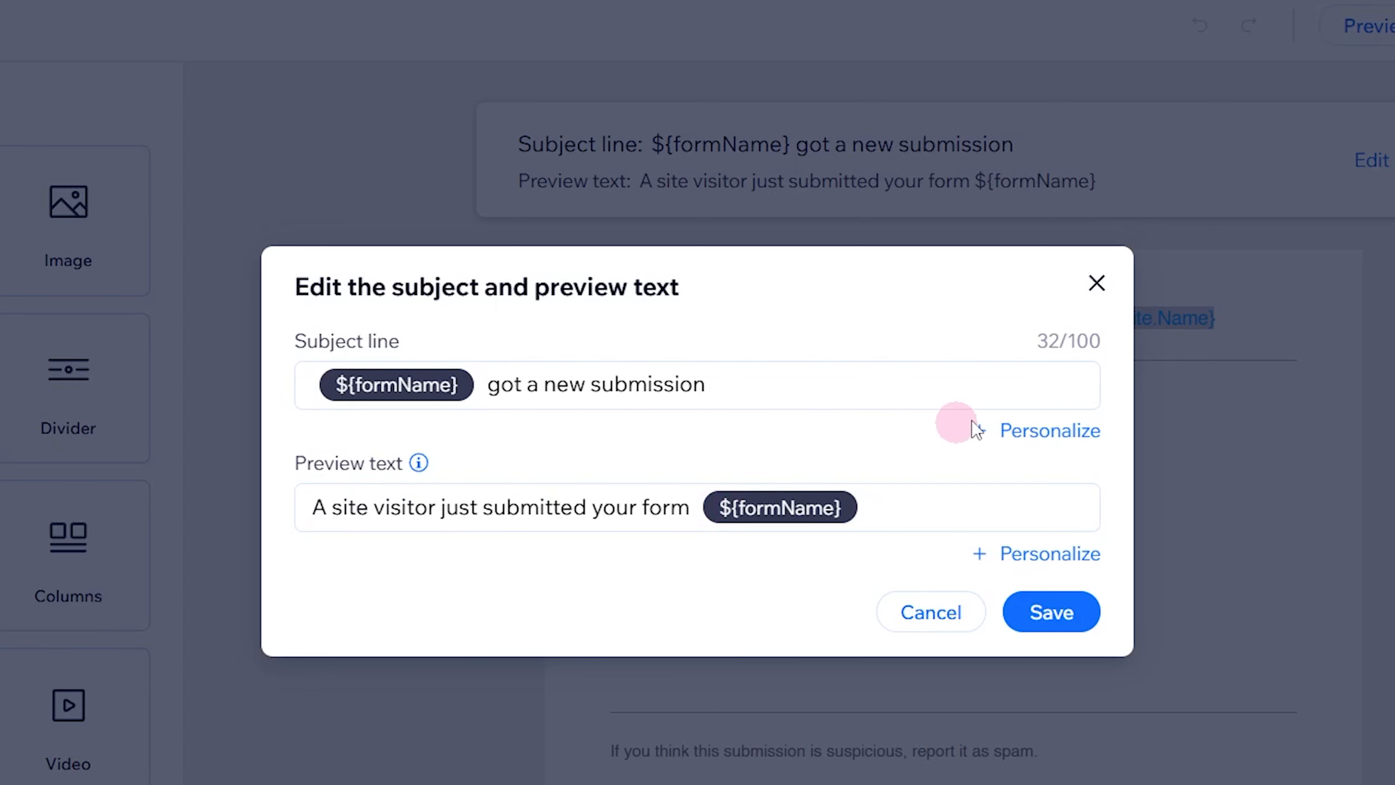
- Browse the dynamic values available for personalizing the subject line, and close the subject and preview text settings without adding any
{"action": "left_click", "coordinate": [1042, 440]}
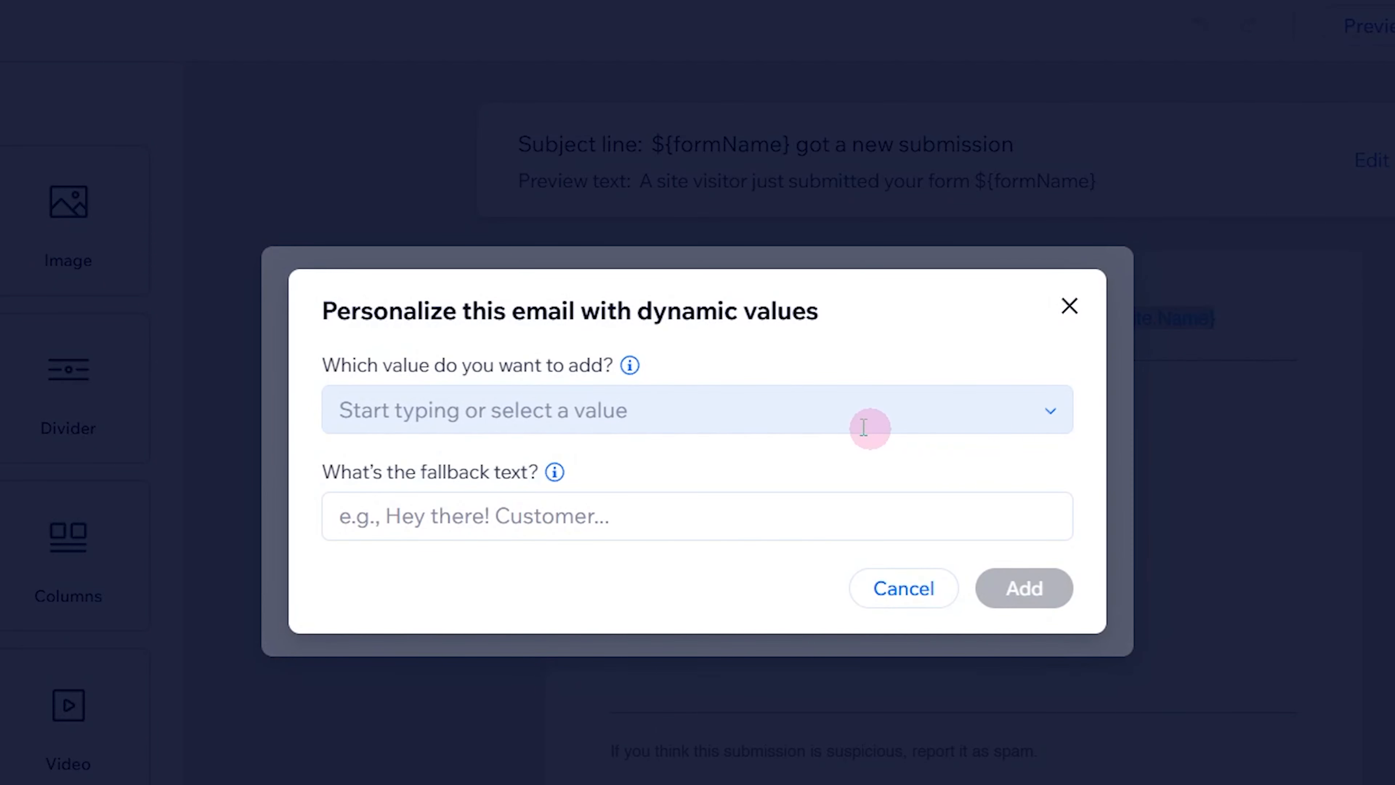
{"action": "left_click", "coordinate": [785, 413]}
{"action": "scroll", "coordinate": [757, 651], "scroll_direction": "down", "scroll_amount": 6}
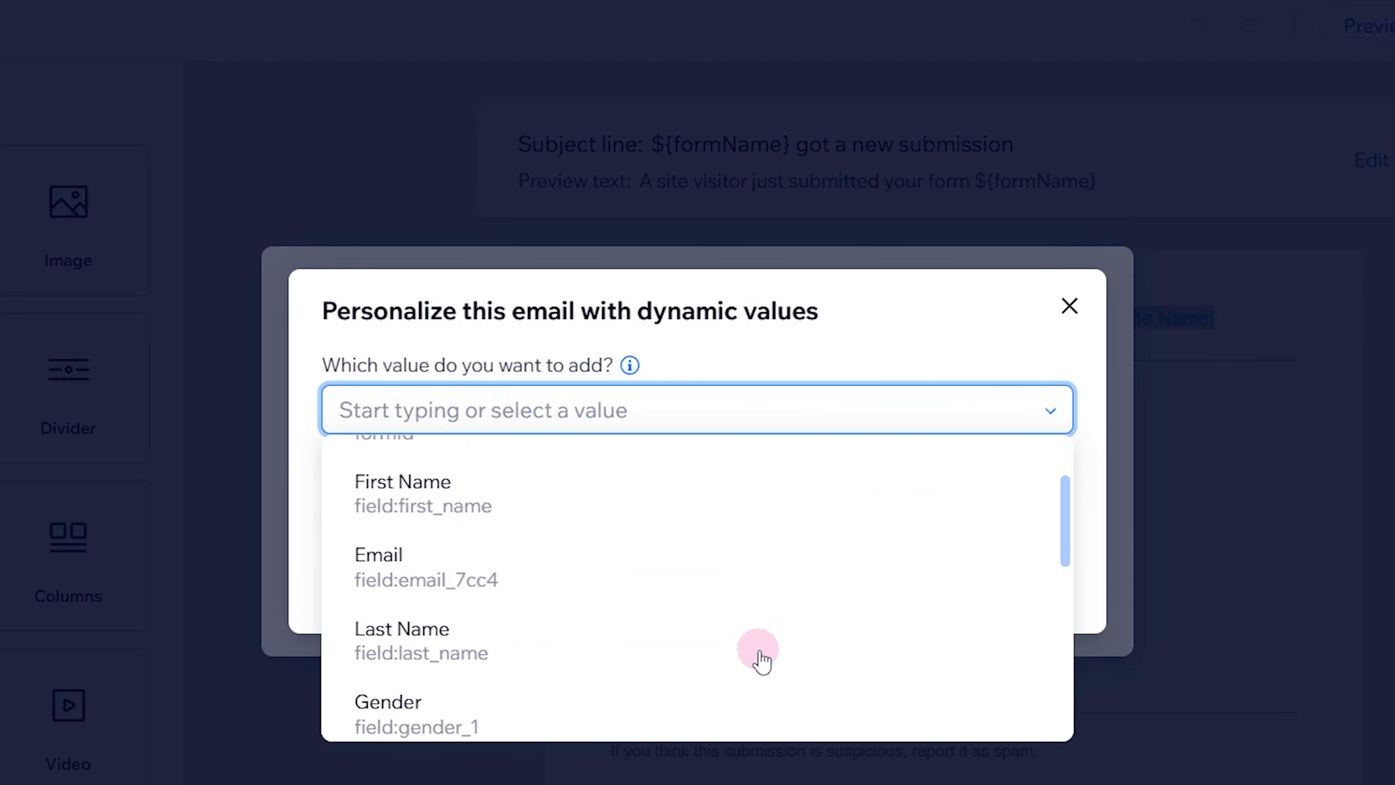
{"action": "scroll", "coordinate": [757, 601], "scroll_direction": "down", "scroll_amount": 3}
{"action": "scroll", "coordinate": [659, 610], "scroll_direction": "up", "scroll_amount": 10}
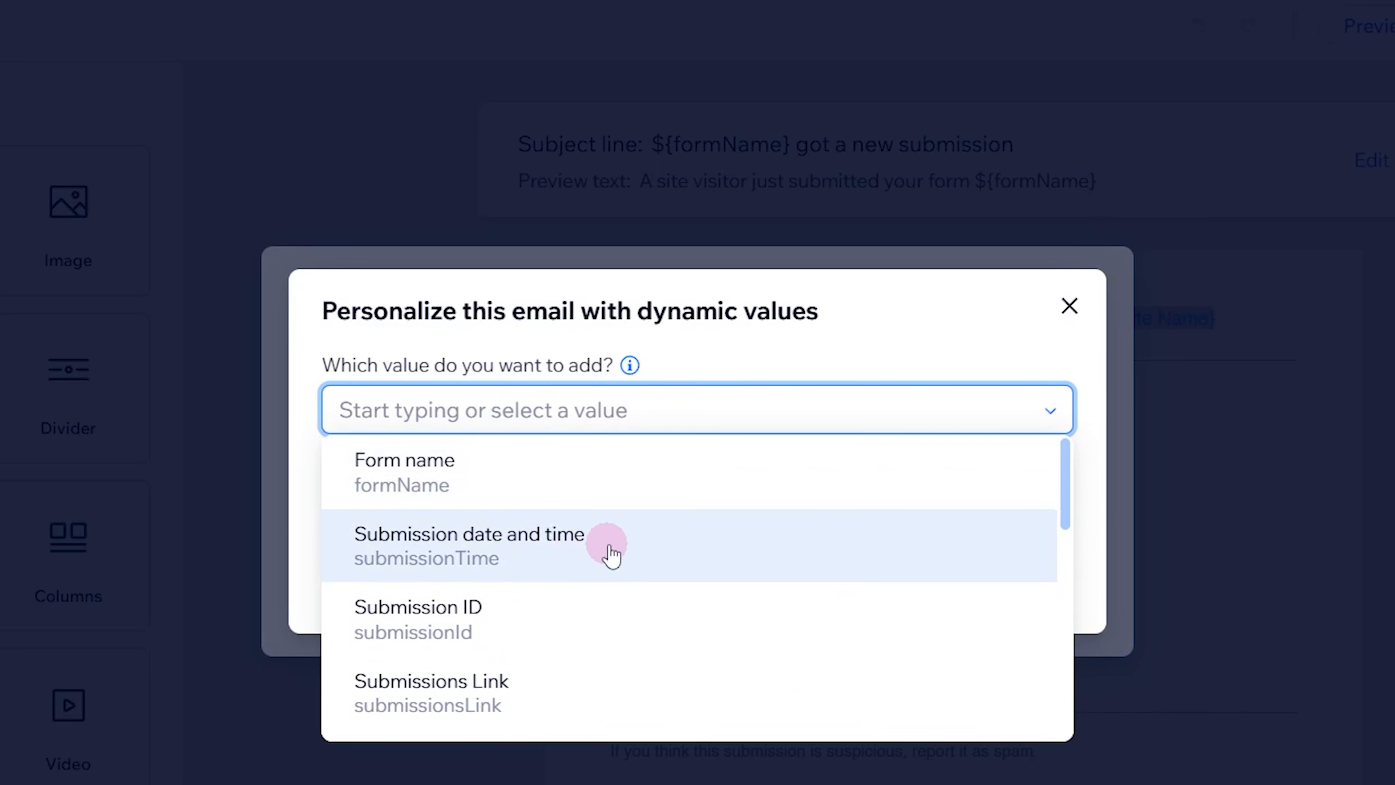
{"action": "scroll", "coordinate": [585, 588], "scroll_direction": "down", "scroll_amount": 3}
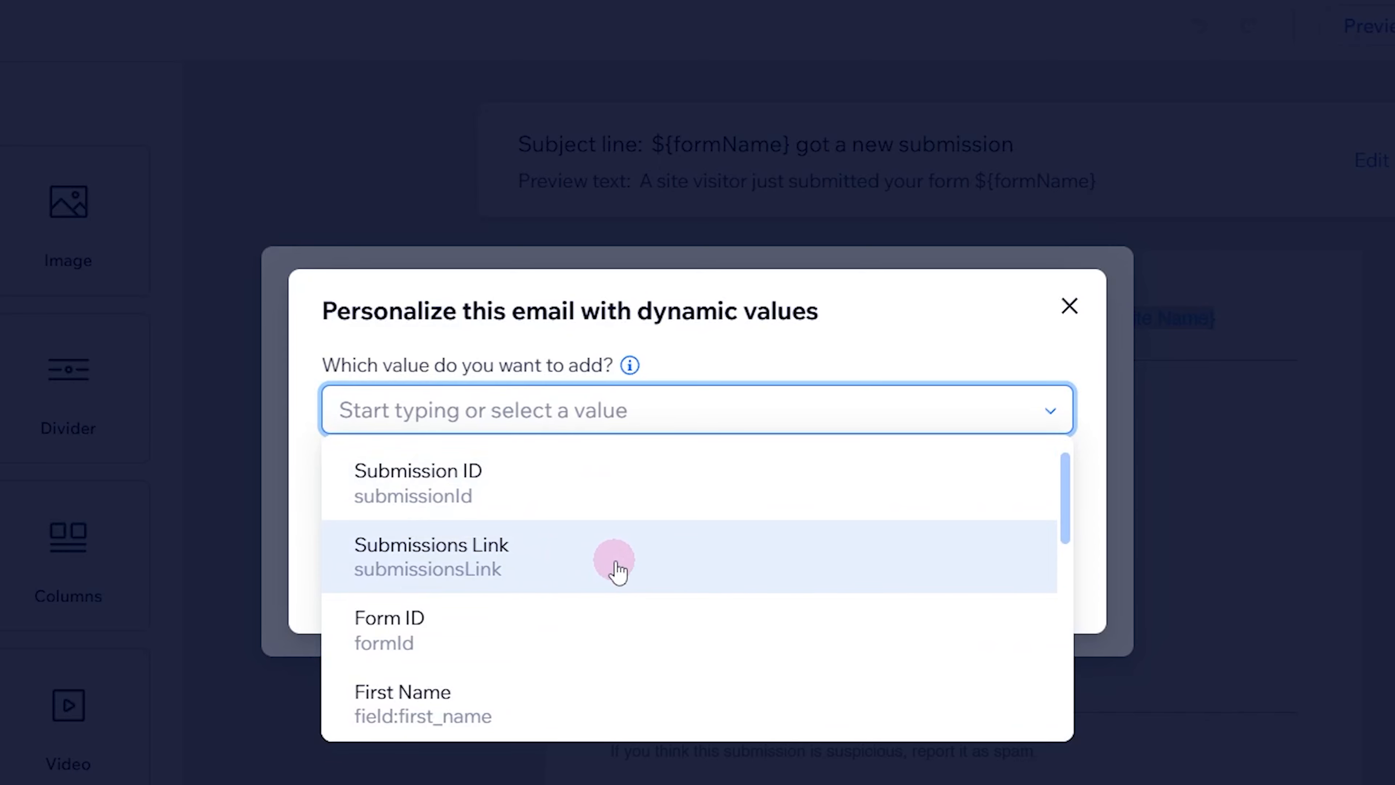
{"action": "scroll", "coordinate": [621, 538], "scroll_direction": "down", "scroll_amount": 2}
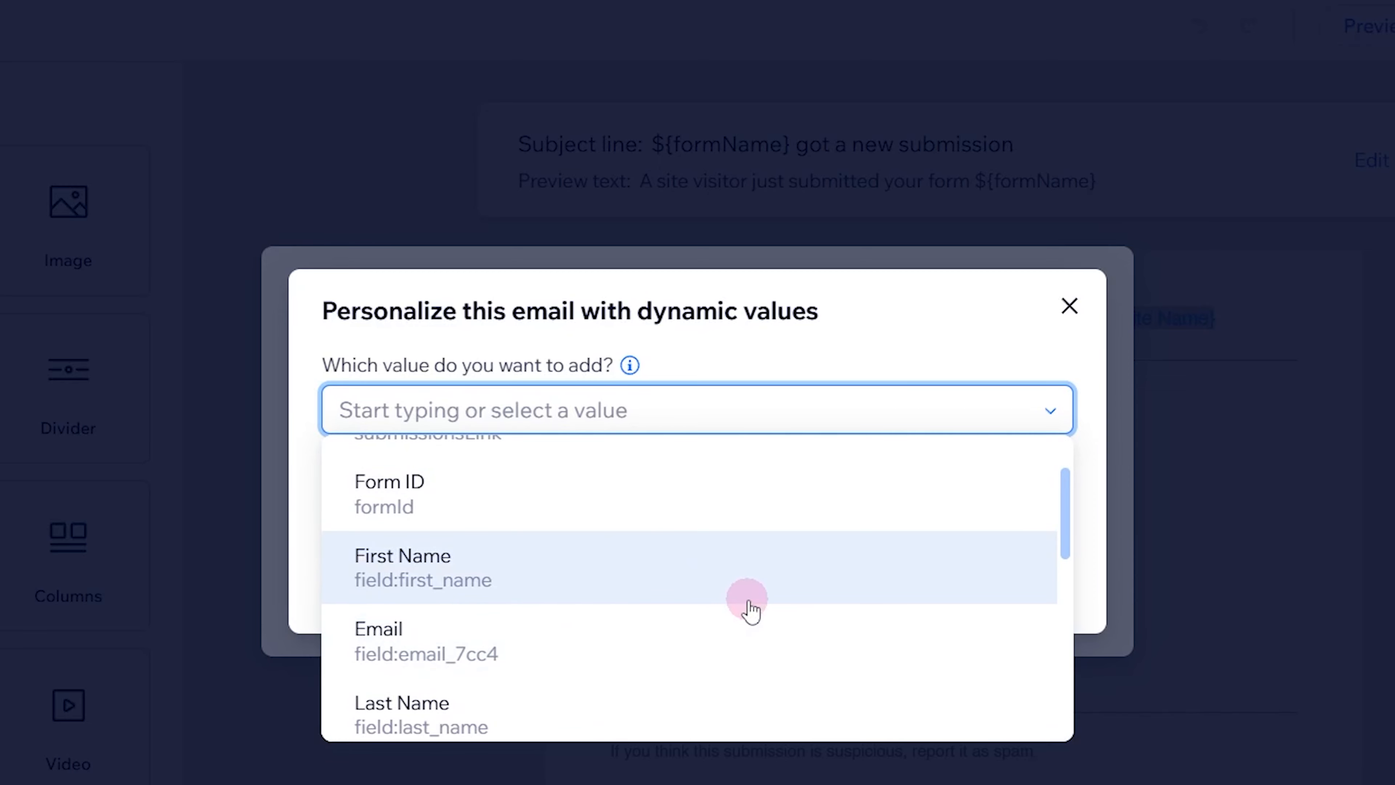
{"action": "scroll", "coordinate": [665, 640], "scroll_direction": "down", "scroll_amount": 1}
{"action": "scroll", "coordinate": [659, 615], "scroll_direction": "down", "scroll_amount": 3}
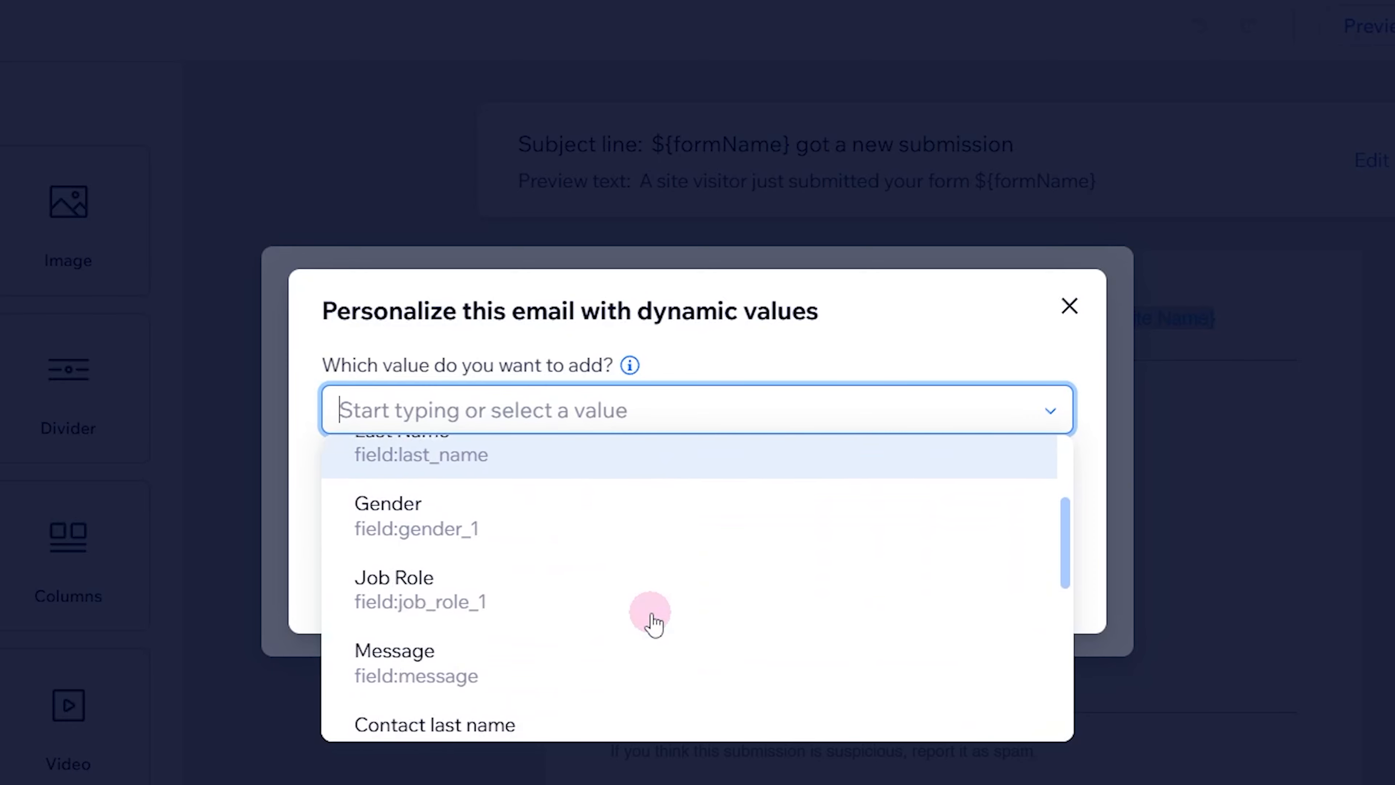
{"action": "scroll", "coordinate": [676, 593], "scroll_direction": "down", "scroll_amount": 4}
{"action": "scroll", "coordinate": [678, 596], "scroll_direction": "down", "scroll_amount": 3}
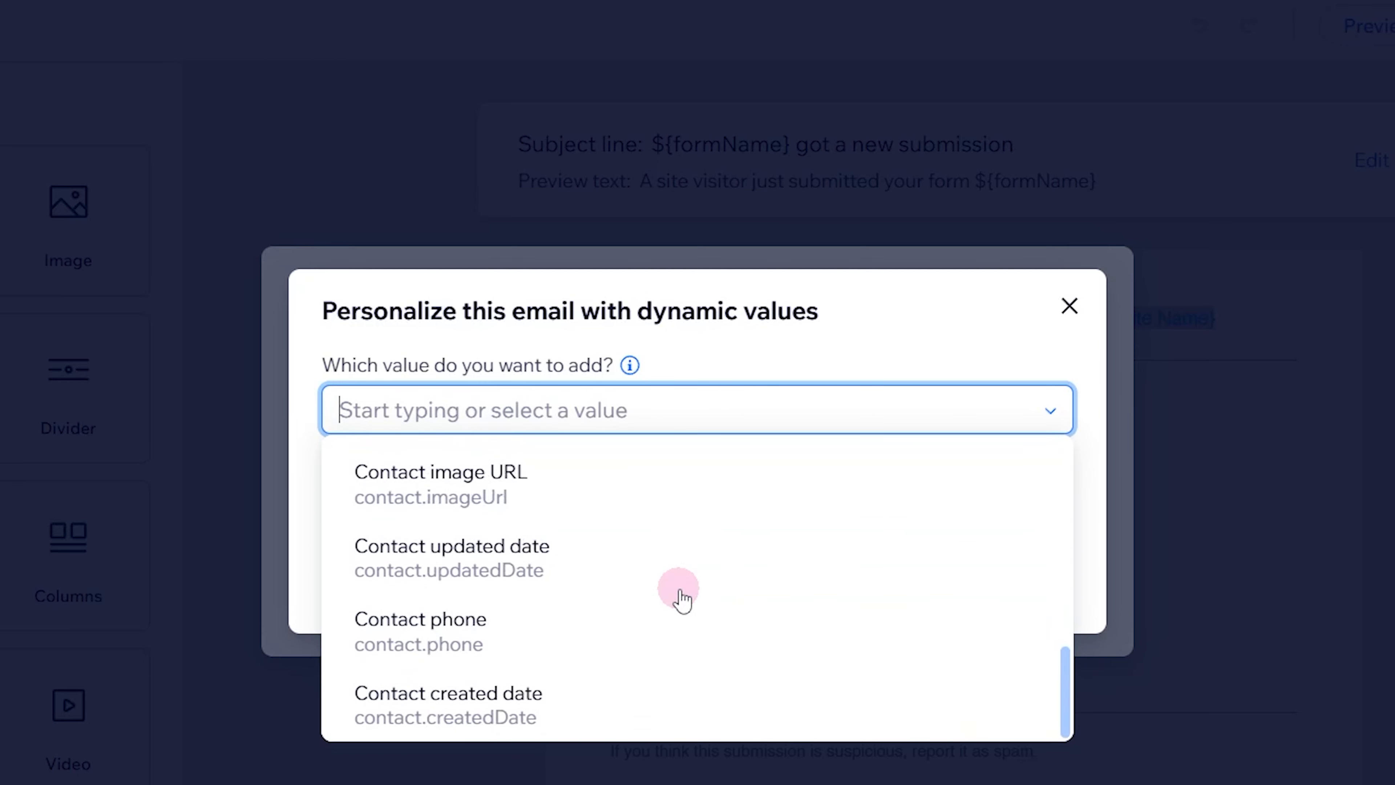
{"action": "left_click", "coordinate": [1043, 313]}
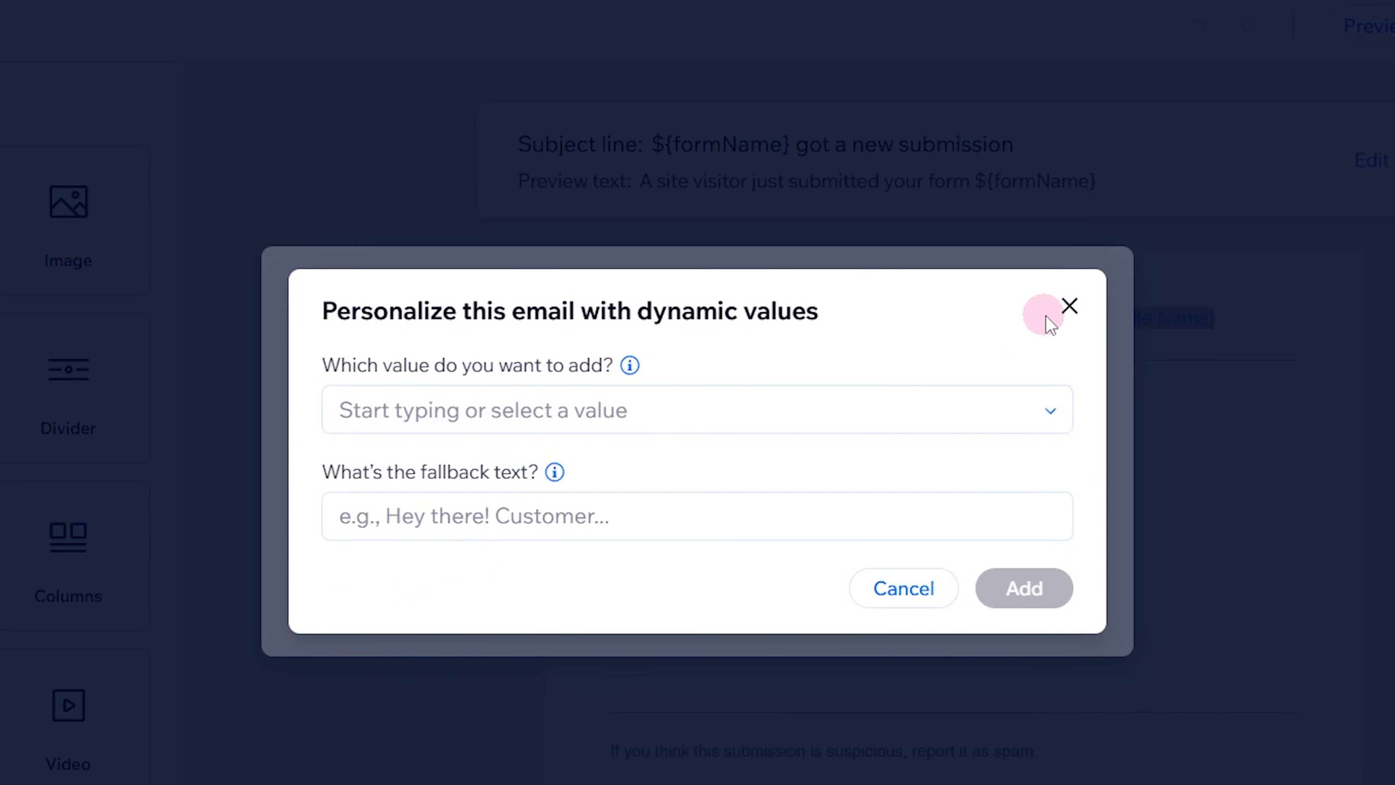
{"action": "left_click", "coordinate": [1067, 308]}
{"action": "left_click", "coordinate": [1096, 284]}
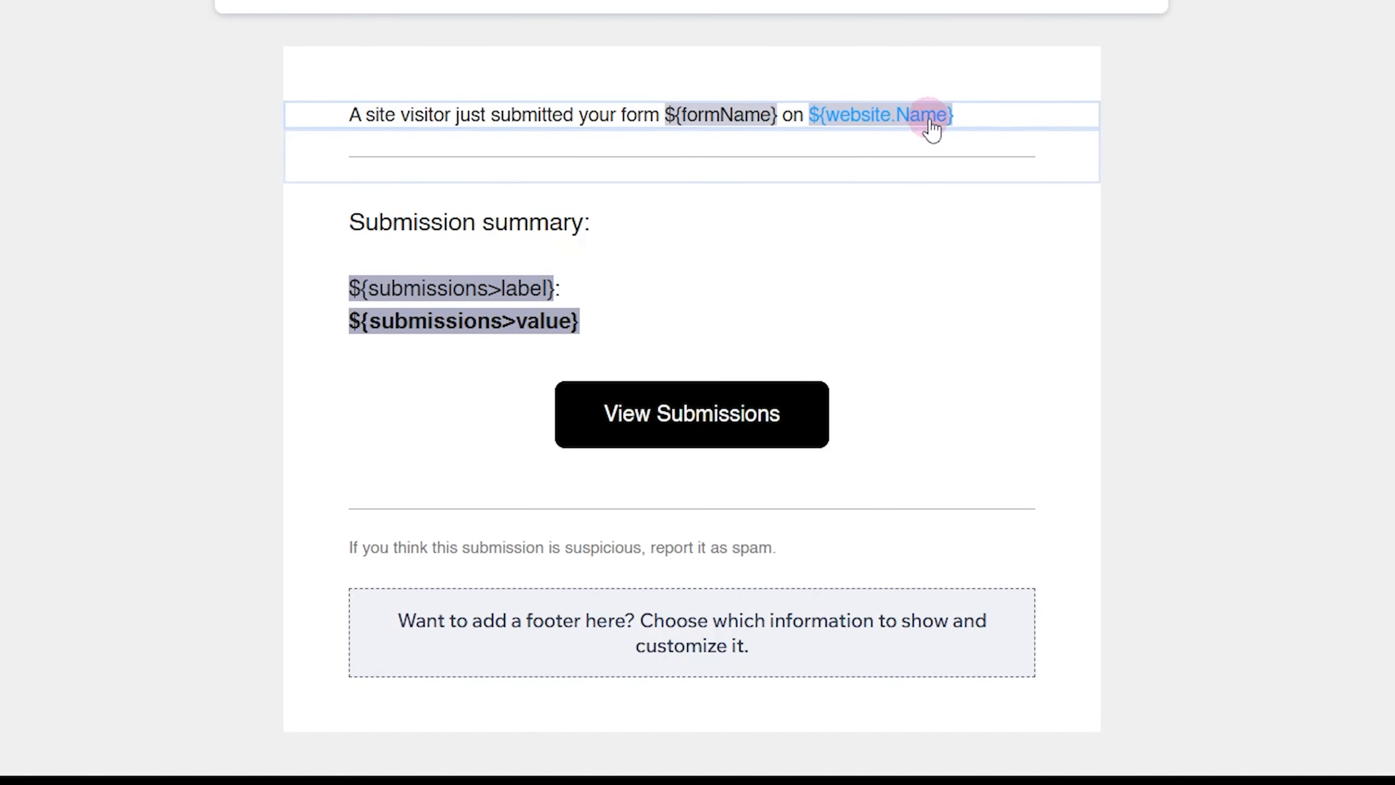
{"action": "mouse_move", "coordinate": [1068, 254]}
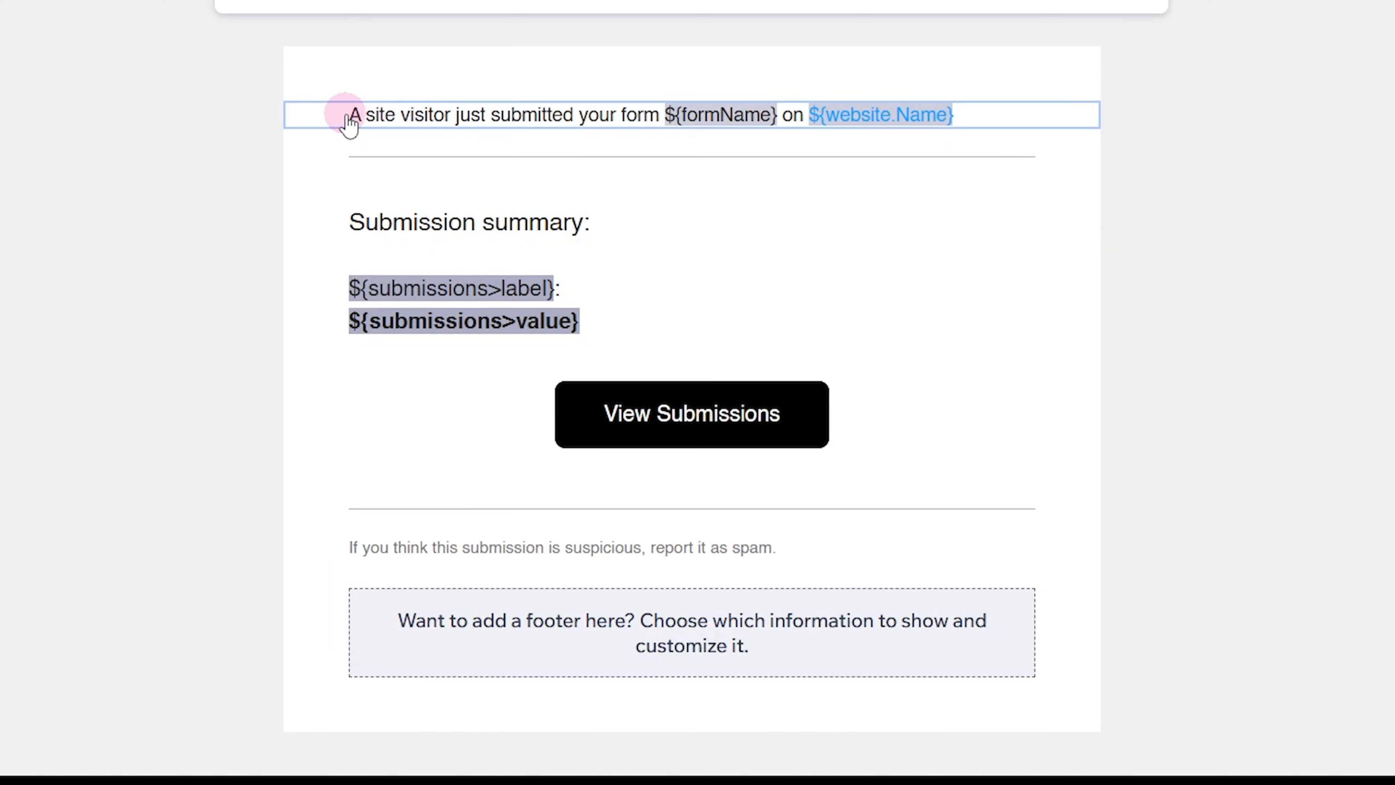
- Examine the form name and website name placeholders in the email body's opening line, and deselect the text without editing it
{"action": "left_click", "coordinate": [709, 122]}
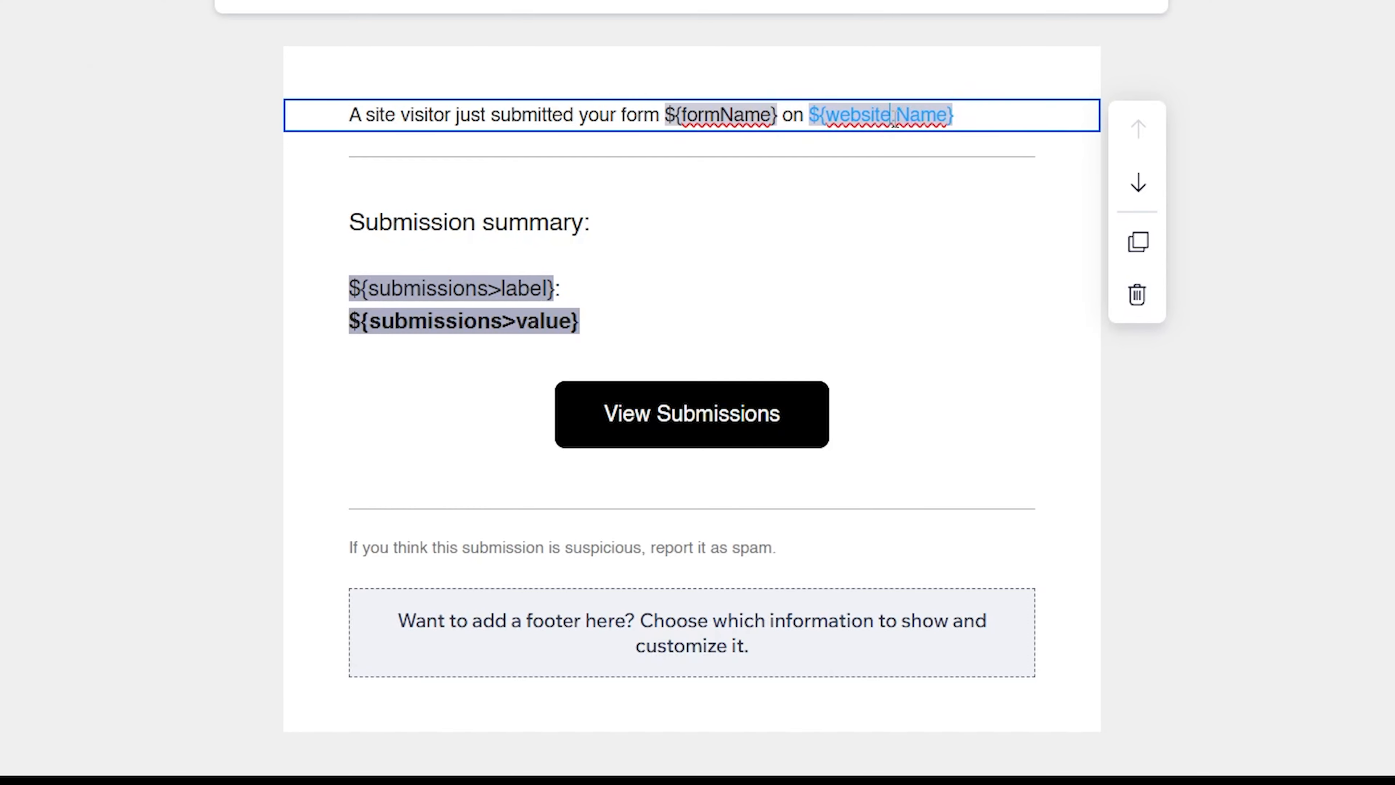
{"action": "left_click", "coordinate": [927, 117]}
{"action": "left_click", "coordinate": [808, 102]}
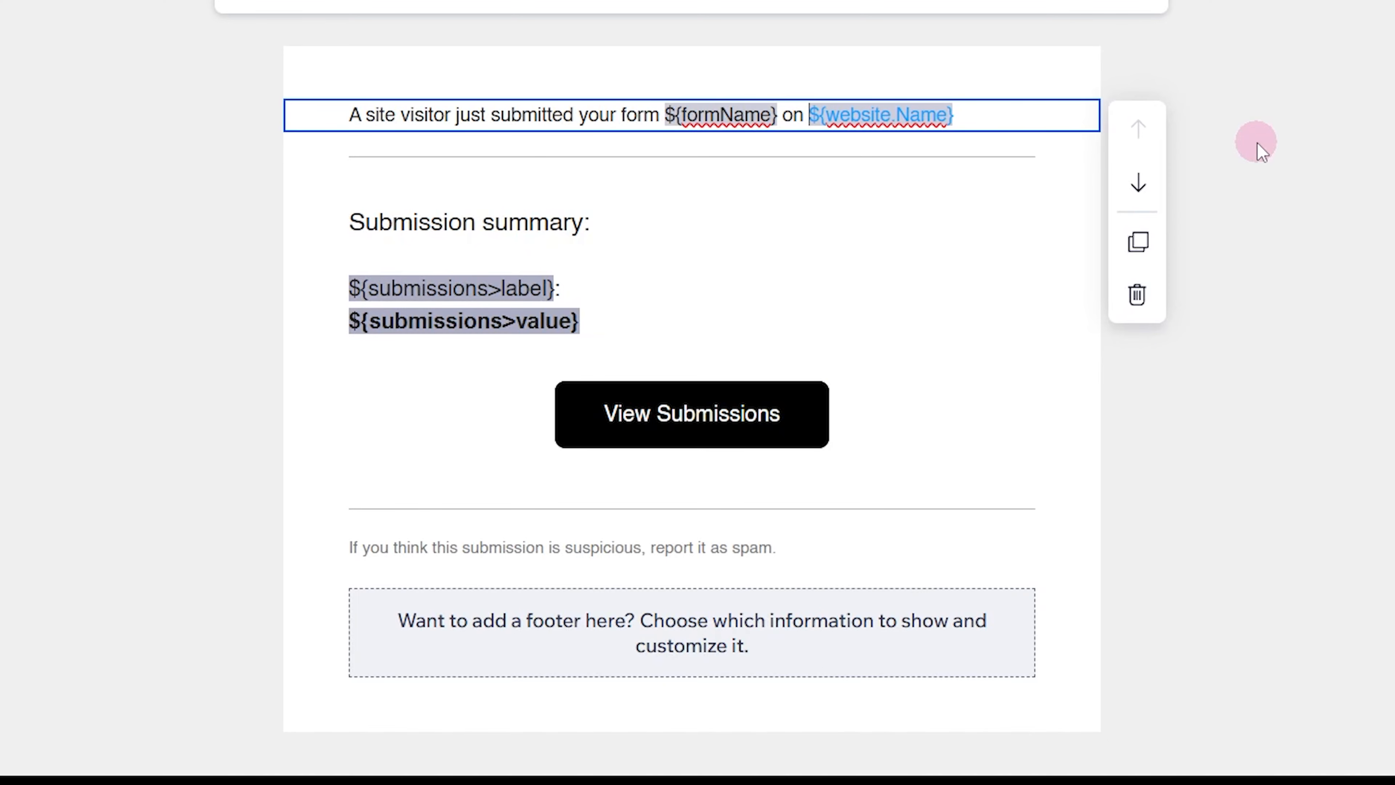
{"action": "left_click", "coordinate": [1344, 253]}
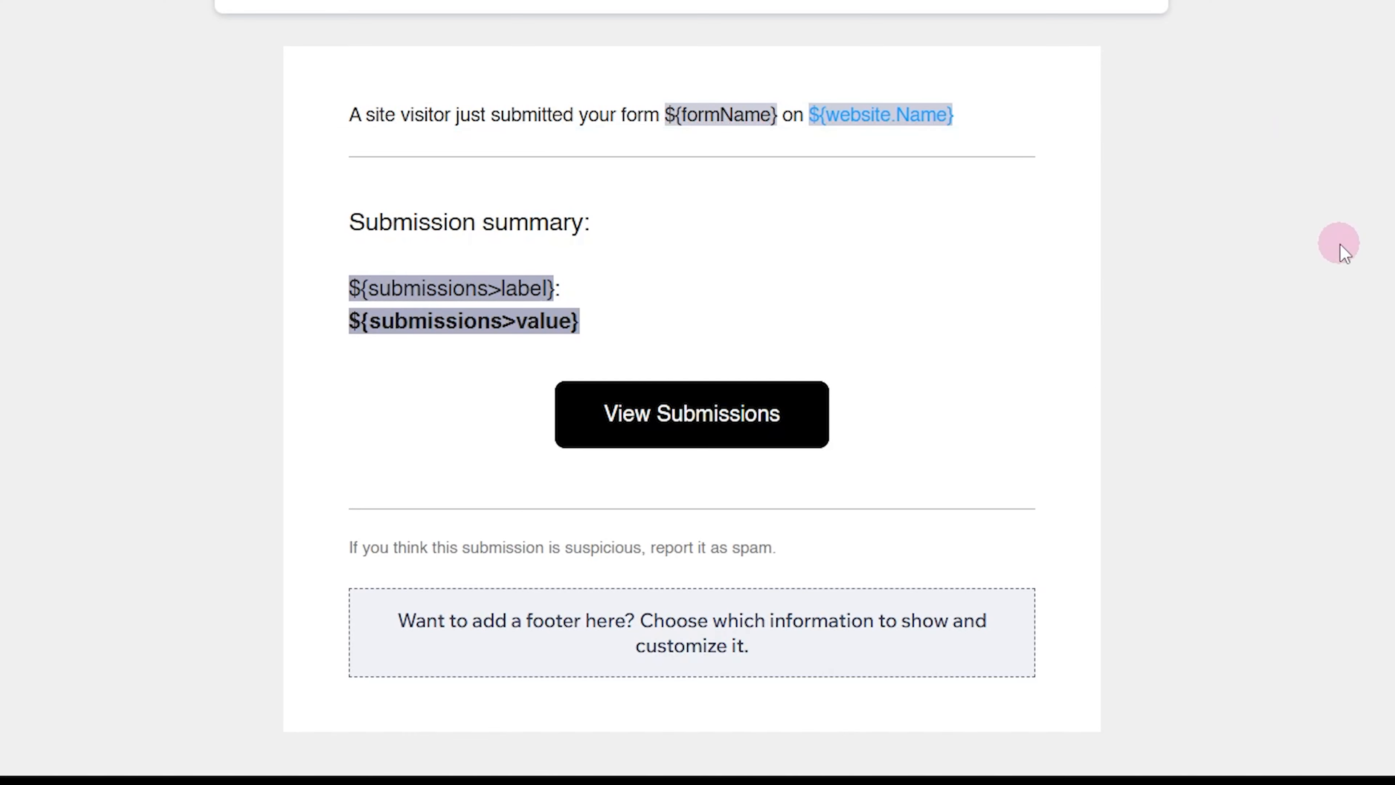
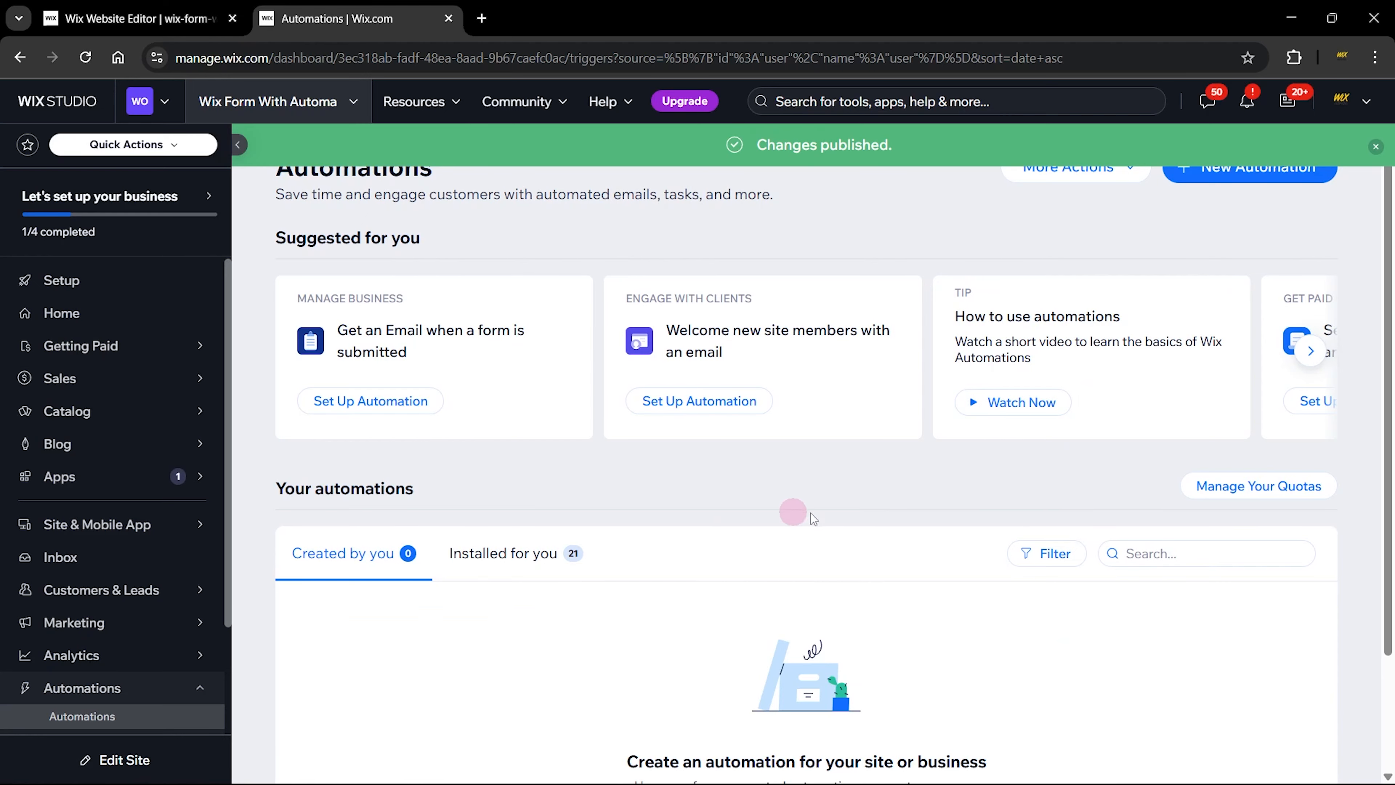
- Create a new automation from scratch and choose the Wix Forms "Form submitted" trigger, searching for "wix form"
{"action": "left_click", "coordinate": [1375, 147]}
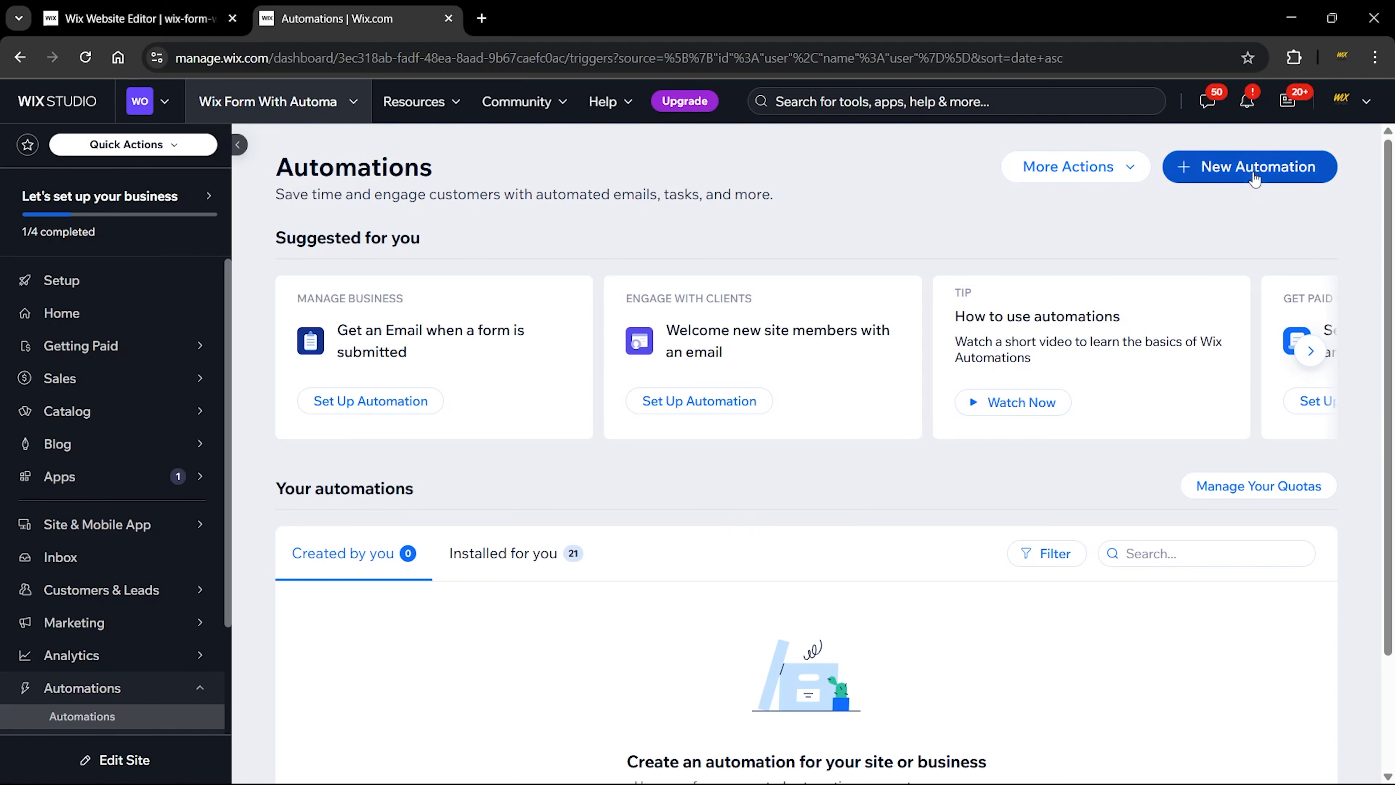
{"action": "left_click", "coordinate": [1253, 170]}
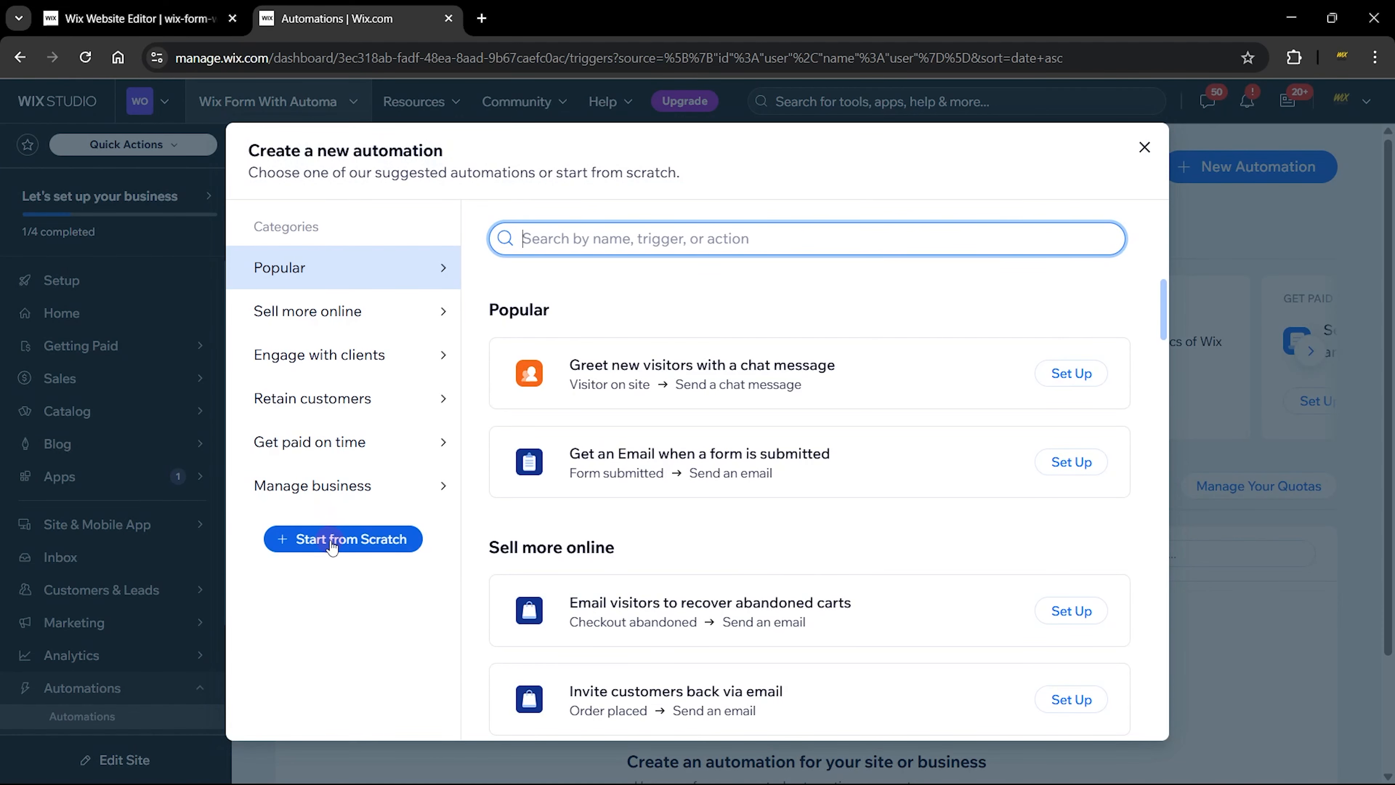
{"action": "left_click", "coordinate": [332, 541]}
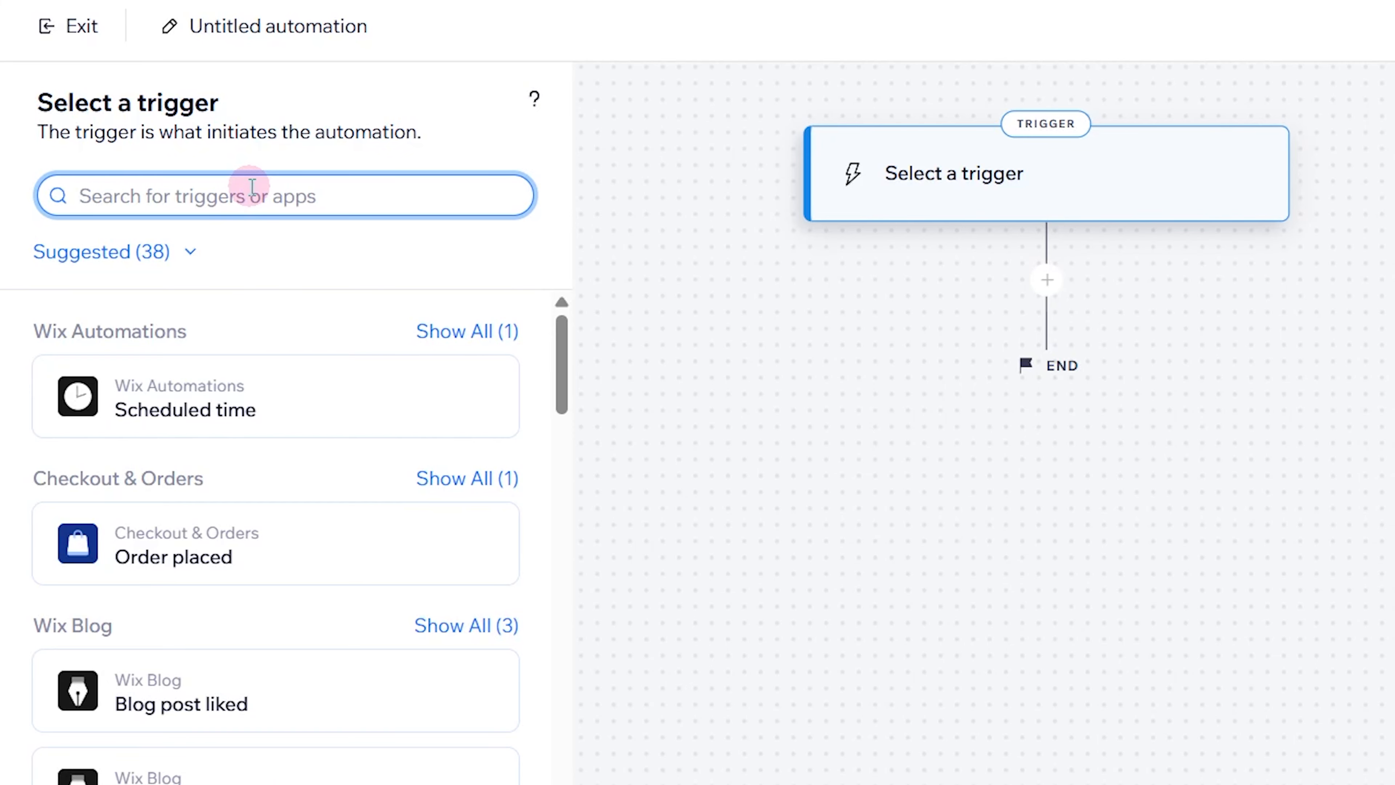
{"action": "type", "text": "wix form"}
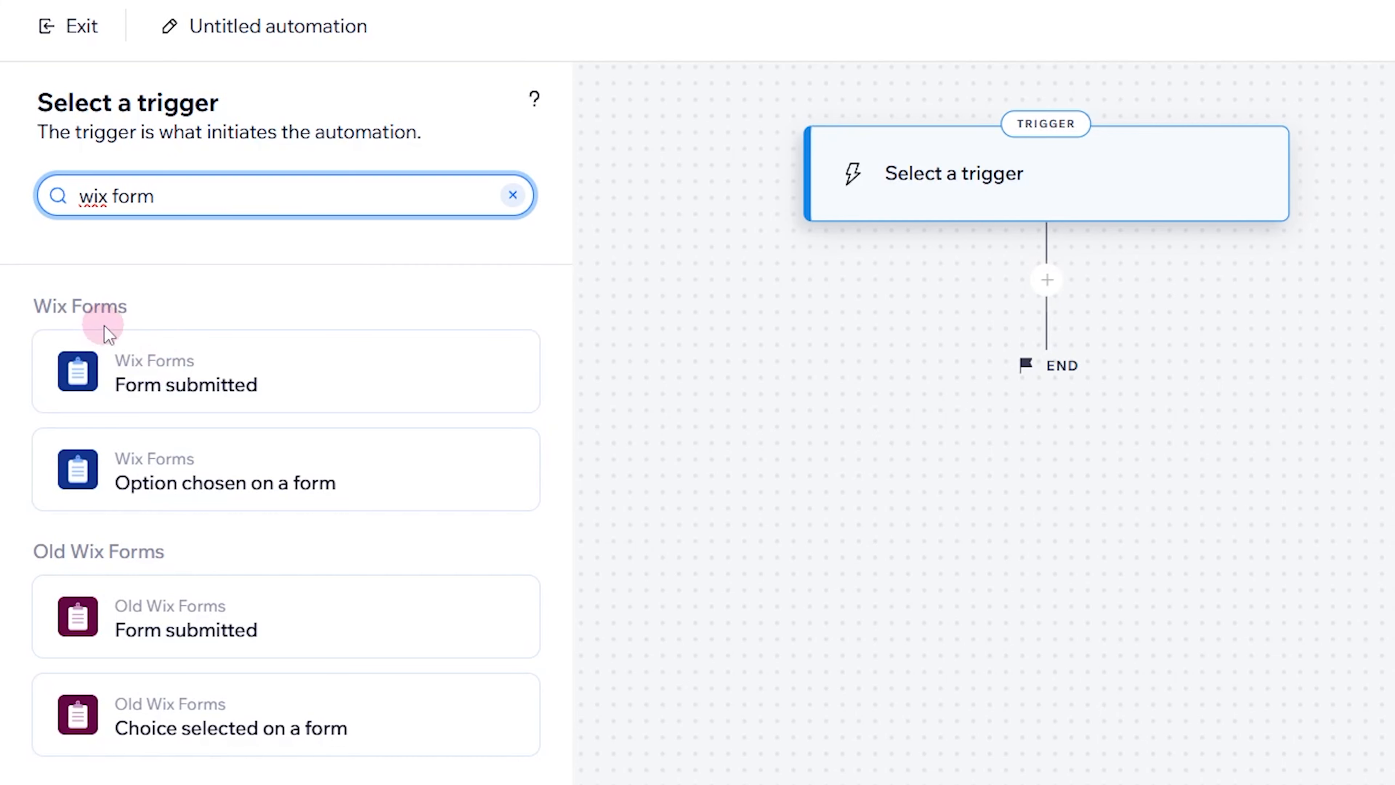
{"action": "left_click", "coordinate": [296, 386]}
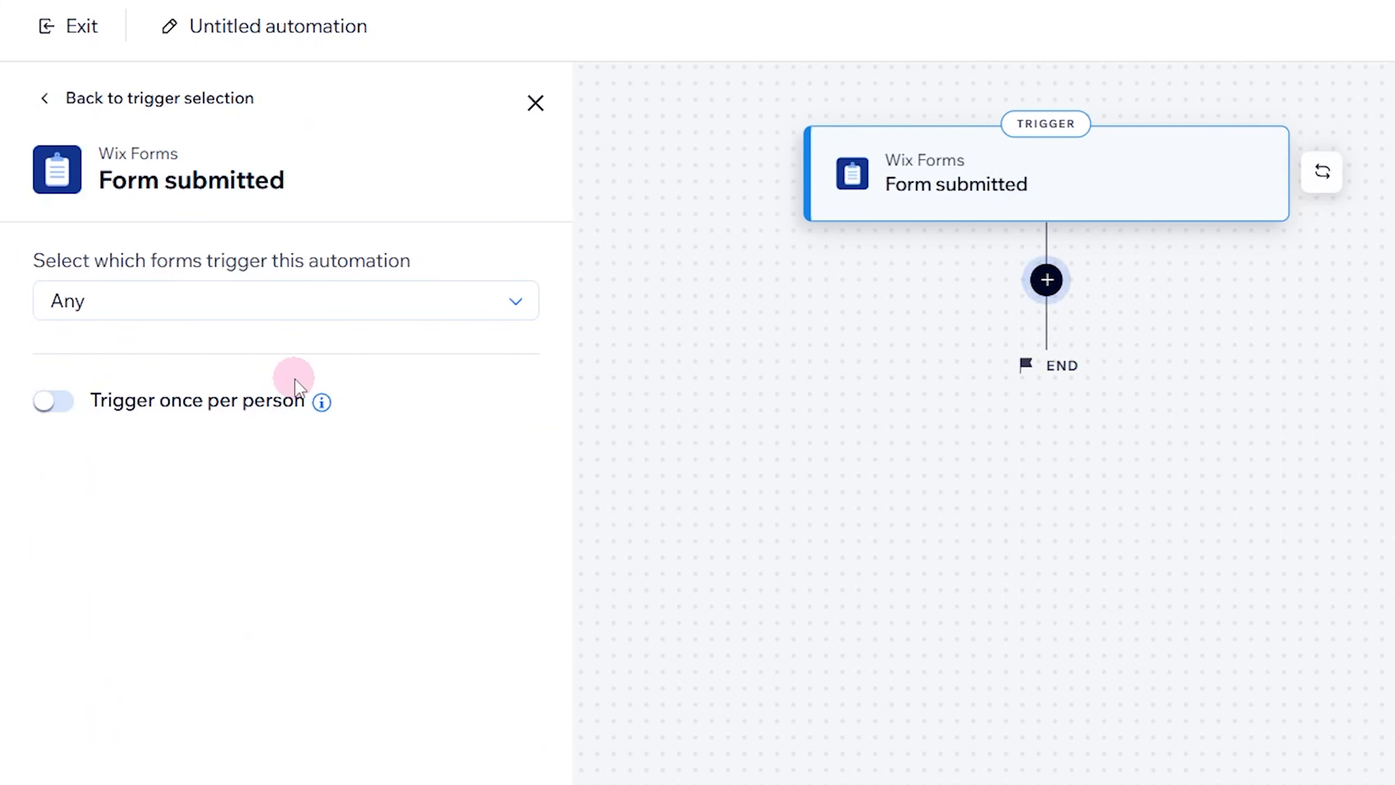
- Restrict the trigger to the specific form "Contact Form (Wix Ideas)" and apply the trigger settings
{"action": "left_click", "coordinate": [206, 302]}
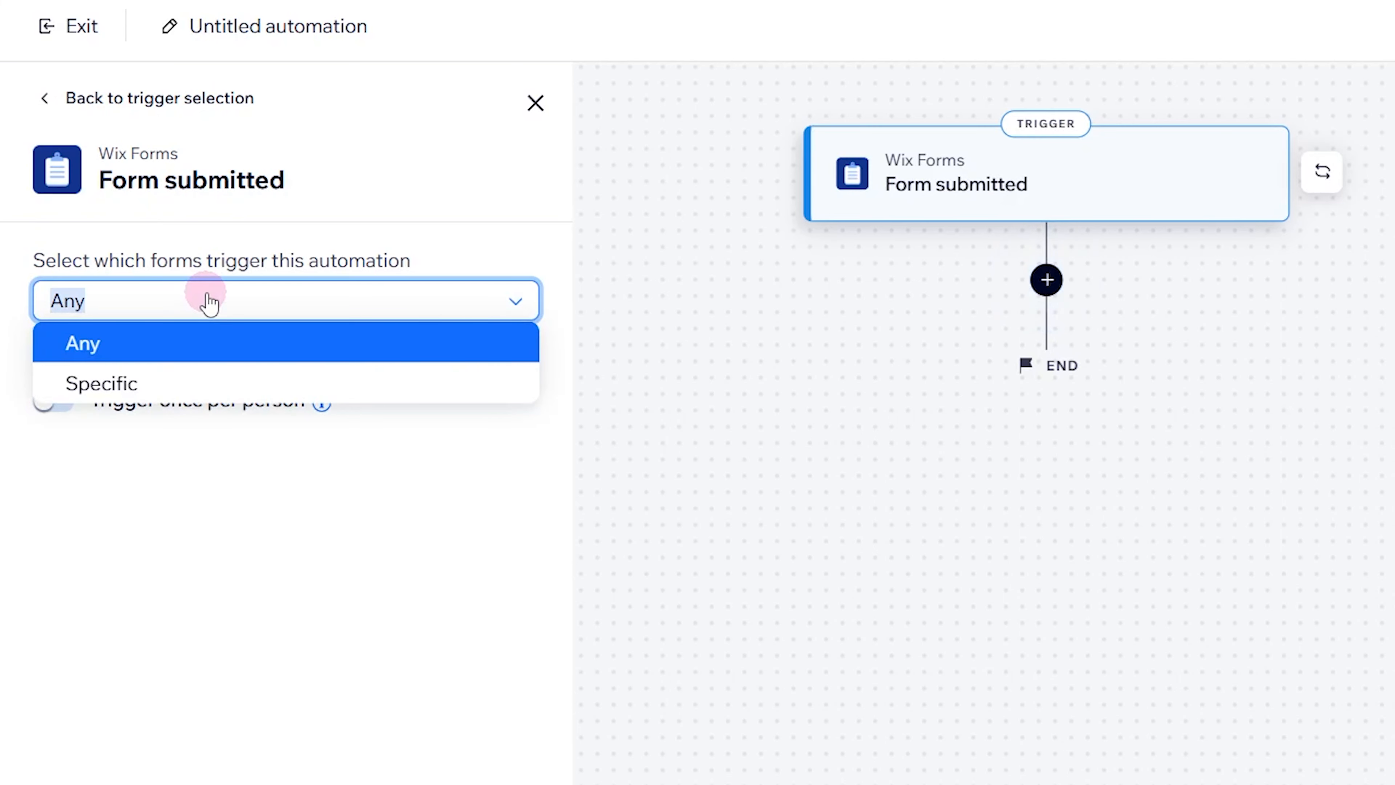
{"action": "left_click", "coordinate": [178, 388]}
{"action": "left_click", "coordinate": [133, 360]}
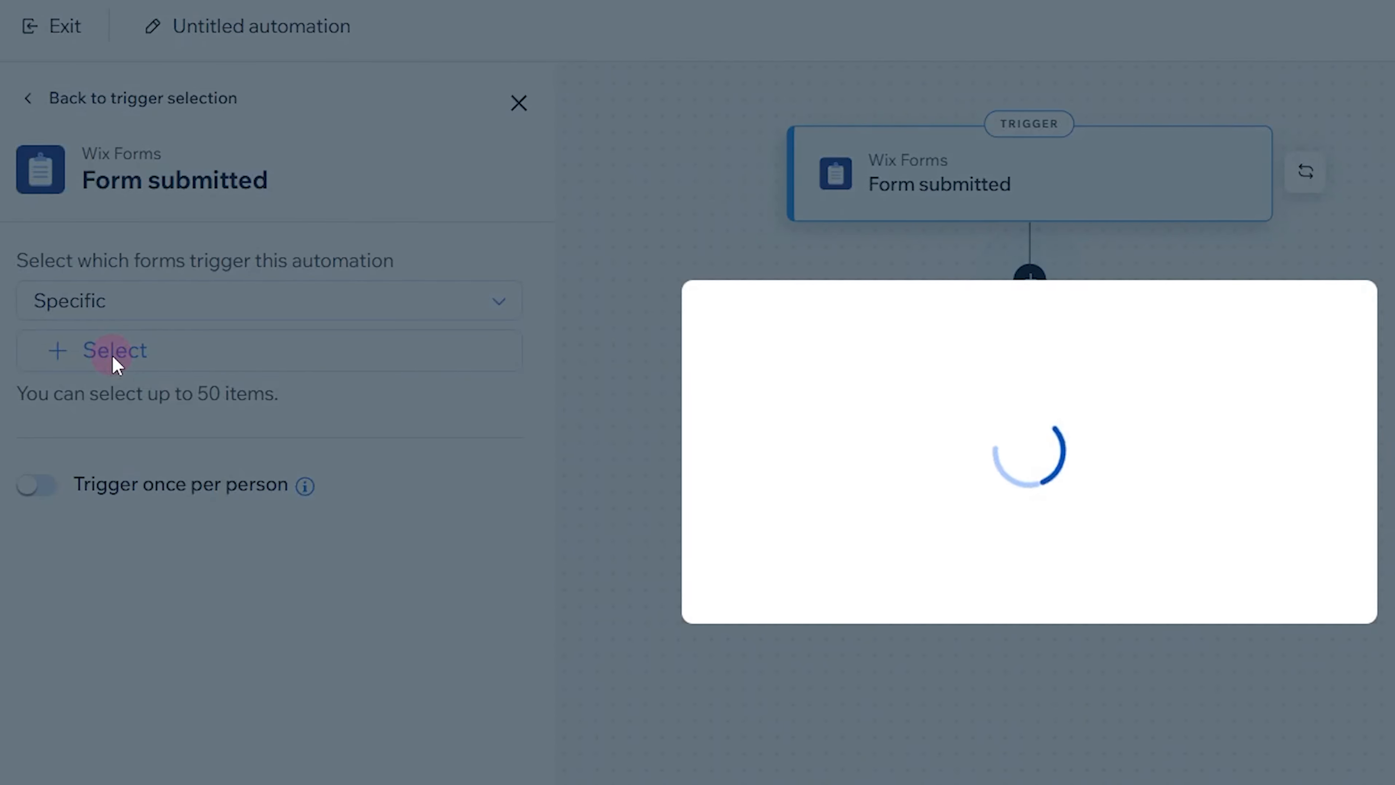
{"action": "left_click", "coordinate": [448, 440]}
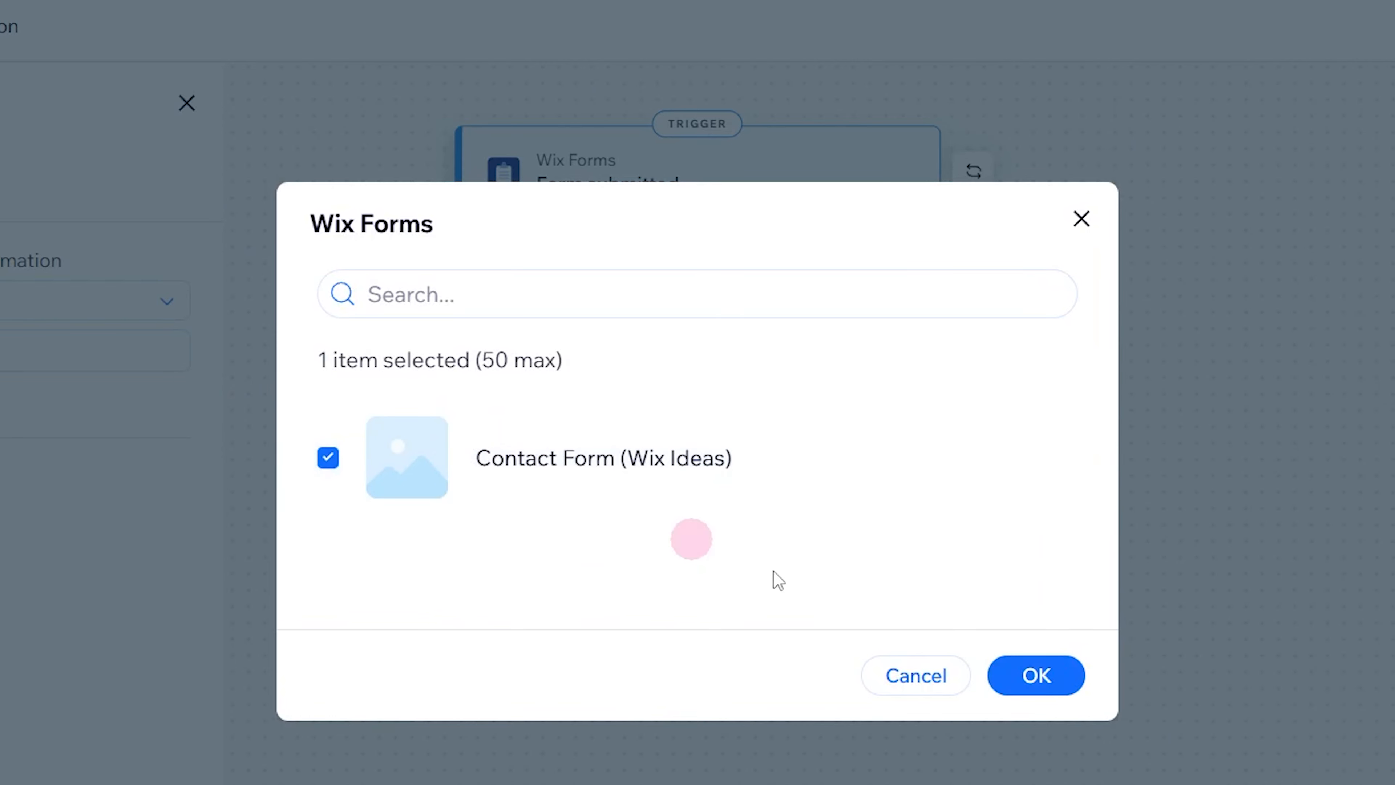
{"action": "left_click", "coordinate": [1016, 675]}
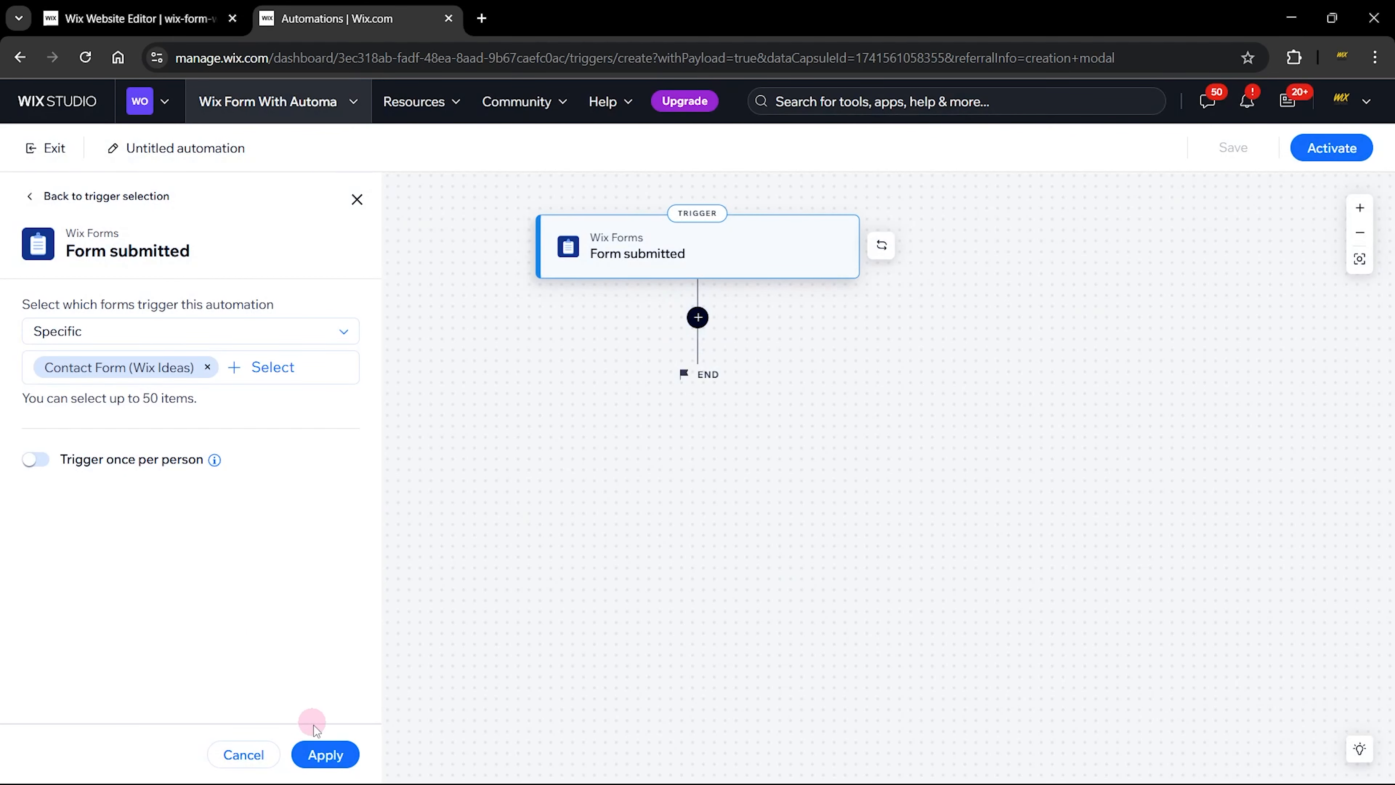
{"action": "left_click", "coordinate": [325, 752]}
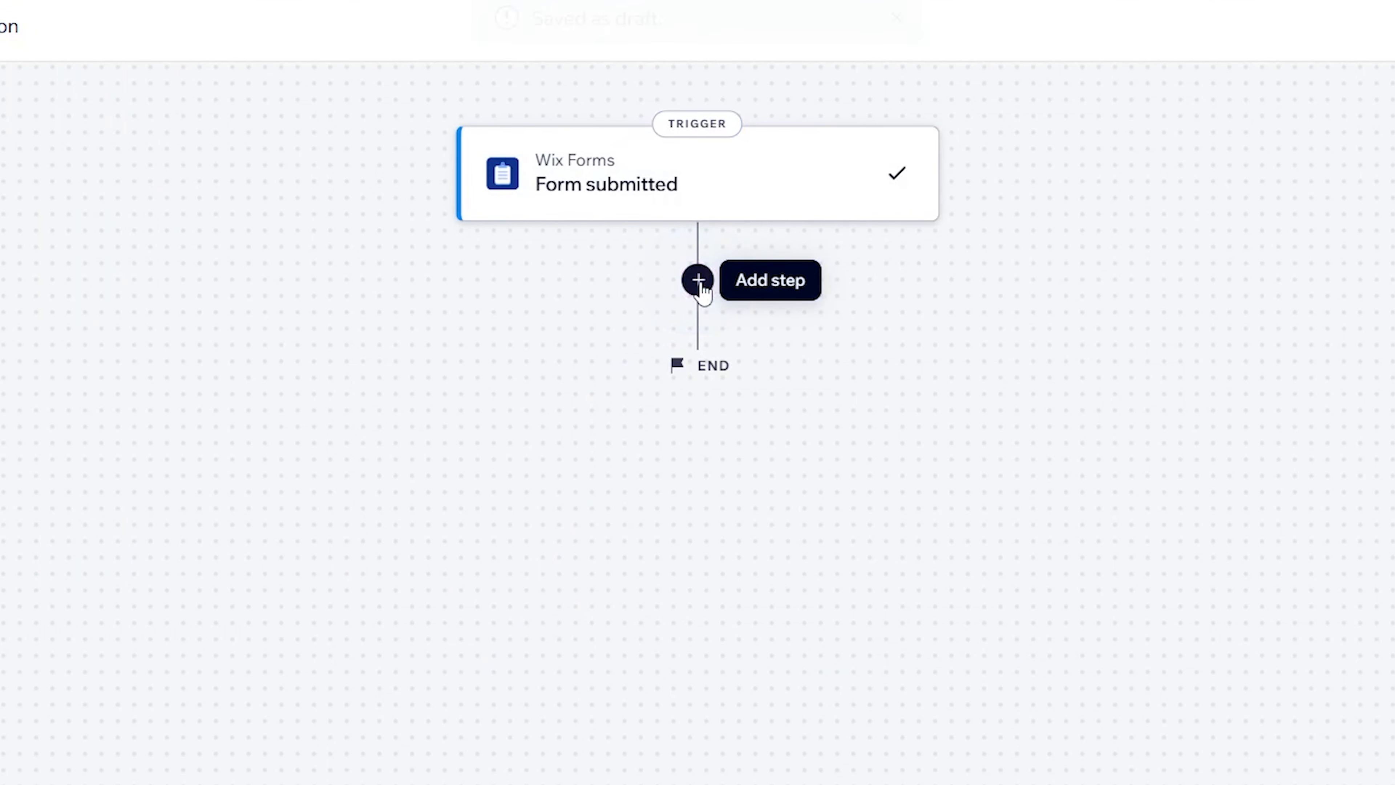
- Add a "Send an email" action after the Form submitted trigger
{"action": "left_click", "coordinate": [694, 320]}
{"action": "left_click", "coordinate": [587, 397]}
{"action": "left_click", "coordinate": [531, 412]}
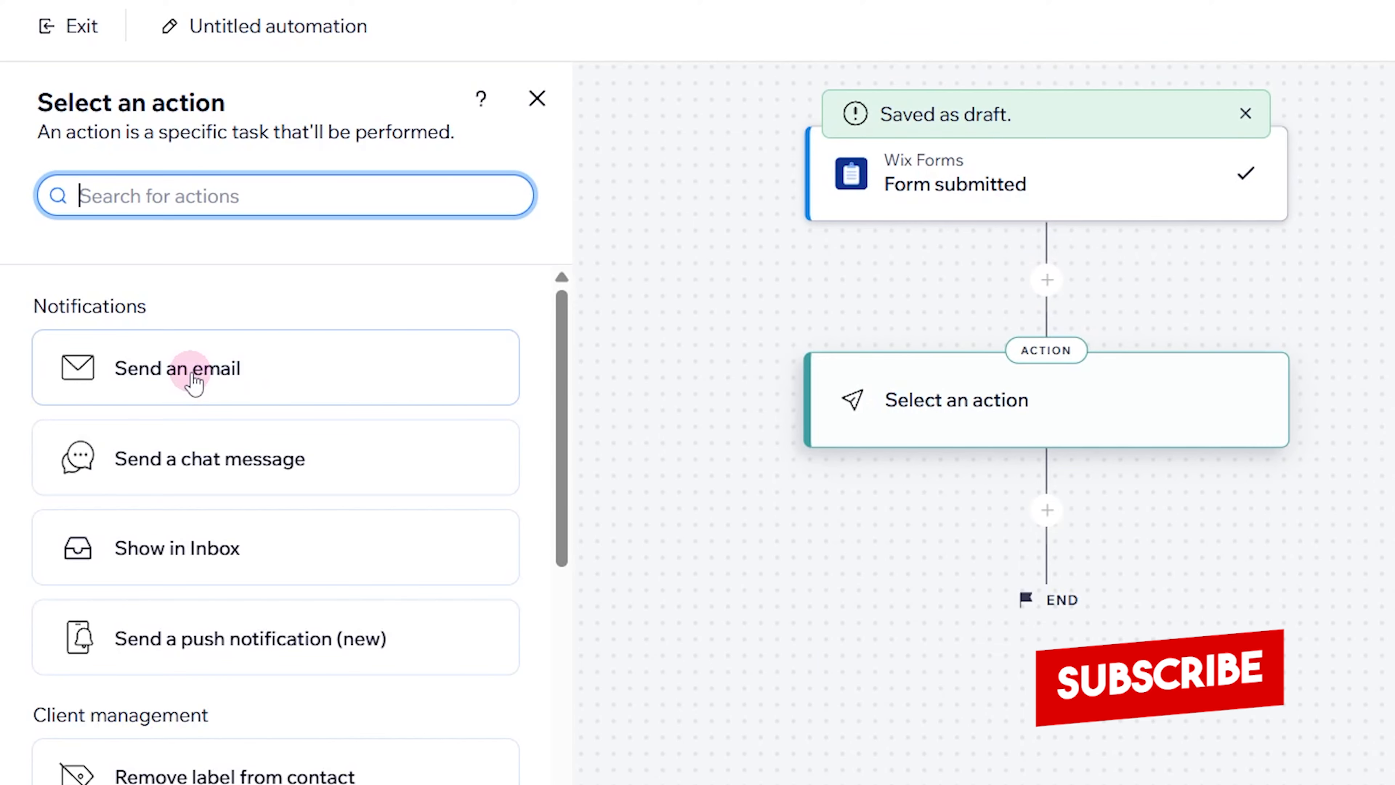
{"action": "left_click", "coordinate": [193, 379]}
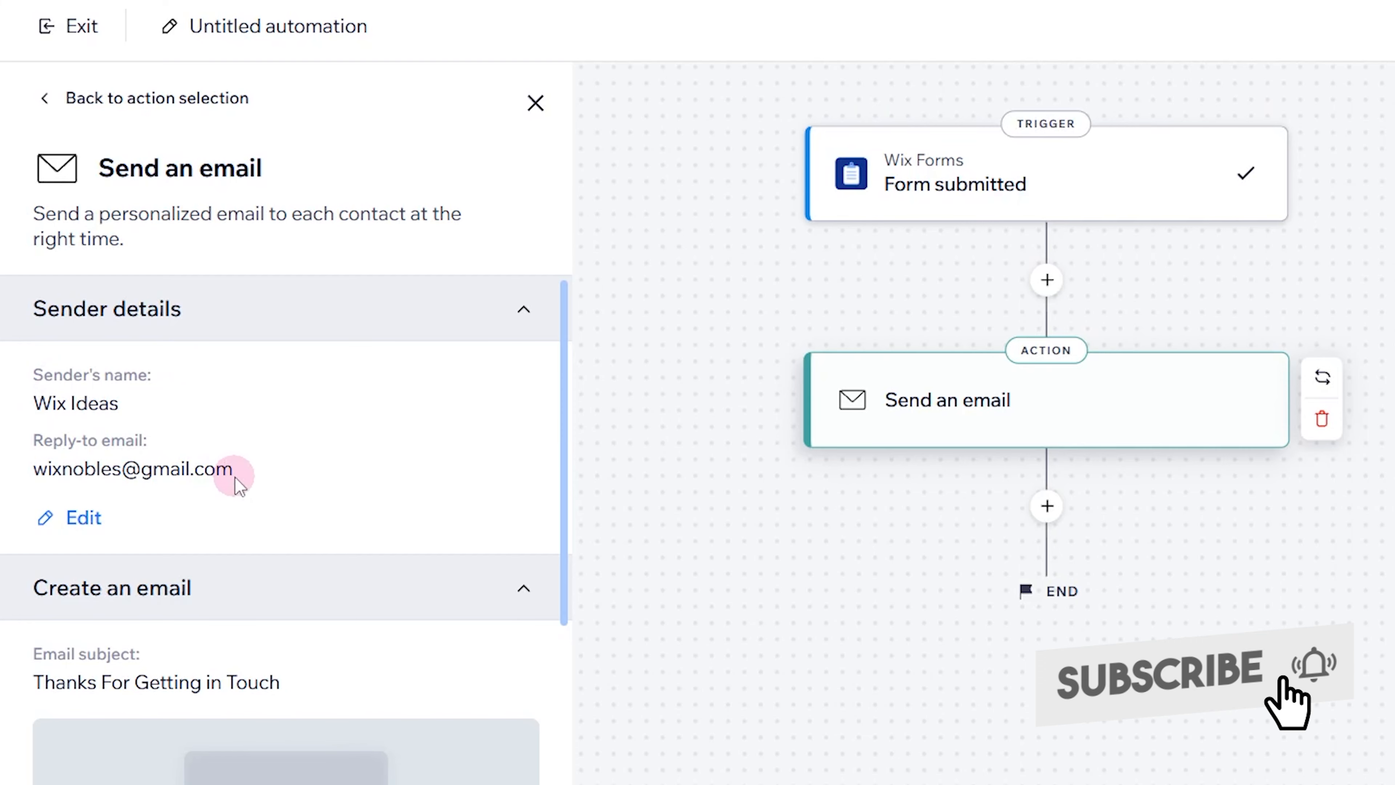
- Set the email type of the send-email action to Business critical
{"action": "scroll", "coordinate": [258, 477], "scroll_direction": "down", "scroll_amount": 5}
{"action": "scroll", "coordinate": [255, 483], "scroll_direction": "down", "scroll_amount": 3}
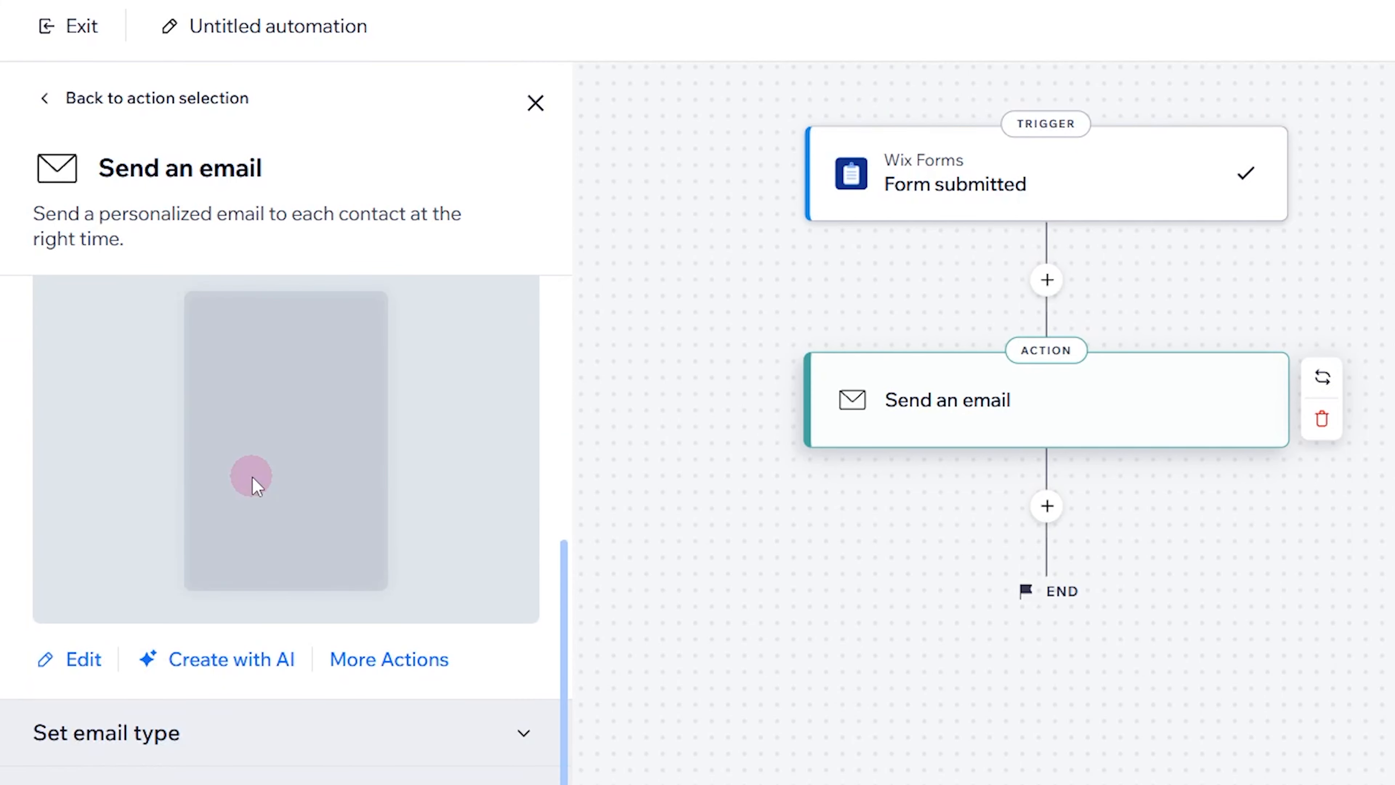
{"action": "left_click", "coordinate": [174, 739]}
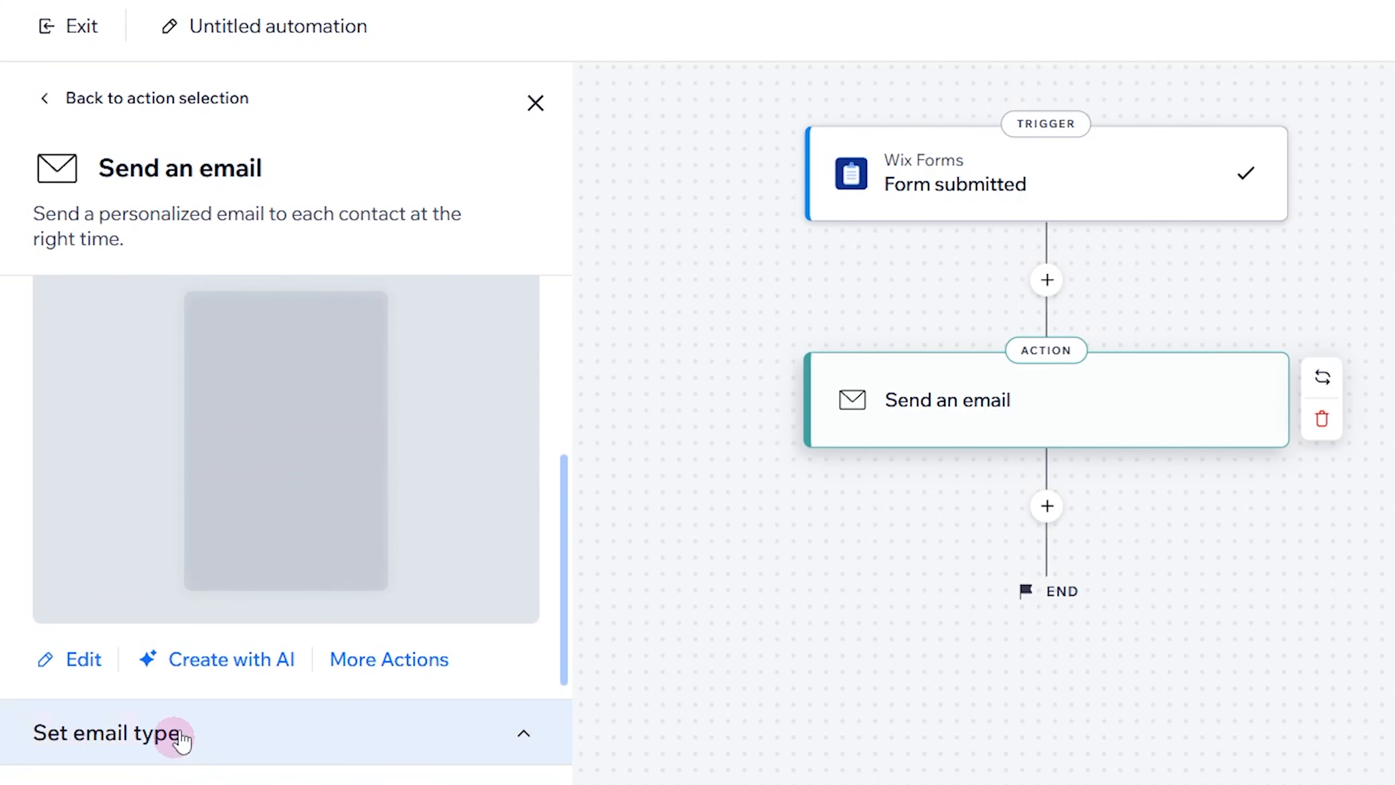
{"action": "left_click", "coordinate": [44, 713]}
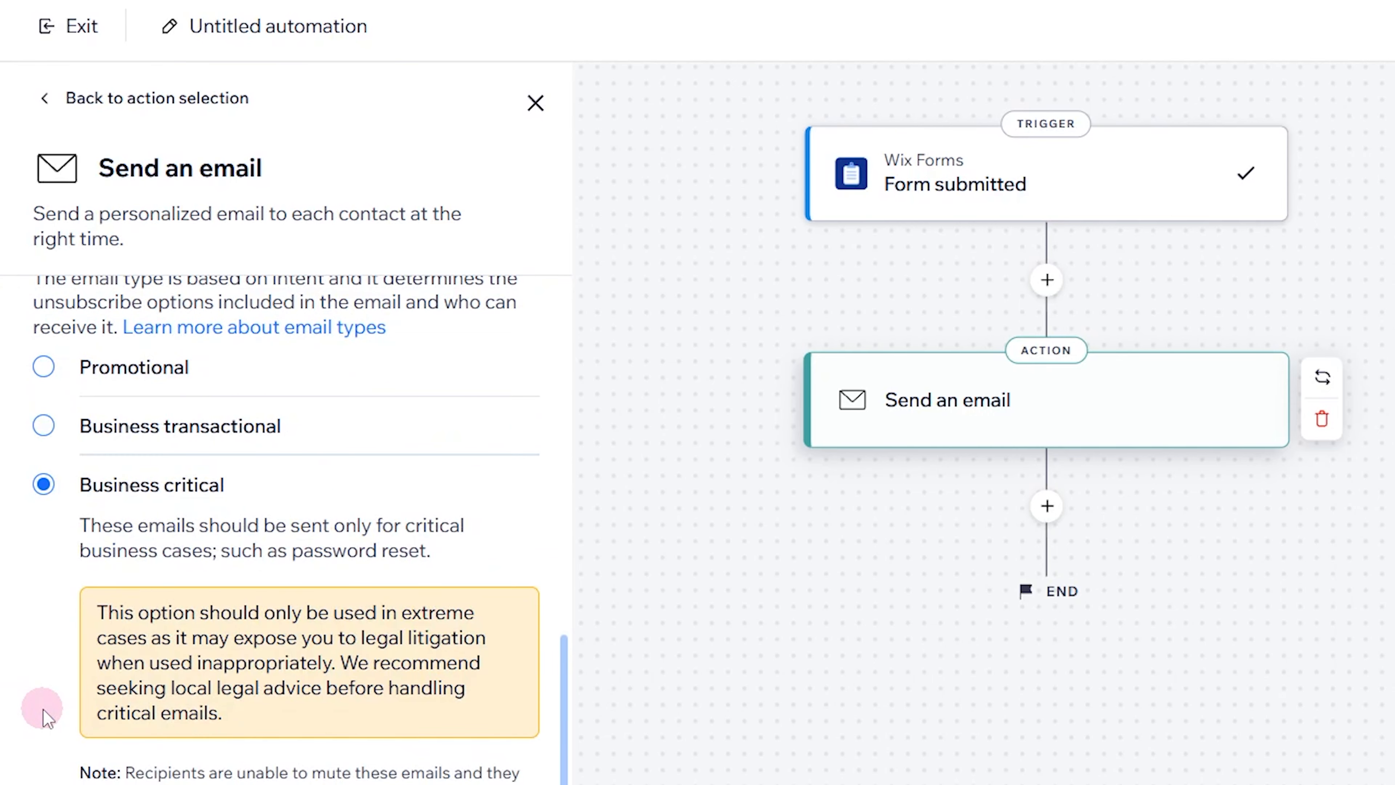
- Set the email's trigger recipients to the form's Email field (email_7cc4) and deselect the primary email address
{"action": "scroll", "coordinate": [282, 549], "scroll_direction": "down", "scroll_amount": 1}
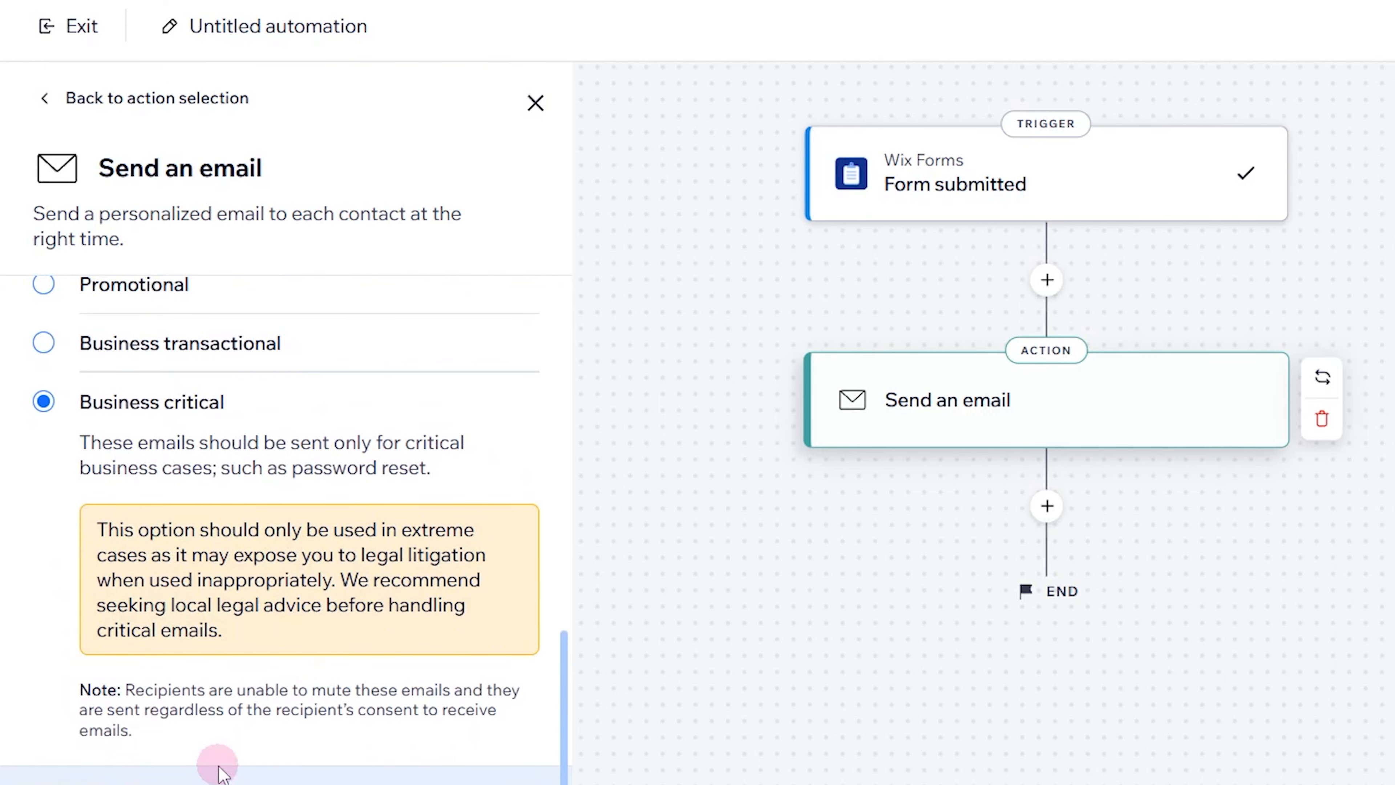
{"action": "scroll", "coordinate": [222, 769], "scroll_direction": "down", "scroll_amount": 2}
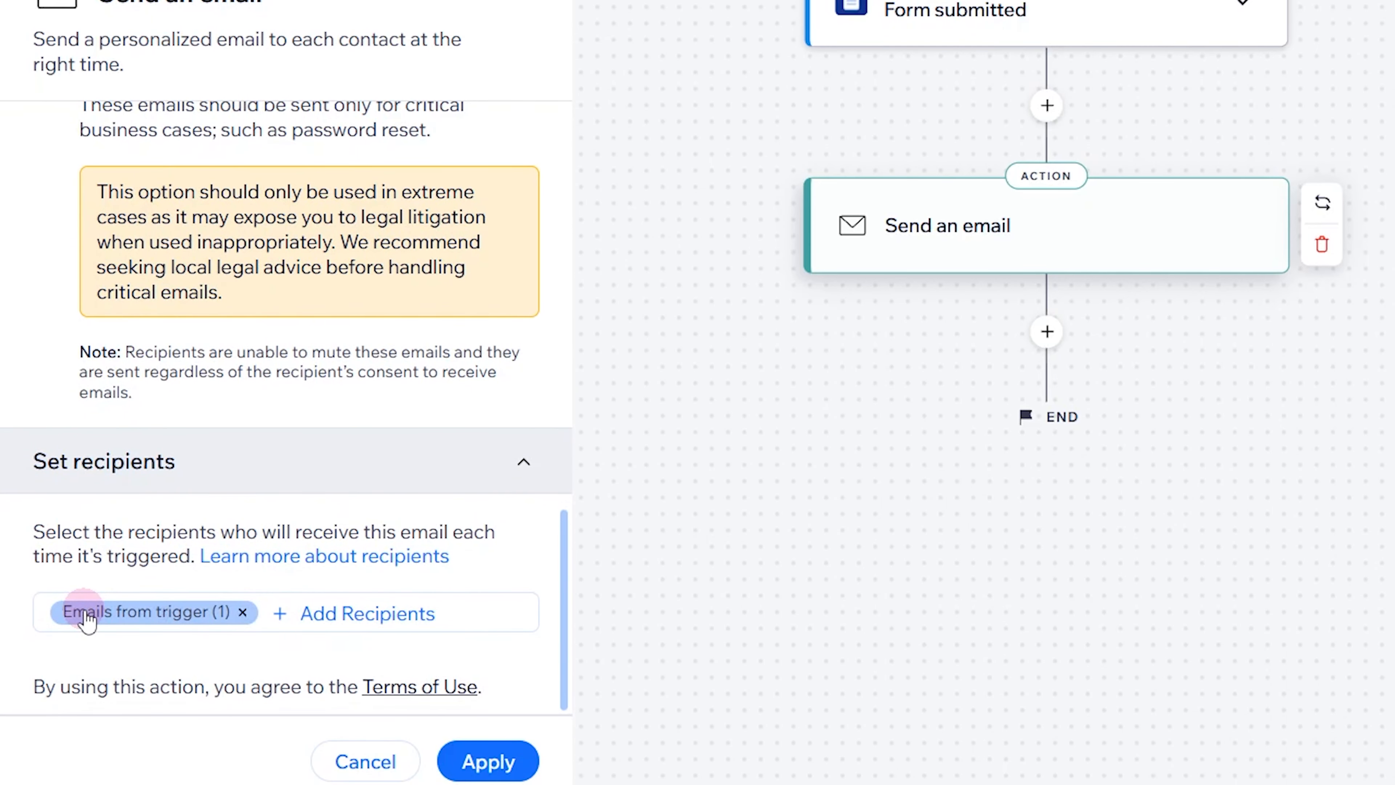
{"action": "left_click", "coordinate": [153, 628]}
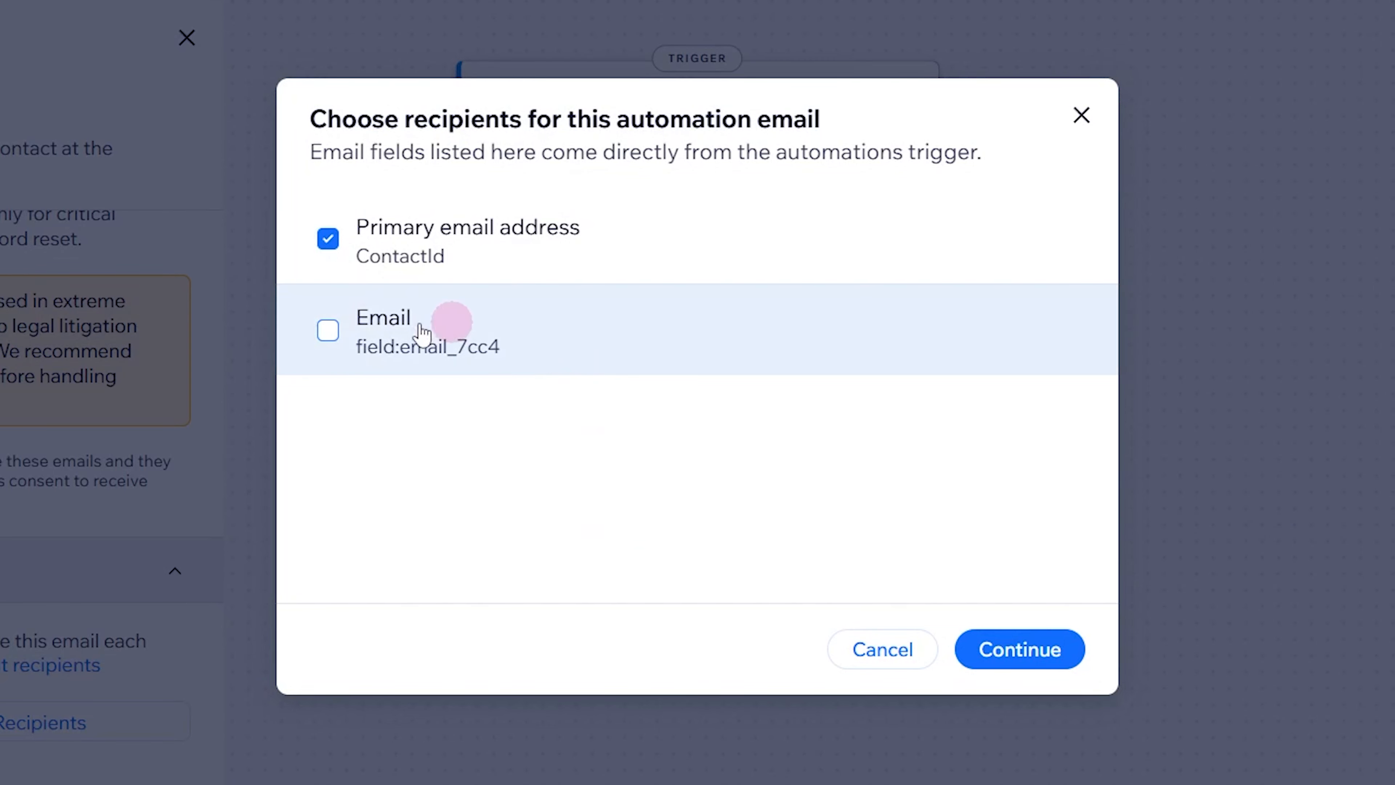
{"action": "left_click", "coordinate": [677, 221]}
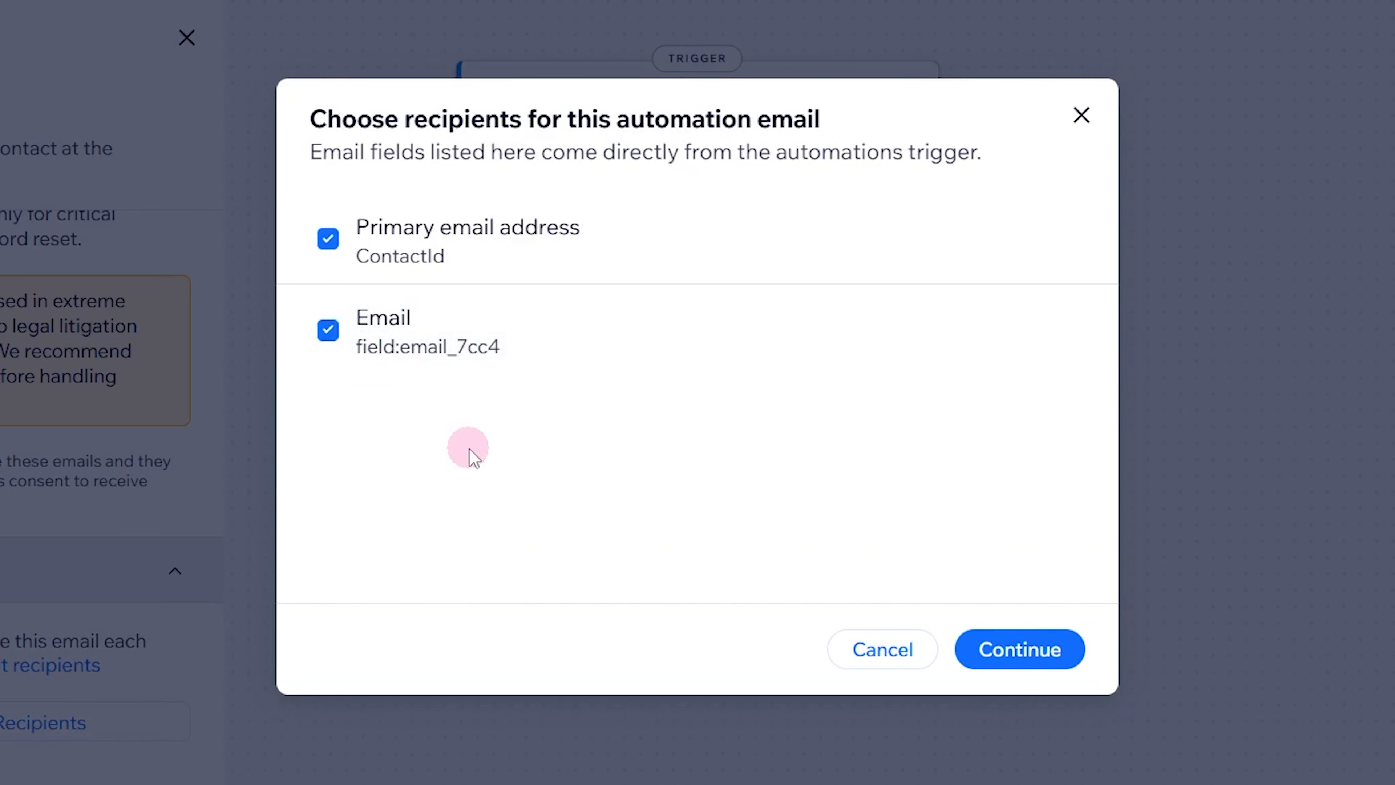
{"action": "left_click", "coordinate": [329, 239]}
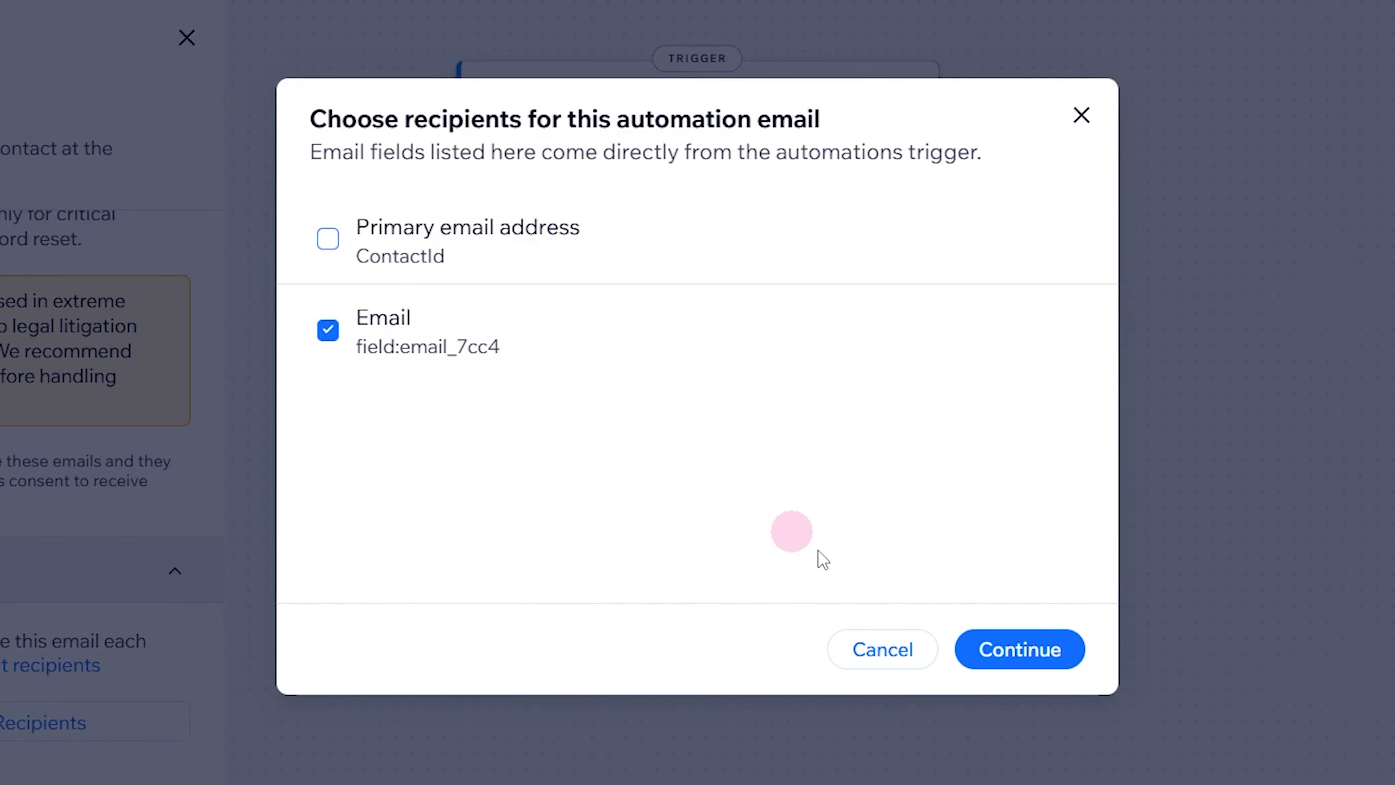
{"action": "left_click", "coordinate": [1011, 651]}
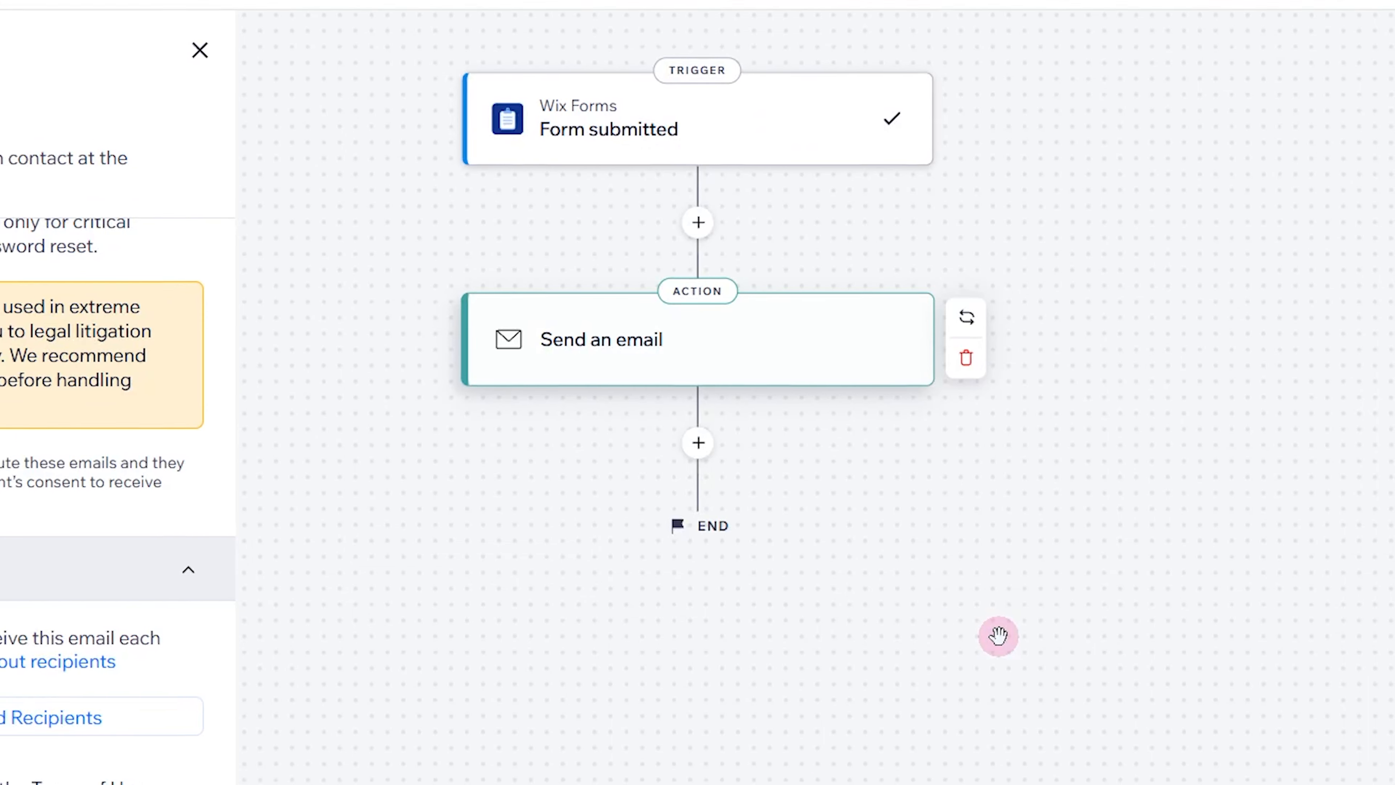
- Open the "Thanks For Getting in Touch" email template of the send-email action for editing
{"action": "scroll", "coordinate": [175, 596], "scroll_direction": "up", "scroll_amount": 5}
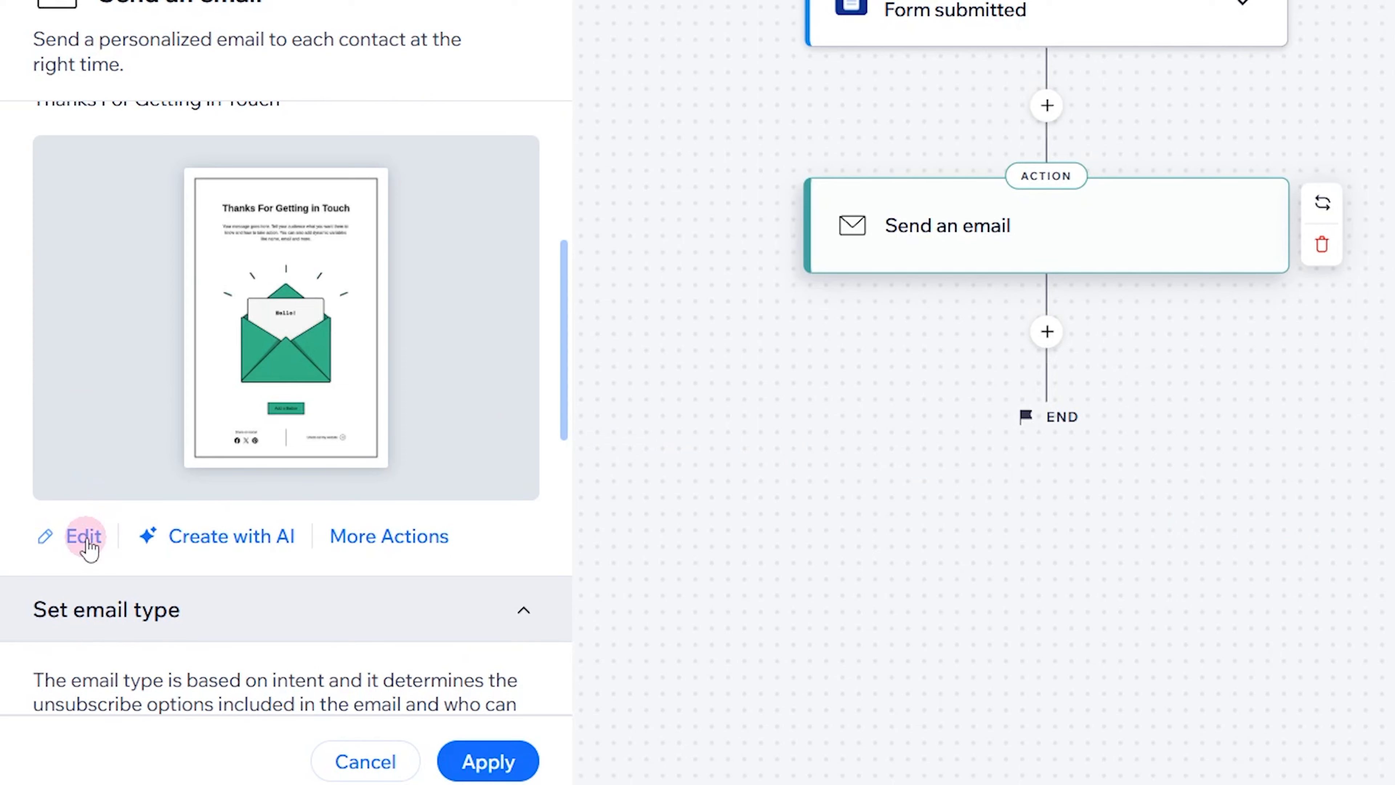
{"action": "left_click", "coordinate": [85, 536]}
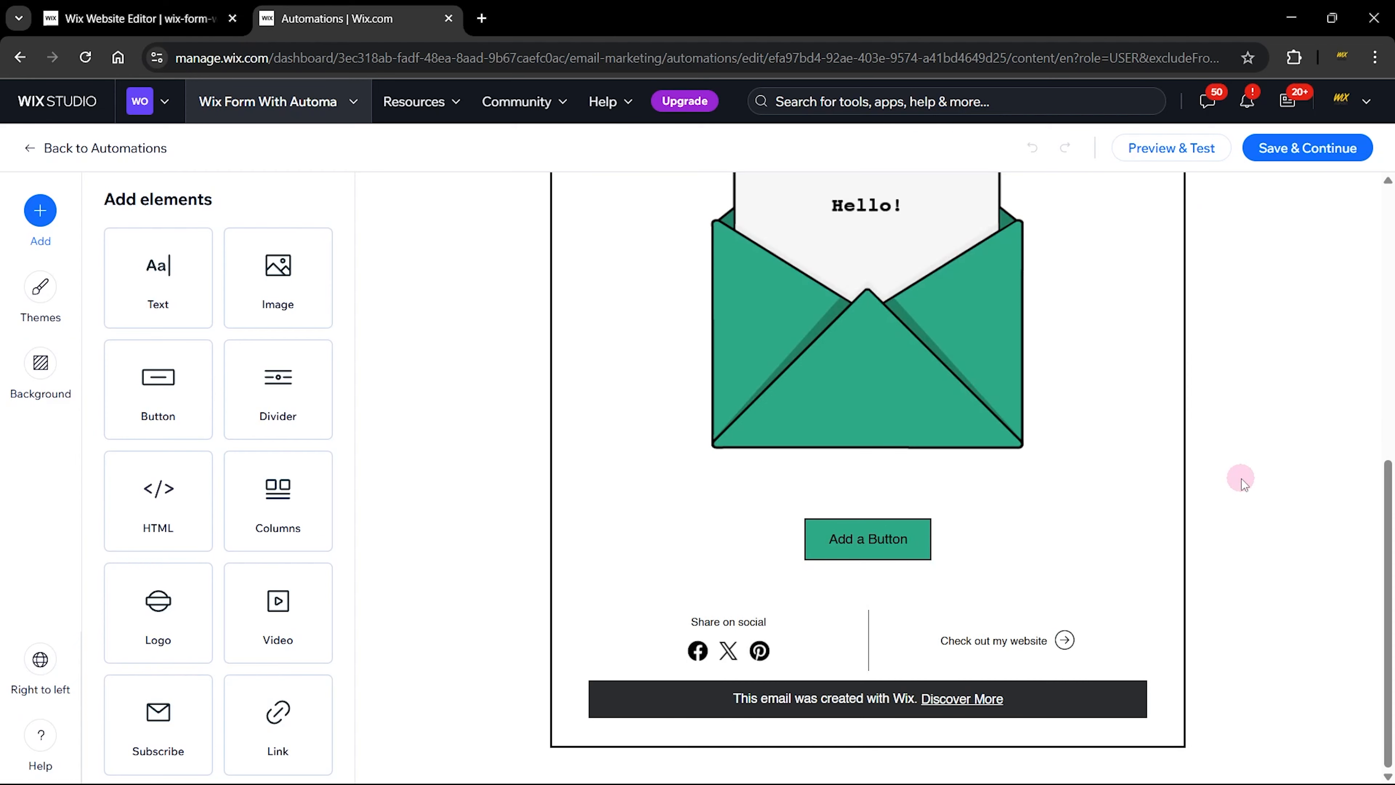
{"action": "scroll", "coordinate": [1244, 484], "scroll_direction": "up", "scroll_amount": 10}
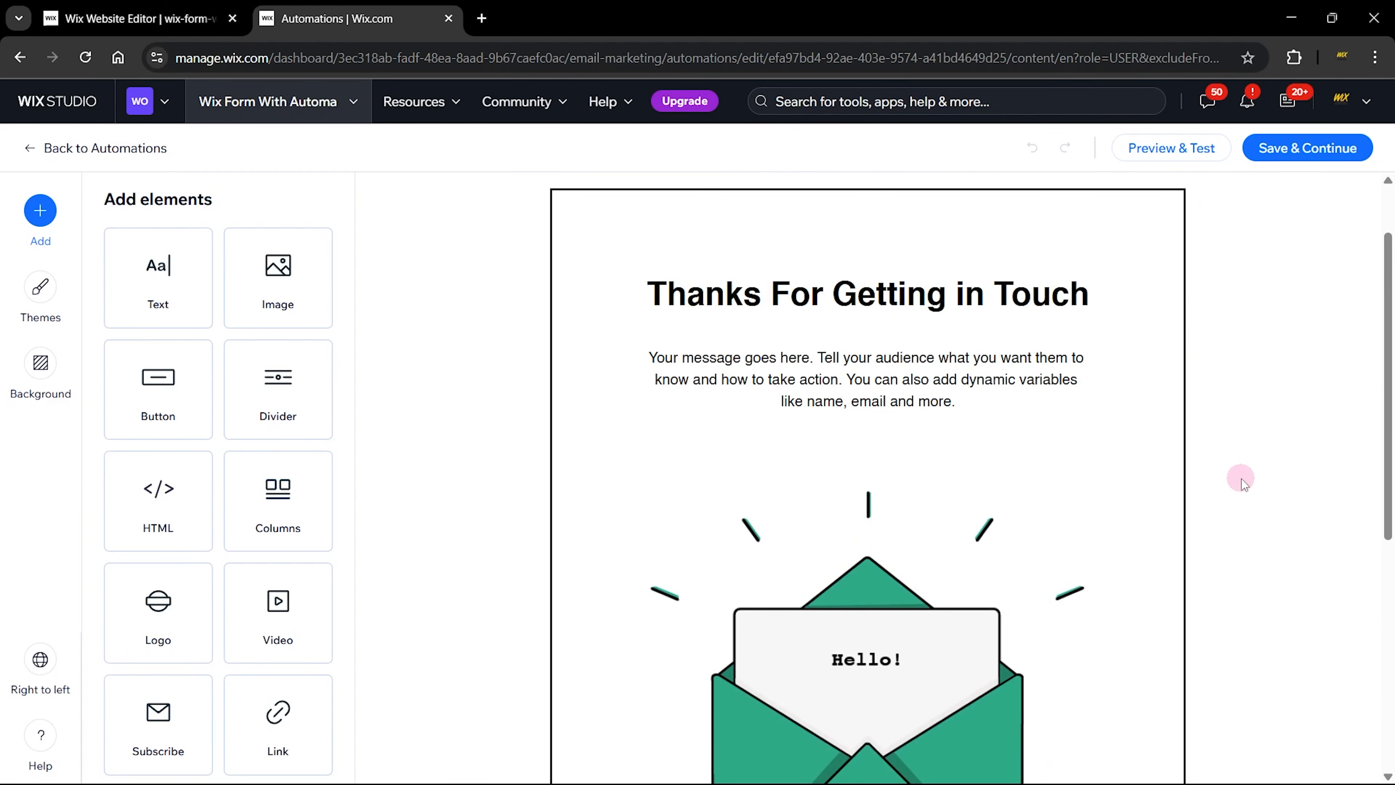
- Add the First Name dynamic value to the end of the email's subject line and save the subject settings
{"action": "left_click", "coordinate": [1146, 226]}
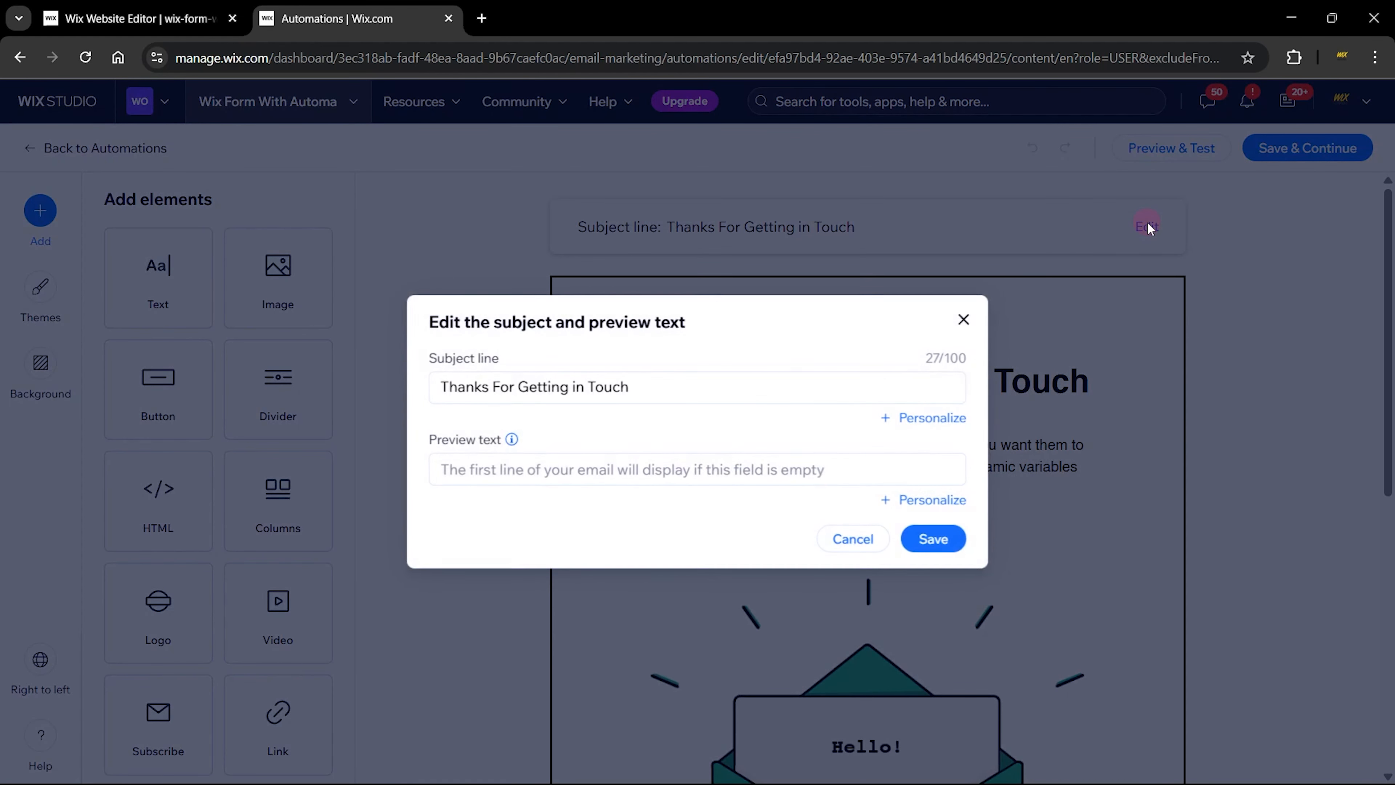
{"action": "left_click", "coordinate": [726, 386]}
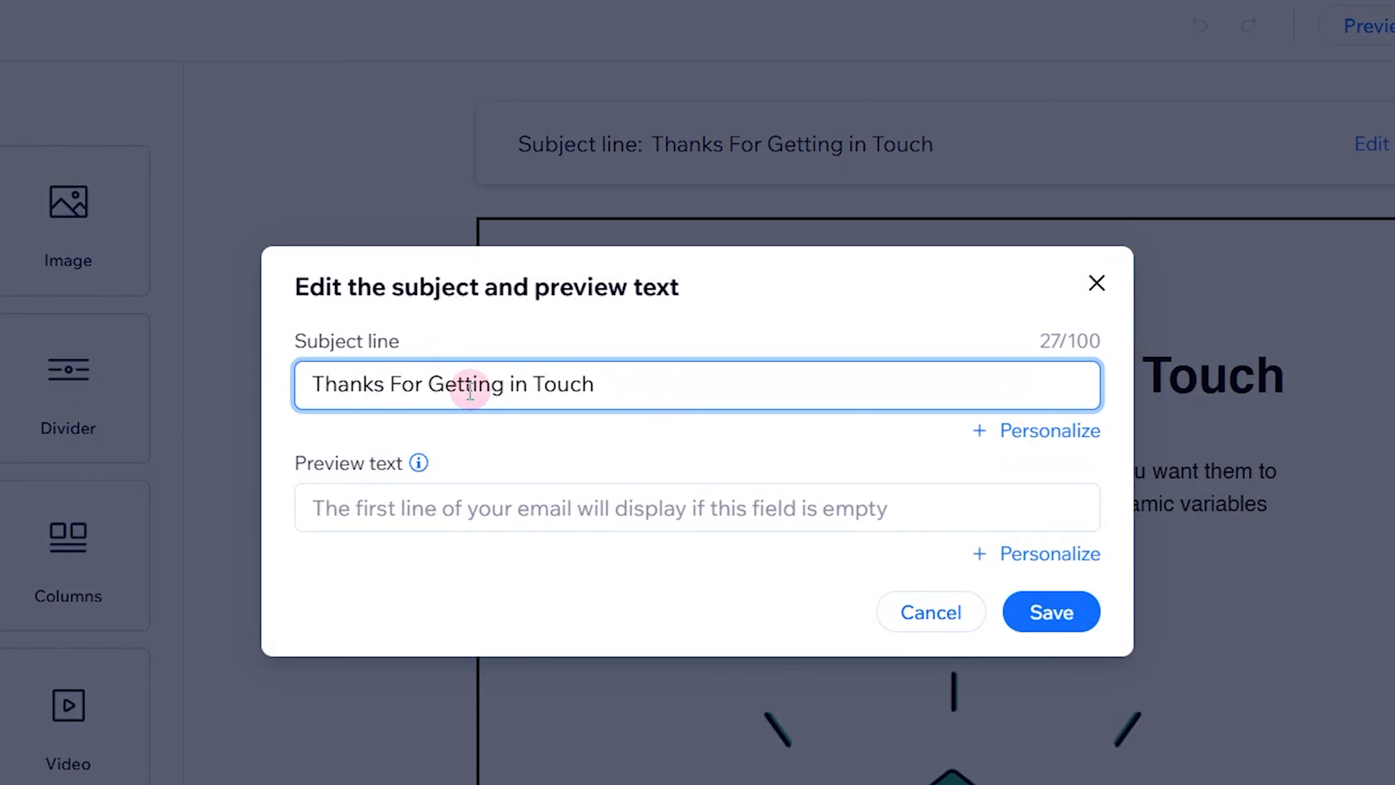
{"action": "left_click", "coordinate": [616, 386]}
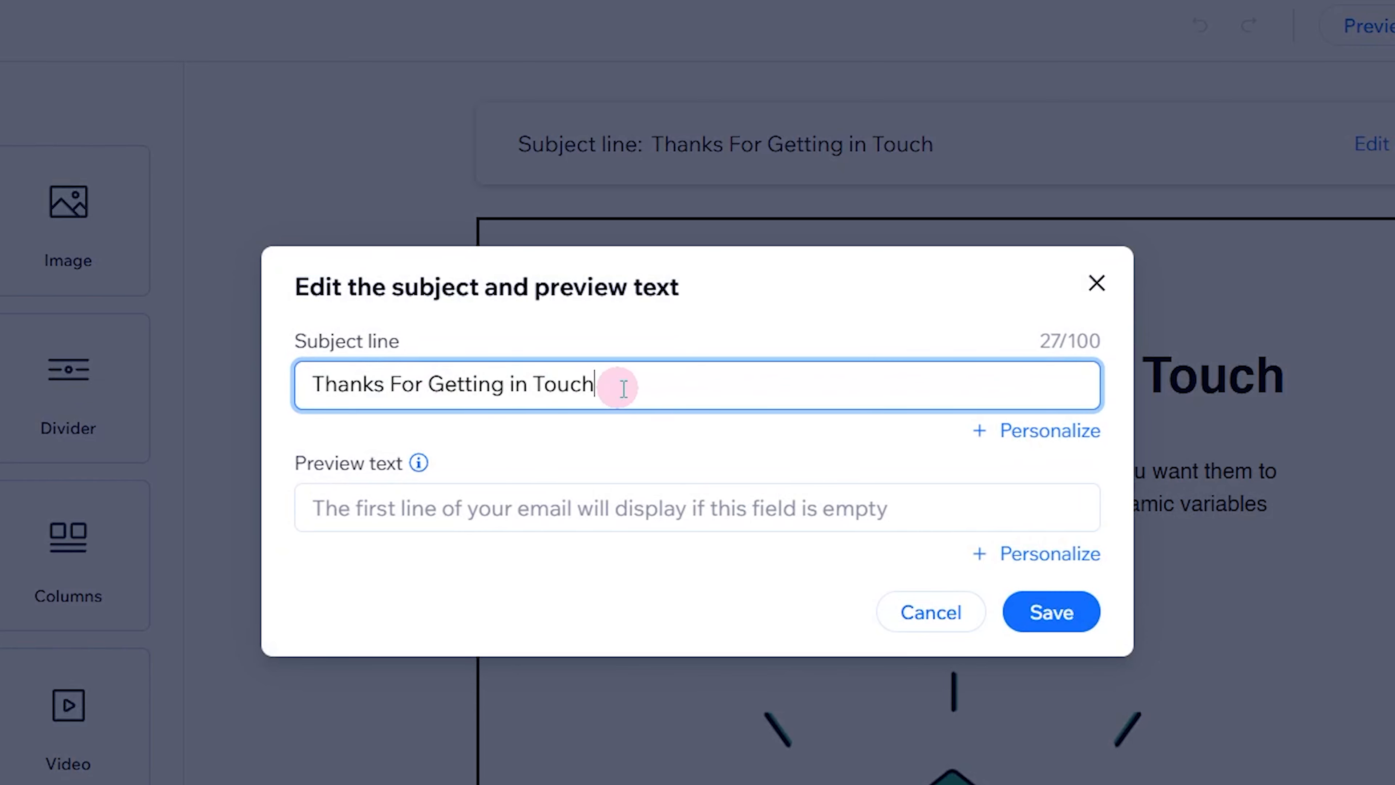
{"action": "left_click", "coordinate": [1032, 431]}
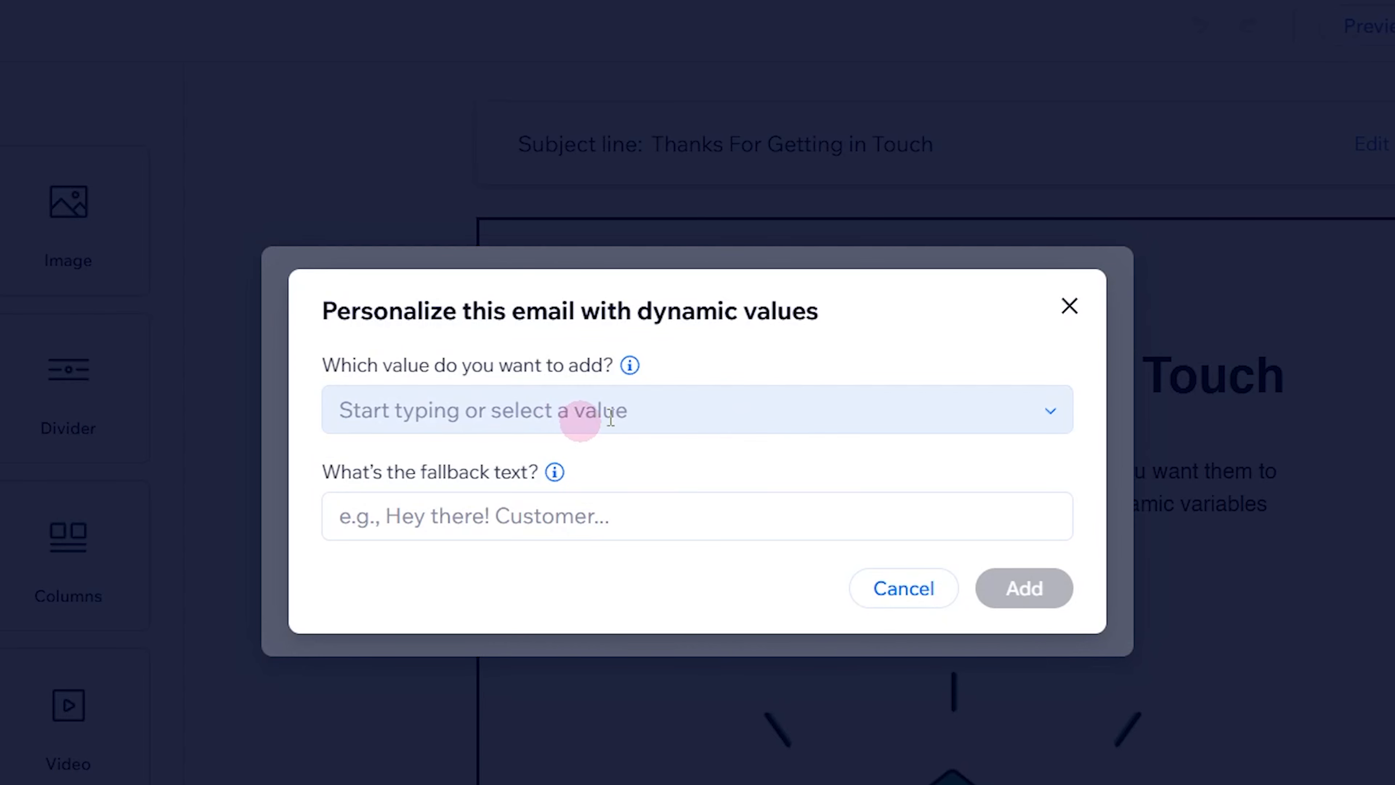
{"action": "left_click", "coordinate": [1050, 415]}
{"action": "scroll", "coordinate": [691, 590], "scroll_direction": "down", "scroll_amount": 4}
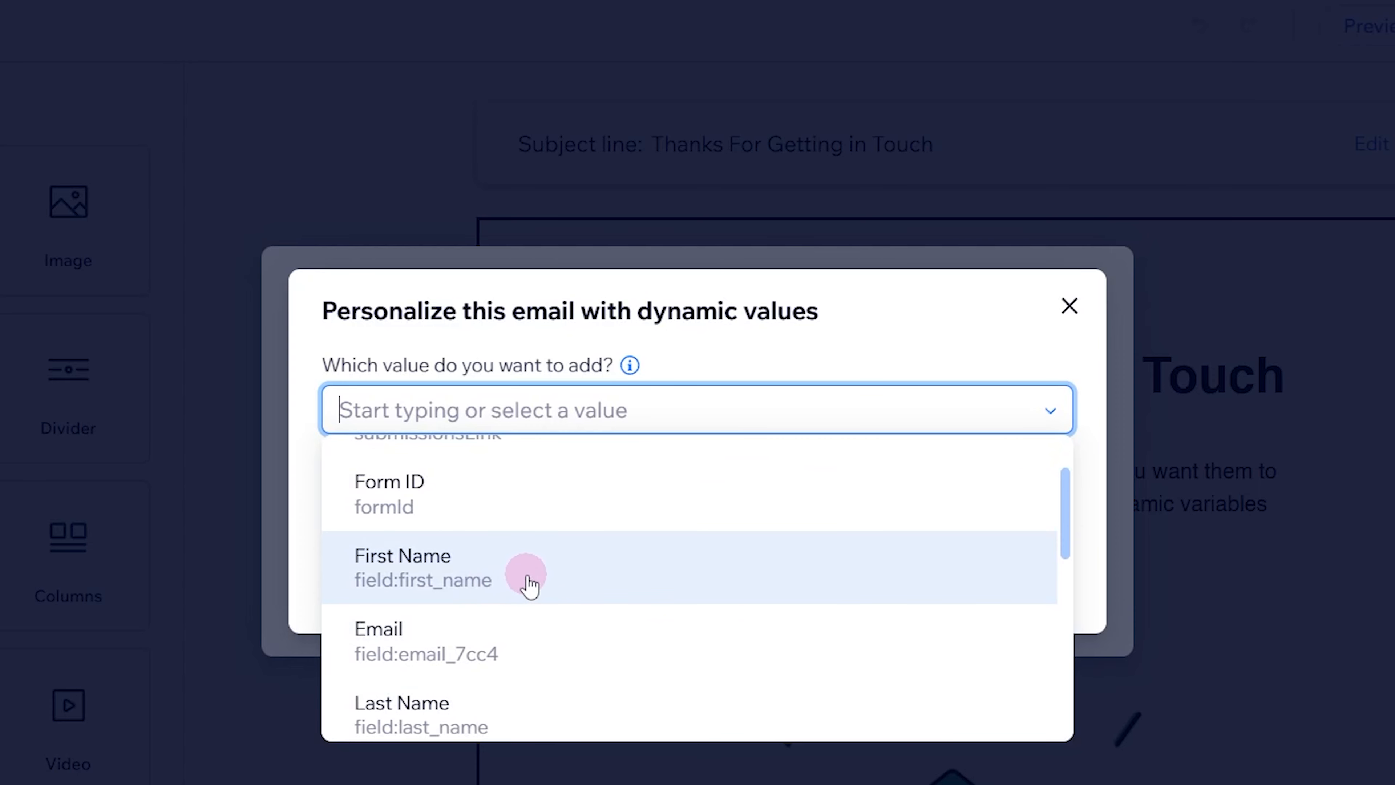
{"action": "left_click", "coordinate": [534, 577]}
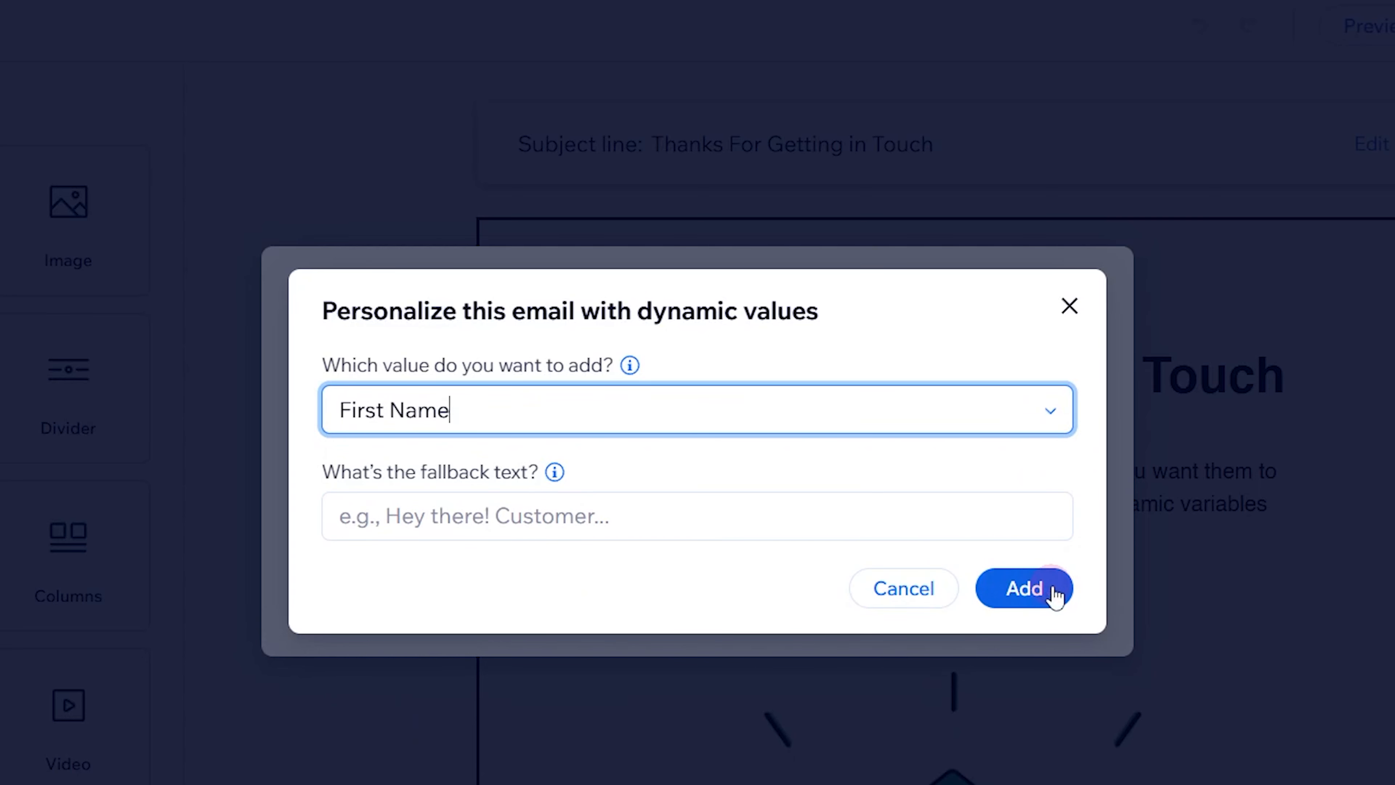
{"action": "left_click", "coordinate": [1026, 596]}
{"action": "left_click", "coordinate": [1038, 613]}
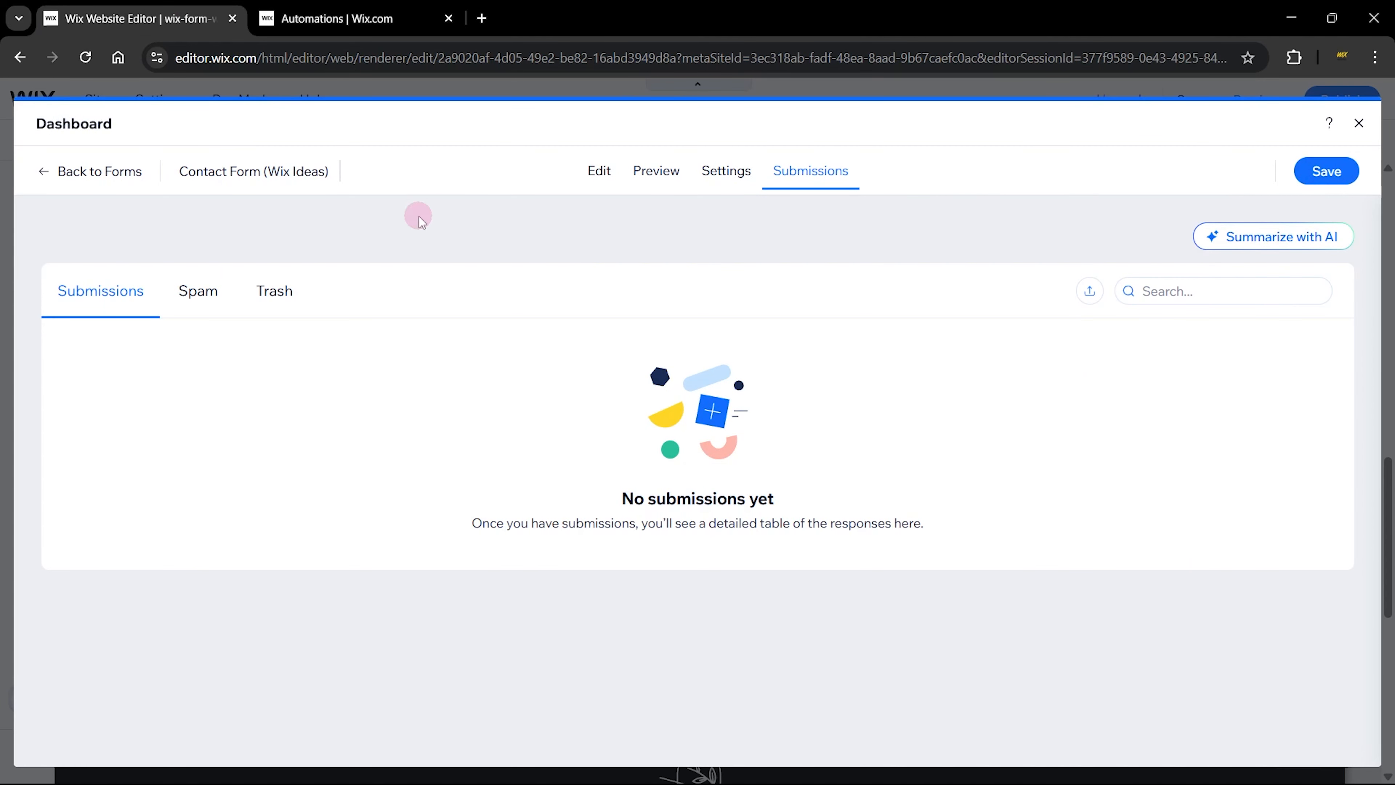
- Review the contact form's fields in the form editor, and return to the automation's email editor
{"action": "left_click", "coordinate": [594, 171]}
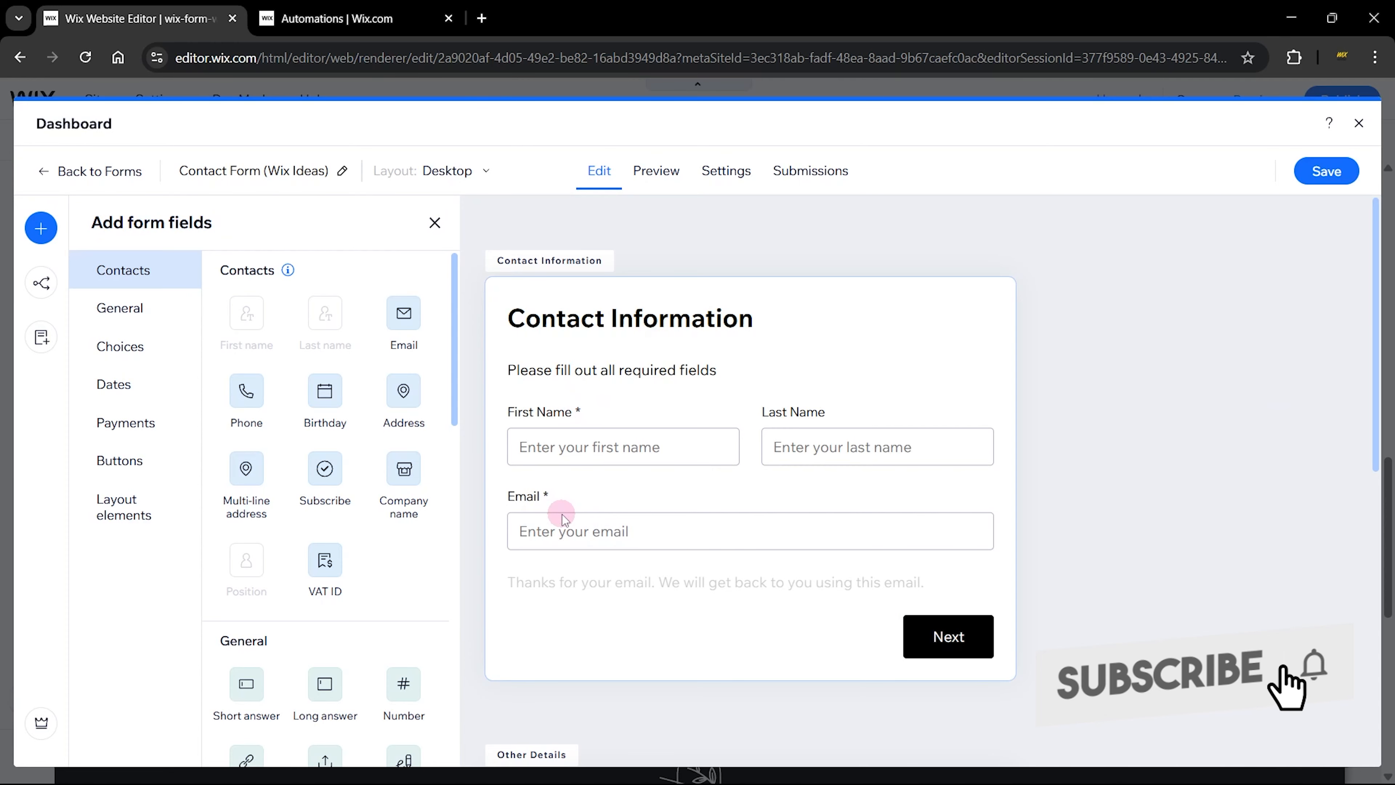
{"action": "left_click", "coordinate": [330, 19]}
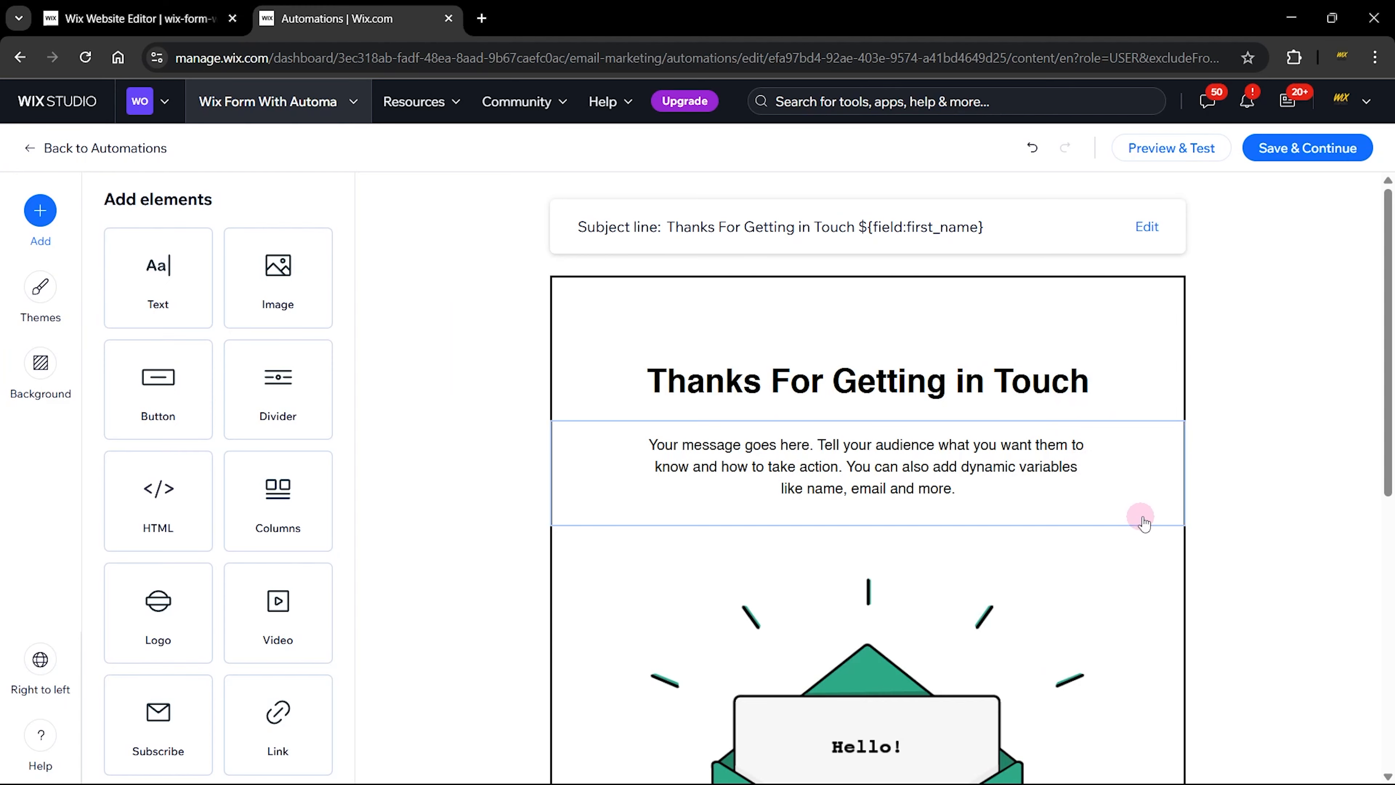
- Add a text element between the message paragraph and the envelope image and clear its placeholder text
{"action": "scroll", "coordinate": [1148, 517], "scroll_direction": "down", "scroll_amount": 5}
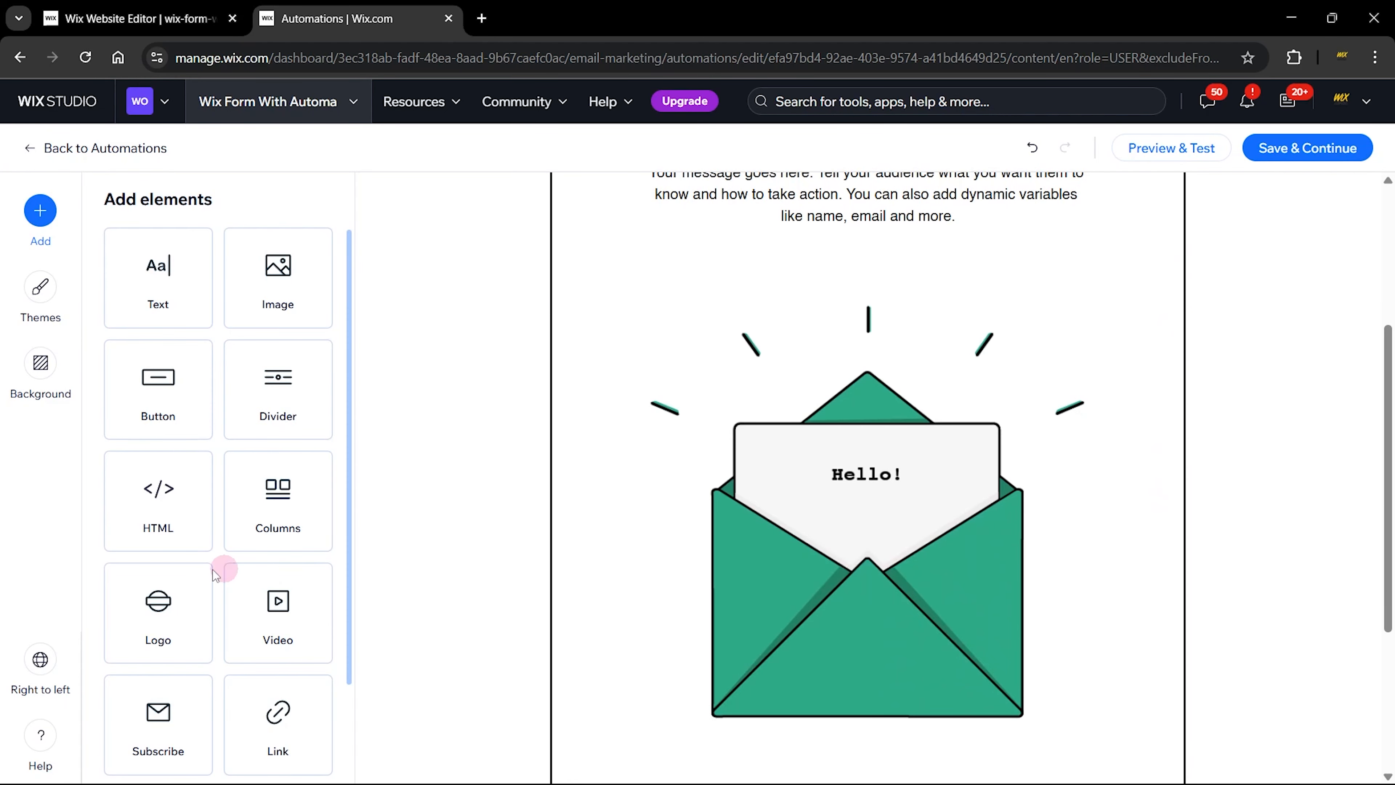
{"action": "left_click_drag", "start_coordinate": [175, 321], "coordinate": [856, 561]}
{"action": "triple_click", "coordinate": [1116, 486]}
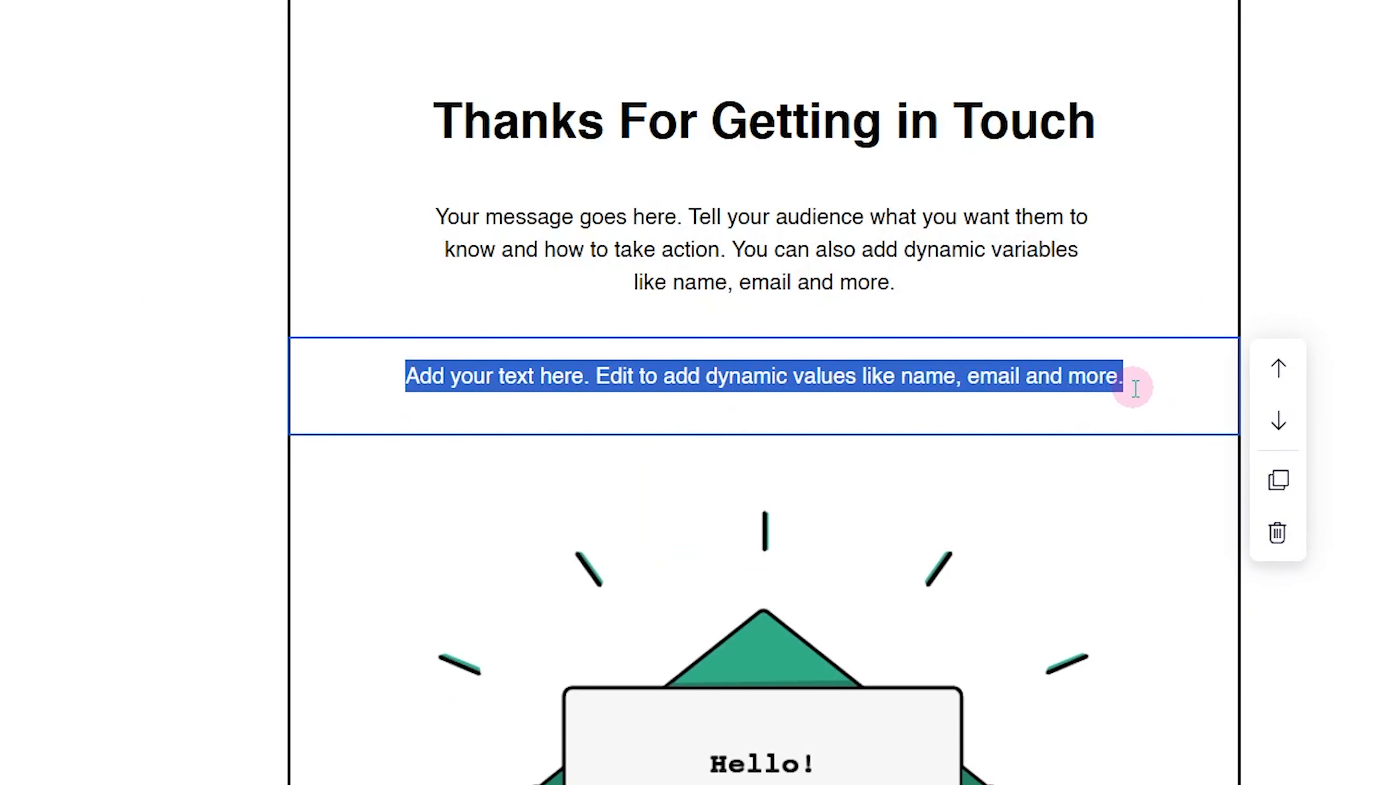
{"action": "key", "text": "BackSpace"}
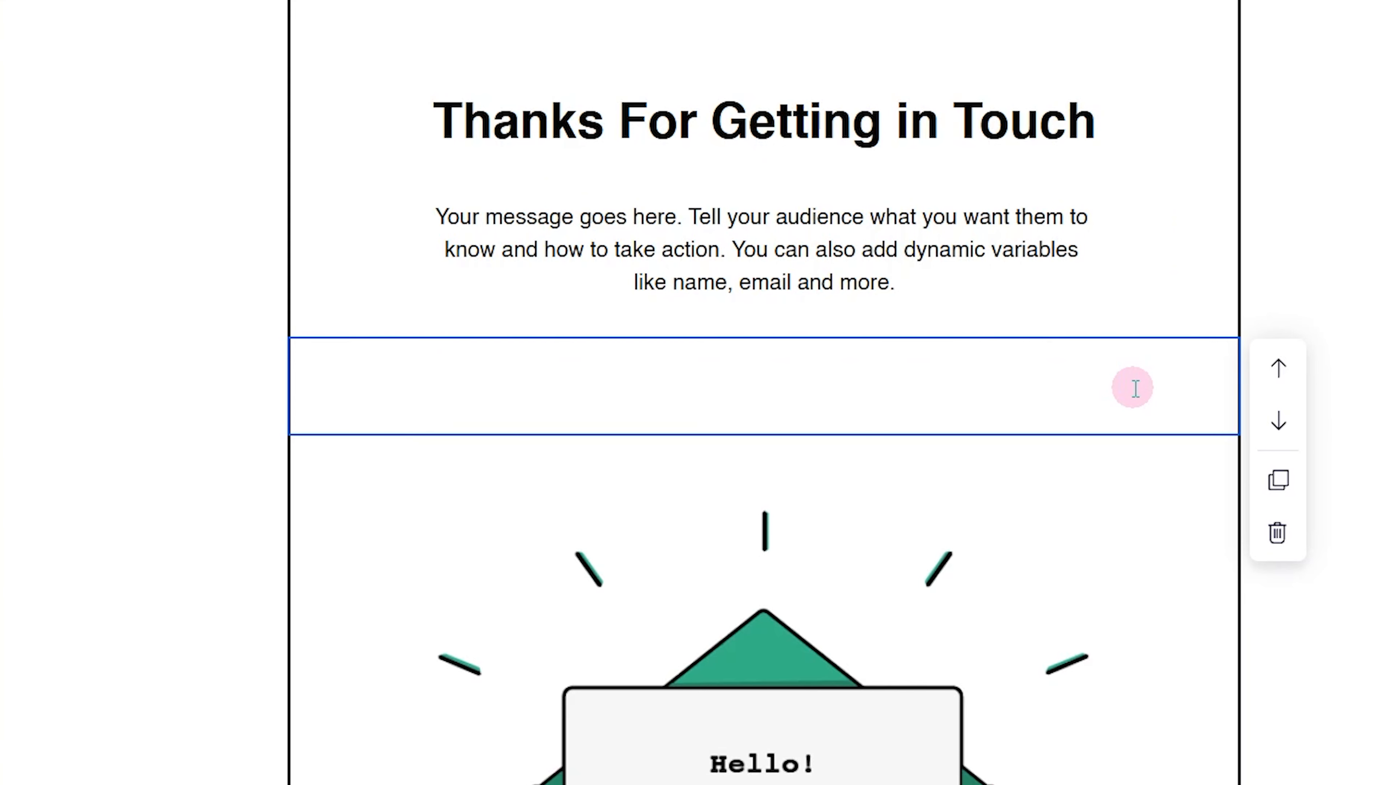
- Insert the form's First Name dynamic value into the new text element, without fallback text
{"action": "scroll", "coordinate": [275, 417], "scroll_direction": "down", "scroll_amount": 1}
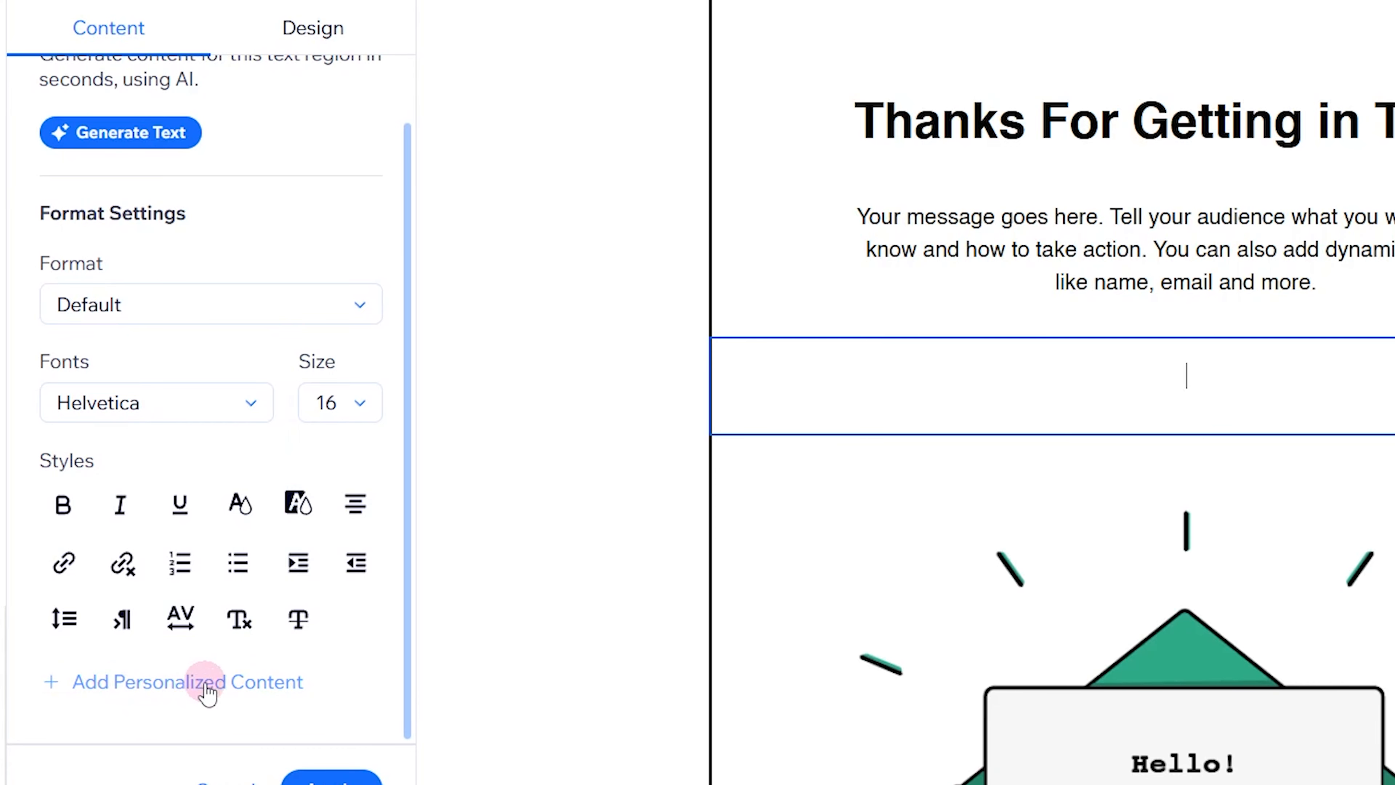
{"action": "left_click", "coordinate": [181, 684]}
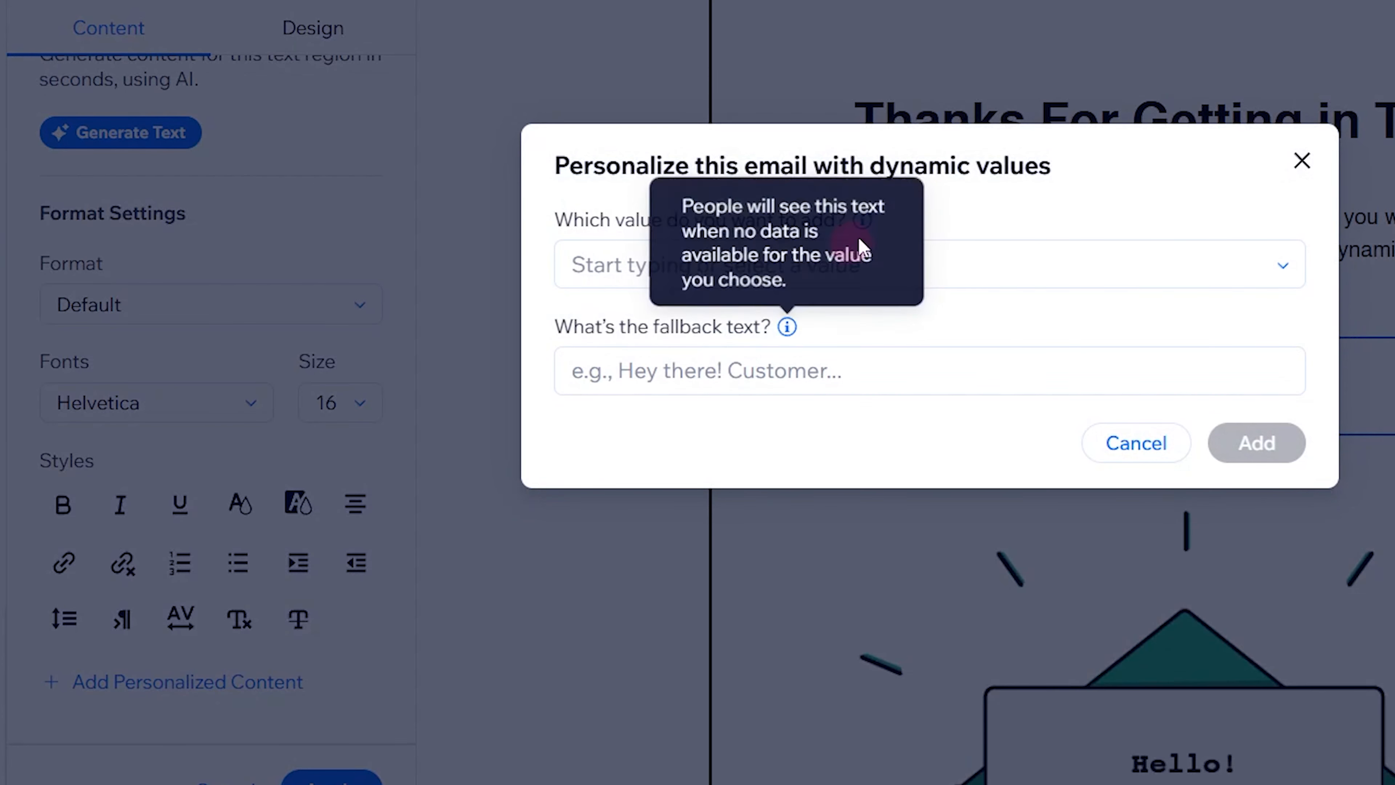
{"action": "left_click", "coordinate": [986, 266]}
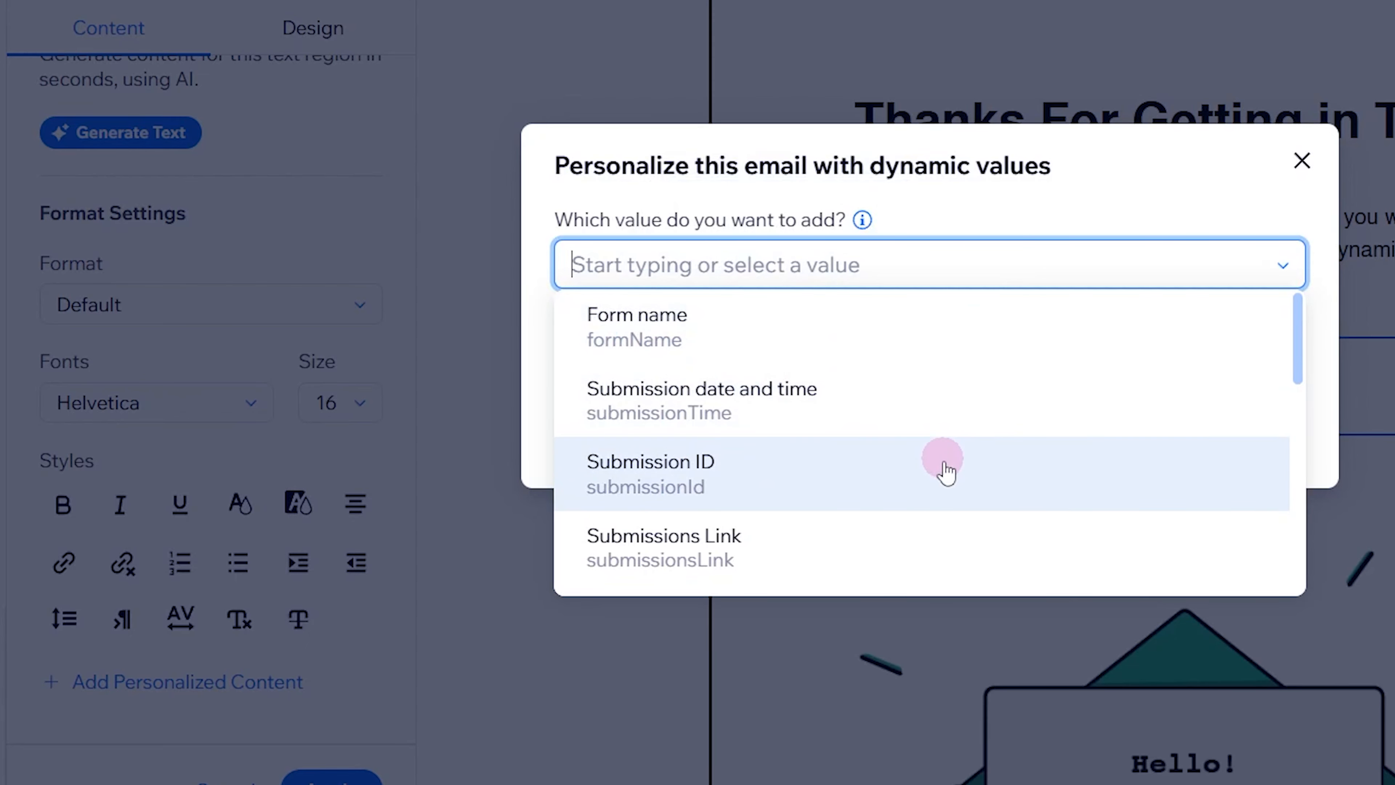
{"action": "scroll", "coordinate": [940, 468], "scroll_direction": "down", "scroll_amount": 2}
{"action": "scroll", "coordinate": [916, 448], "scroll_direction": "down", "scroll_amount": 2}
{"action": "left_click", "coordinate": [835, 433]}
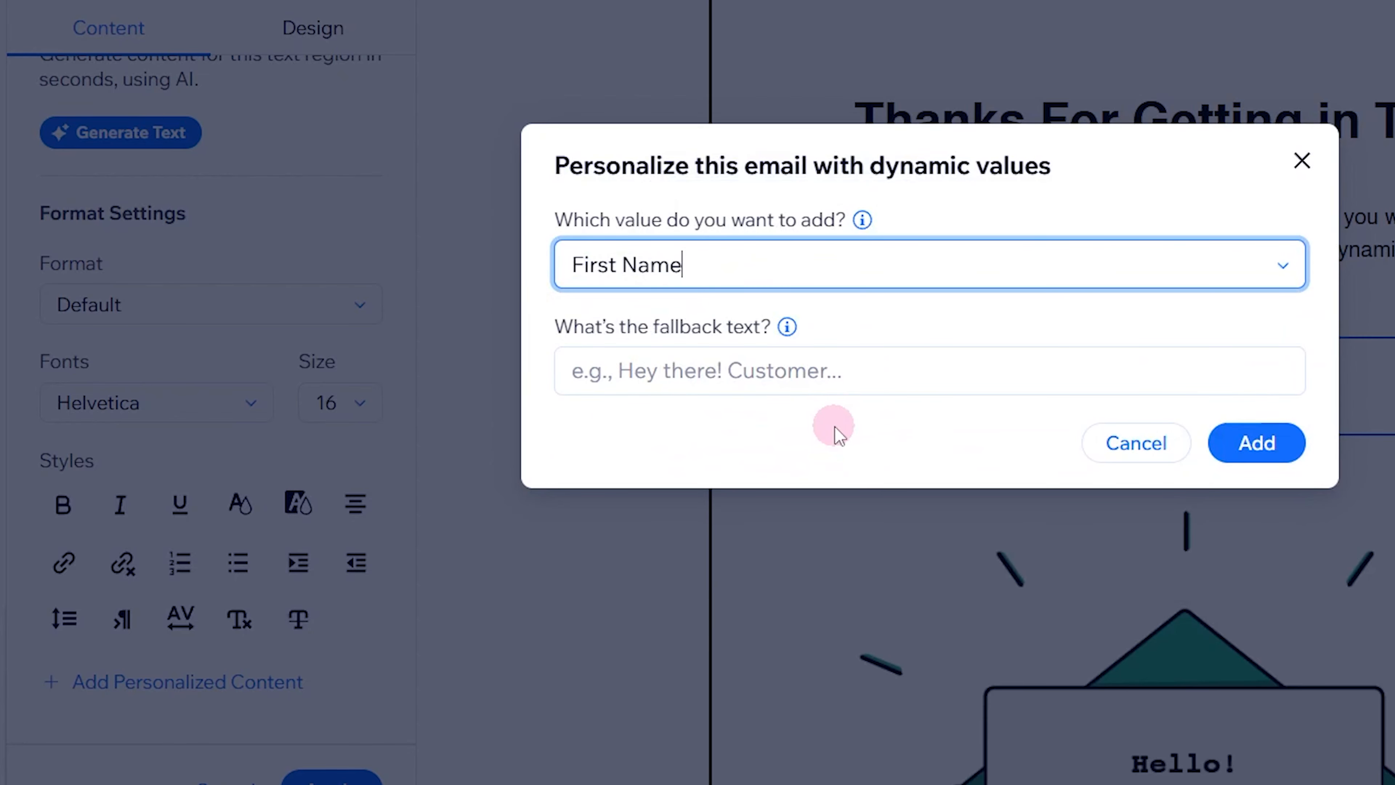
{"action": "left_click", "coordinate": [1258, 444]}
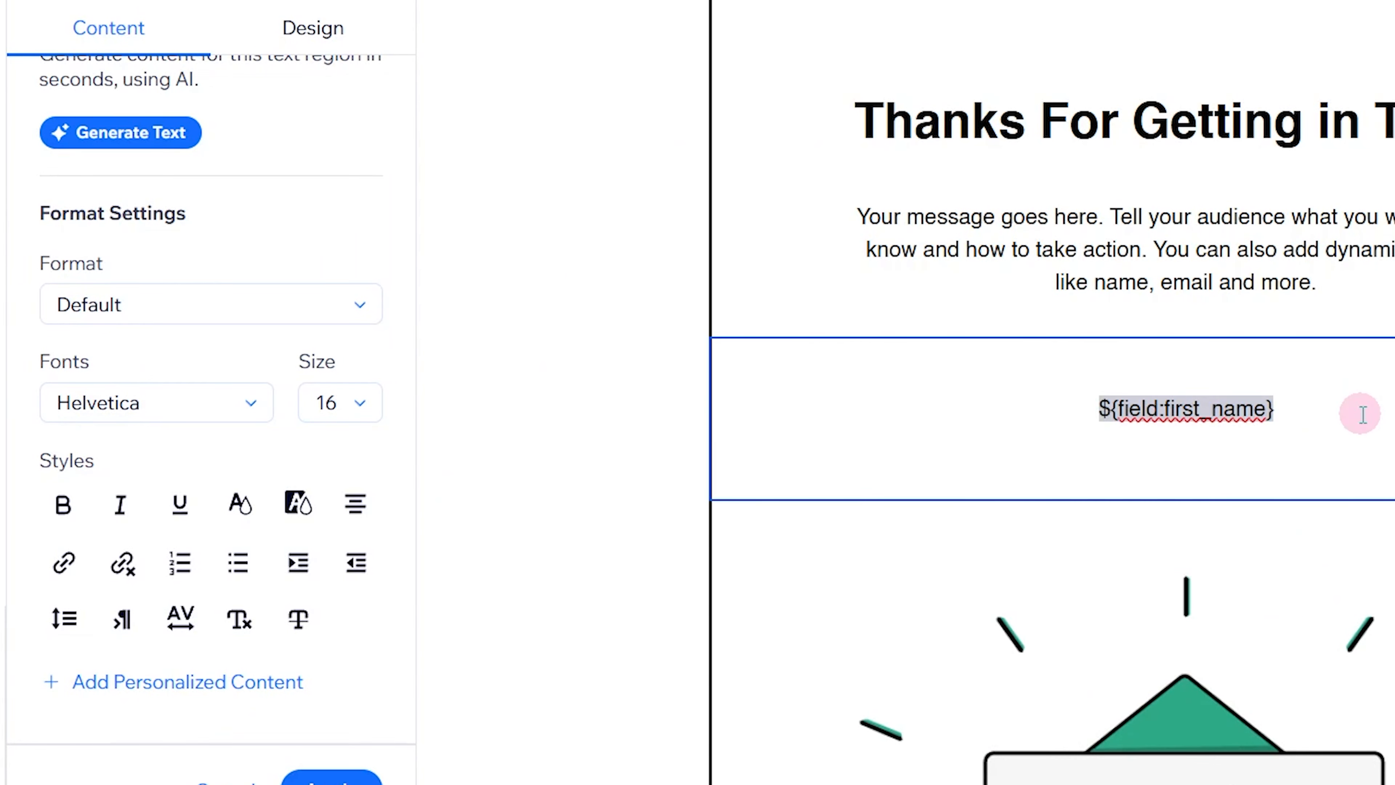
- Insert the Last Name dynamic value on the line below the first name
{"action": "left_click", "coordinate": [153, 689]}
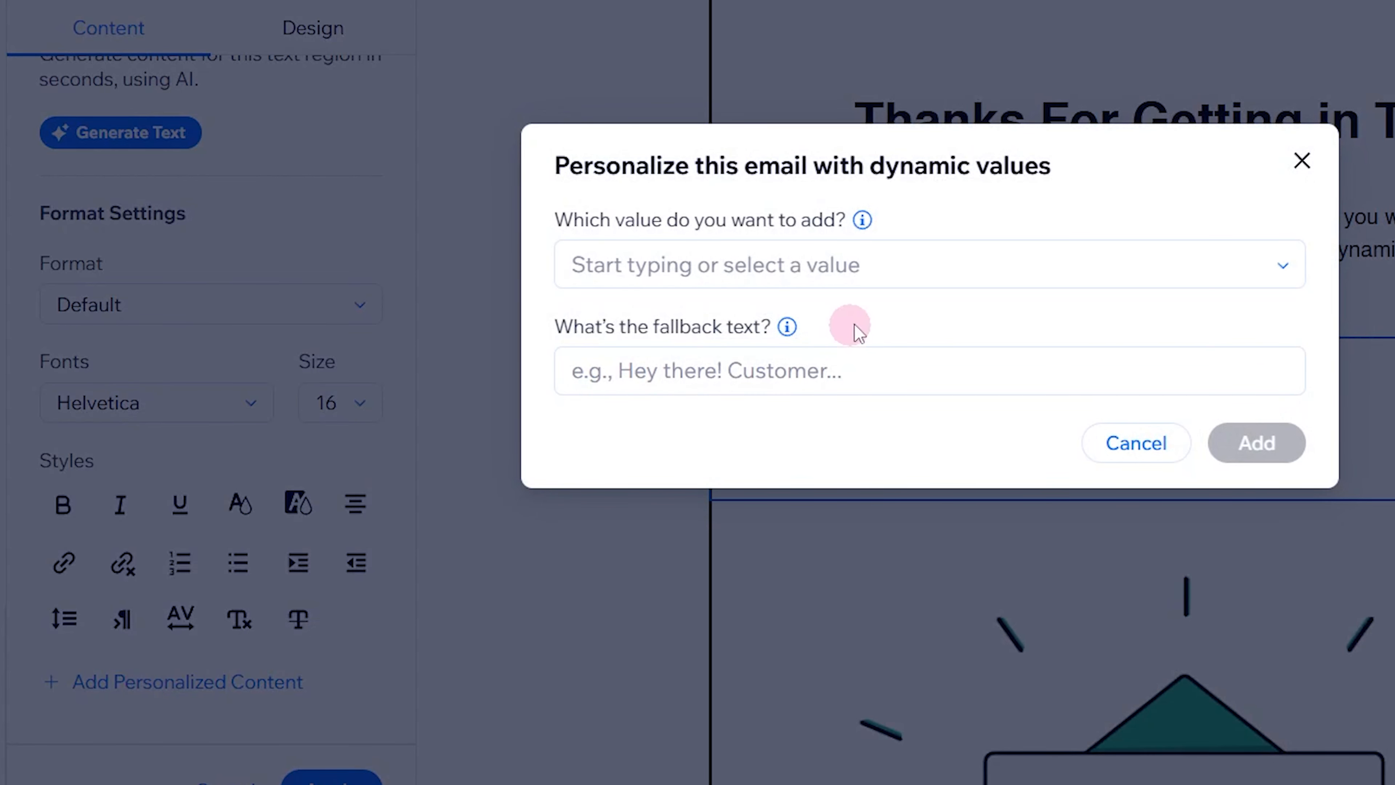
{"action": "left_click", "coordinate": [890, 275]}
{"action": "scroll", "coordinate": [898, 401], "scroll_direction": "down", "scroll_amount": 6}
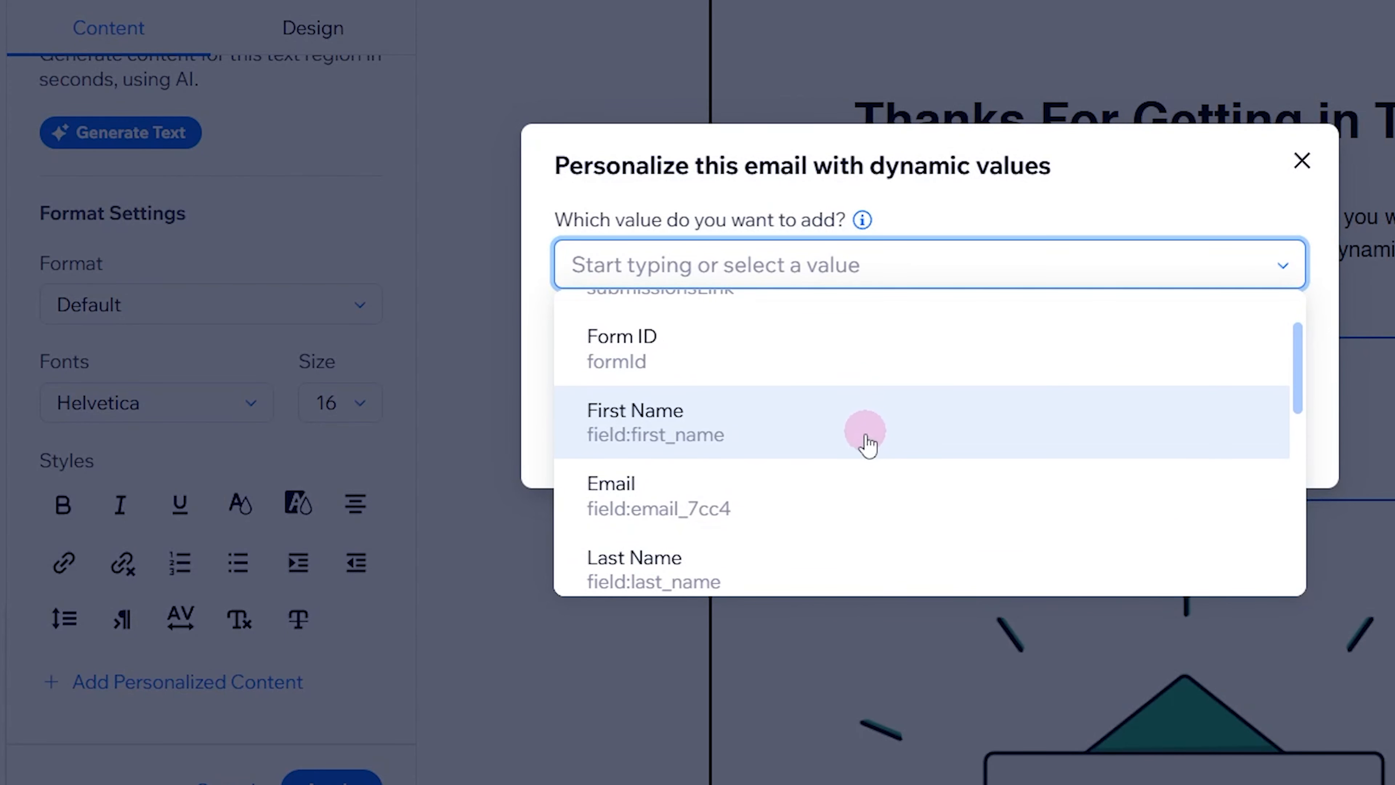
{"action": "left_click", "coordinate": [791, 443]}
{"action": "left_click", "coordinate": [1282, 456]}
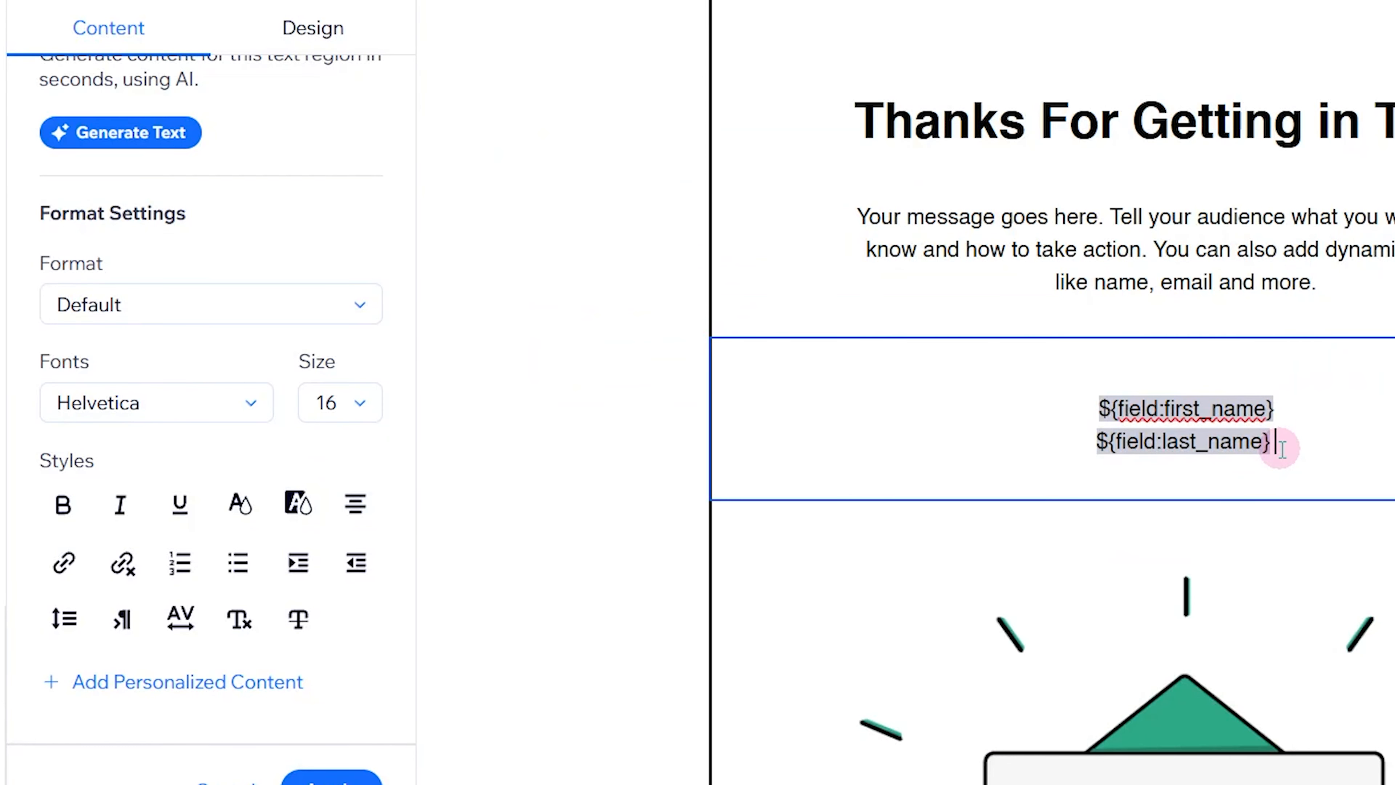
- Insert the Gender and Job Role dynamic values on separate lines below the last name
{"action": "left_click", "coordinate": [234, 684]}
{"action": "left_click", "coordinate": [934, 265]}
{"action": "scroll", "coordinate": [922, 464], "scroll_direction": "down", "scroll_amount": 8}
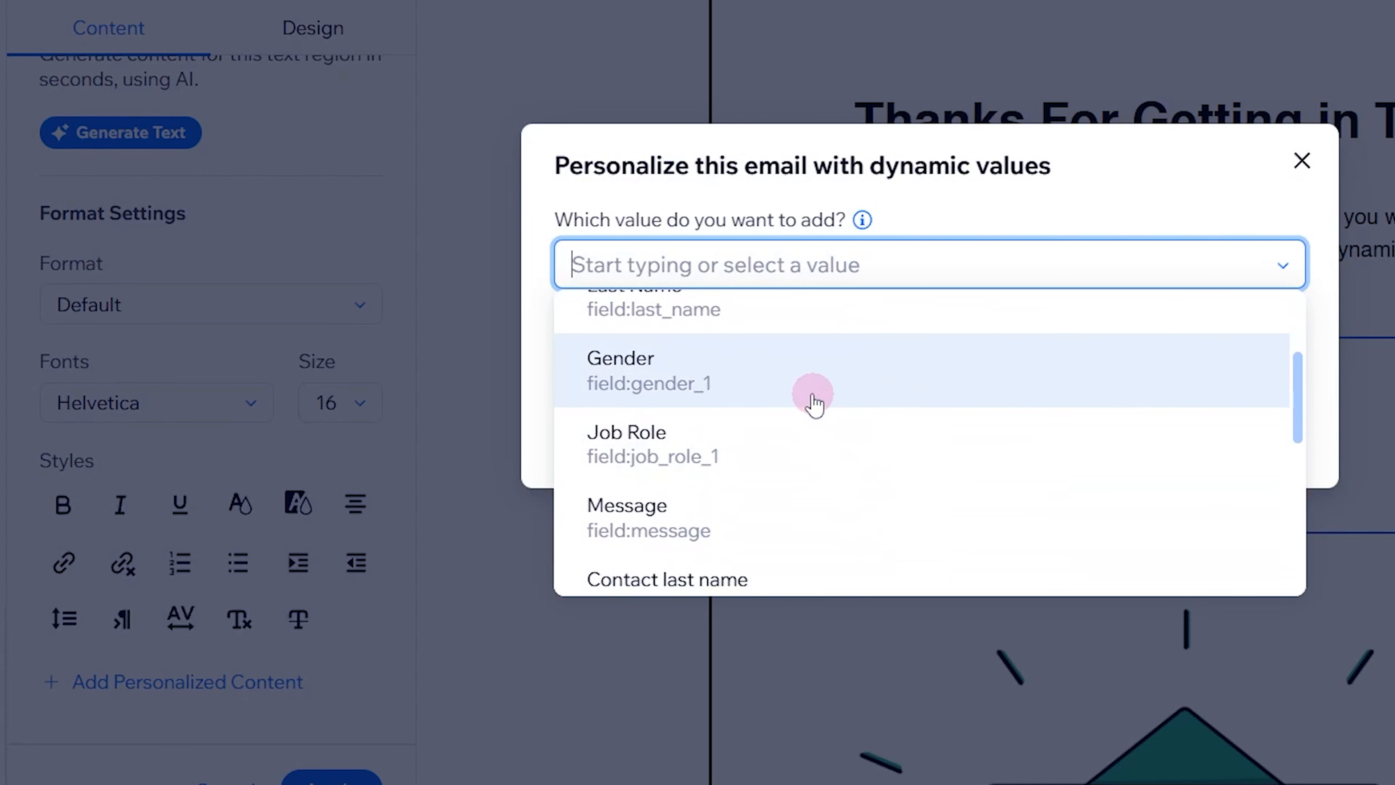
{"action": "left_click", "coordinate": [800, 380]}
{"action": "left_click", "coordinate": [1258, 448]}
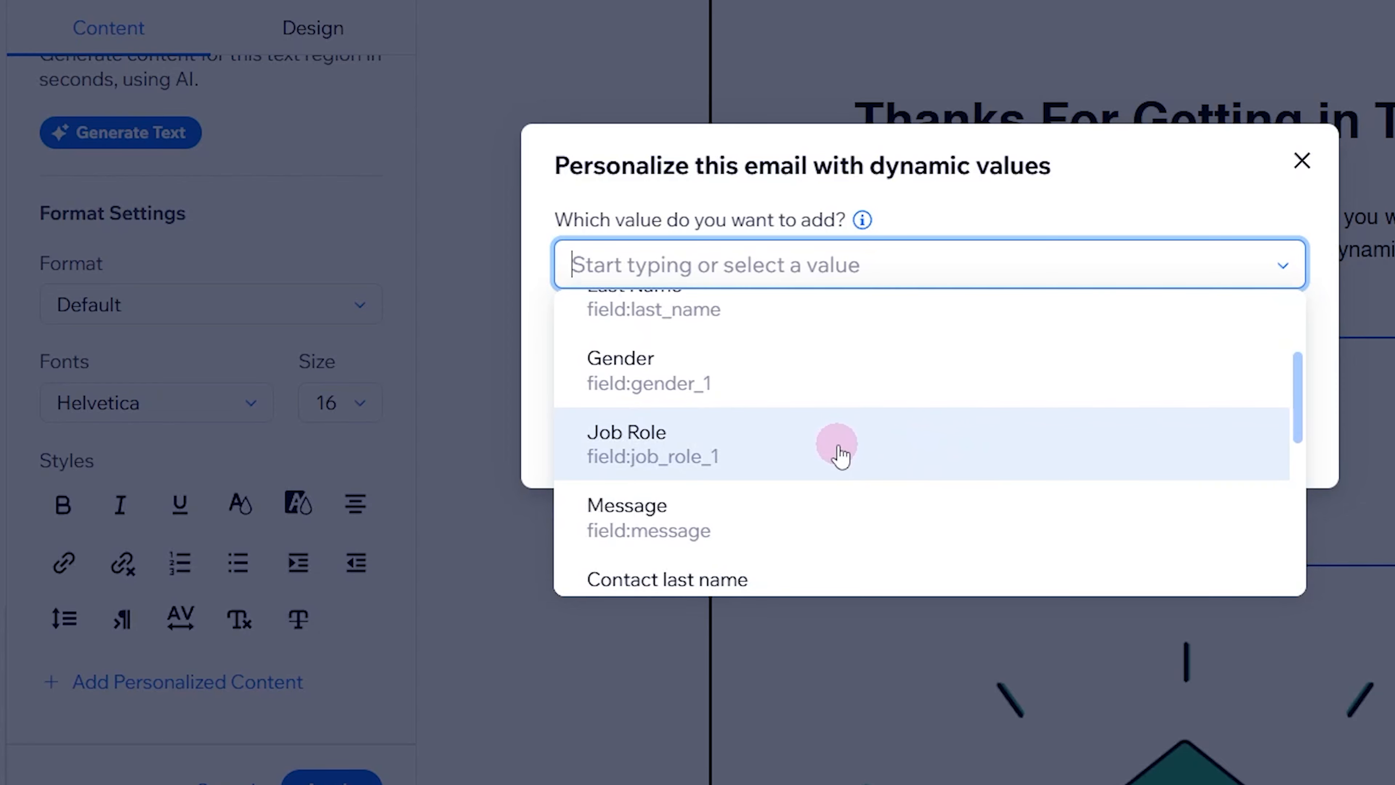
{"action": "left_click", "coordinate": [835, 451]}
{"action": "left_click", "coordinate": [1255, 442]}
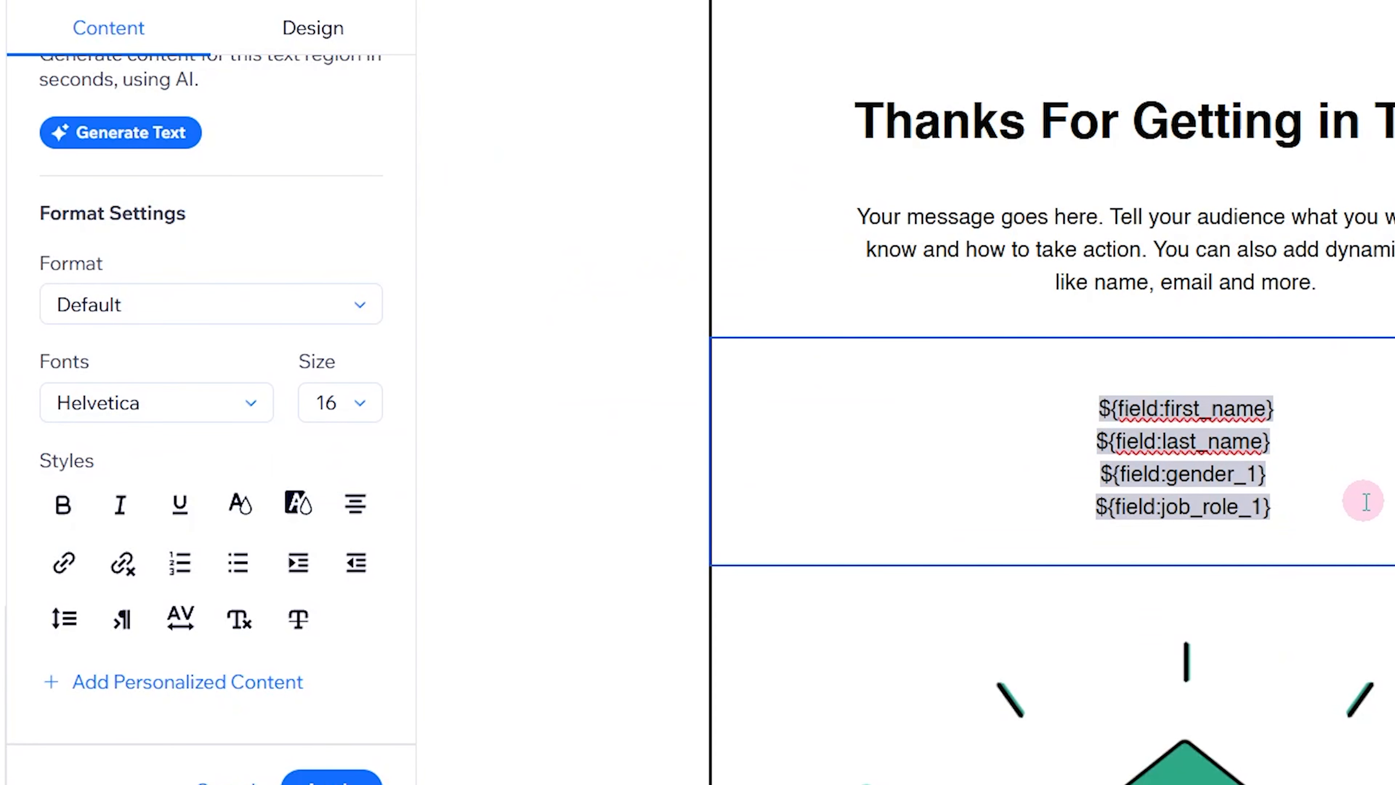
- Insert the Message dynamic value on a new line below the job role
{"action": "key", "text": "Return"}
{"action": "left_click", "coordinate": [286, 682]}
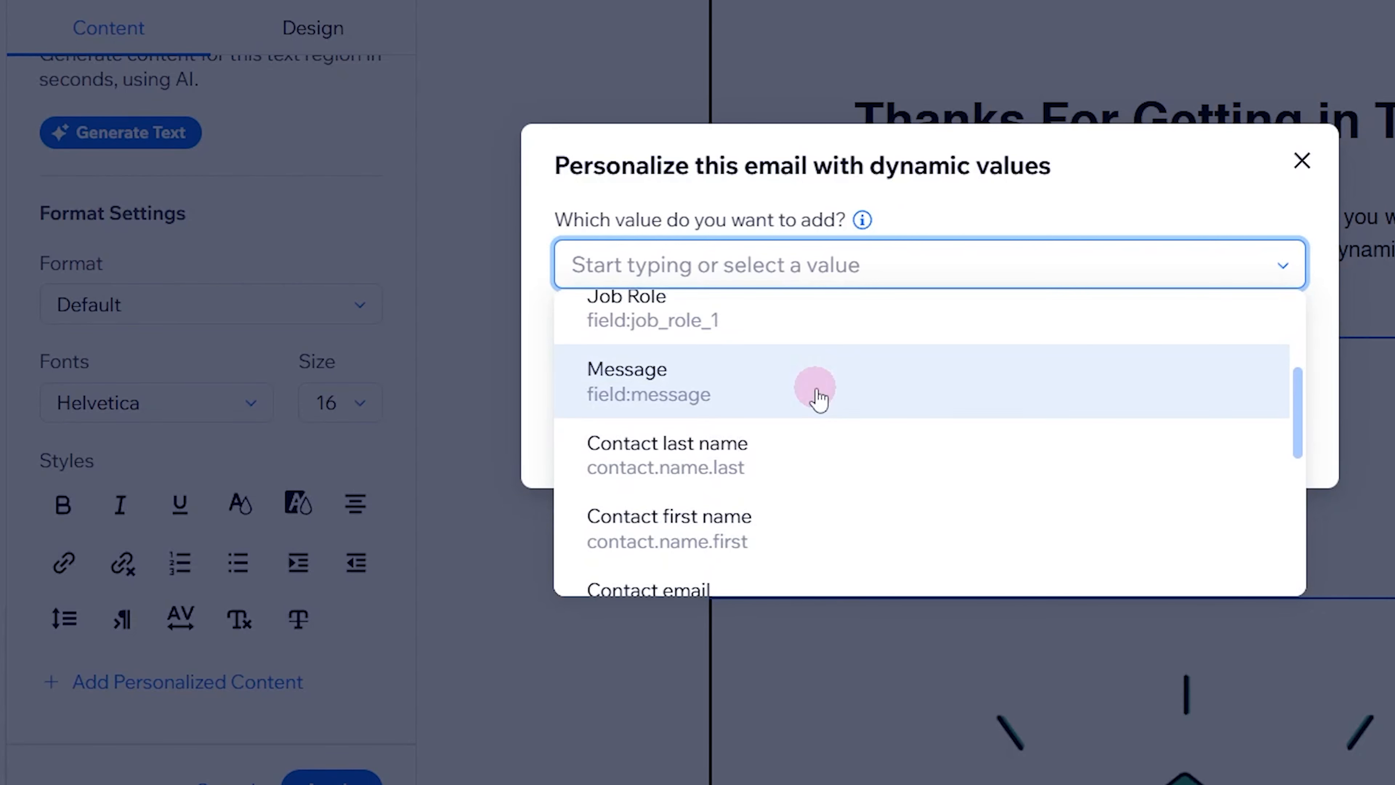
{"action": "left_click", "coordinate": [816, 392]}
{"action": "left_click", "coordinate": [1257, 444]}
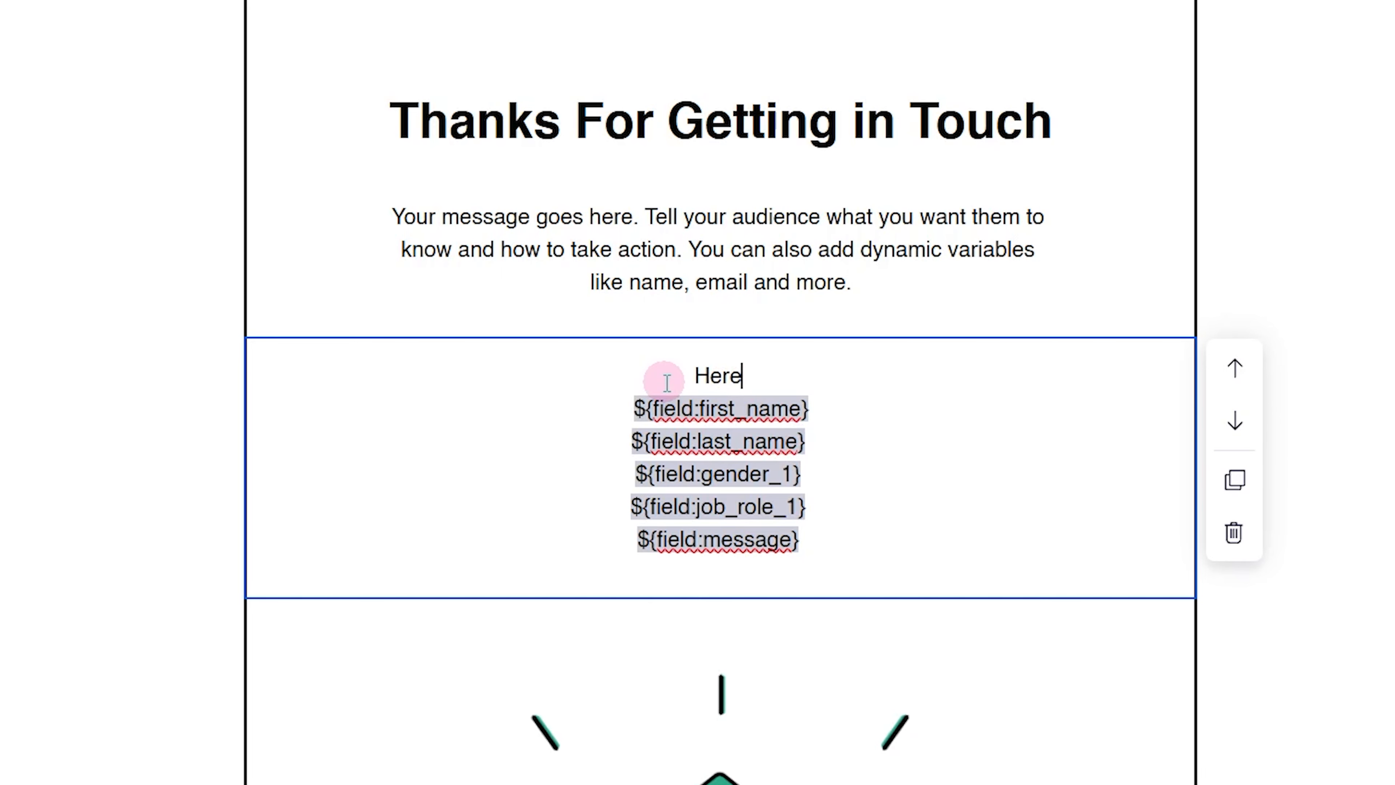
- Write "Here is a summary of your submission:" above the dynamic values, followed by a blank line
{"action": "type", "text": "your submission:"}
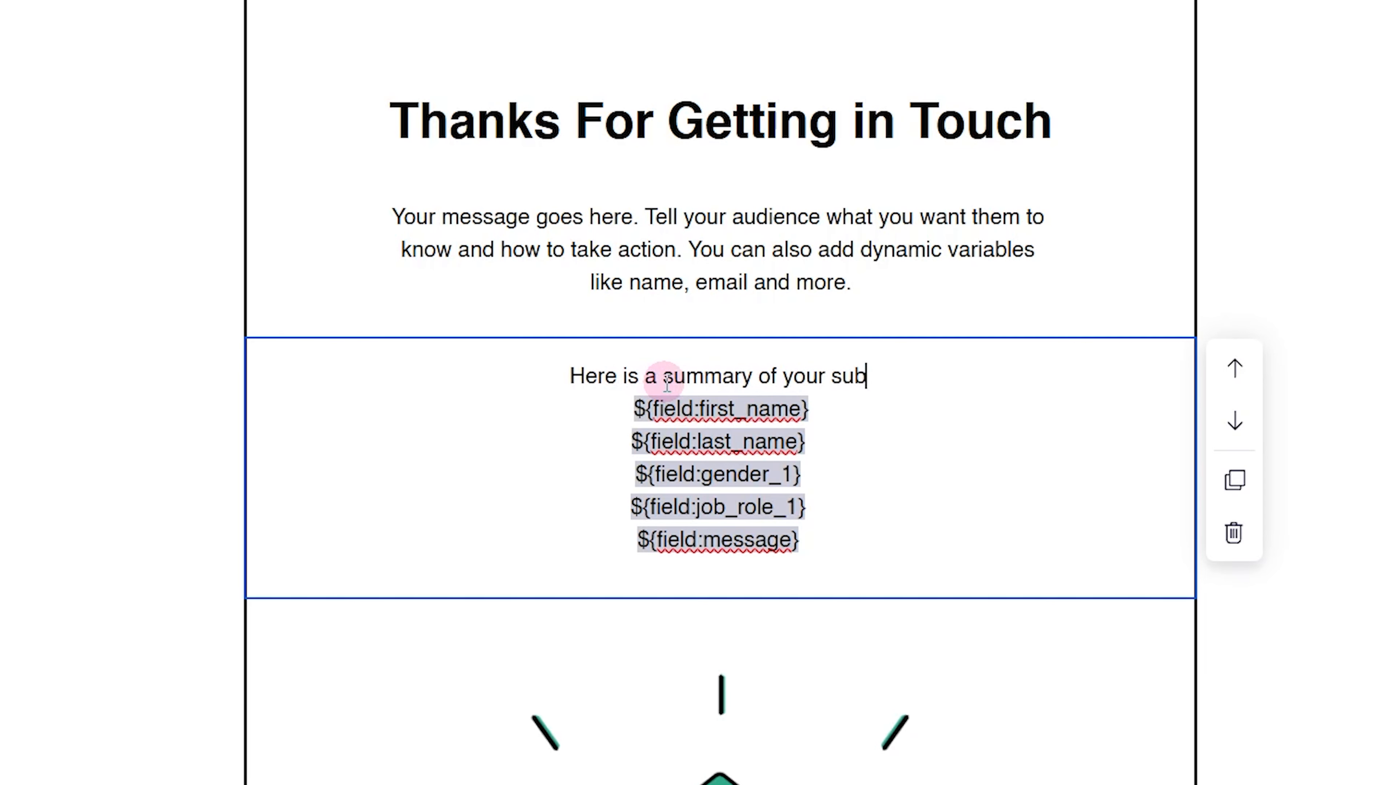
{"action": "key", "text": "Return"}
{"action": "left_click", "coordinate": [1311, 274]}
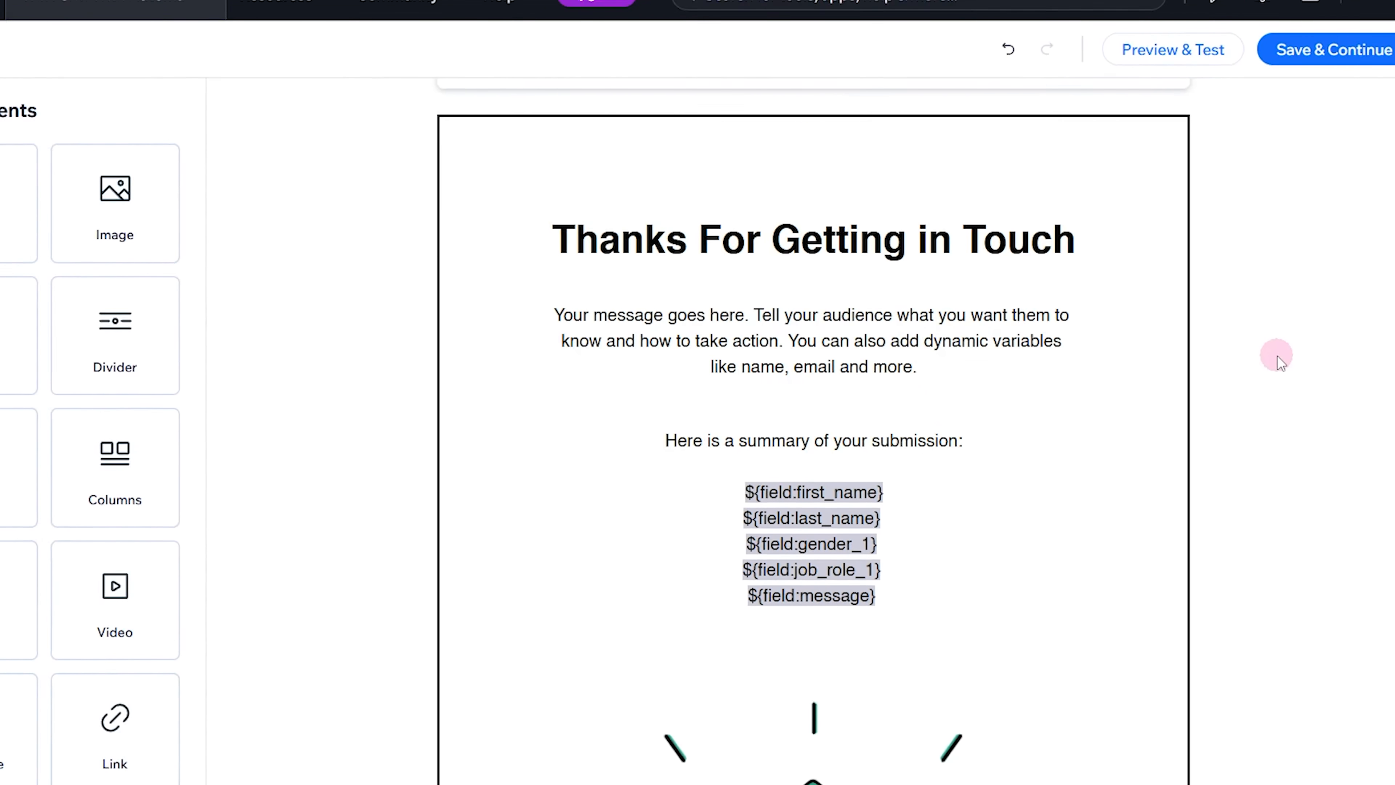
- Delete the "Add a Button" element below the envelope image in the email
{"action": "scroll", "coordinate": [1260, 406], "scroll_direction": "down", "scroll_amount": 10}
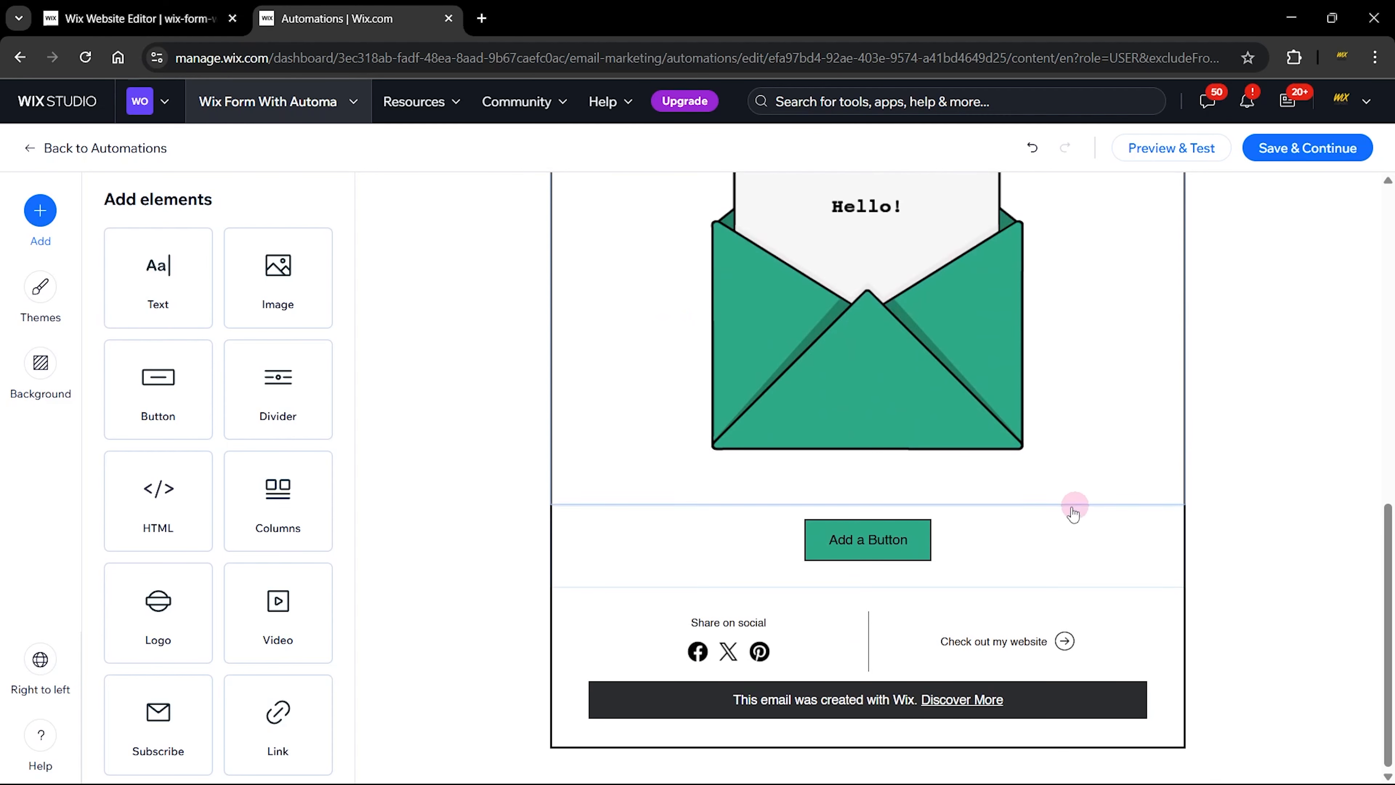
{"action": "left_click", "coordinate": [1020, 537]}
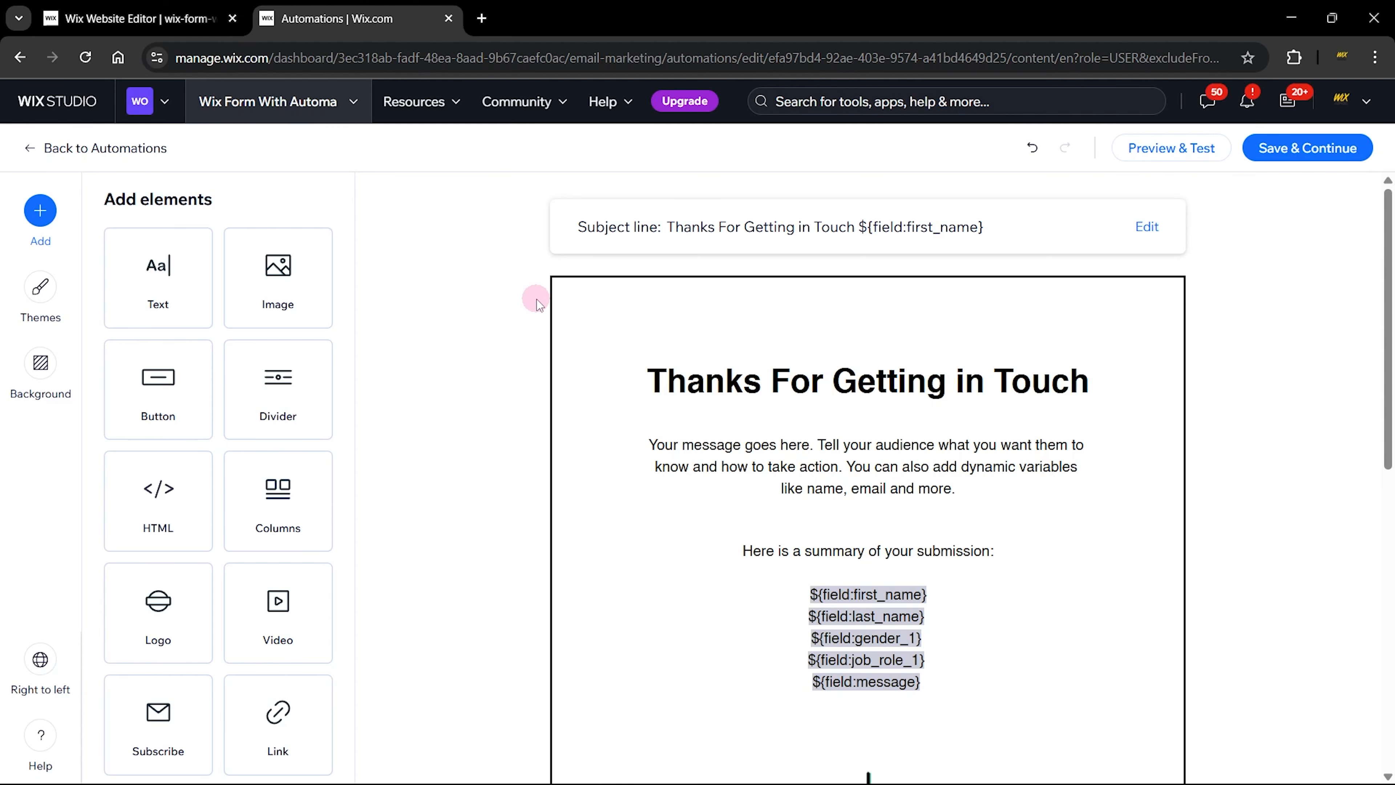
- Try the personalized Site theme on the email and review its look down the whole message
{"action": "left_click", "coordinate": [40, 288]}
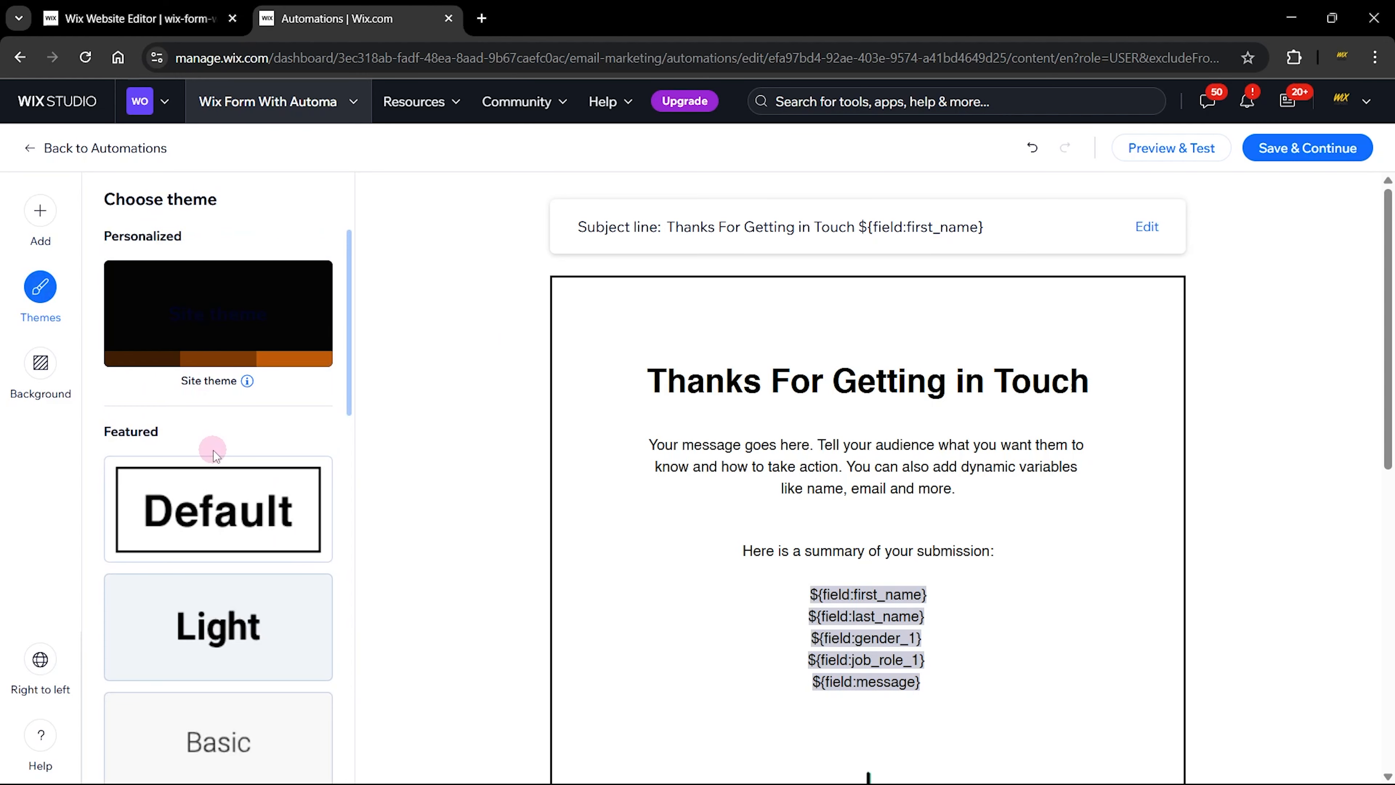
{"action": "scroll", "coordinate": [213, 451], "scroll_direction": "down", "scroll_amount": 3}
{"action": "scroll", "coordinate": [222, 332], "scroll_direction": "up", "scroll_amount": 3}
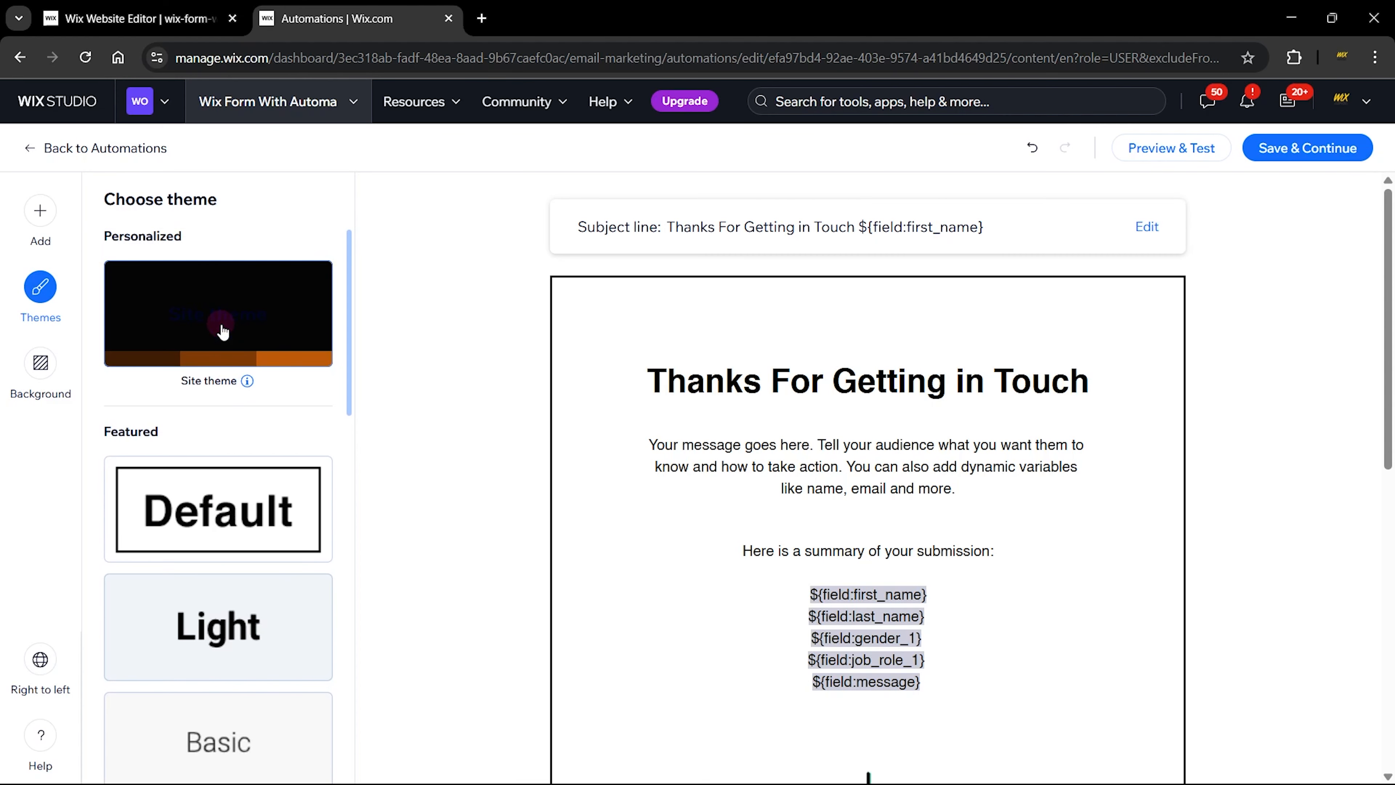
{"action": "left_click", "coordinate": [223, 332]}
{"action": "scroll", "coordinate": [1081, 505], "scroll_direction": "down", "scroll_amount": 5}
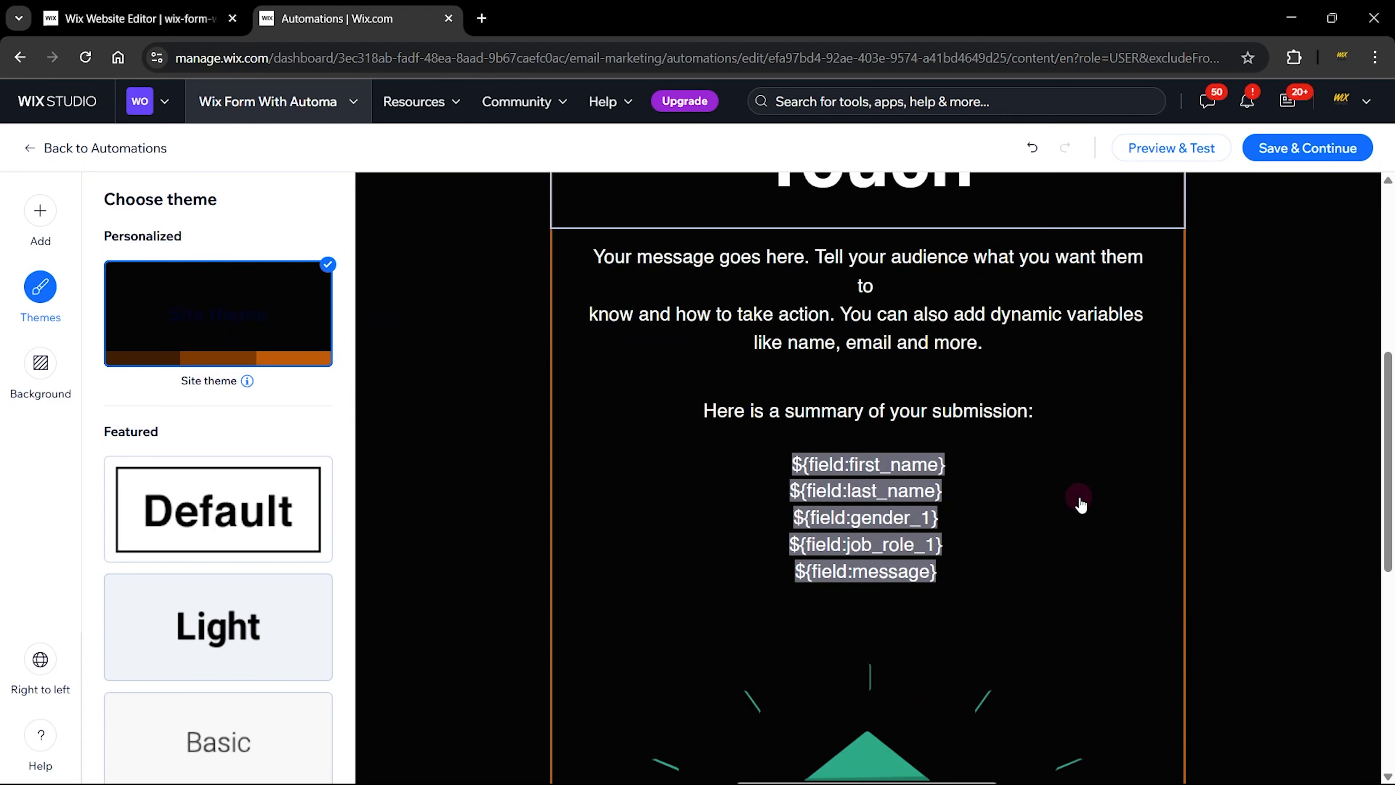
{"action": "scroll", "coordinate": [900, 414], "scroll_direction": "down", "scroll_amount": 5}
- Apply the Light theme to the email and check its look
{"action": "scroll", "coordinate": [218, 499], "scroll_direction": "down", "scroll_amount": 4}
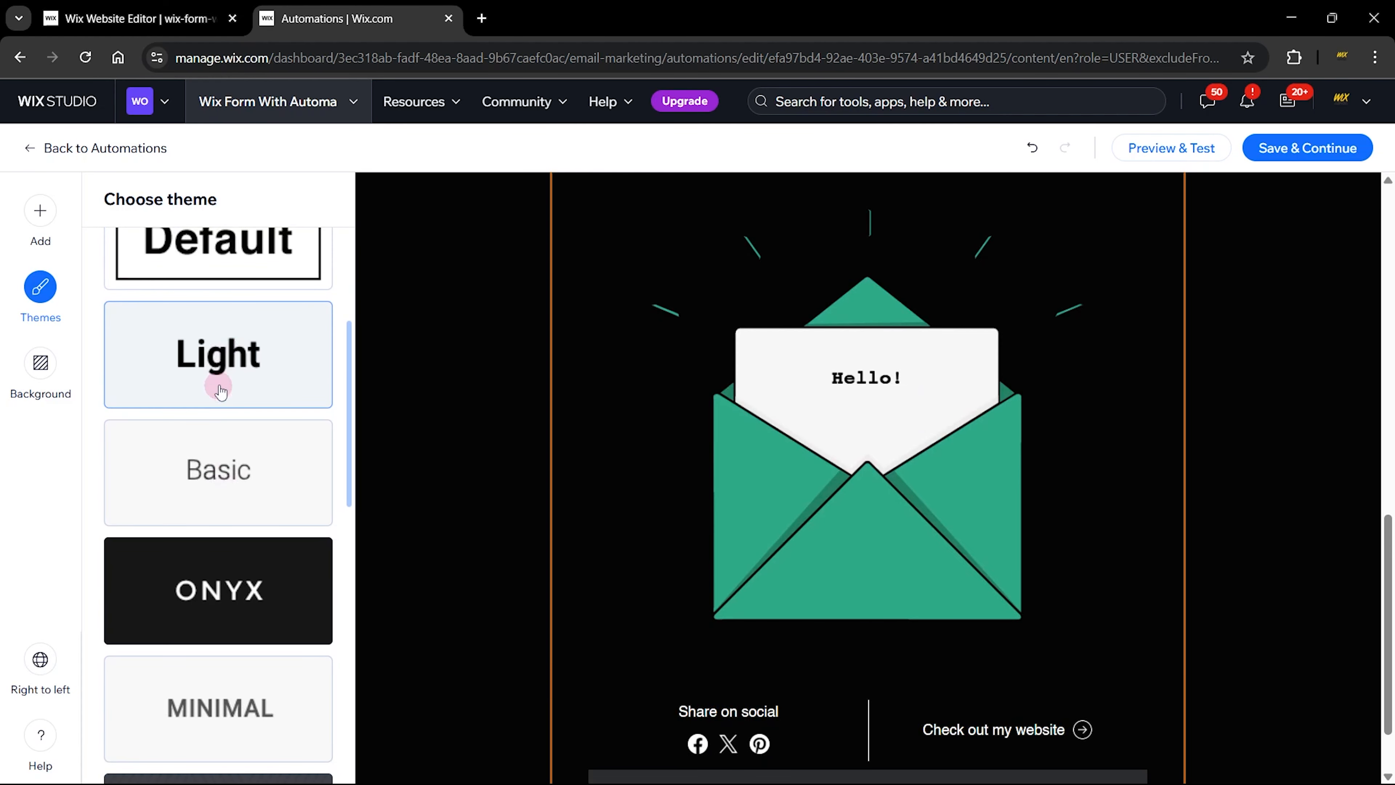
{"action": "left_click", "coordinate": [218, 365]}
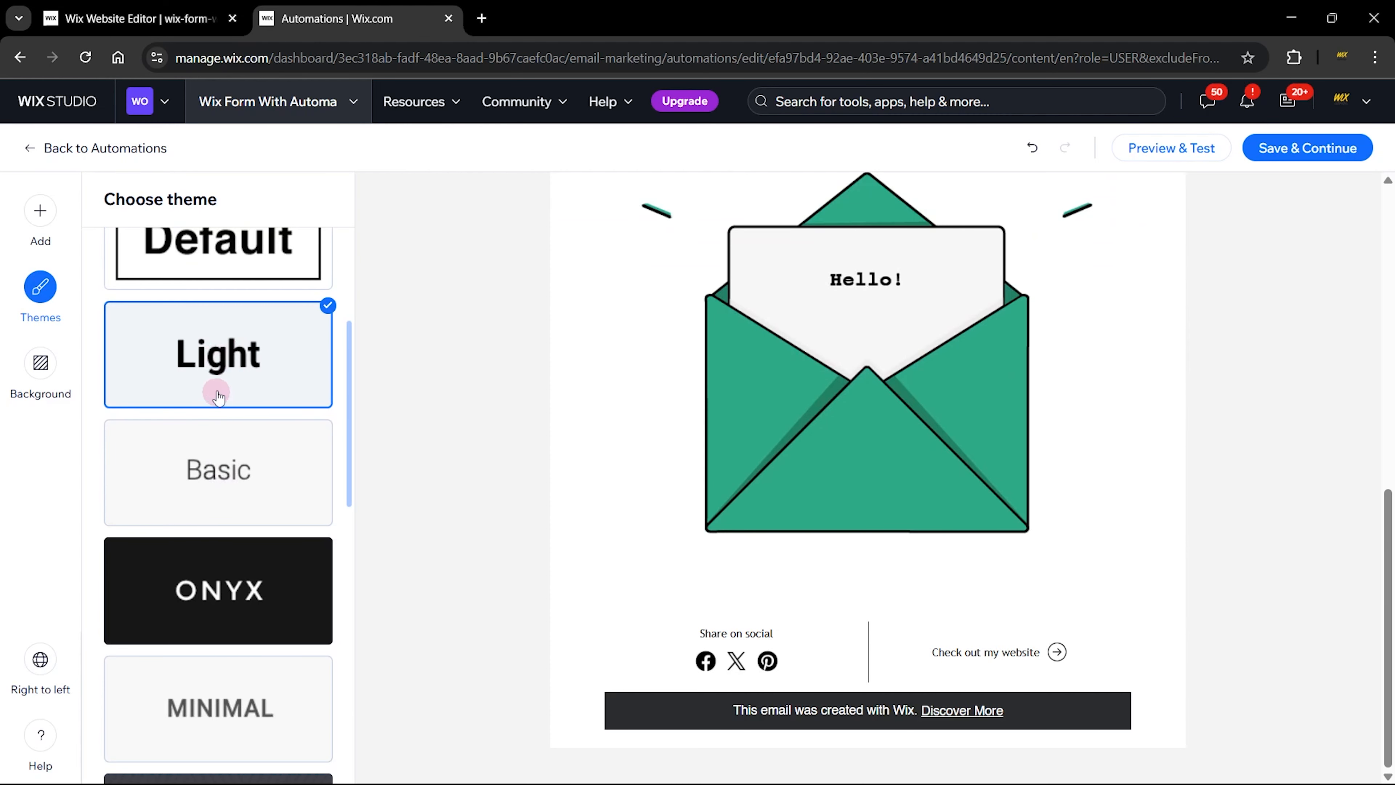
{"action": "scroll", "coordinate": [527, 434], "scroll_direction": "up", "scroll_amount": 10}
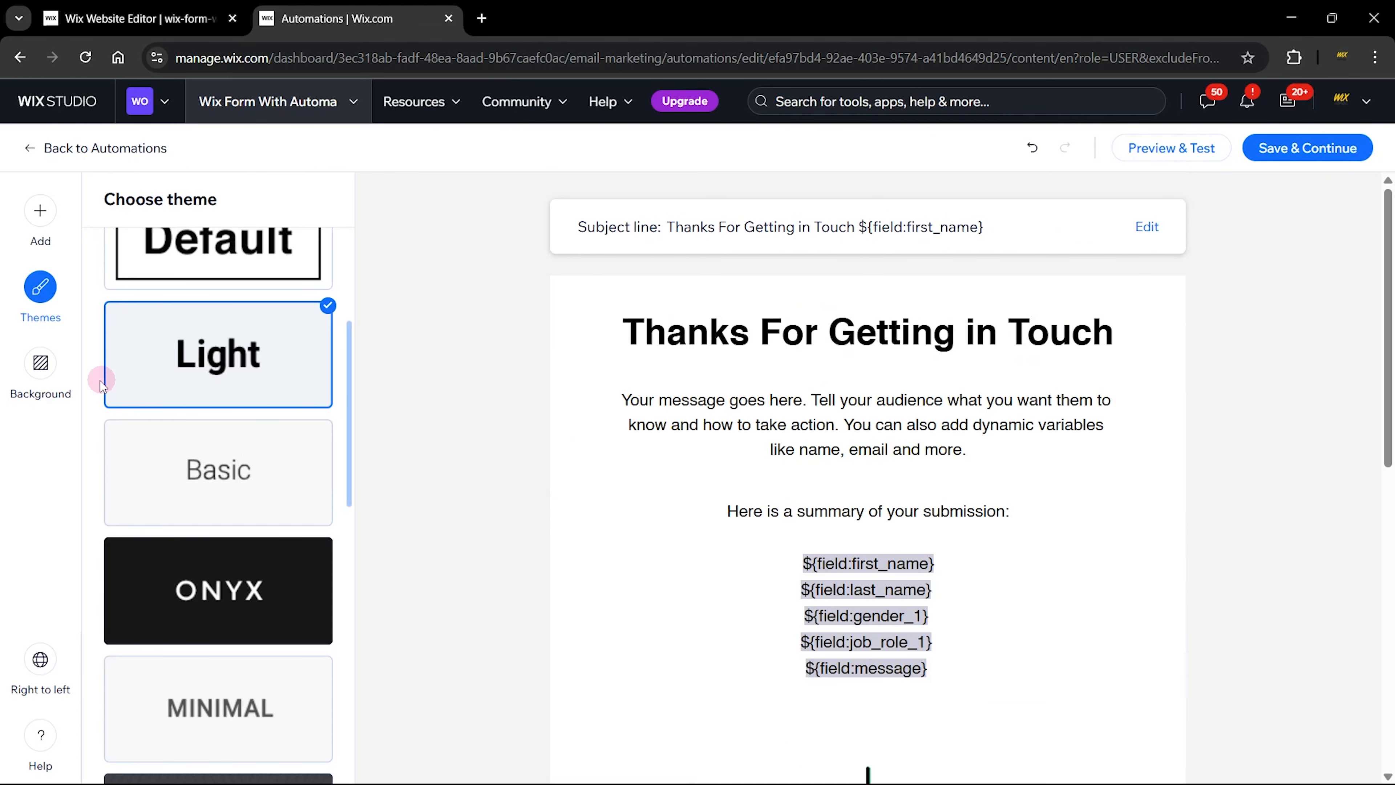
- Try the green striped, fish-patterned and white backgrounds on the email, and restore the Light theme's grey background
{"action": "left_click", "coordinate": [39, 366]}
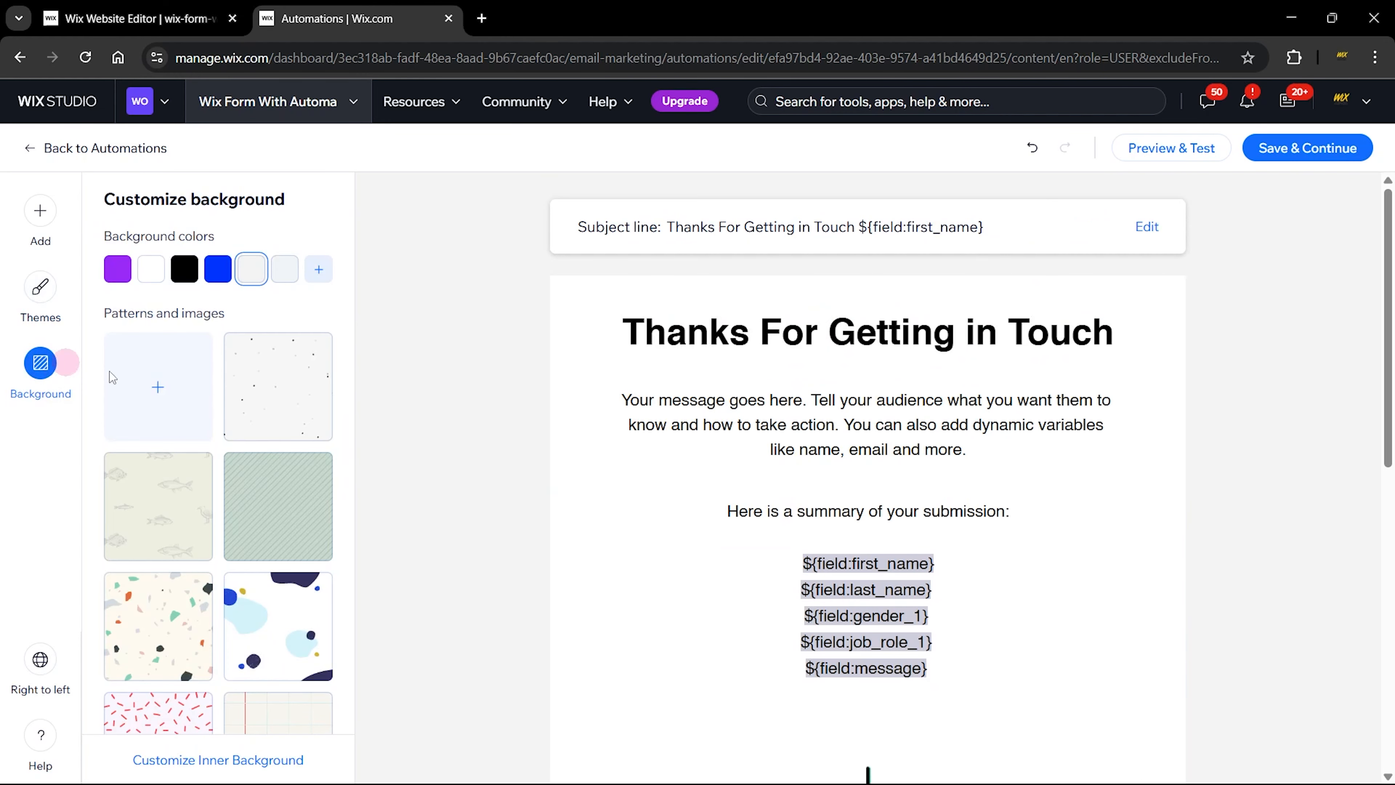
{"action": "left_click", "coordinate": [275, 503]}
{"action": "left_click", "coordinate": [165, 500]}
{"action": "scroll", "coordinate": [165, 500], "scroll_direction": "down", "scroll_amount": 3}
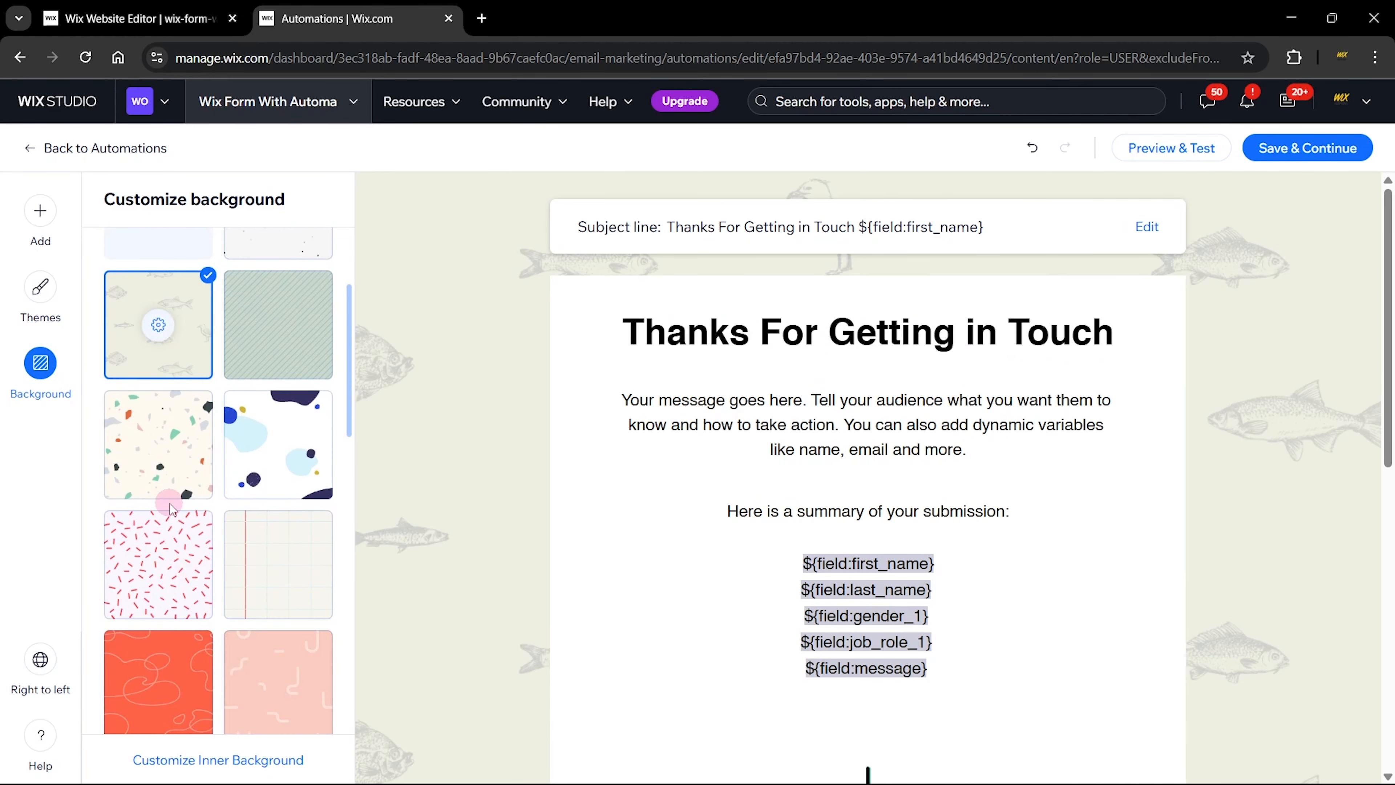
{"action": "scroll", "coordinate": [170, 504], "scroll_direction": "down", "scroll_amount": 10}
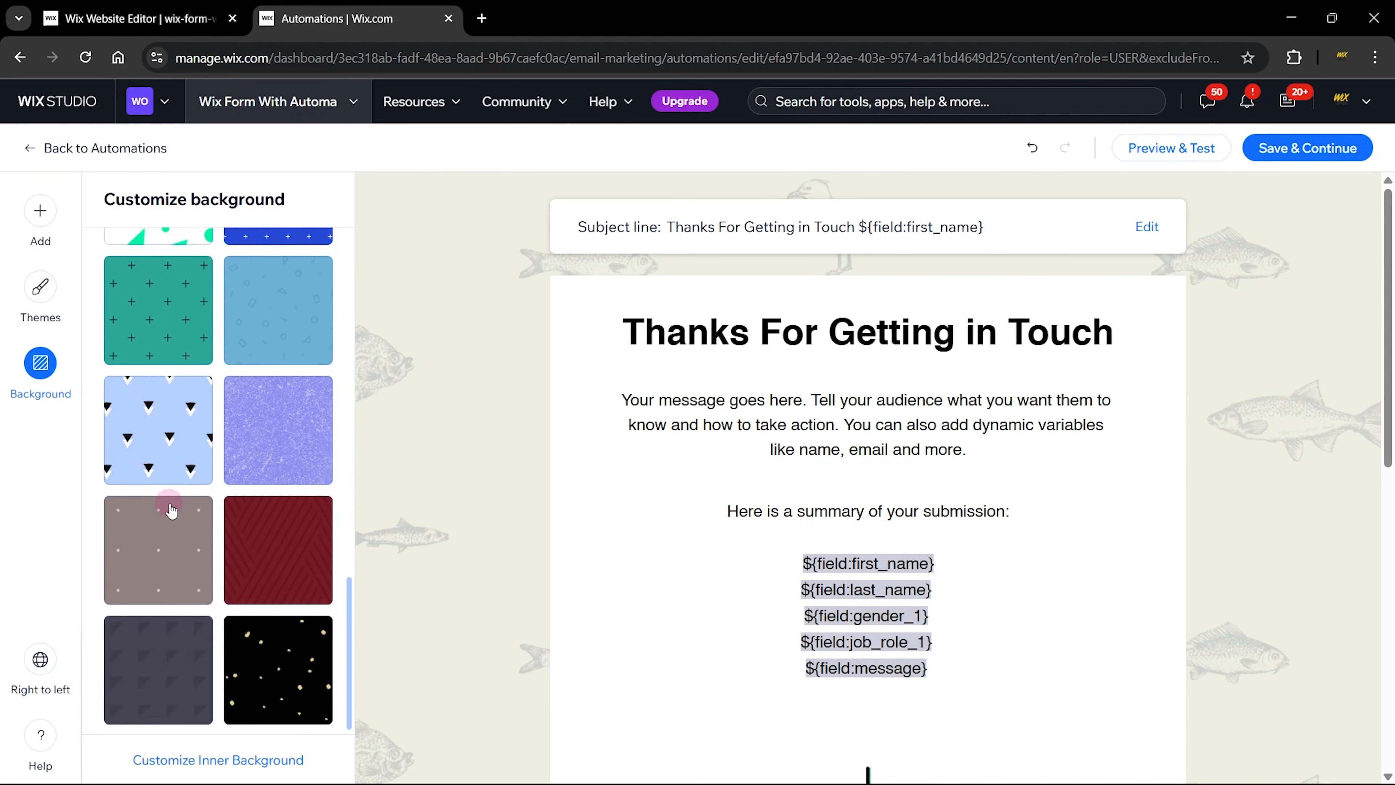
{"action": "scroll", "coordinate": [172, 510], "scroll_direction": "up", "scroll_amount": 12}
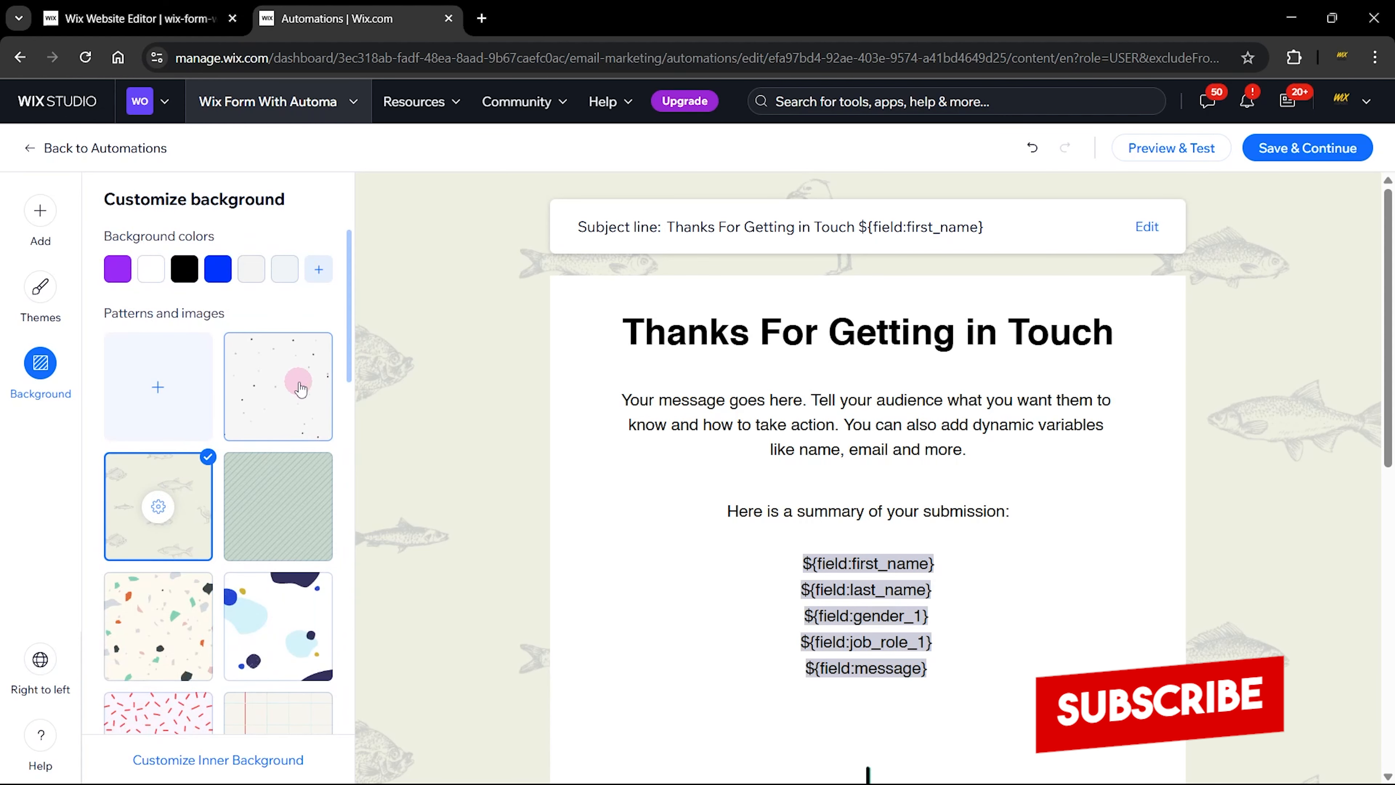
{"action": "left_click", "coordinate": [156, 274]}
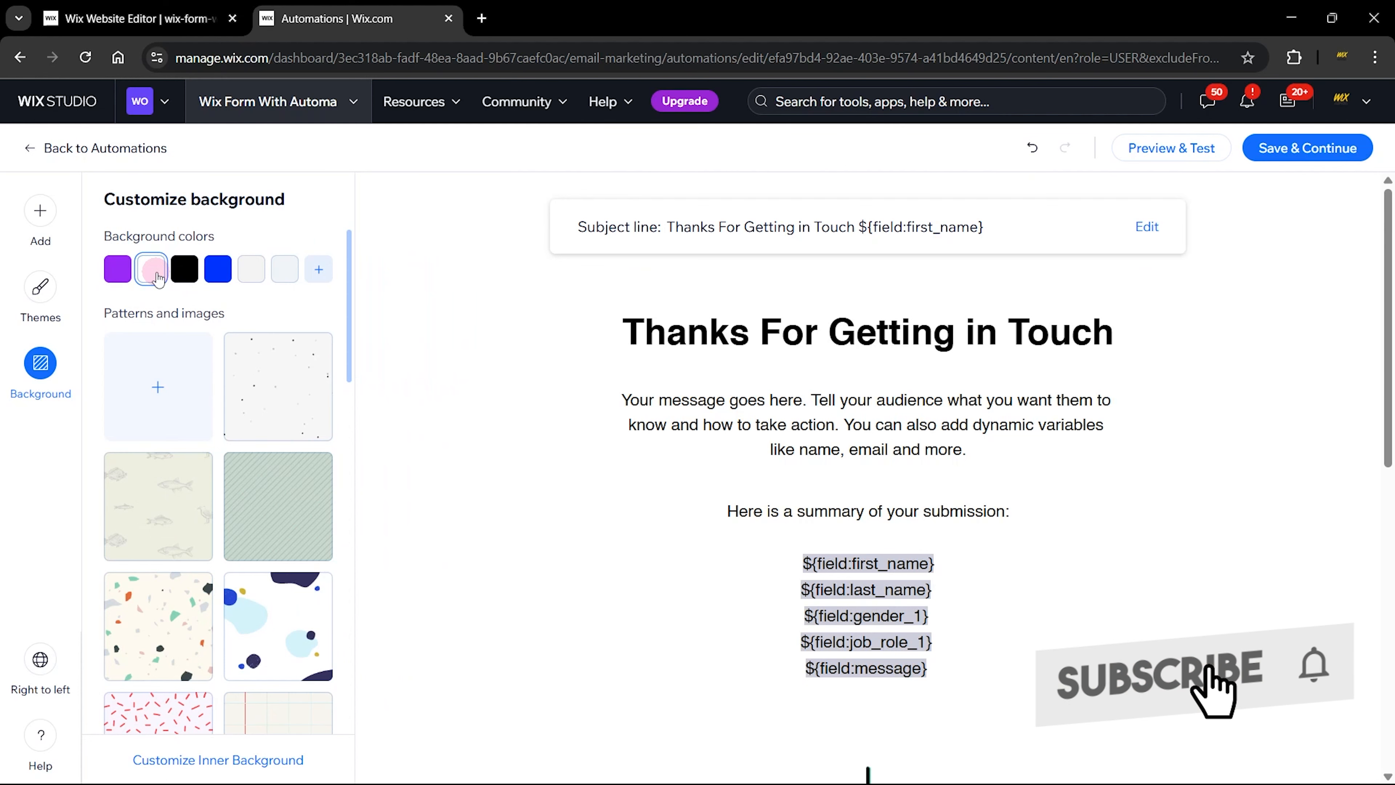
{"action": "left_click", "coordinate": [32, 310]}
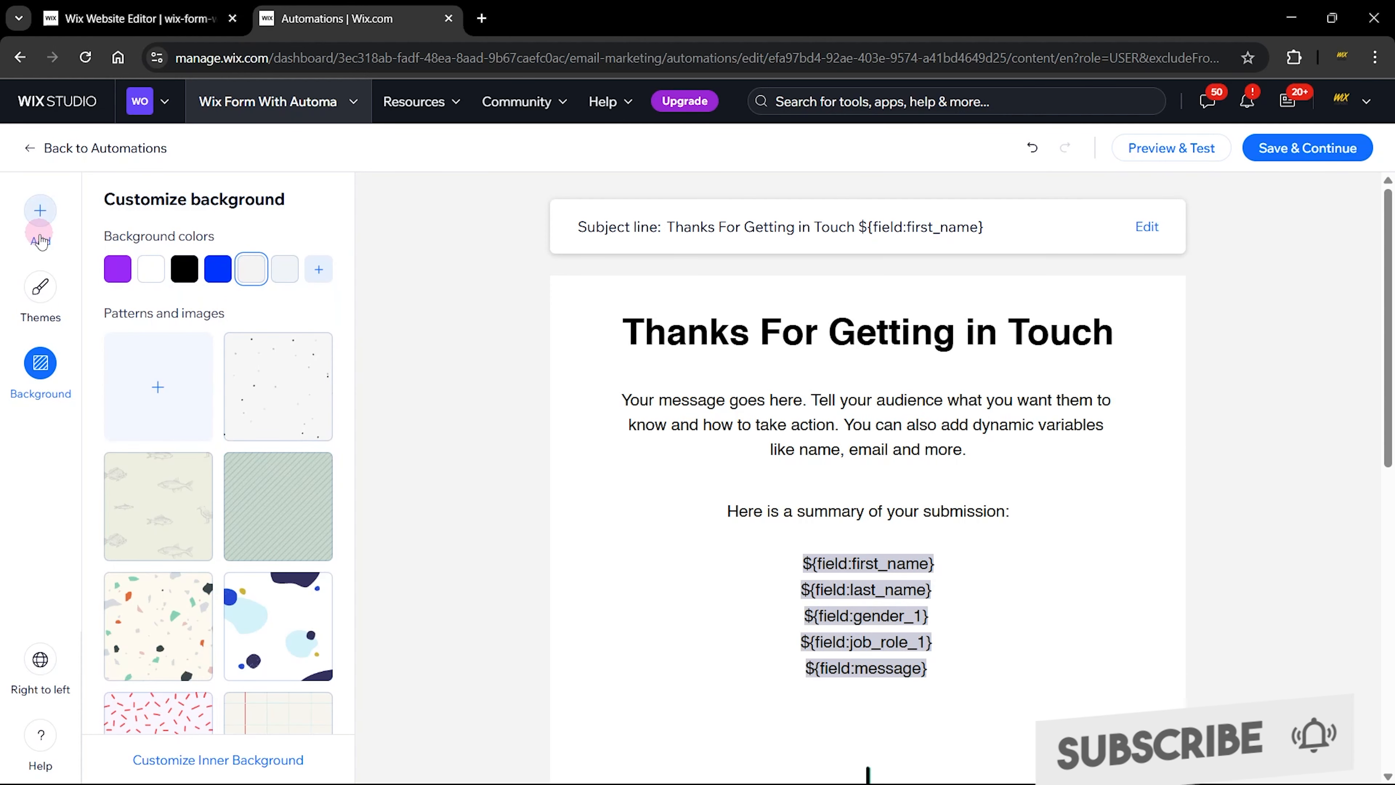
{"action": "left_click", "coordinate": [69, 288]}
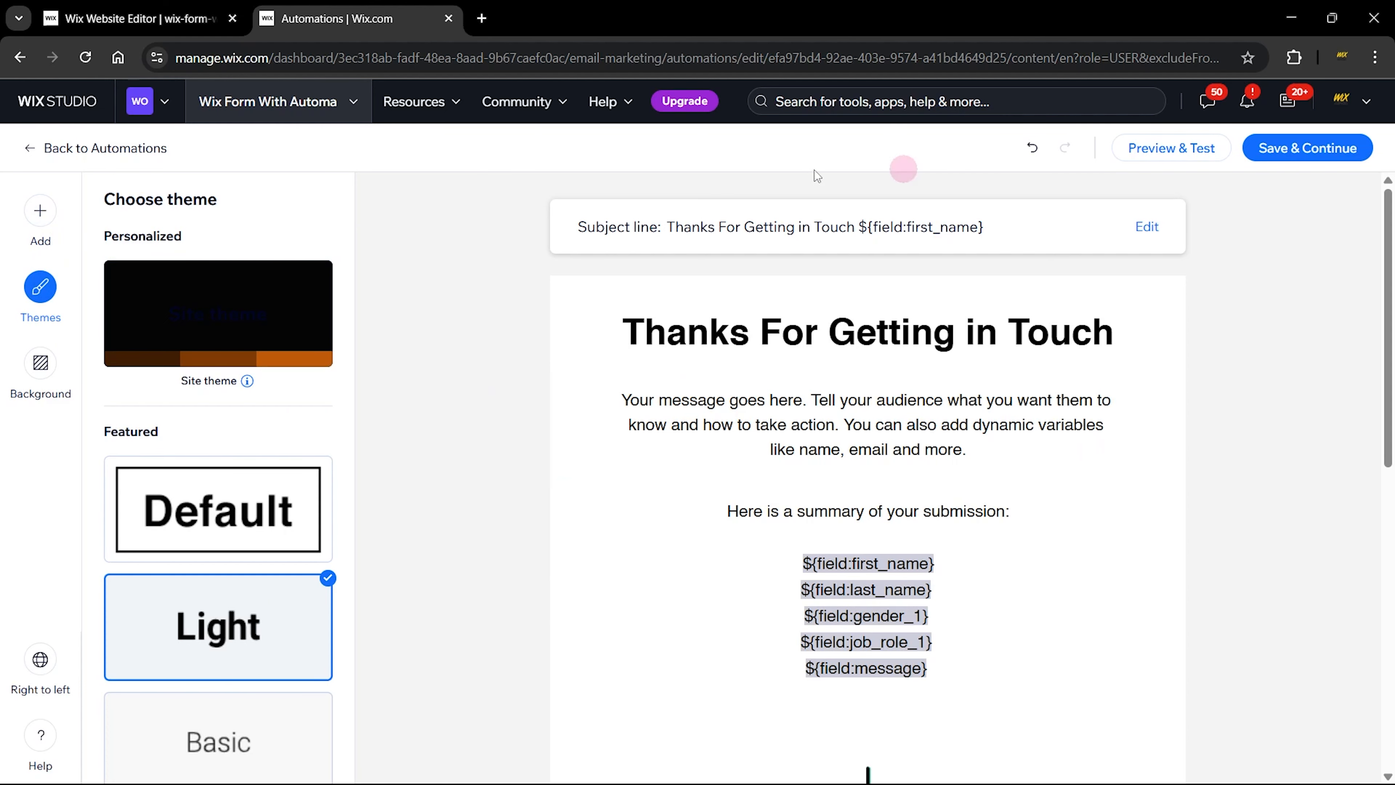
- Save the finished email and name the automation "Send customer email for Contact Form (Wix Ideas)"
{"action": "left_click", "coordinate": [1329, 148]}
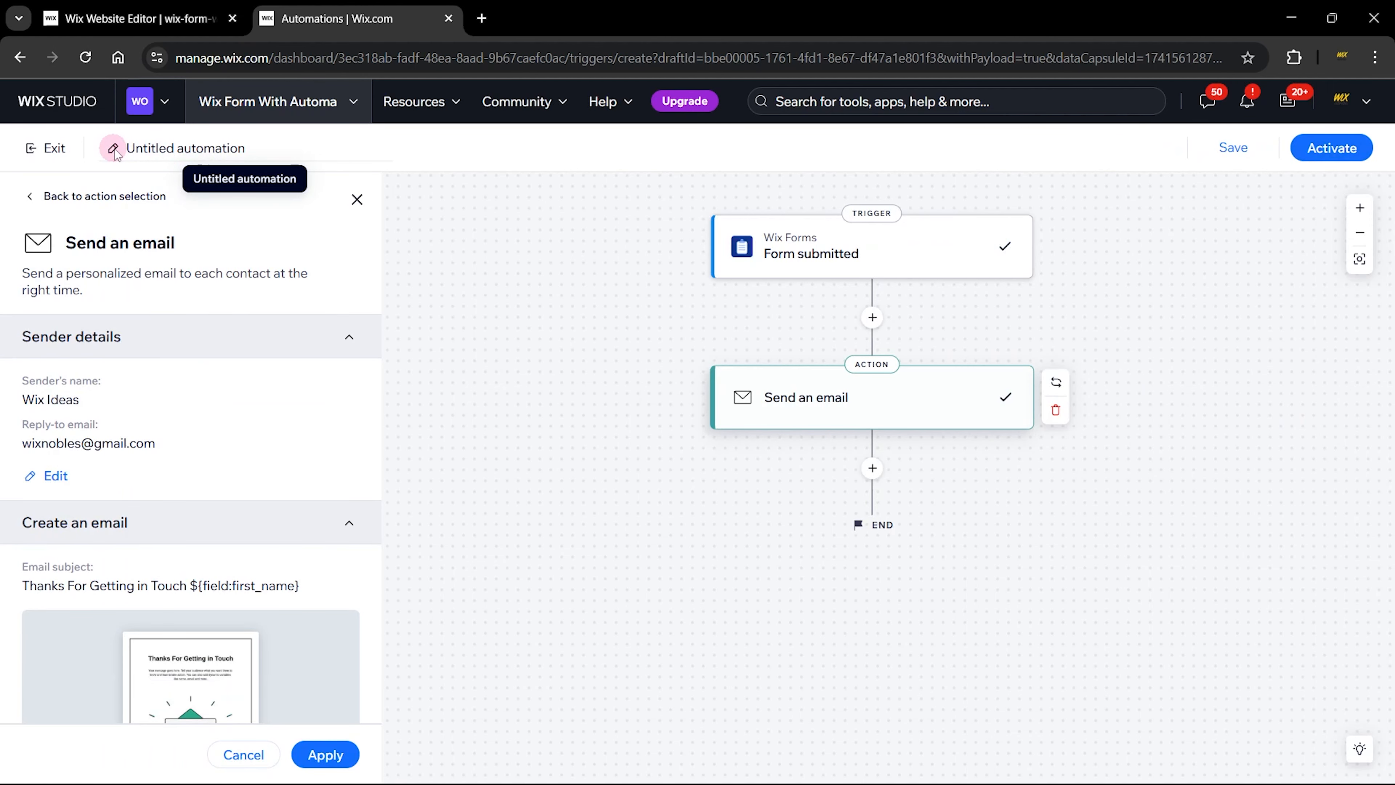
{"action": "left_click", "coordinate": [114, 151]}
{"action": "type", "text": "Send customer emai"}
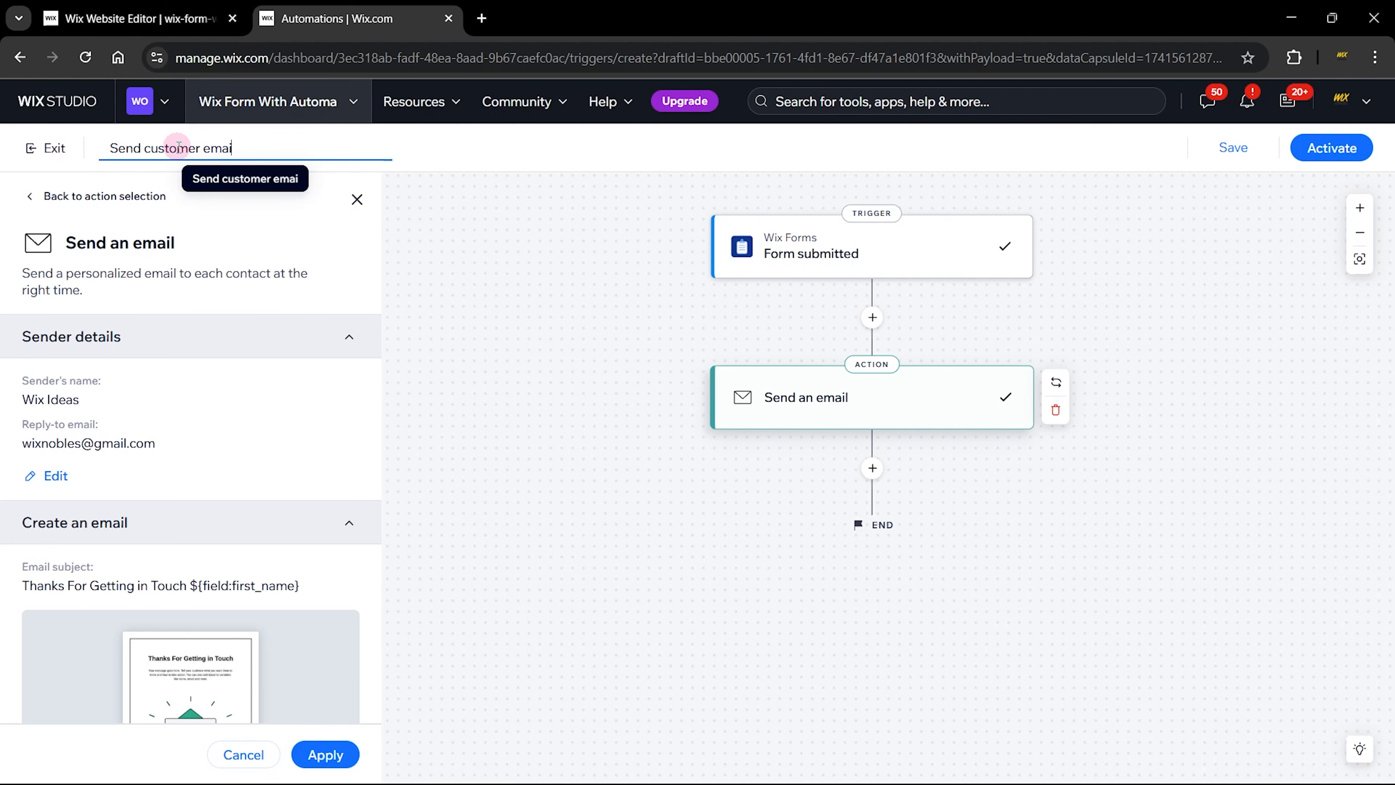
{"action": "type", "text": "l for Conta"}
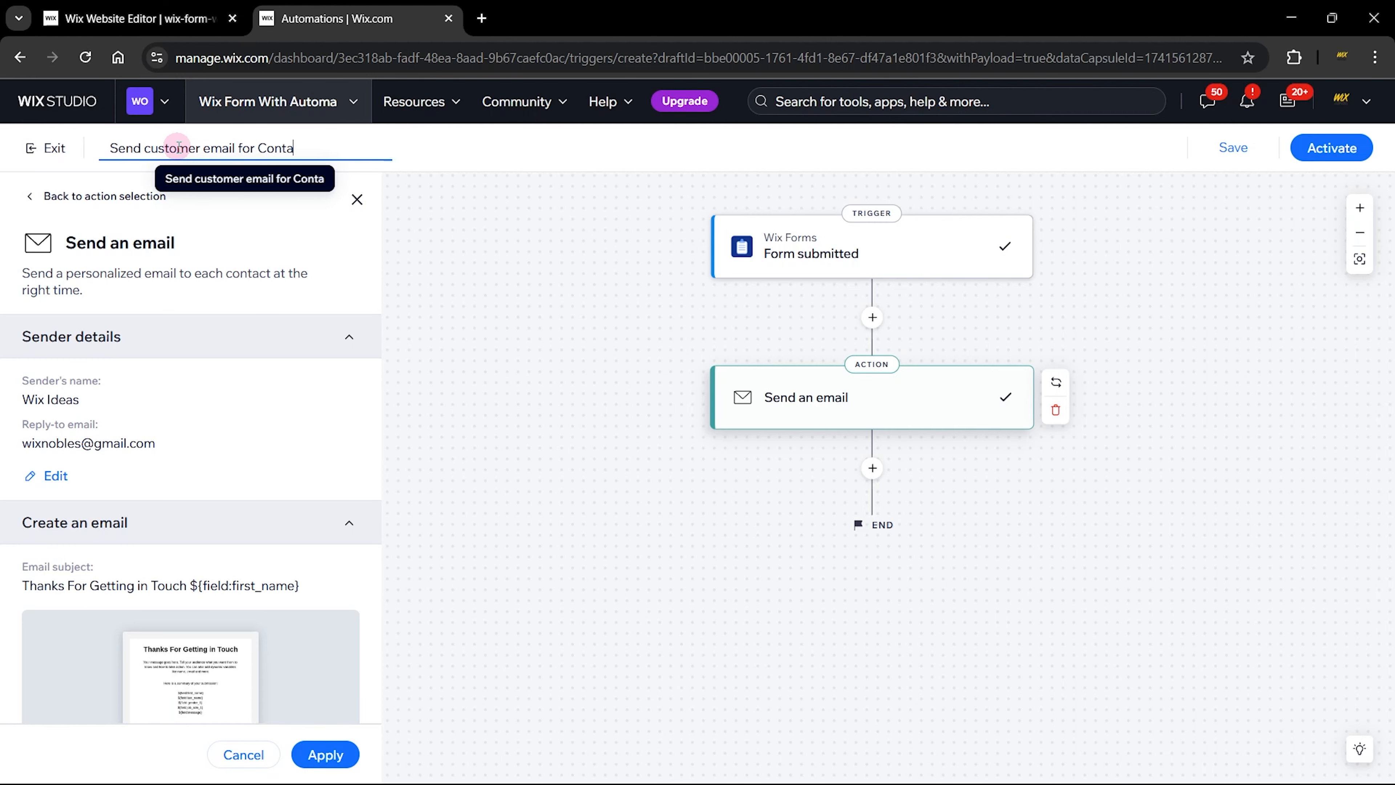
{"action": "type", "text": "ct Form (Wix I"}
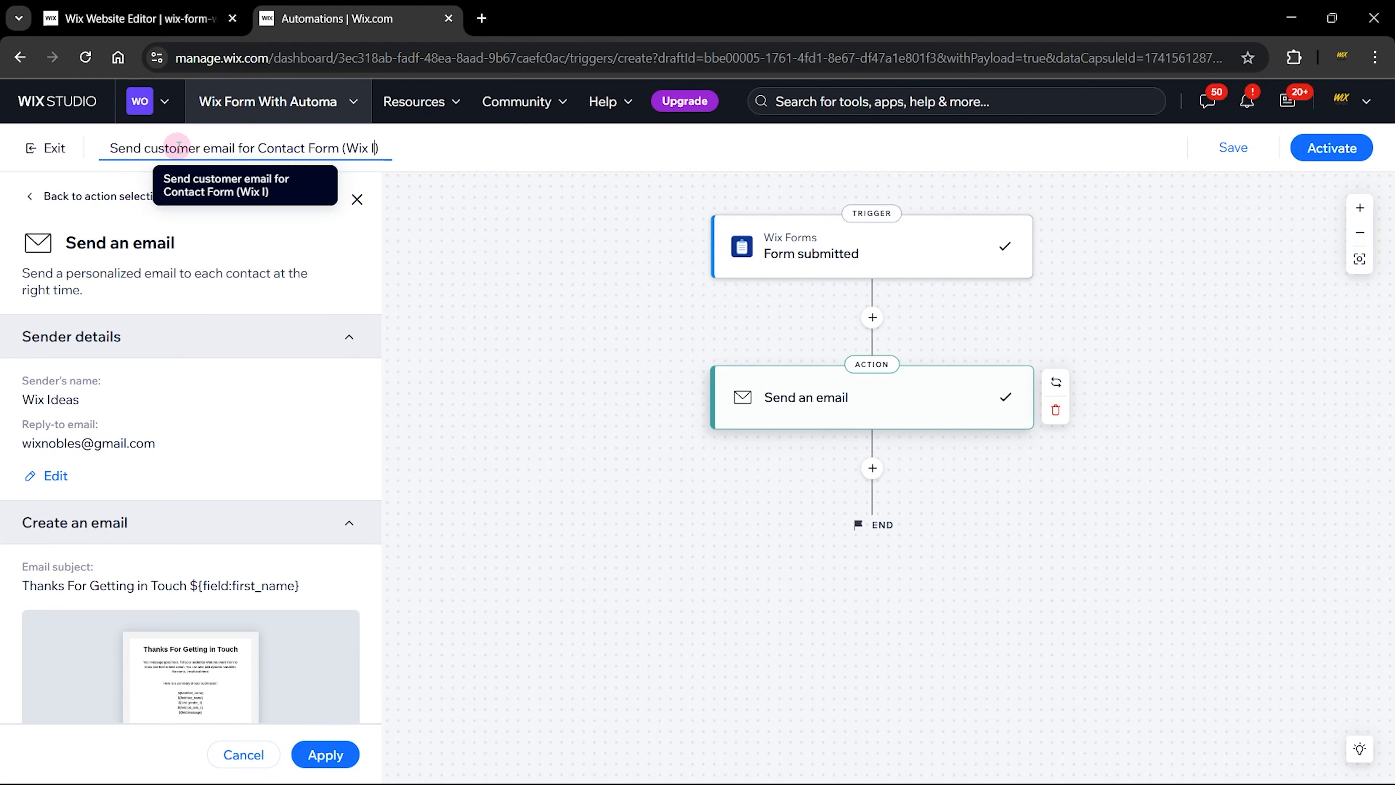
{"action": "type", "text": "deas"}
- Activate the automation and view the list of automations installed for the site
{"action": "left_click", "coordinate": [1330, 147]}
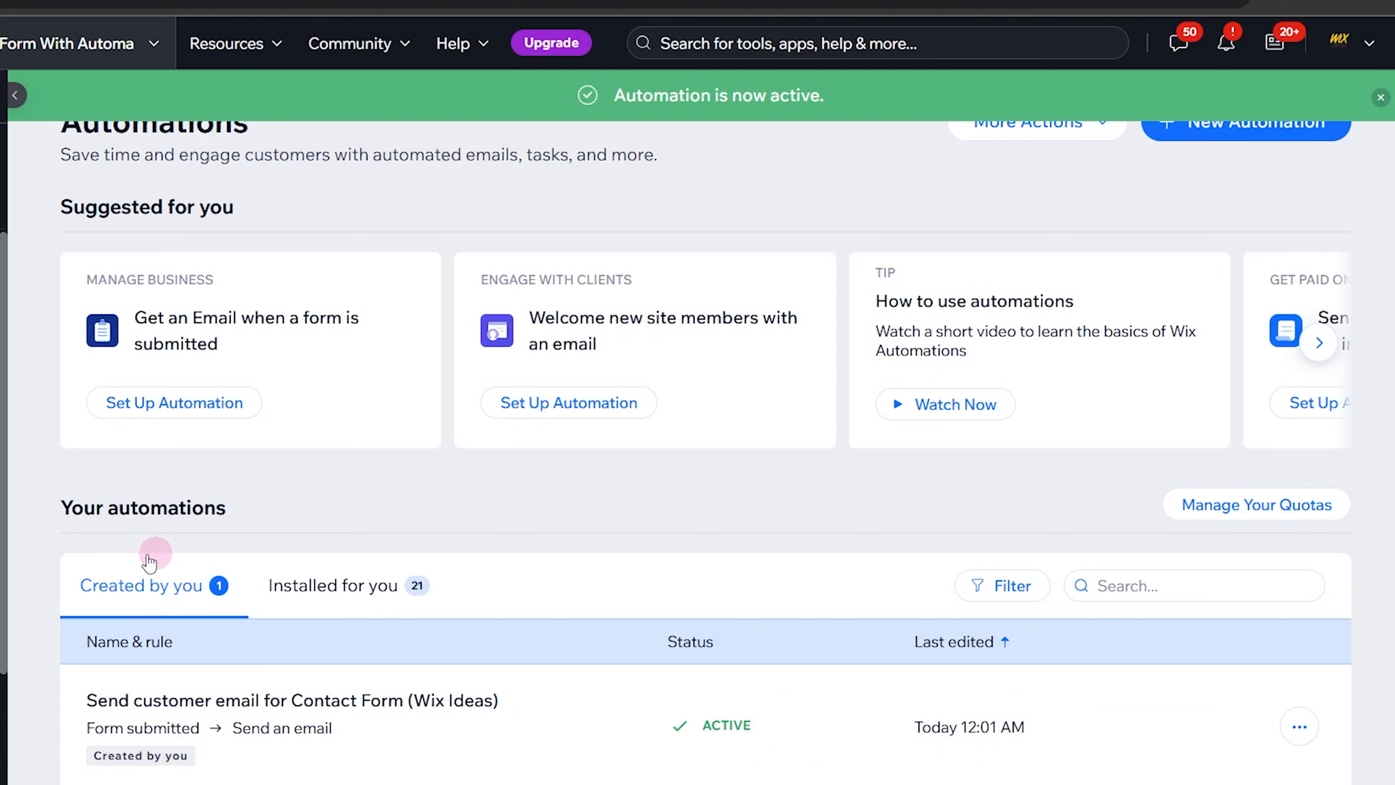
{"action": "mouse_move", "coordinate": [128, 713]}
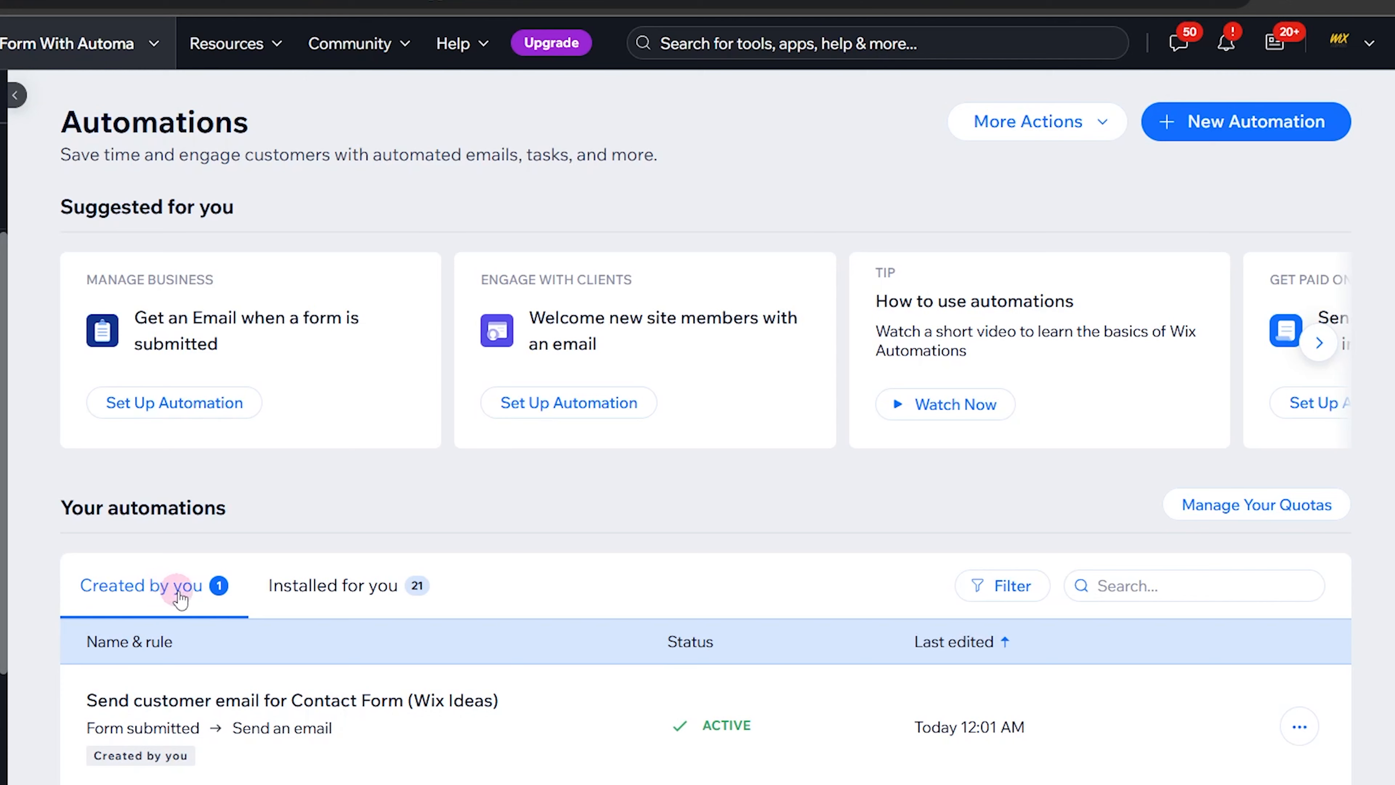
{"action": "left_click", "coordinate": [302, 594]}
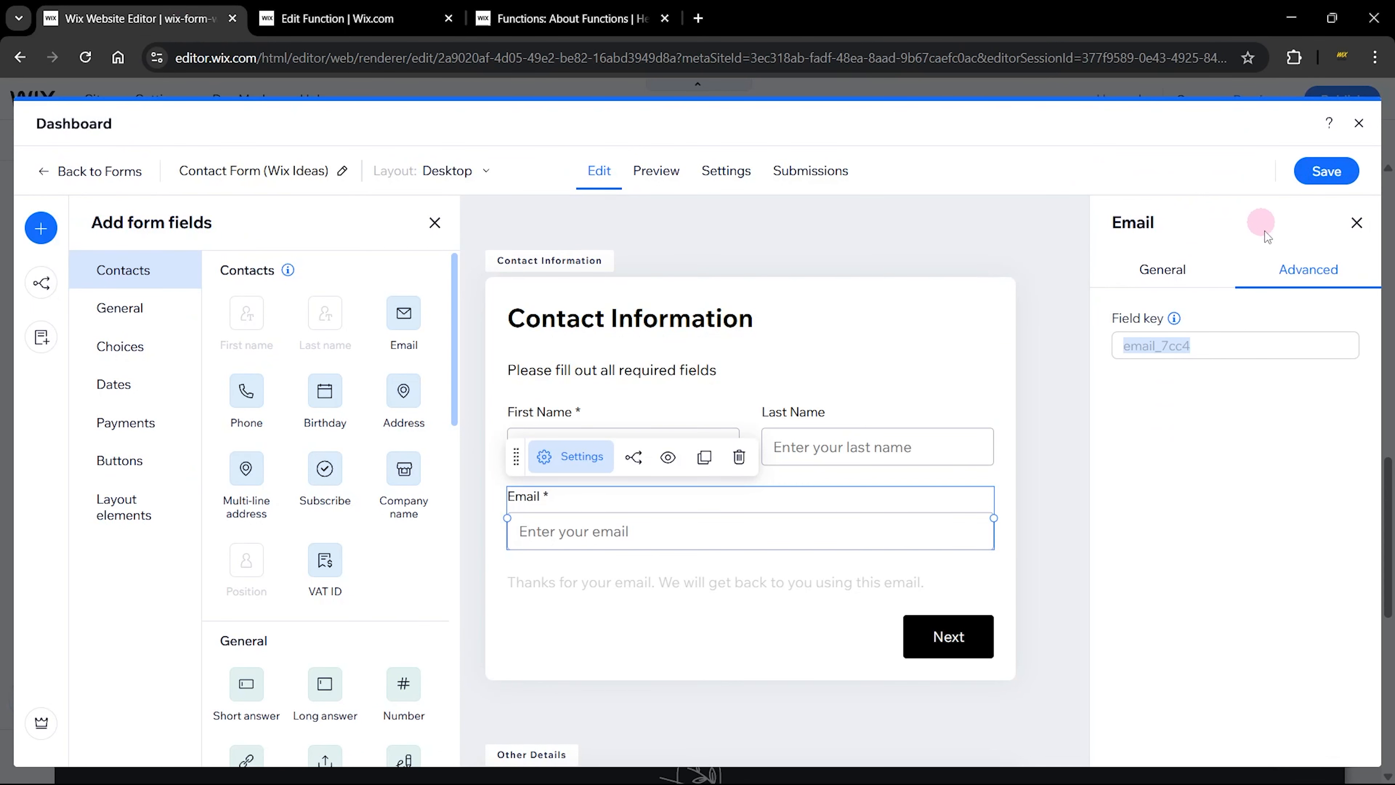
- Review the contact form's general settings down to the spam filter, save the form and return to the site editor
{"action": "left_click", "coordinate": [1355, 225]}
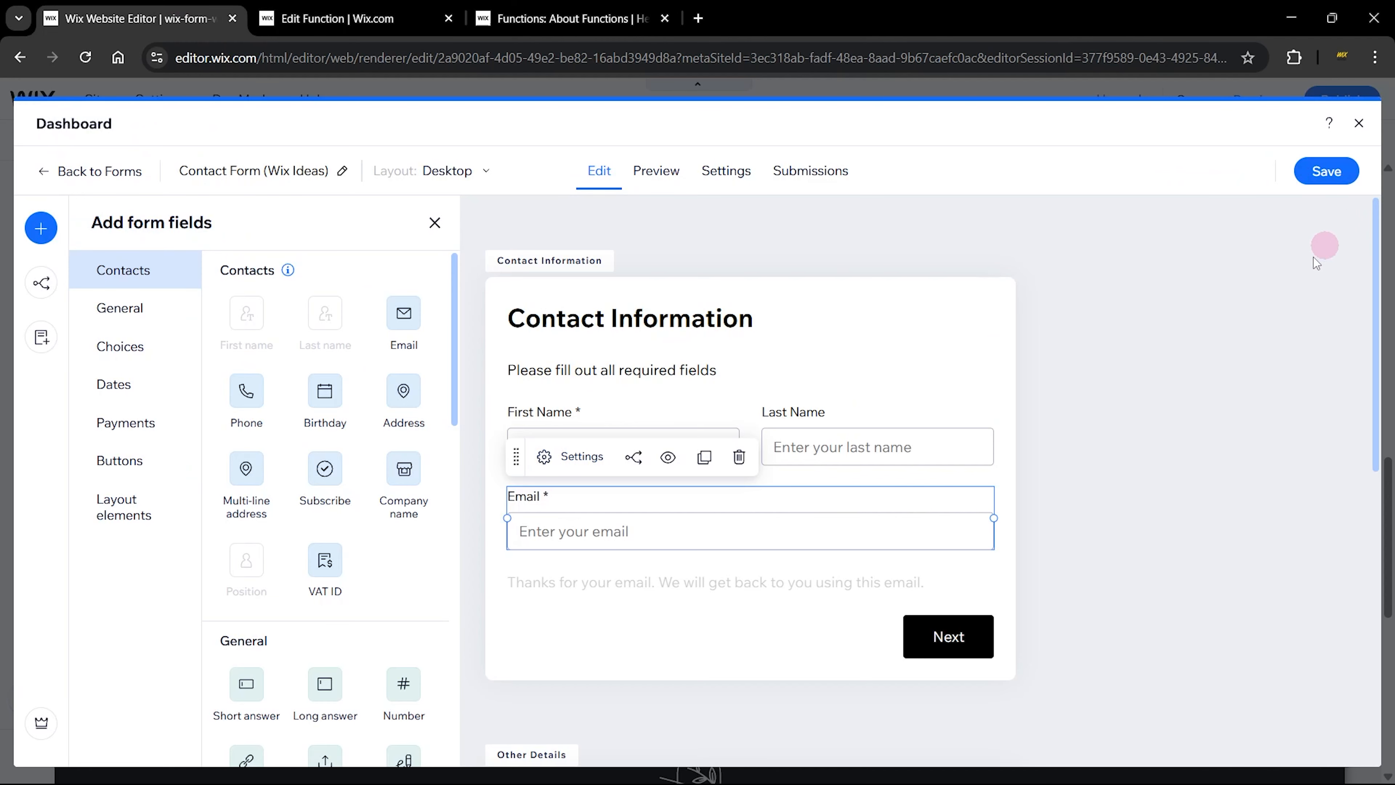
{"action": "left_click", "coordinate": [1120, 386]}
{"action": "left_click", "coordinate": [726, 171]}
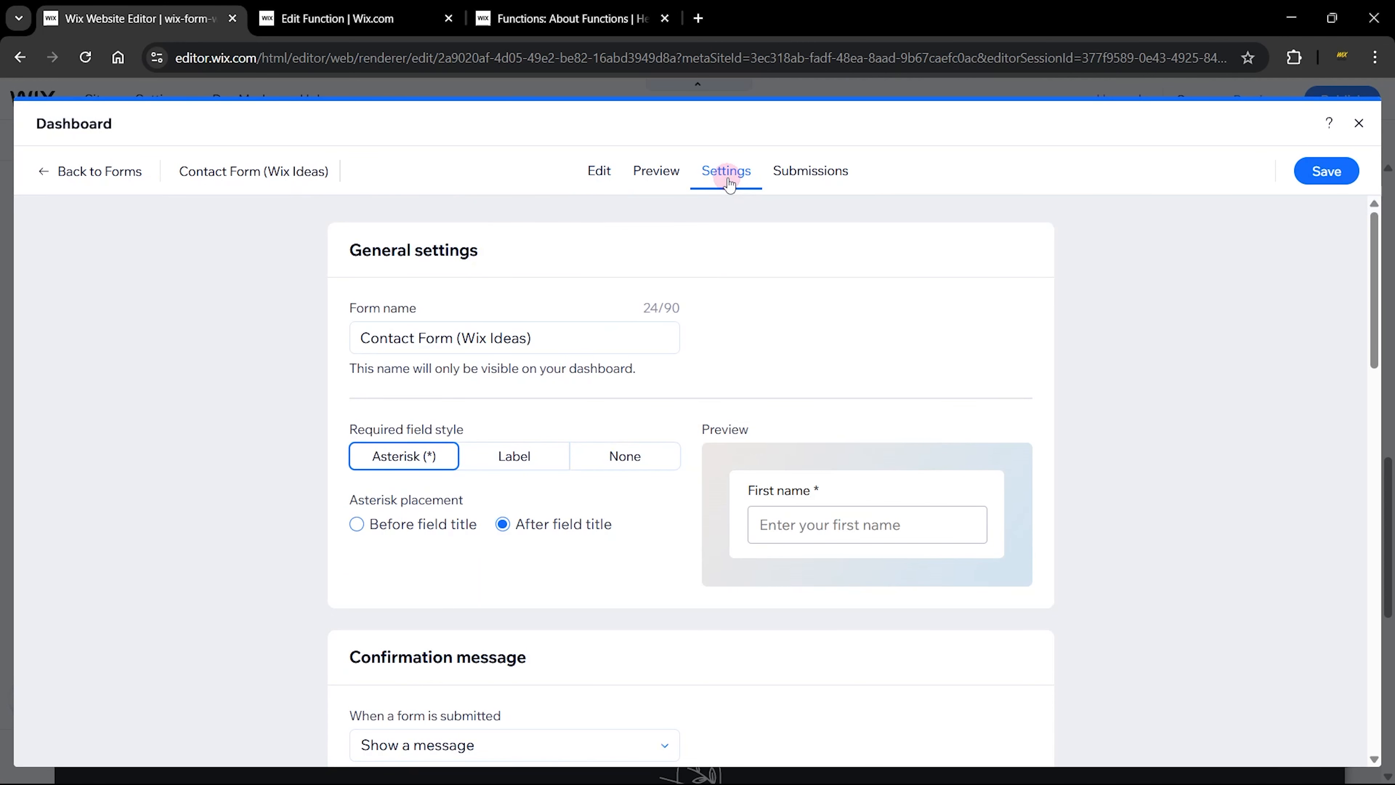
{"action": "scroll", "coordinate": [654, 530], "scroll_direction": "down", "scroll_amount": 12}
{"action": "scroll", "coordinate": [697, 601], "scroll_direction": "down", "scroll_amount": 5}
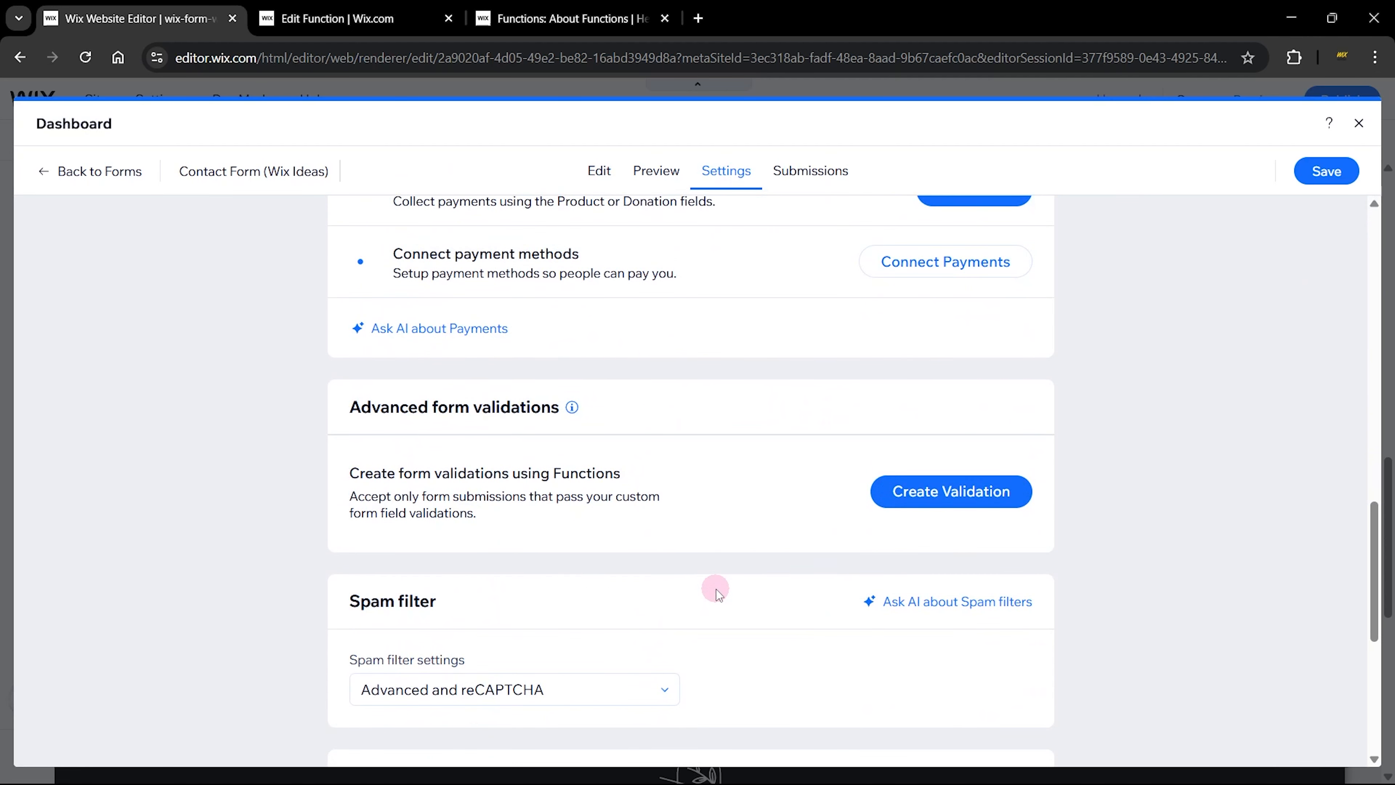
{"action": "left_click", "coordinate": [1325, 177]}
{"action": "scroll", "coordinate": [1267, 225], "scroll_direction": "down", "scroll_amount": 9}
{"action": "left_click", "coordinate": [1358, 123]}
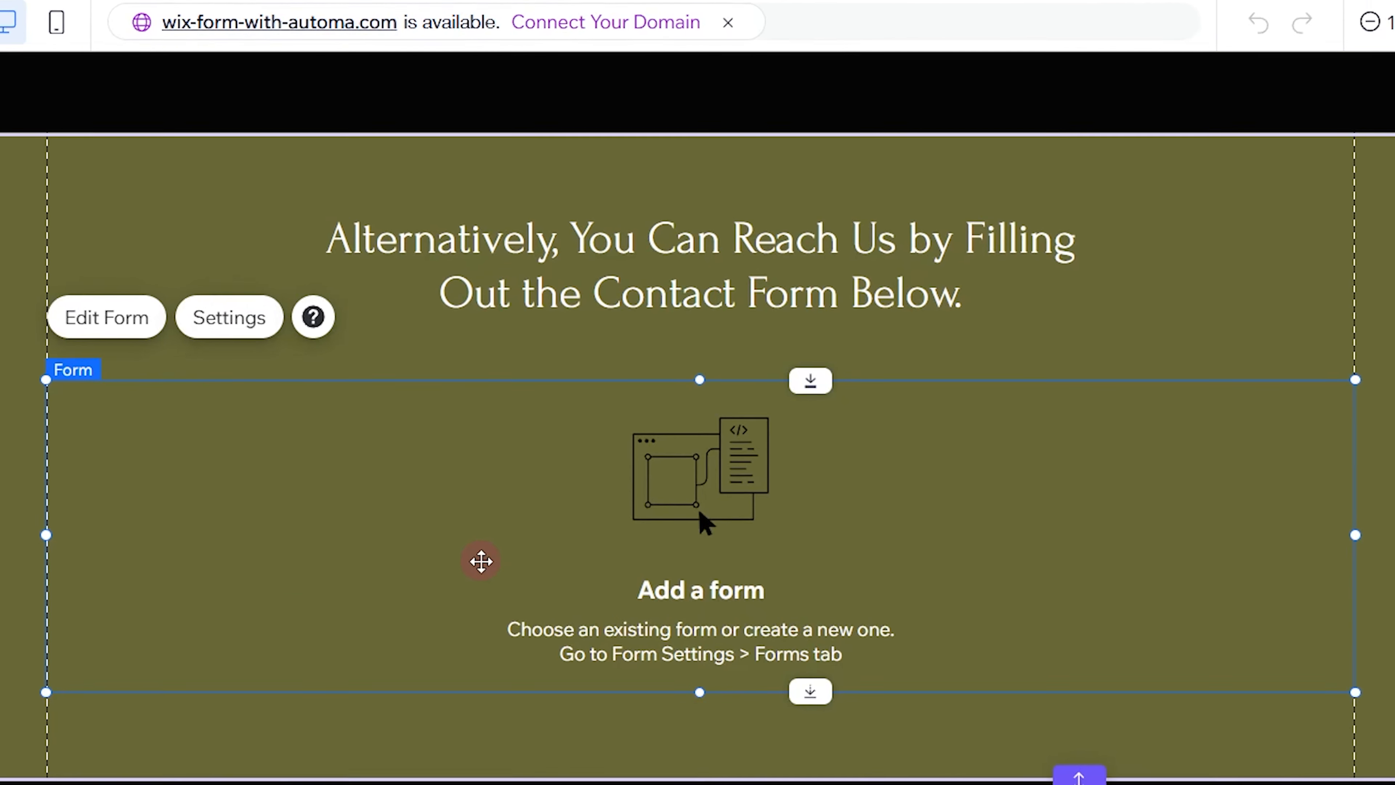
- Assign Contact Form (Wix Ideas) to the empty form element in the Contact section and check it on the page
{"action": "left_click", "coordinate": [217, 316]}
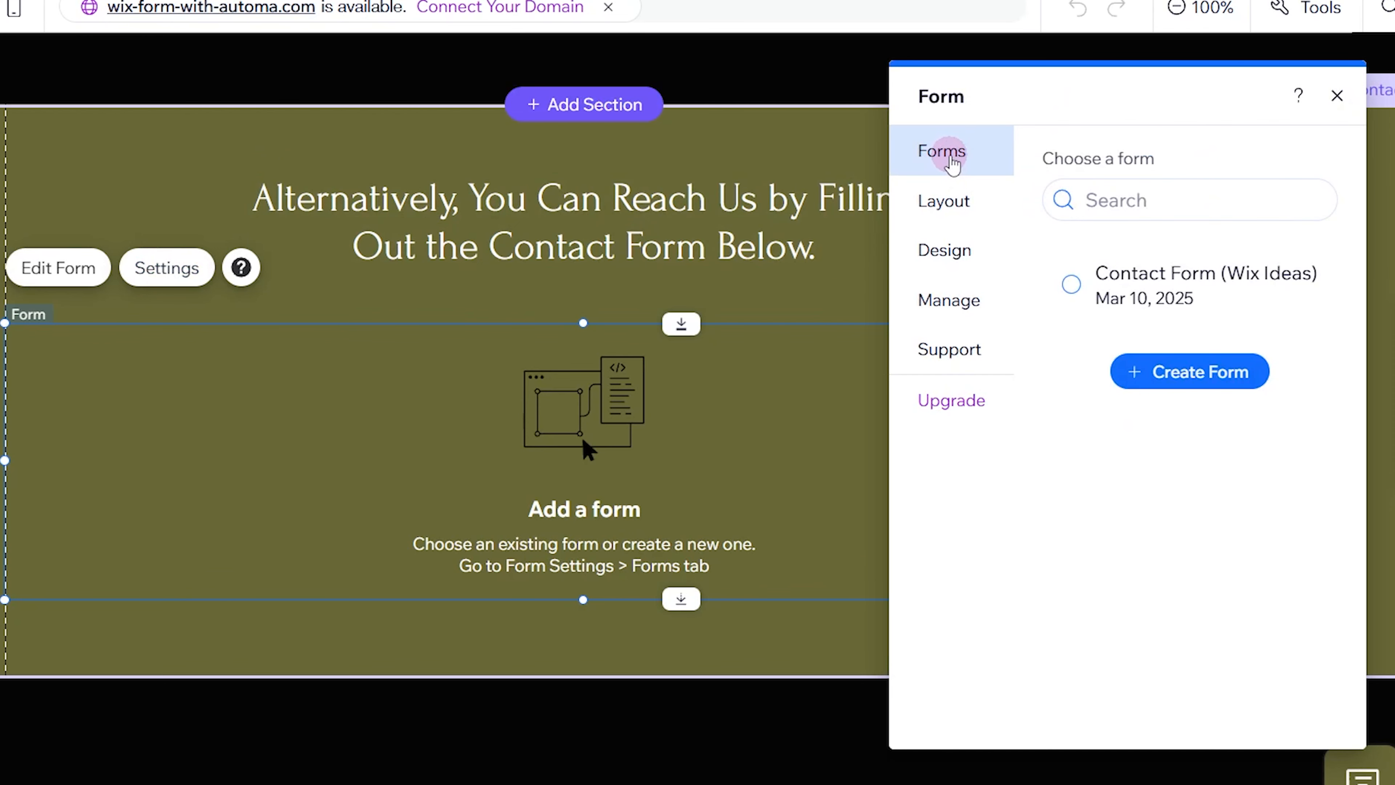
{"action": "left_click", "coordinate": [1124, 285]}
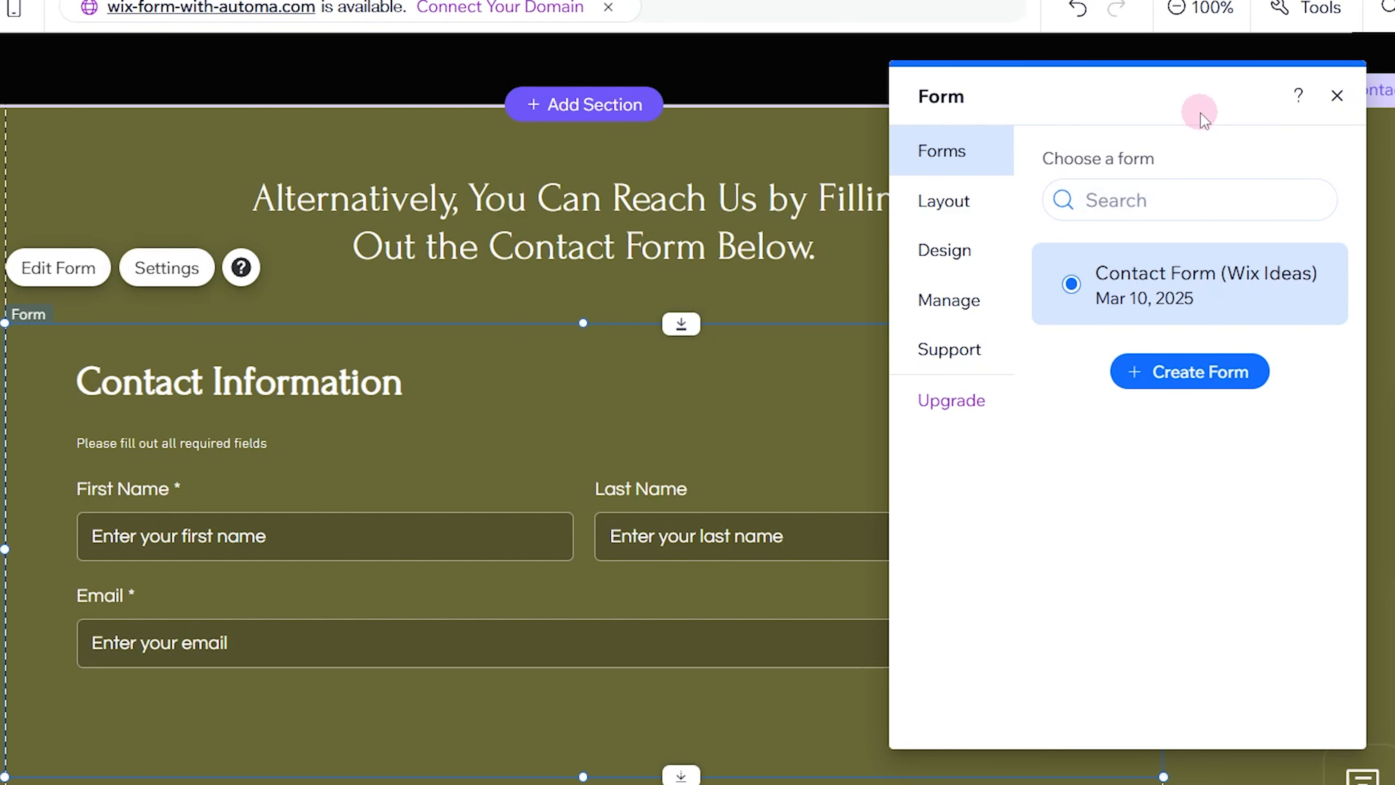
{"action": "left_click", "coordinate": [1338, 96]}
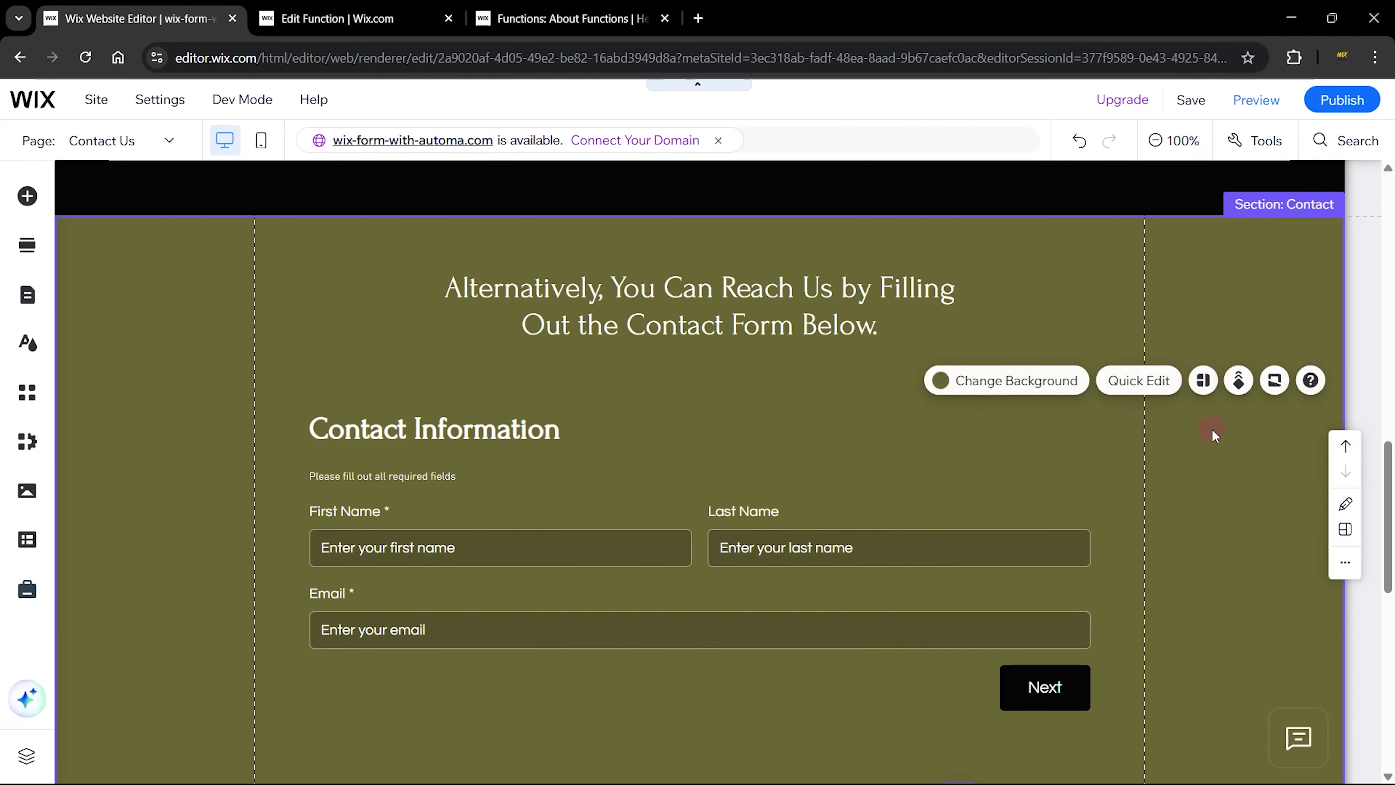
{"action": "scroll", "coordinate": [1212, 429], "scroll_direction": "down", "scroll_amount": 5}
{"action": "scroll", "coordinate": [1202, 427], "scroll_direction": "up", "scroll_amount": 3}
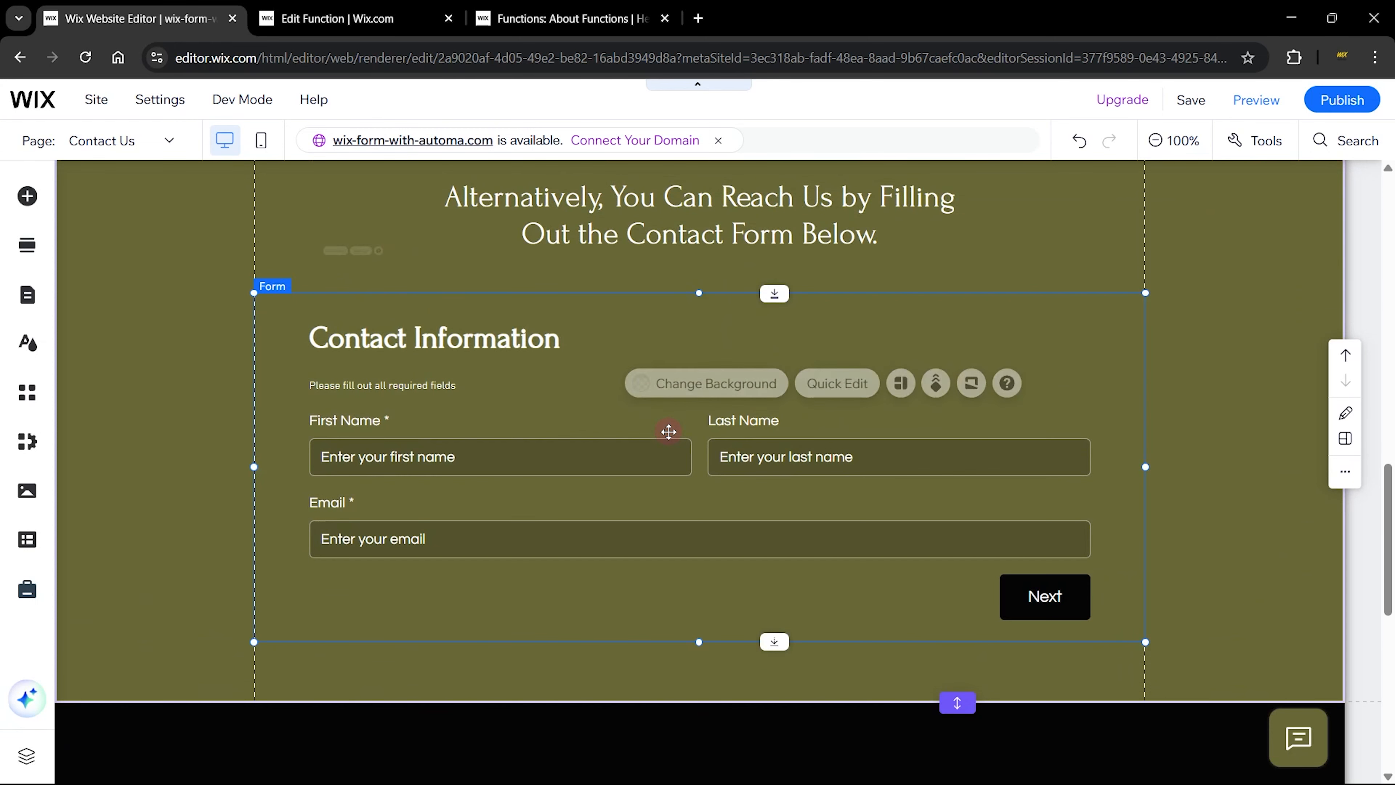
- Examine the placed form's layout, design, form background and management options, and look over the form on the page
{"action": "left_click", "coordinate": [602, 386]}
{"action": "left_click", "coordinate": [379, 251]}
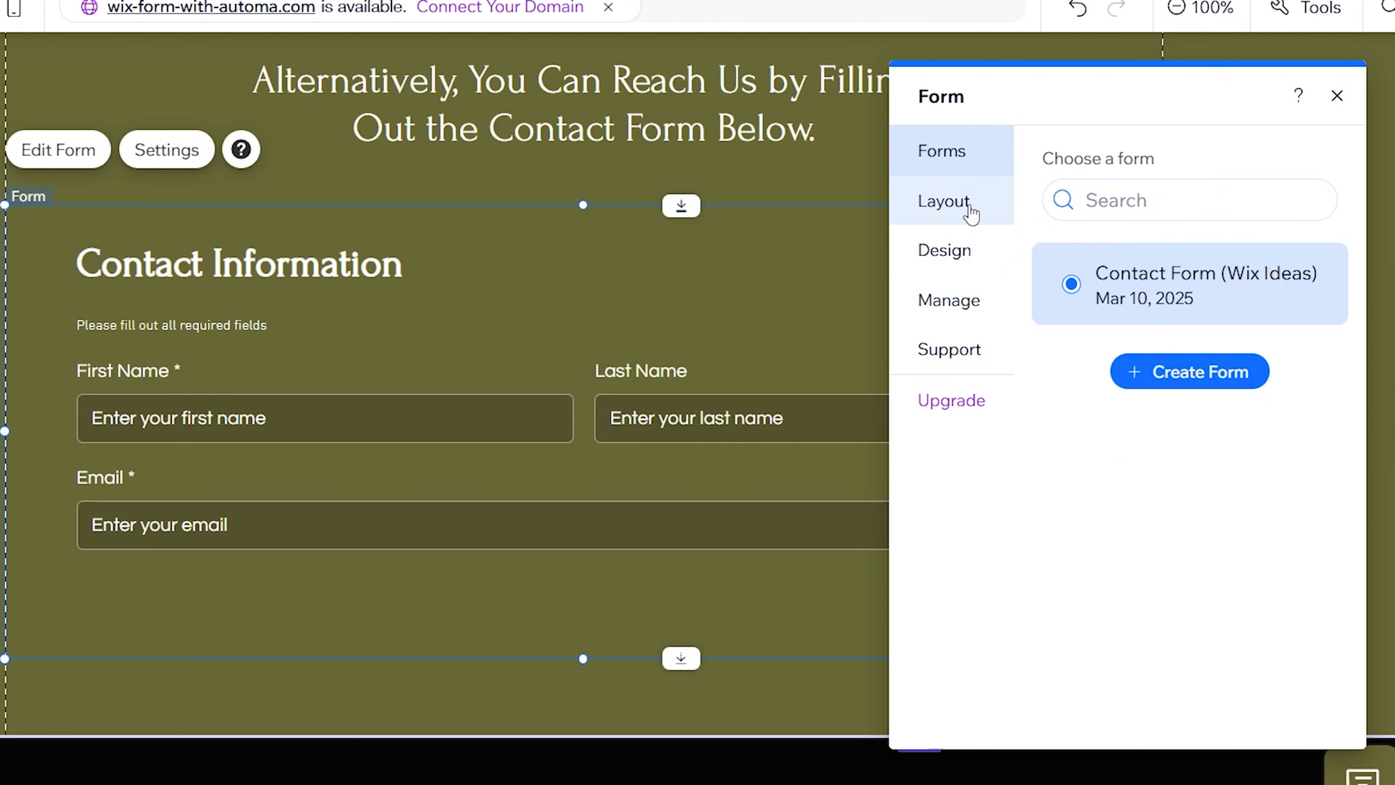
{"action": "left_click", "coordinate": [969, 210]}
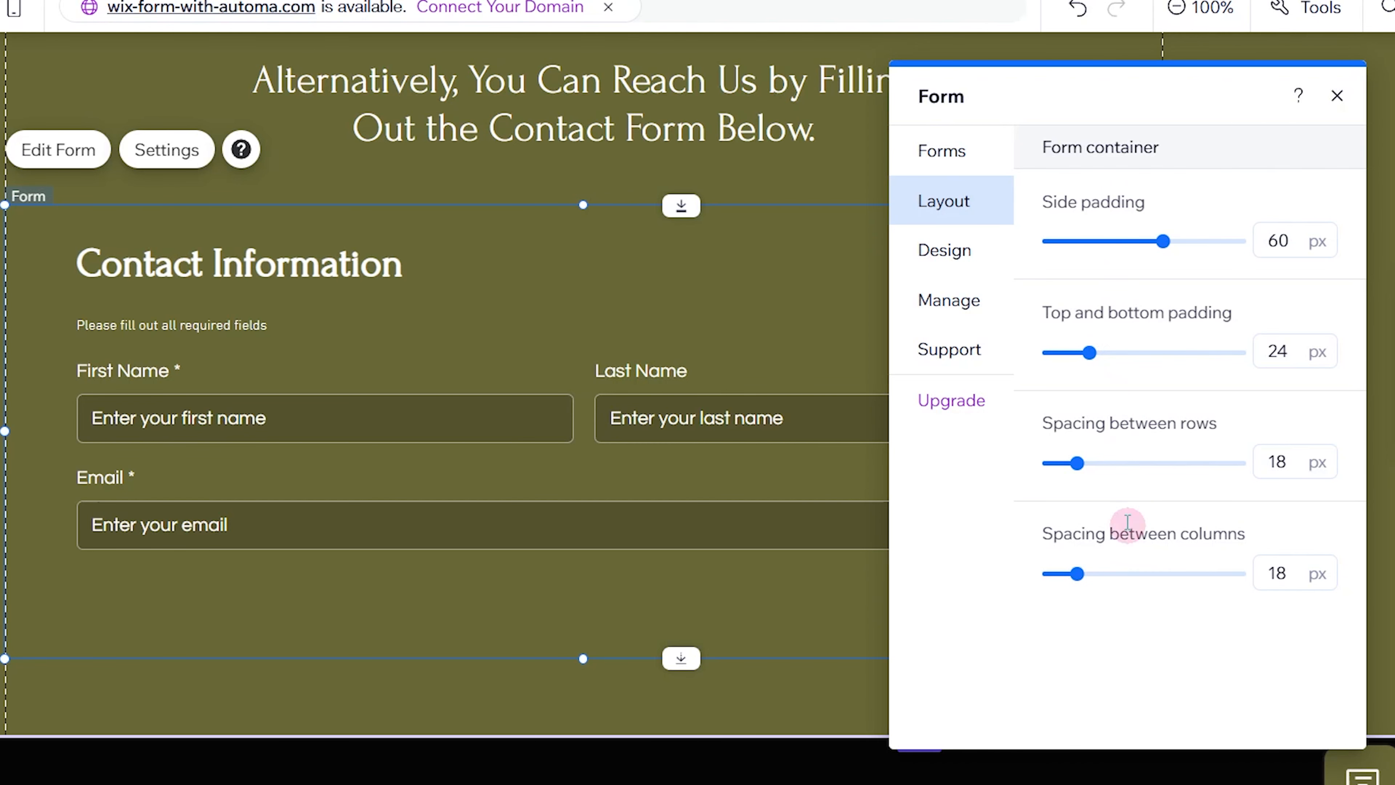
{"action": "left_click", "coordinate": [964, 260]}
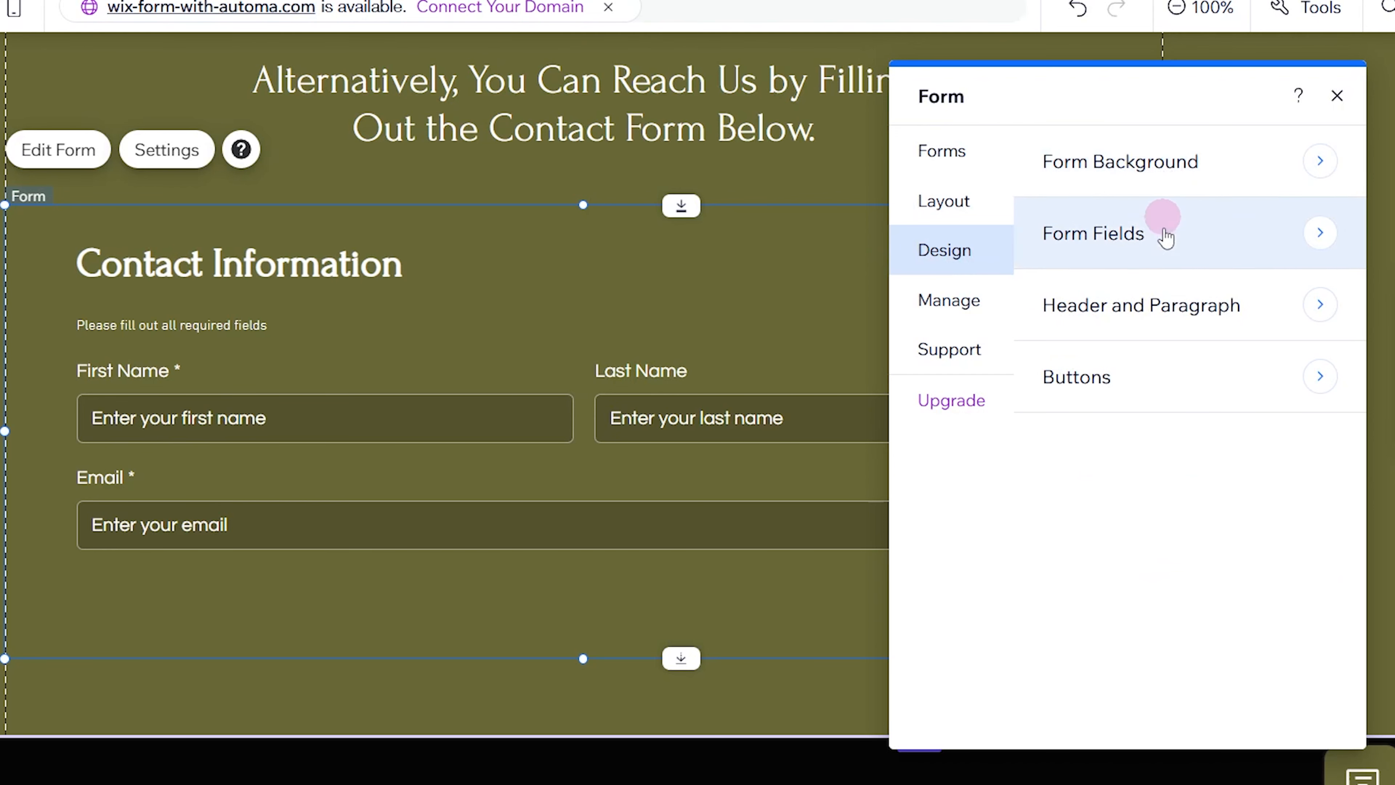
{"action": "left_click", "coordinate": [1137, 175]}
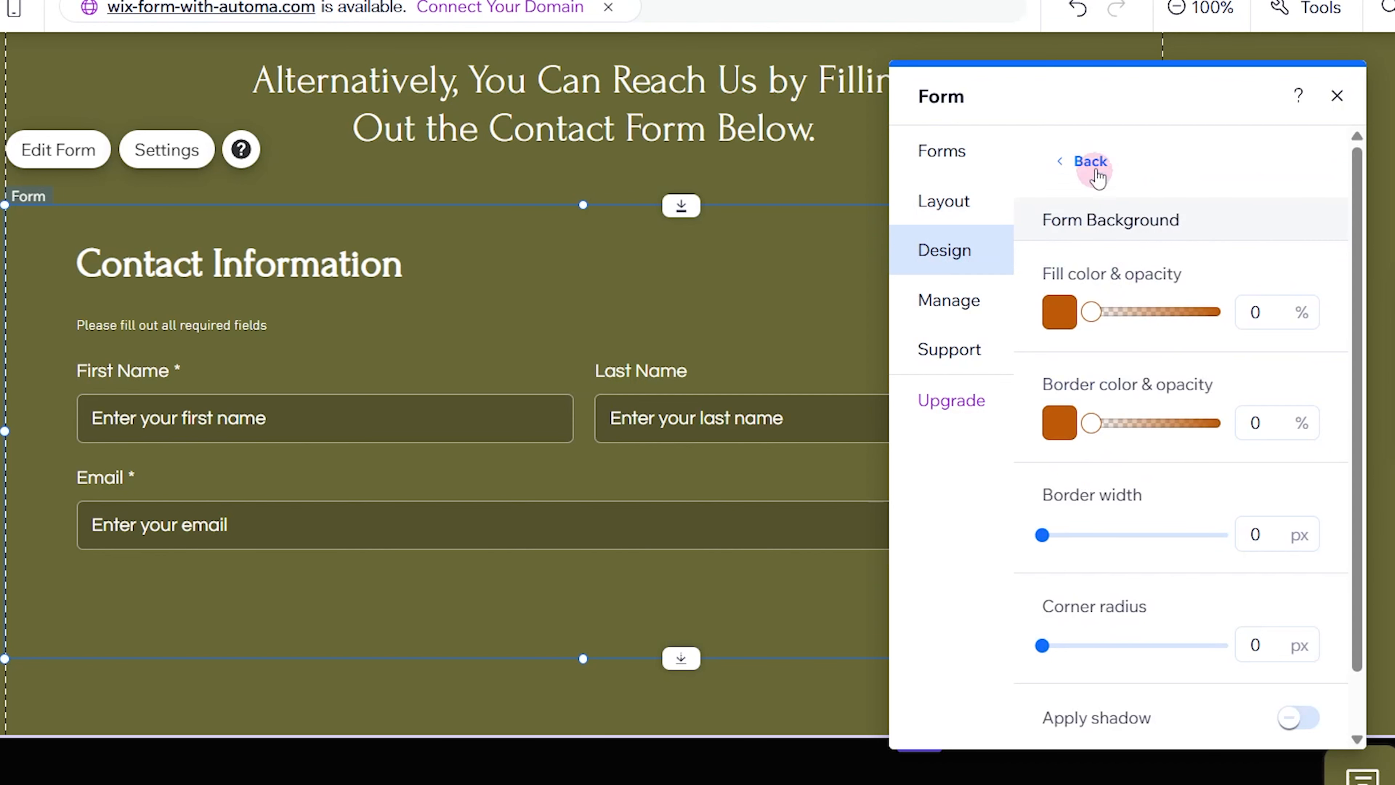
{"action": "left_click", "coordinate": [1091, 164]}
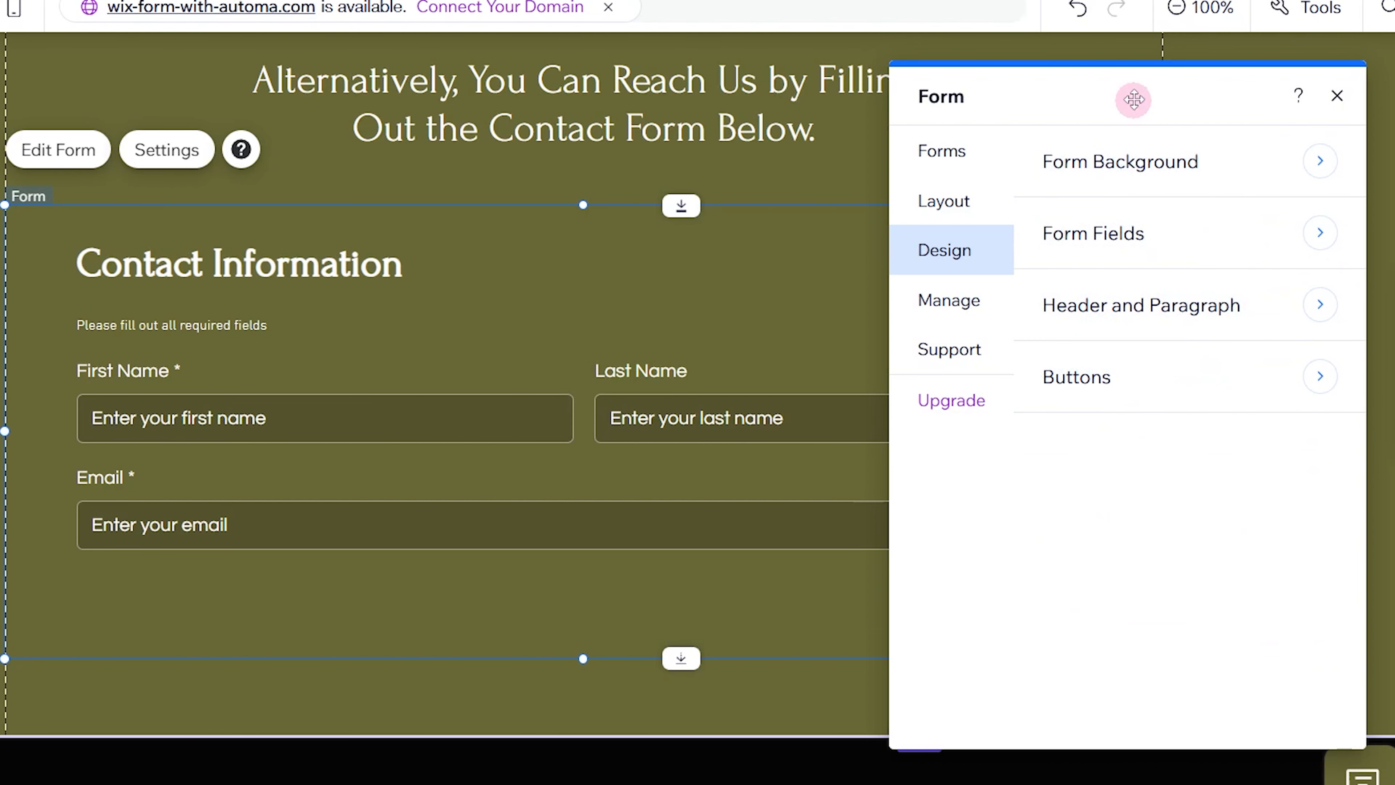
{"action": "left_click_drag", "start_coordinate": [1131, 96], "coordinate": [1010, 86]}
{"action": "left_click", "coordinate": [850, 287]}
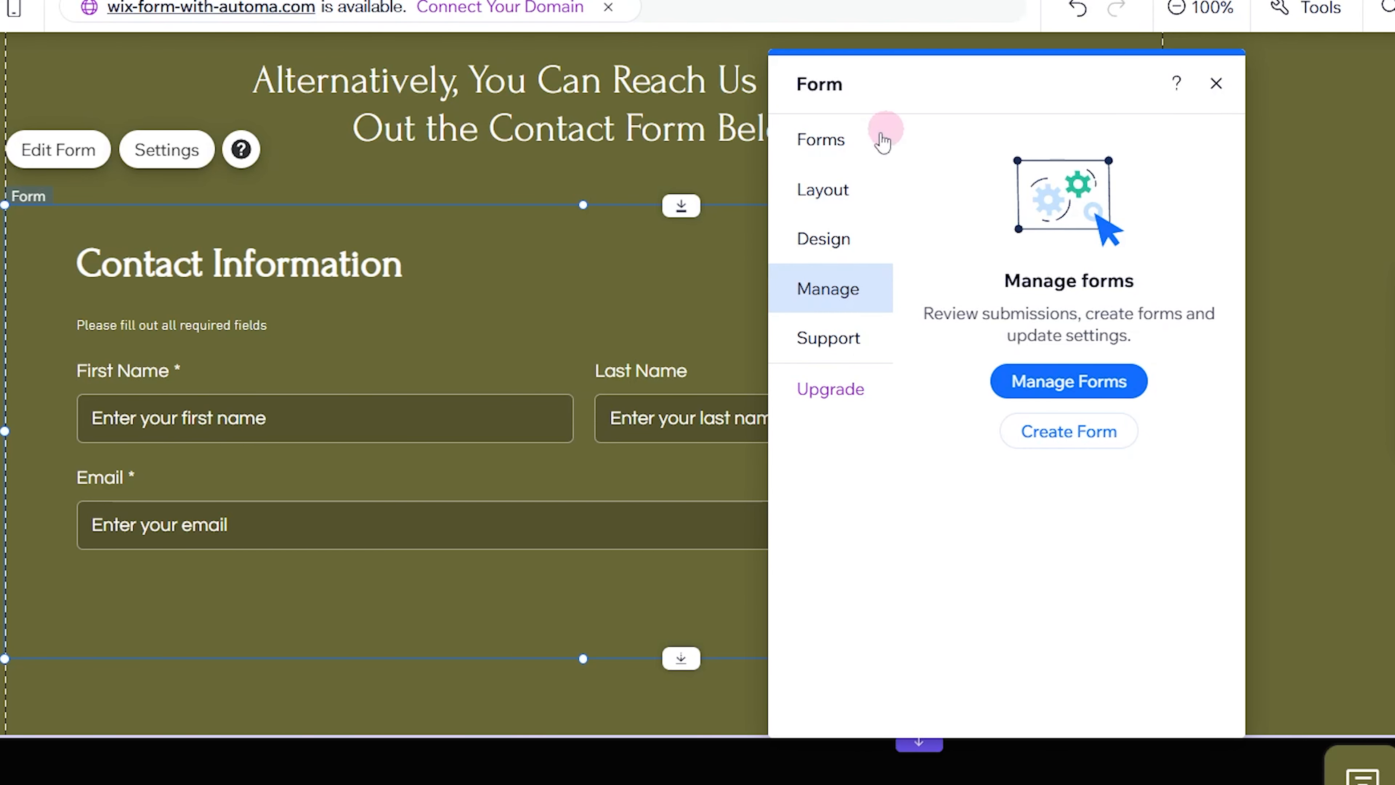
{"action": "left_click", "coordinate": [830, 141]}
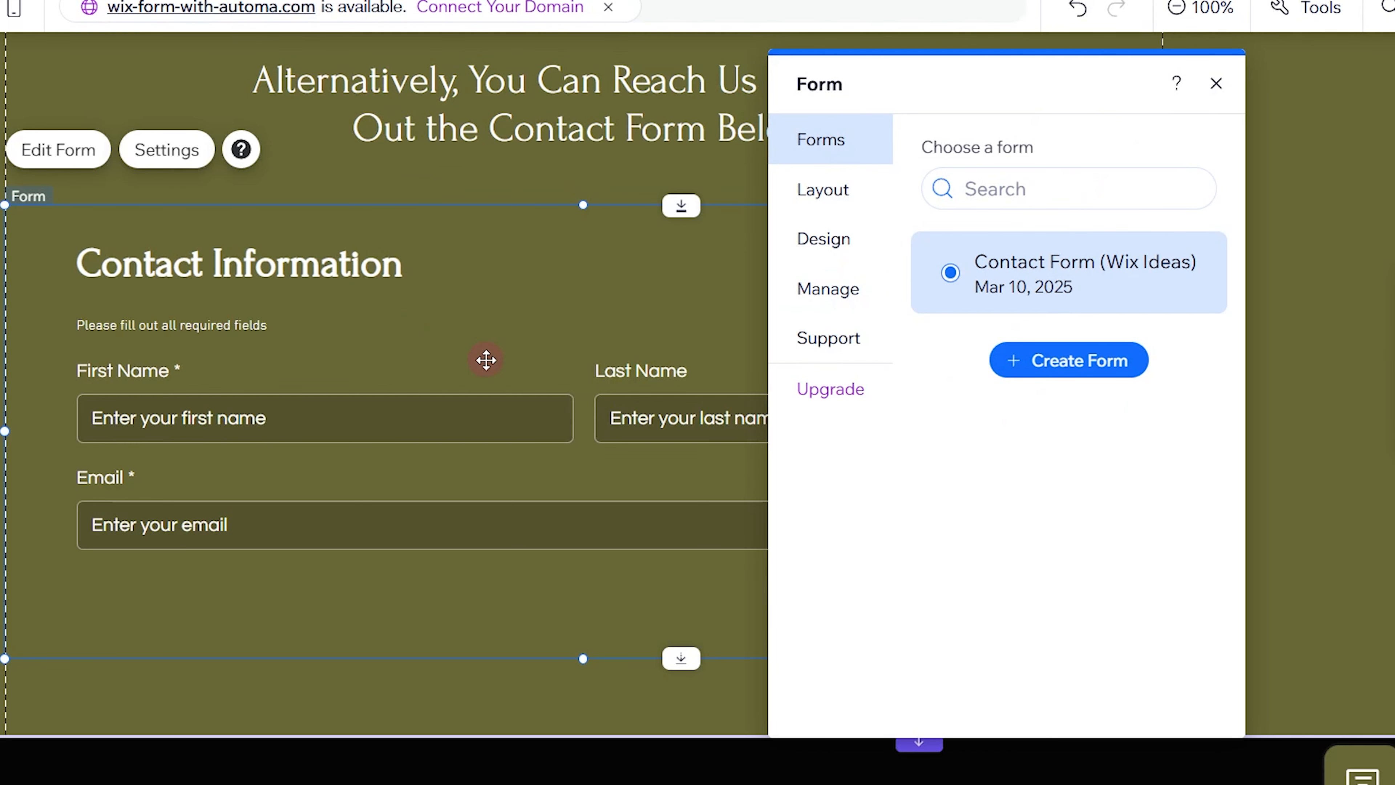
{"action": "left_click", "coordinate": [1216, 83]}
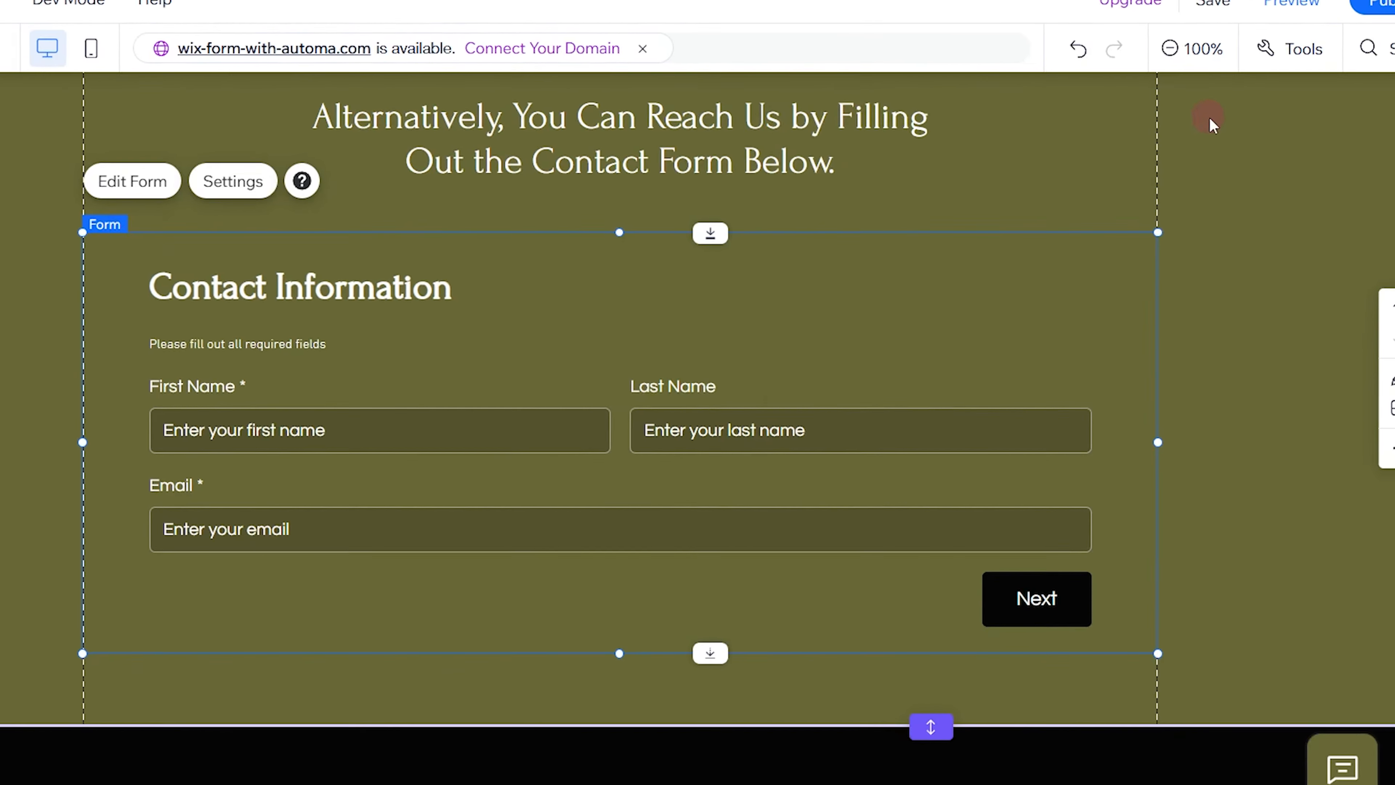
{"action": "scroll", "coordinate": [1187, 342], "scroll_direction": "down", "scroll_amount": 5}
{"action": "scroll", "coordinate": [1187, 344], "scroll_direction": "up", "scroll_amount": 5}
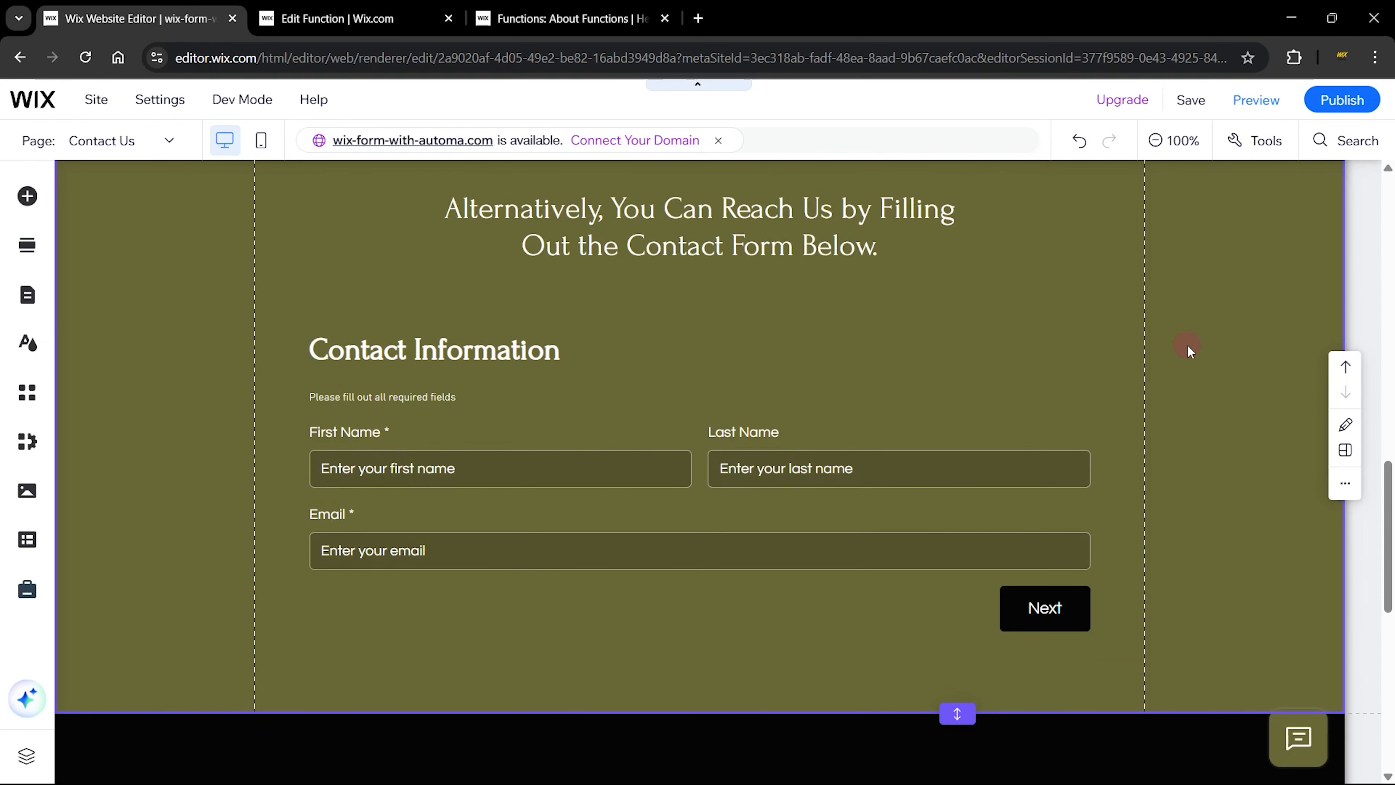
- Add an existing form element to the Home page and assign Contact Form (Wix Ideas) to it
{"action": "left_click", "coordinate": [27, 294]}
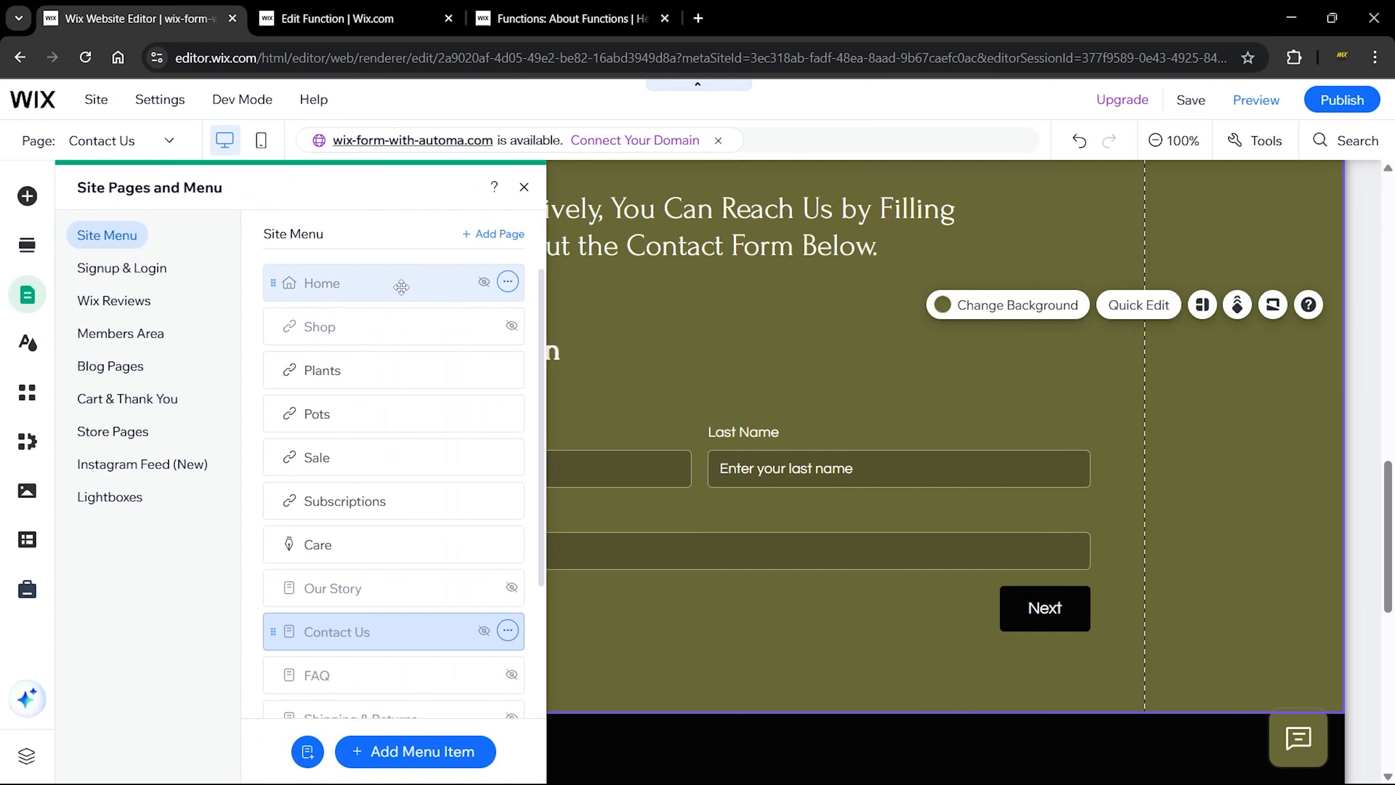
{"action": "left_click", "coordinate": [401, 286]}
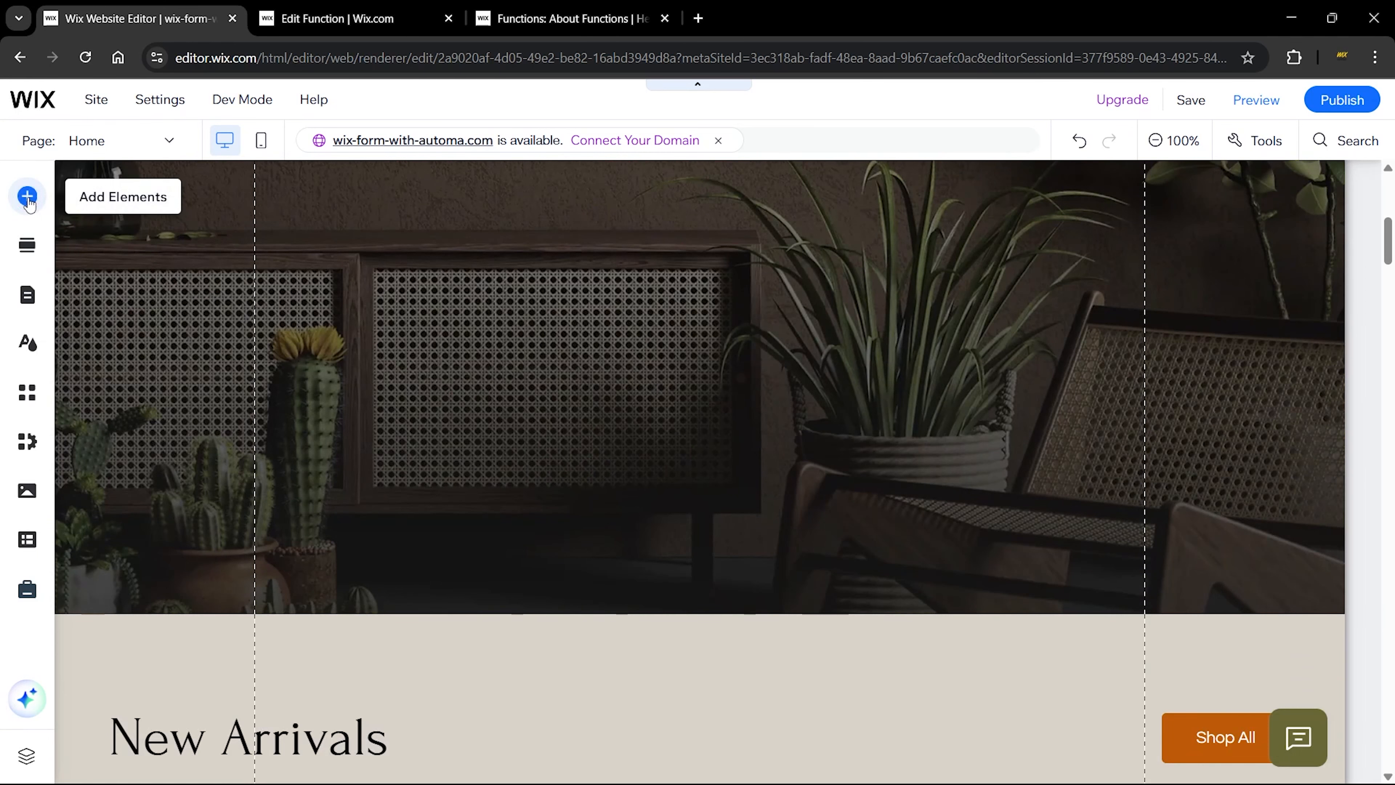
{"action": "left_click", "coordinate": [28, 201]}
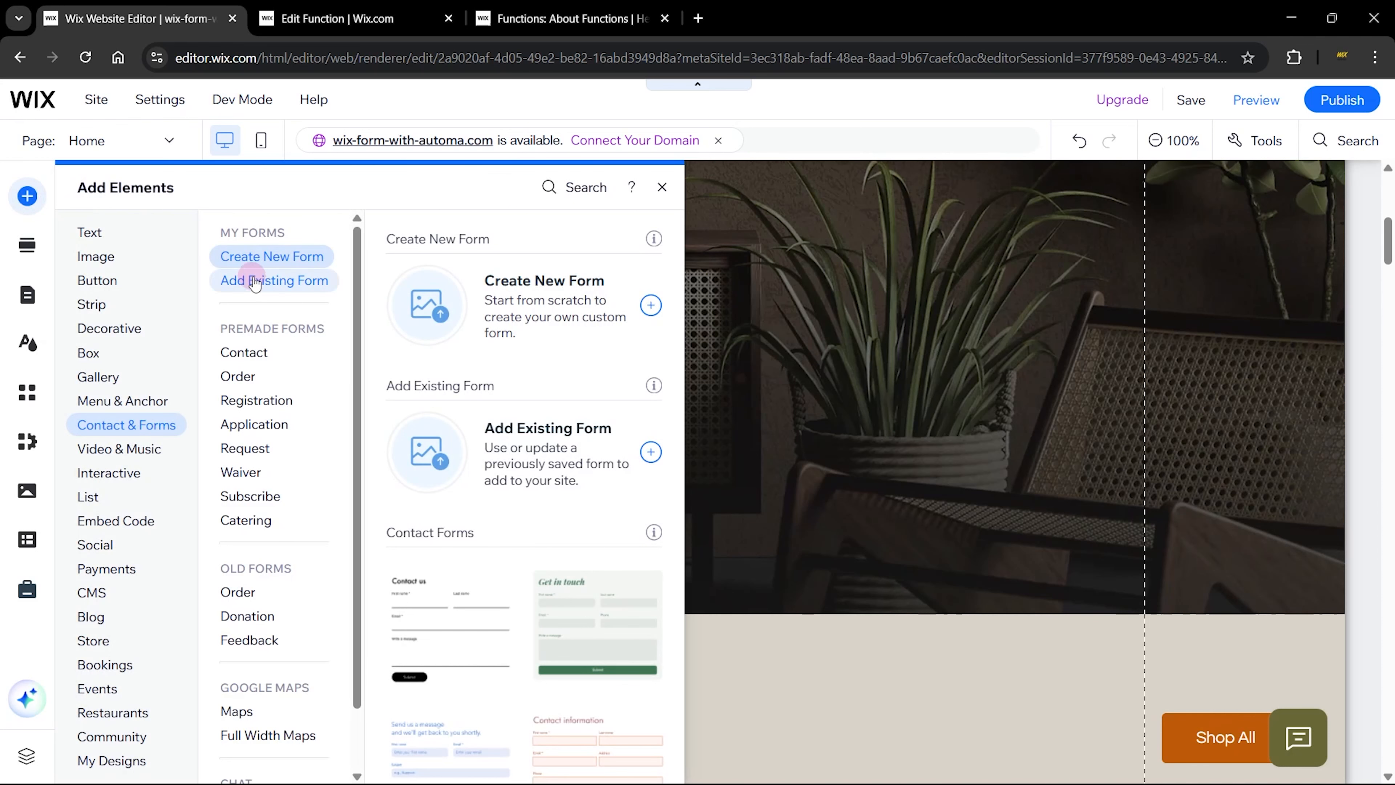
{"action": "left_click", "coordinate": [278, 283]}
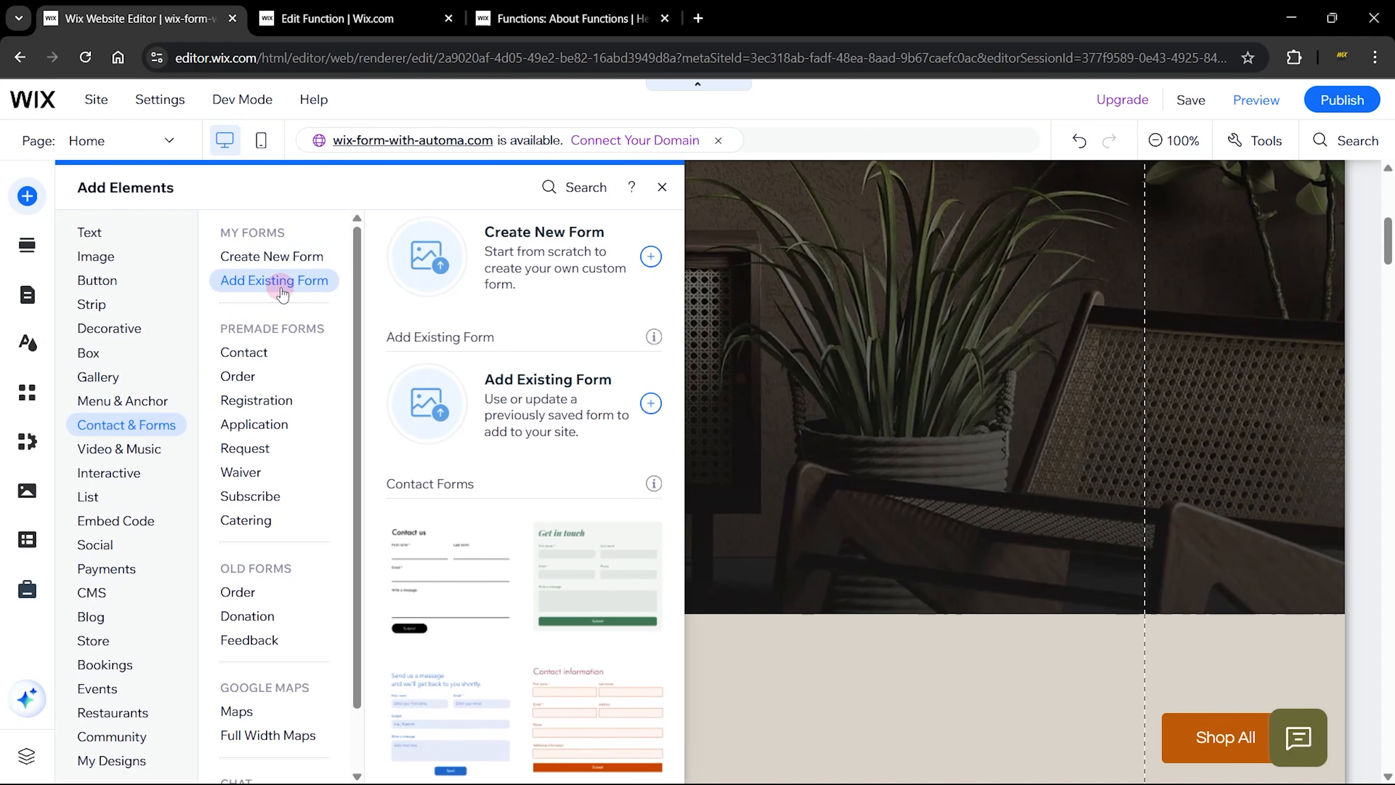
{"action": "left_click", "coordinate": [649, 307]}
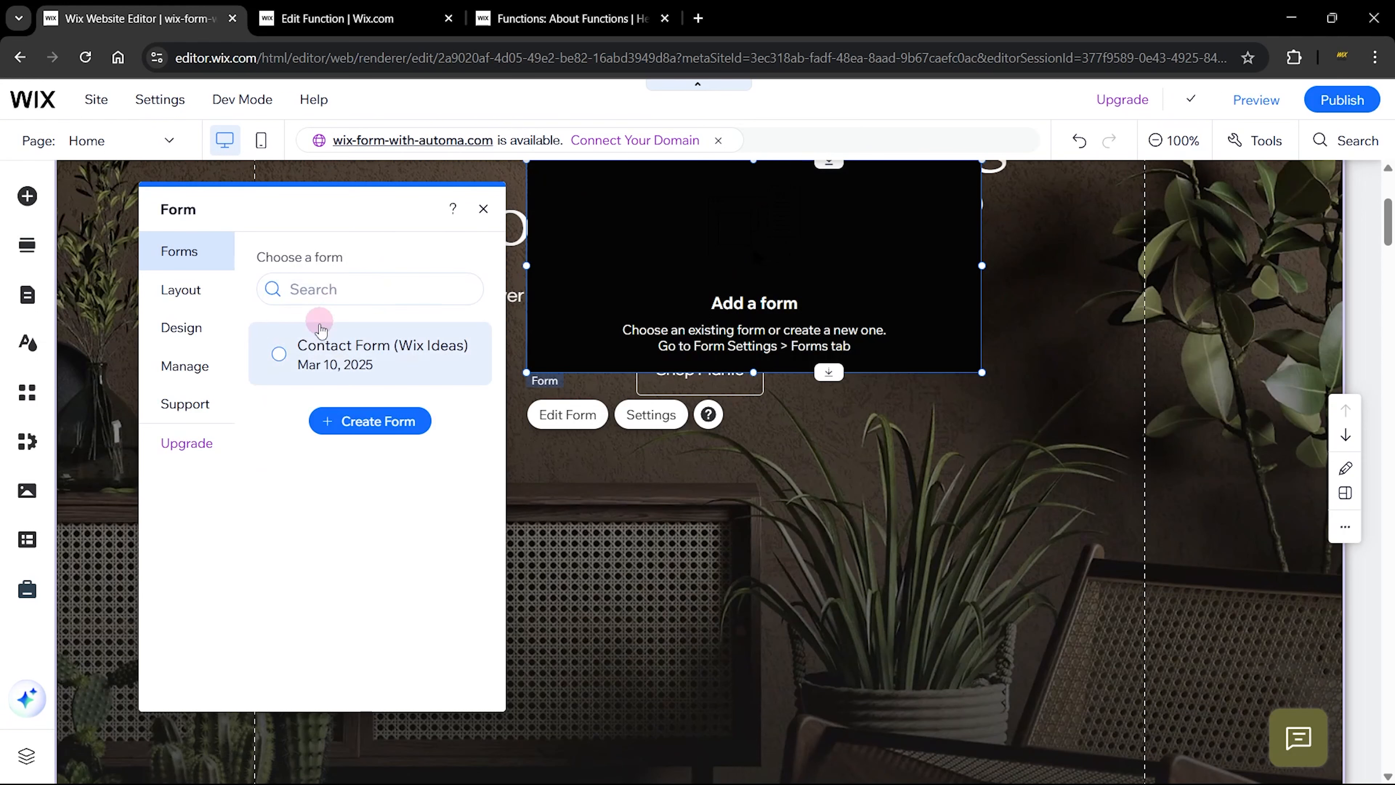
{"action": "left_click", "coordinate": [317, 343]}
{"action": "left_click", "coordinate": [482, 209]}
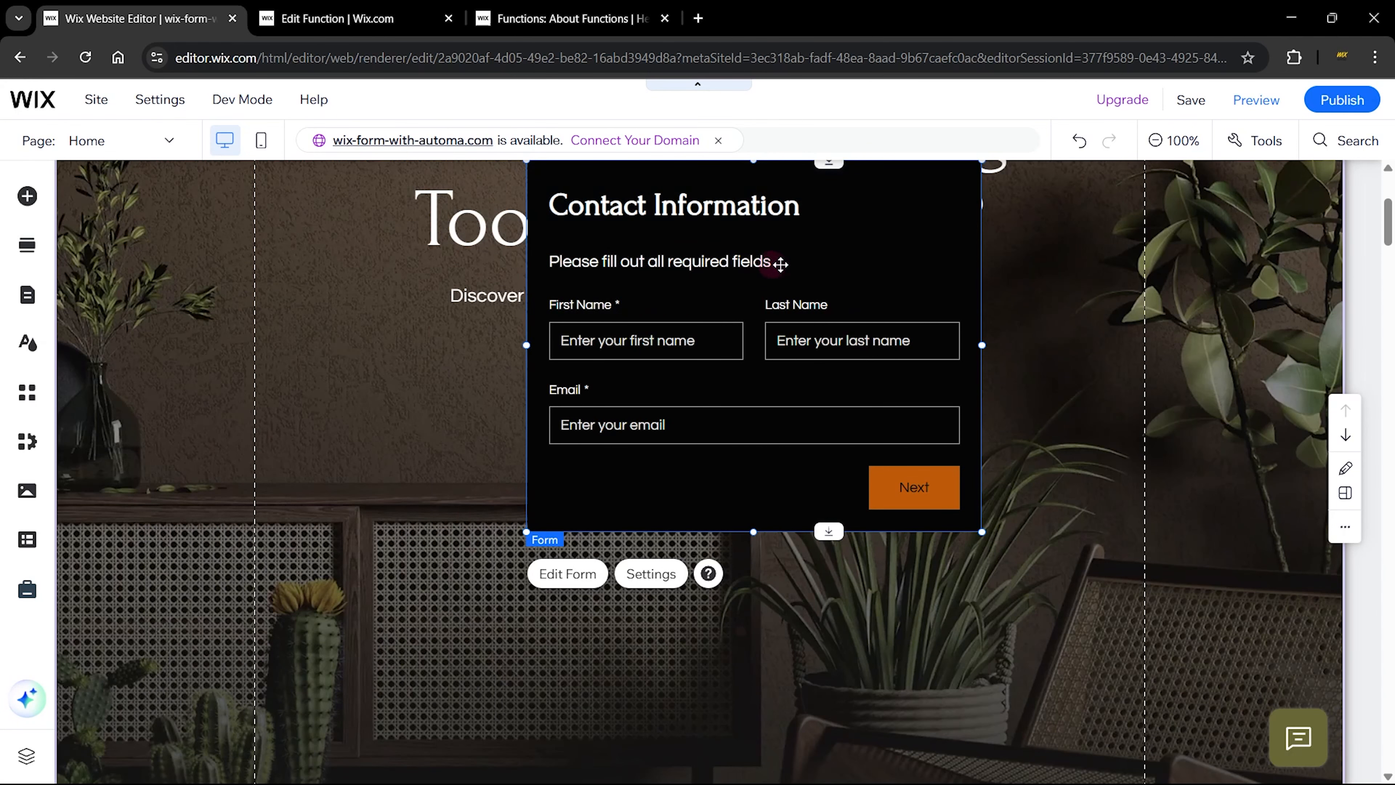
- Move the Home page form below the Shop Plants button and widen it
{"action": "left_click_drag", "start_coordinate": [815, 261], "coordinate": [719, 595]}
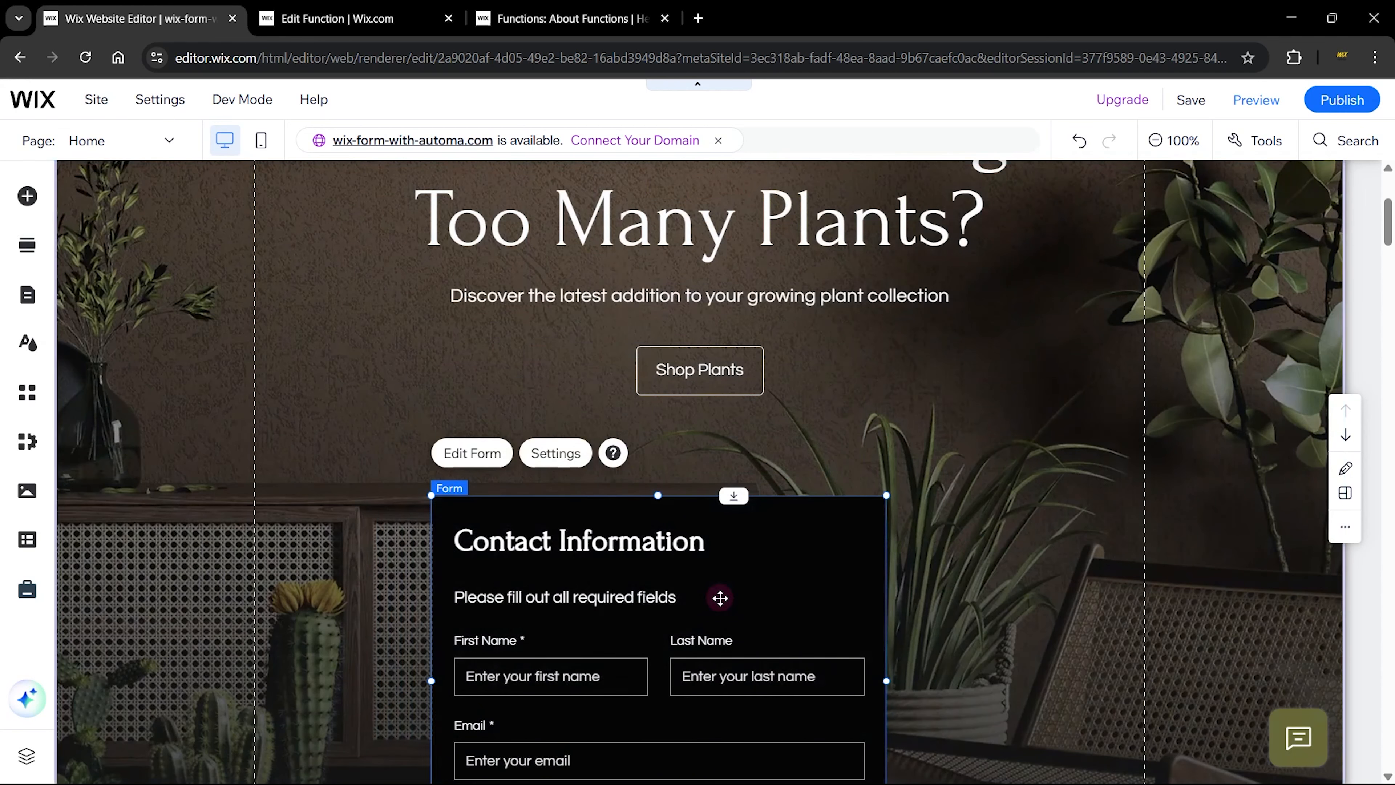
{"action": "scroll", "coordinate": [824, 522], "scroll_direction": "down", "scroll_amount": 5}
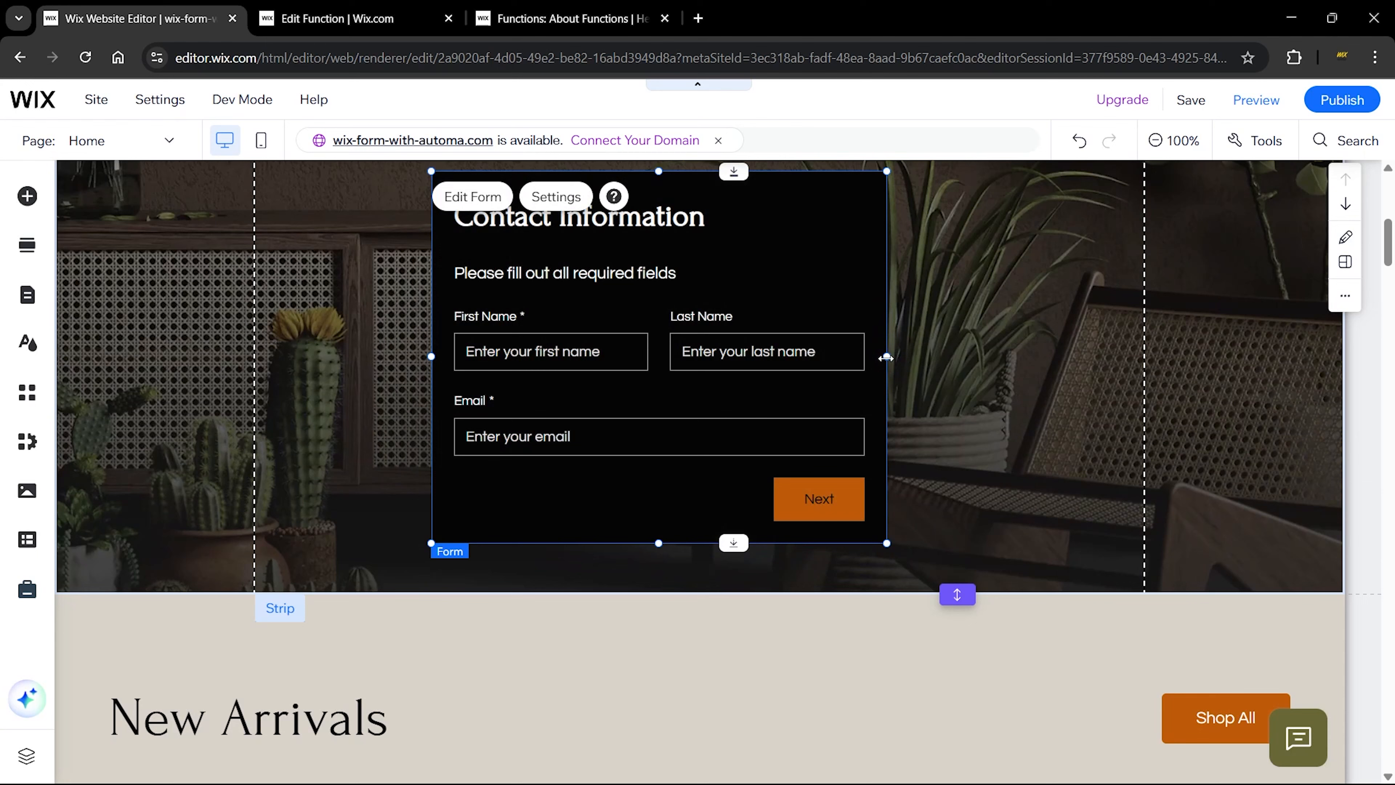
{"action": "left_click_drag", "start_coordinate": [886, 357], "coordinate": [1031, 347]}
- Delete the form from the Home page and return to the Contact Us page
{"action": "key", "text": "Delete"}
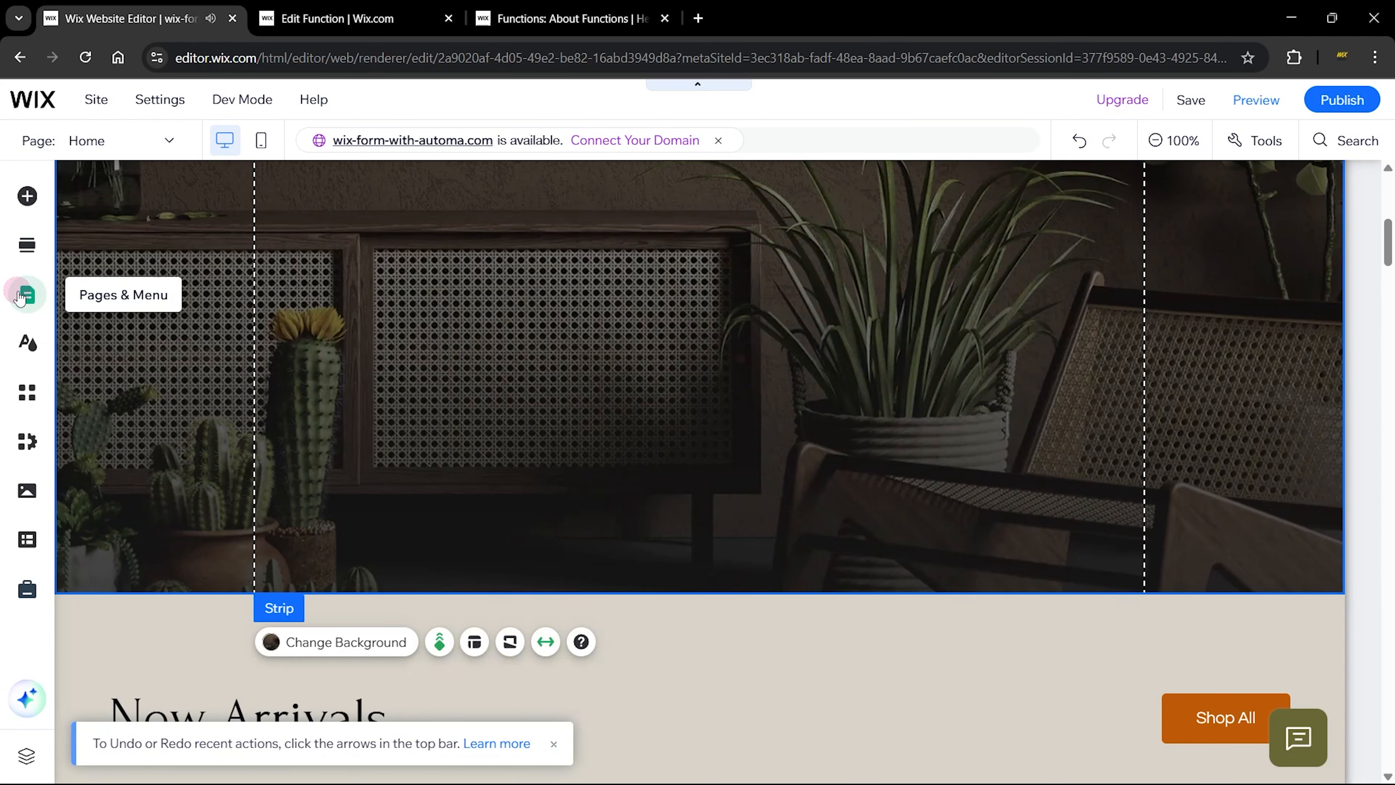
{"action": "left_click", "coordinate": [21, 297]}
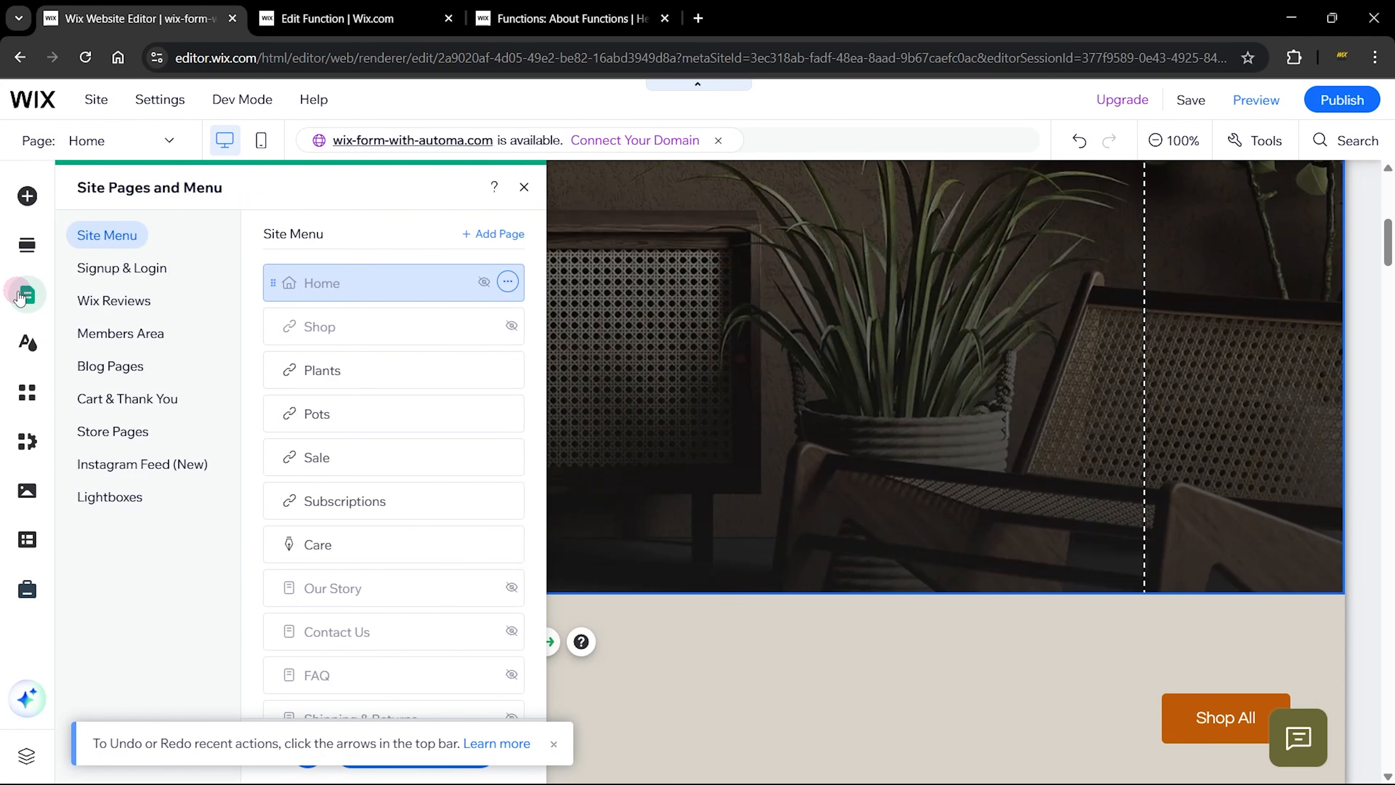
{"action": "left_click", "coordinate": [369, 627]}
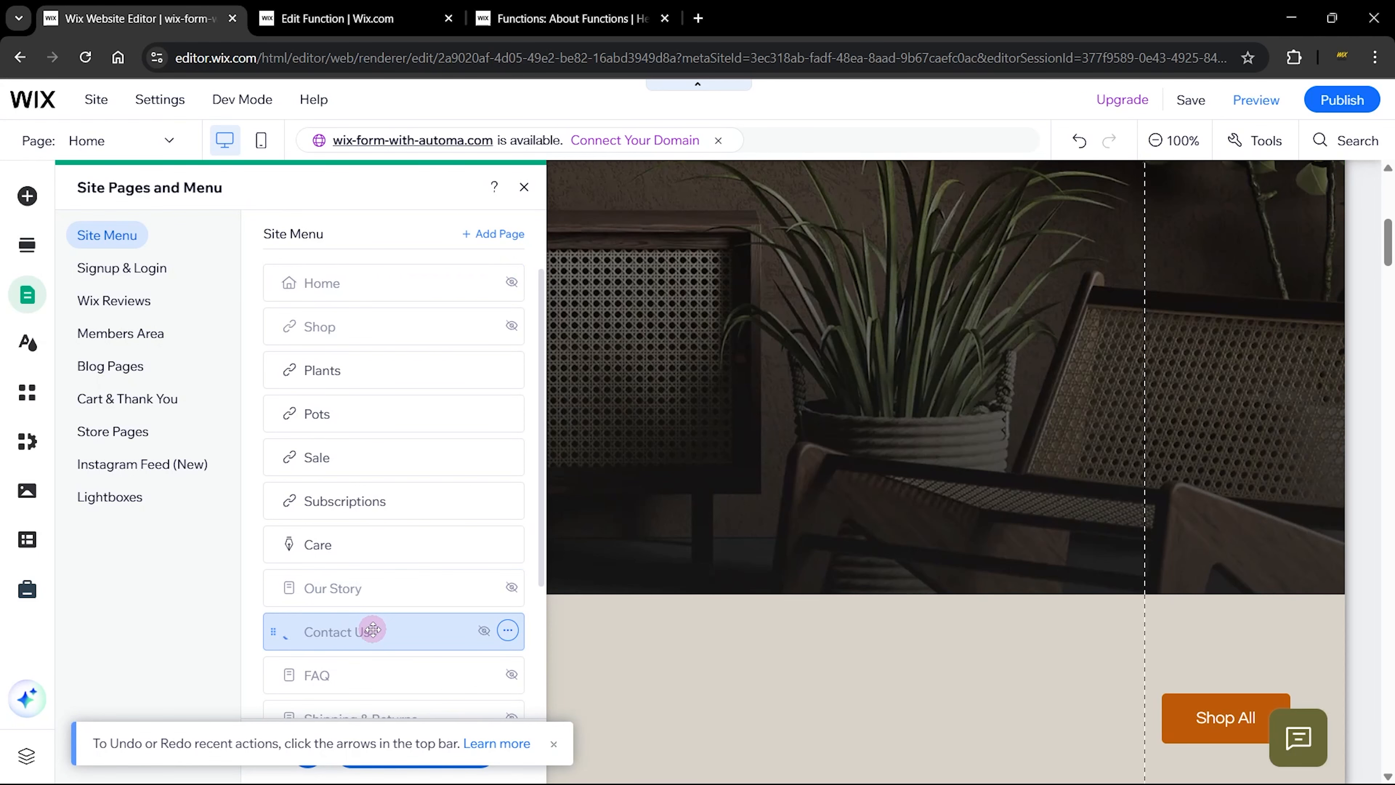
- Check the form on the Contact Us page, publish the site and open the live page
{"action": "left_click", "coordinate": [523, 187]}
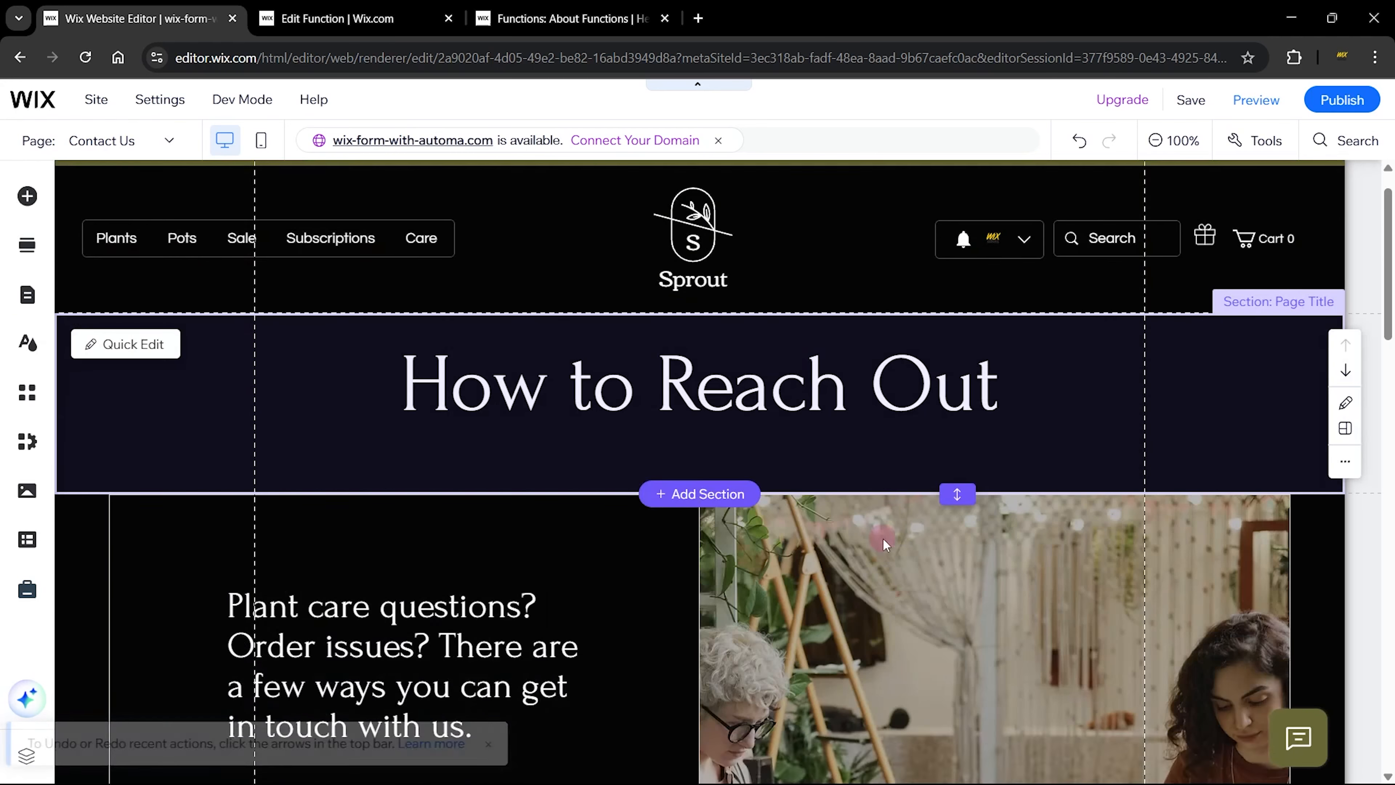
{"action": "scroll", "coordinate": [882, 537], "scroll_direction": "down", "scroll_amount": 5}
{"action": "scroll", "coordinate": [890, 532], "scroll_direction": "down", "scroll_amount": 5}
{"action": "scroll", "coordinate": [889, 530], "scroll_direction": "up", "scroll_amount": 6}
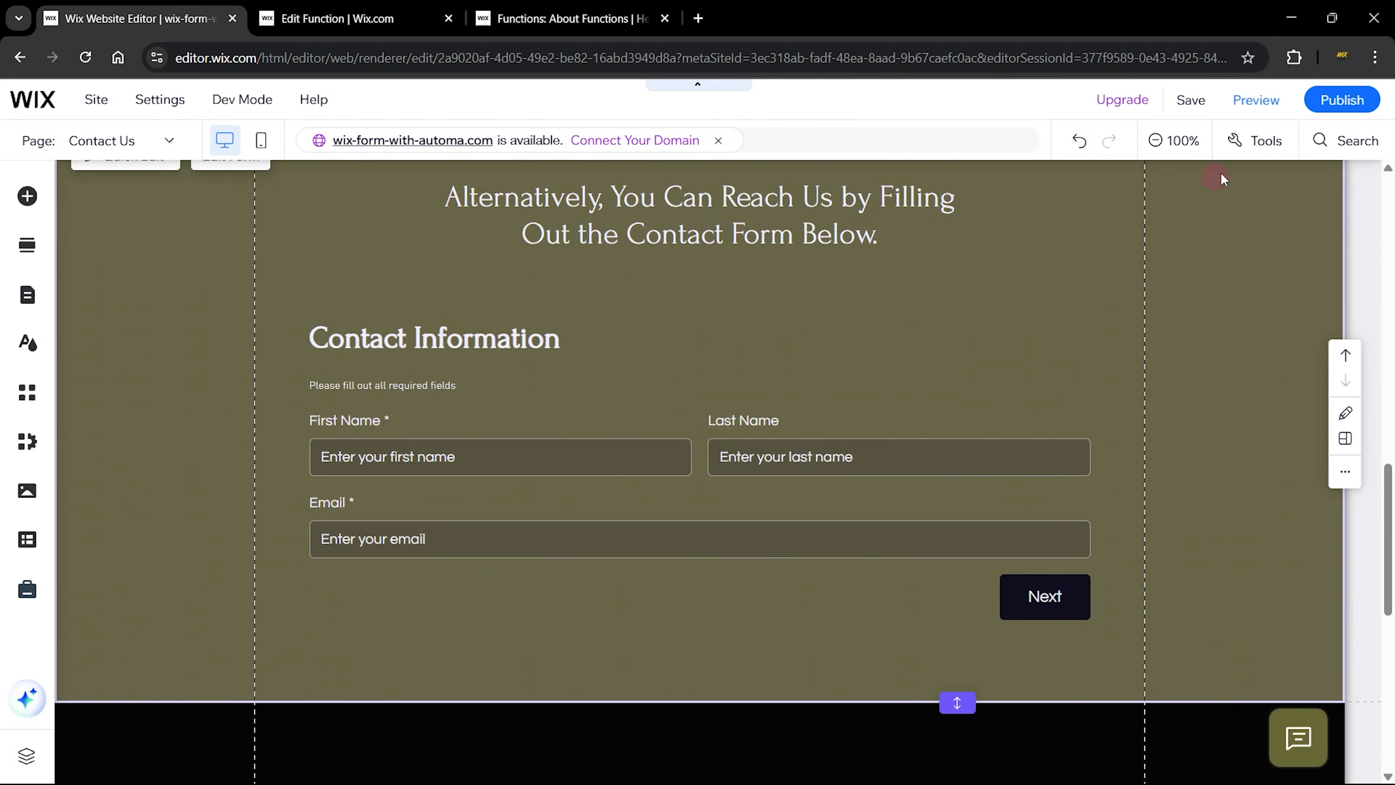
{"action": "left_click", "coordinate": [1329, 105]}
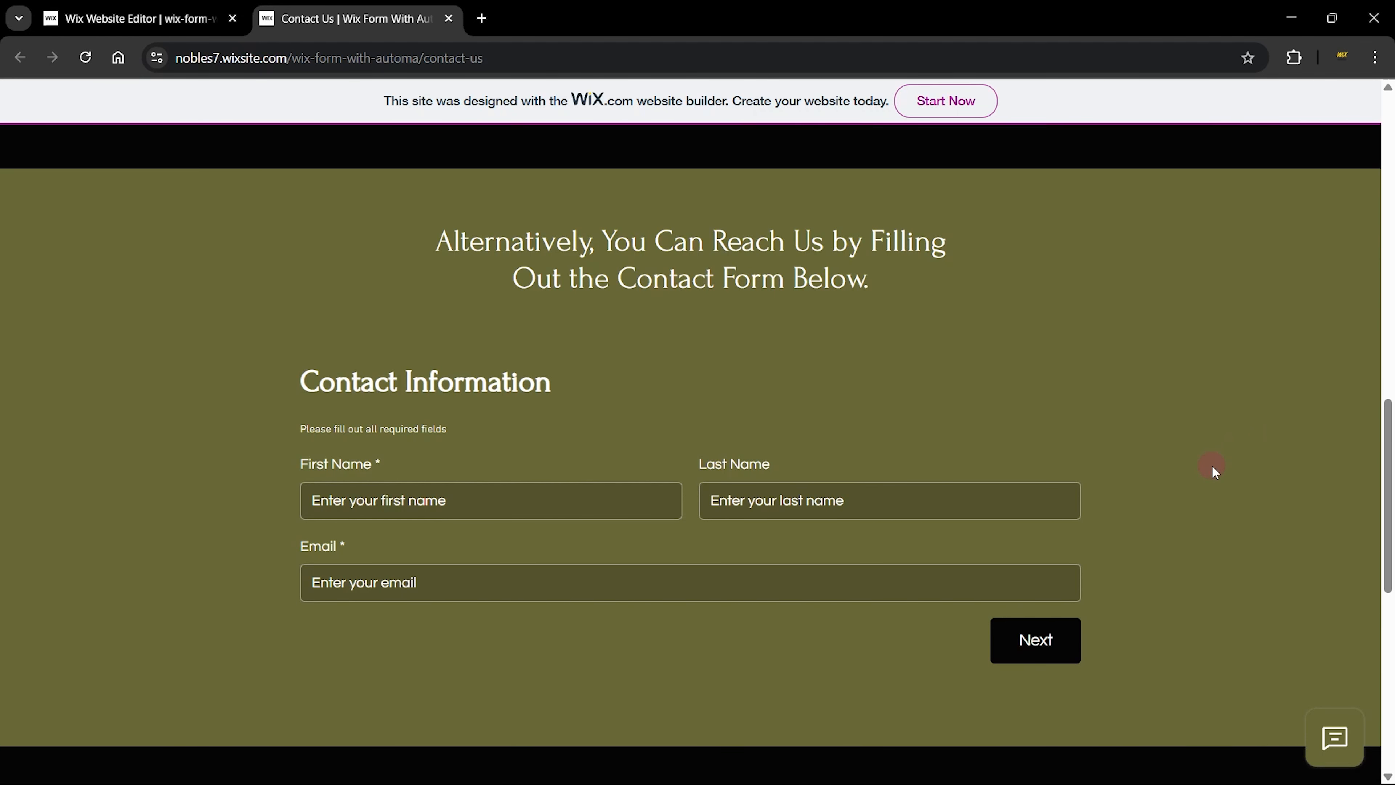
- Fill in the visitor's first name and email address in the live form's Contact Information section
{"action": "scroll", "coordinate": [1212, 466], "scroll_direction": "down", "scroll_amount": 1}
{"action": "left_click", "coordinate": [380, 420]}
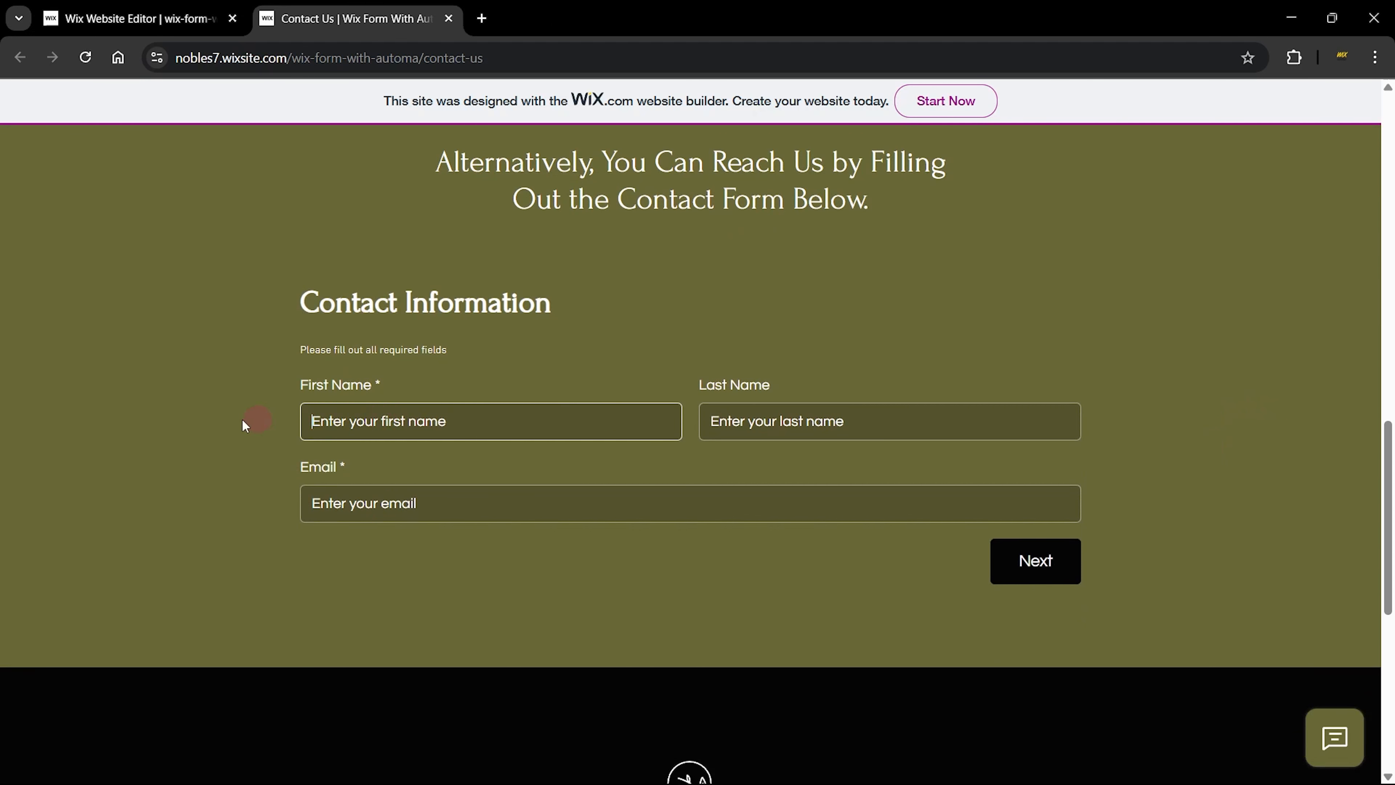
{"action": "type", "text": "Walte"}
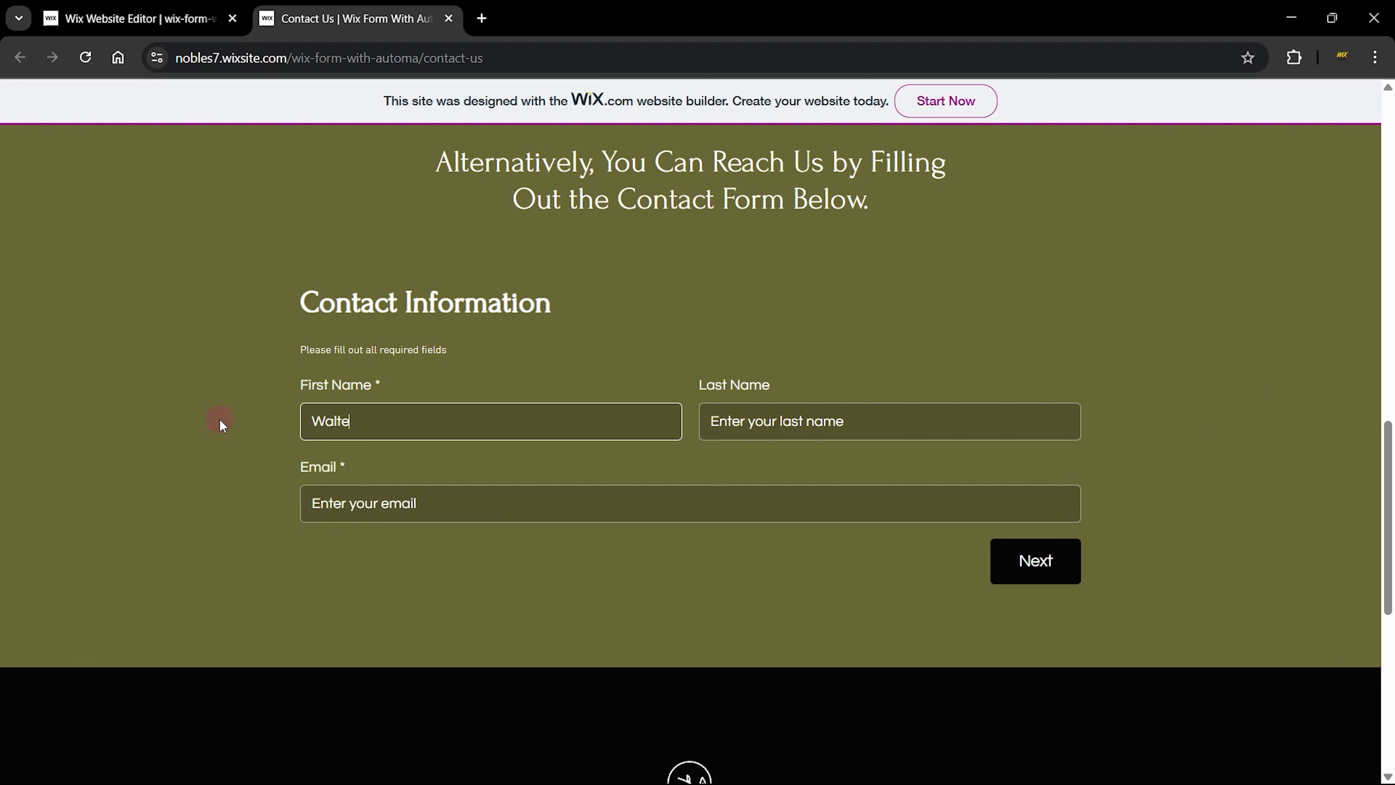
{"action": "type", "text": "r"}
{"action": "left_click", "coordinate": [329, 497]}
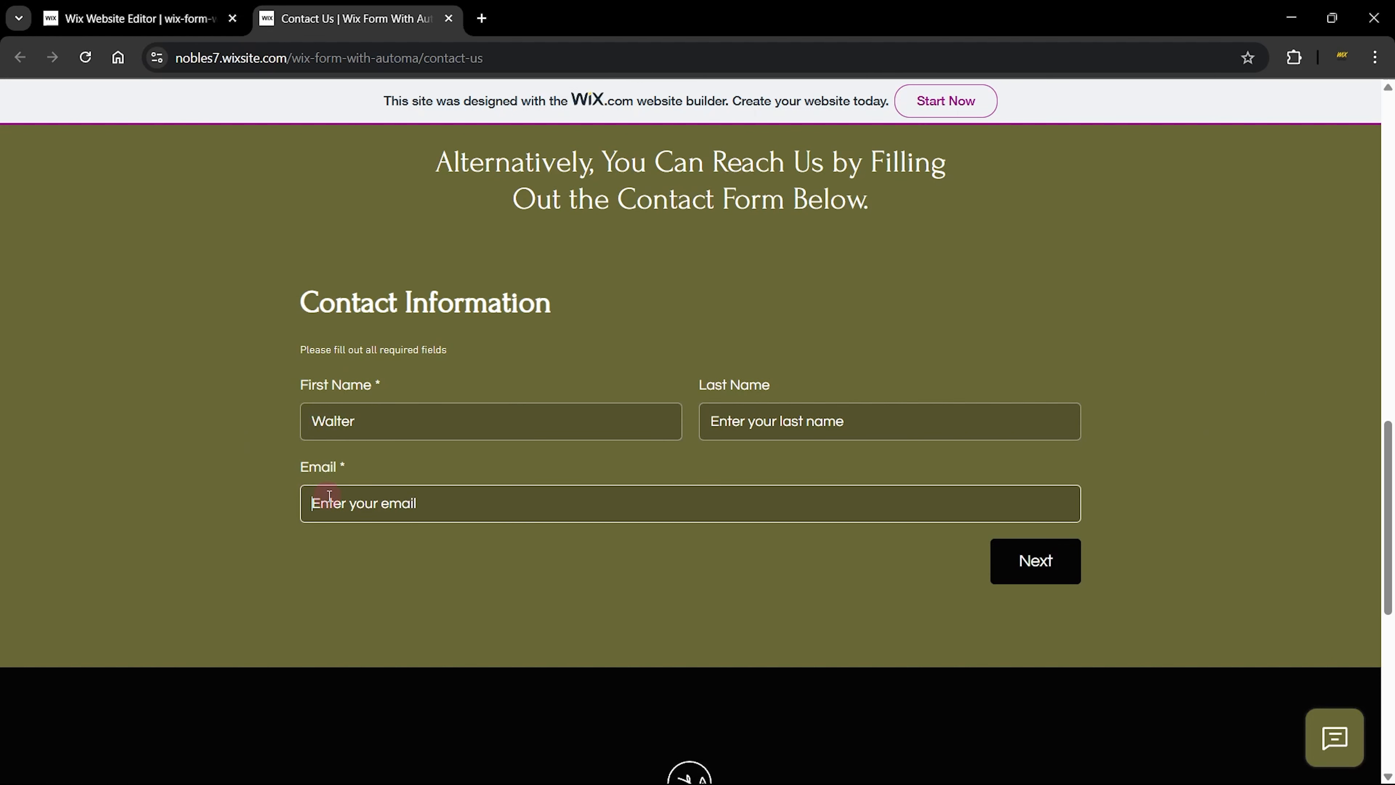
{"action": "left_click", "coordinate": [602, 398]}
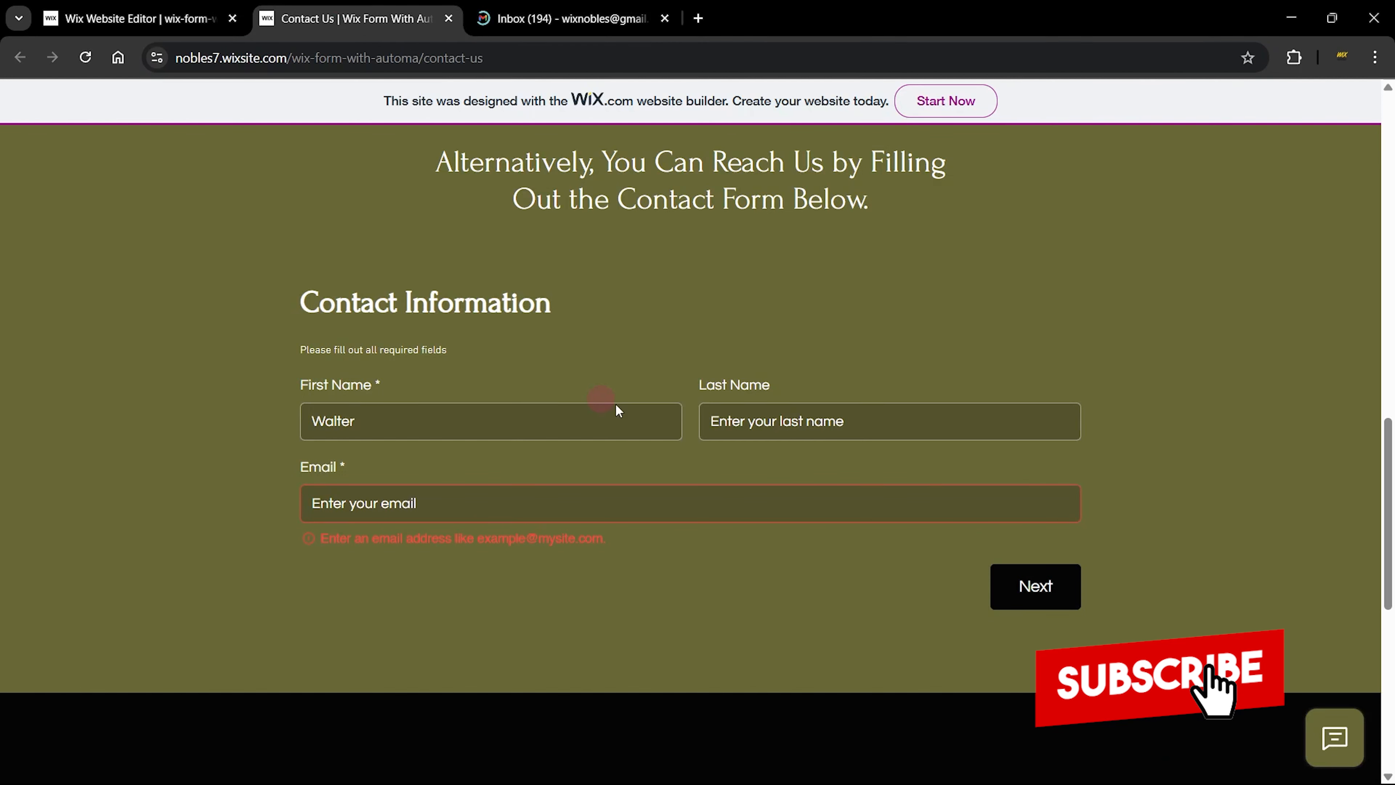
{"action": "left_click", "coordinate": [622, 502]}
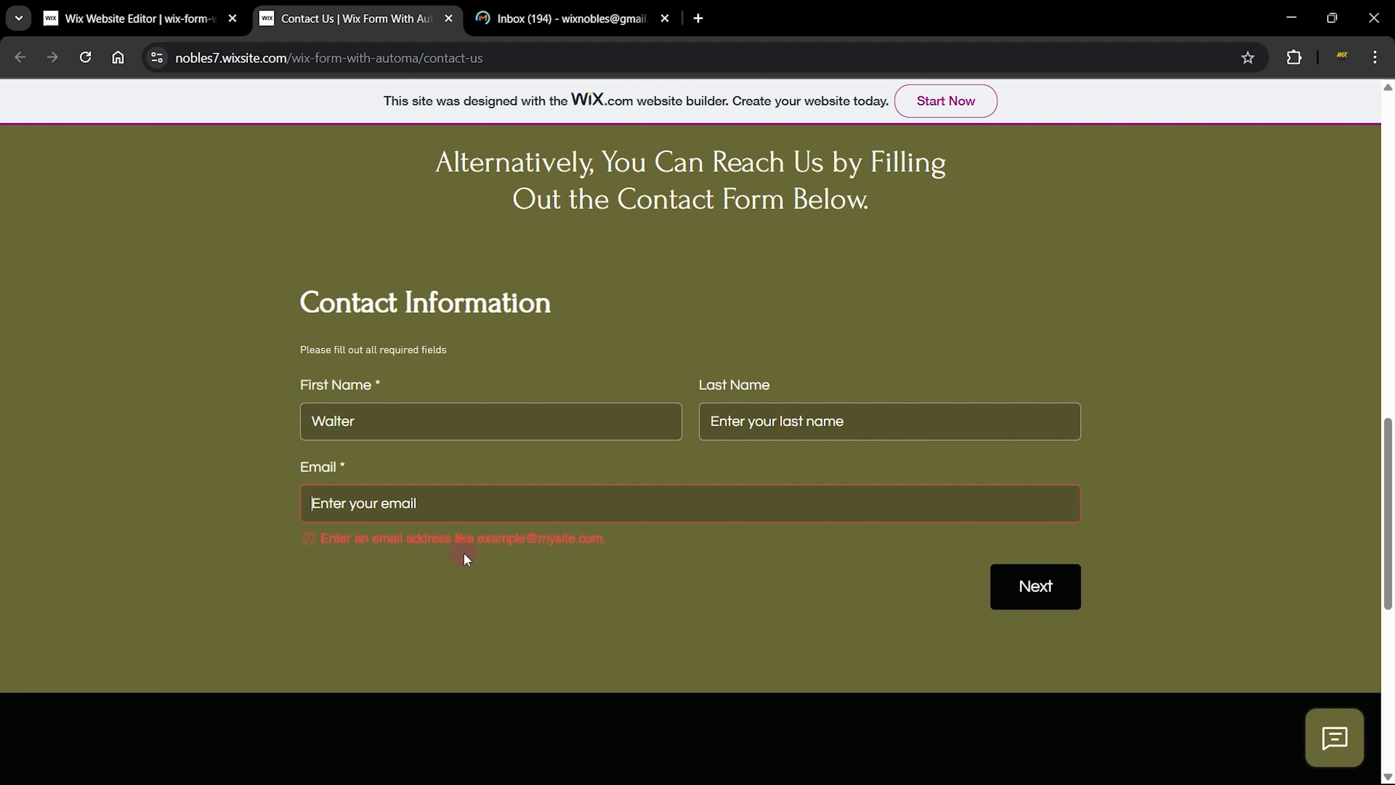
{"action": "left_click", "coordinate": [1046, 583]}
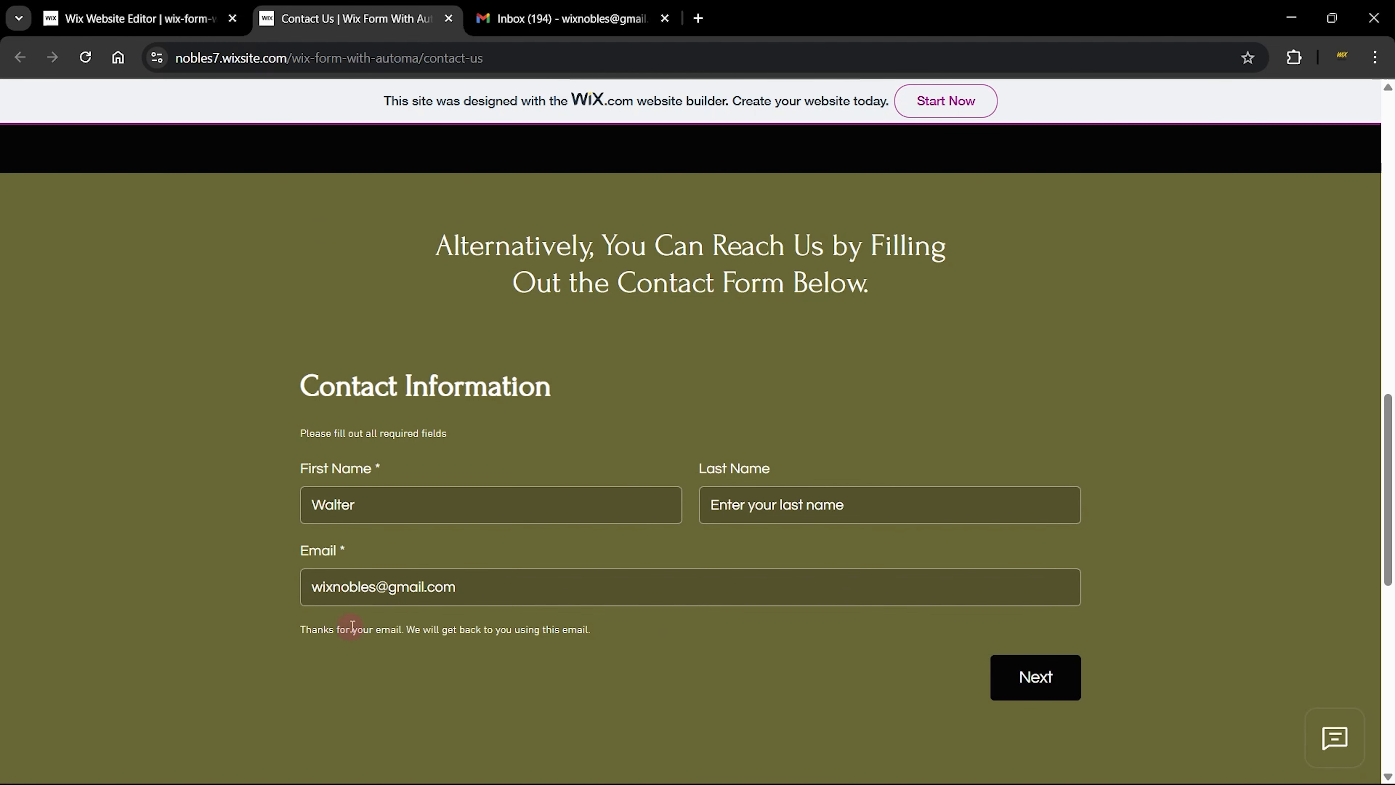
- Review the note below the email field and continue to the form's Other Details page
{"action": "left_click", "coordinate": [398, 601]}
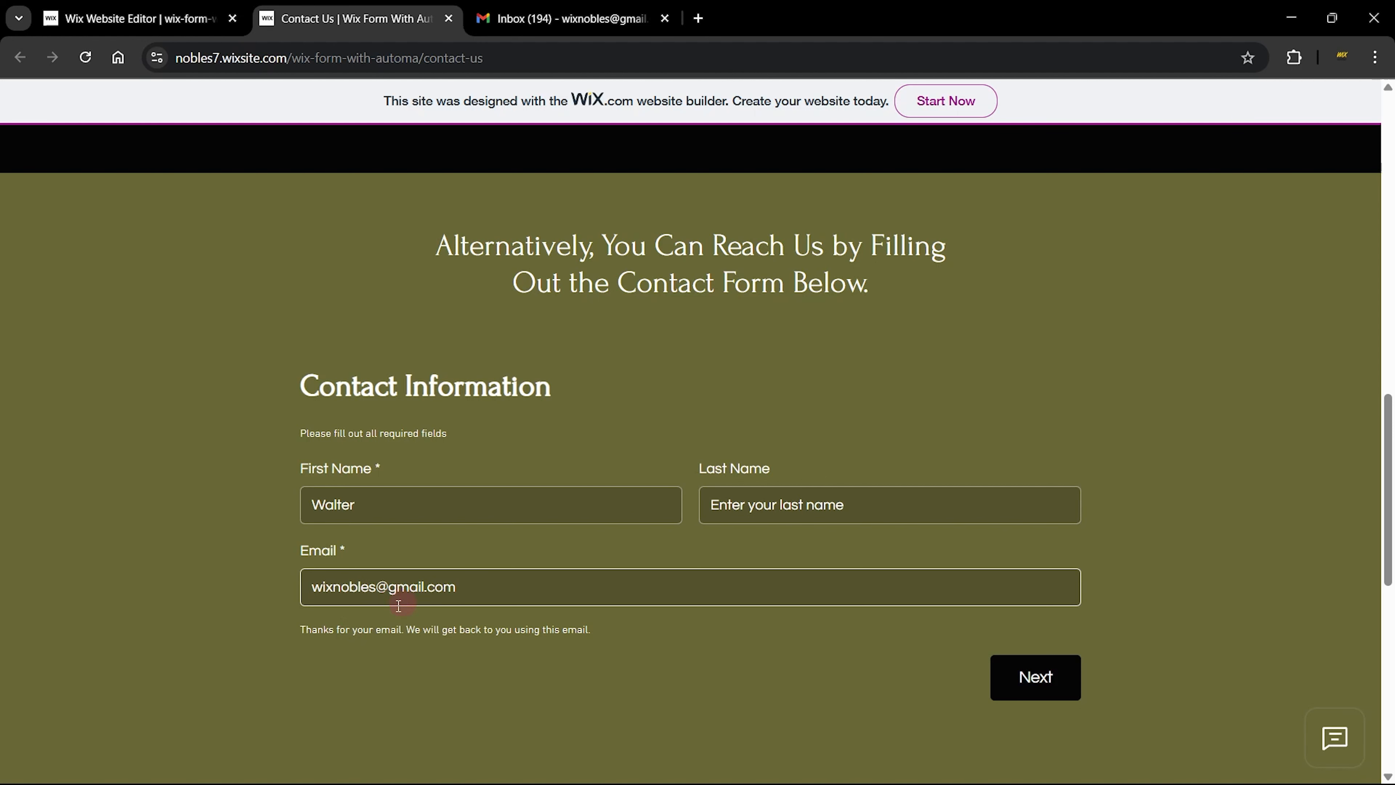
{"action": "left_click", "coordinate": [304, 626]}
{"action": "left_click_drag", "start_coordinate": [308, 629], "coordinate": [535, 645]}
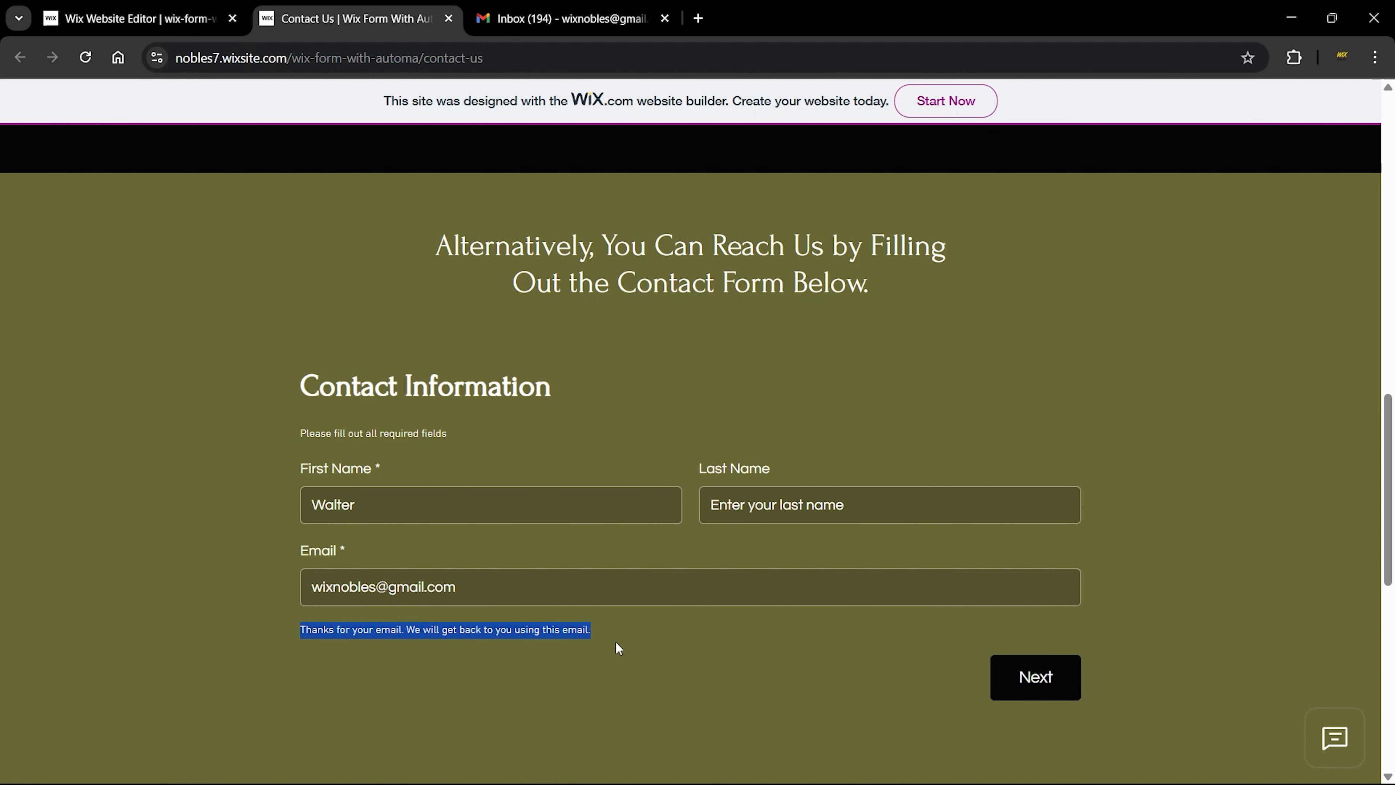
{"action": "left_click", "coordinate": [677, 641]}
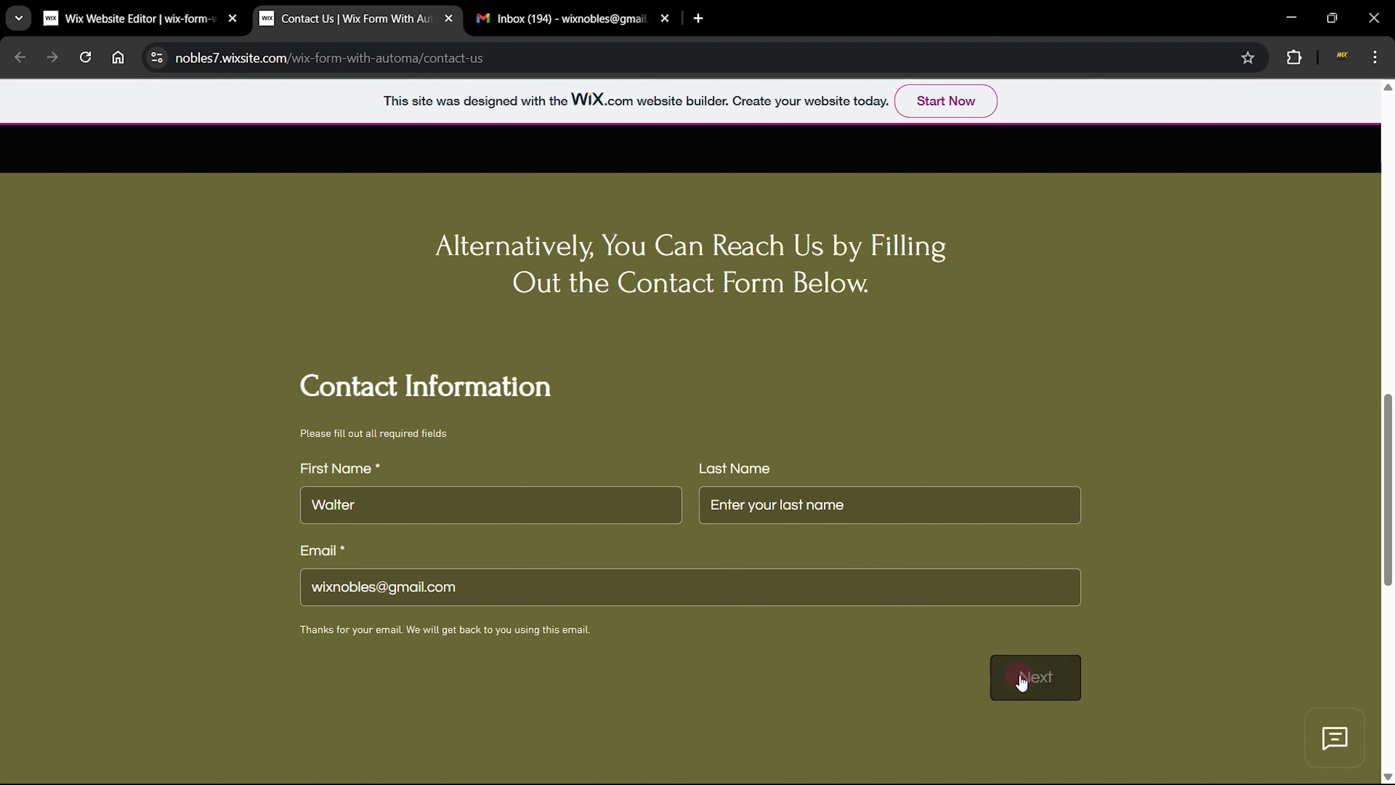
{"action": "left_click", "coordinate": [1032, 679]}
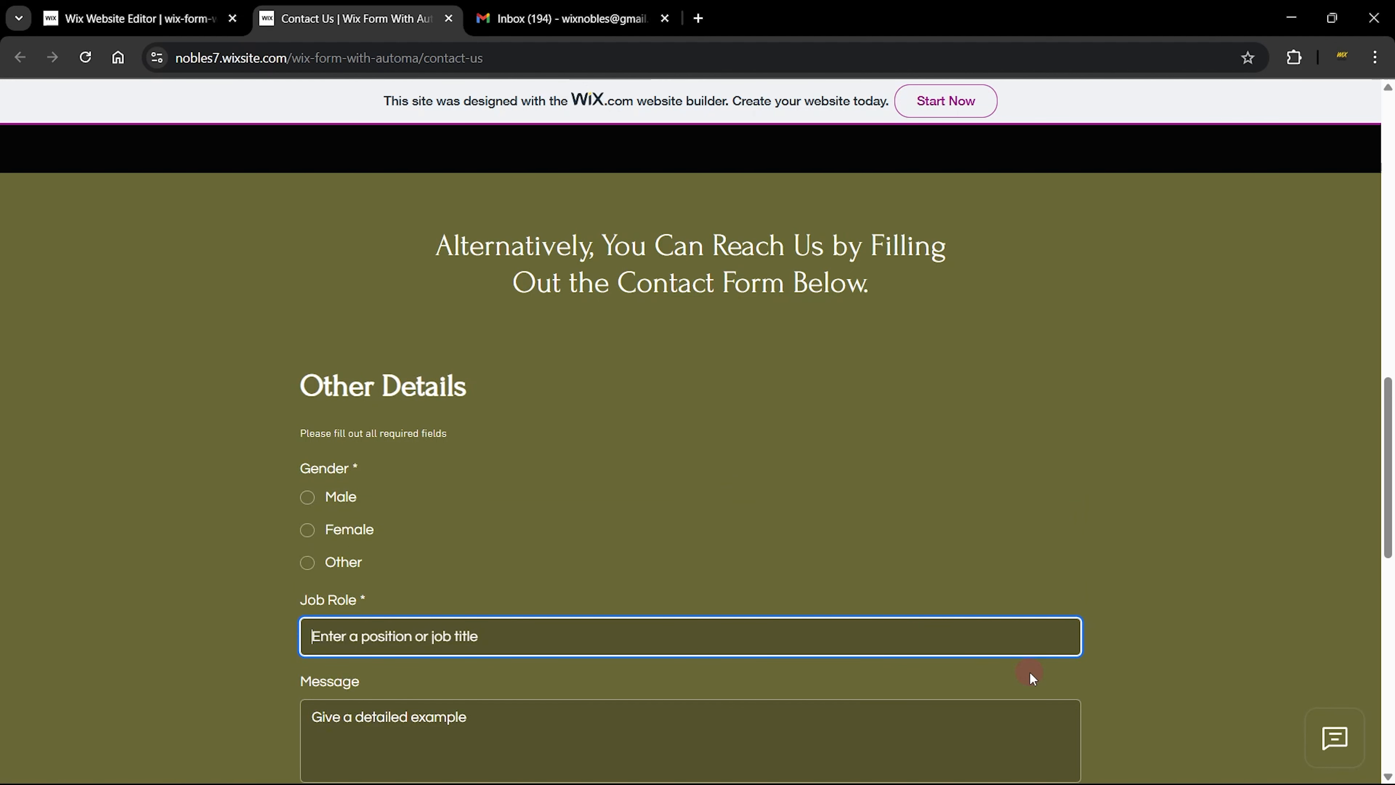
- Choose Male as the gender, enter Wix Ideas as the job role and submit the contact form
{"action": "left_click", "coordinate": [323, 321]}
{"action": "left_click", "coordinate": [426, 460]}
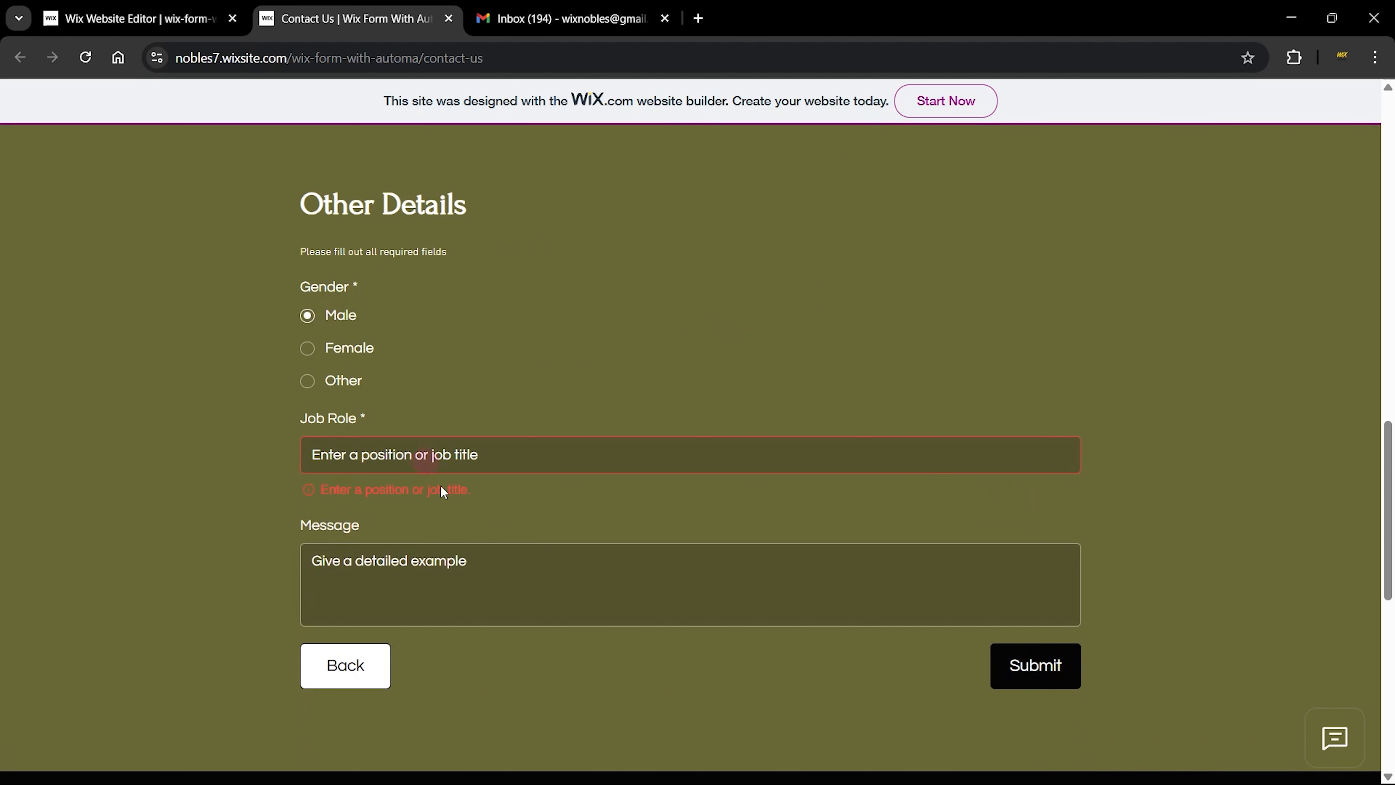
{"action": "left_click", "coordinate": [373, 459]}
{"action": "type", "text": "Wix Ideas"}
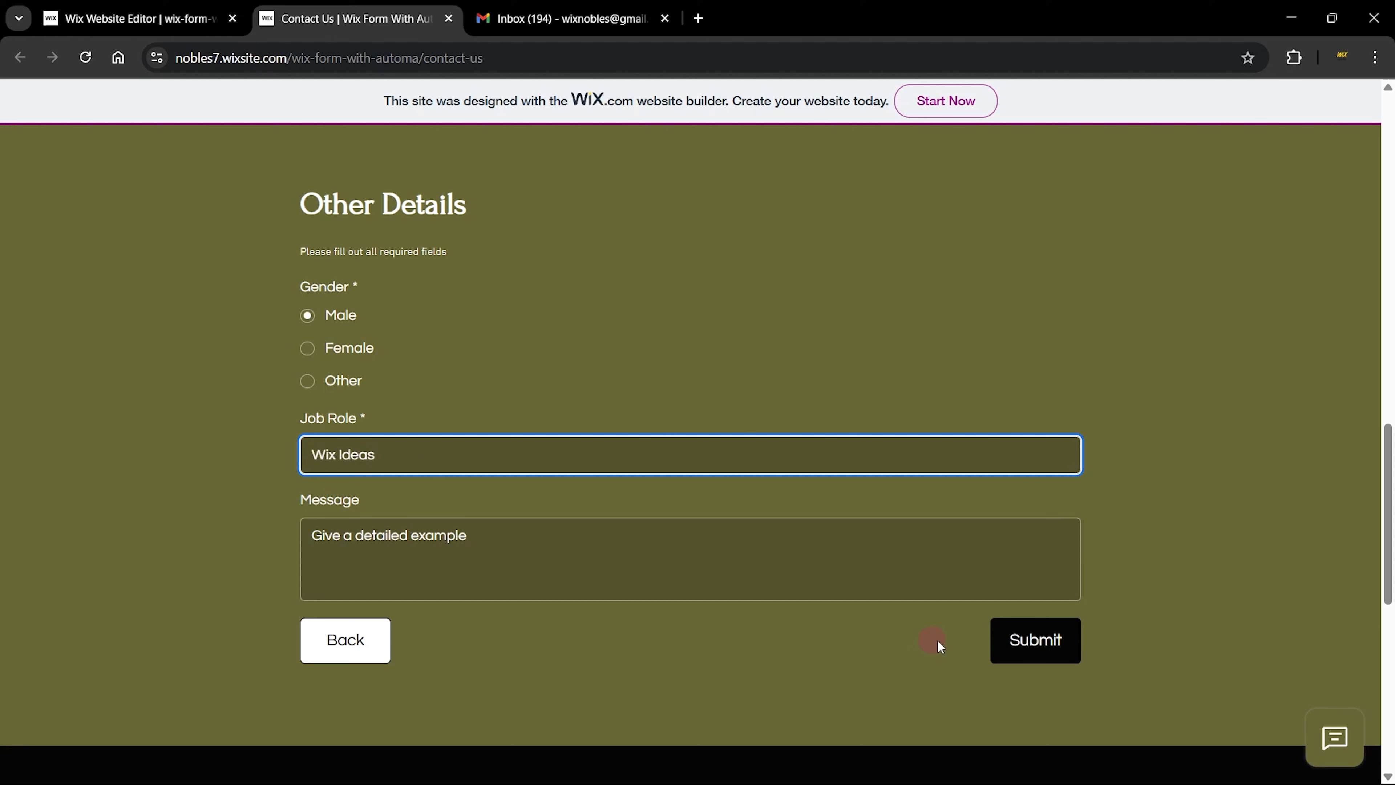
{"action": "left_click", "coordinate": [1032, 646]}
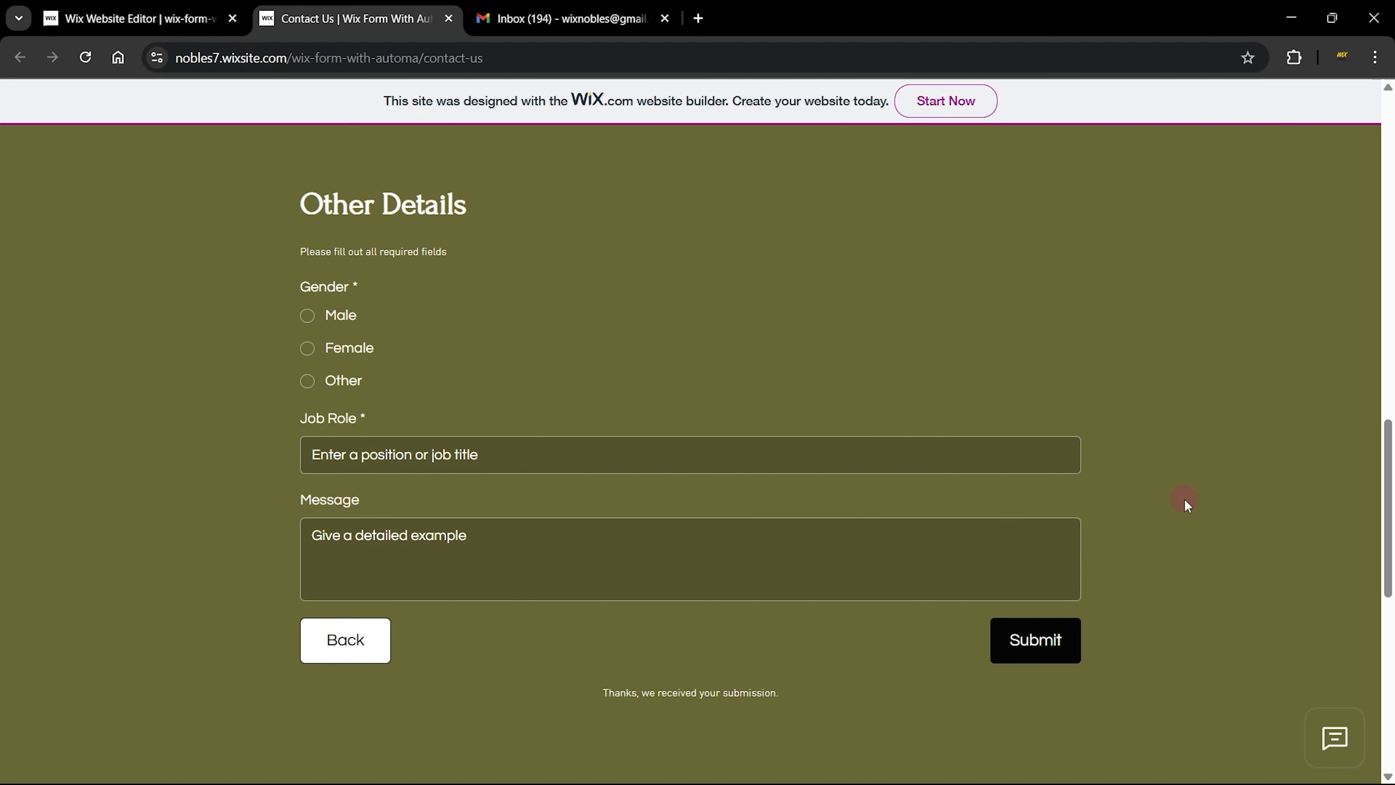
- Switch to Gmail, read the automated thank-you email from top to bottom and return to the inbox
{"action": "scroll", "coordinate": [1183, 499], "scroll_direction": "down", "scroll_amount": 2}
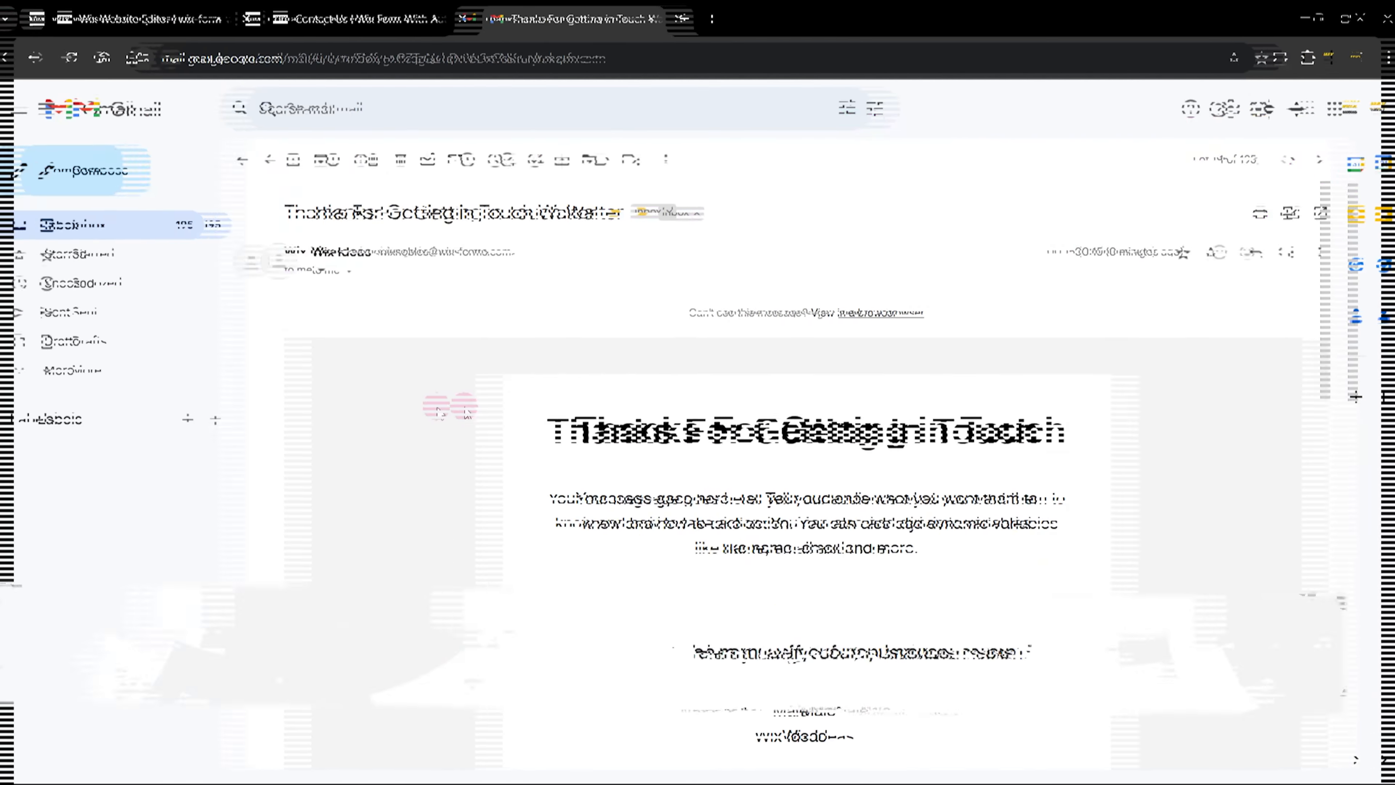
{"action": "scroll", "coordinate": [452, 406], "scroll_direction": "down", "scroll_amount": 3}
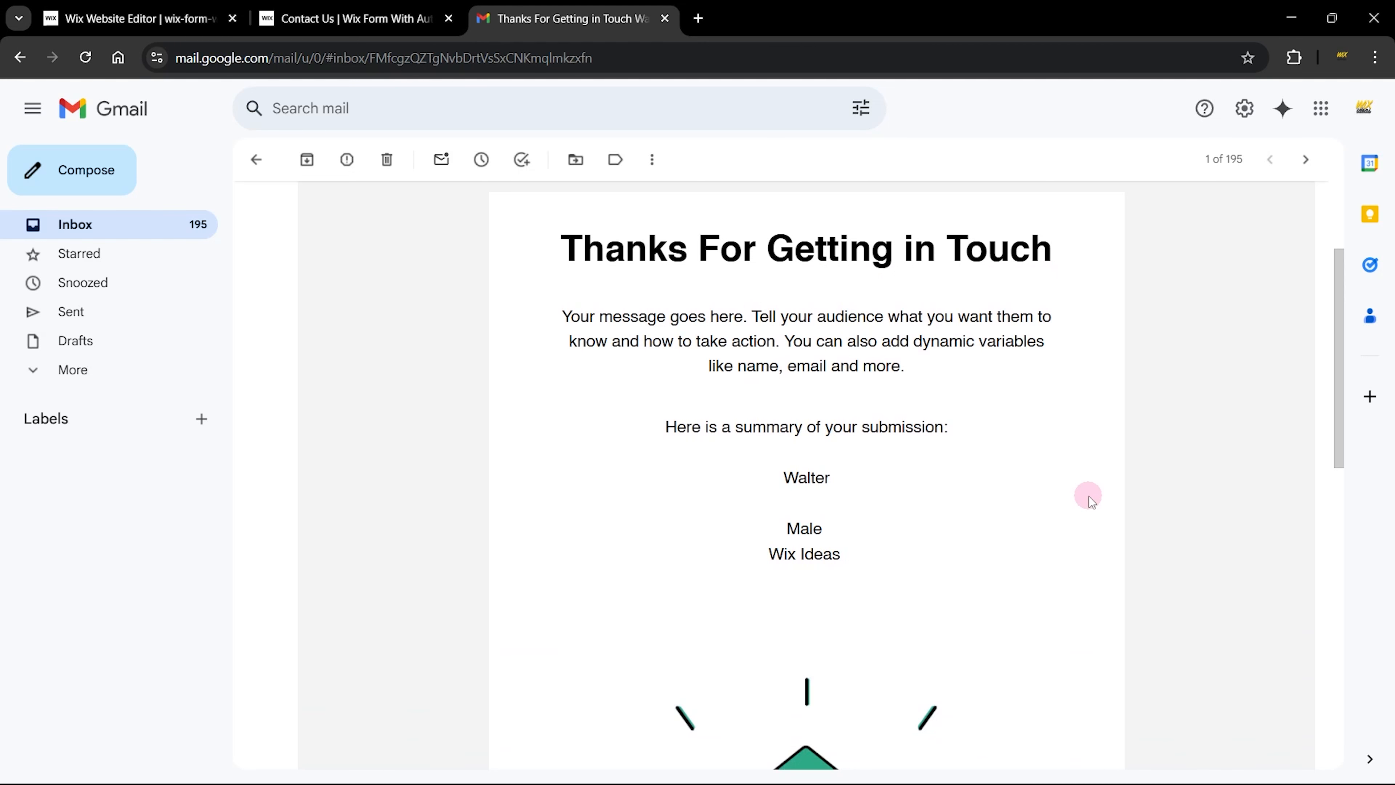
{"action": "scroll", "coordinate": [1088, 500], "scroll_direction": "down", "scroll_amount": 12}
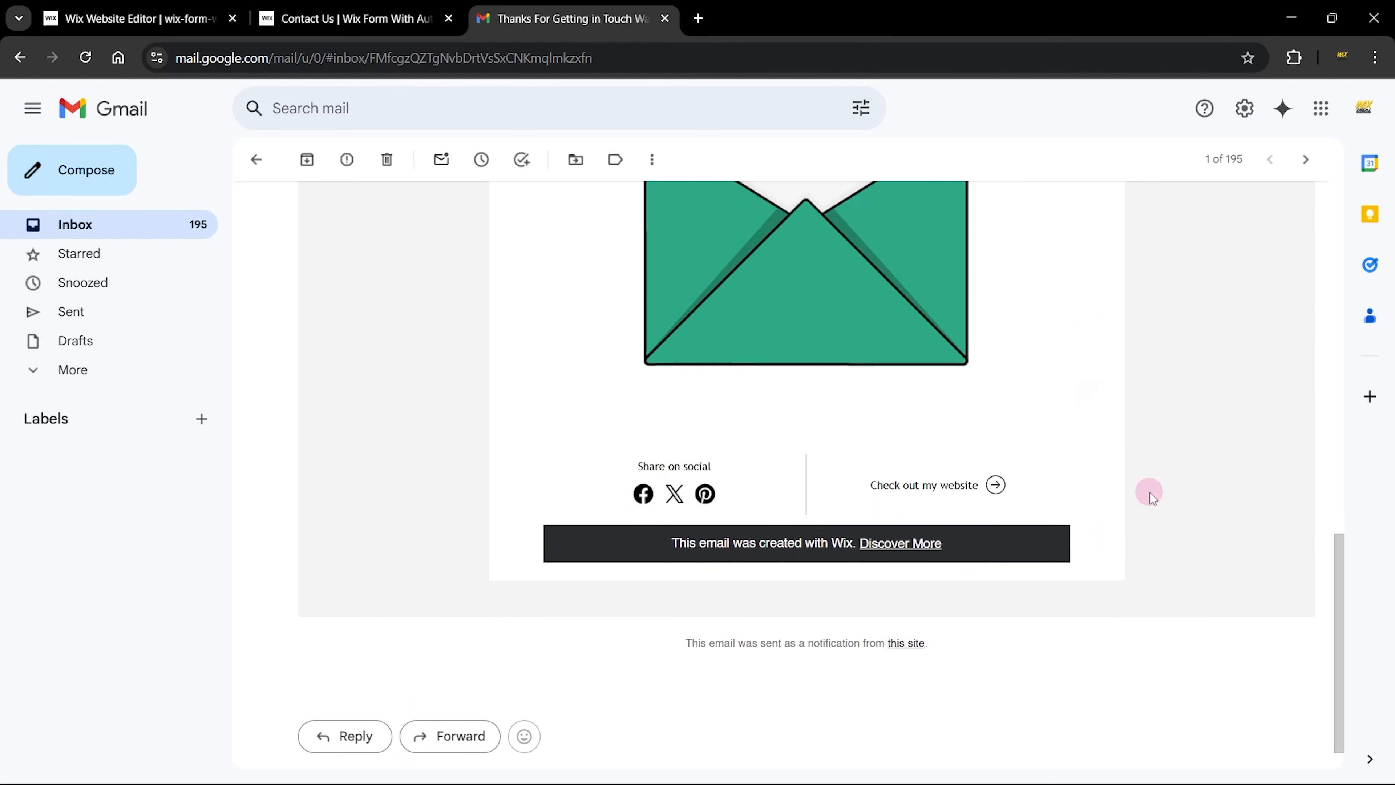
{"action": "scroll", "coordinate": [1151, 493], "scroll_direction": "up", "scroll_amount": 15}
{"action": "key", "text": "alt+Left"}
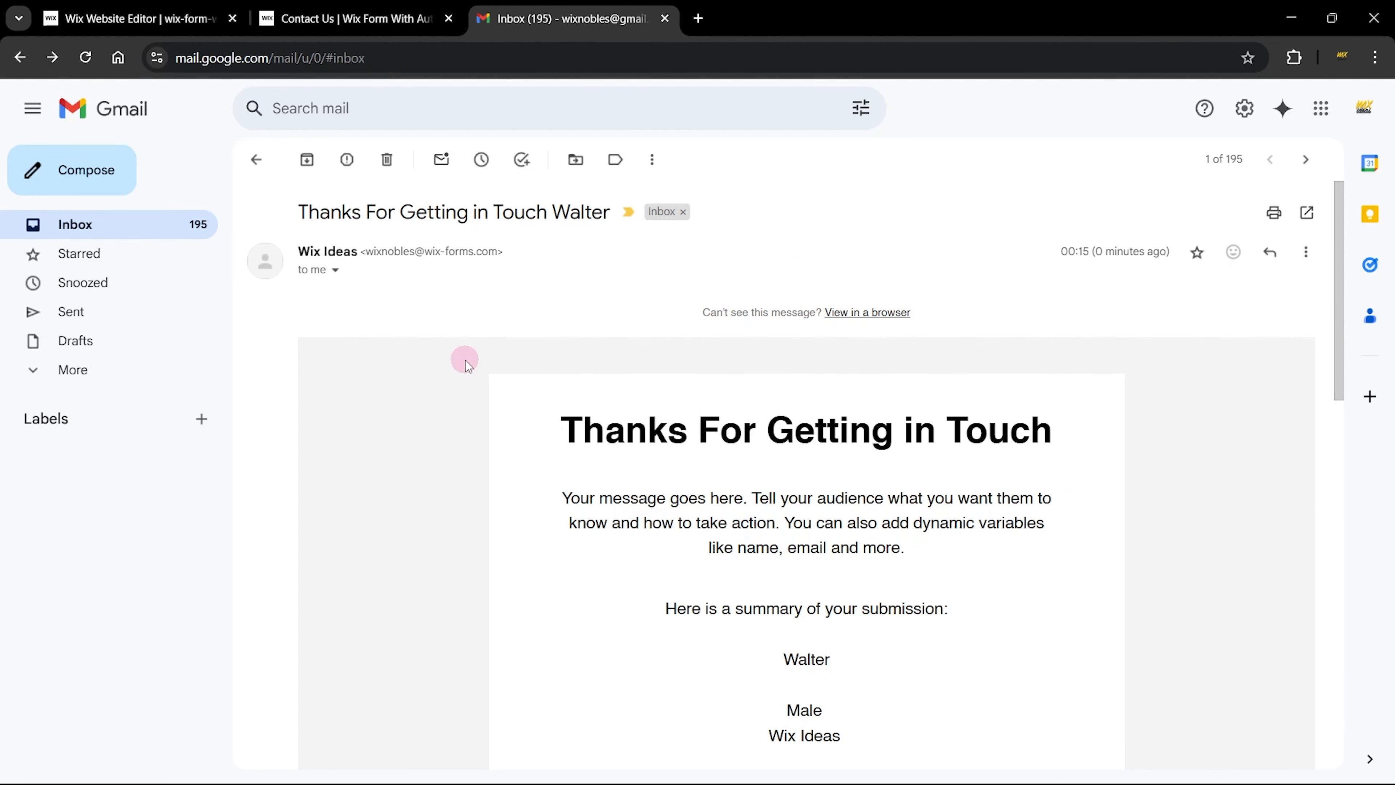
- Examine the new-submission notification email for Contact Form (Wix Ideas), including its submission summary
{"action": "scroll", "coordinate": [950, 524], "scroll_direction": "down", "scroll_amount": 3}
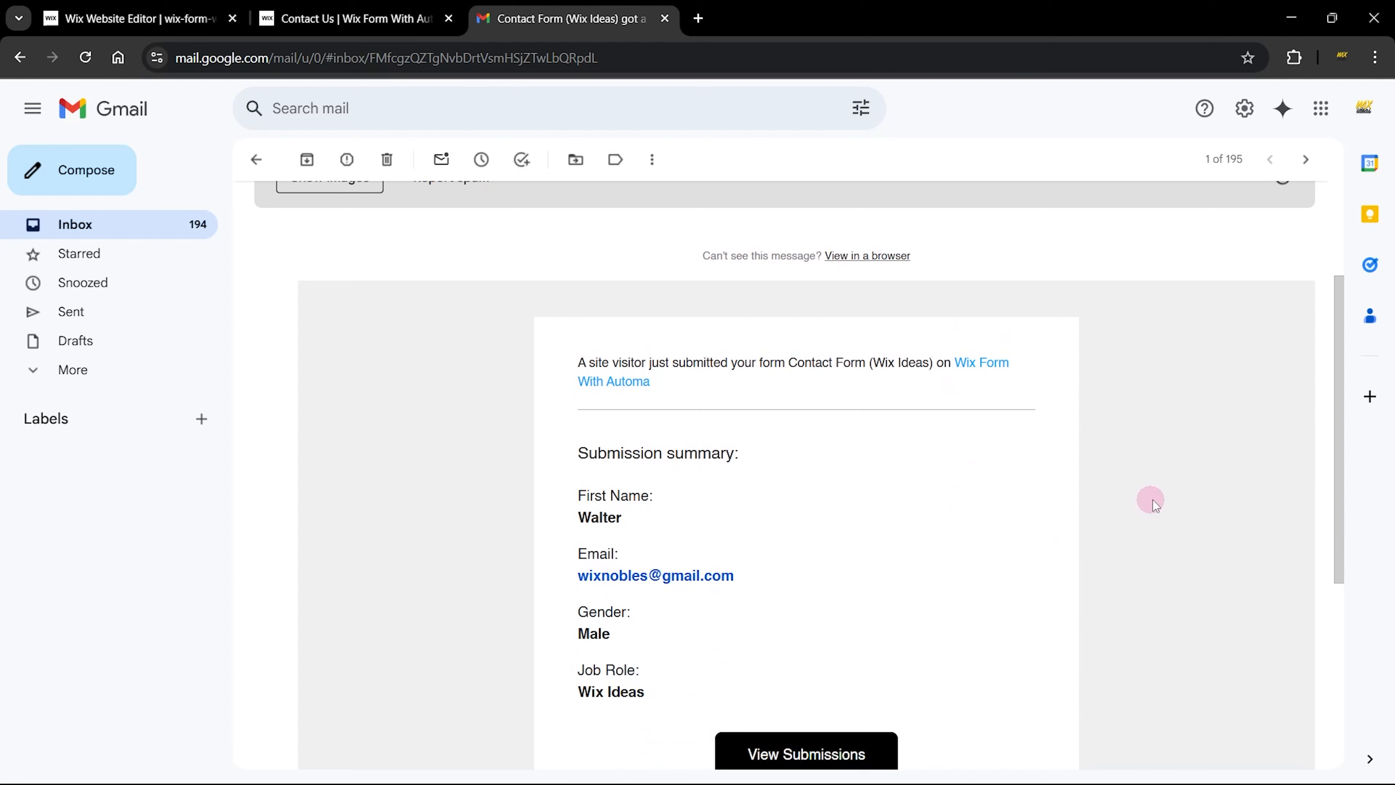
{"action": "scroll", "coordinate": [1153, 500], "scroll_direction": "down", "scroll_amount": 3}
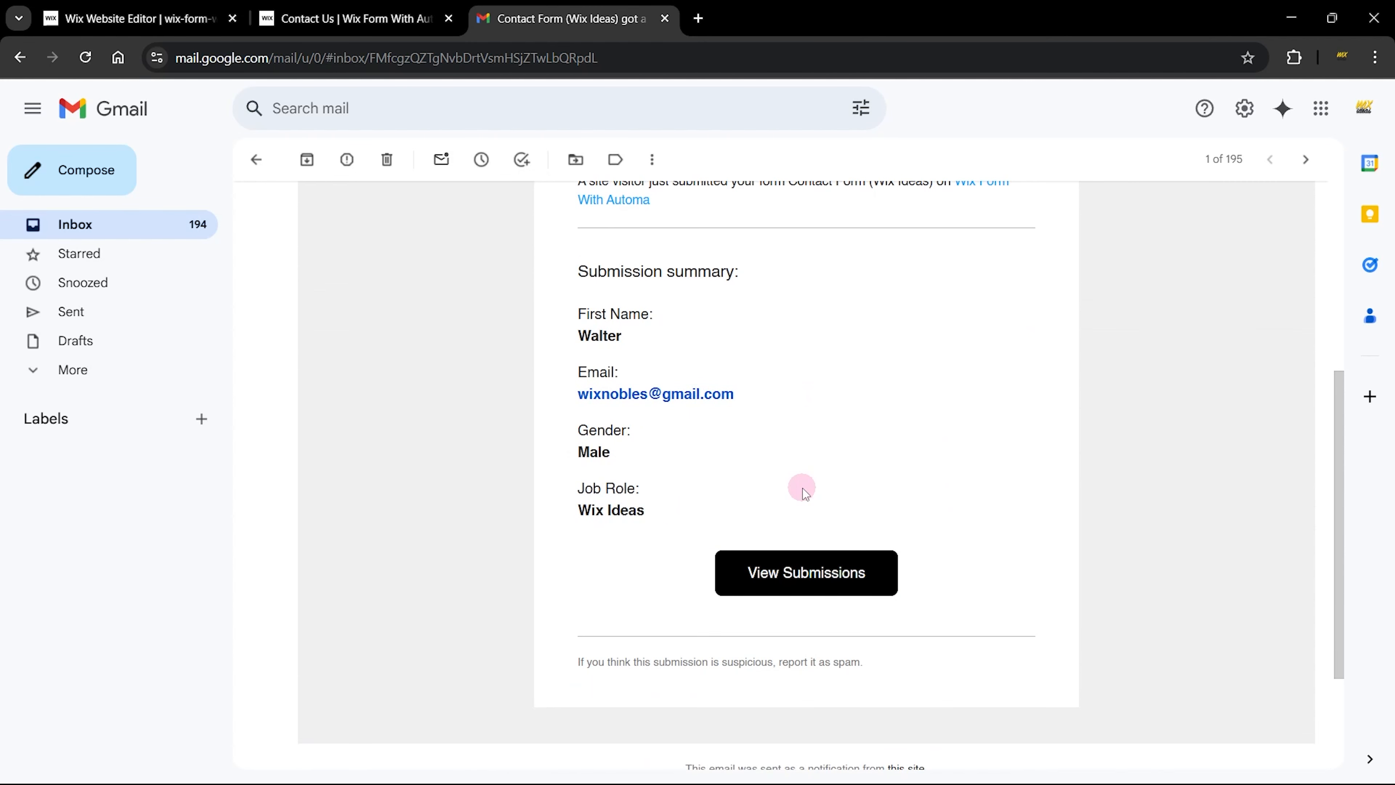
{"action": "scroll", "coordinate": [801, 489], "scroll_direction": "down", "scroll_amount": 3}
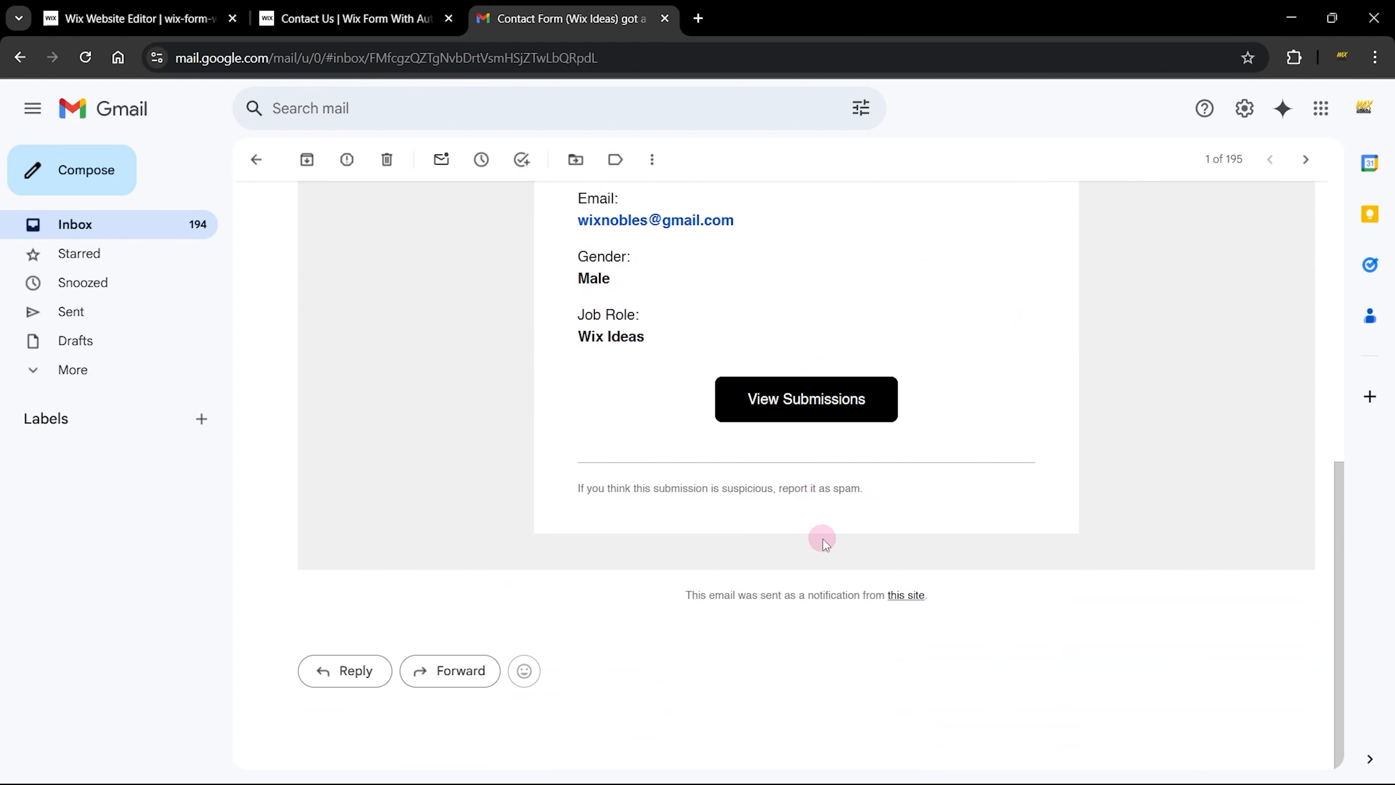
{"action": "scroll", "coordinate": [823, 538], "scroll_direction": "up", "scroll_amount": 8}
{"action": "scroll", "coordinate": [868, 499], "scroll_direction": "up", "scroll_amount": 2}
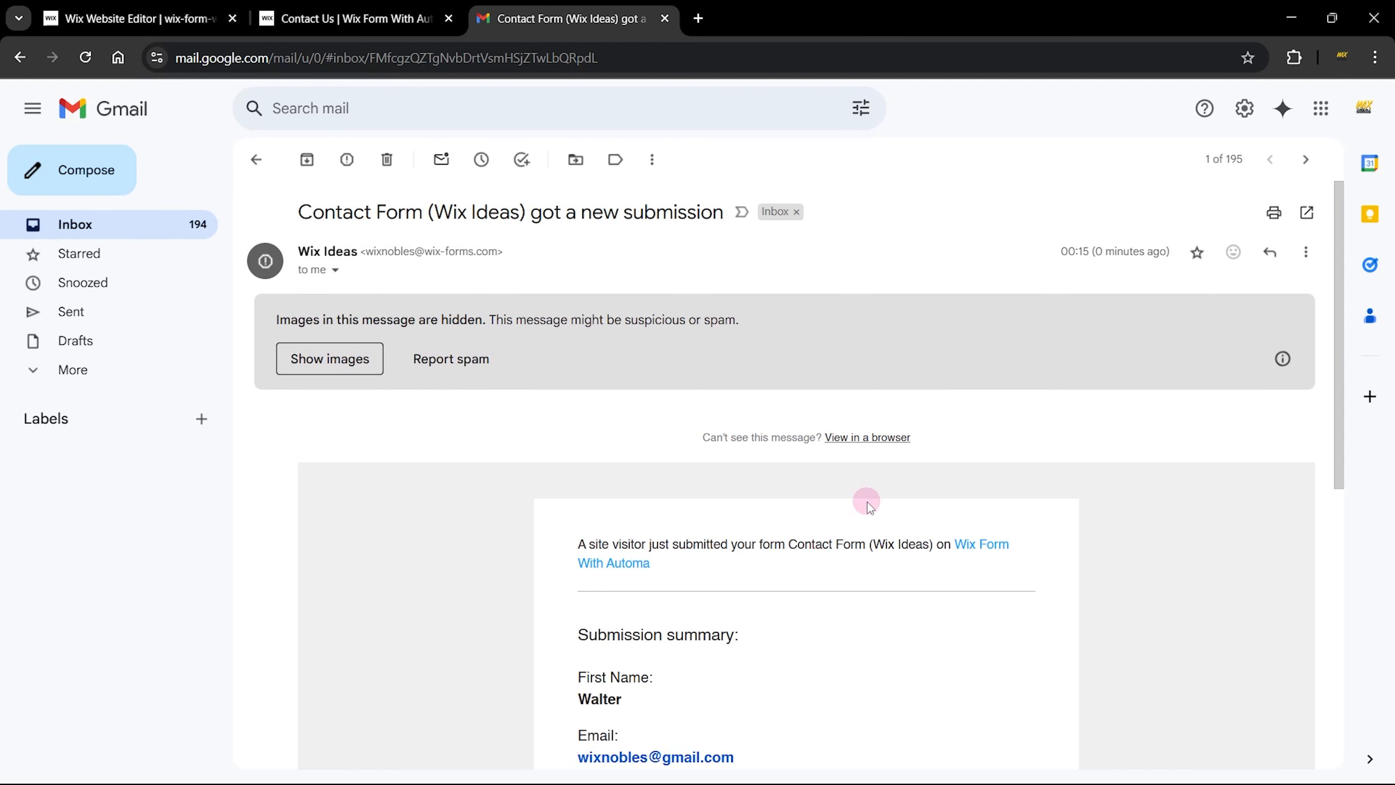
{"action": "scroll", "coordinate": [781, 496], "scroll_direction": "down", "scroll_amount": 3}
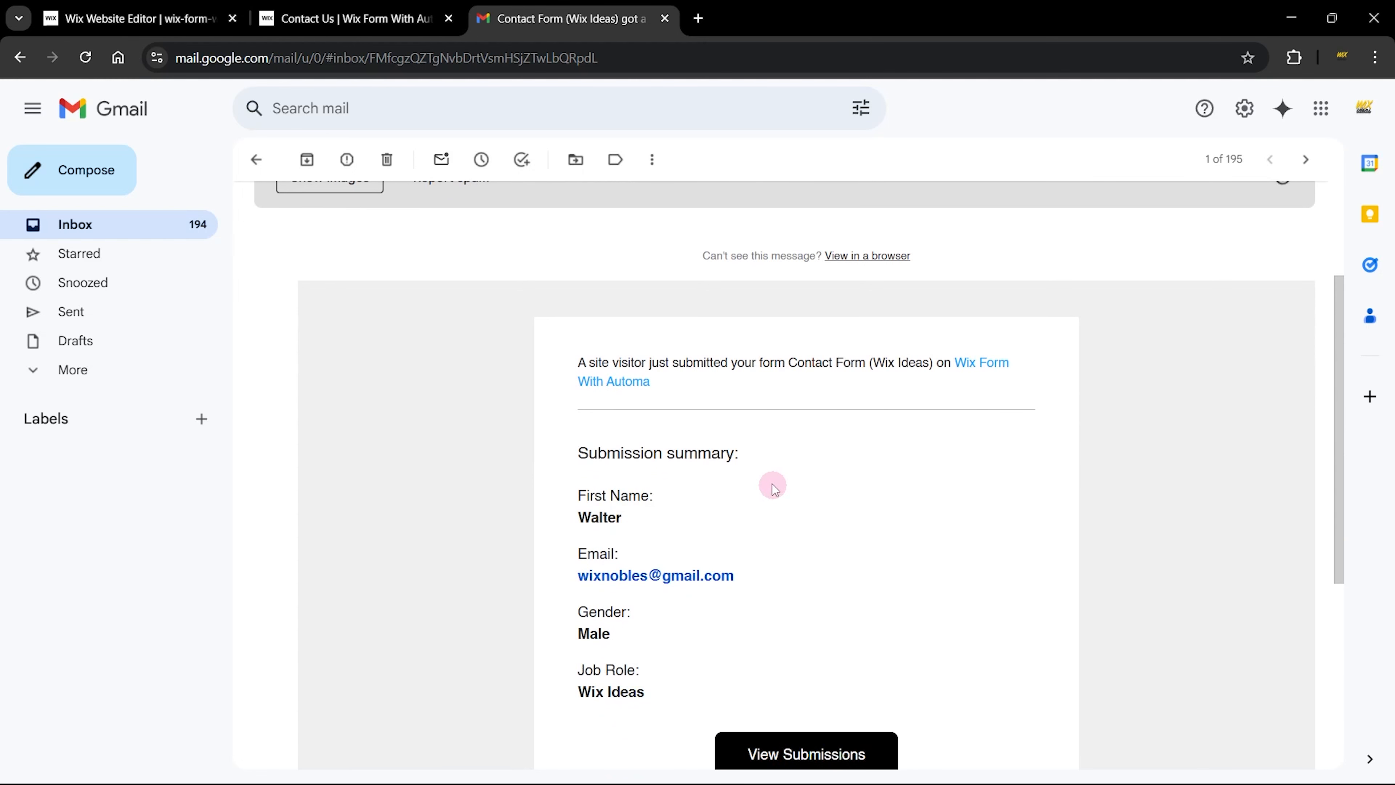
{"action": "scroll", "coordinate": [776, 493], "scroll_direction": "up", "scroll_amount": 3}
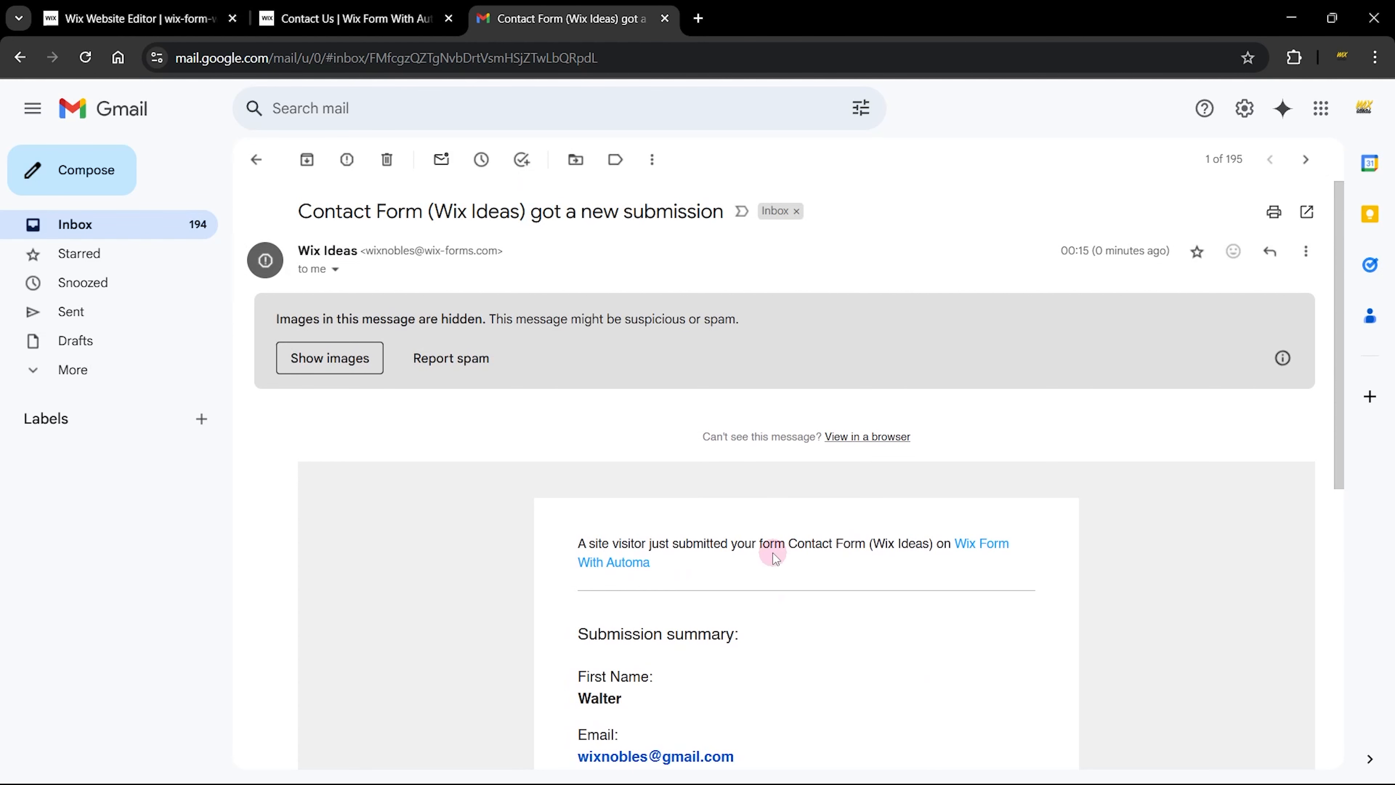
- Reopen the Thanks For Getting in Touch email and look over its whole content again
{"action": "scroll", "coordinate": [775, 543], "scroll_direction": "down", "scroll_amount": 3}
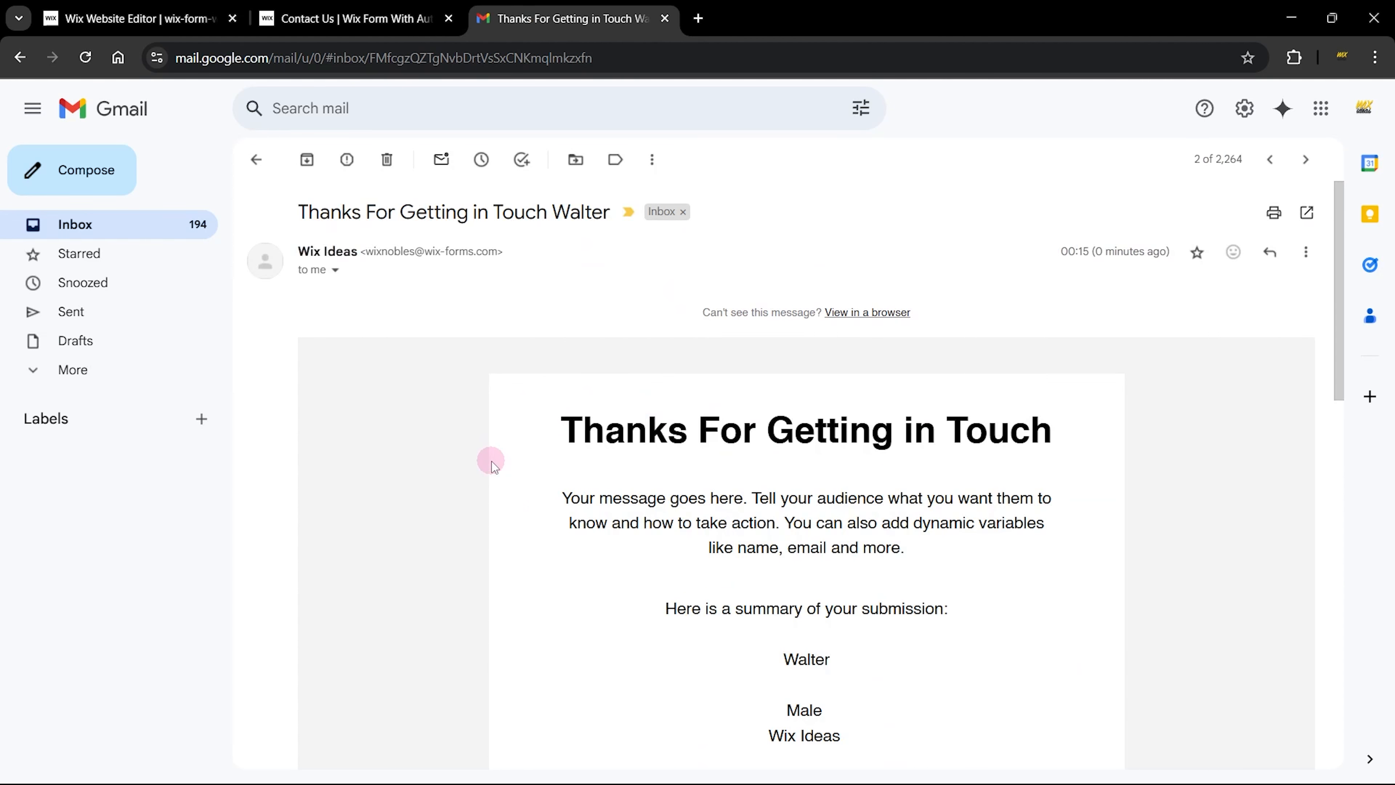
{"action": "scroll", "coordinate": [492, 461], "scroll_direction": "down", "scroll_amount": 10}
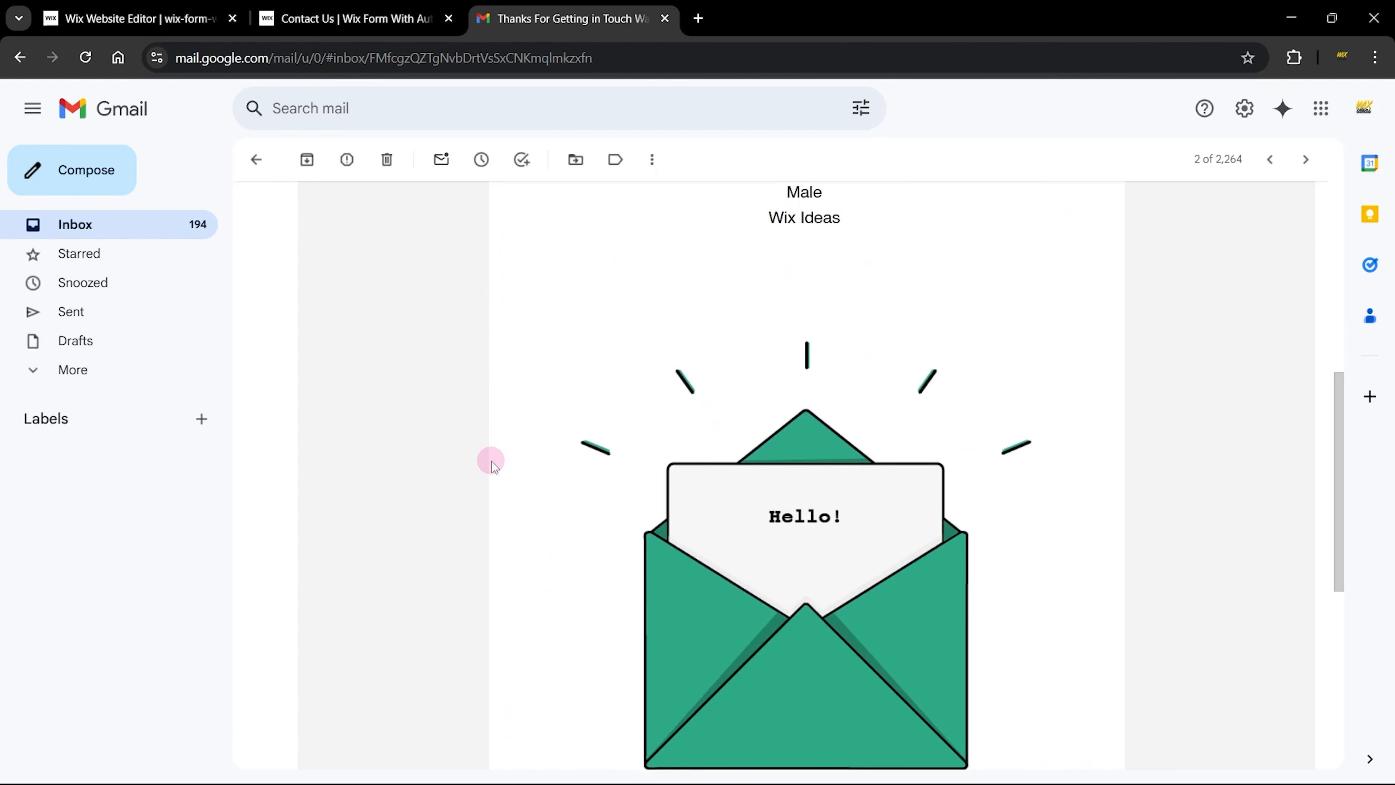
{"action": "scroll", "coordinate": [491, 461], "scroll_direction": "down", "scroll_amount": 4}
{"action": "scroll", "coordinate": [491, 461], "scroll_direction": "up", "scroll_amount": 12}
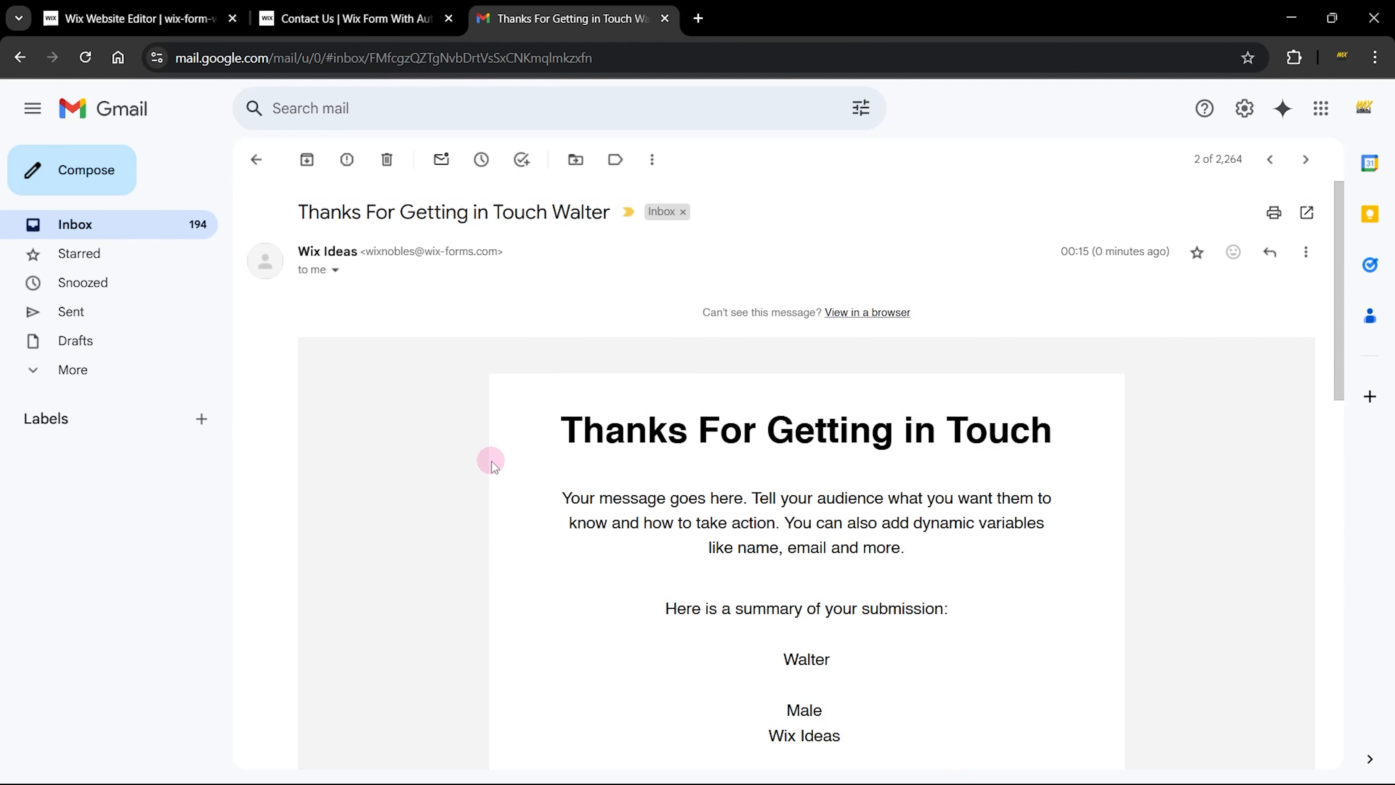